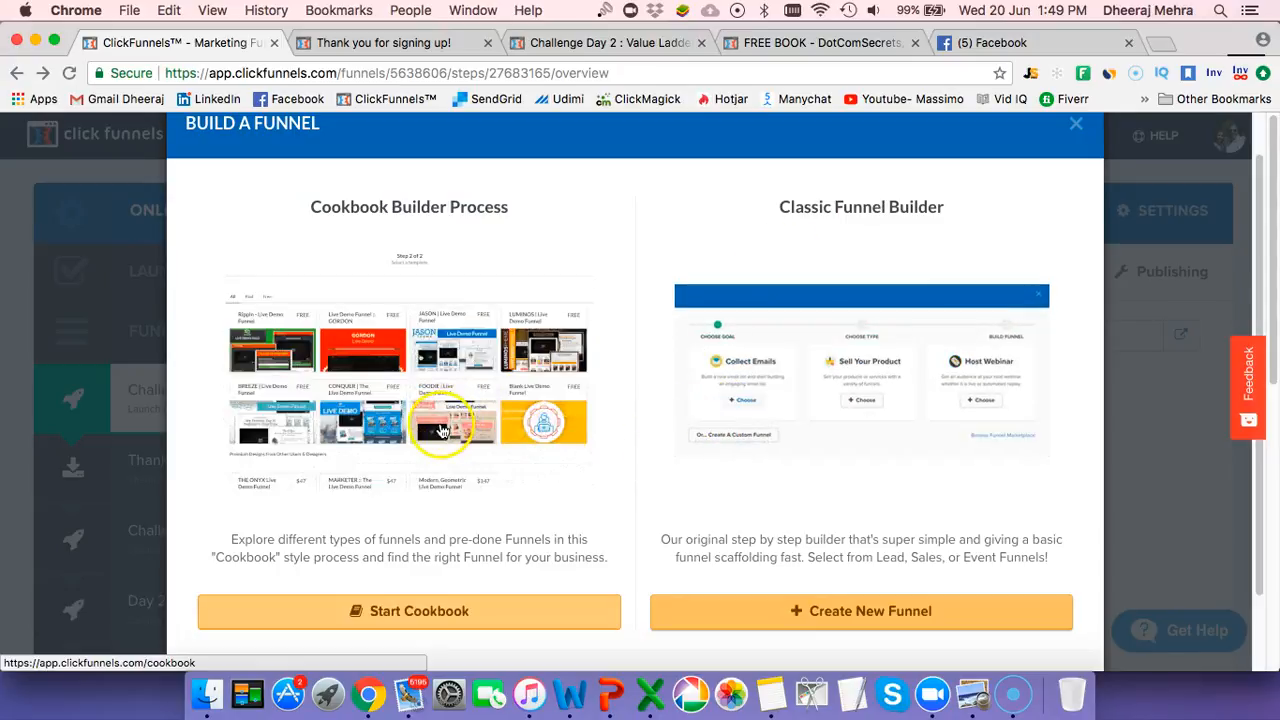
Start the Cookbook builder process and filter the funnel types to Generate Leads
click(419, 610)
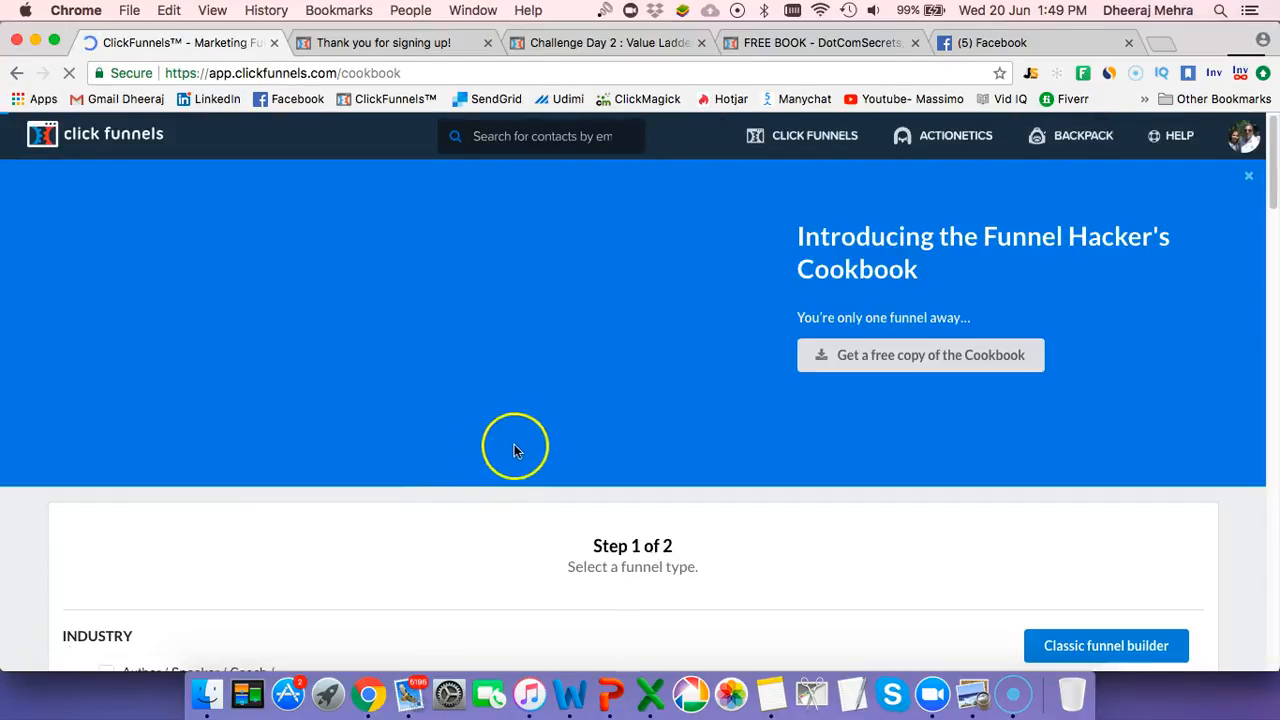
scroll(600, 428, down, 3)
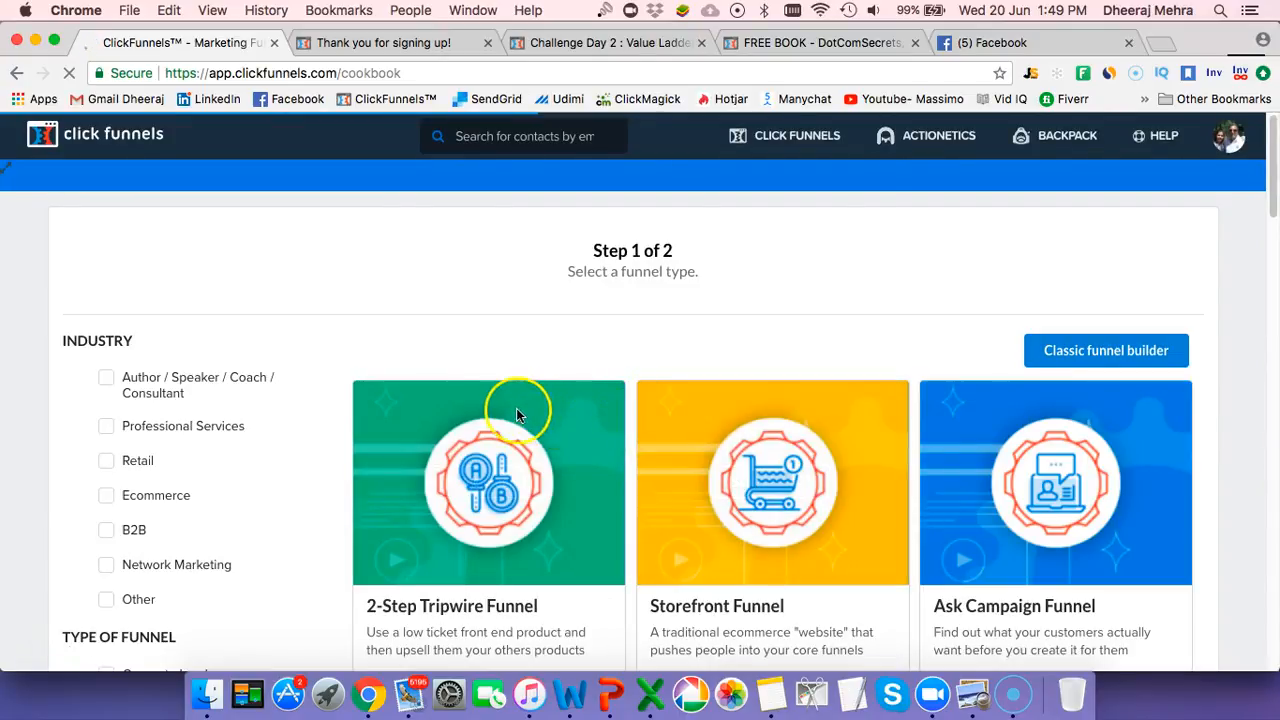
scroll(513, 408, down, 1)
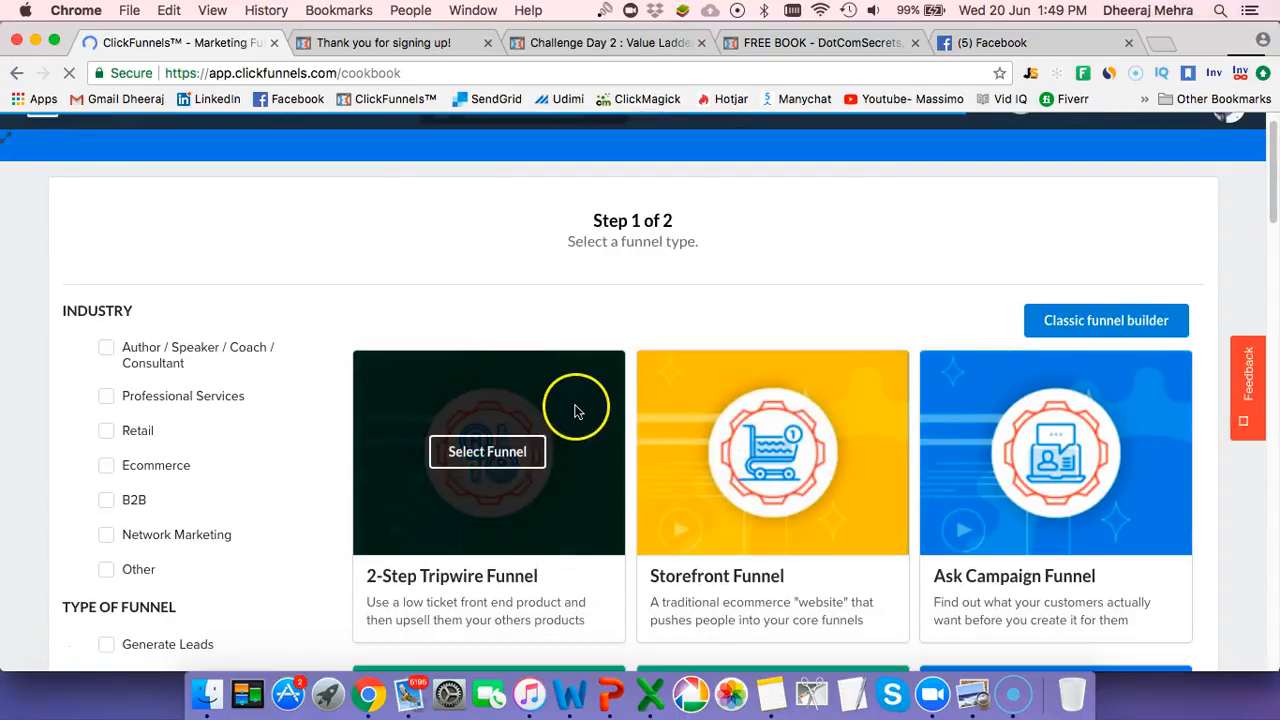
scroll(580, 409, down, 2)
scroll(650, 380, up, 1)
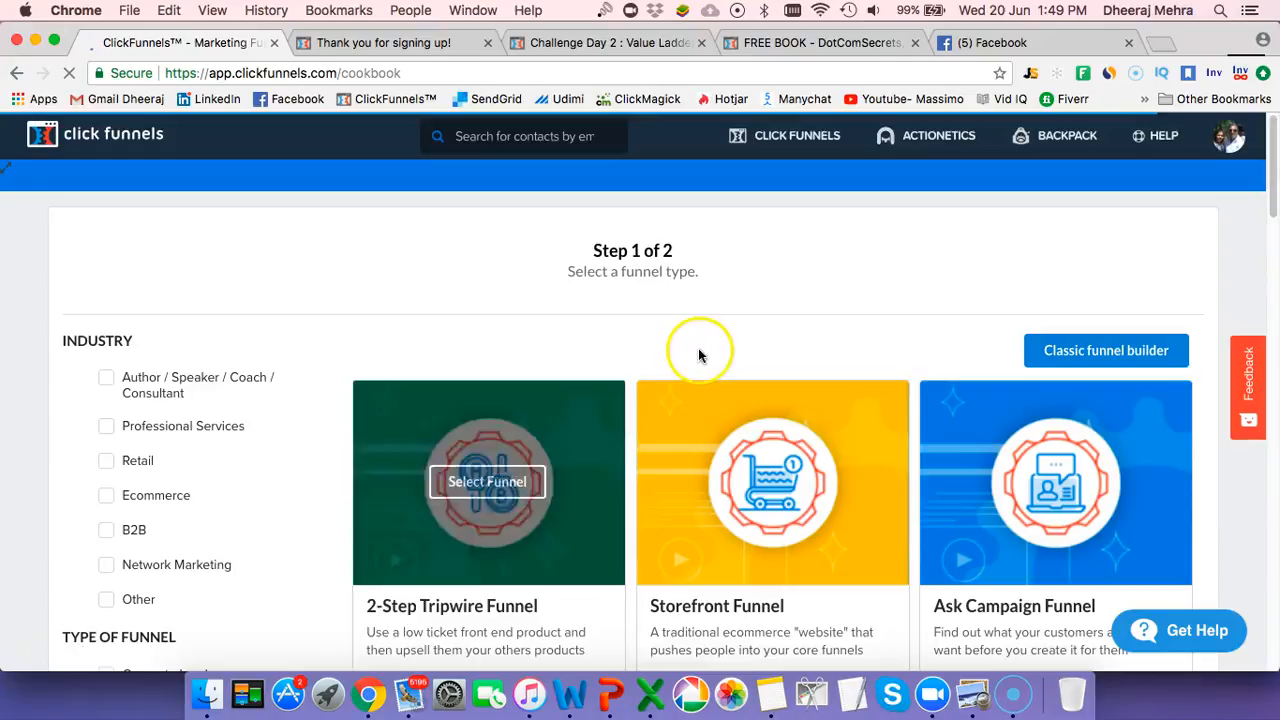
scroll(700, 352, down, 3)
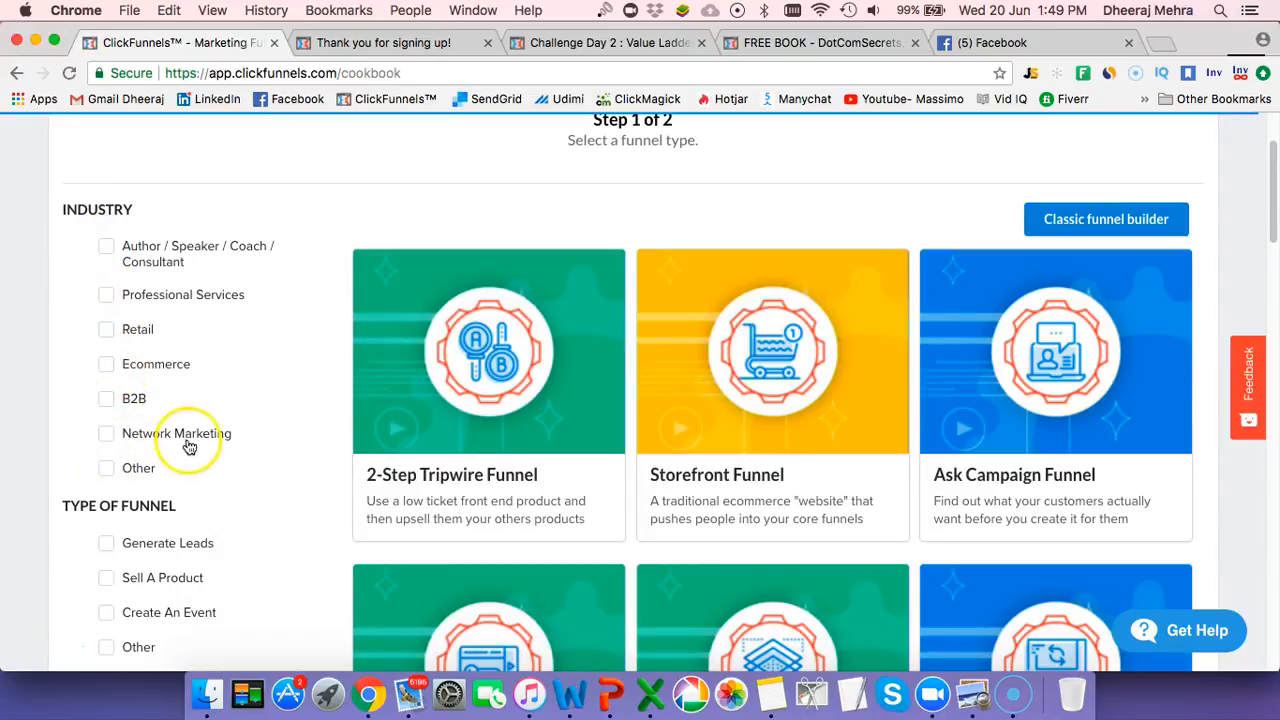
scroll(186, 433, down, 5)
scroll(194, 397, up, 3)
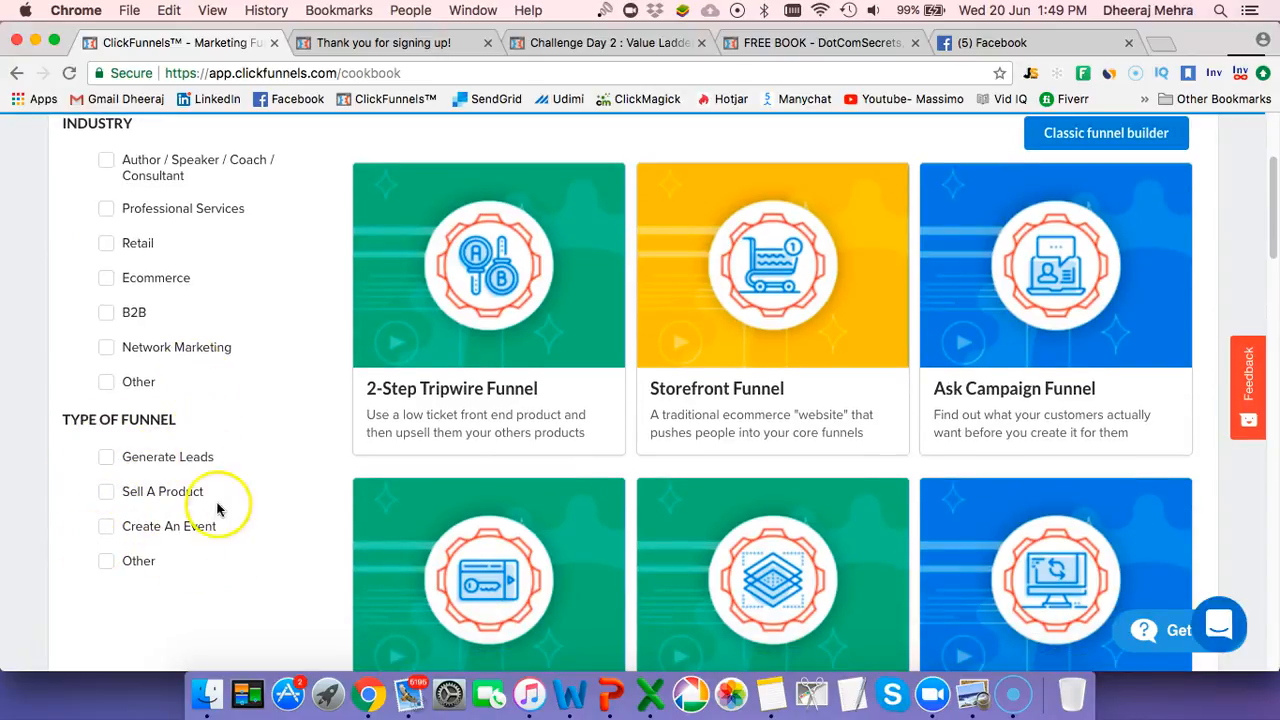
click(107, 457)
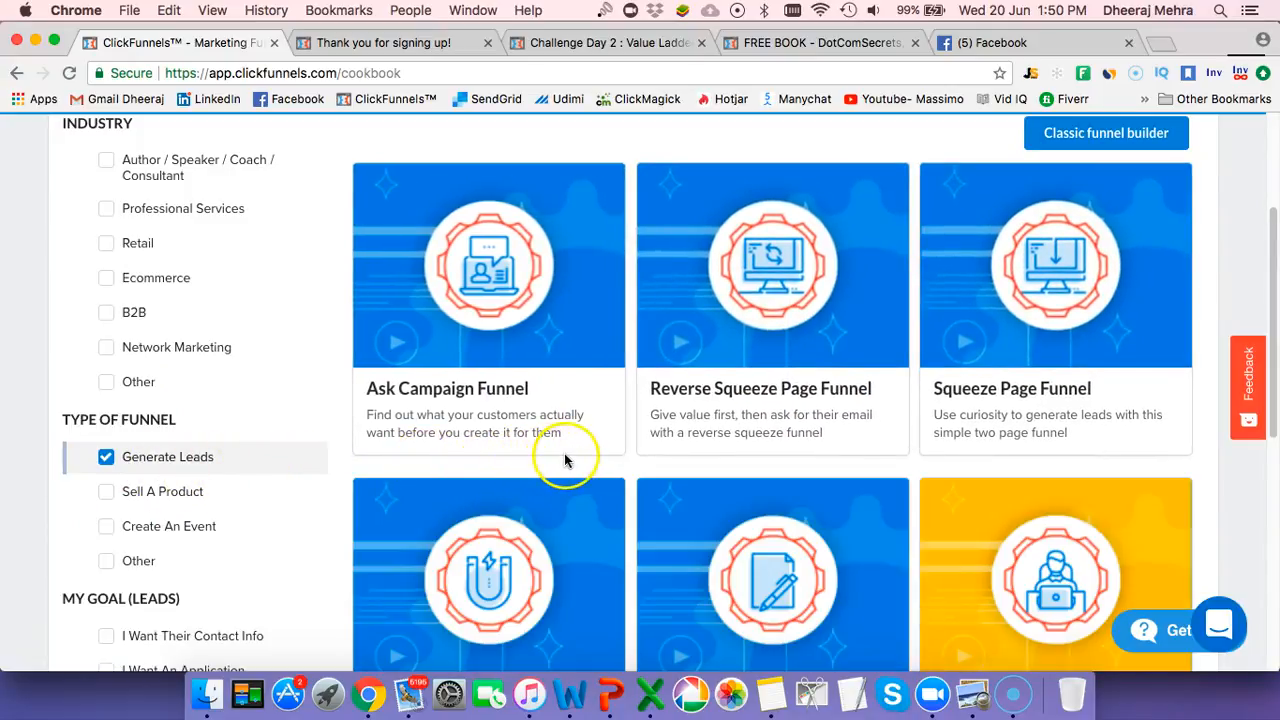
Look through the lead-generation funnel types and select the Squeeze Page Funnel
scroll(562, 458, down, 1)
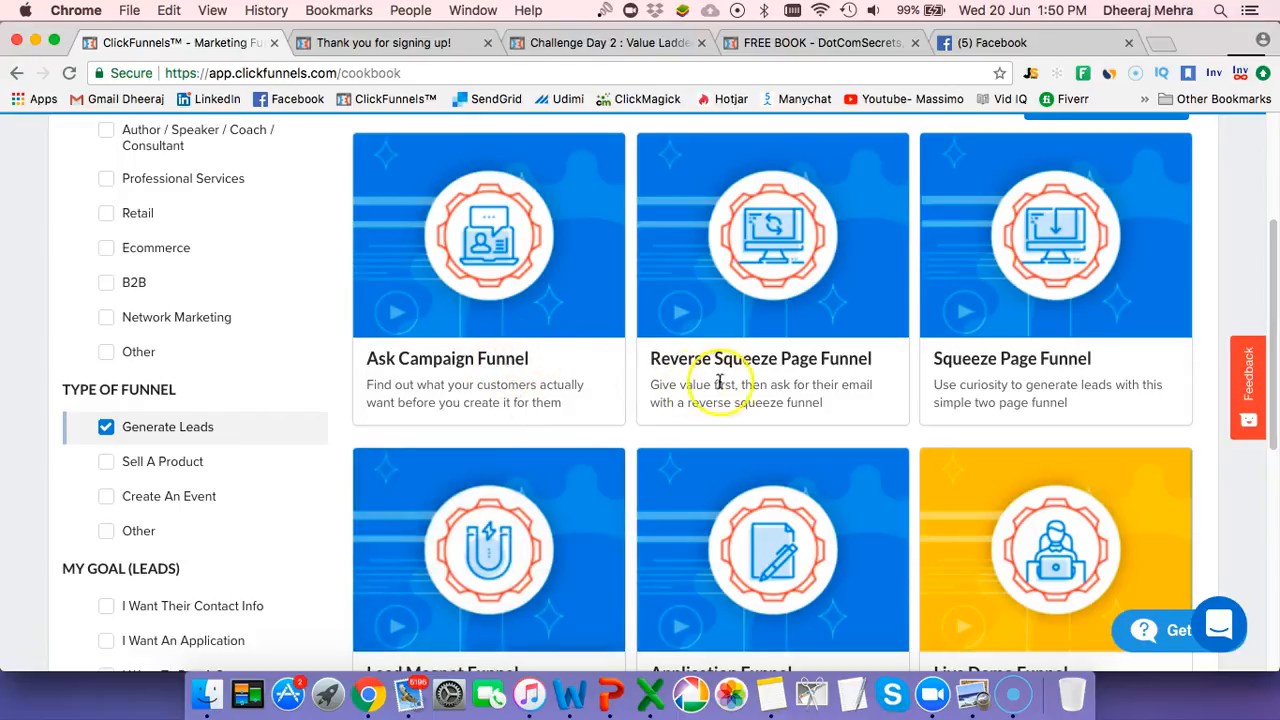
scroll(880, 410, down, 3)
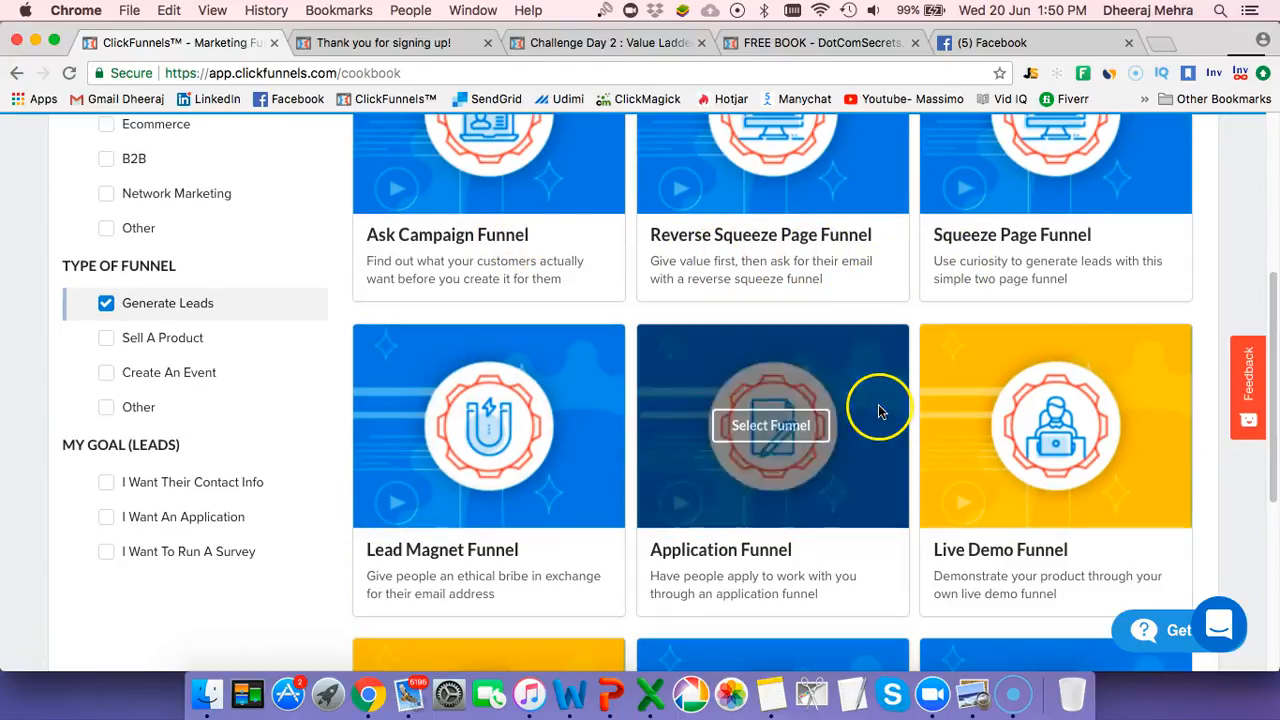
mouse_move(551, 471)
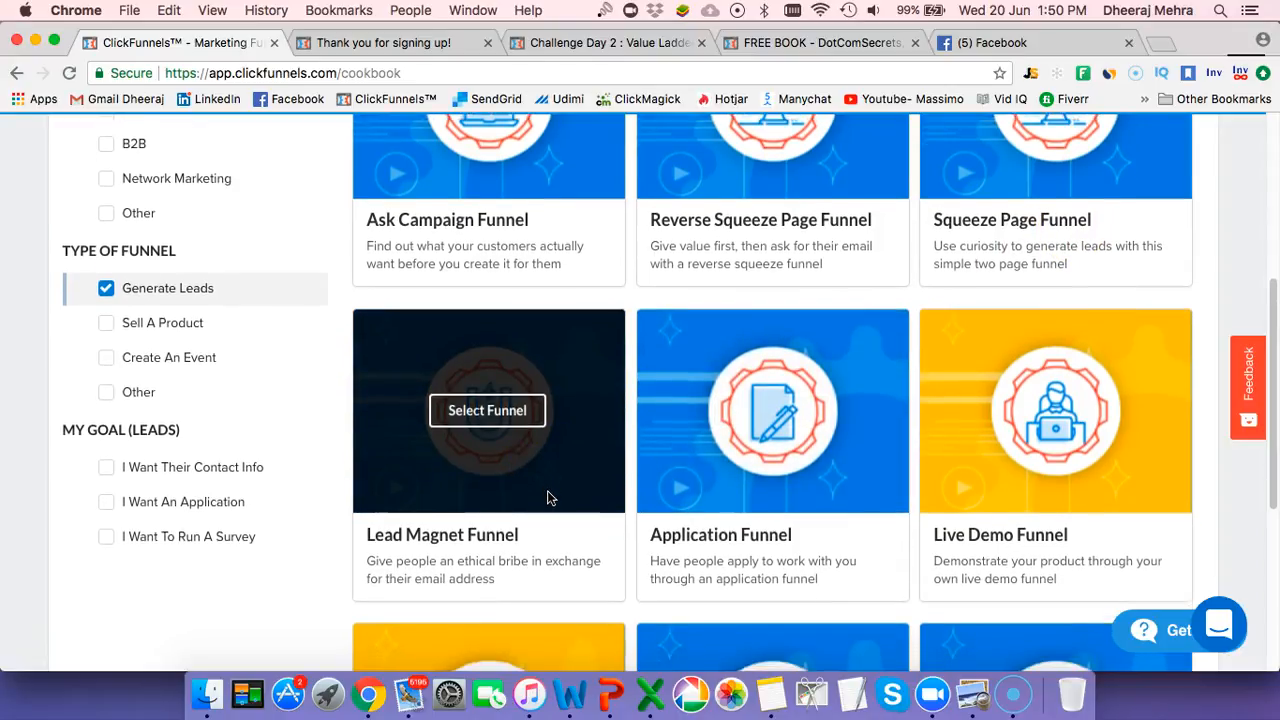
scroll(547, 490, down, 1)
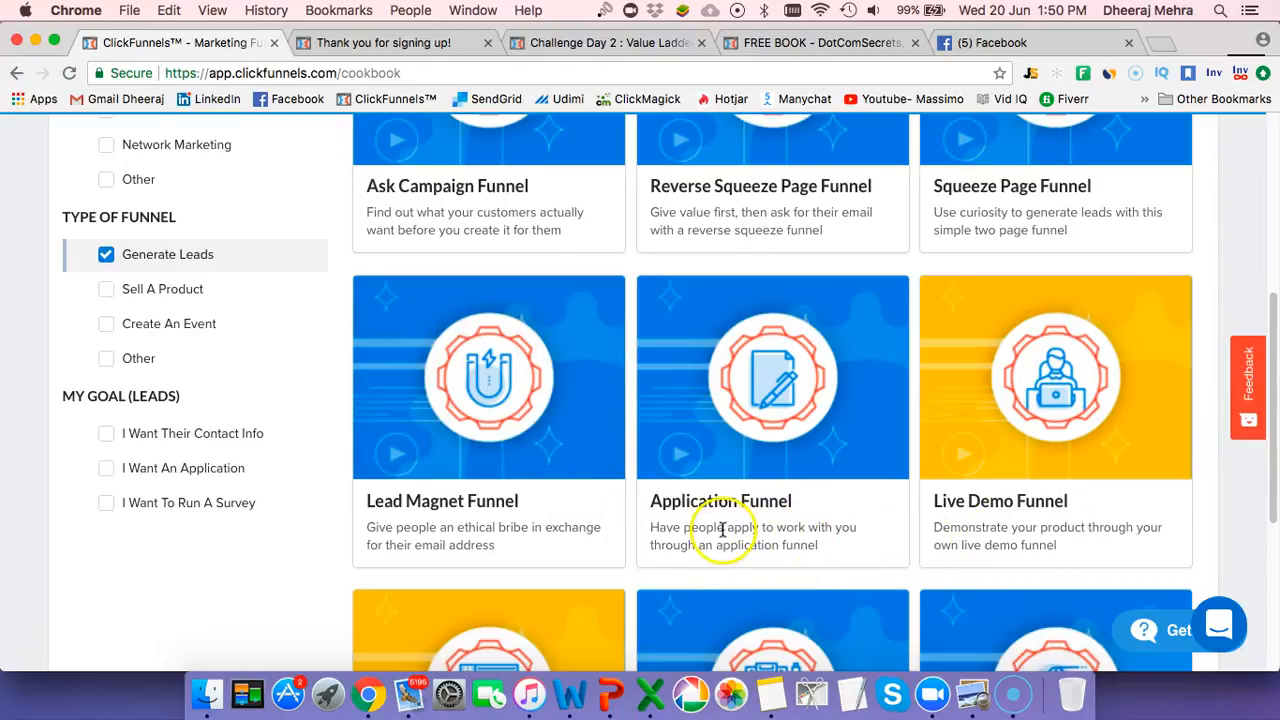
scroll(722, 530, down, 5)
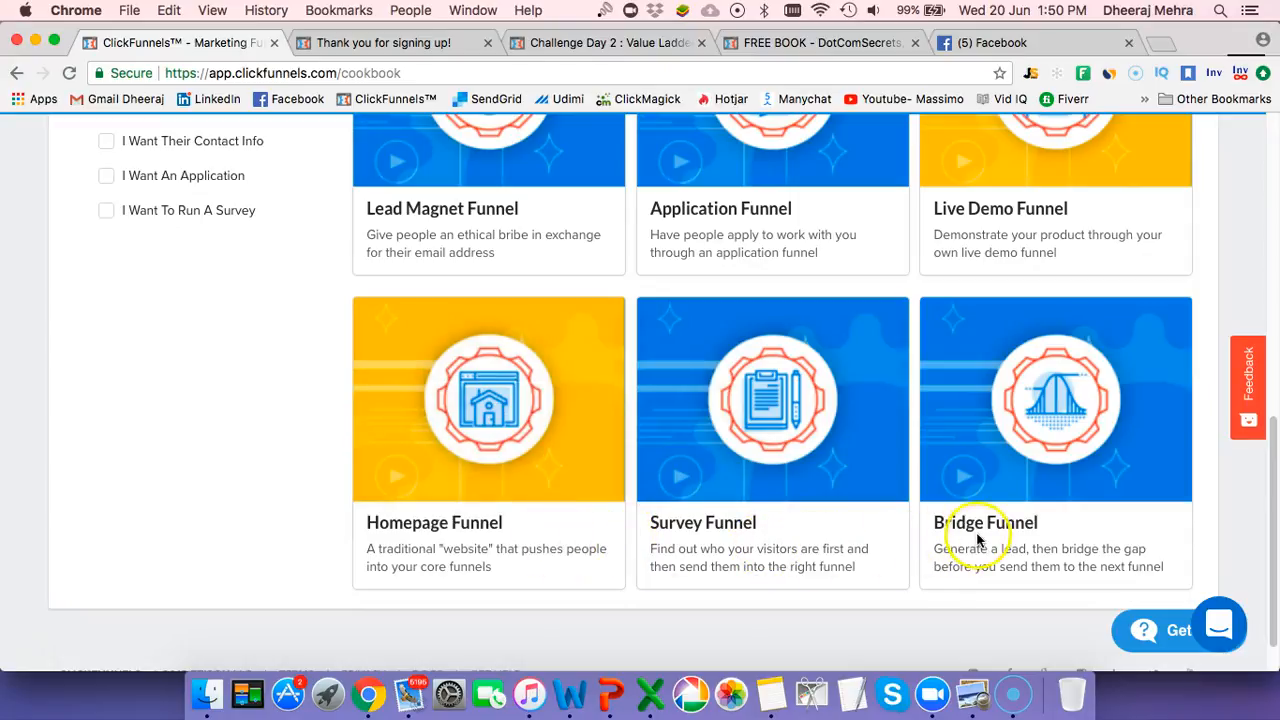
scroll(737, 562, up, 2)
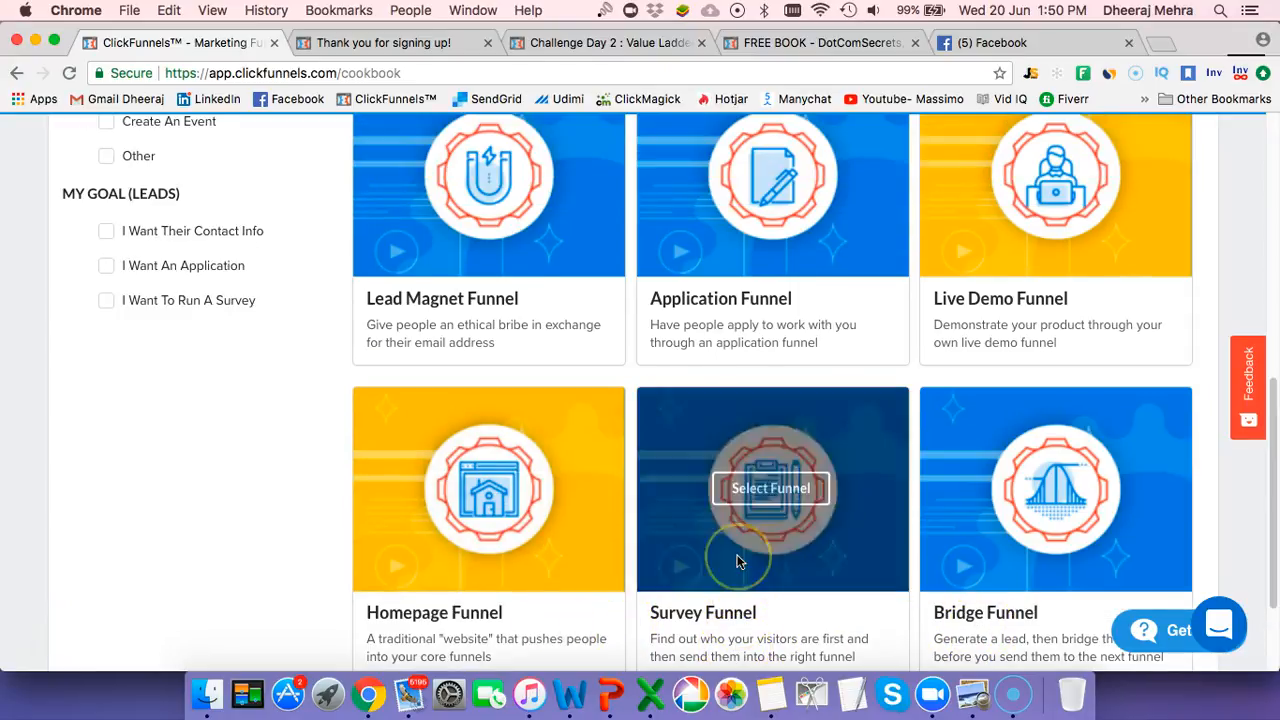
scroll(737, 562, up, 4)
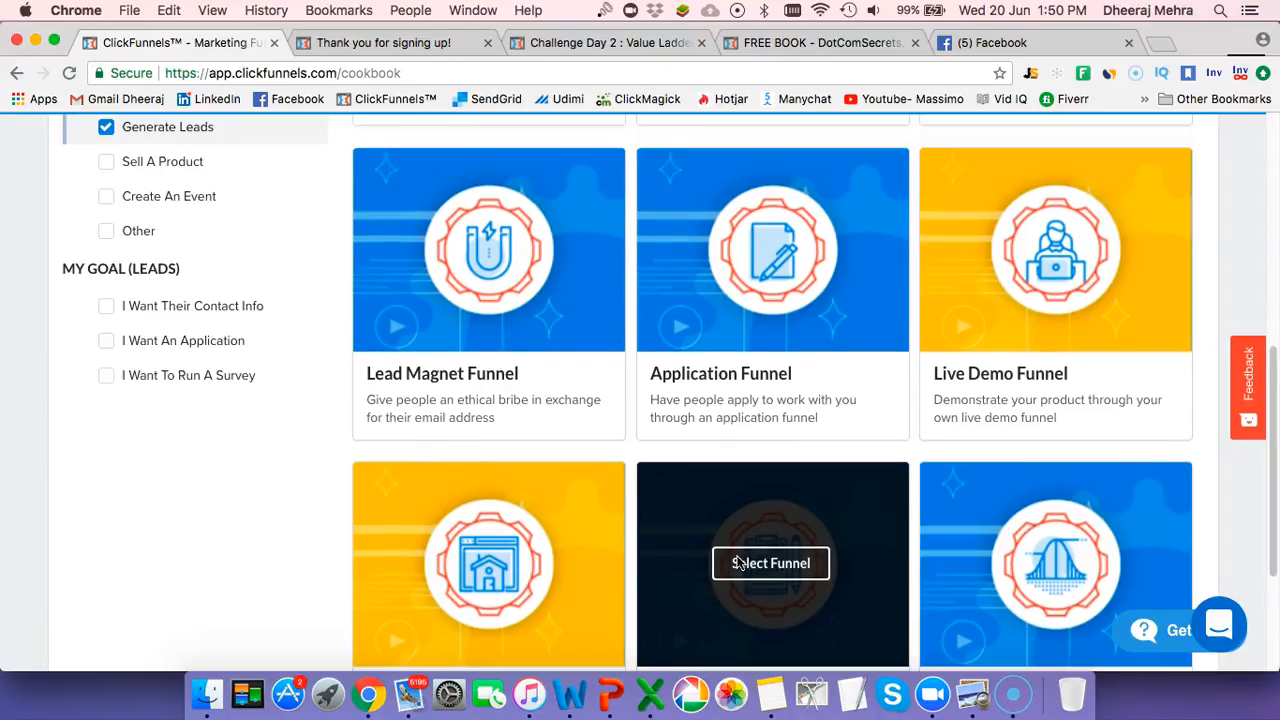
scroll(680, 495, up, 3)
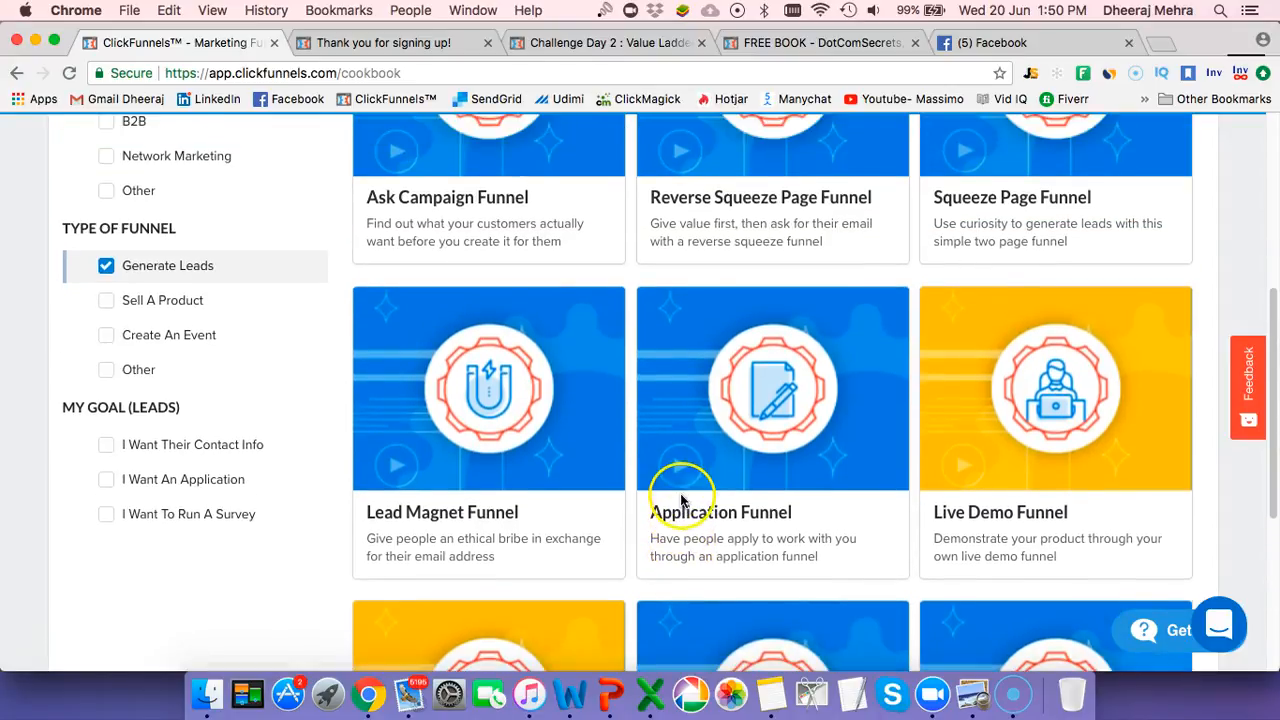
mouse_move(1057, 222)
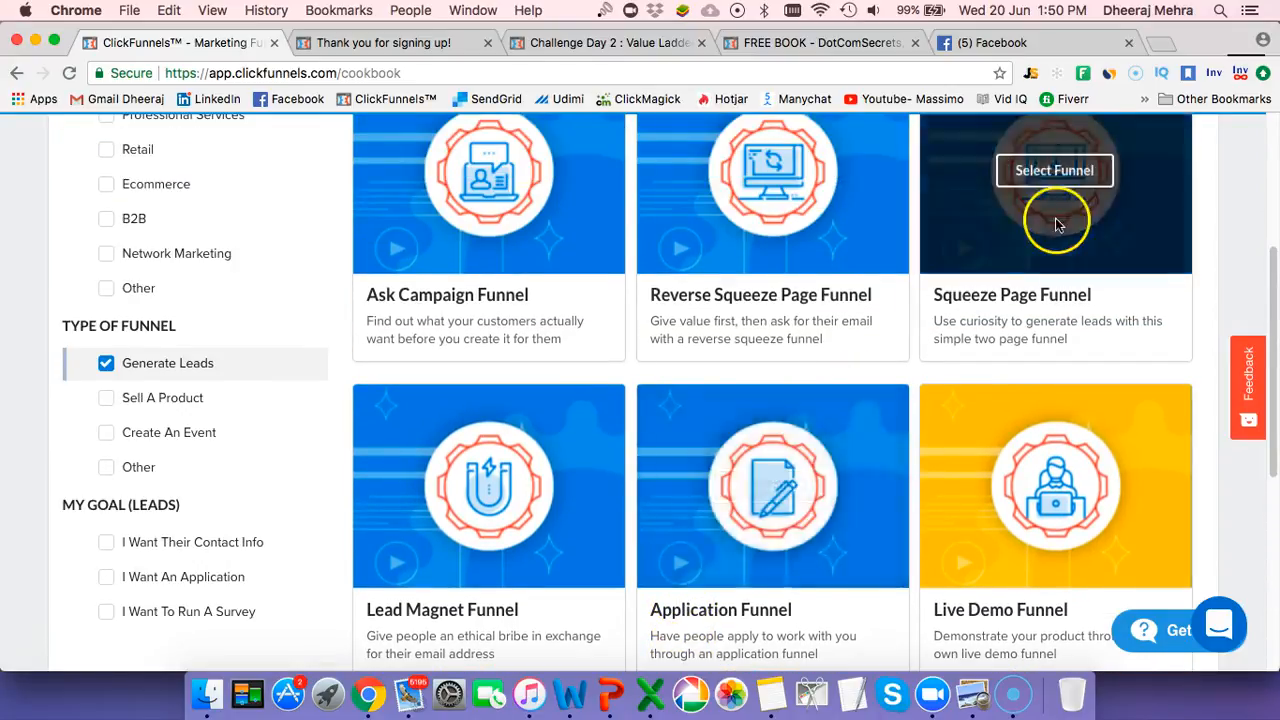
click(1055, 172)
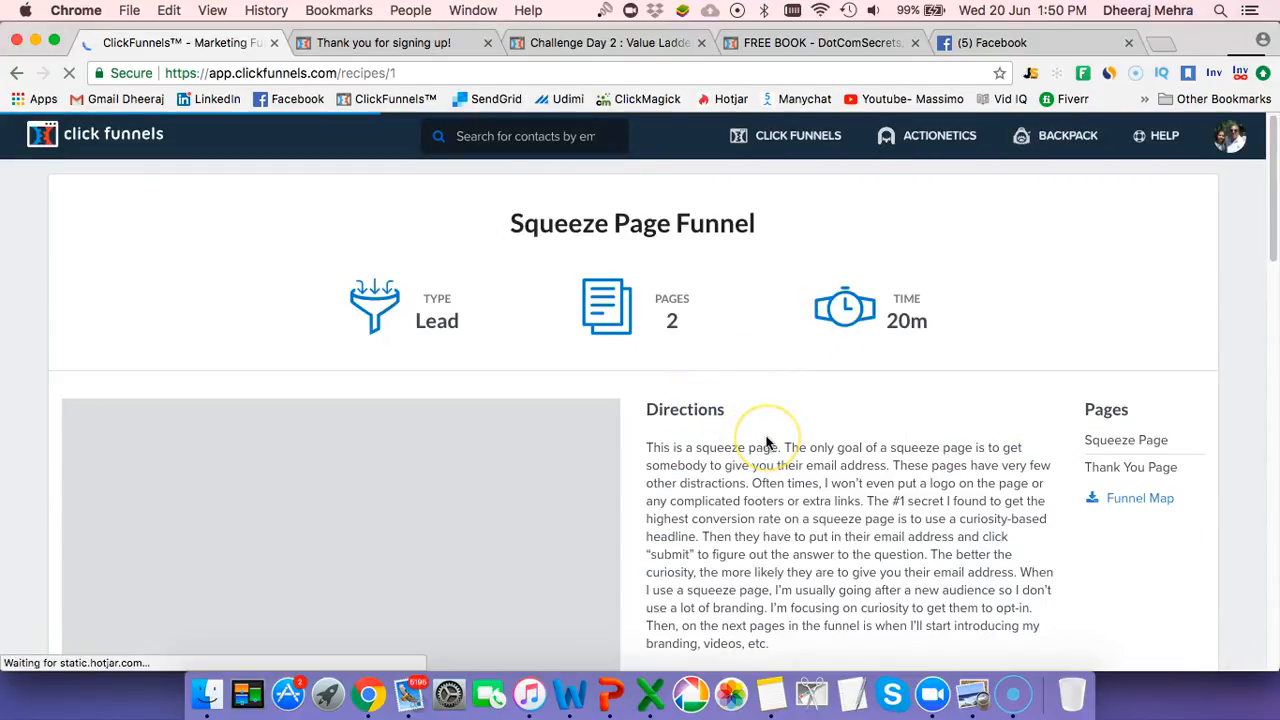
Review the Squeeze Page Funnel's directions and templates, and open the free LUMINOS | Squeeze Page Funnel template
scroll(767, 443, down, 2)
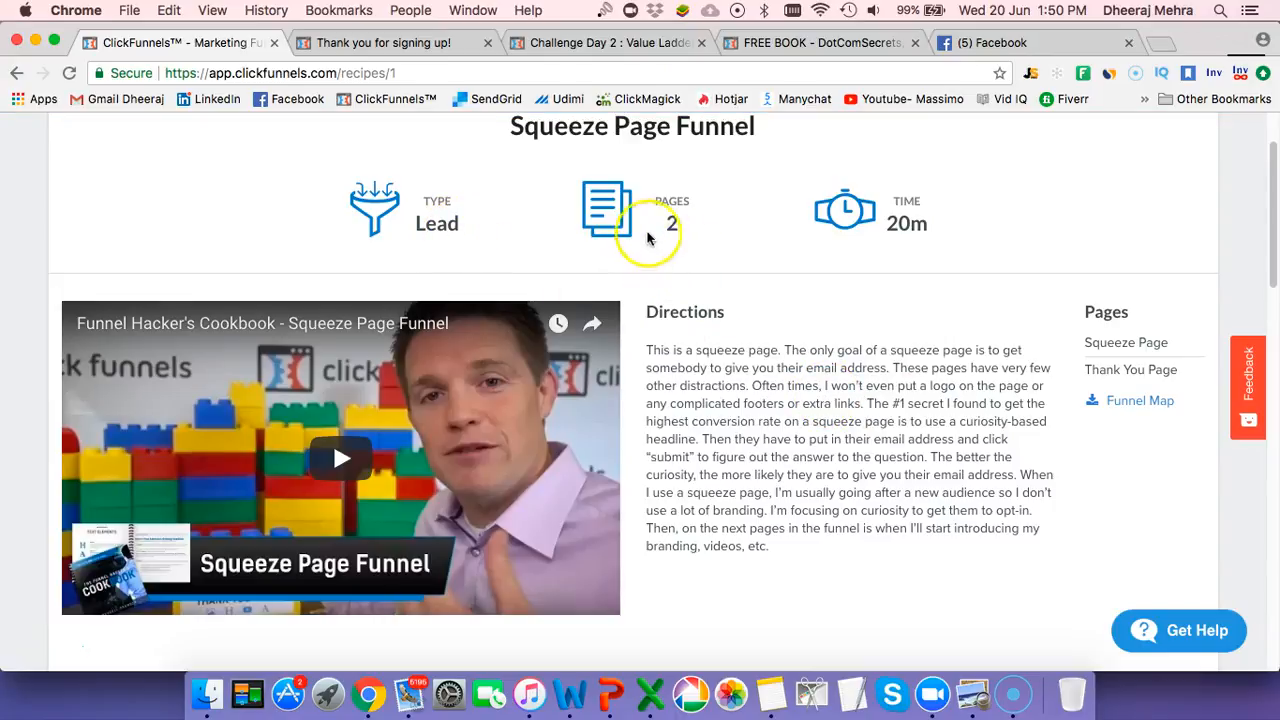
scroll(760, 448, down, 1)
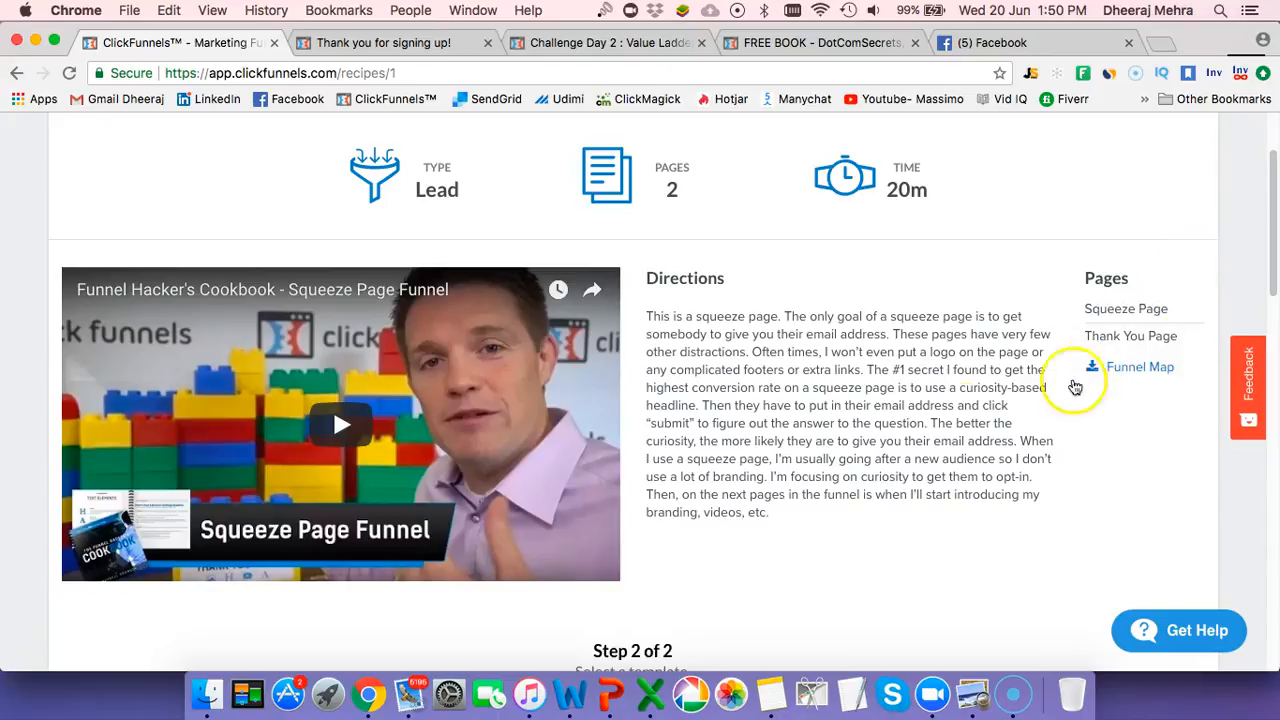
scroll(740, 470, down, 5)
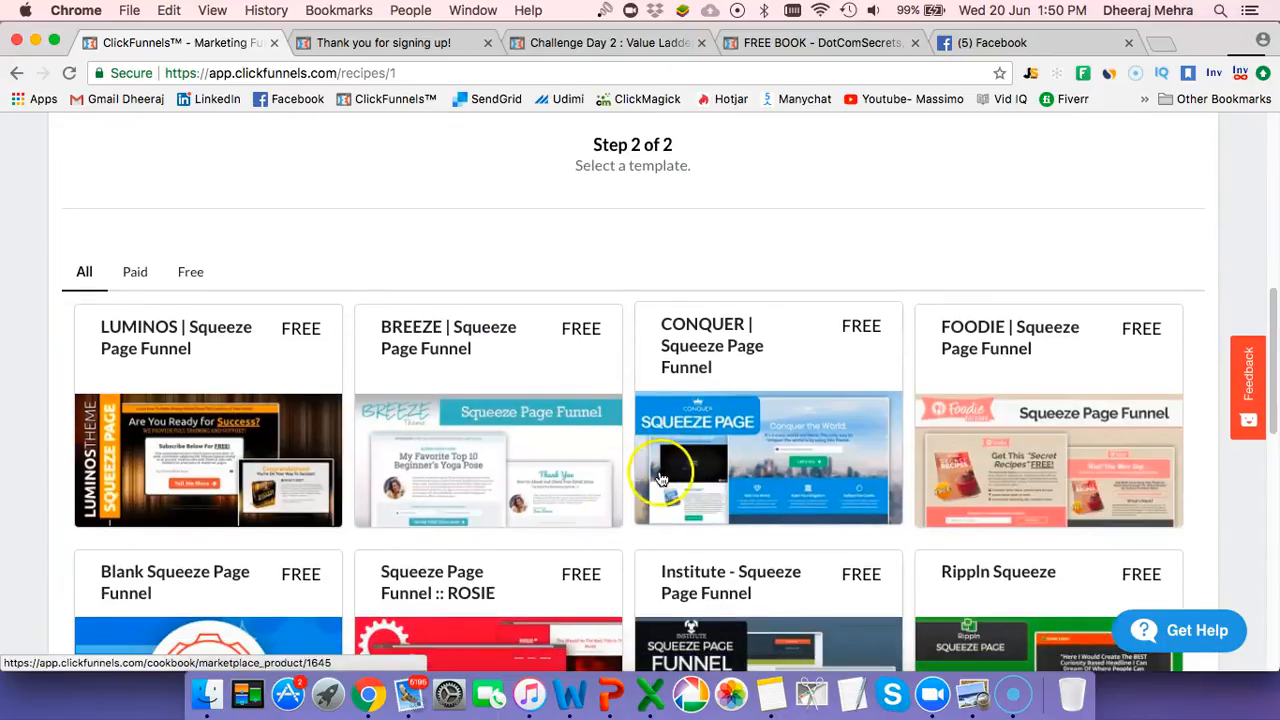
scroll(558, 478, down, 2)
scroll(561, 482, down, 3)
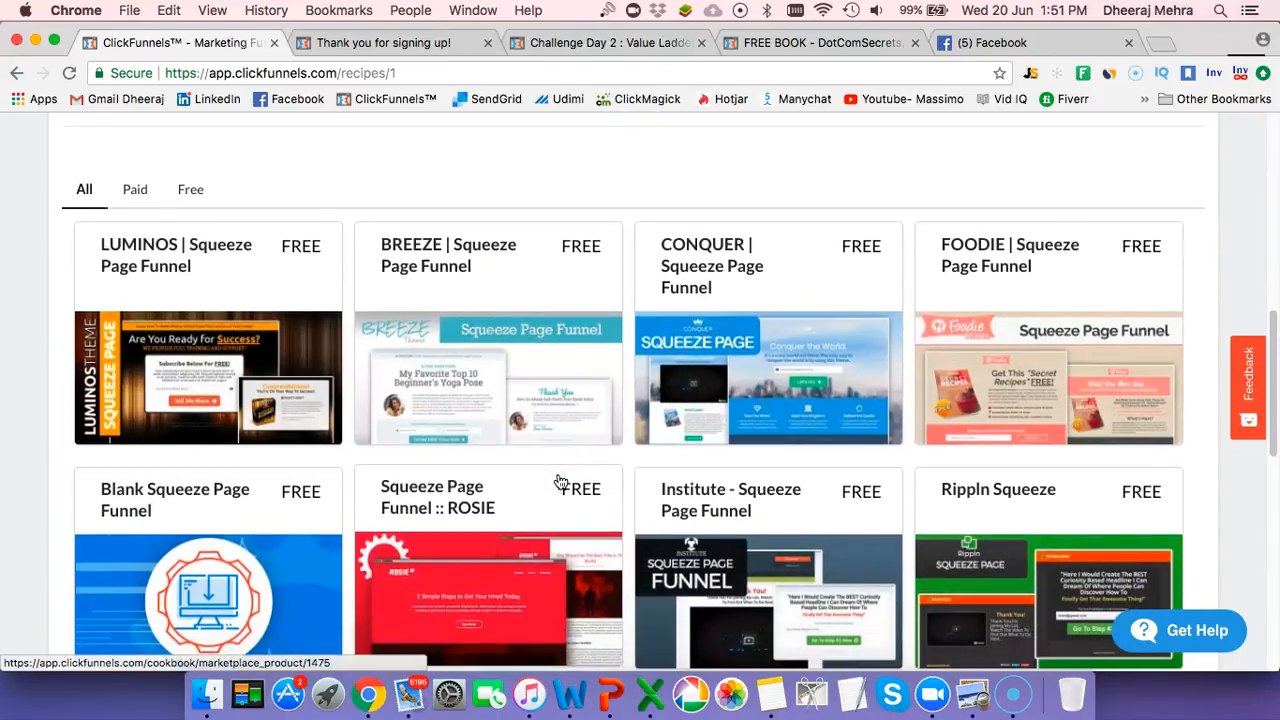
scroll(561, 486, down, 3)
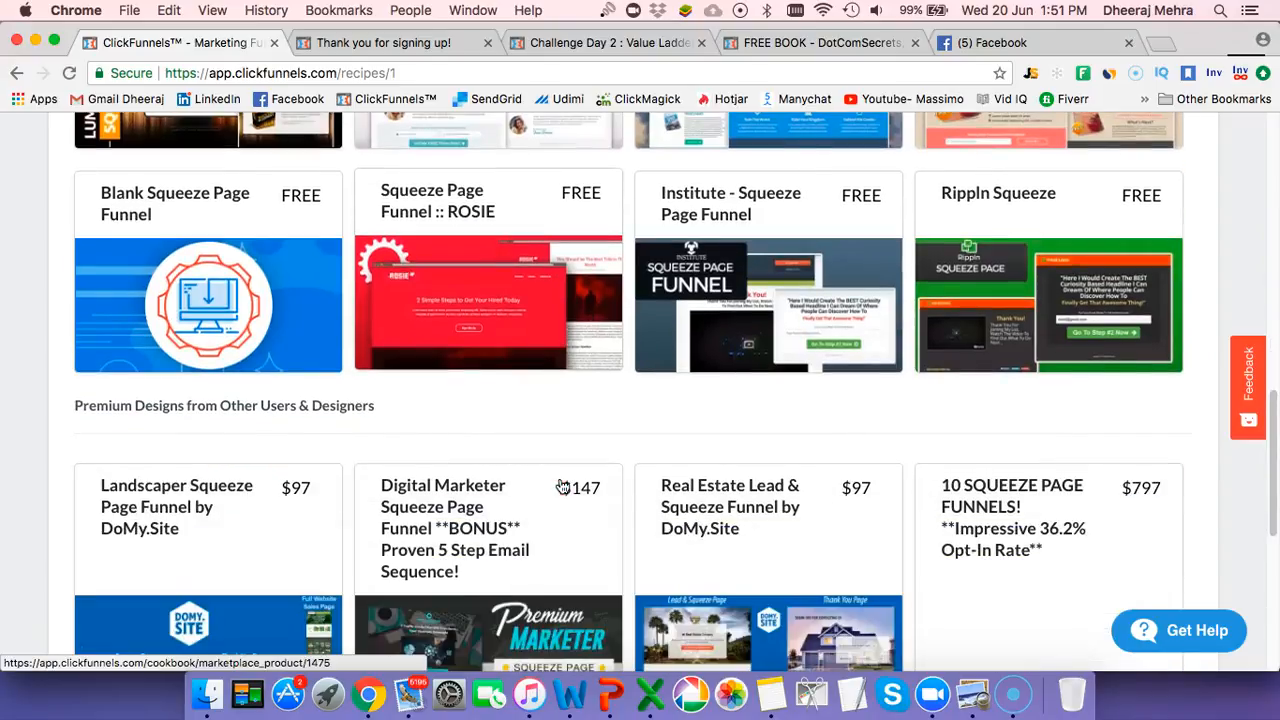
scroll(561, 486, down, 1)
scroll(561, 487, down, 3)
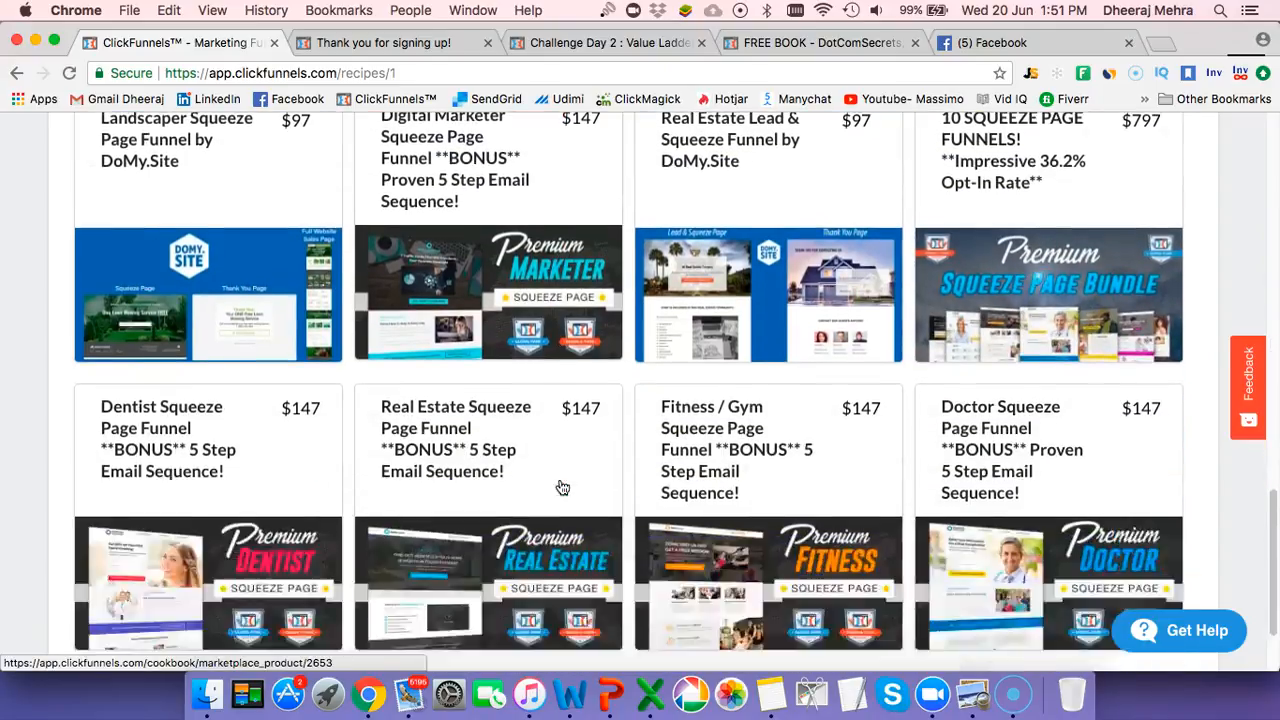
scroll(563, 486, up, 4)
scroll(563, 486, up, 6)
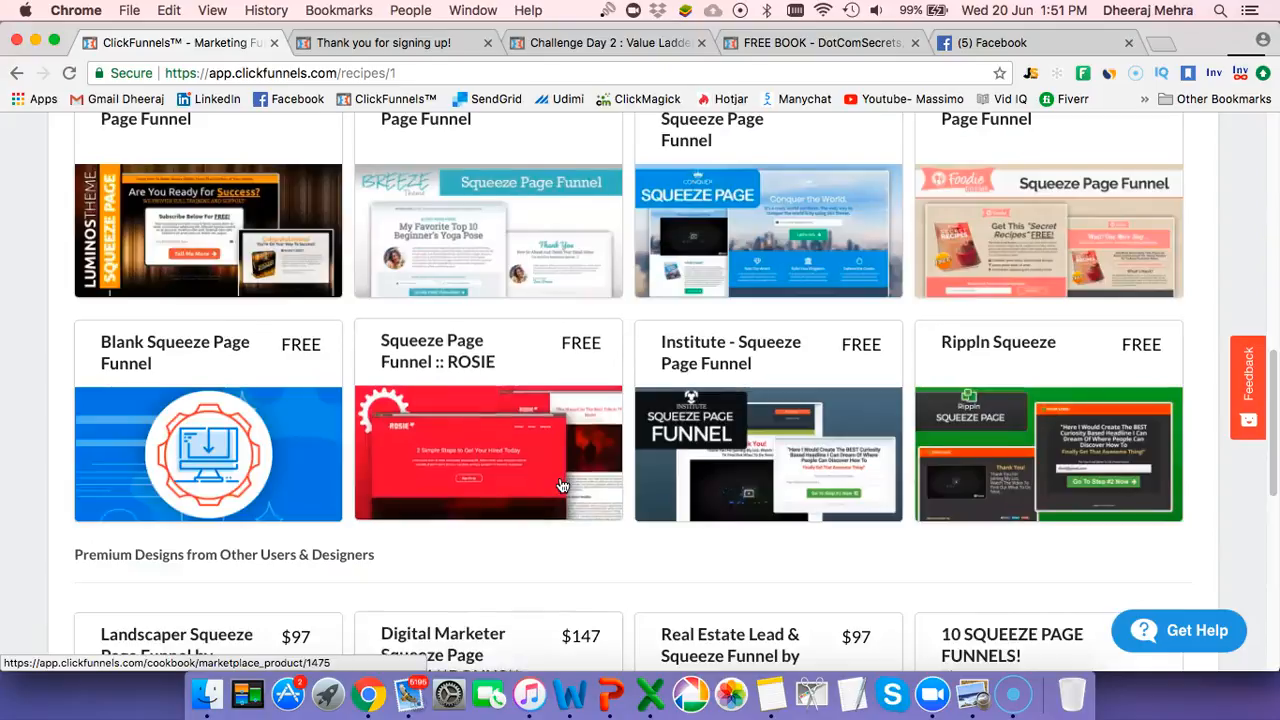
scroll(561, 486, down, 1)
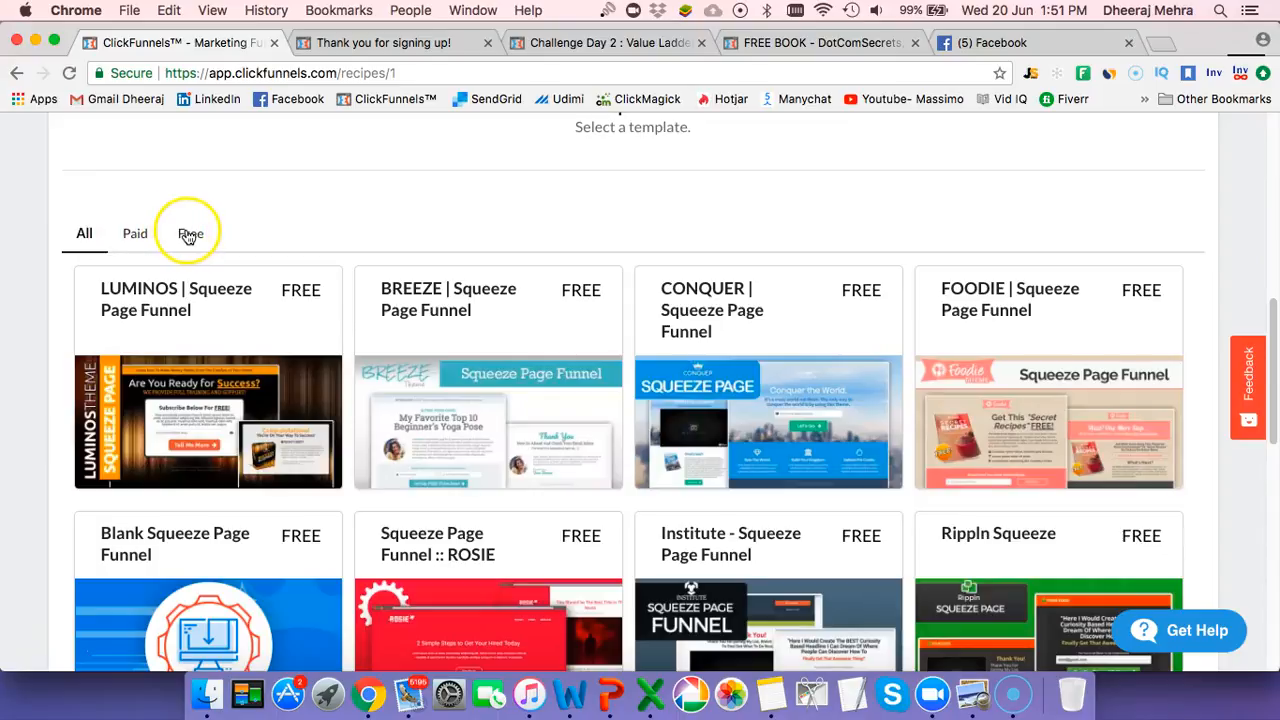
click(240, 354)
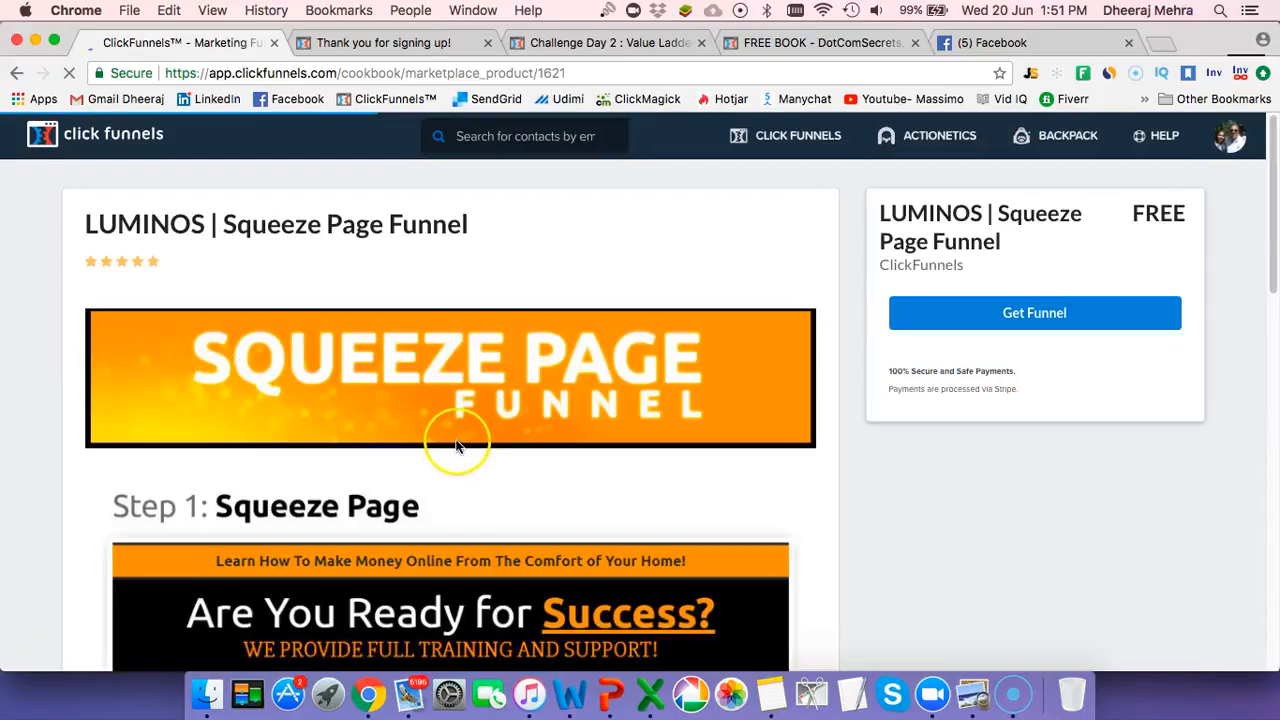
Check the LUMINOS template's squeeze and thank you page designs, and get the funnel
scroll(453, 440, down, 5)
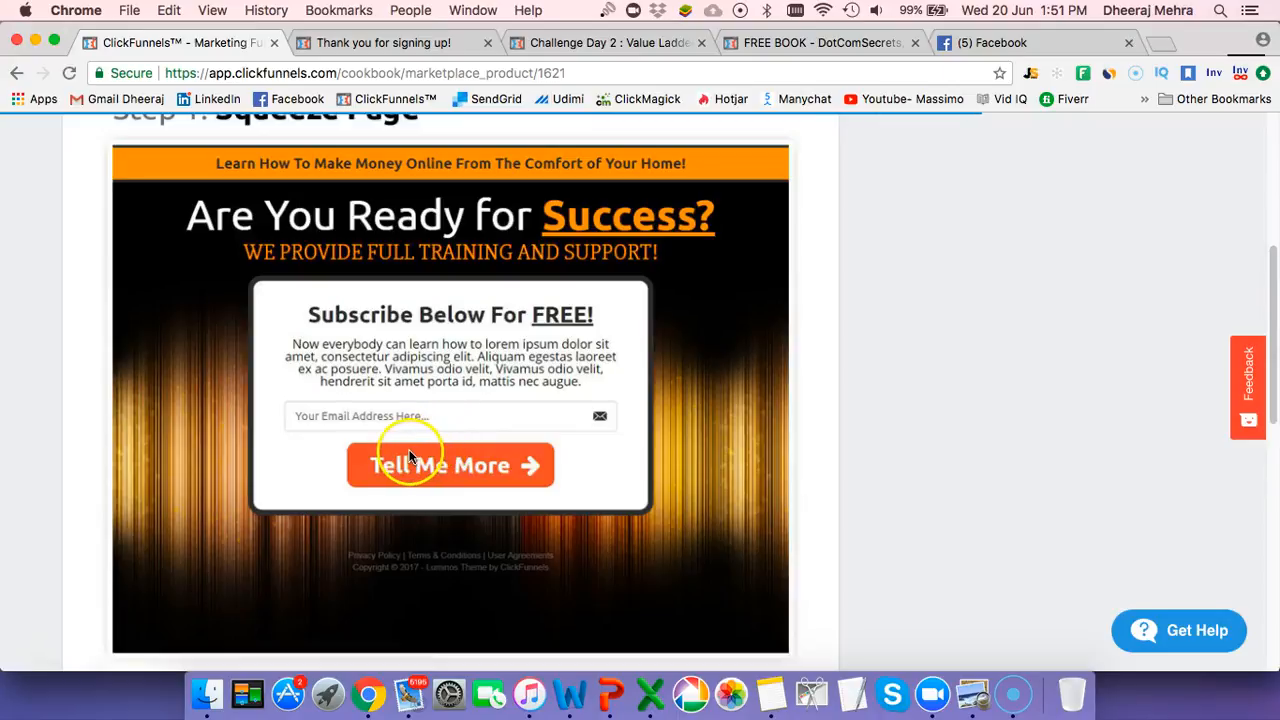
scroll(395, 458, down, 4)
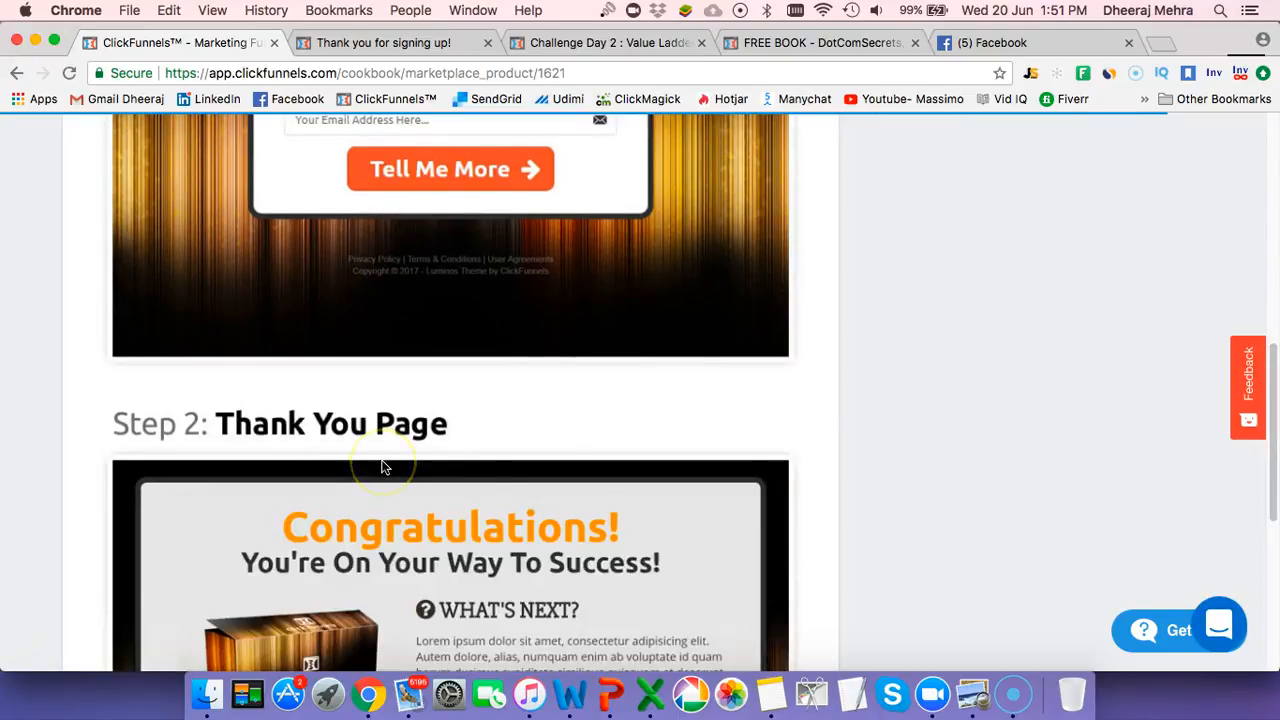
scroll(382, 467, down, 2)
scroll(423, 453, down, 4)
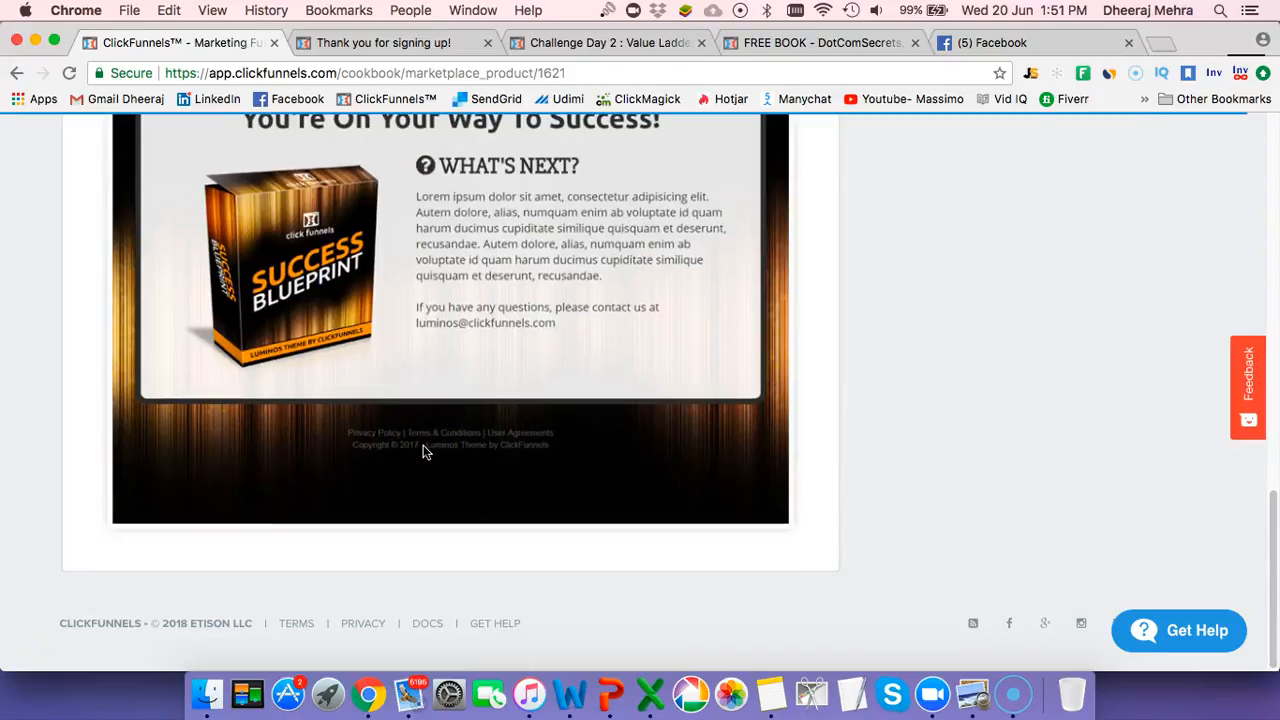
scroll(423, 450, up, 5)
scroll(423, 452, up, 12)
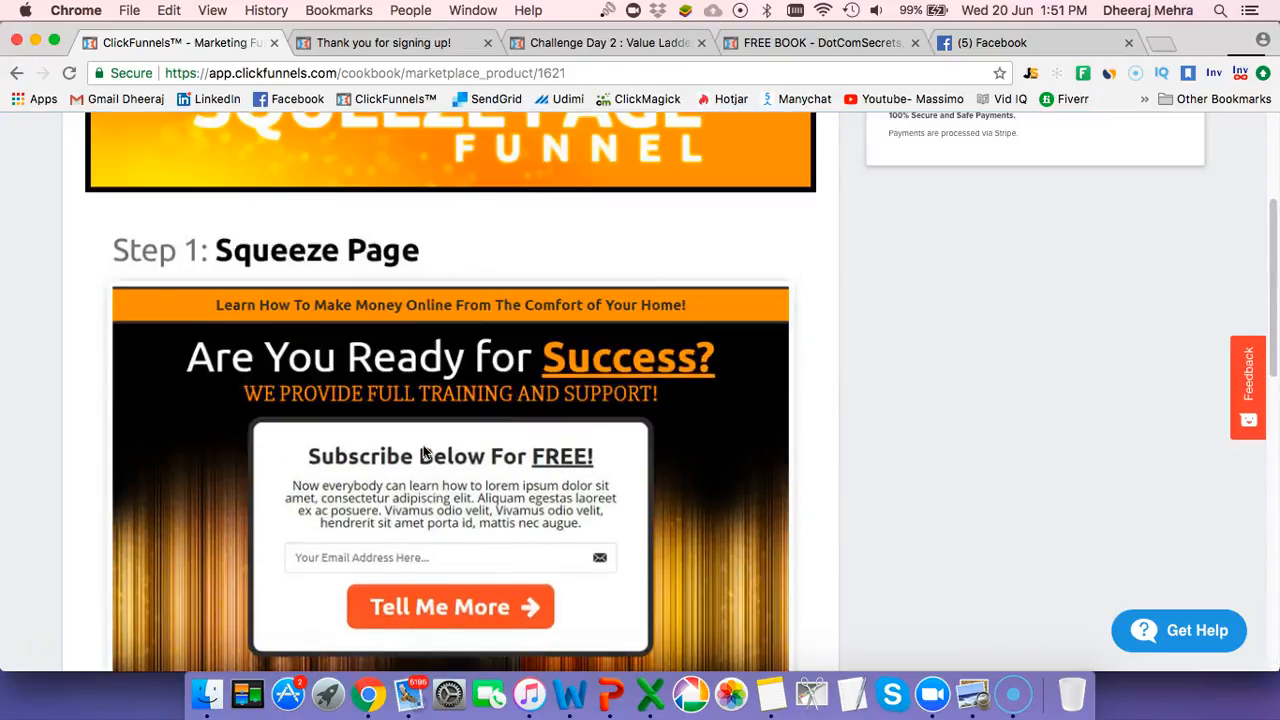
scroll(423, 452, up, 2)
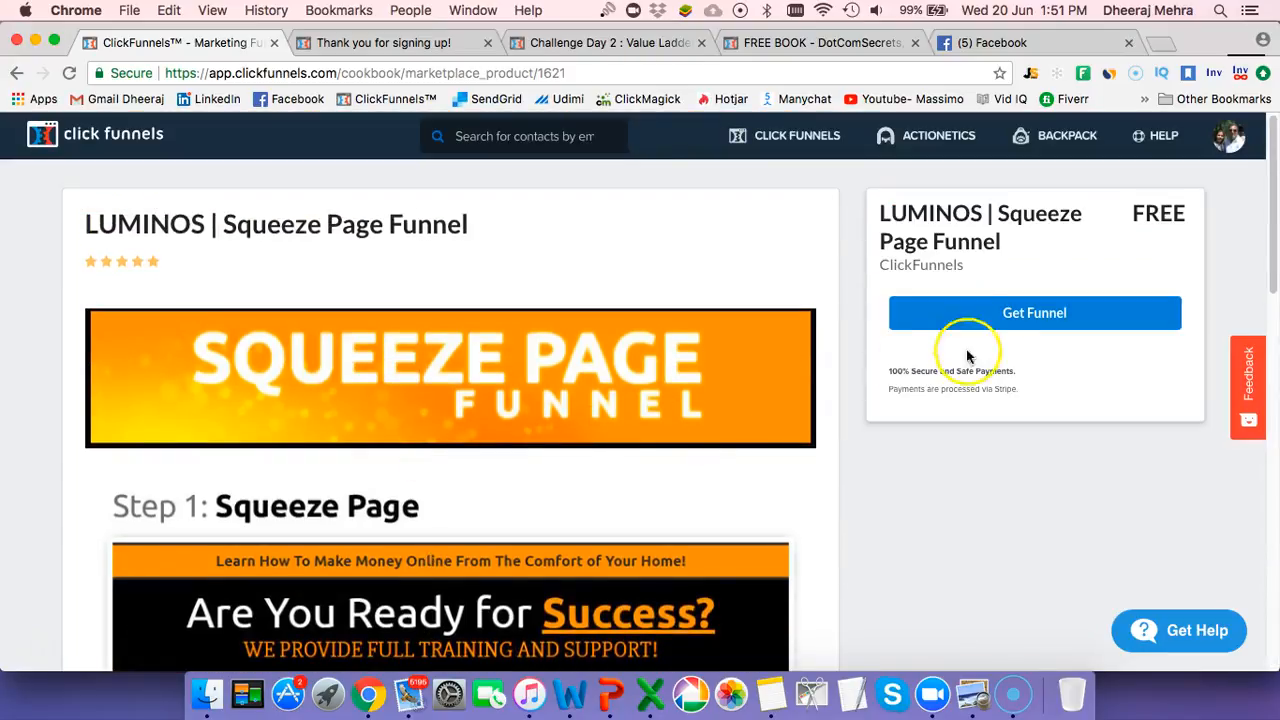
click(1016, 318)
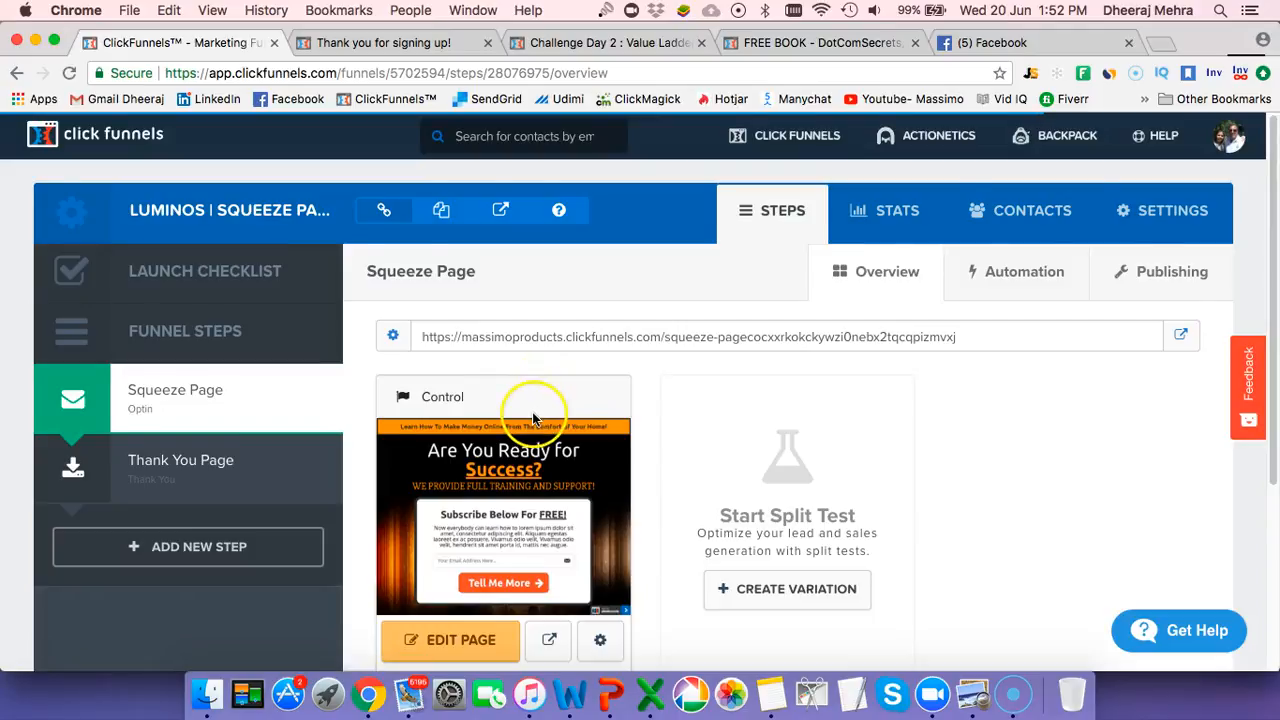
Preview the funnel's Squeeze Page in a separate browser tab and examine its opt-in form
scroll(531, 343, down, 1)
click(551, 583)
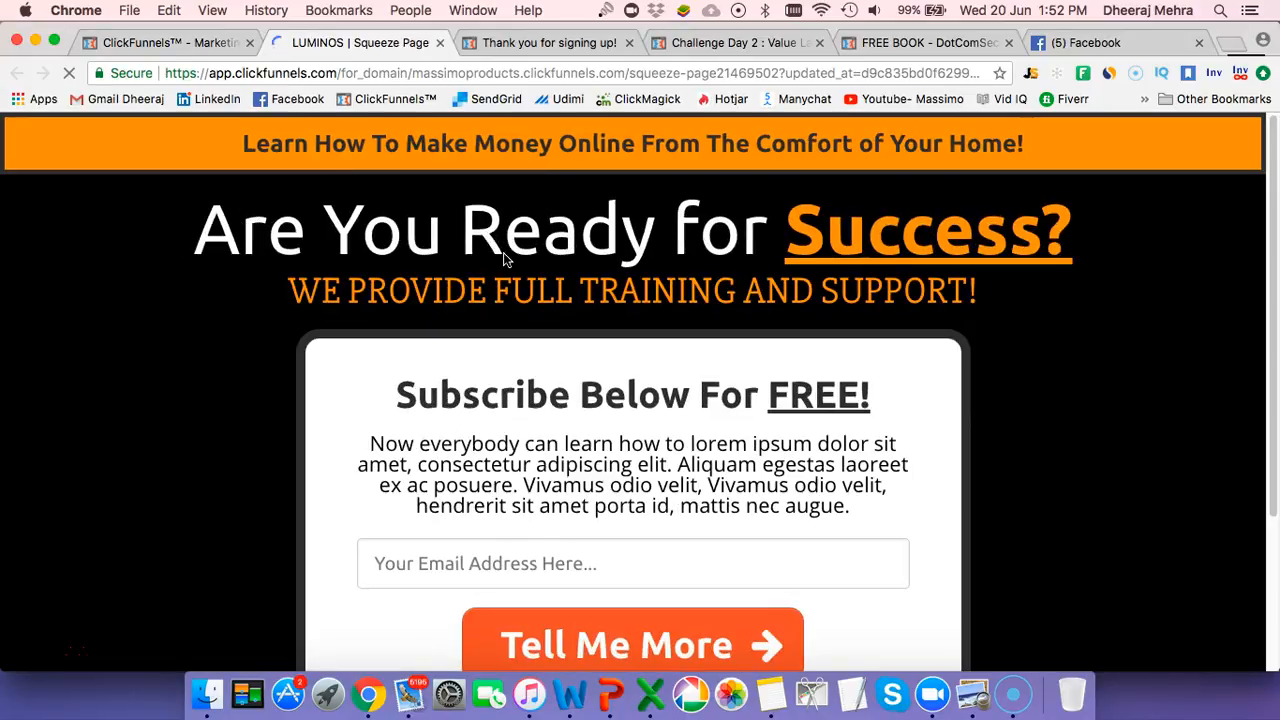
click(505, 258)
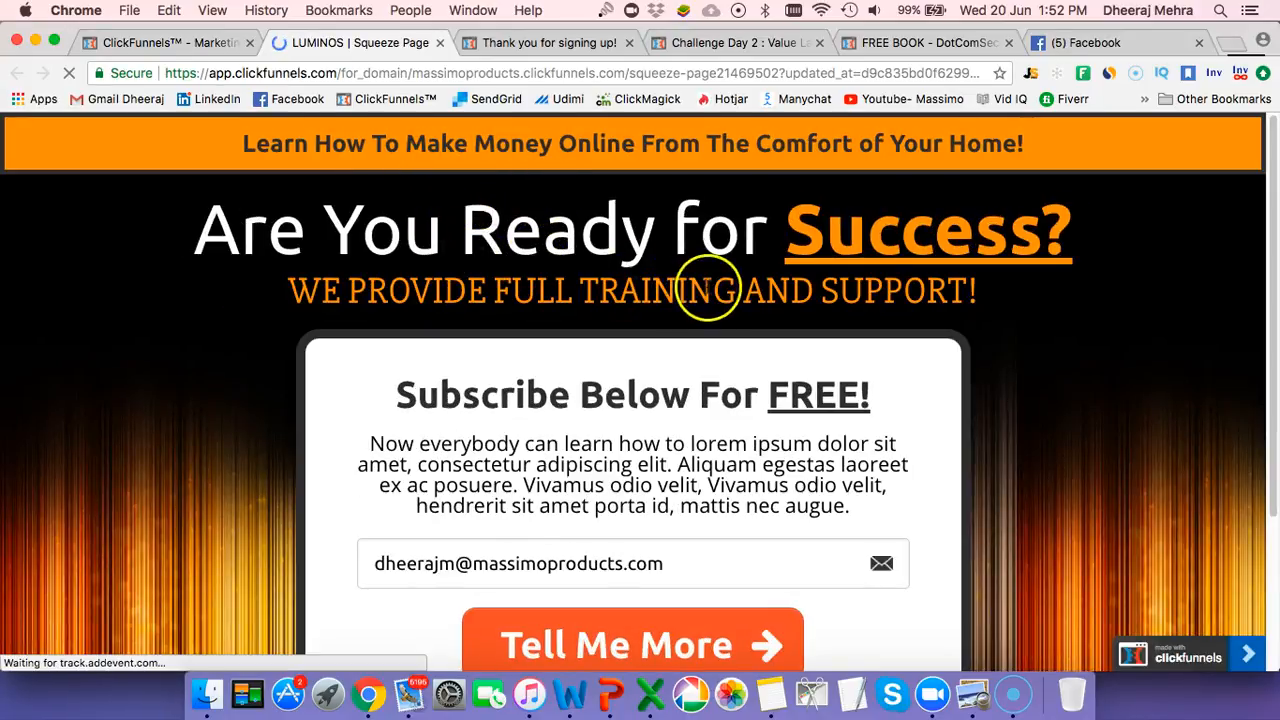
scroll(698, 386, down, 3)
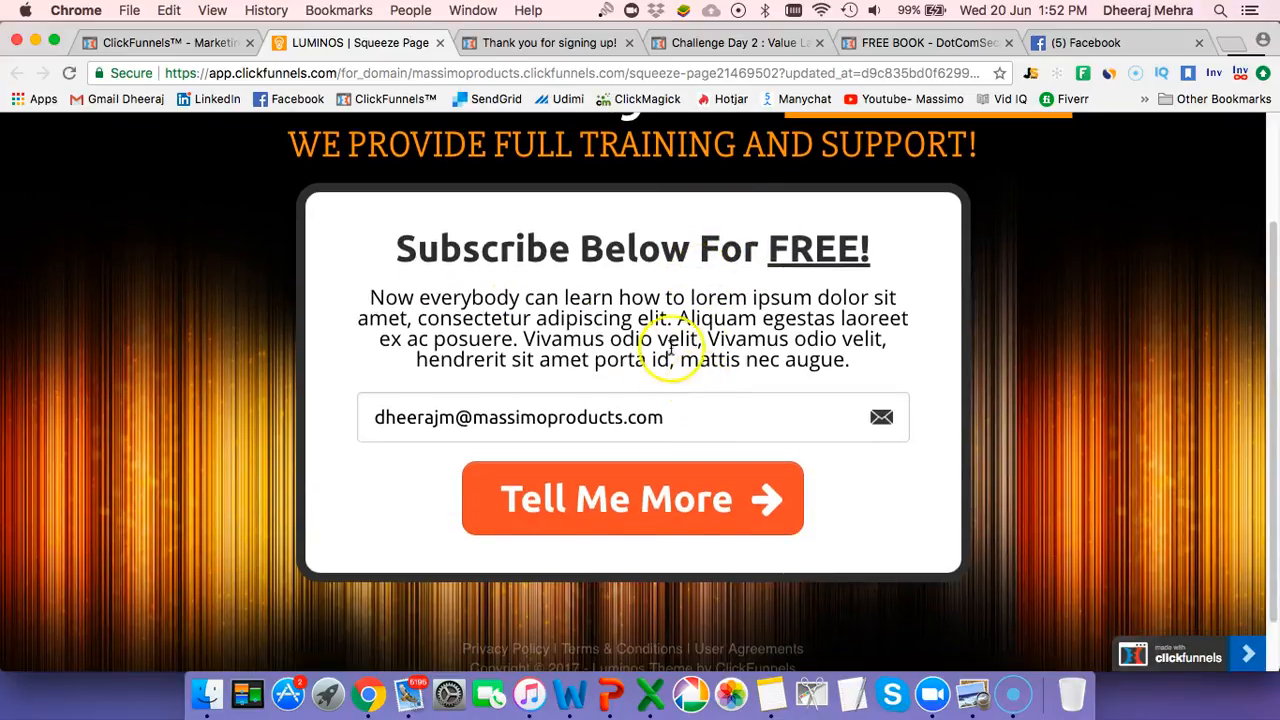
Look over the Squeeze Page preview from its headline to its opt-in form, and close the preview
scroll(688, 406, up, 3)
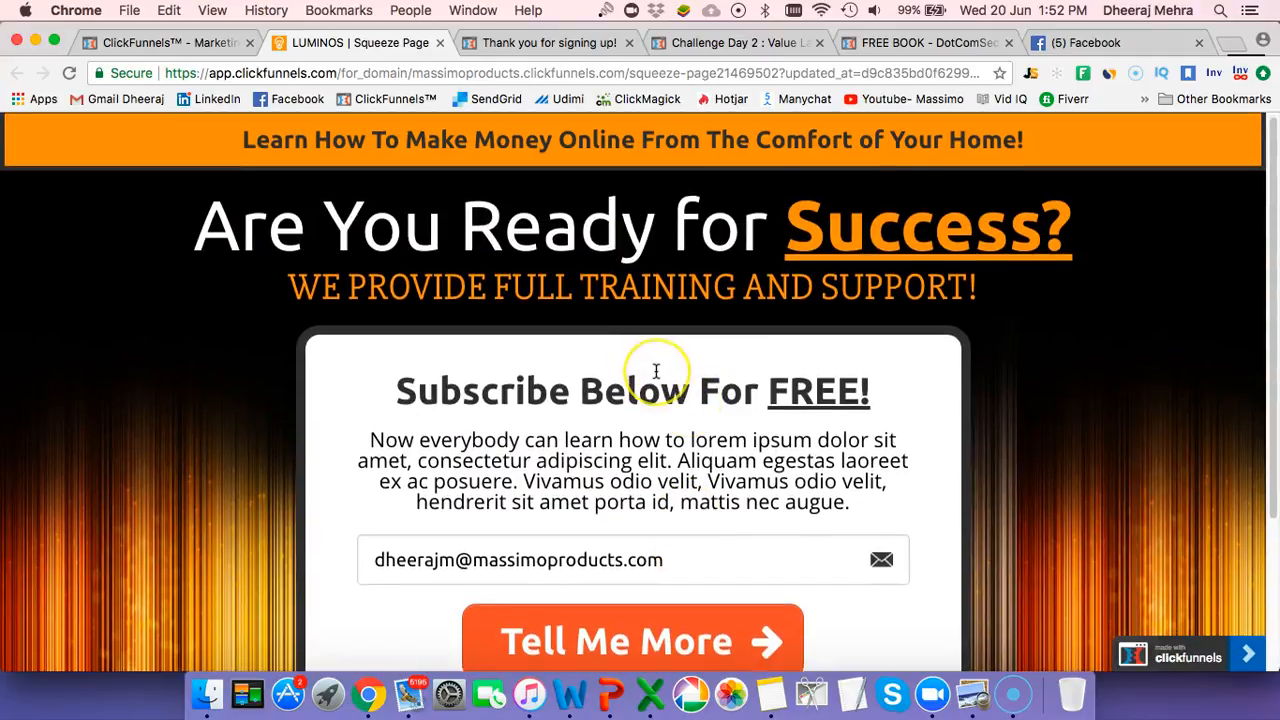
scroll(655, 370, down, 3)
scroll(655, 370, up, 3)
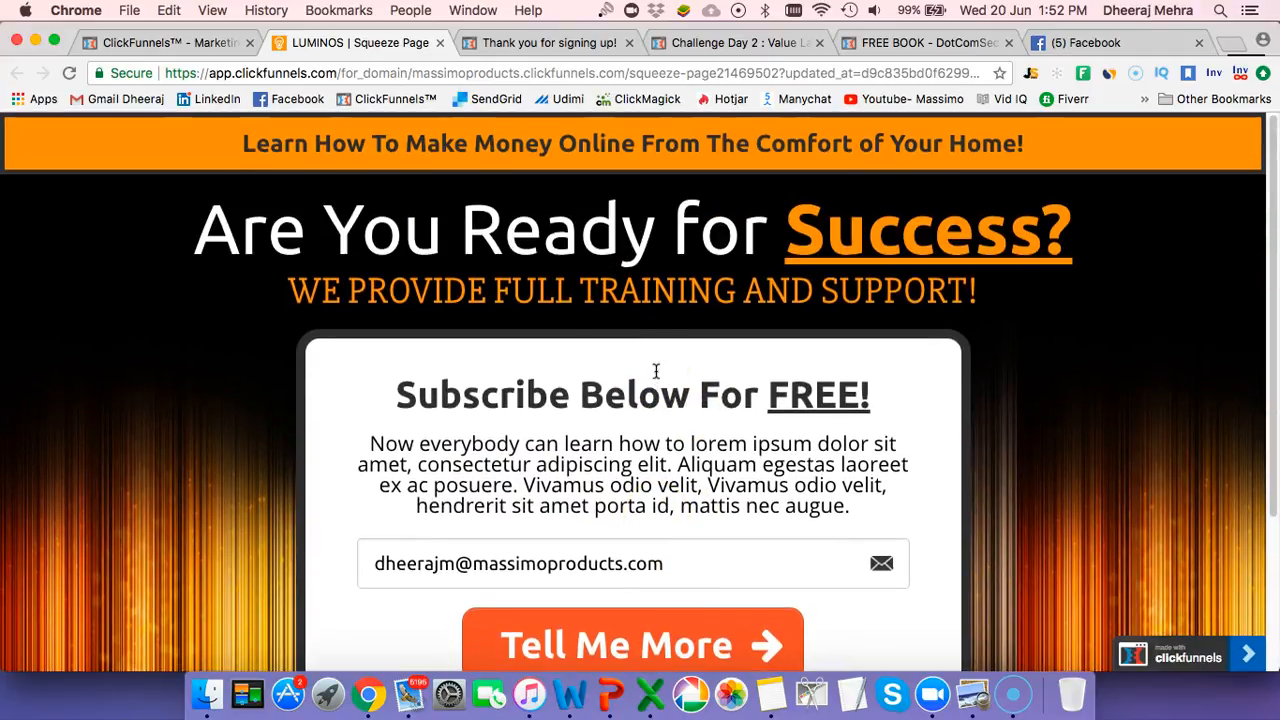
click(438, 44)
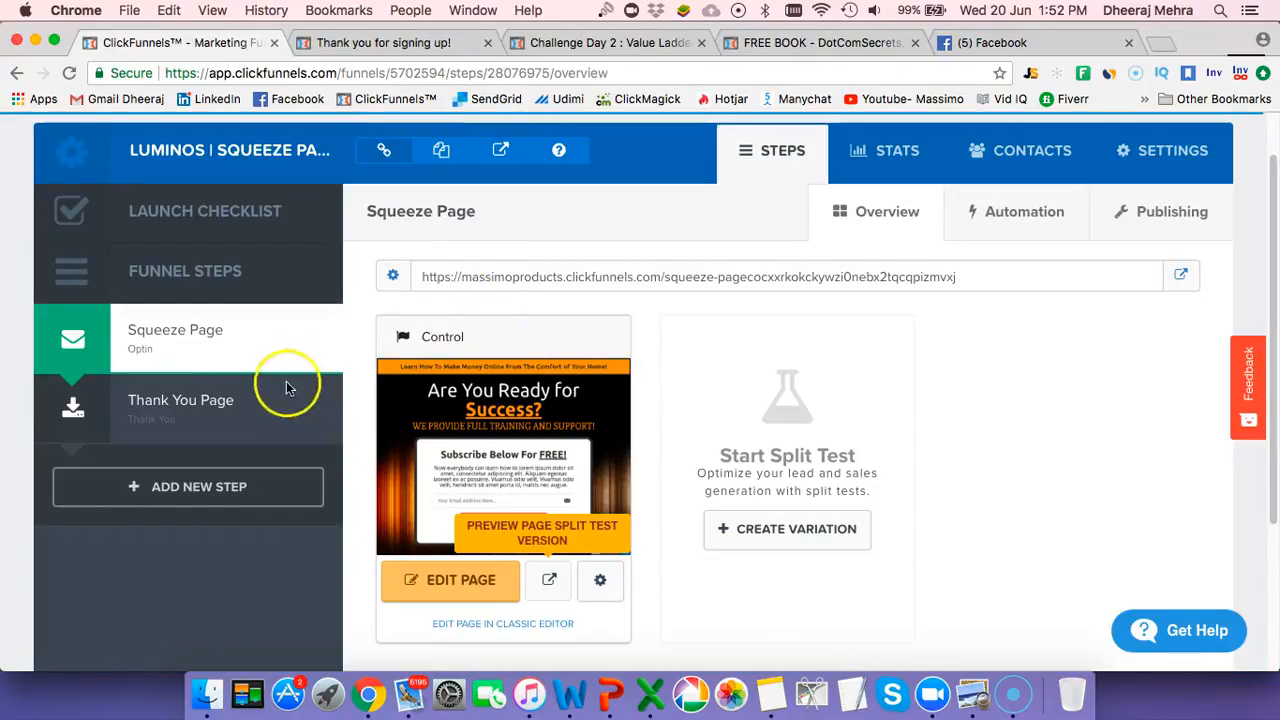
Preview the funnel's Thank You Page in a separate browser tab, examine its content and close the preview
click(220, 402)
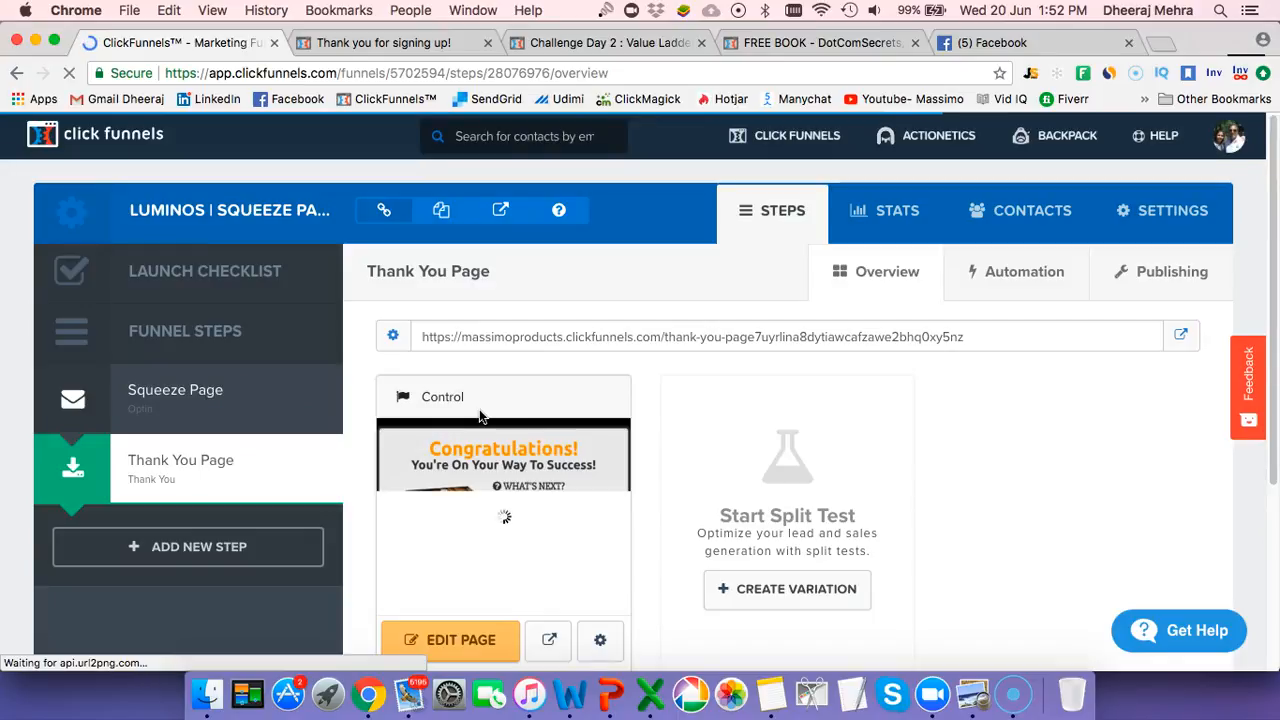
click(490, 417)
scroll(497, 425, down, 2)
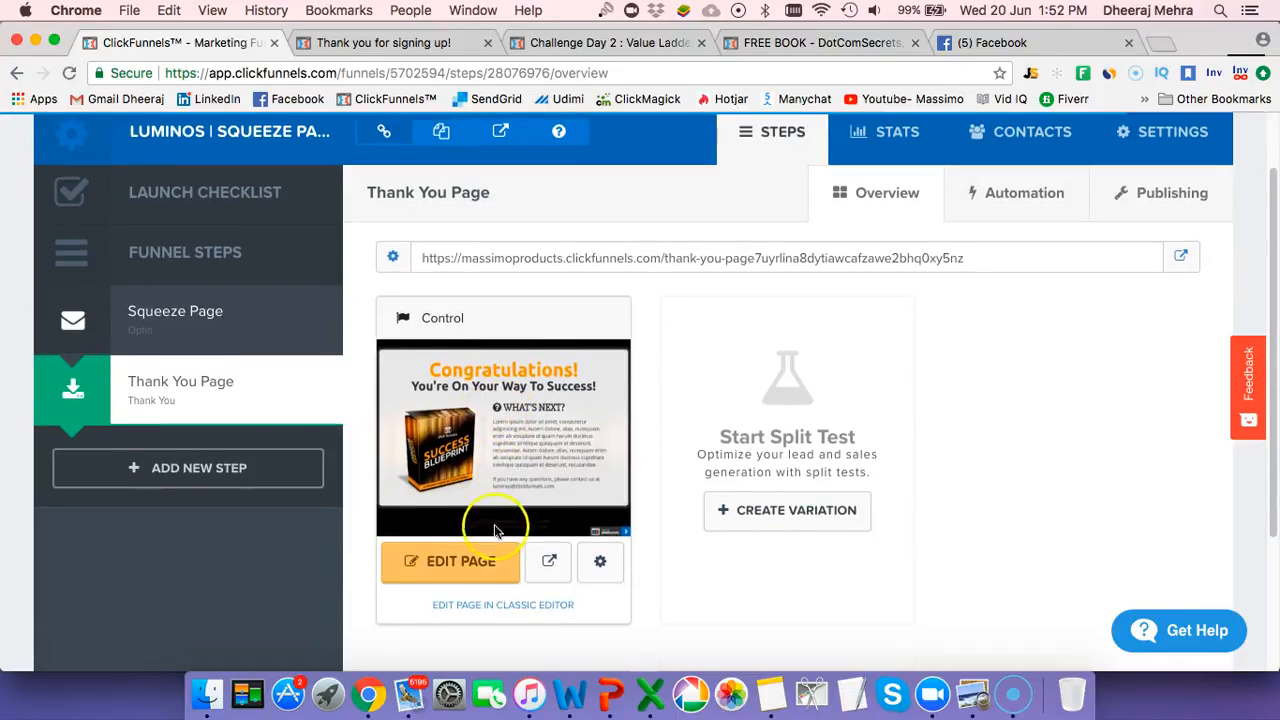
click(549, 562)
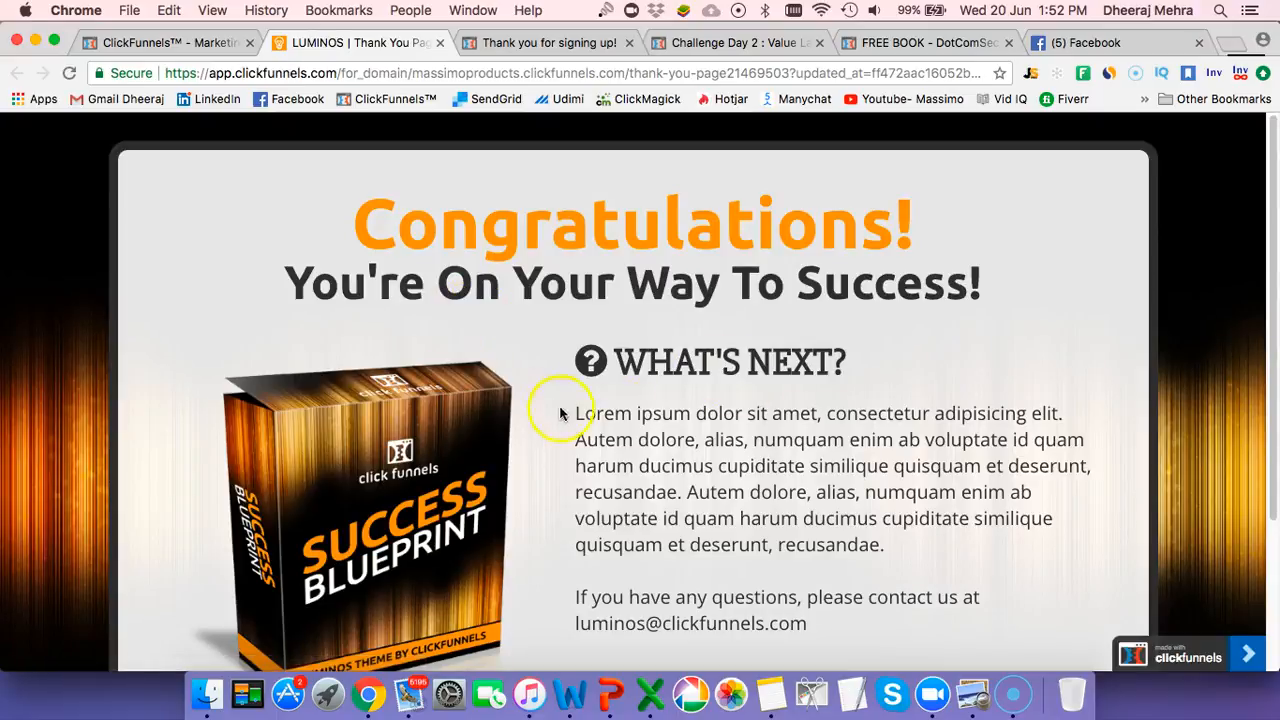
scroll(680, 456, down, 3)
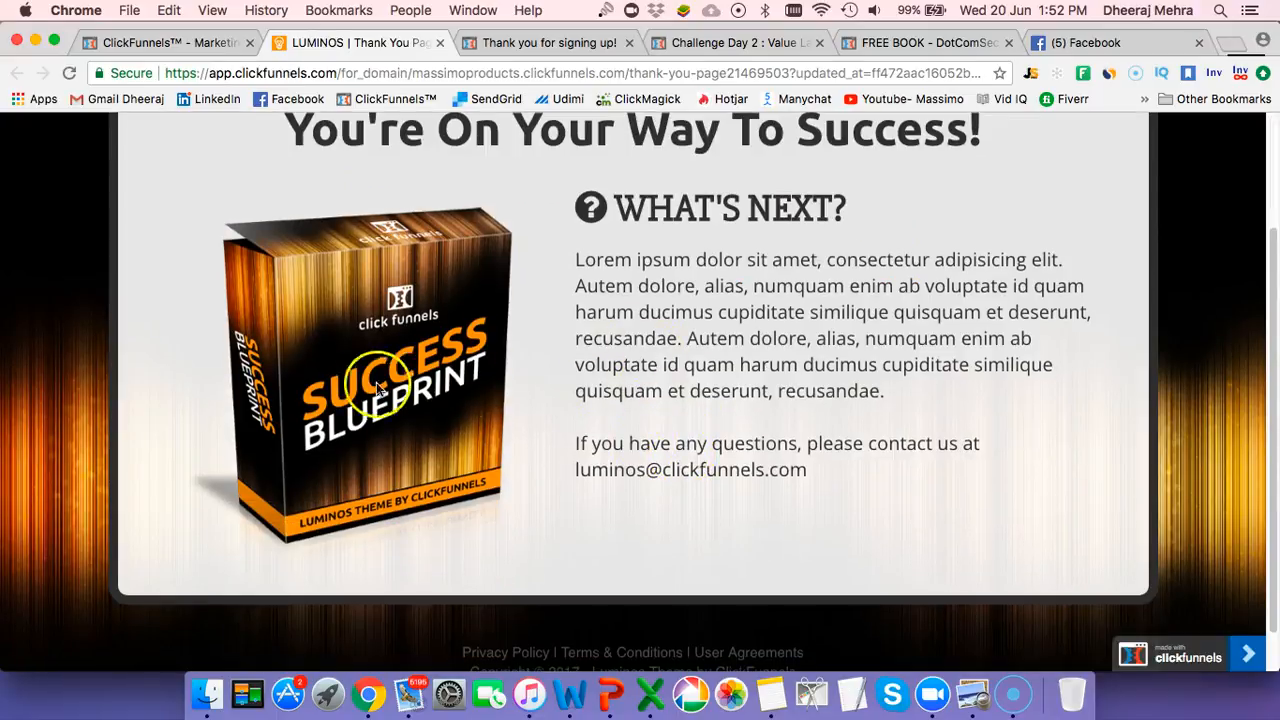
scroll(742, 416, up, 3)
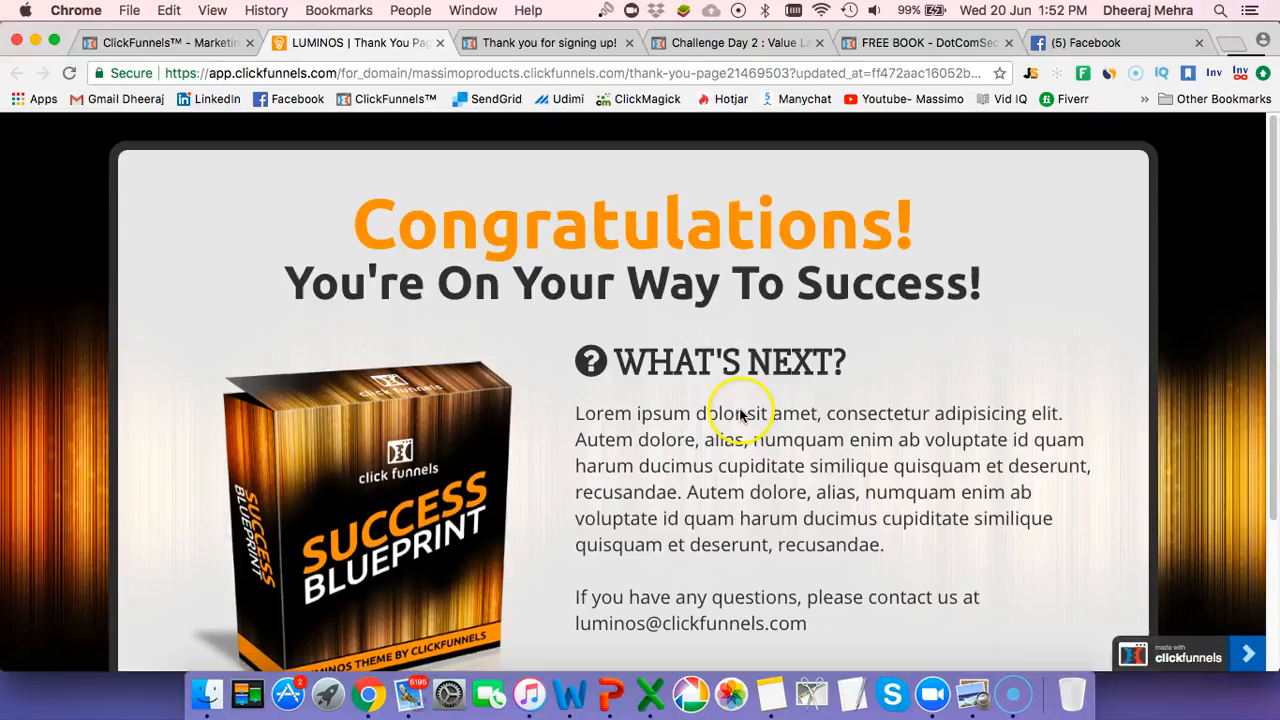
click(442, 43)
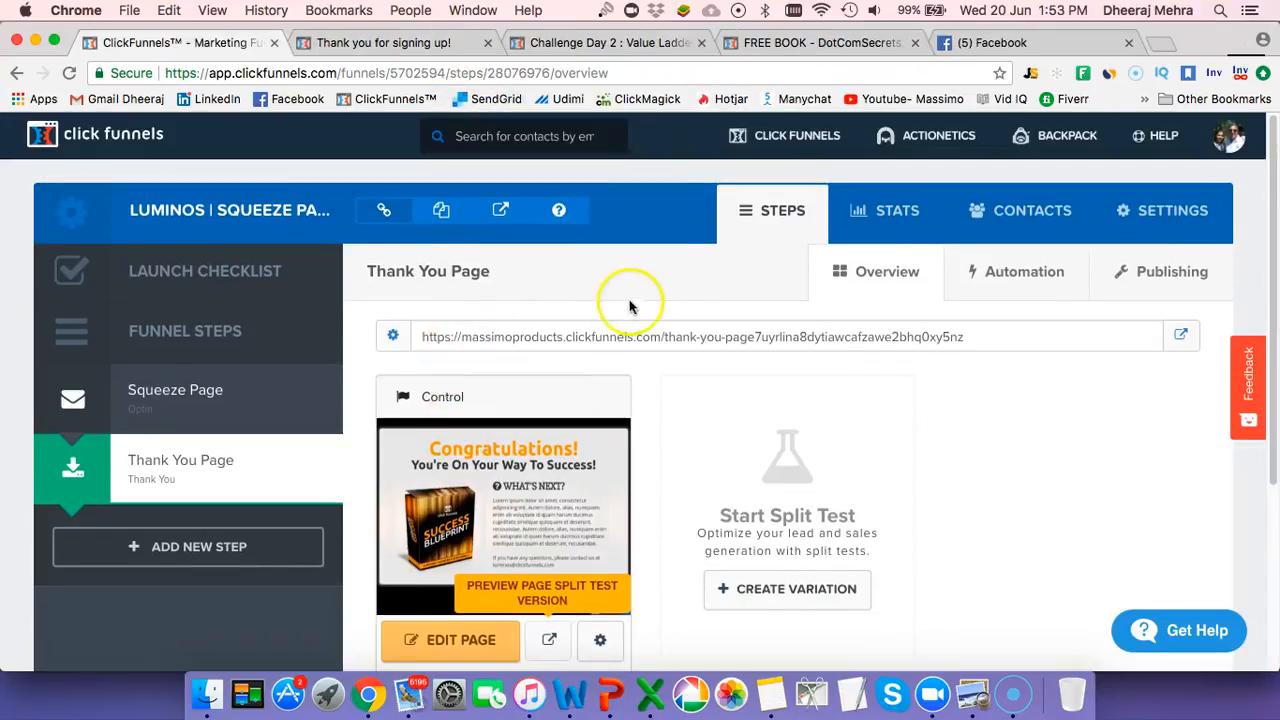
Return to the Squeeze Page Funnel's template list and open the free CONQUER | Squeeze Page Funnel template
mouse_move(755, 138)
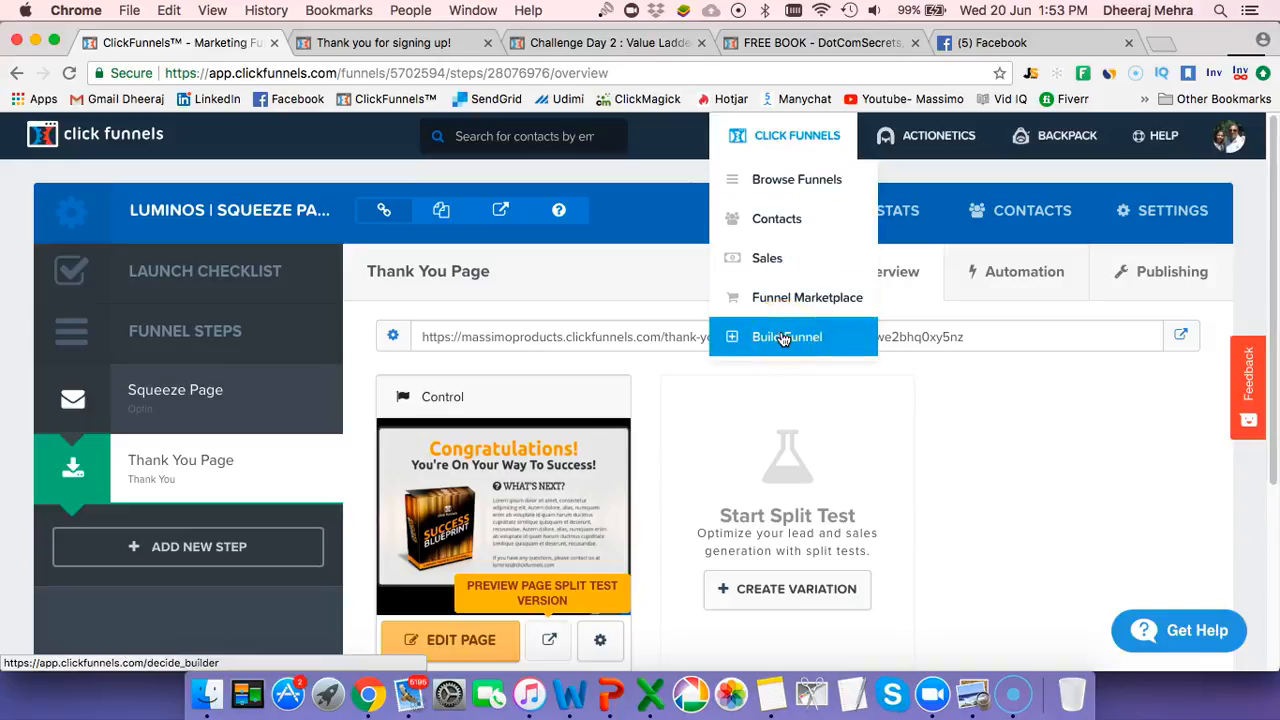
click(15, 75)
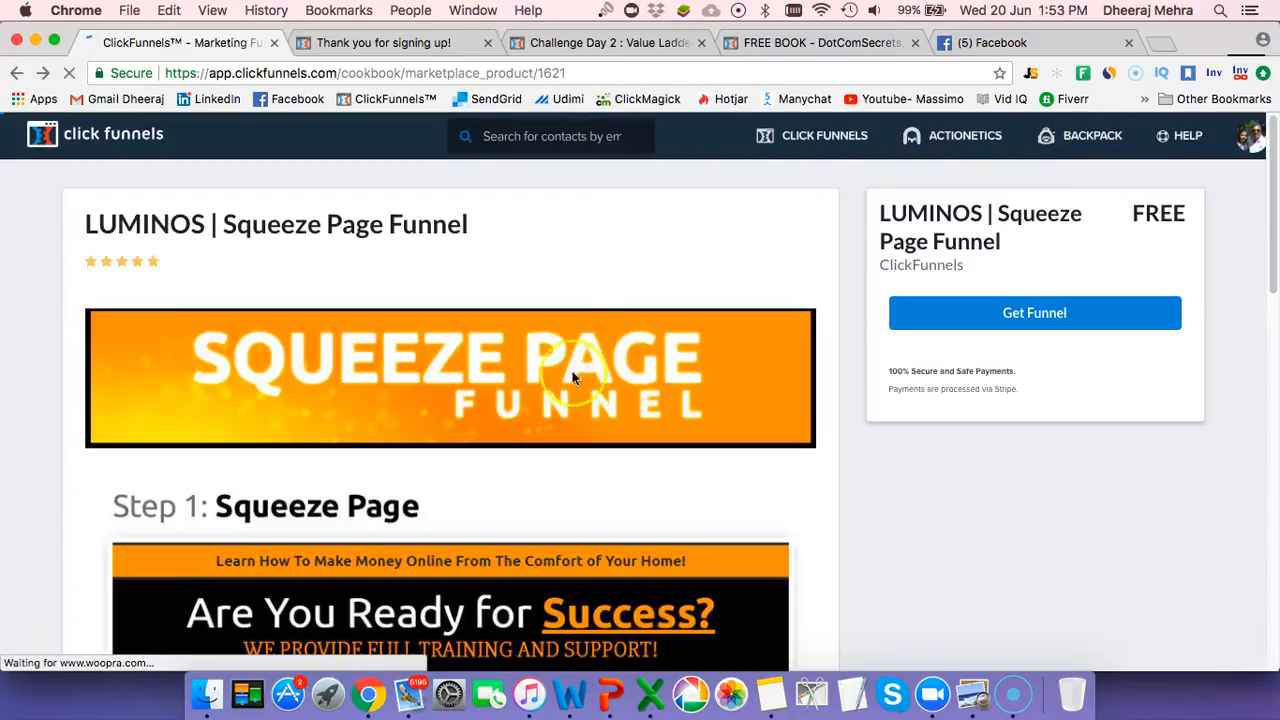
click(575, 326)
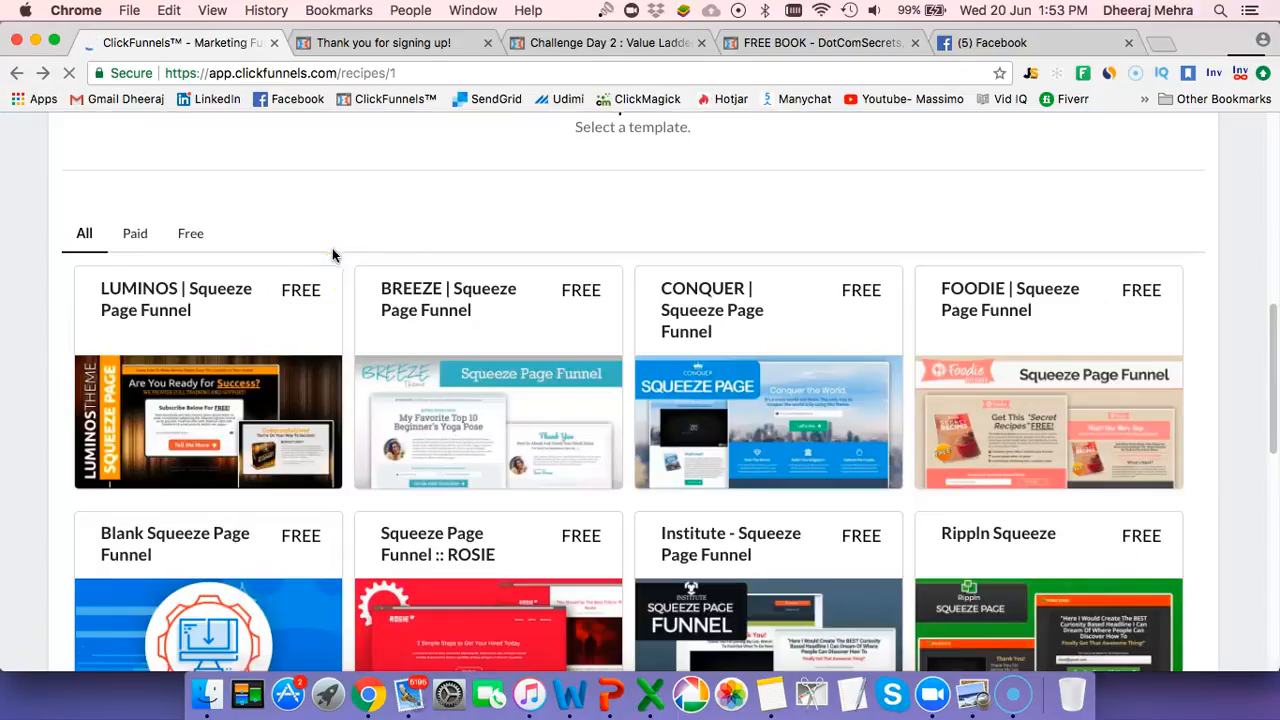
click(342, 280)
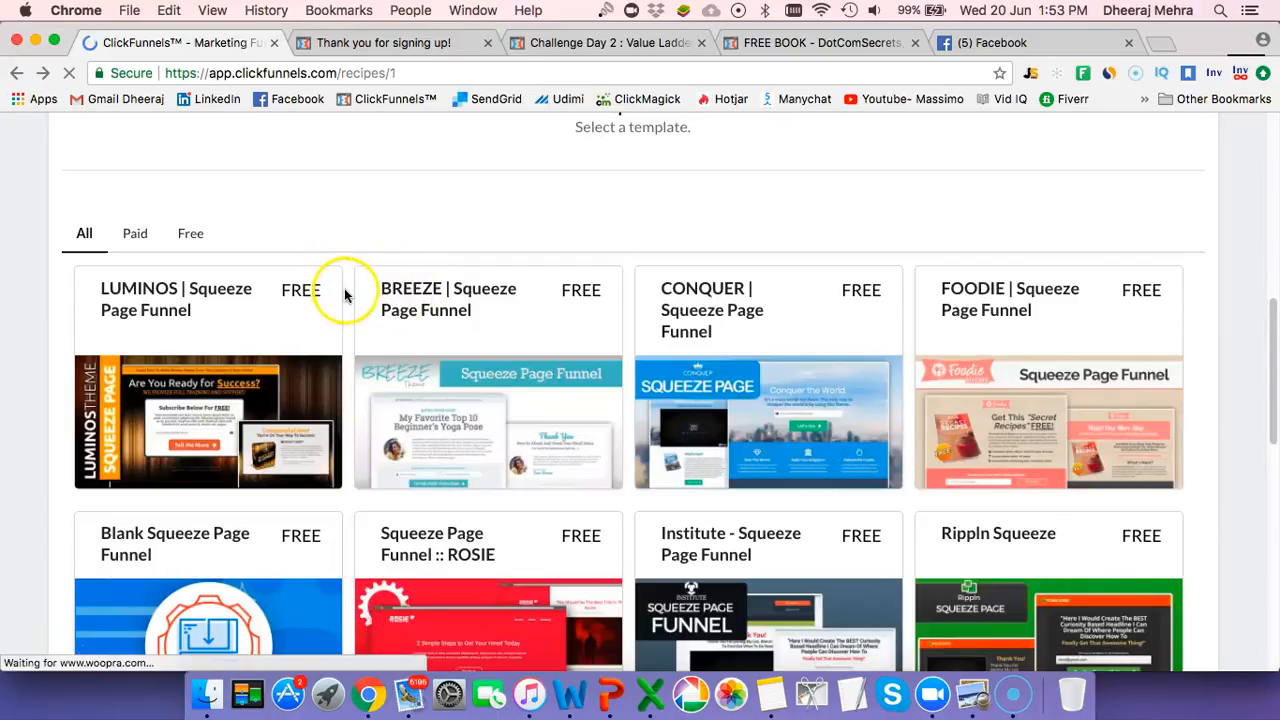
scroll(400, 290, down, 3)
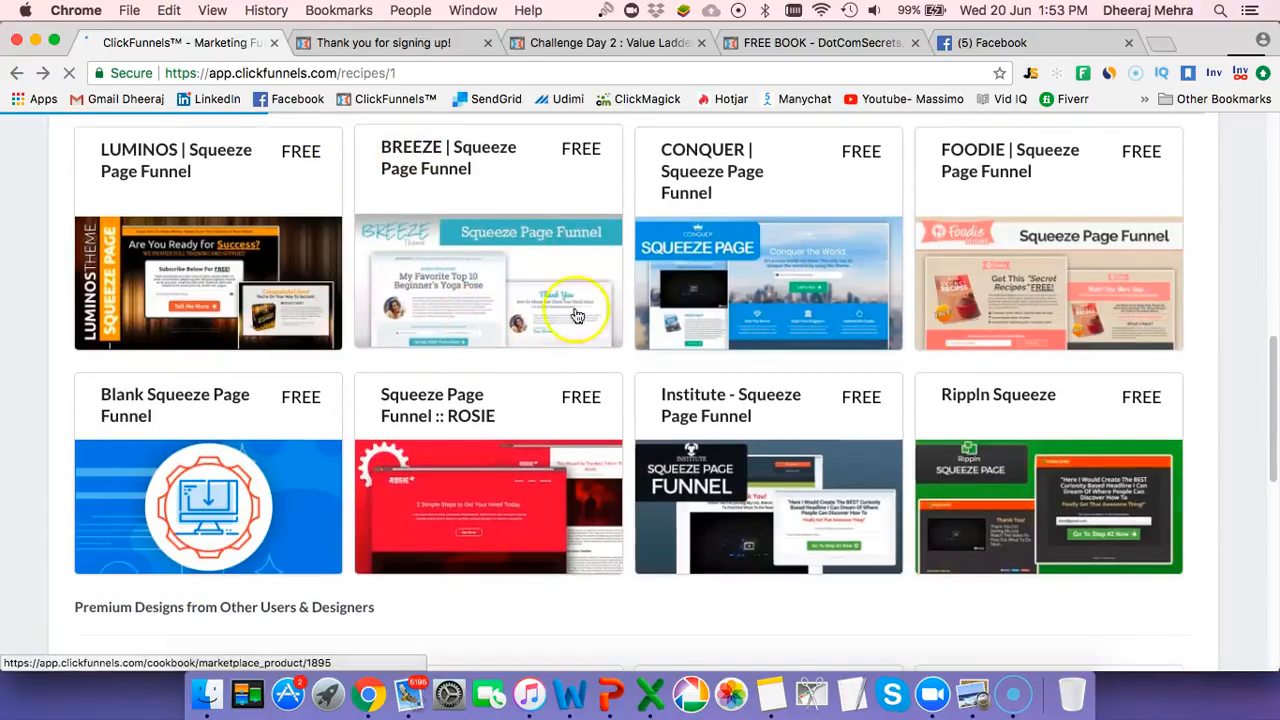
scroll(750, 240, down, 1)
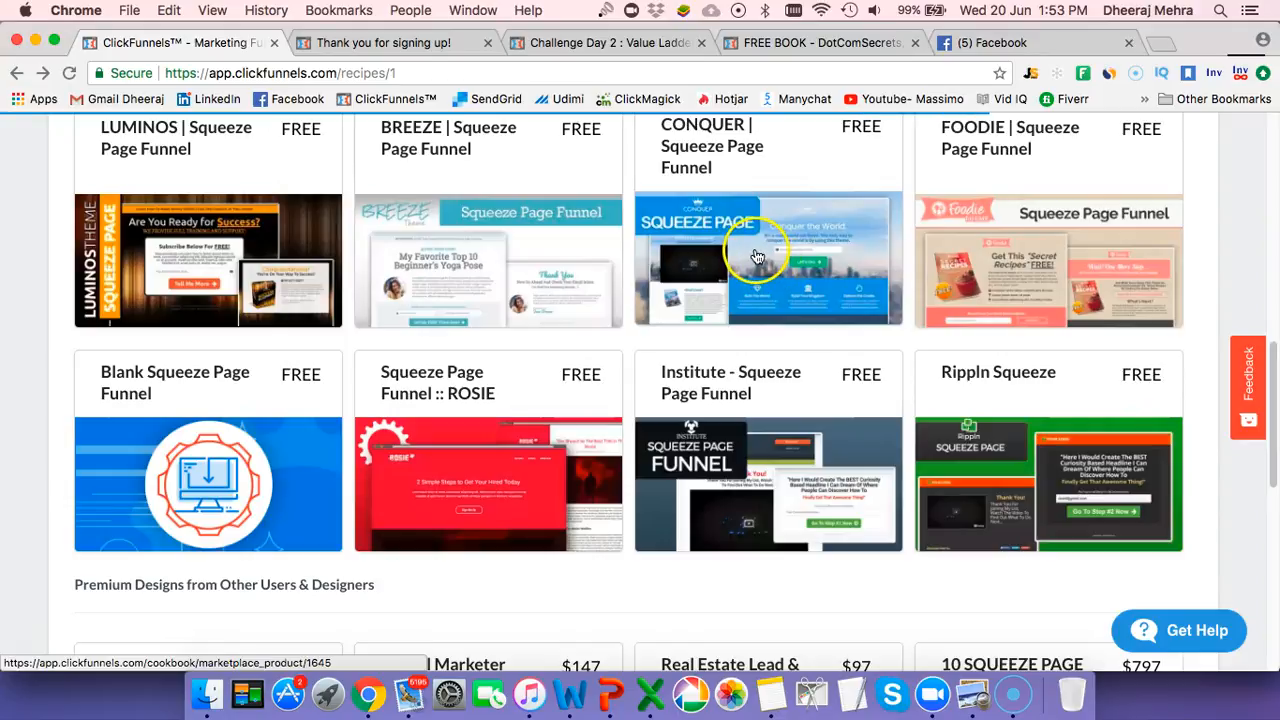
click(757, 257)
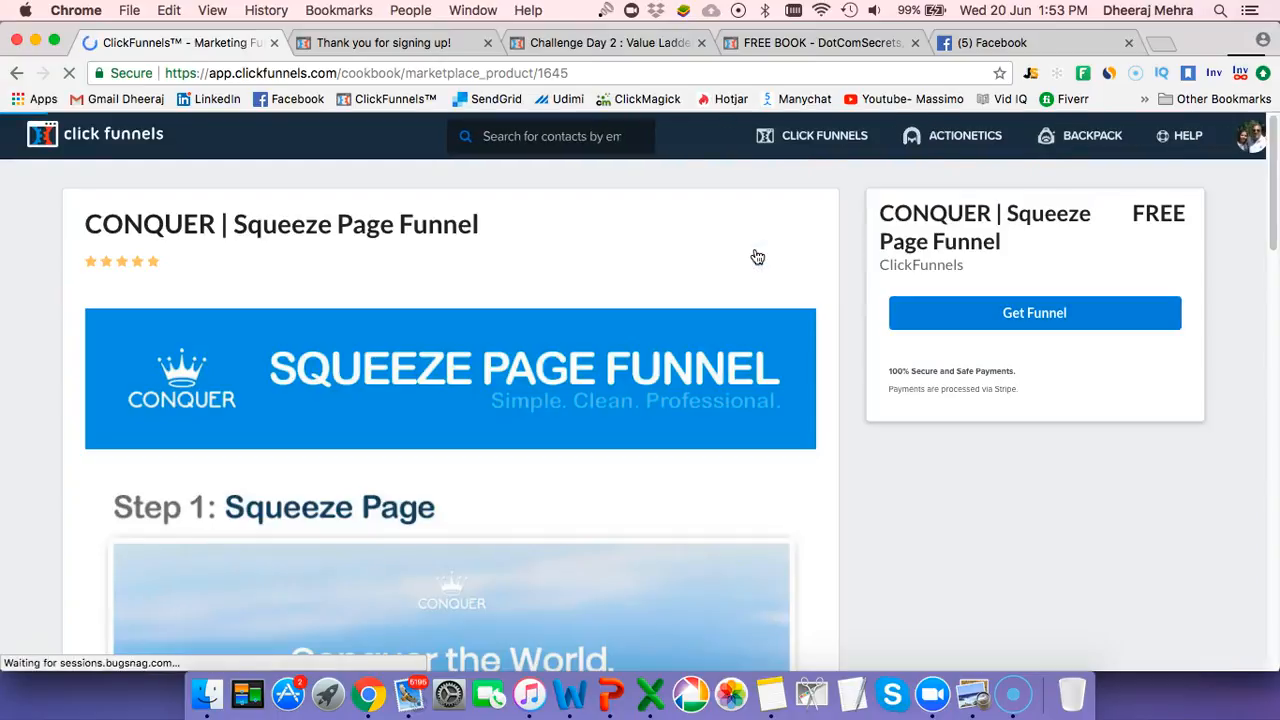
Examine the CONQUER template's squeeze page and thank you page designs
click(688, 301)
scroll(560, 333, down, 5)
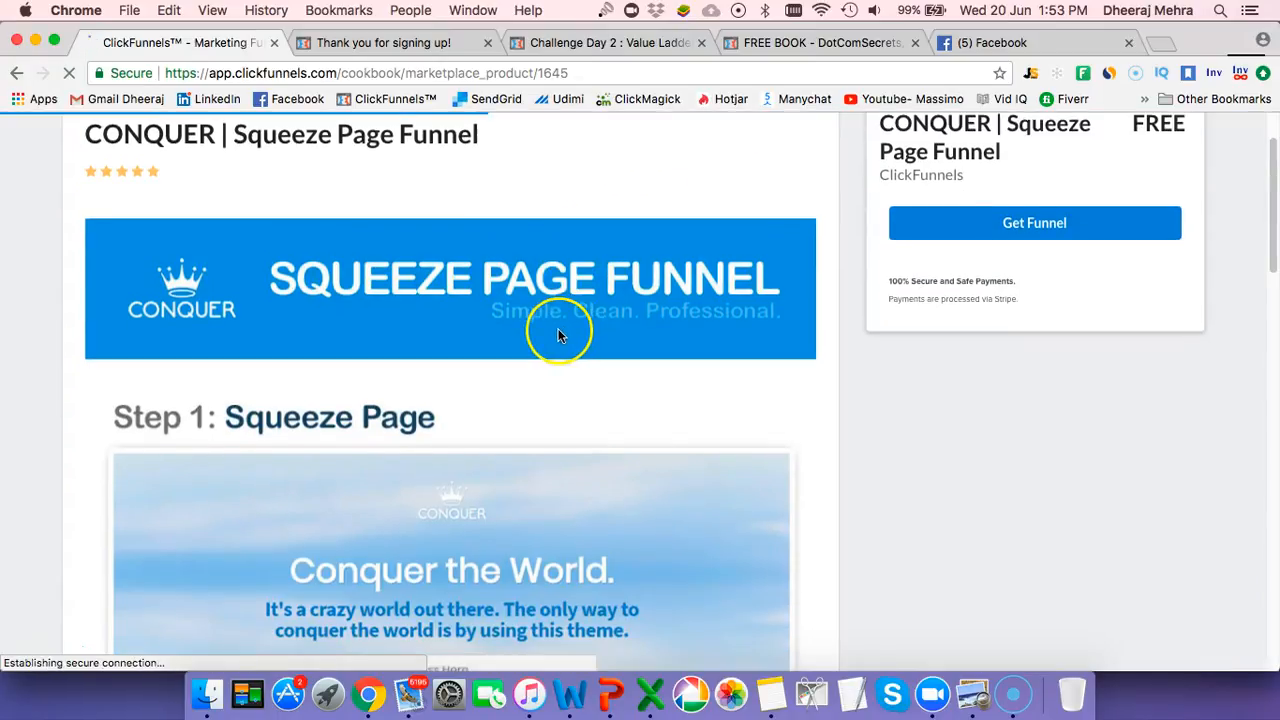
scroll(559, 336, down, 3)
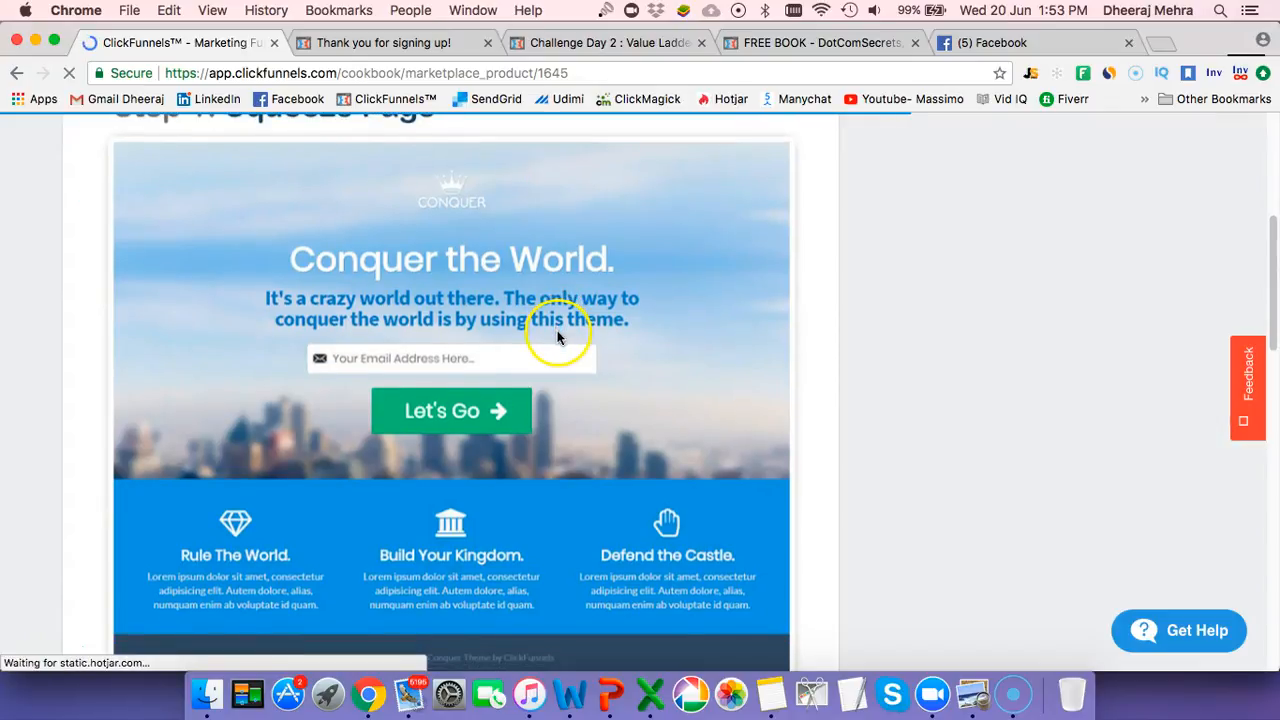
scroll(560, 342, up, 3)
scroll(560, 342, down, 2)
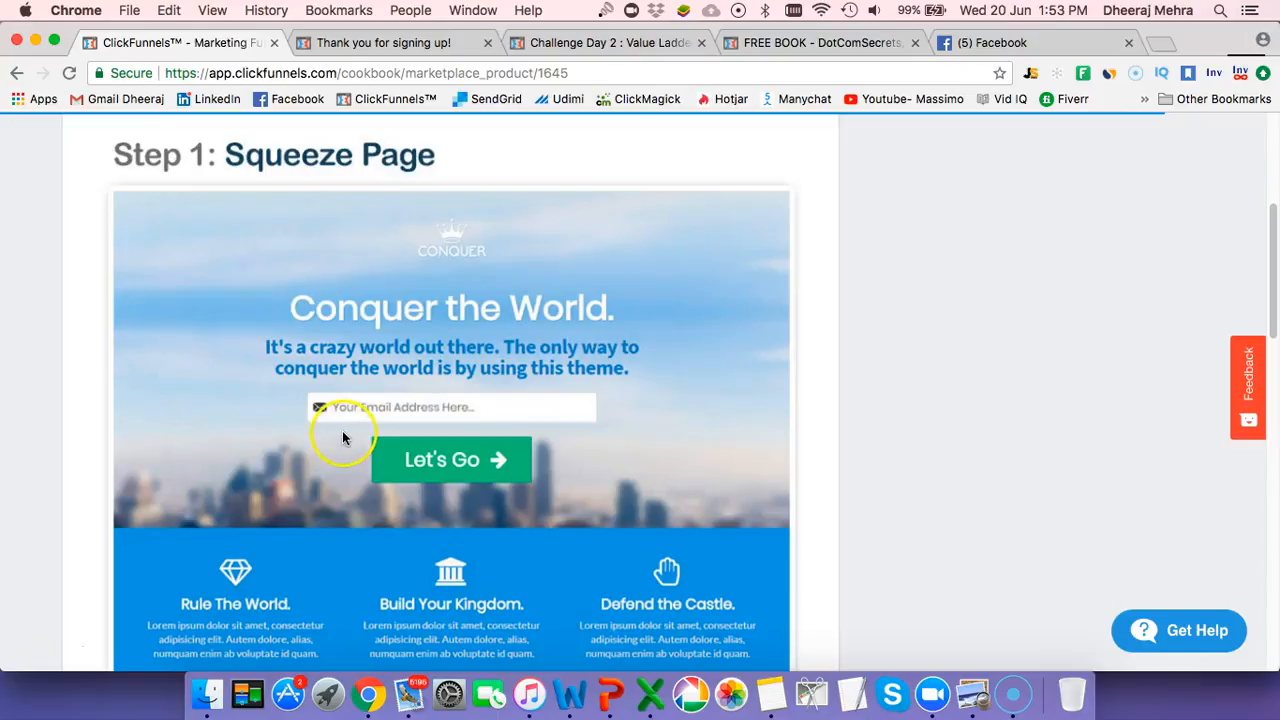
scroll(360, 420, down, 10)
scroll(480, 366, down, 3)
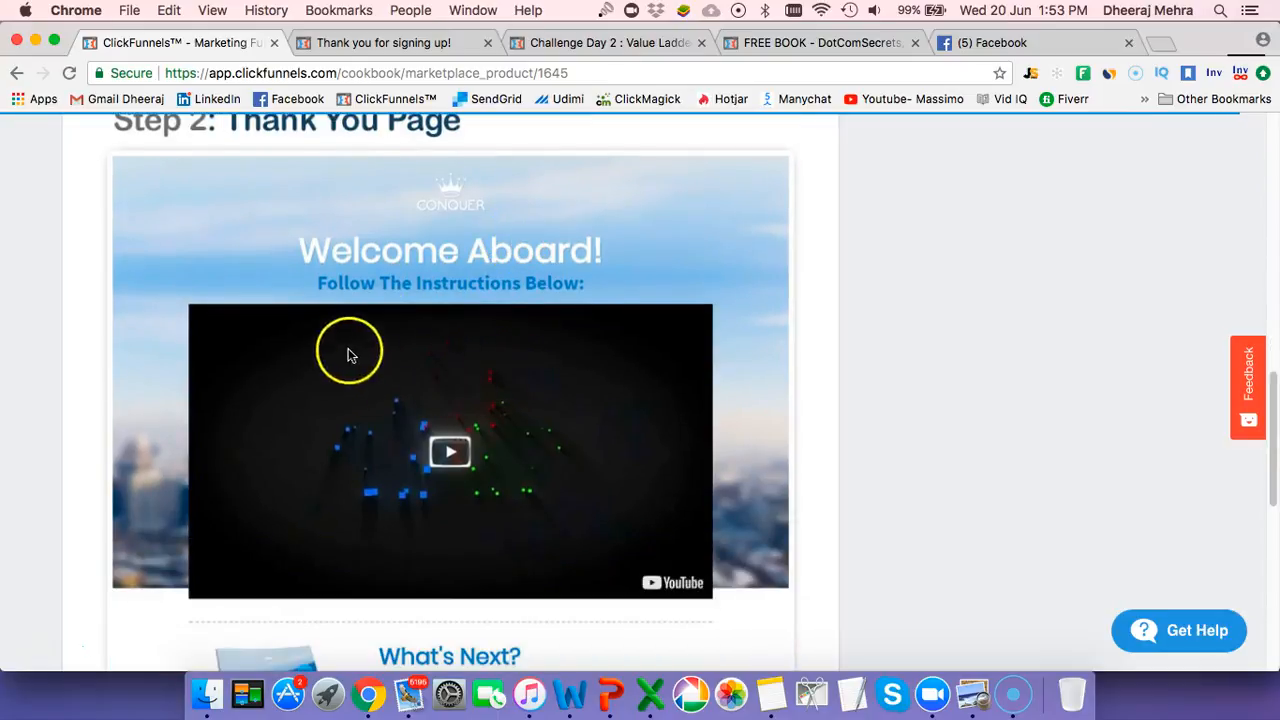
scroll(531, 362, down, 8)
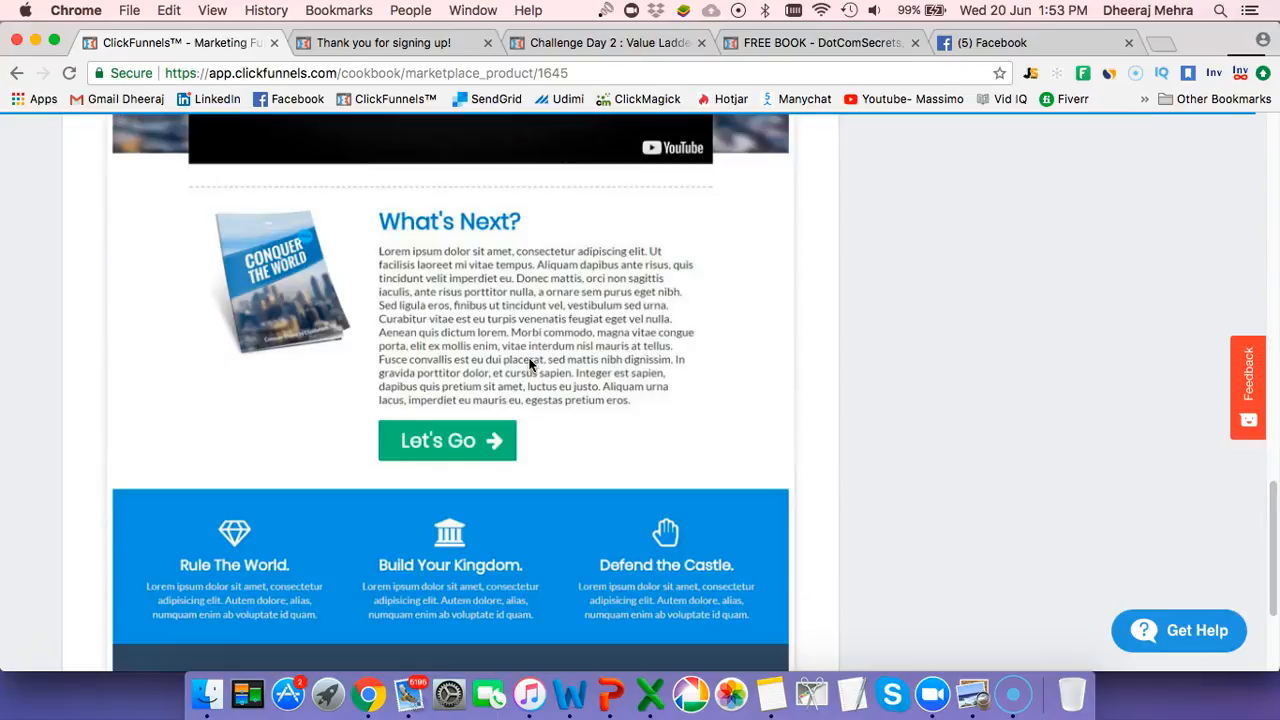
scroll(531, 365, down, 1)
scroll(531, 366, down, 4)
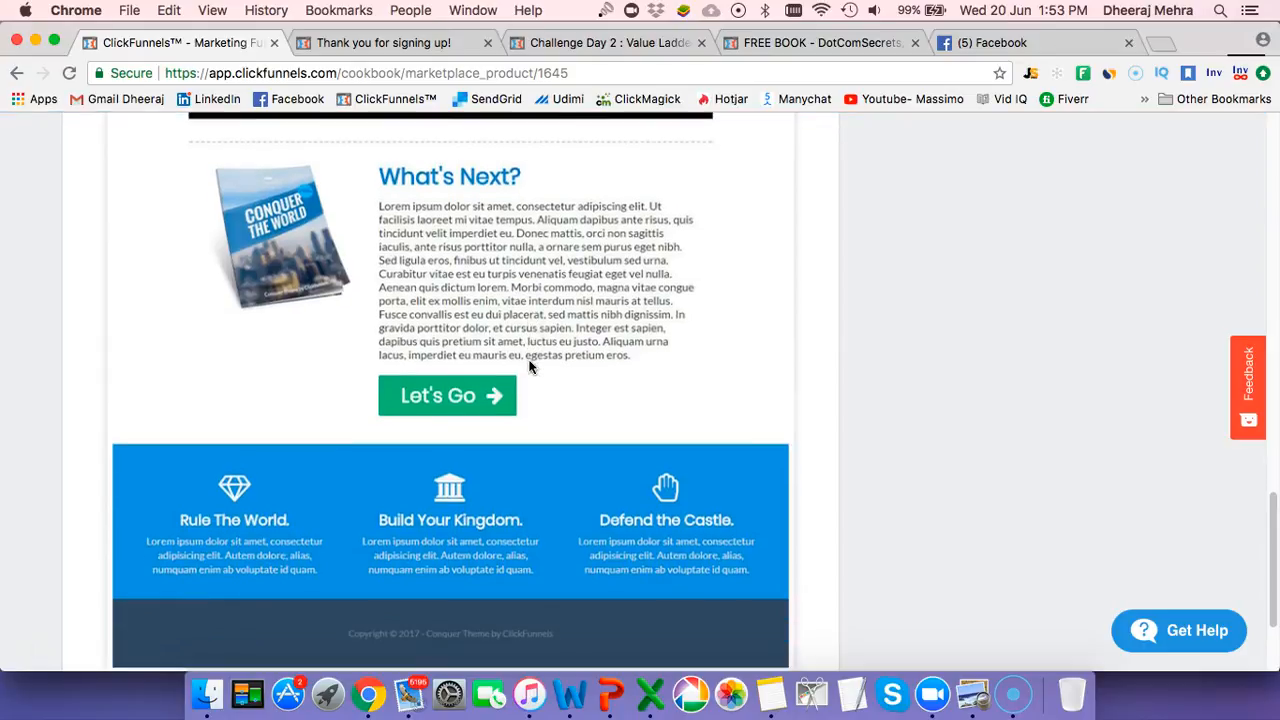
scroll(529, 359, up, 20)
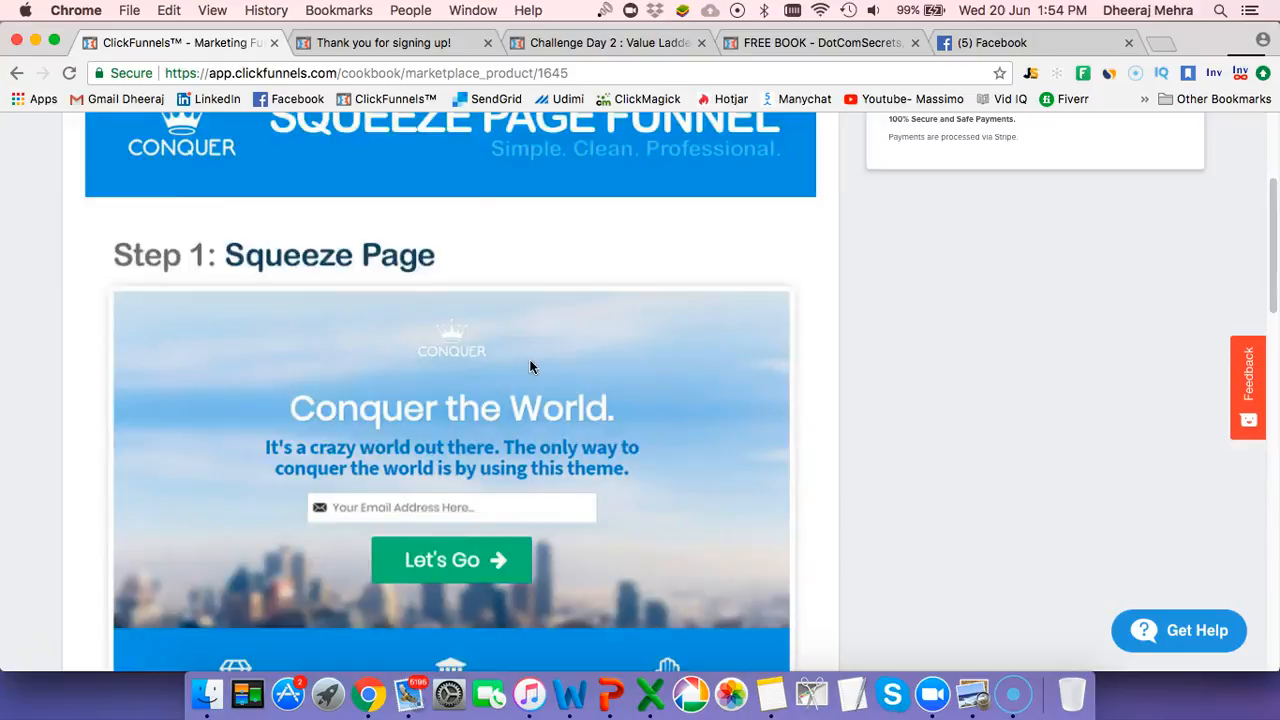
scroll(531, 366, up, 5)
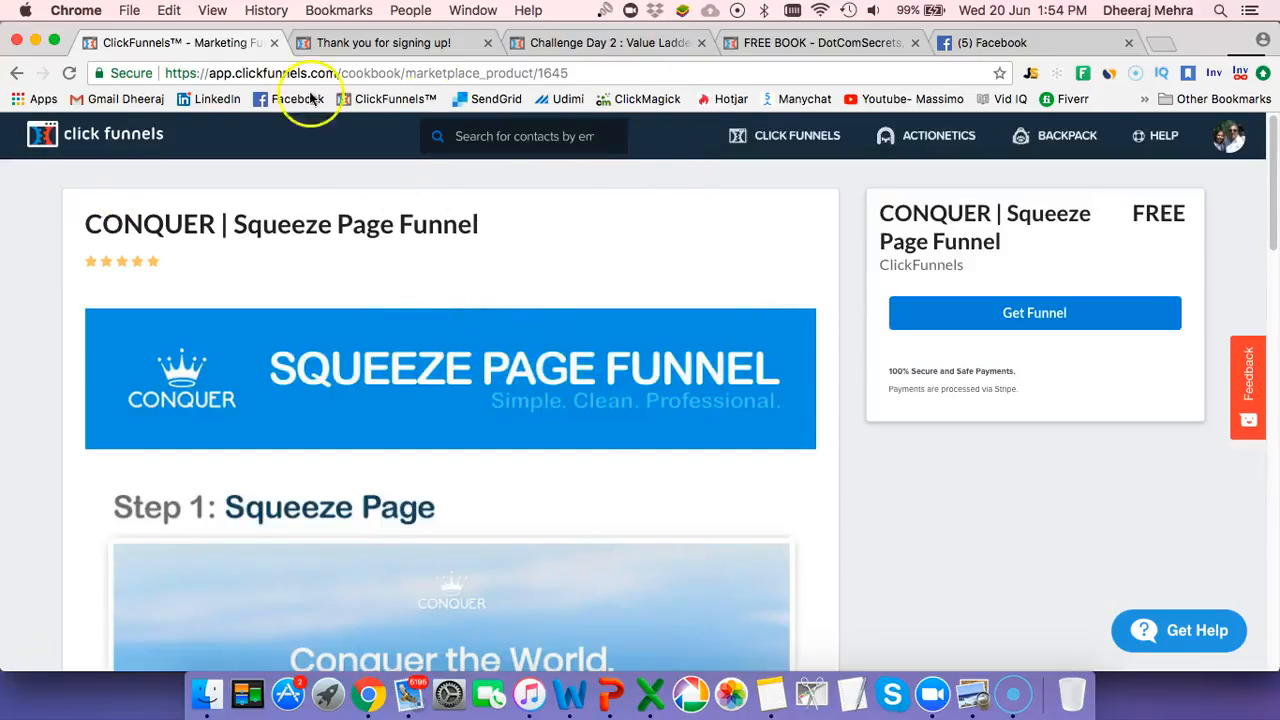
Go back from the CONQUER template through the Squeeze Page Funnel recipe to the Cookbook's funnel type selection
click(14, 75)
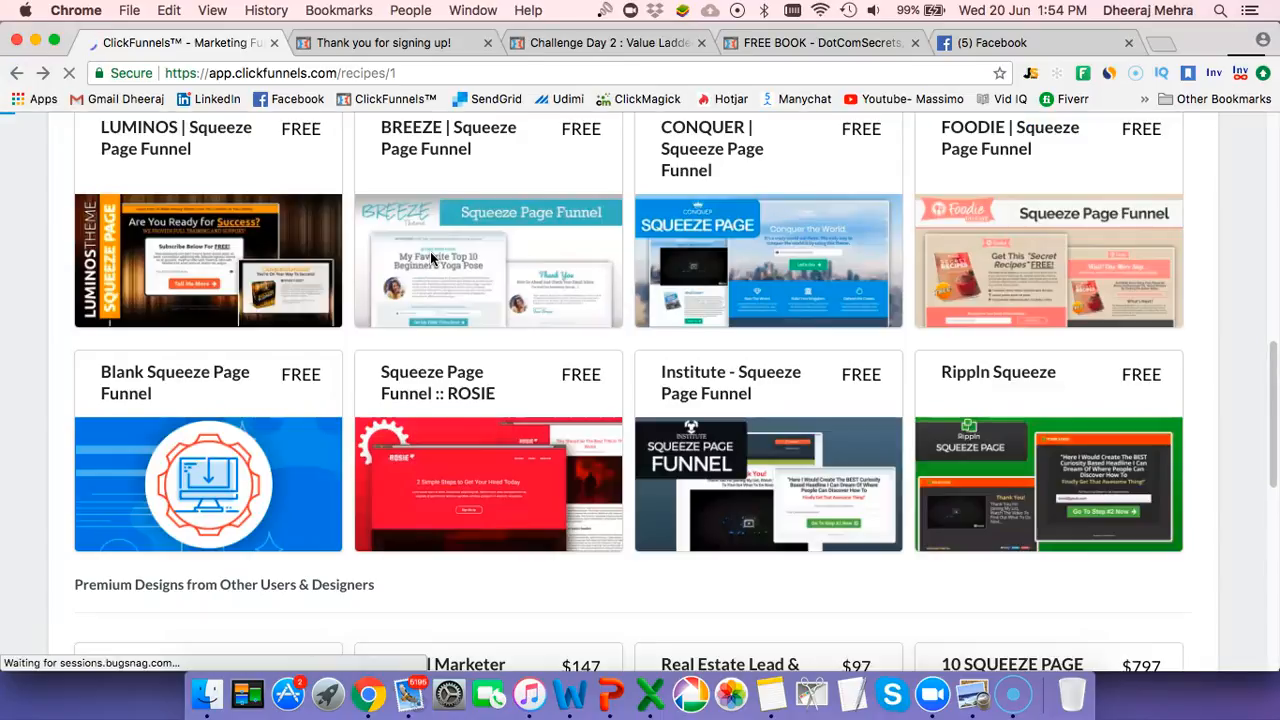
click(333, 258)
scroll(340, 252, up, 4)
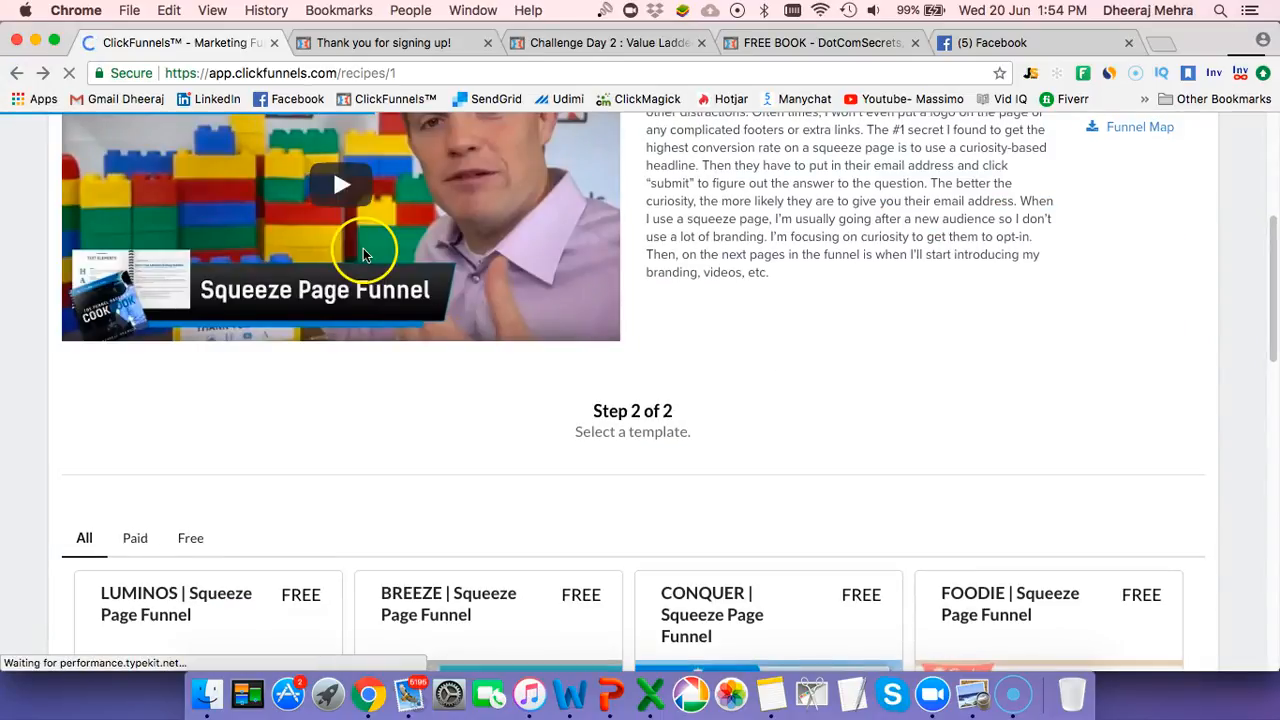
scroll(363, 248, up, 4)
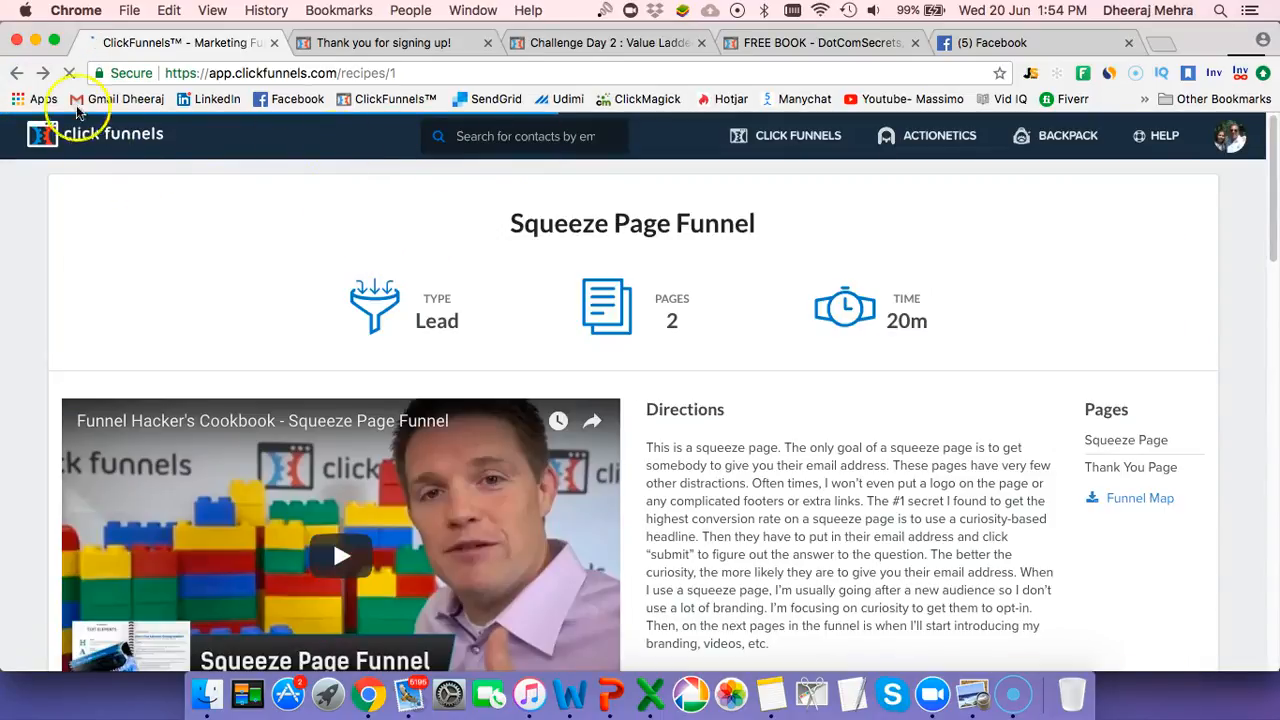
click(240, 319)
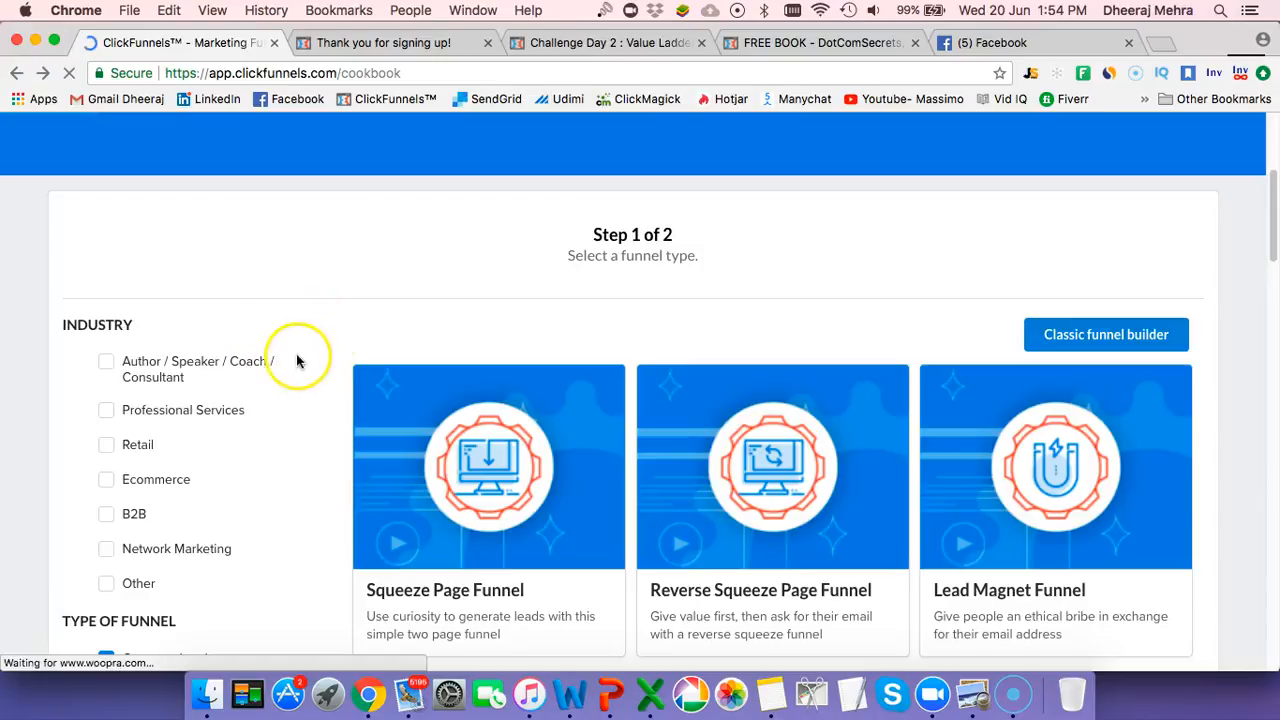
Switch the funnel type filter from Generate Leads to Sell A Product and look through the listed sales funnels
scroll(225, 390, down, 3)
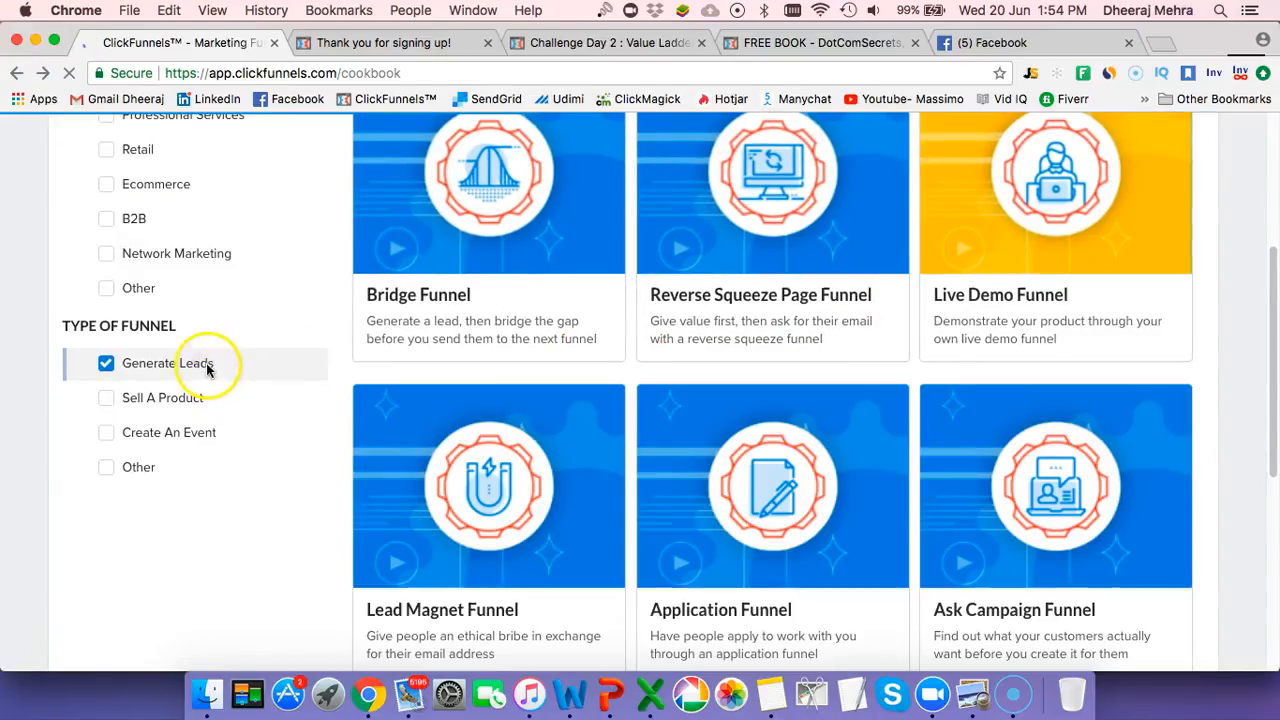
click(103, 364)
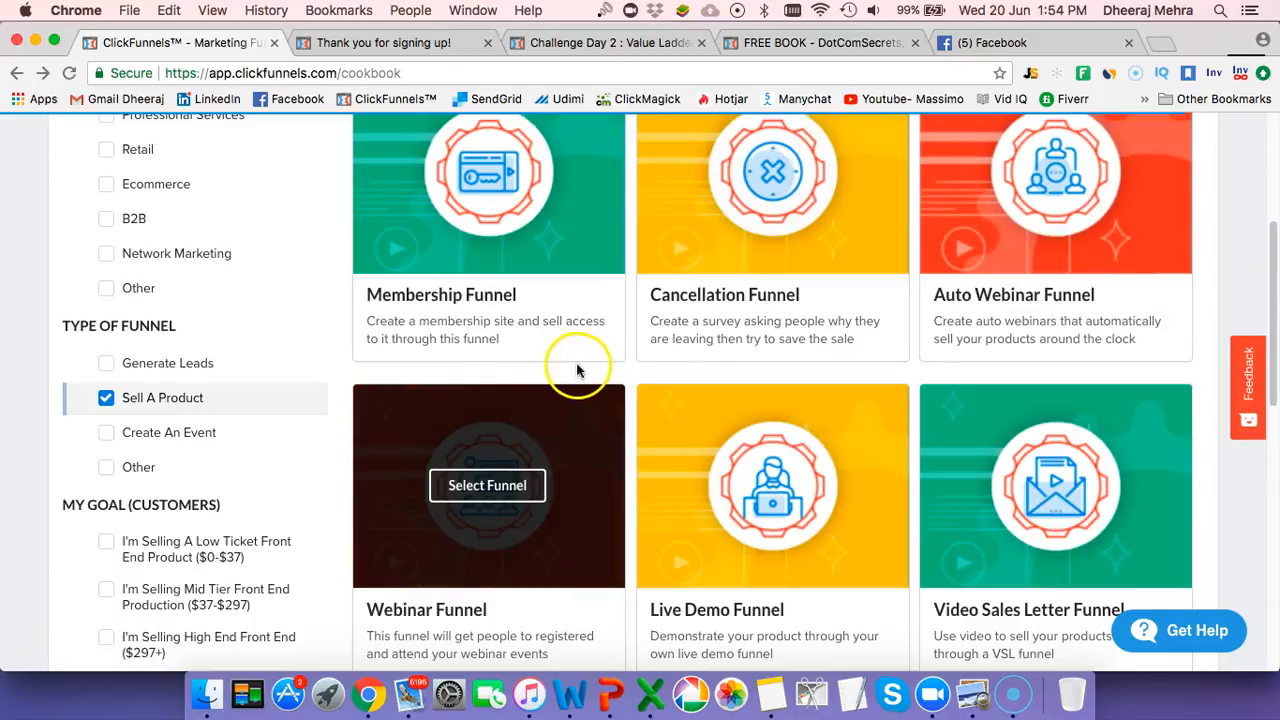
scroll(579, 372, down, 5)
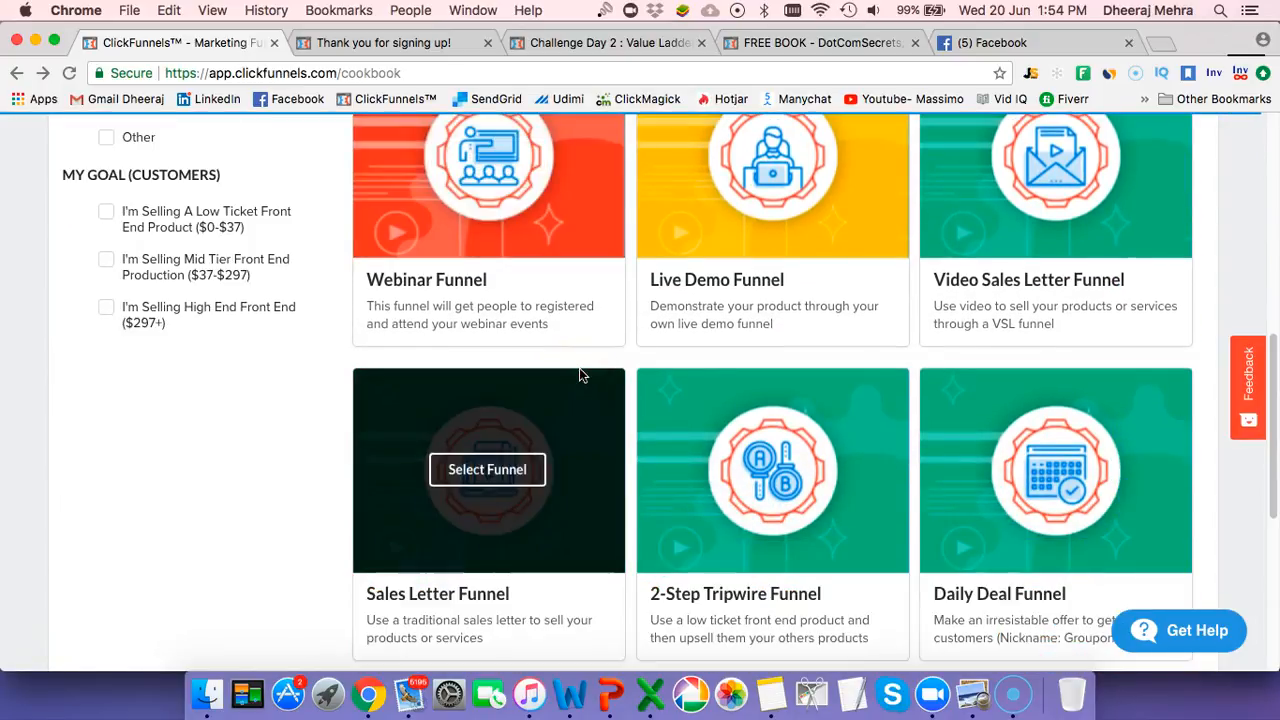
scroll(579, 373, down, 3)
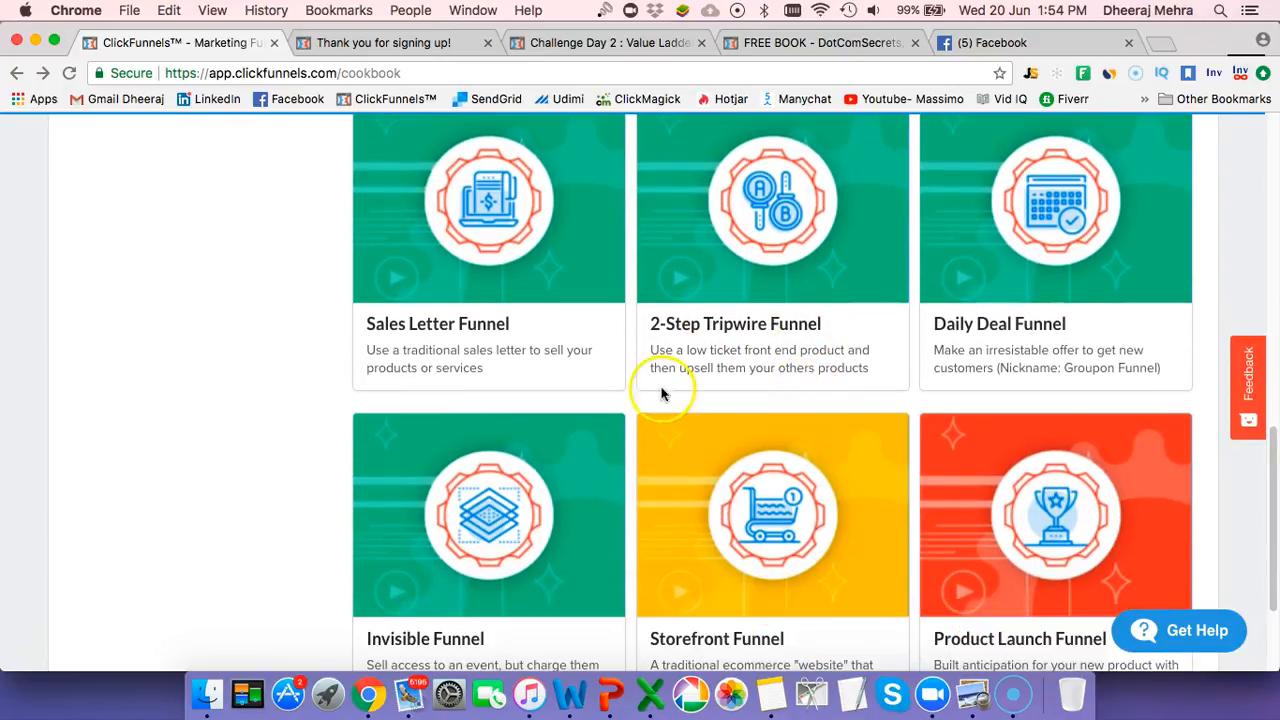
scroll(655, 392, down, 3)
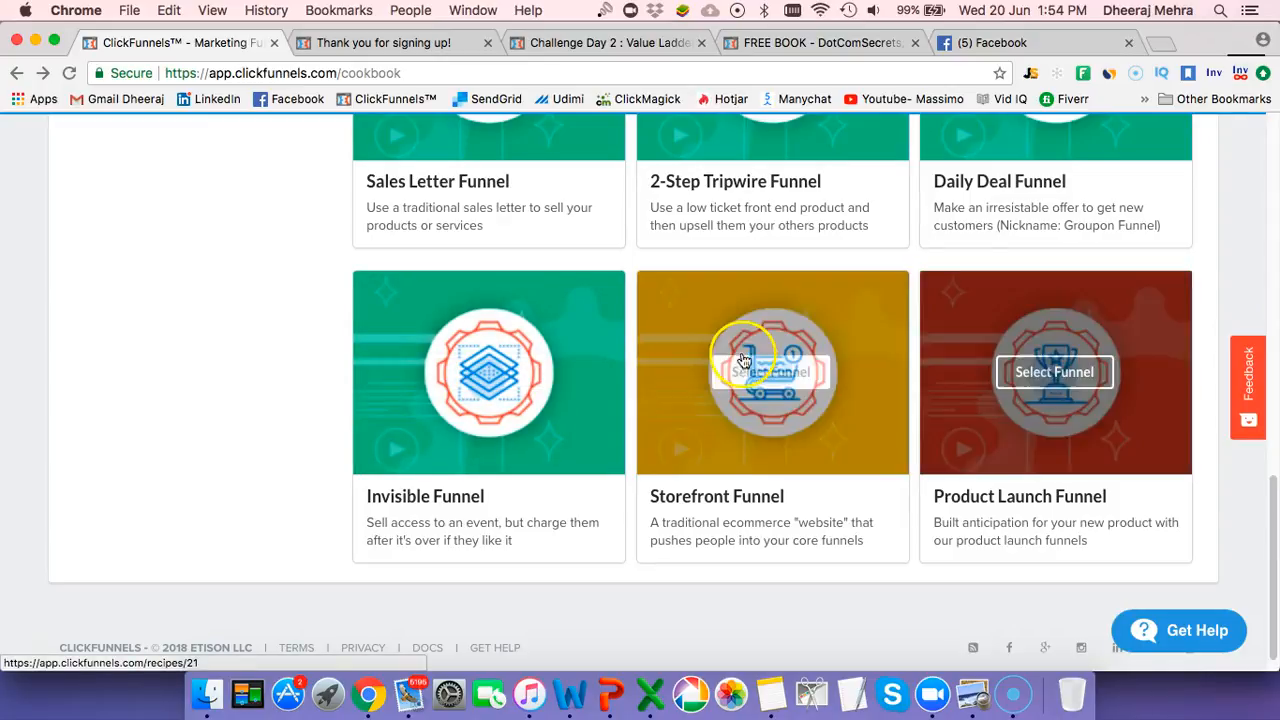
scroll(740, 370, up, 10)
scroll(740, 373, up, 2)
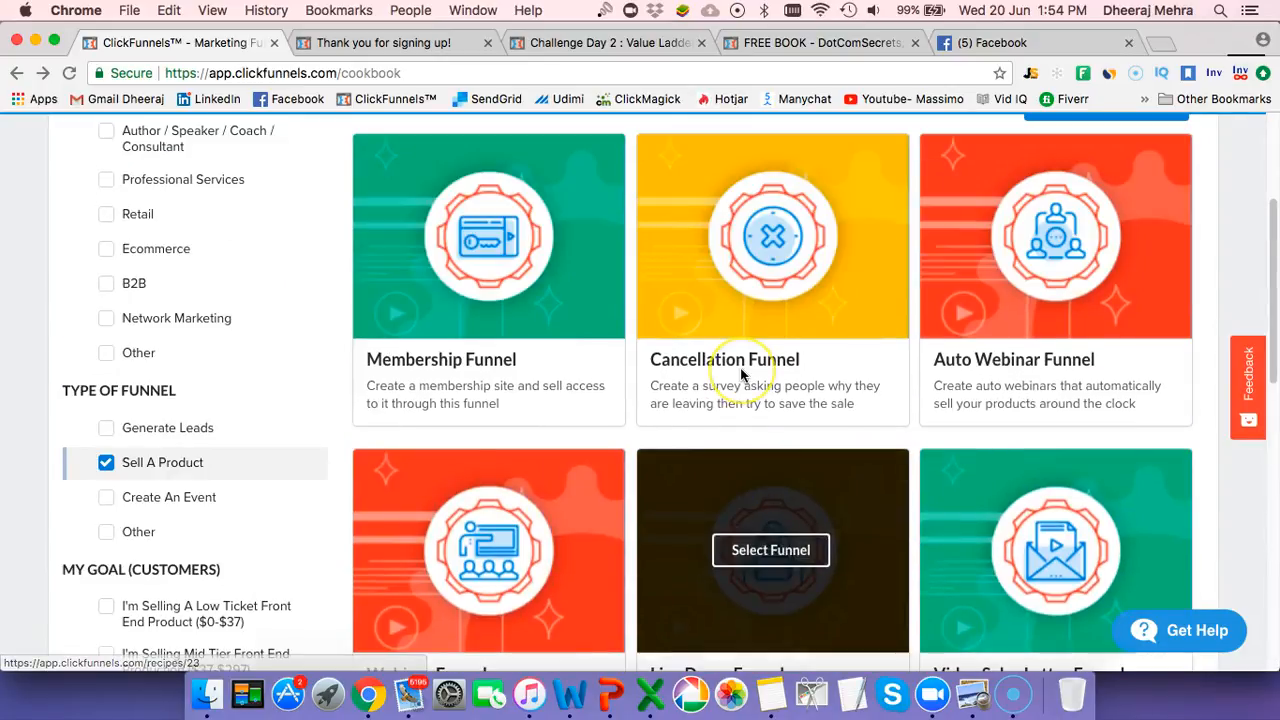
scroll(740, 378, down, 4)
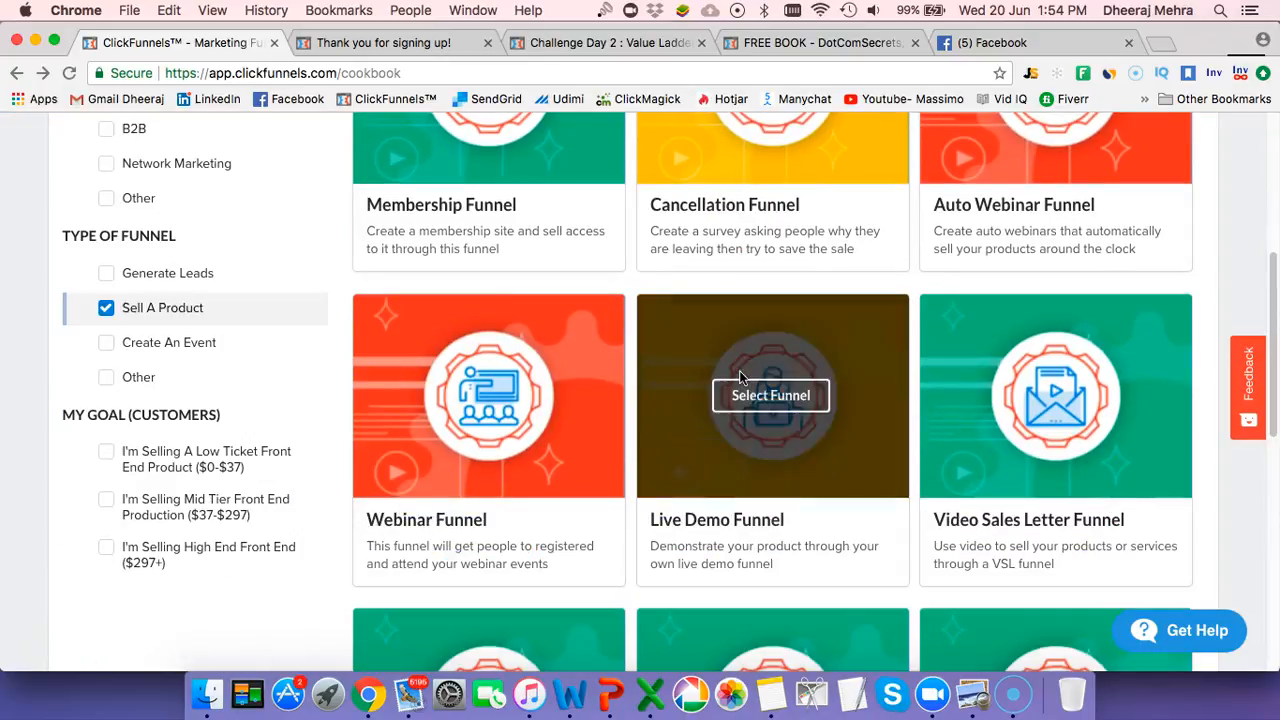
Select the Video Sales Letter Funnel among the product-selling funnels in the Cookbook
scroll(746, 389, down, 1)
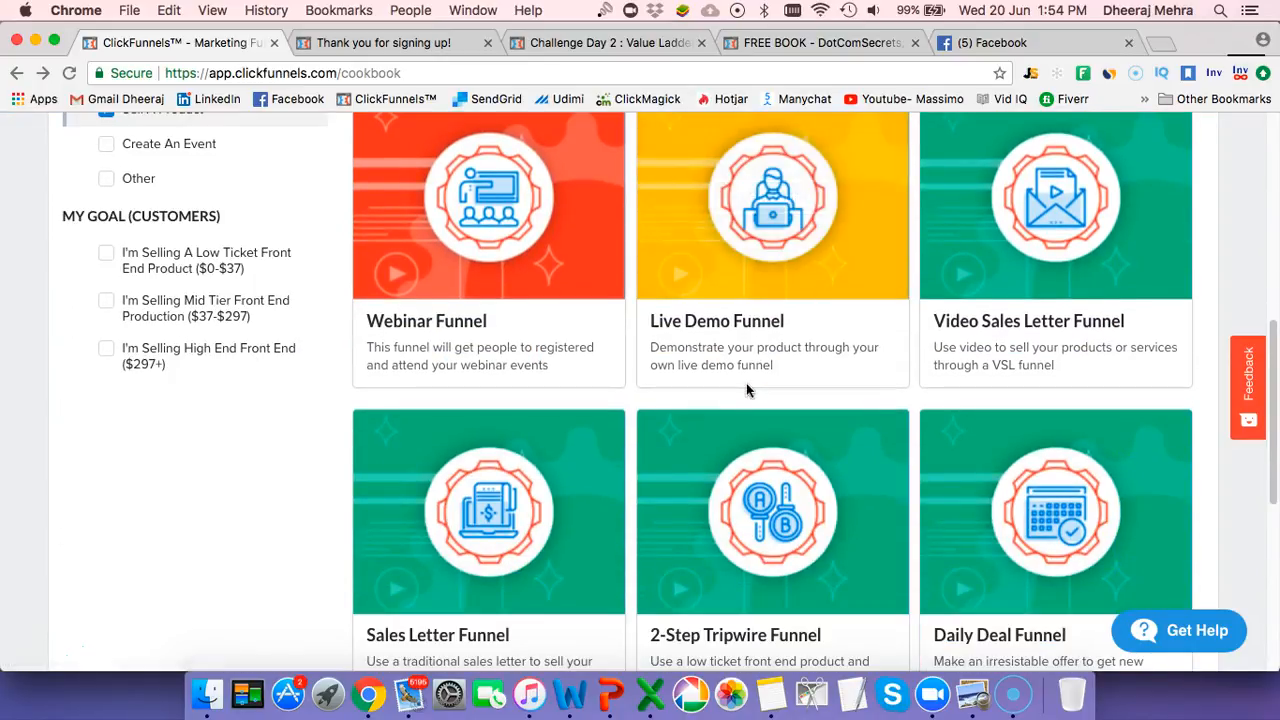
scroll(747, 382, down, 1)
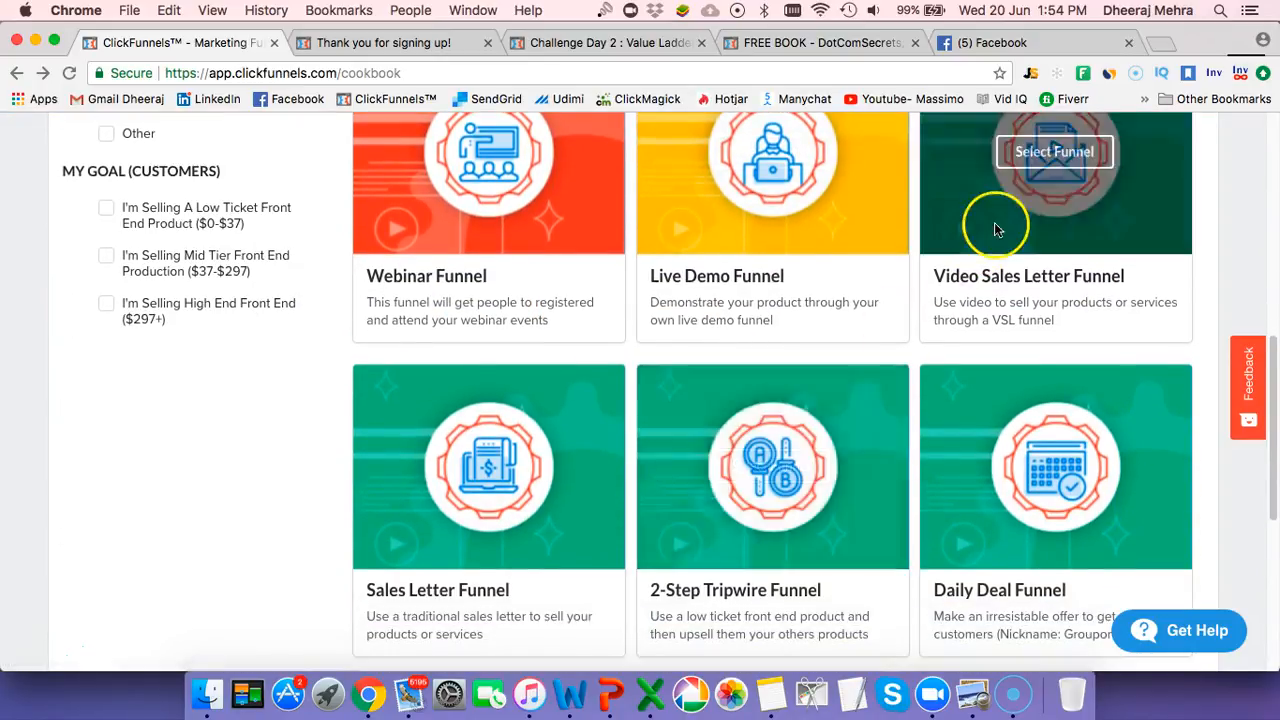
click(1048, 156)
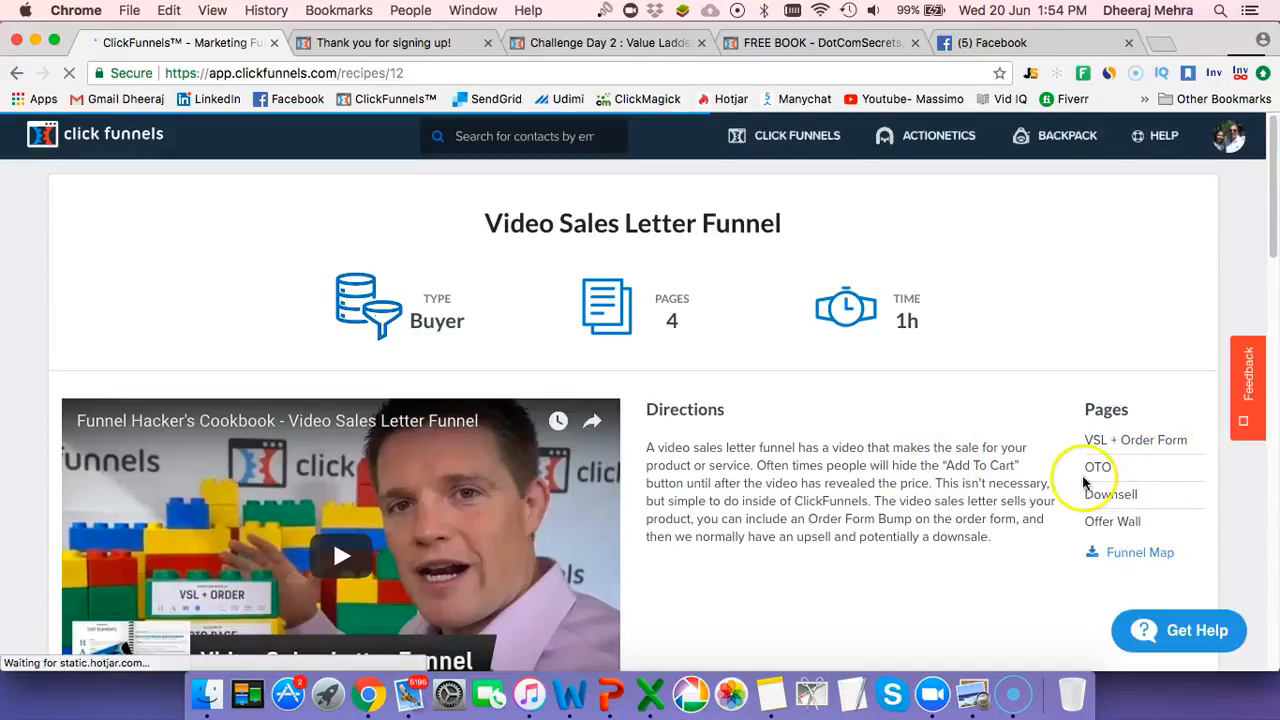
Open the free JASON | Video Sales Letter Funnel template from the recipe's template list
scroll(940, 475, down, 5)
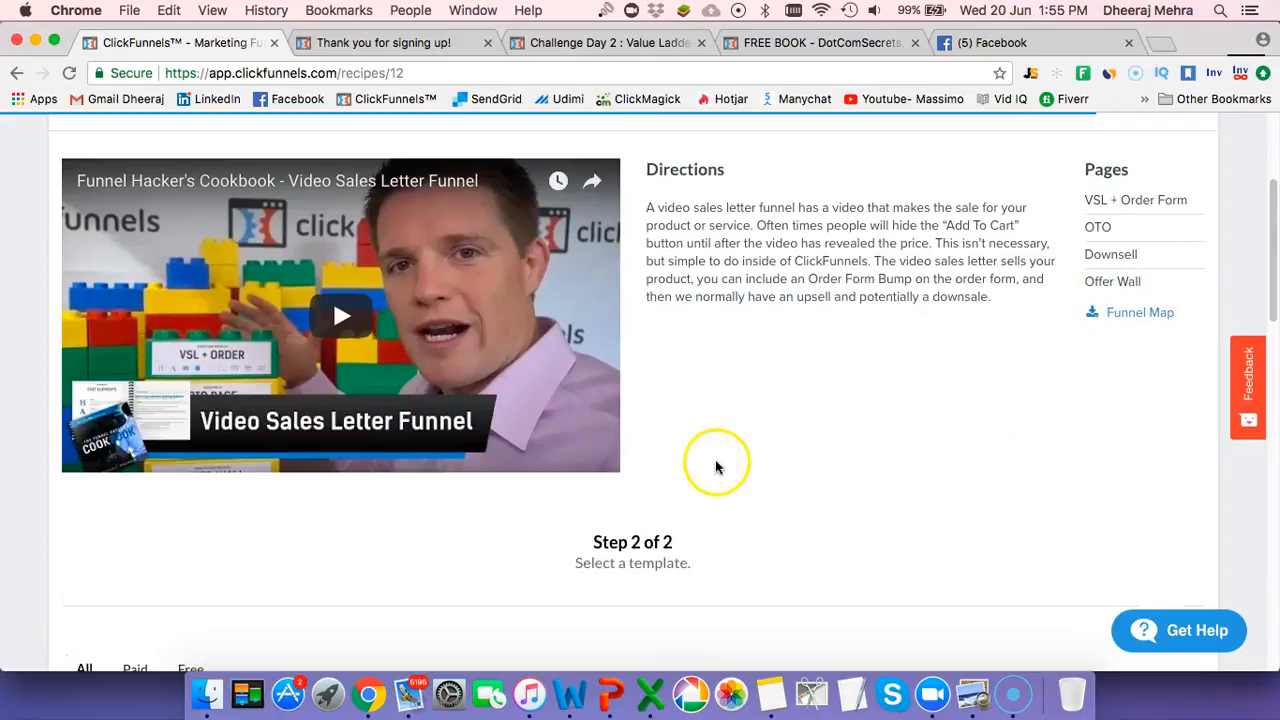
scroll(715, 466, down, 4)
scroll(640, 480, down, 1)
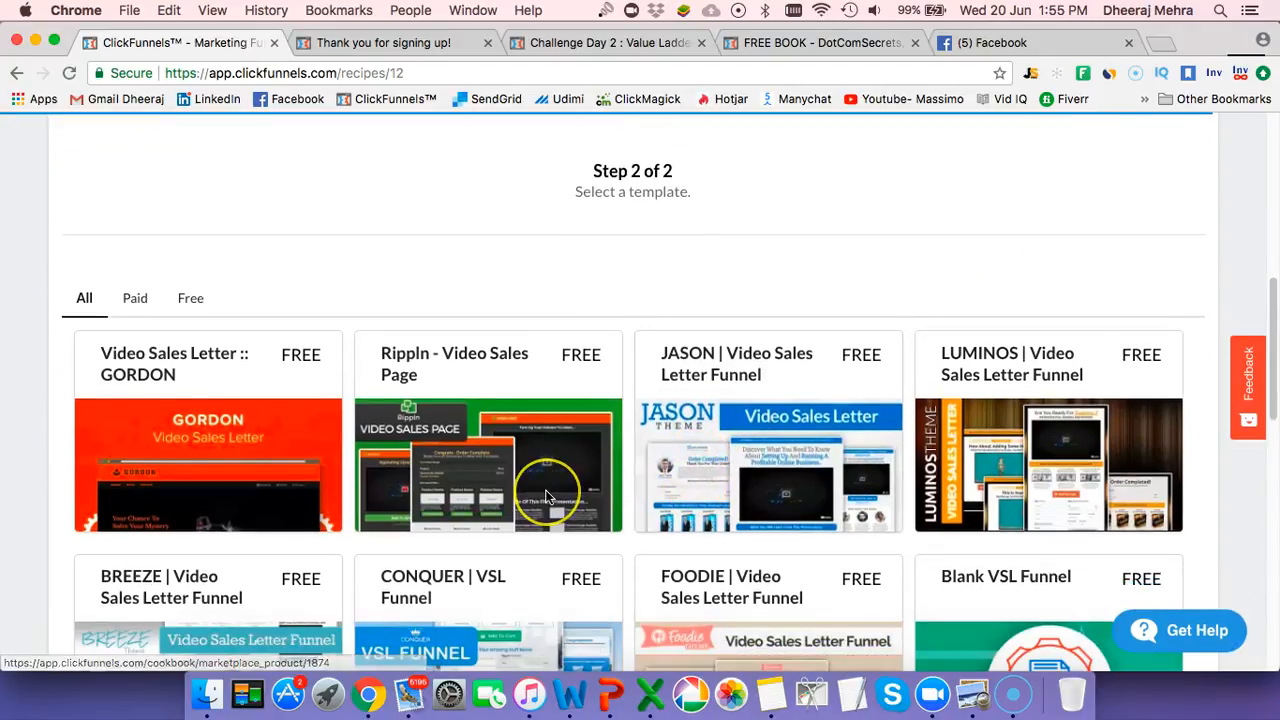
scroll(547, 497, down, 2)
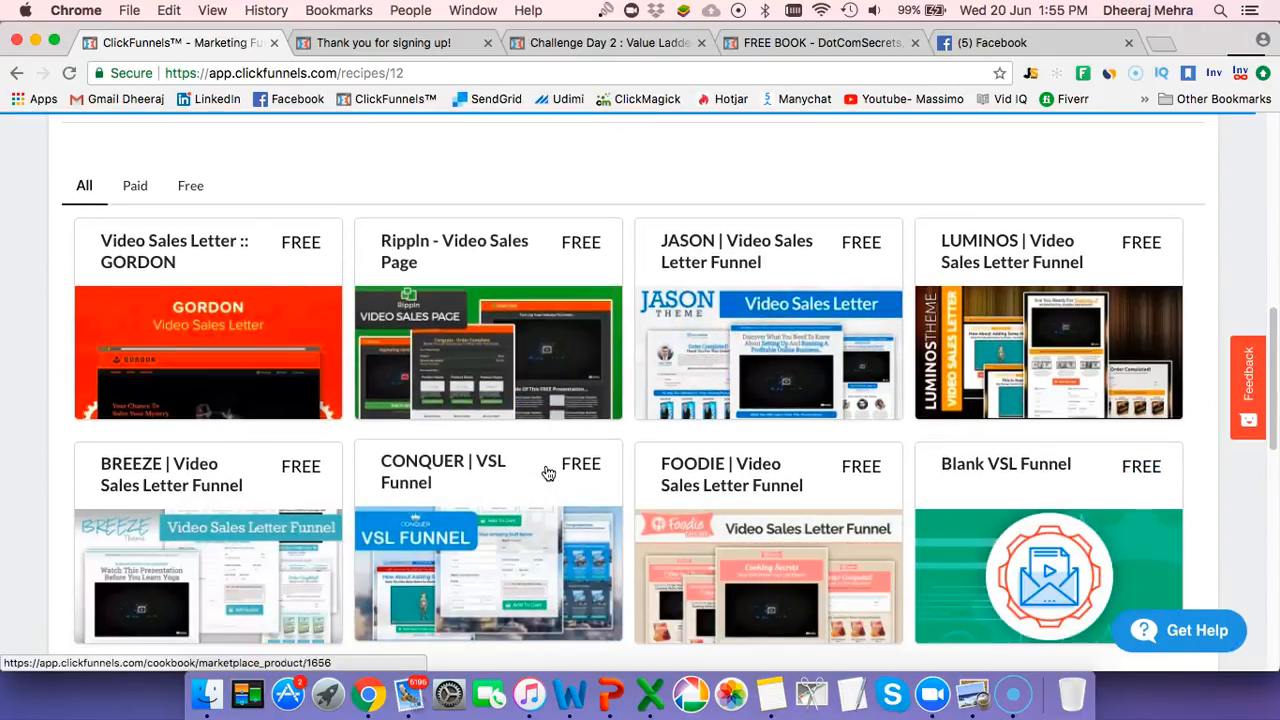
click(808, 385)
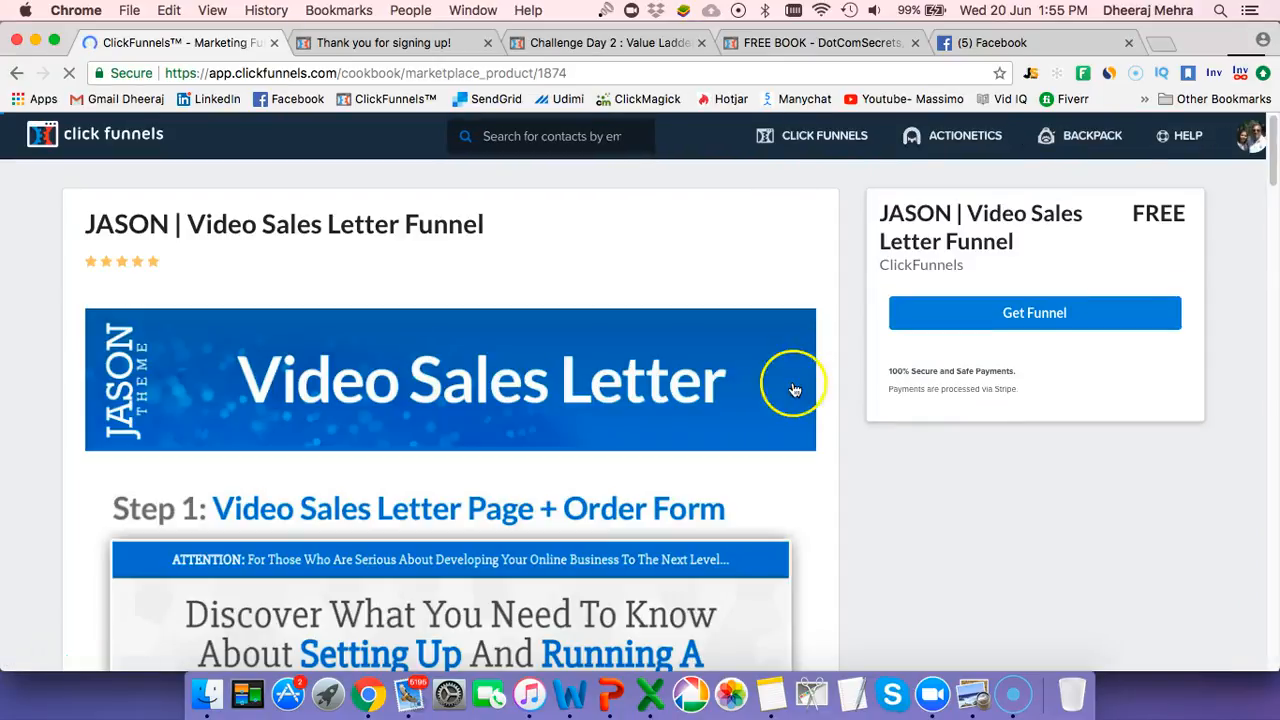
Examine the JASON template's video sales letter and order form, OTO and downsell, and offer wall page designs
scroll(459, 430, down, 5)
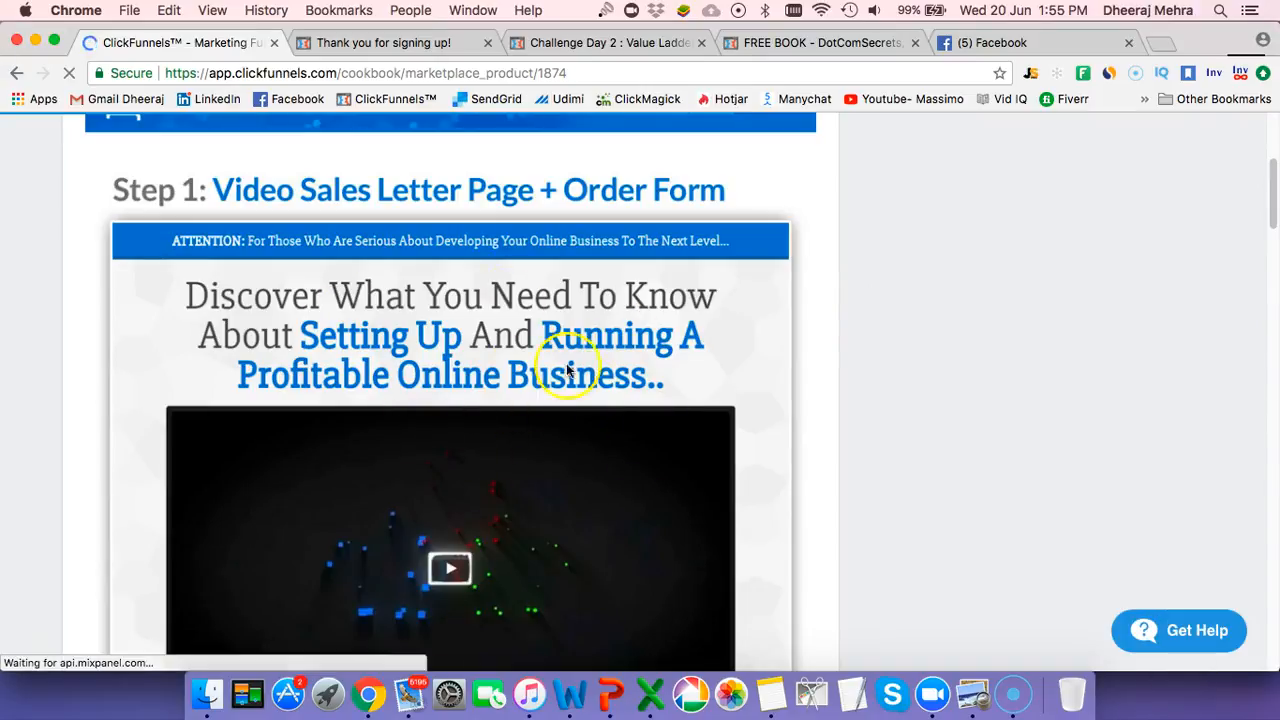
scroll(506, 421, down, 3)
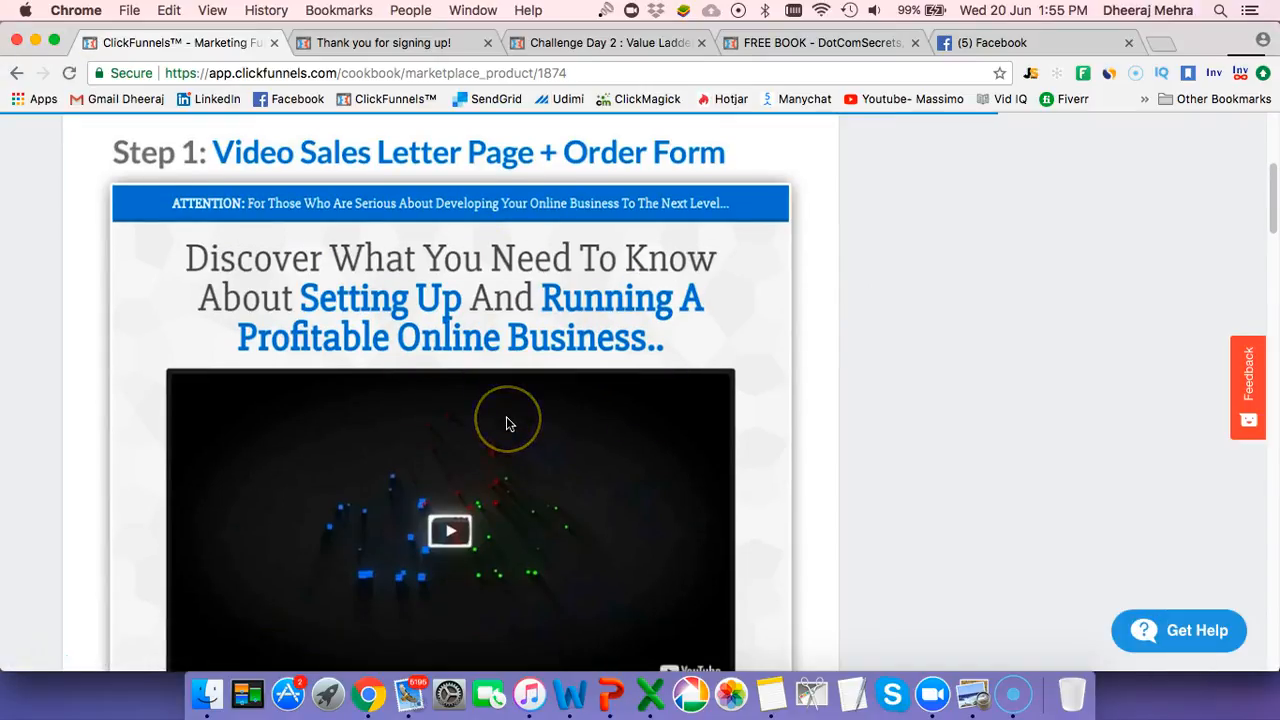
scroll(500, 430, down, 5)
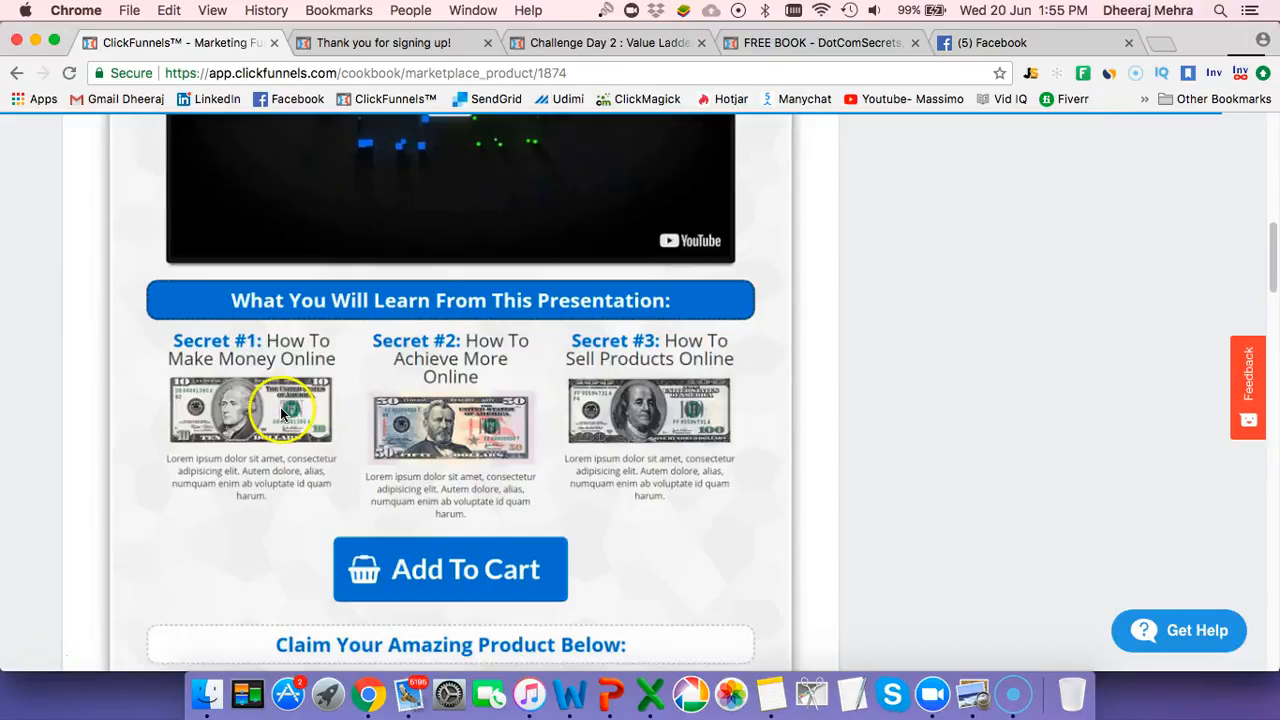
scroll(515, 457, down, 8)
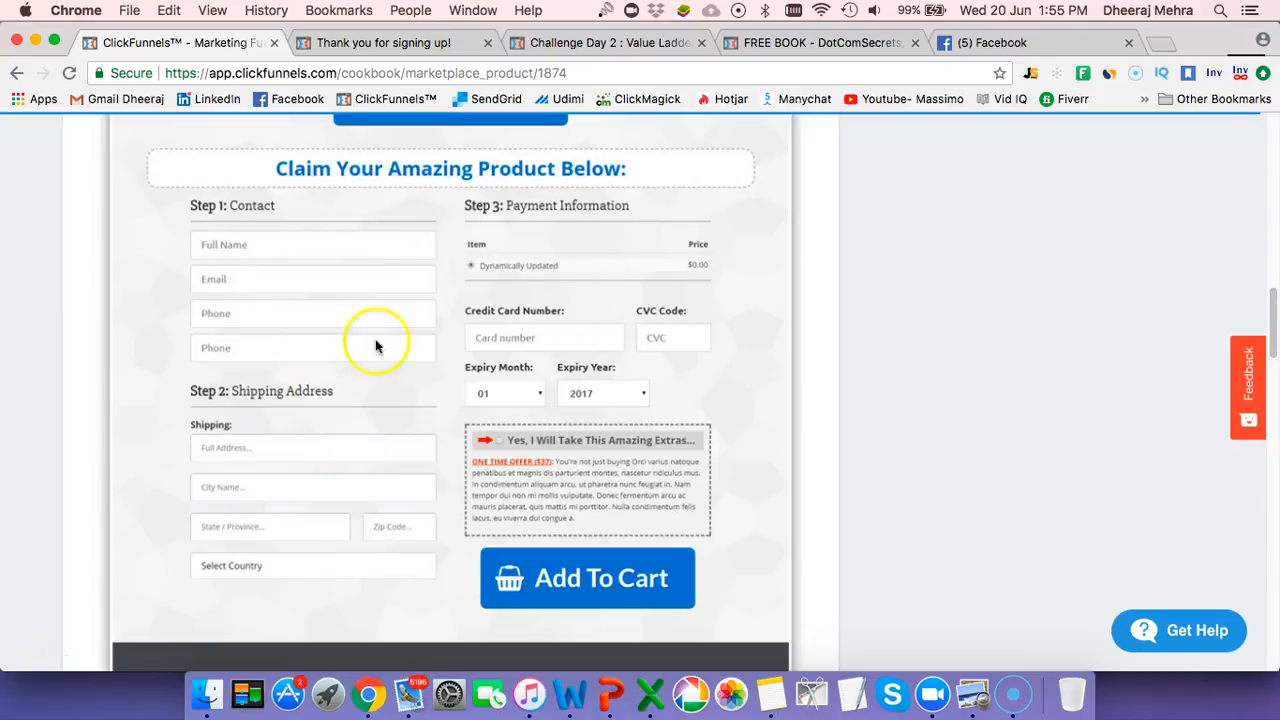
scroll(482, 550, down, 8)
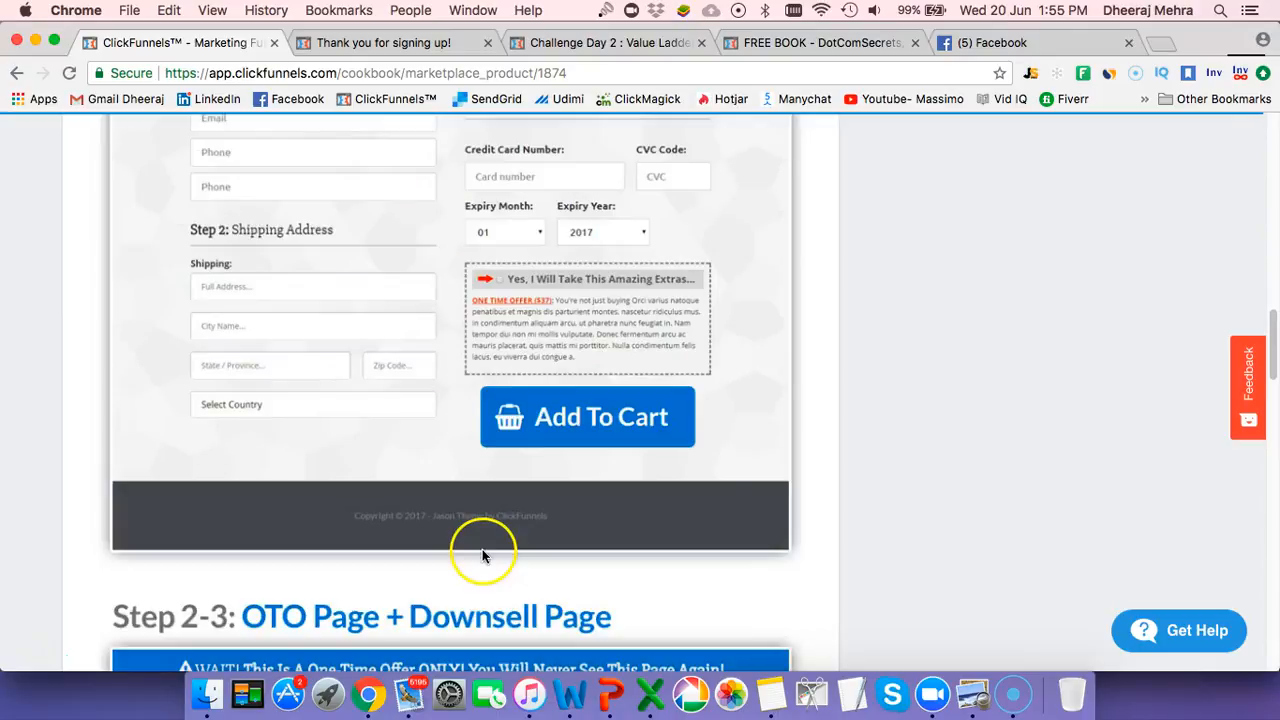
scroll(435, 545, down, 2)
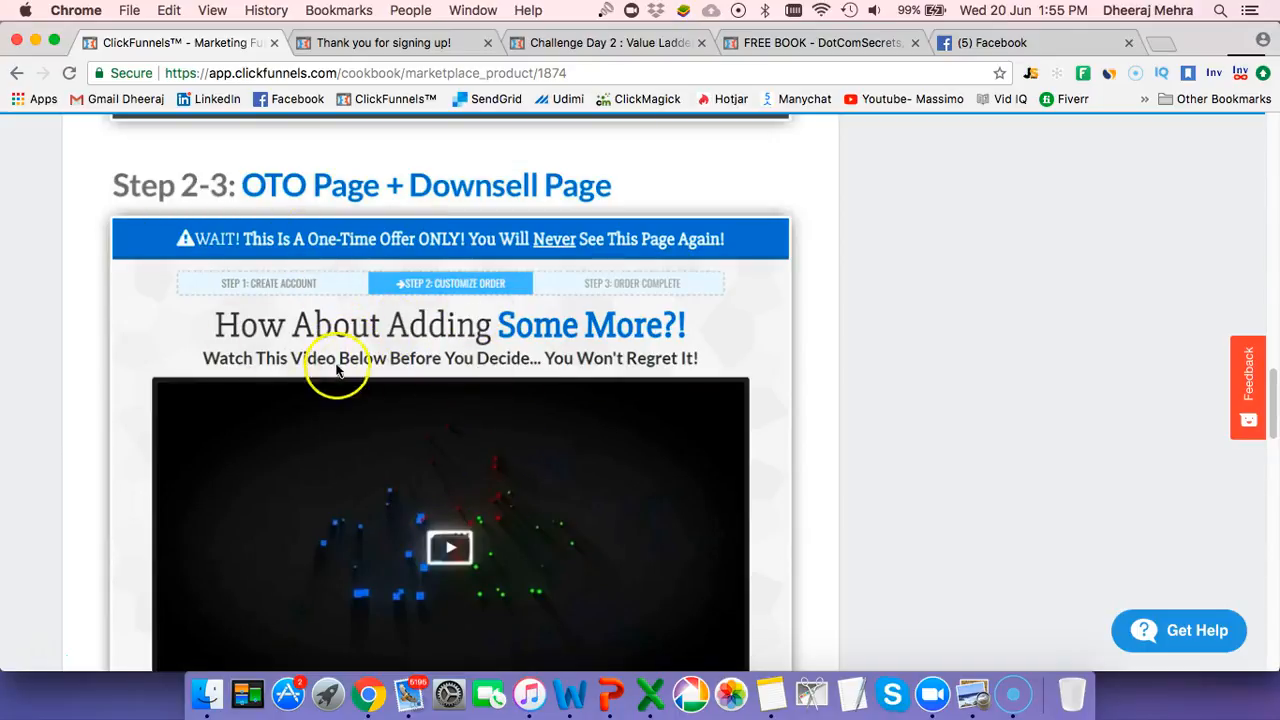
scroll(415, 397, down, 8)
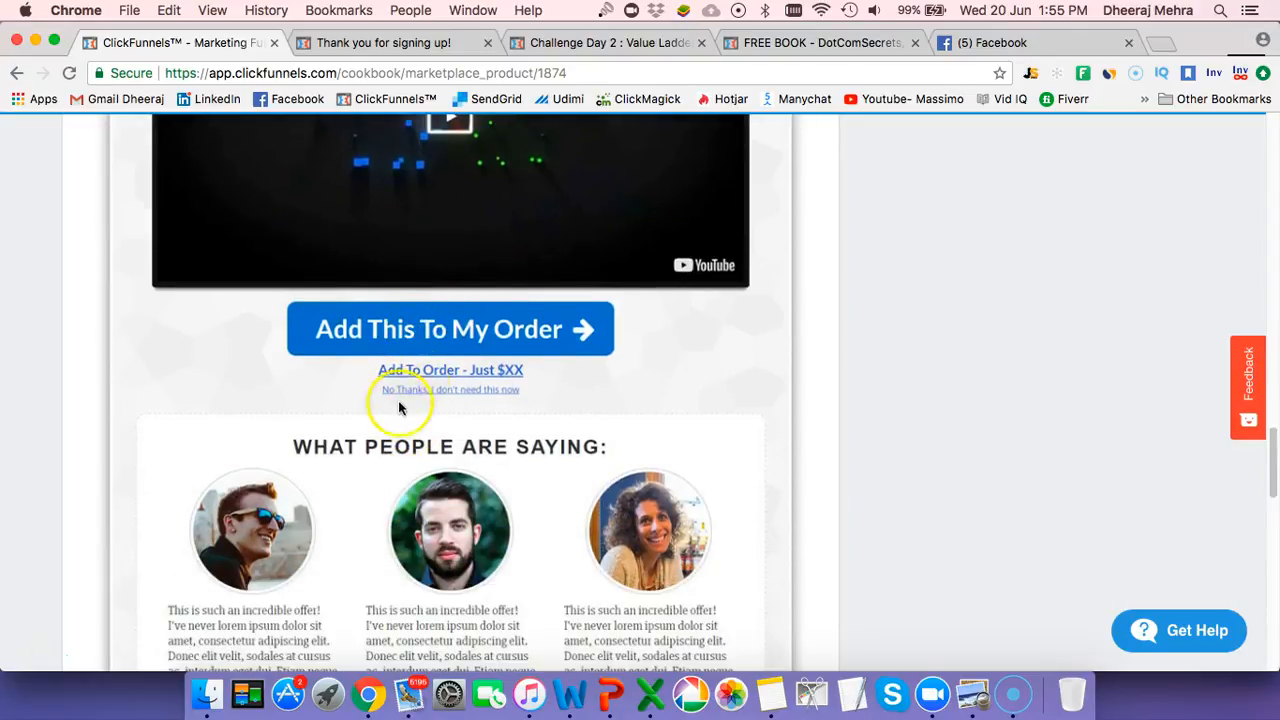
scroll(395, 410, down, 3)
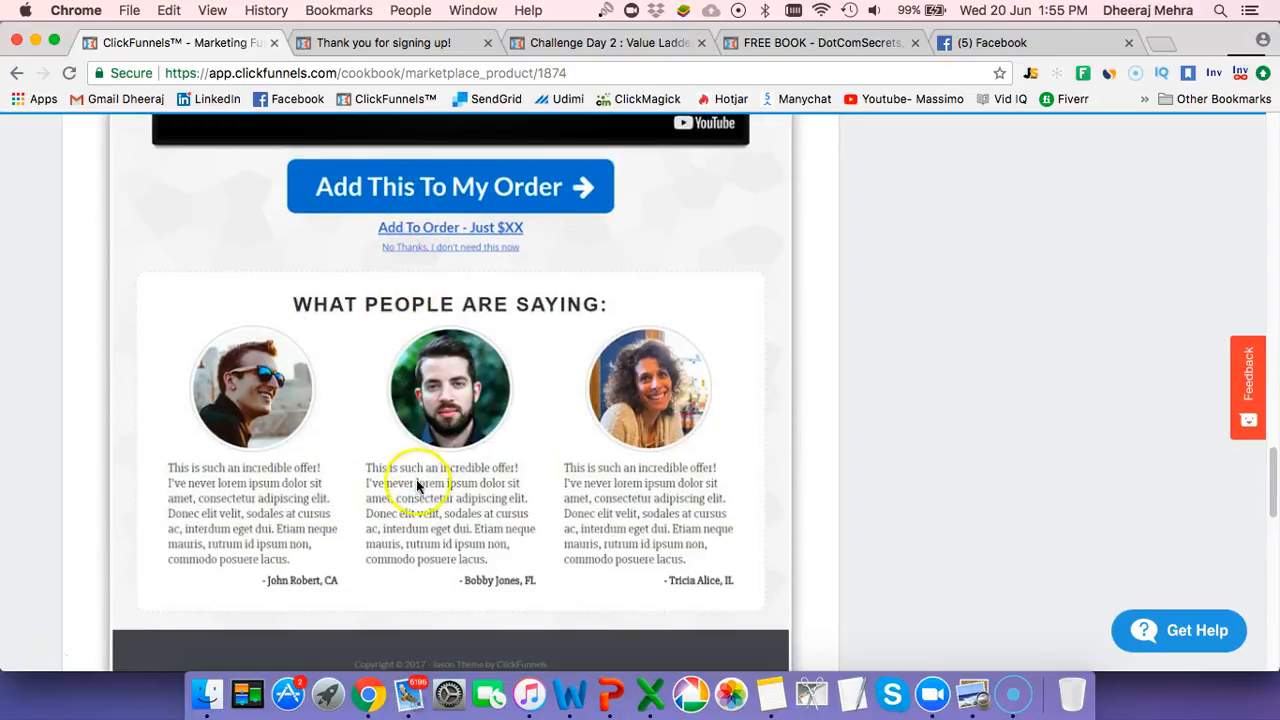
scroll(416, 477, down, 10)
scroll(416, 478, down, 3)
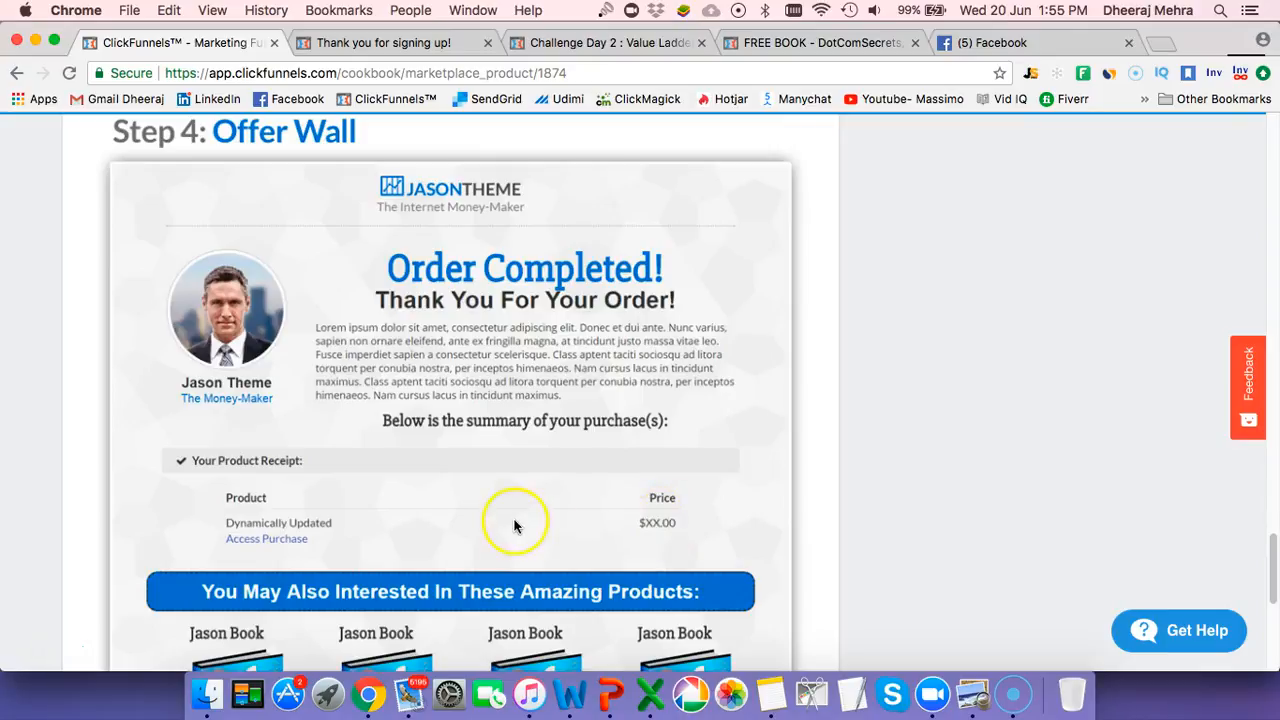
scroll(515, 525, down, 7)
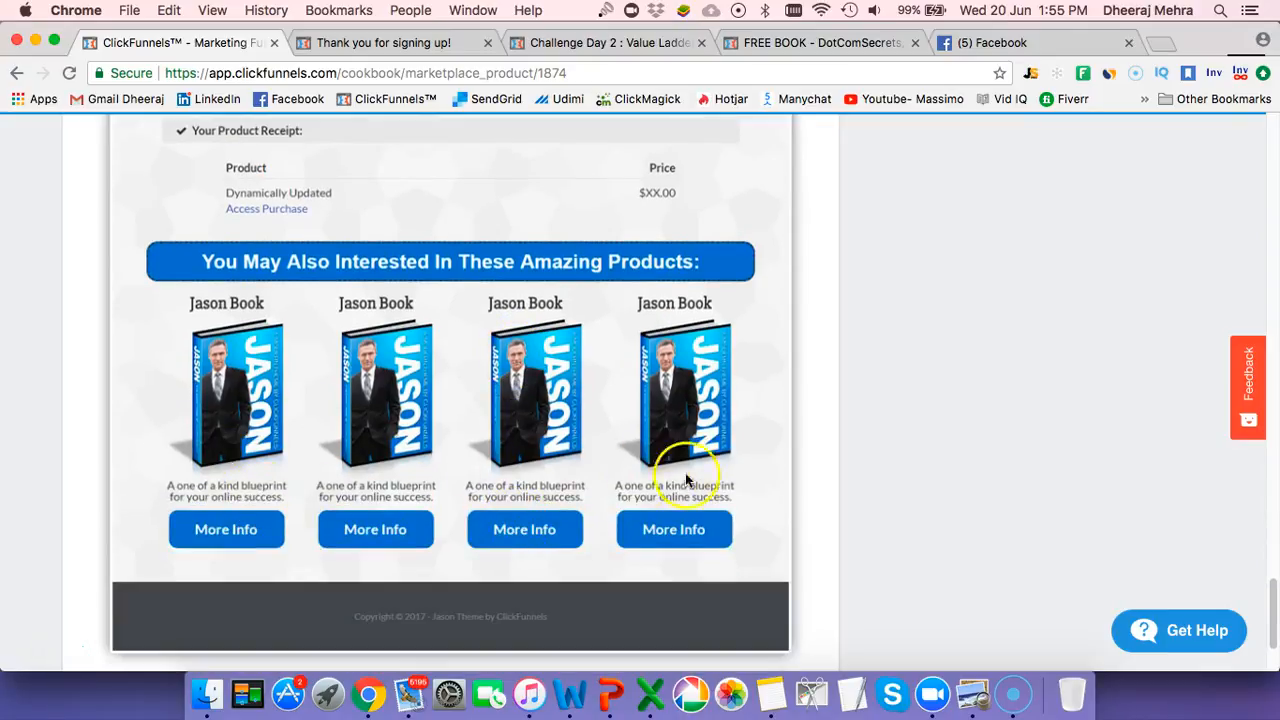
scroll(592, 505, down, 3)
Get the free JASON video sales letter funnel from its template page
scroll(591, 505, up, 20)
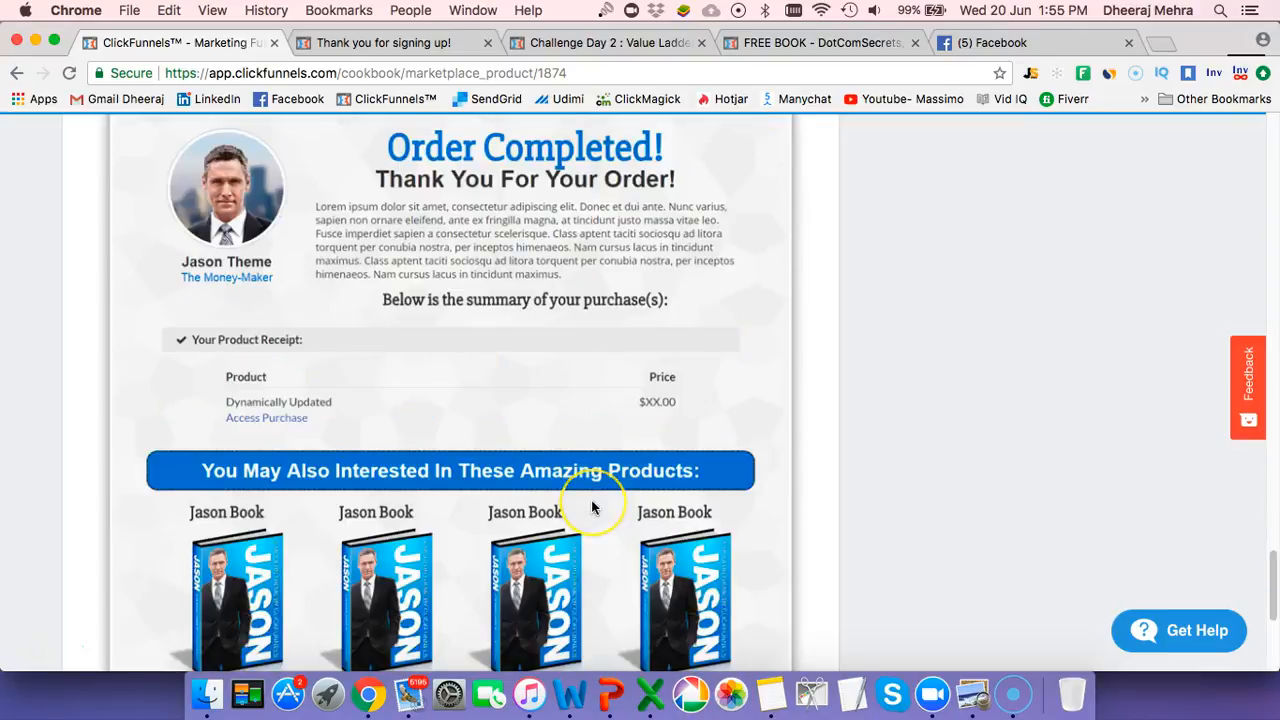
scroll(592, 501, up, 15)
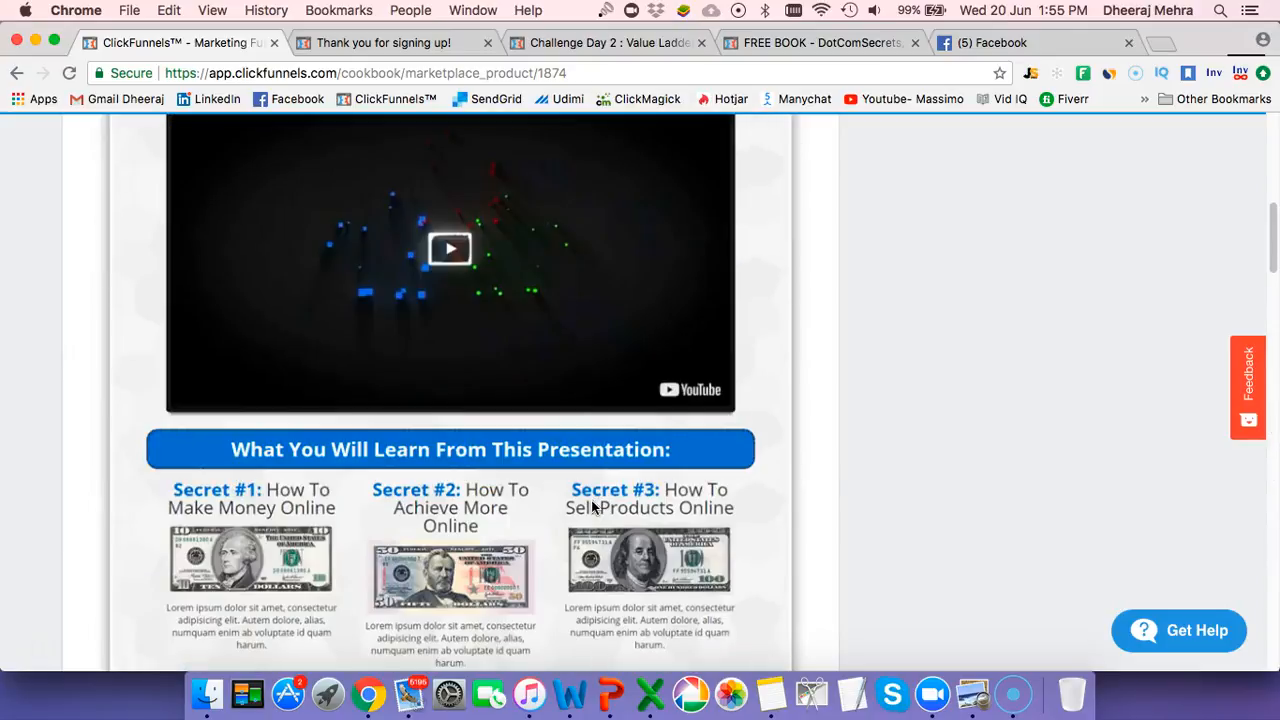
click(1001, 313)
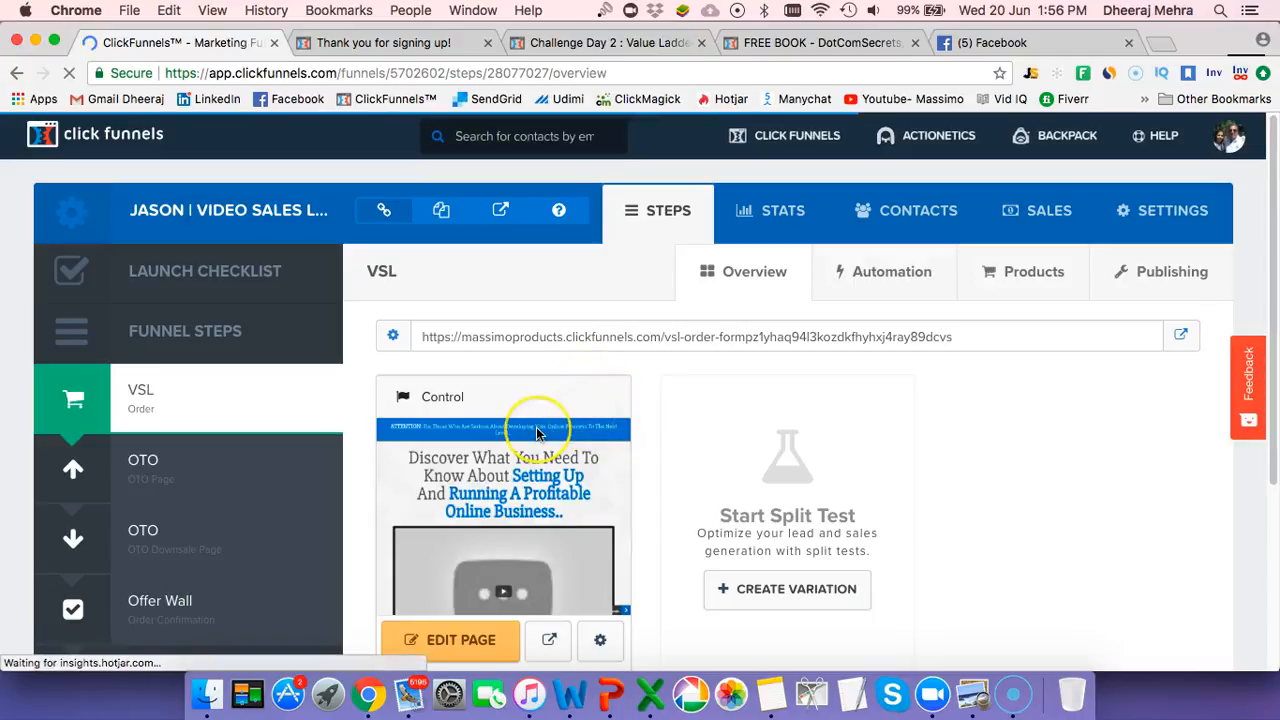
Open a preview of the new funnel's VSL order page from the step overview
scroll(535, 428, down, 2)
scroll(537, 434, down, 1)
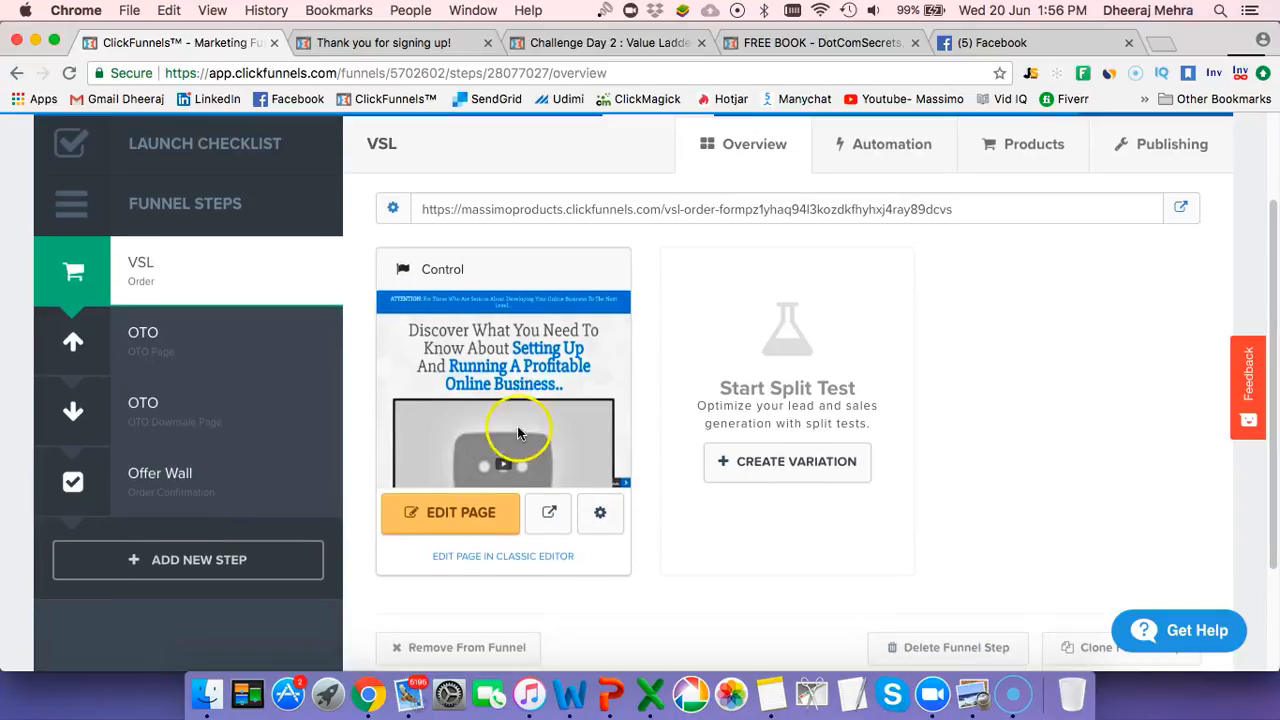
scroll(503, 421, down, 1)
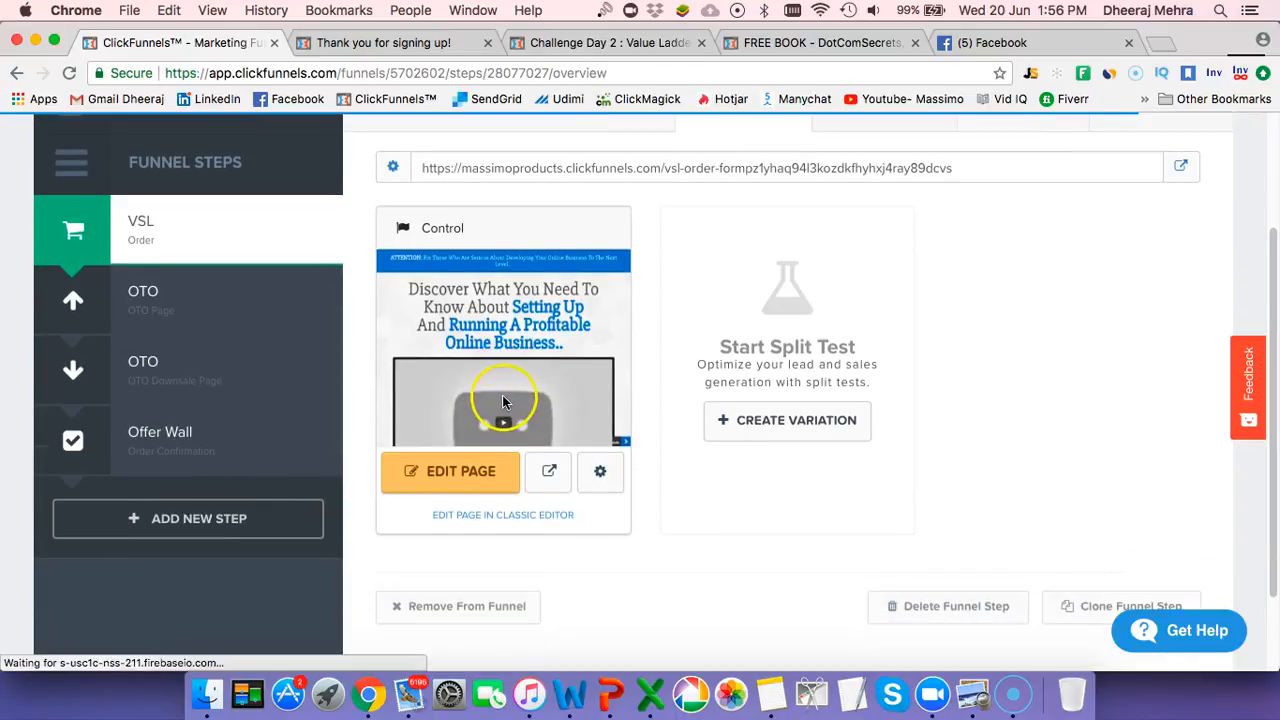
scroll(525, 440, up, 1)
click(549, 494)
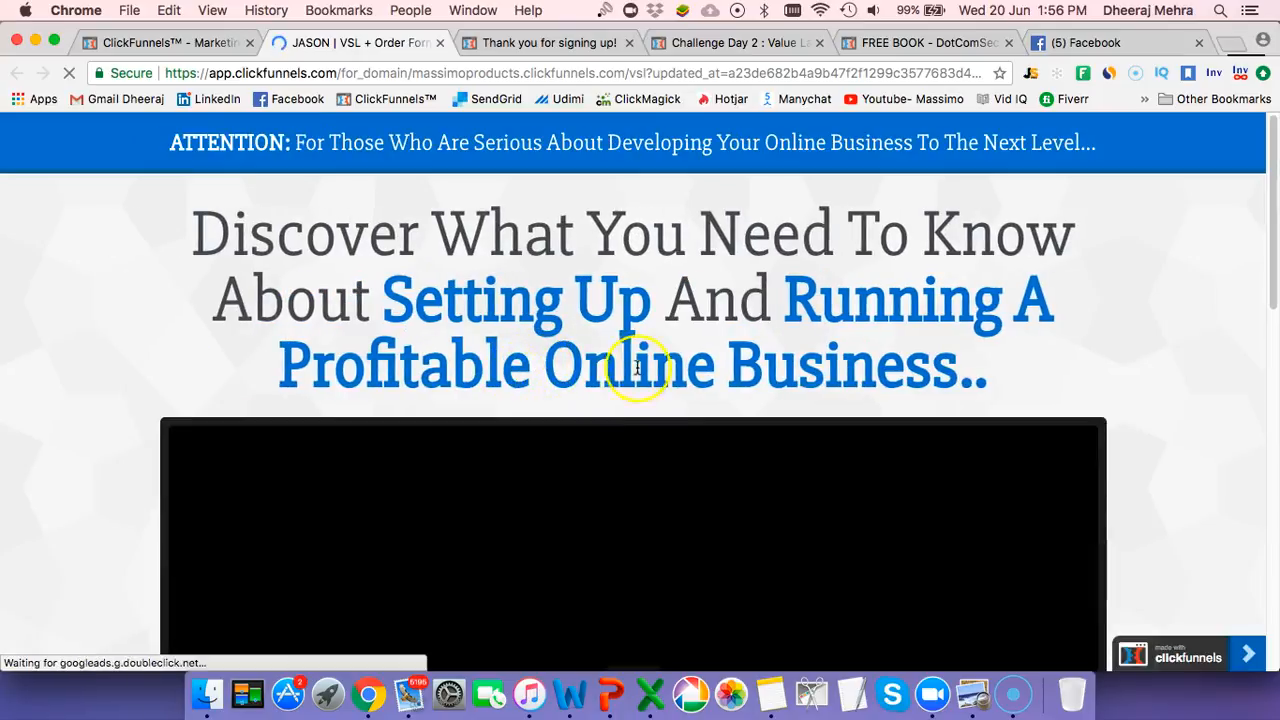
Look through the previewed VSL page down to its secrets section and reveal the order form with Add To Cart
scroll(497, 390, down, 5)
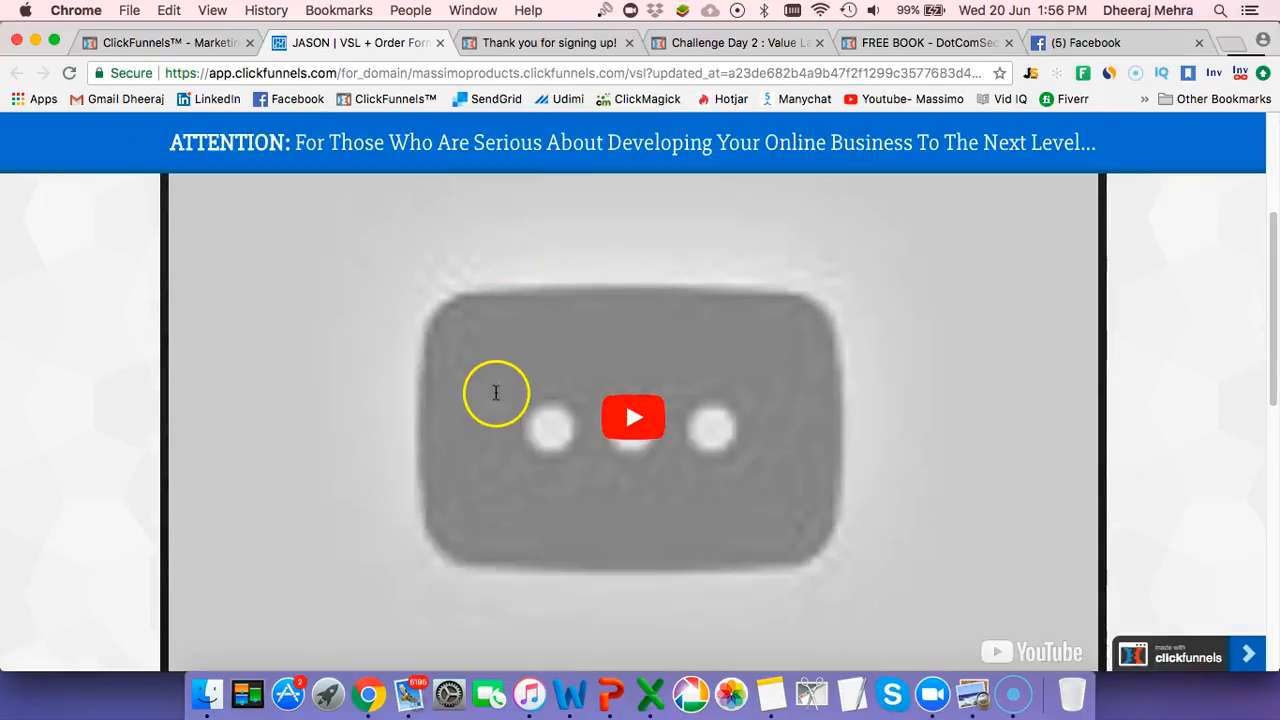
scroll(495, 392, down, 8)
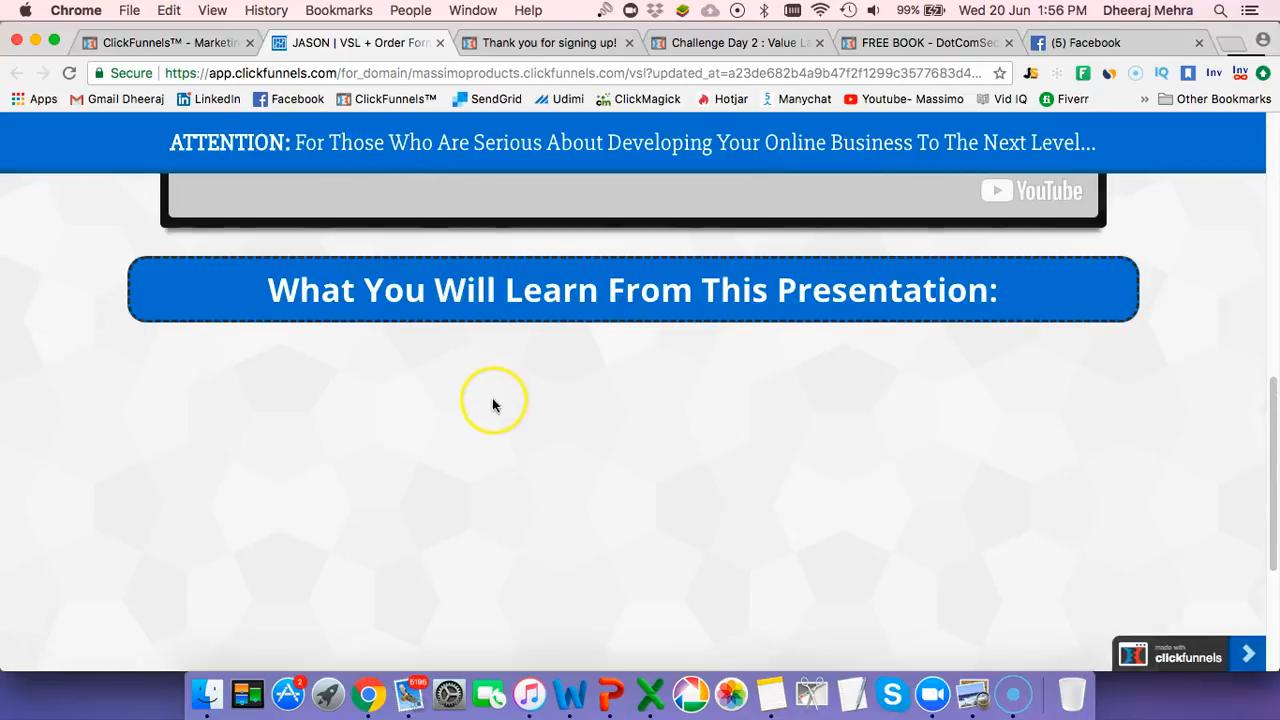
scroll(492, 404, down, 2)
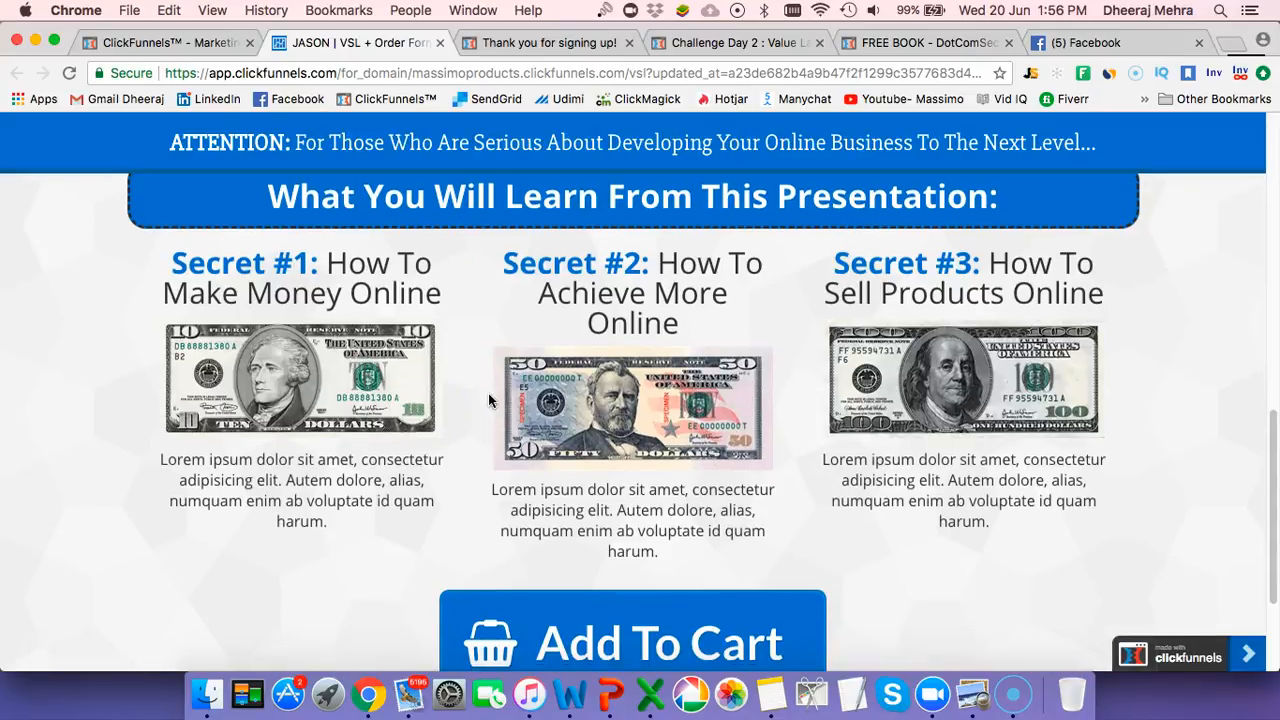
scroll(490, 395, down, 4)
click(582, 451)
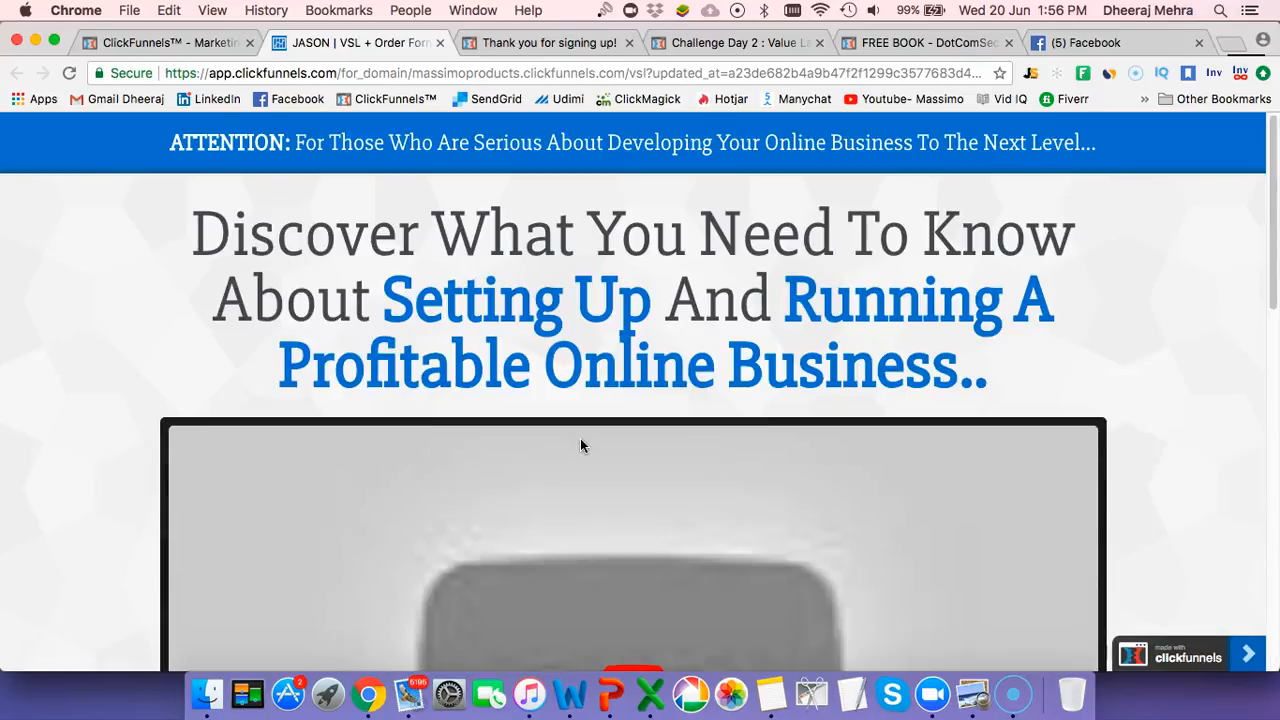
scroll(580, 440, down, 10)
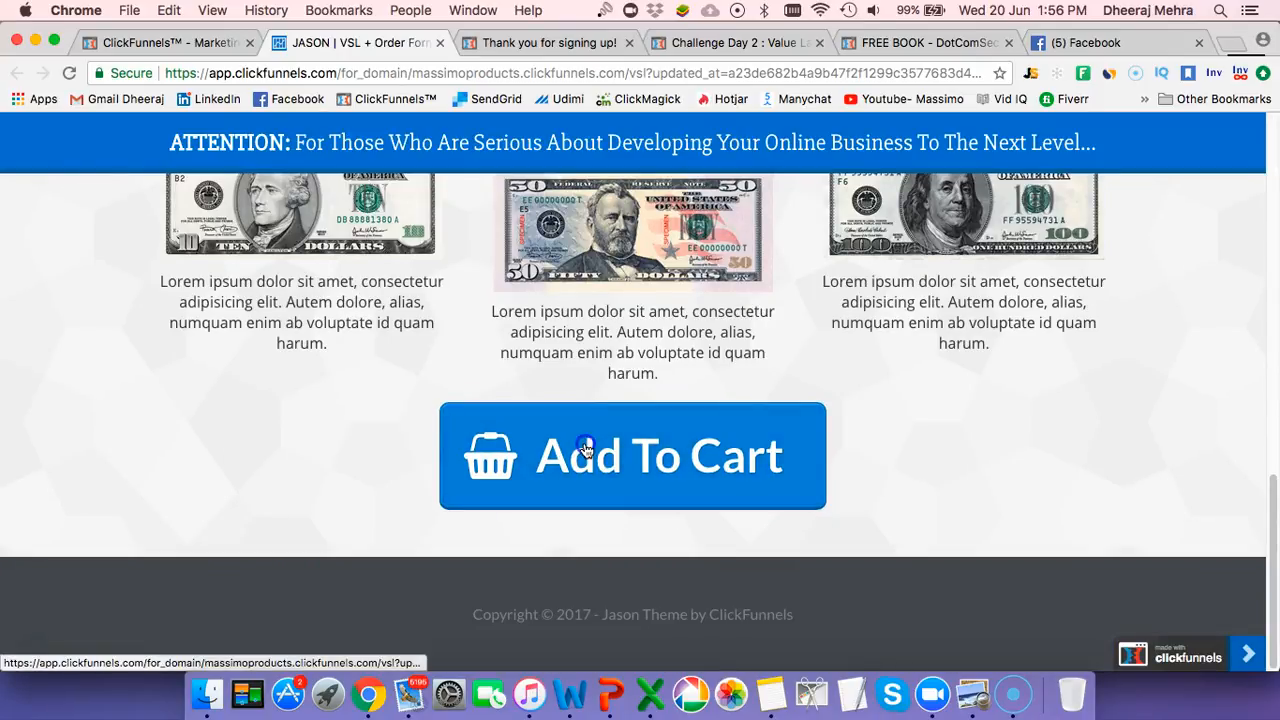
click(585, 451)
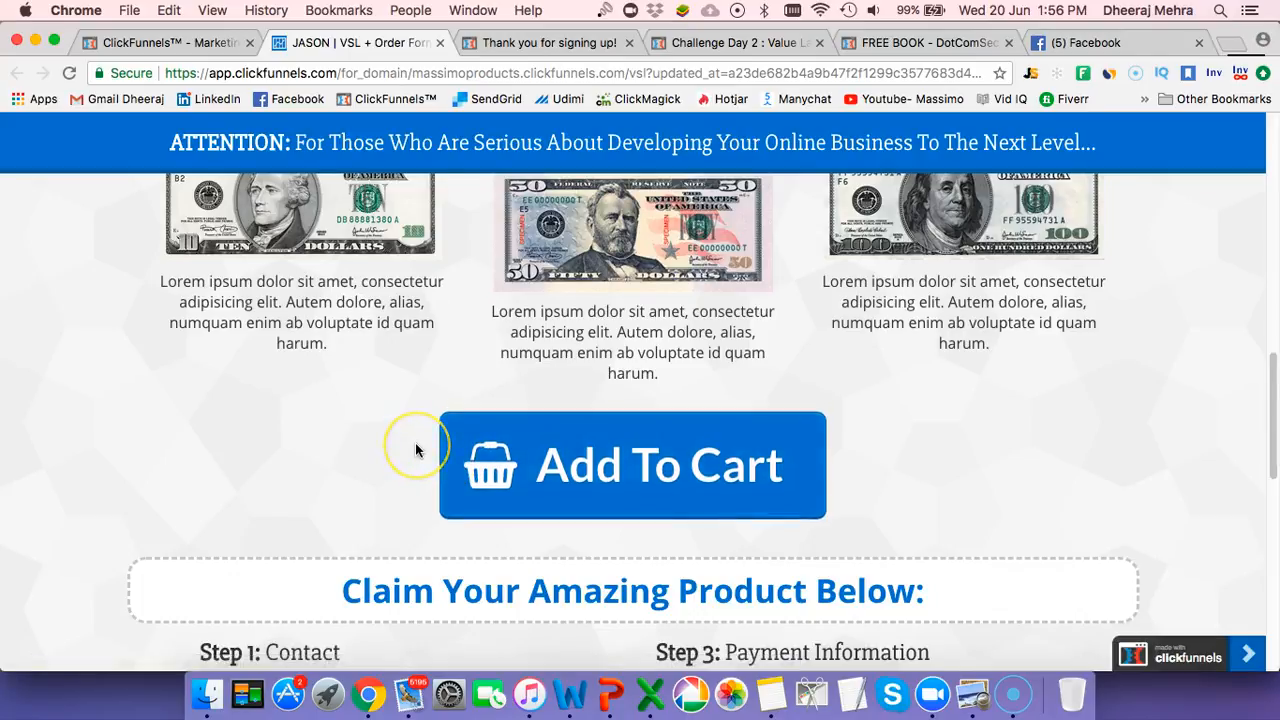
Examine the order form's contact, shipping and payment sections and its one-time offer
scroll(416, 450, down, 10)
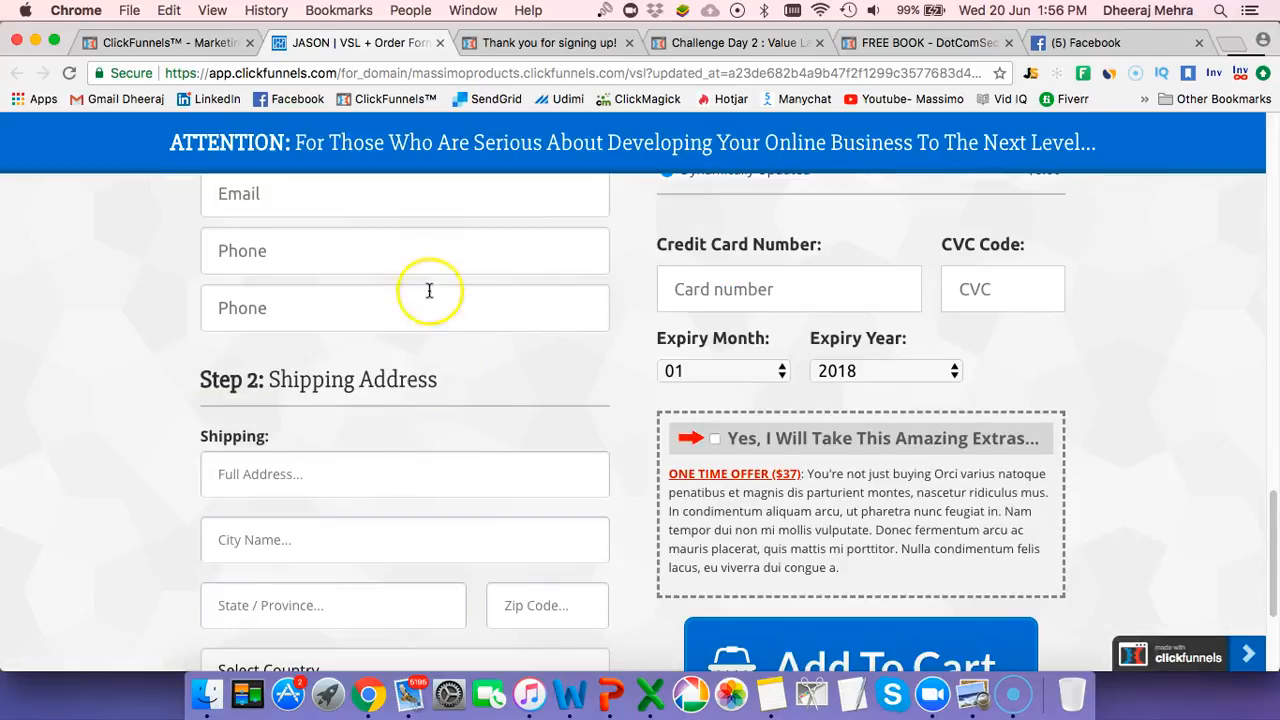
scroll(429, 290, up, 3)
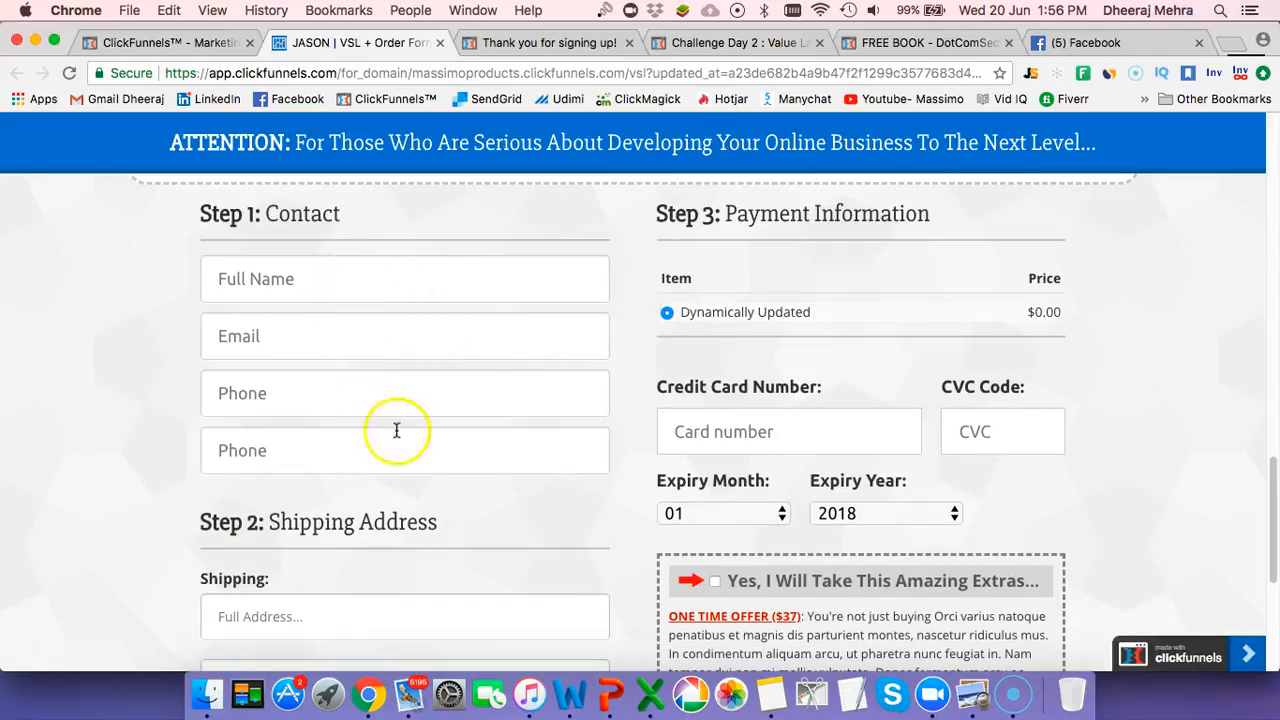
scroll(460, 490, down, 3)
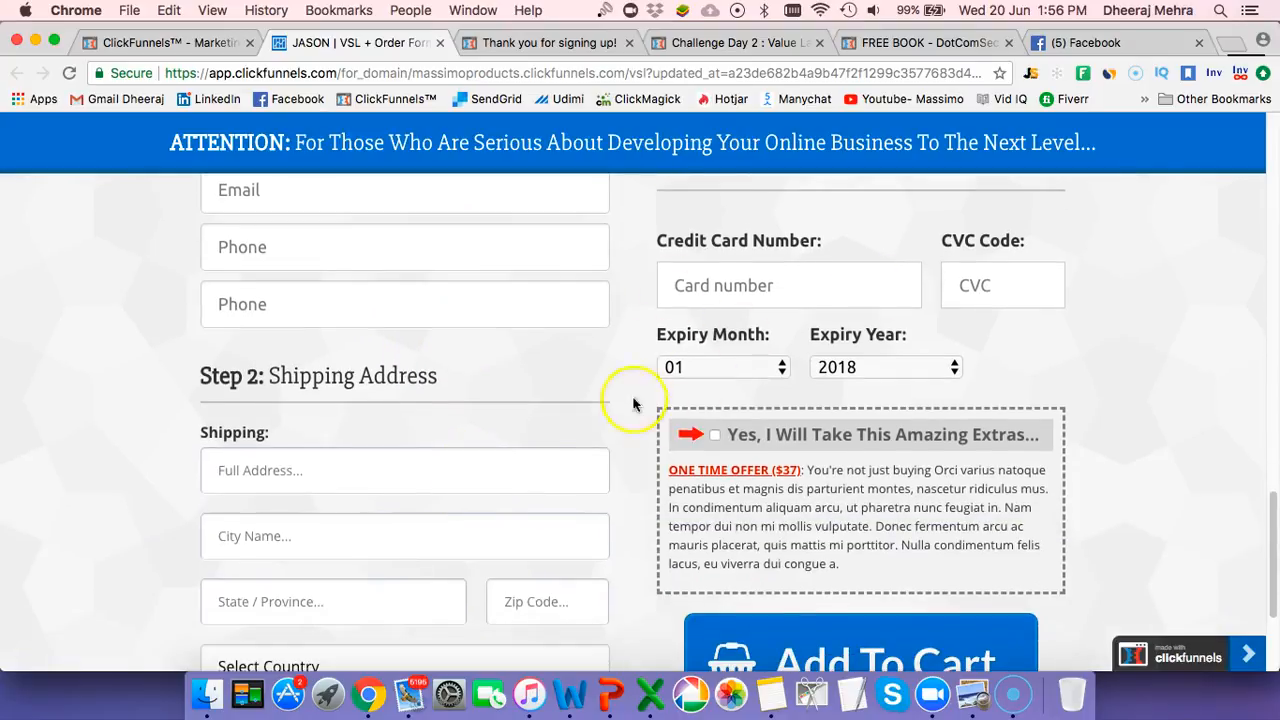
scroll(529, 471, down, 3)
scroll(755, 330, up, 10)
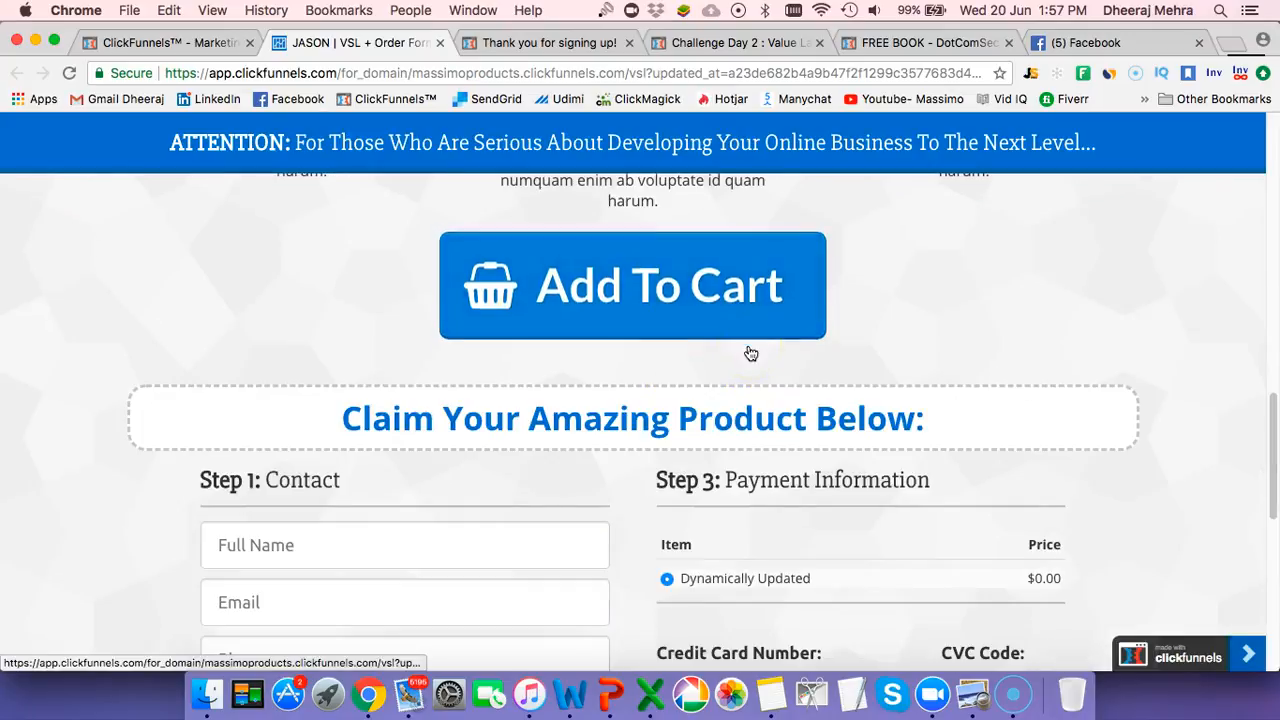
scroll(750, 353, down, 10)
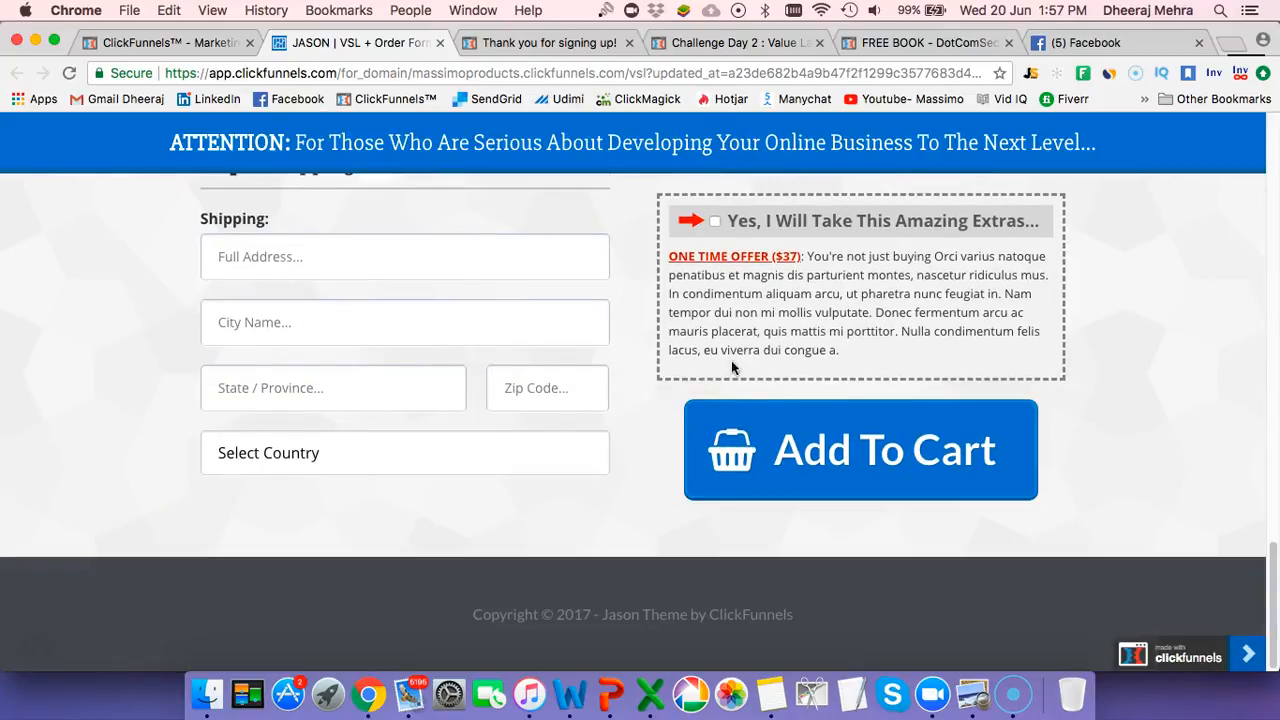
scroll(576, 375, up, 10)
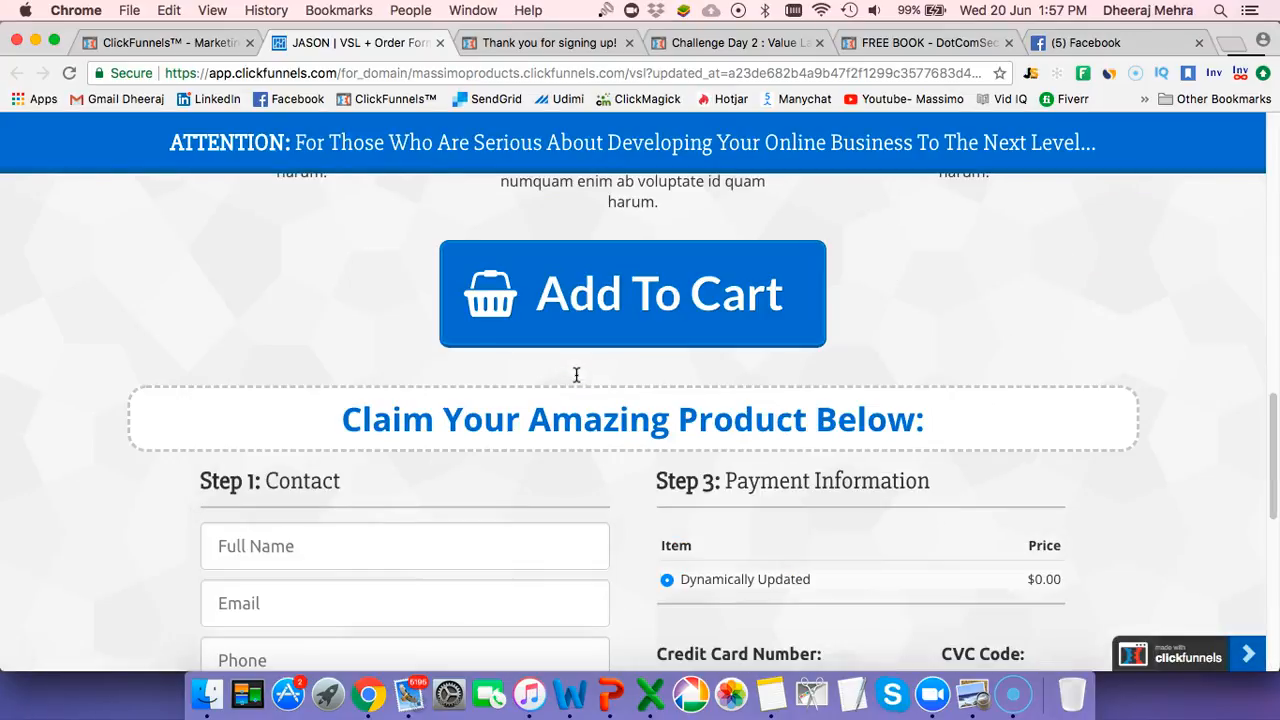
Review the previewed VSL page from its headline through the order form and one-time offer, and close the preview
scroll(570, 381, up, 10)
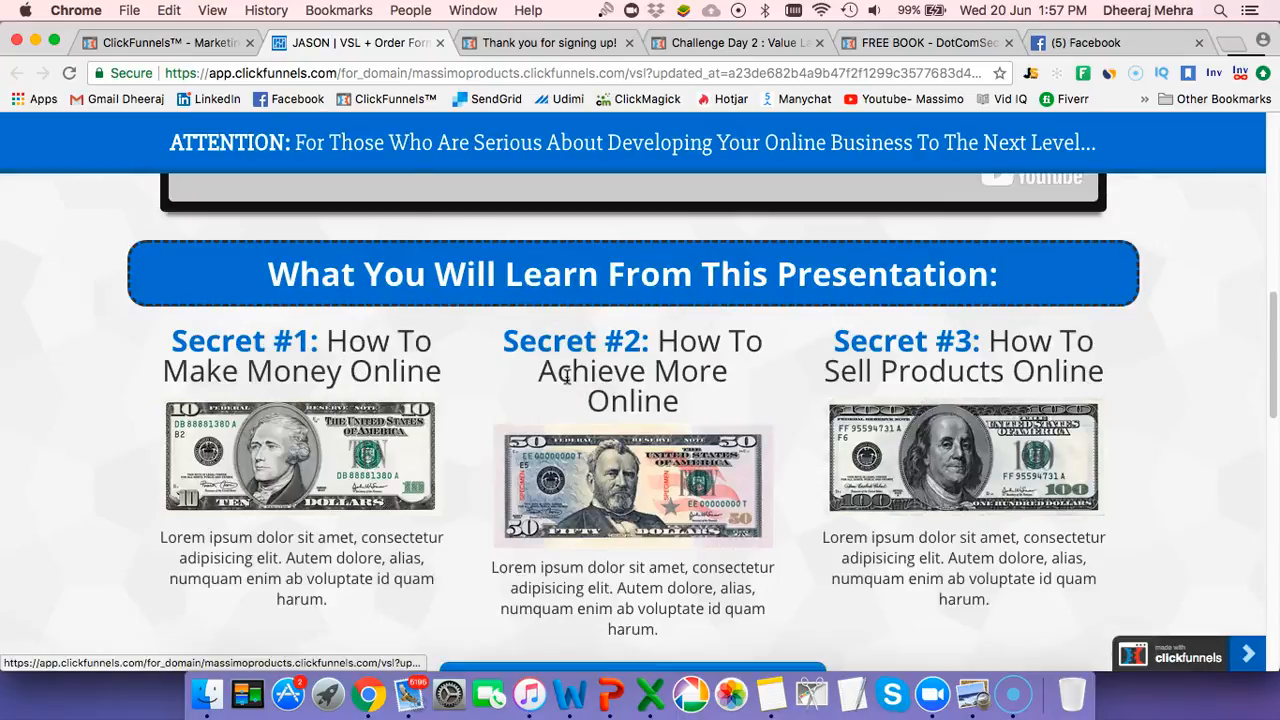
scroll(566, 384, up, 5)
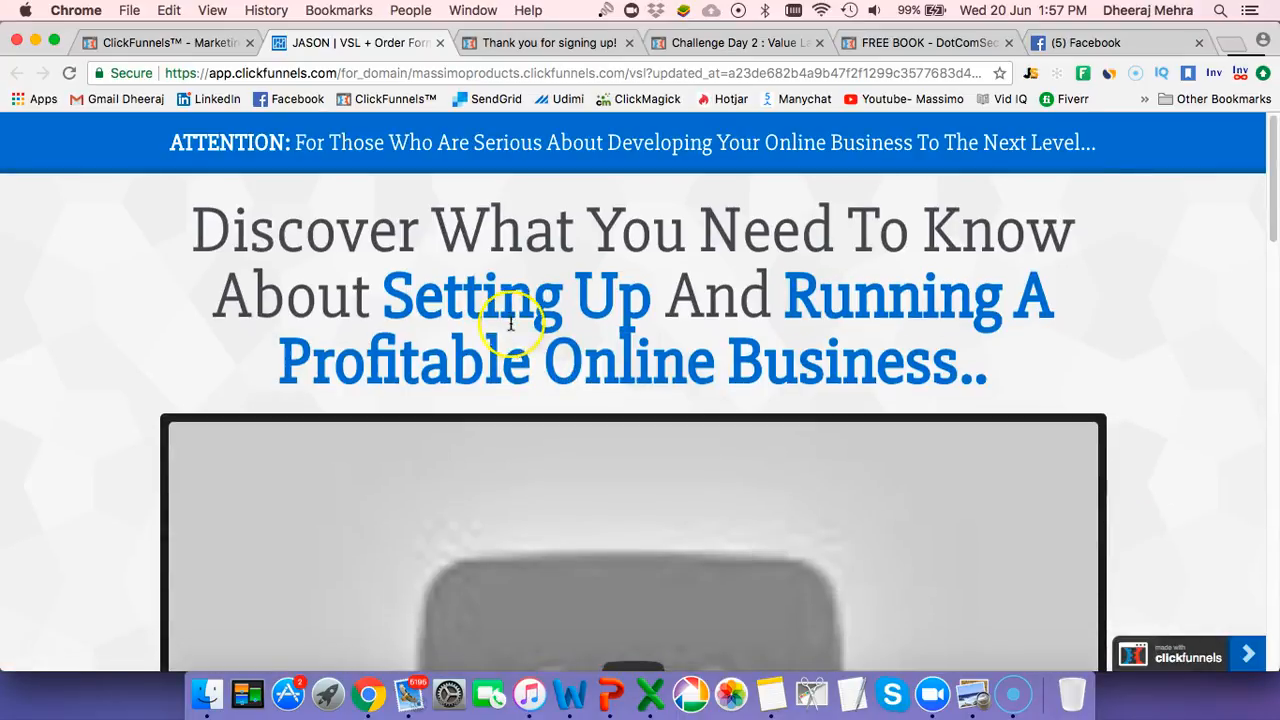
scroll(509, 343, down, 15)
click(509, 351)
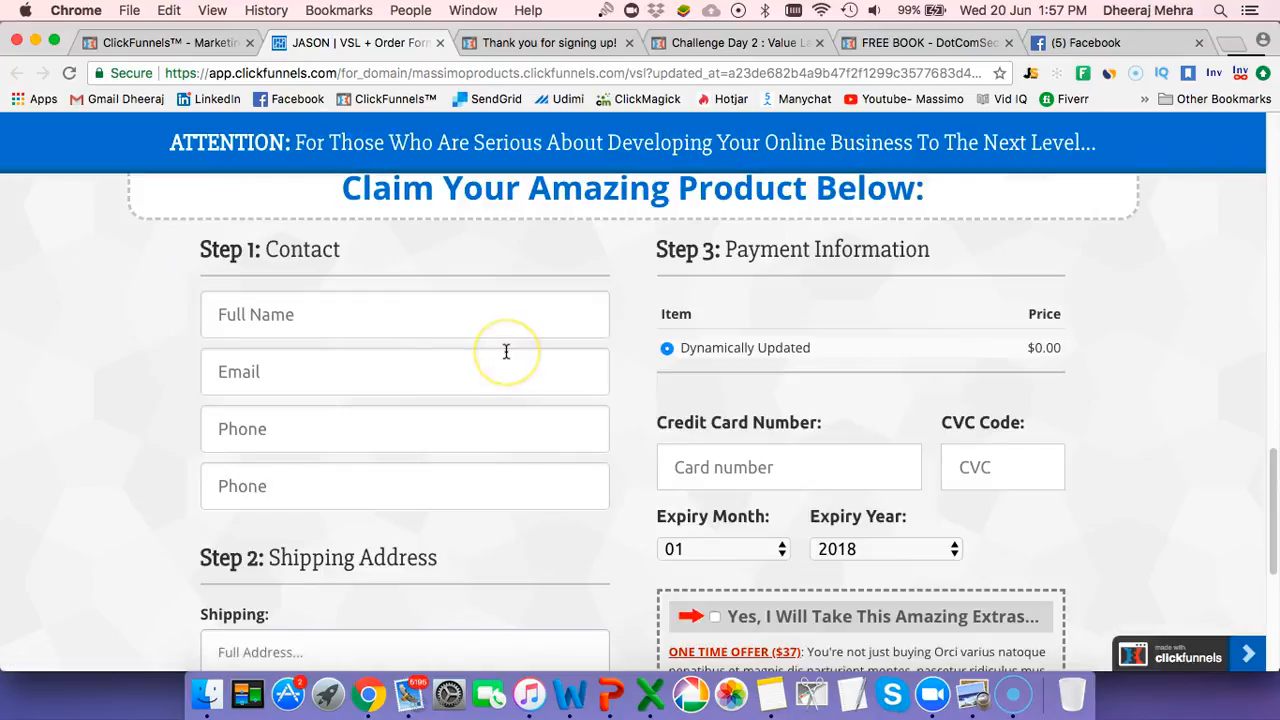
scroll(506, 351, down, 4)
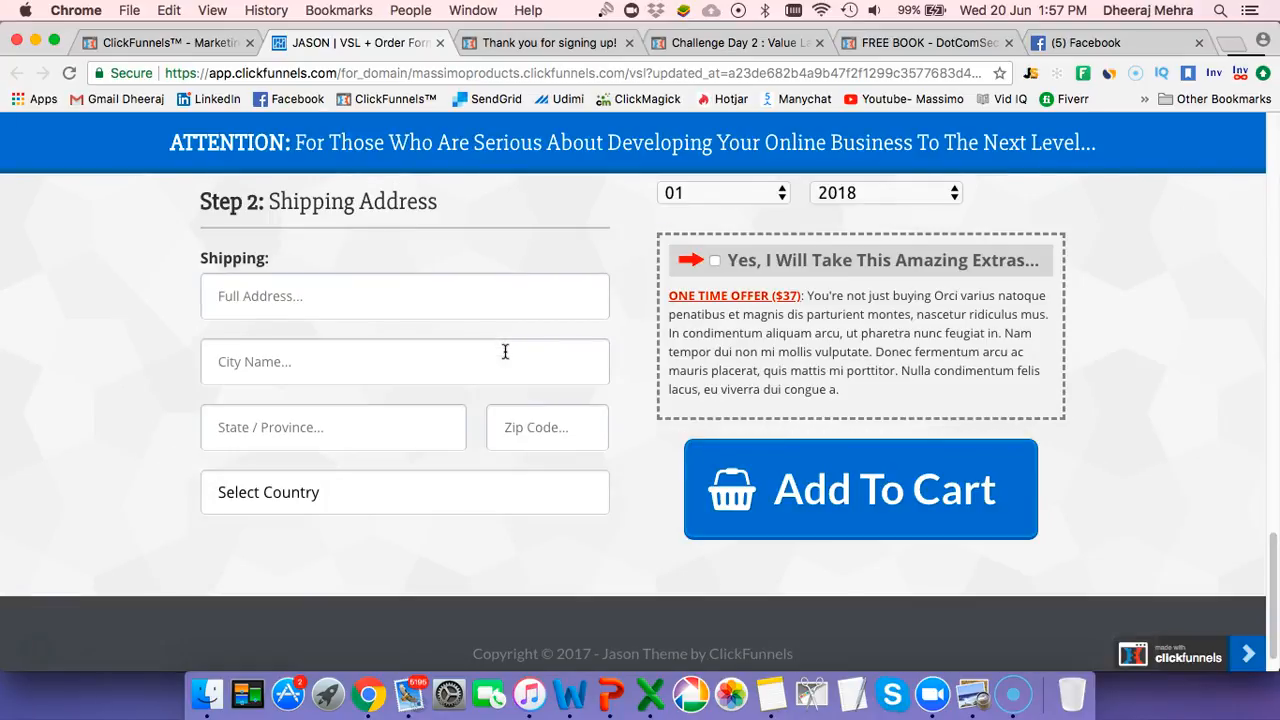
scroll(505, 351, up, 3)
click(439, 43)
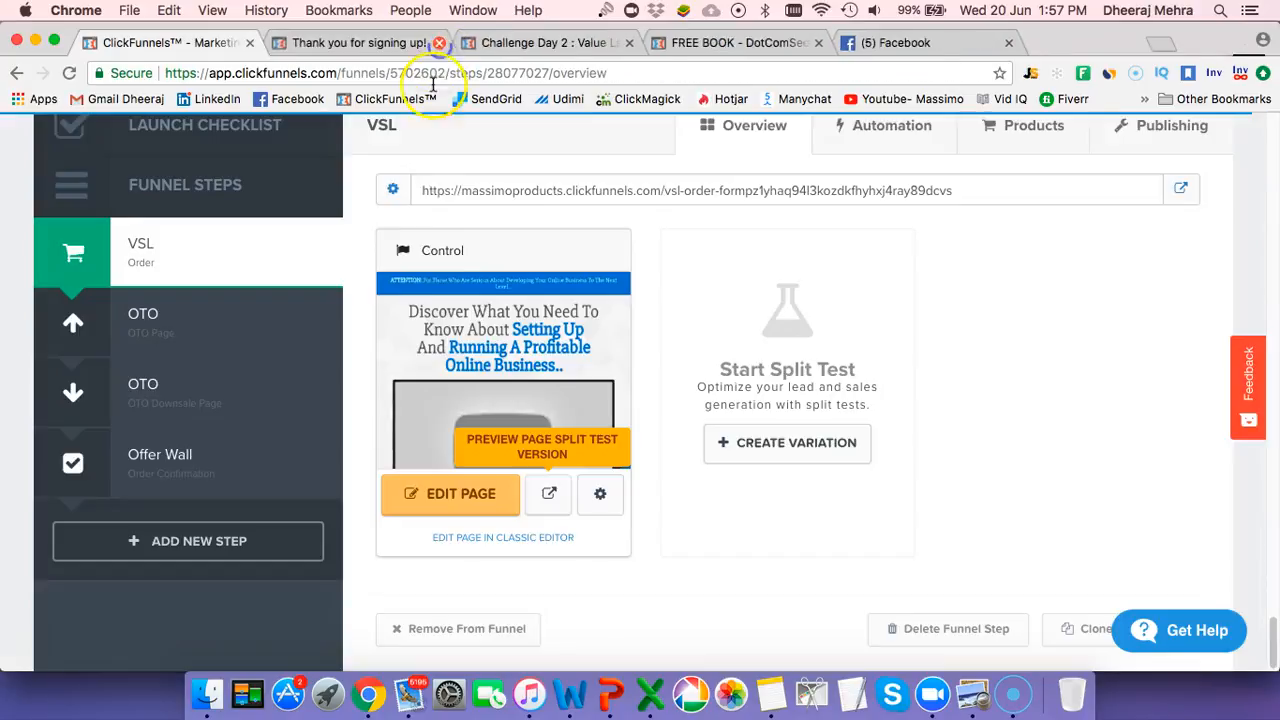
Open a preview of the funnel's OTO page from its step overview
click(163, 313)
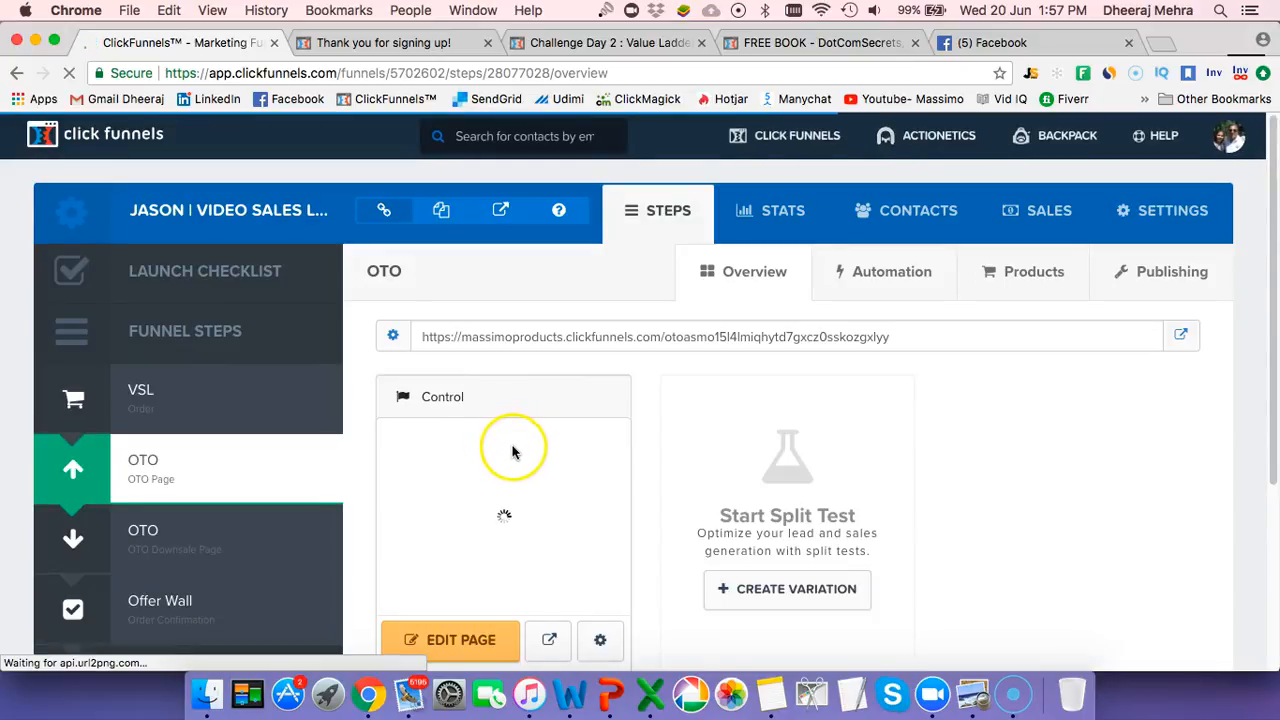
scroll(512, 454, down, 2)
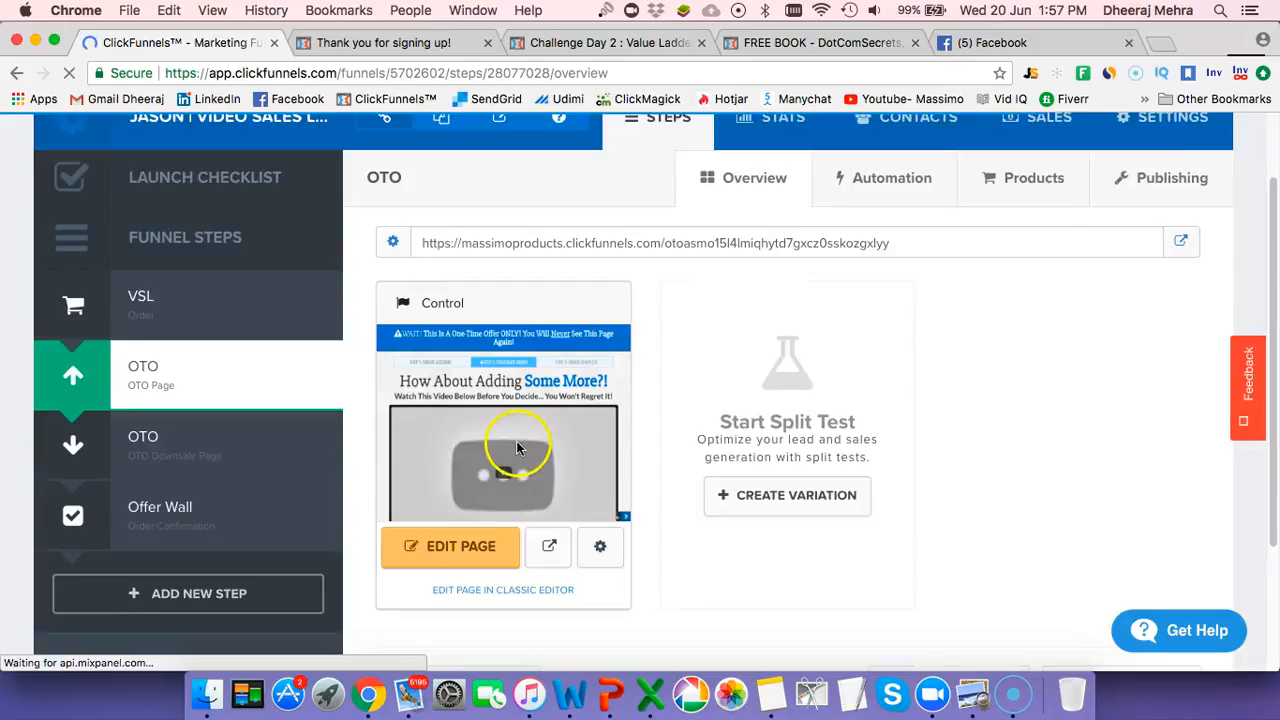
scroll(517, 447, down, 2)
click(543, 381)
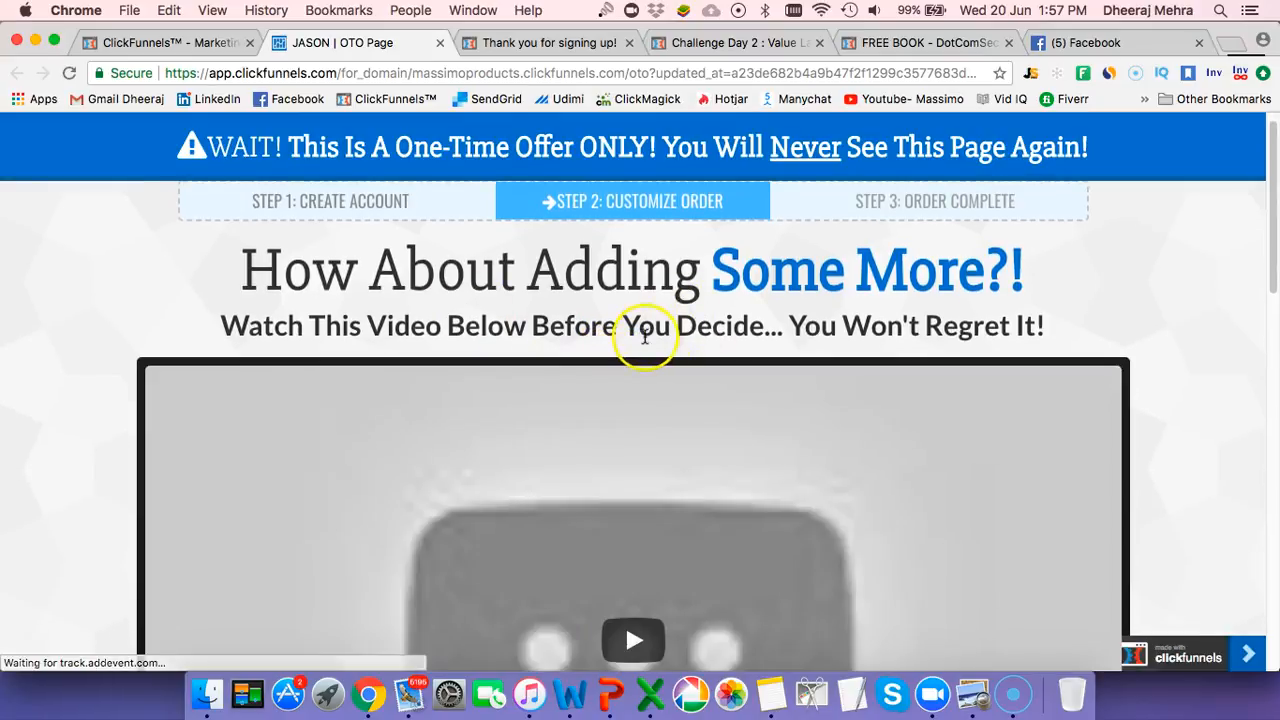
Look through the previewed OTO page, including its video, add-to-order options and What People Are Saying section
scroll(650, 340, down, 5)
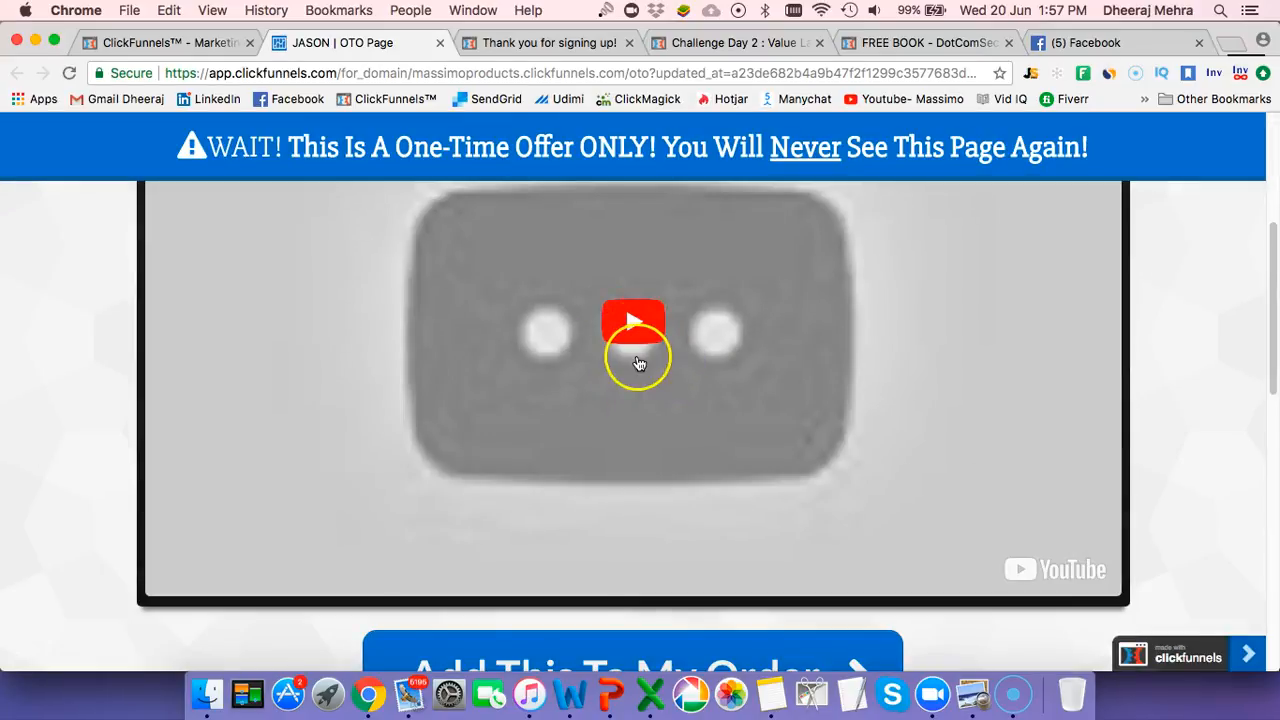
scroll(634, 365, down, 4)
scroll(638, 394, down, 3)
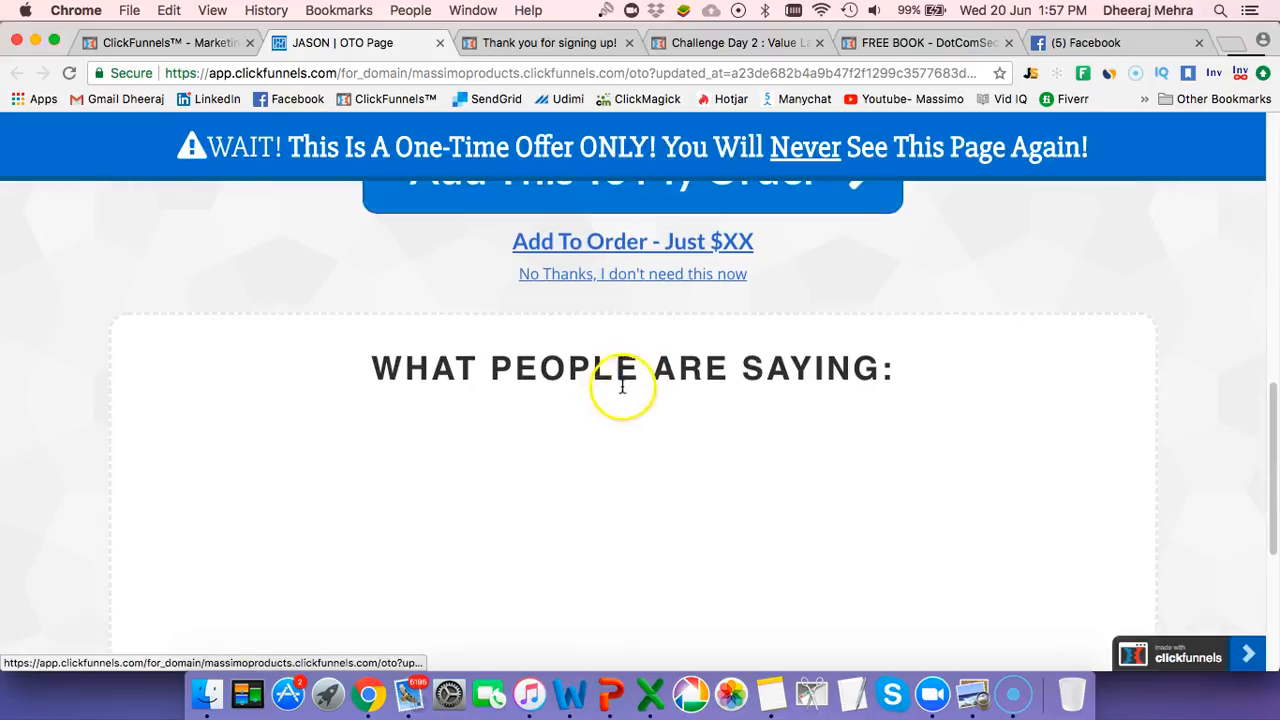
scroll(614, 357, down, 2)
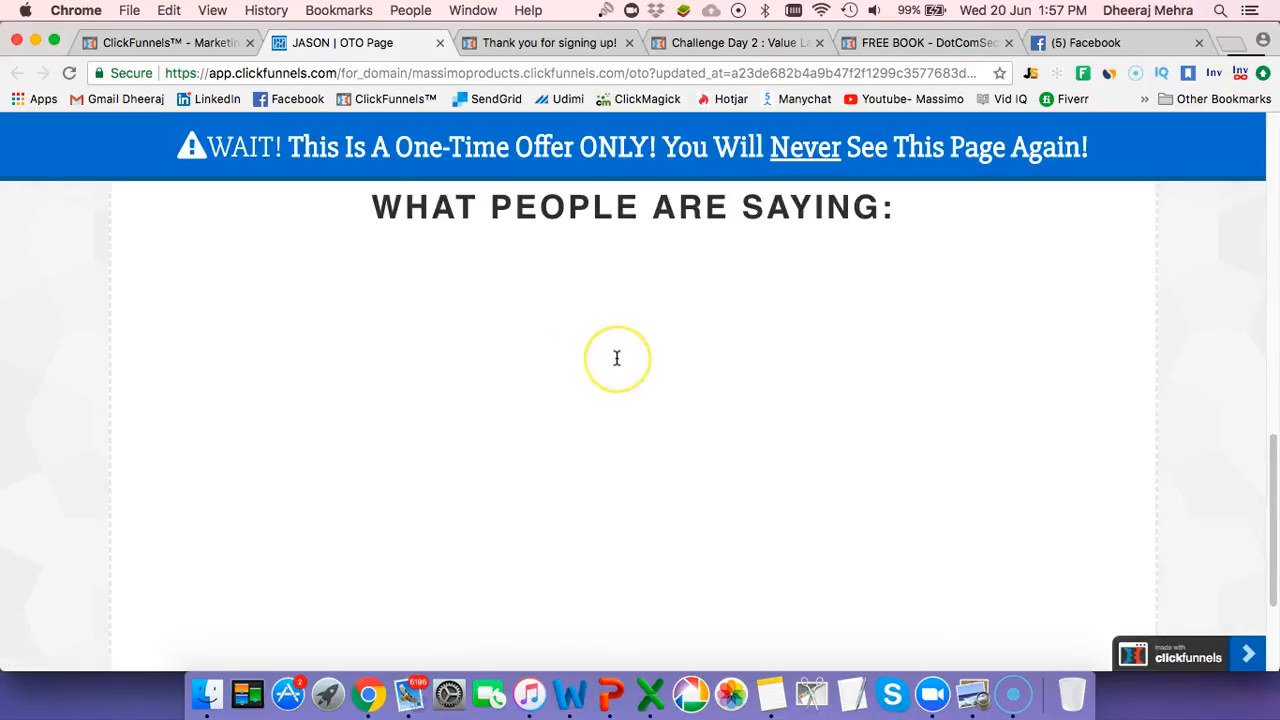
scroll(615, 368, down, 3)
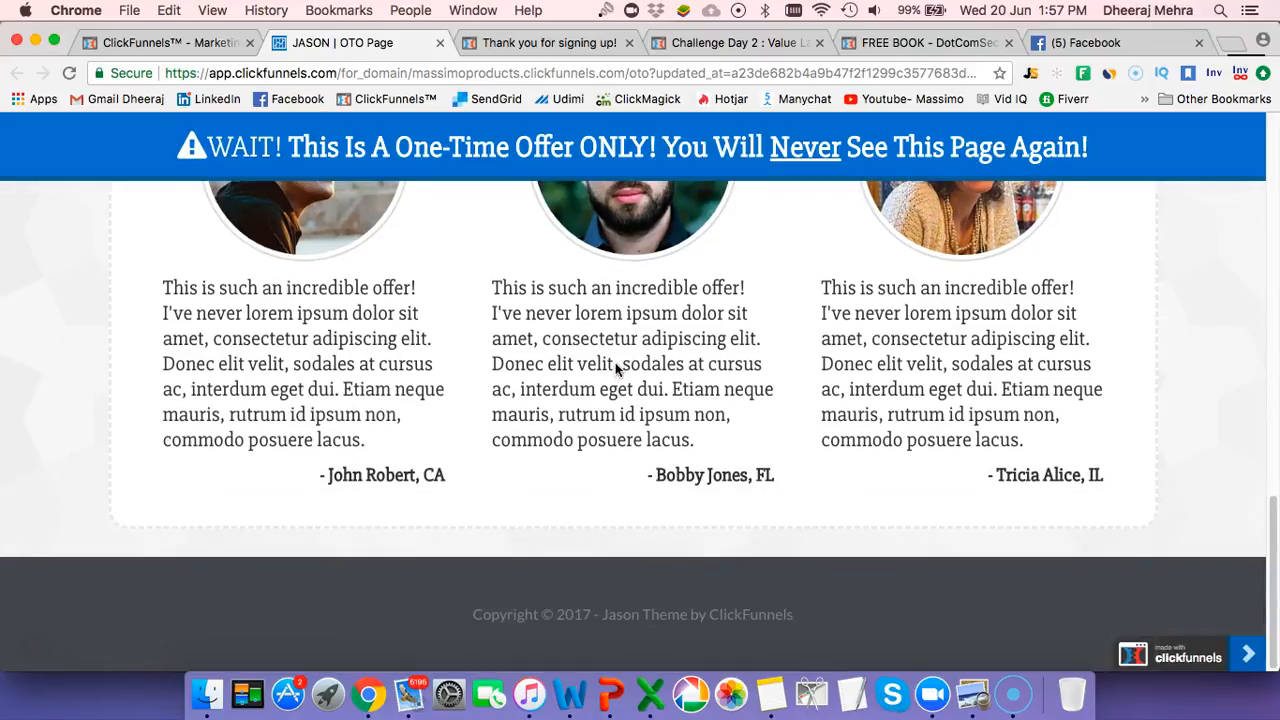
scroll(616, 368, up, 15)
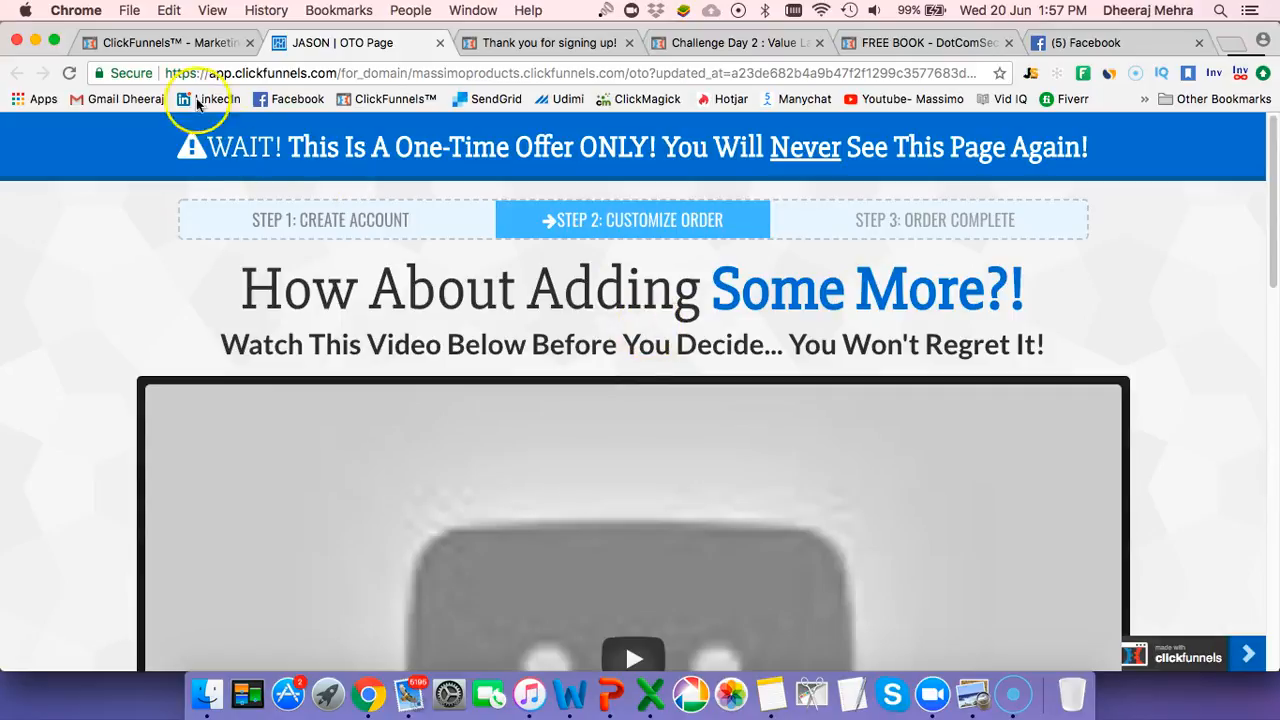
Return to the funnel steps and open a preview of the OTO Downsale Page
click(205, 45)
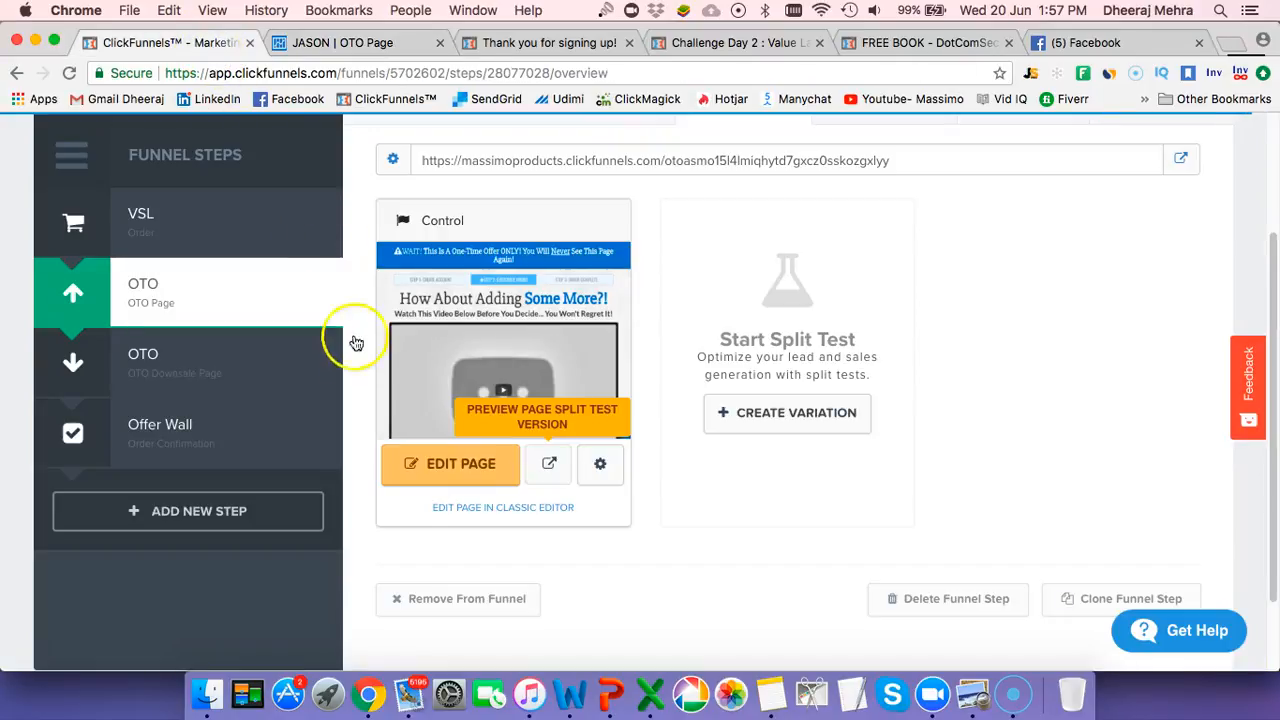
click(148, 355)
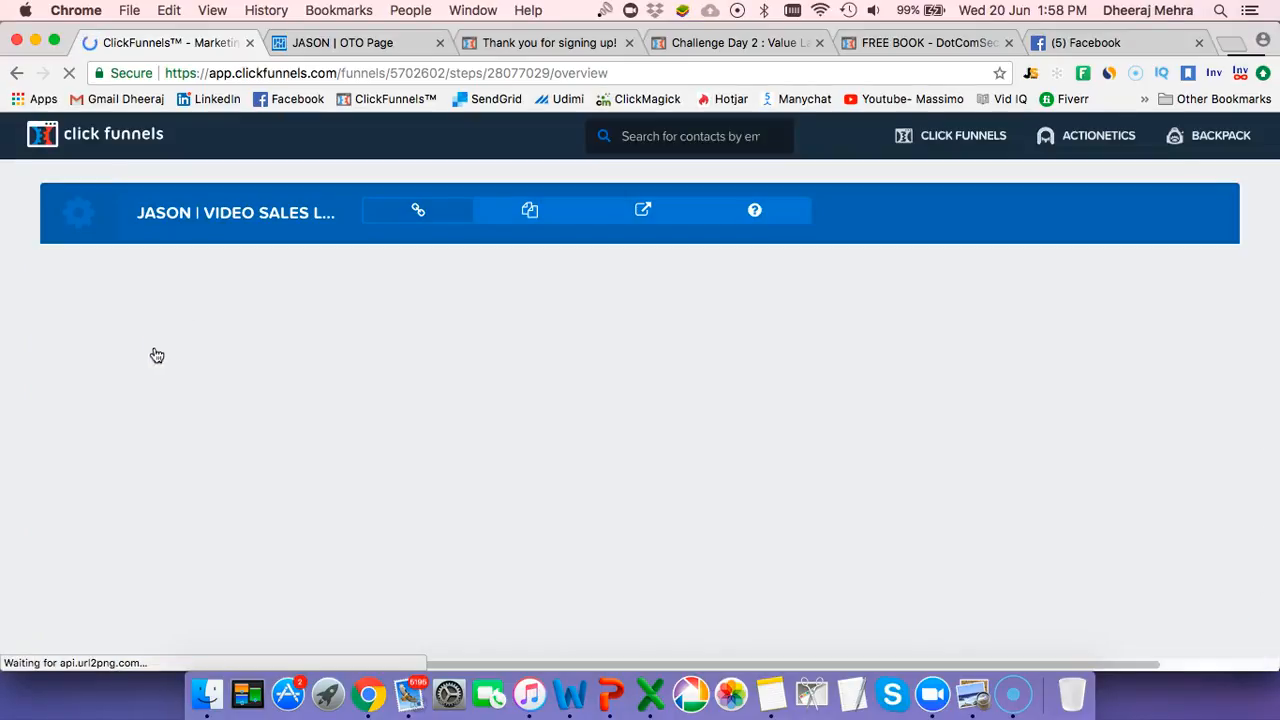
click(503, 391)
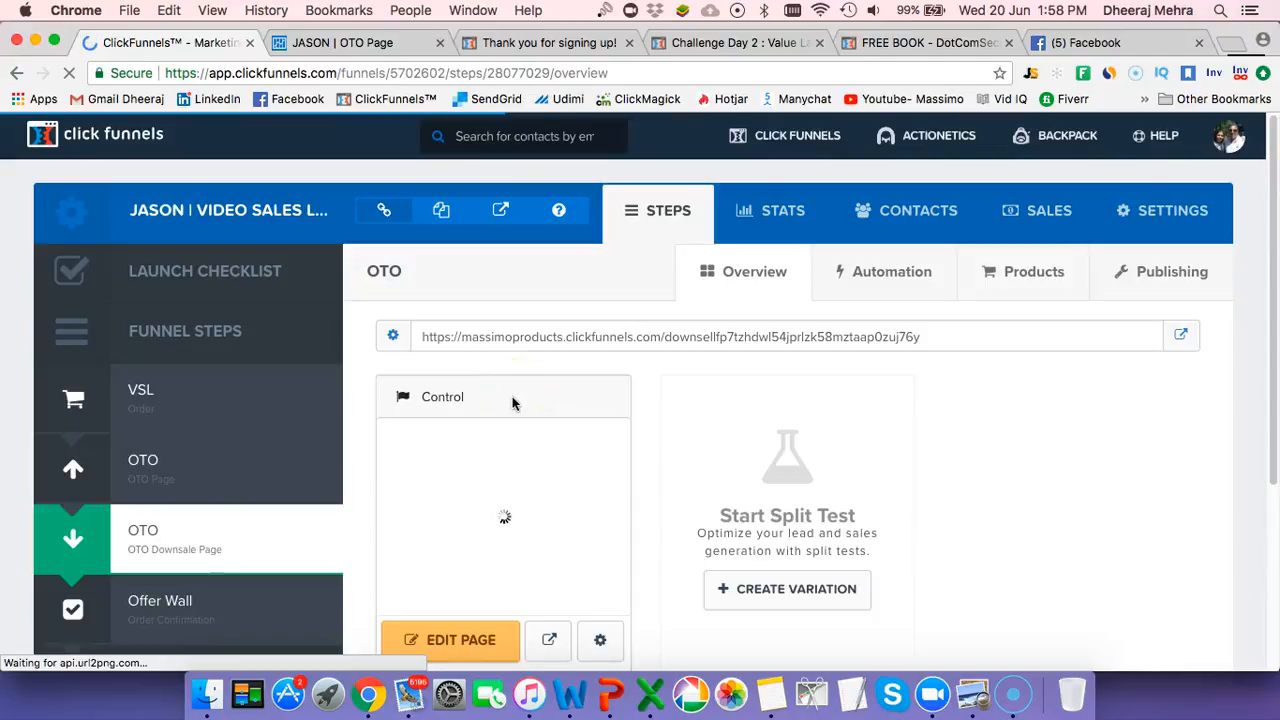
scroll(512, 405, down, 1)
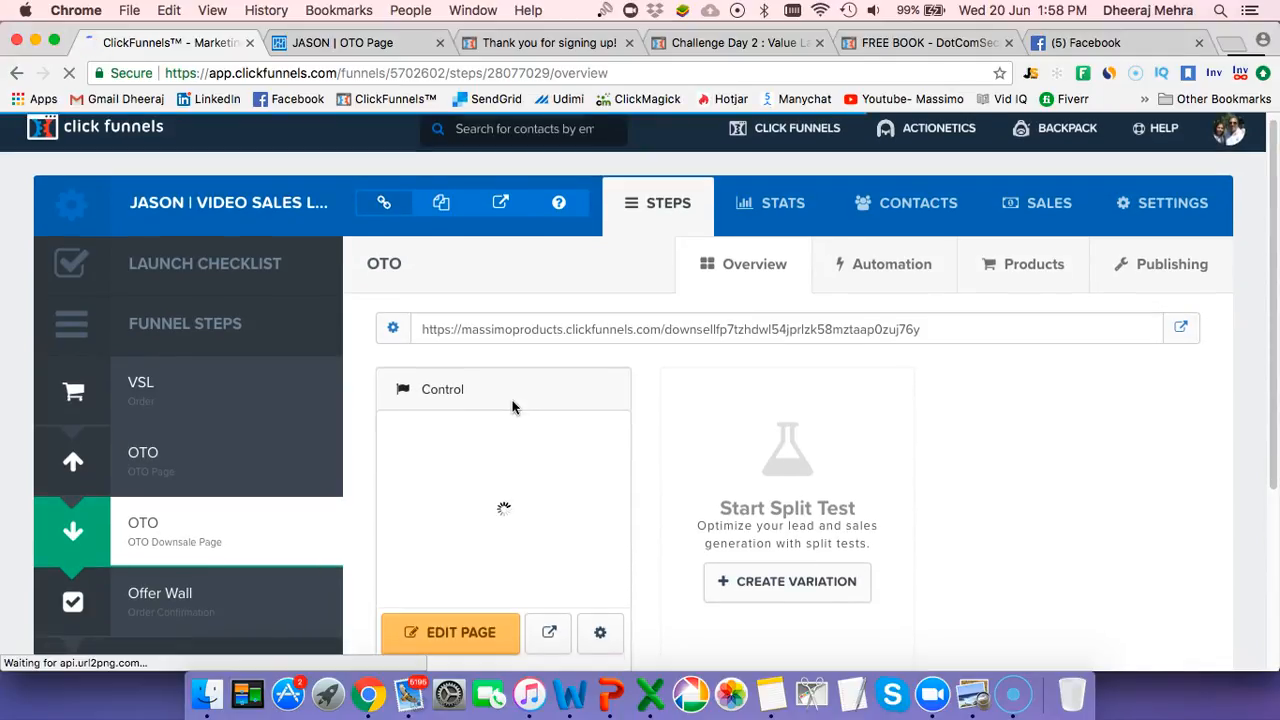
scroll(512, 406, down, 5)
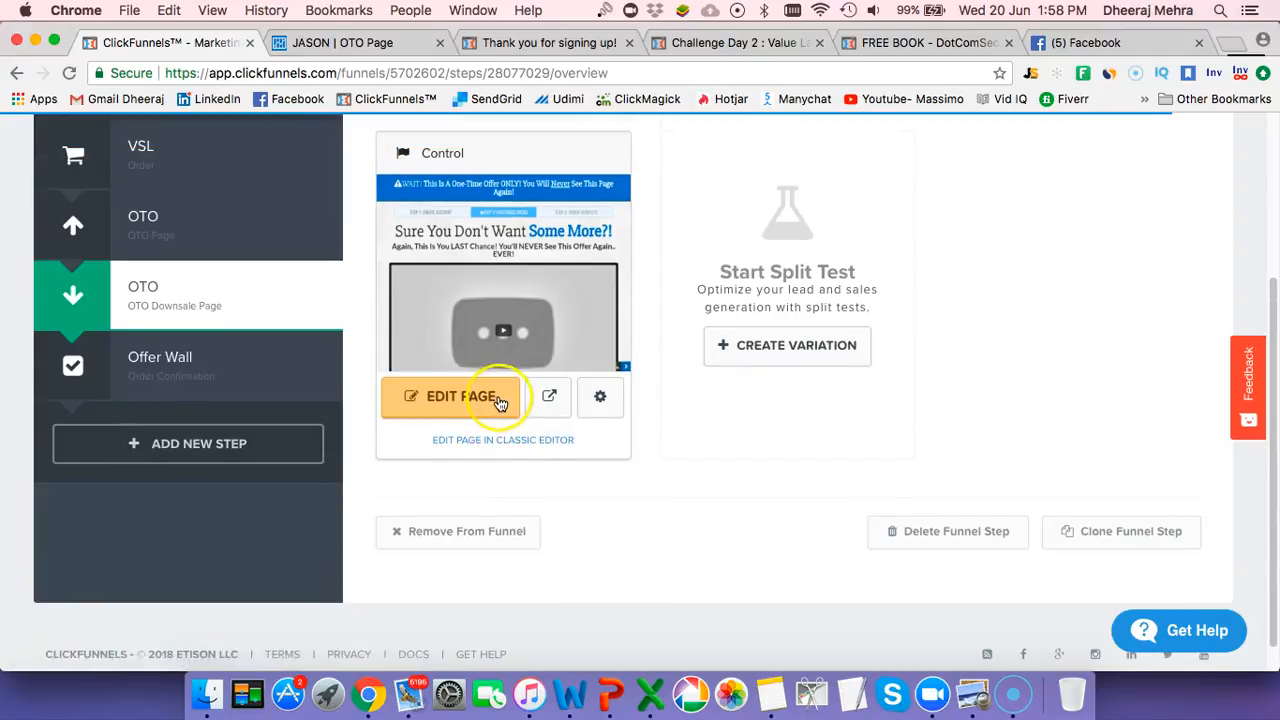
click(553, 393)
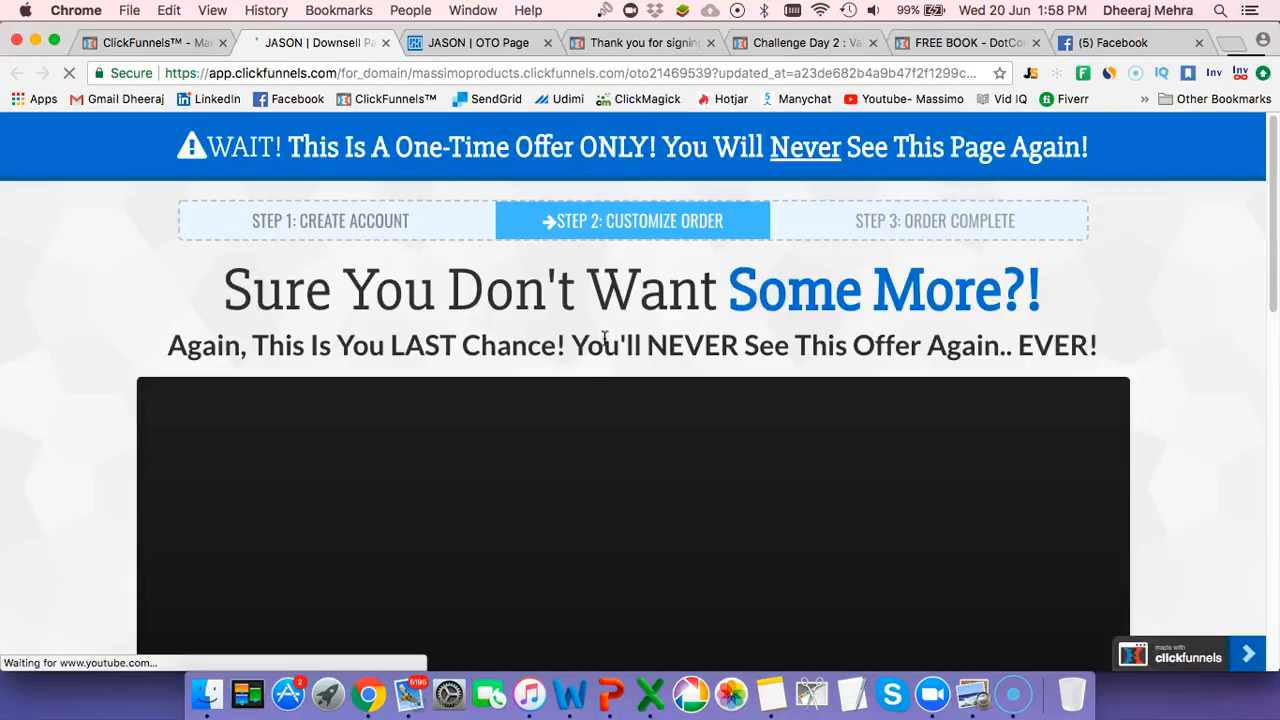
Look through the previewed downsell page, covering its last-chance headline, video, order links and testimonials
click(557, 334)
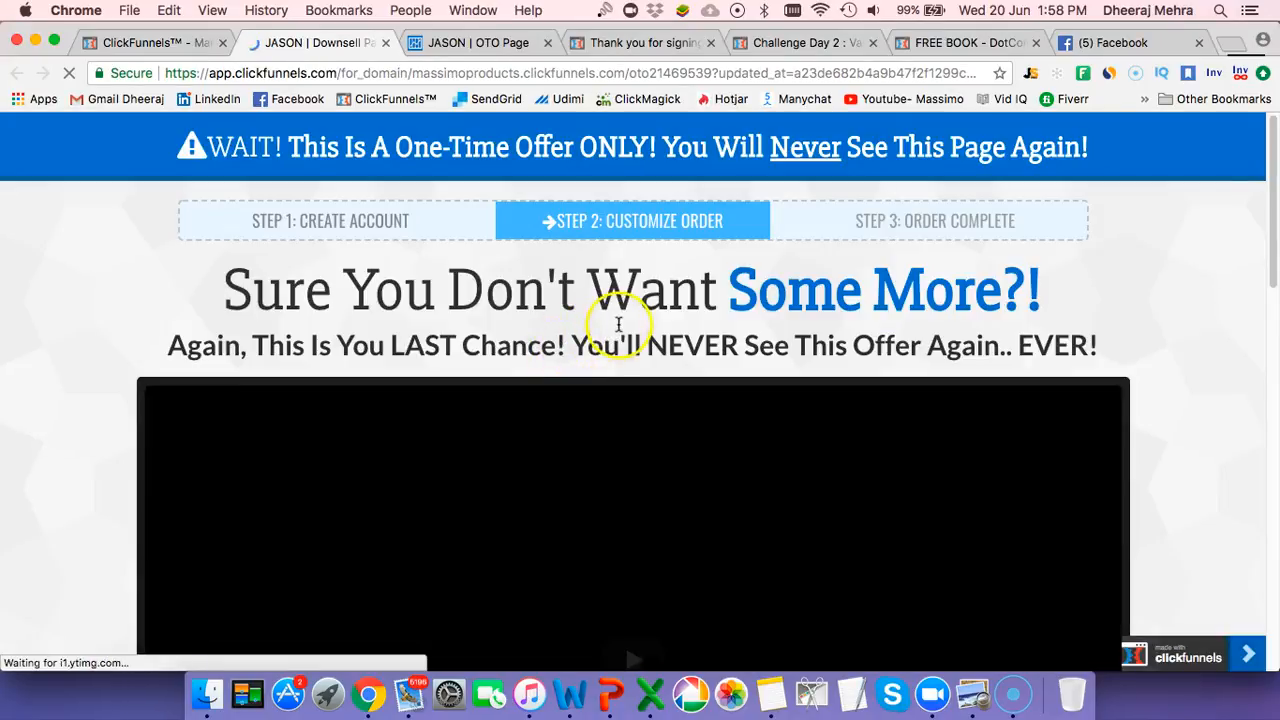
scroll(610, 340, down, 2)
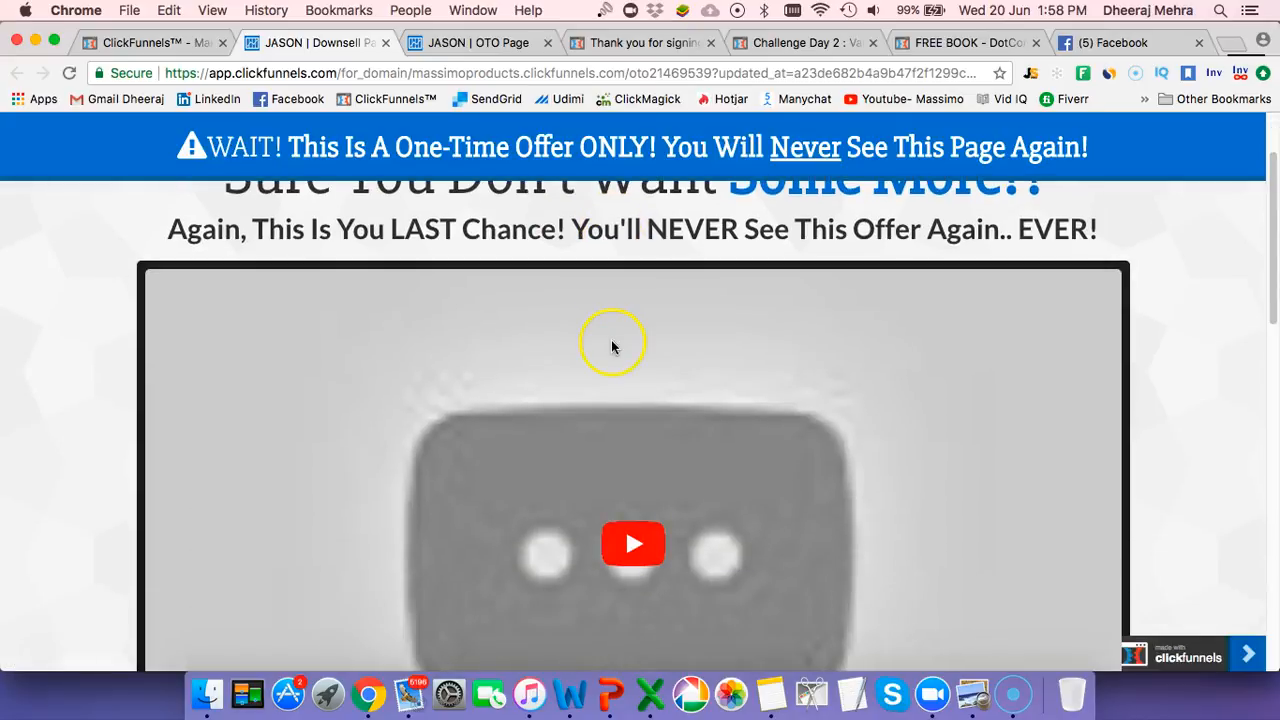
scroll(612, 346, down, 3)
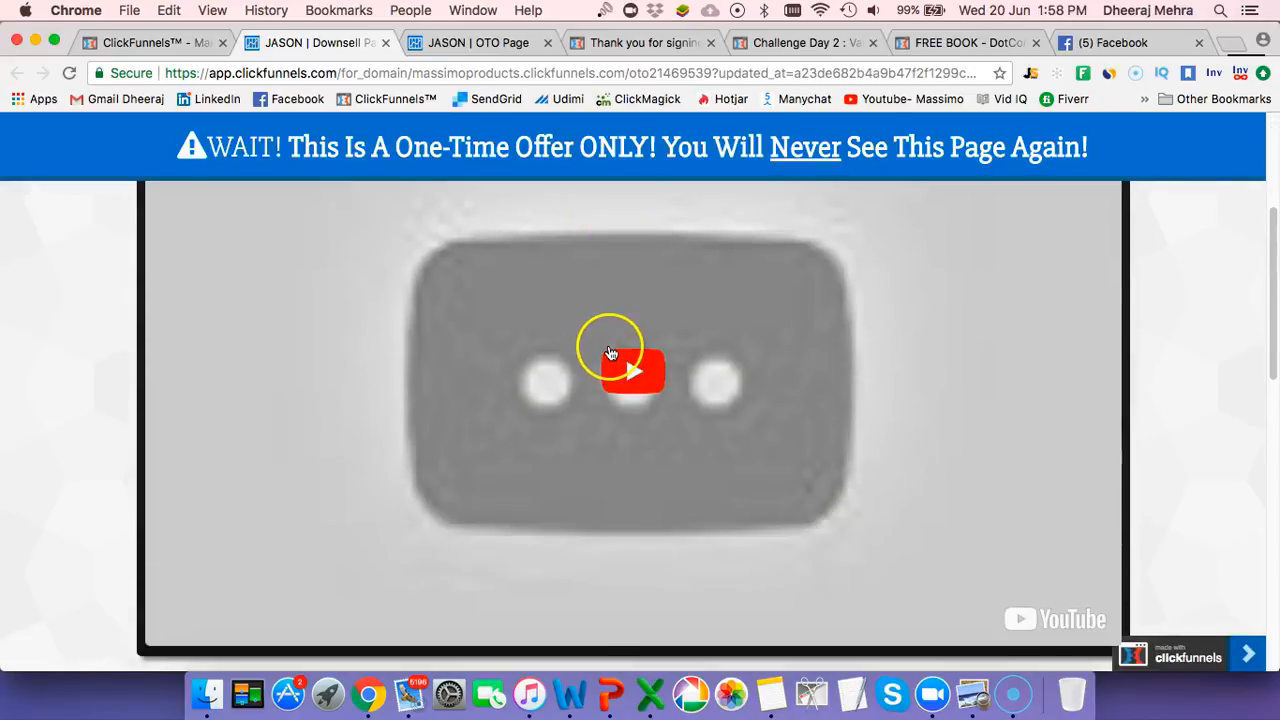
scroll(610, 352, down, 8)
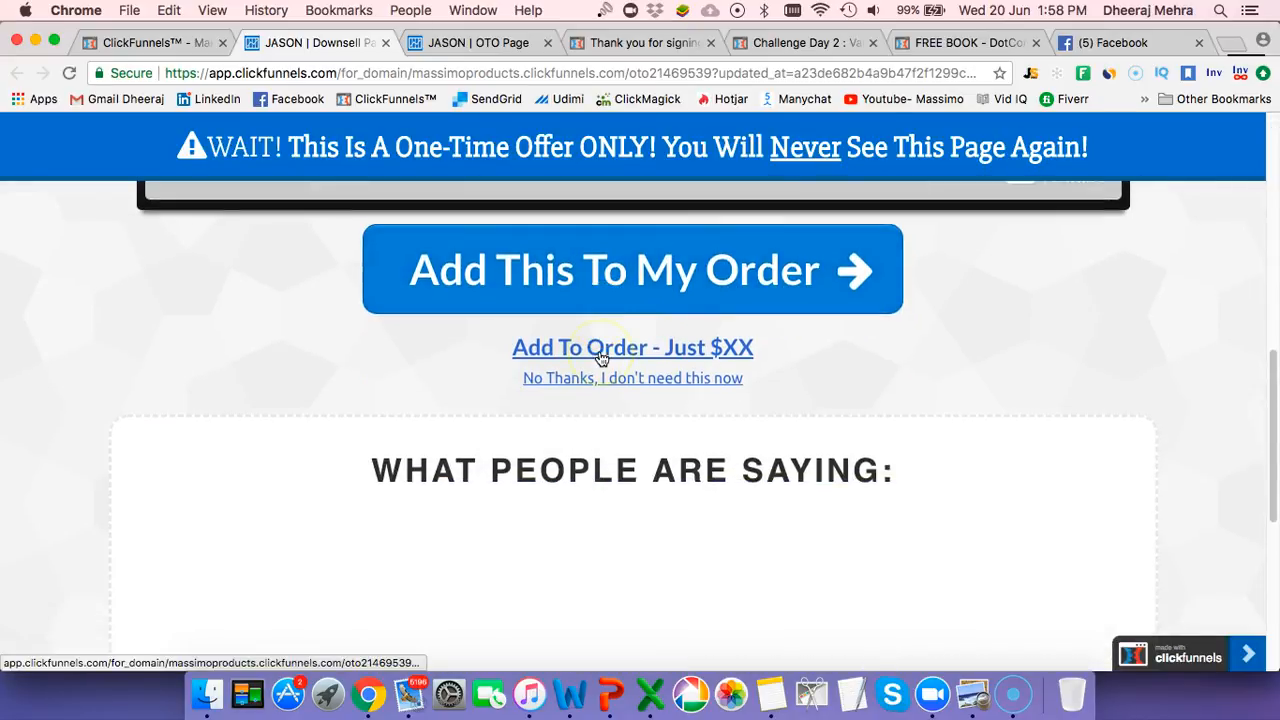
scroll(601, 358, down, 2)
scroll(601, 358, down, 5)
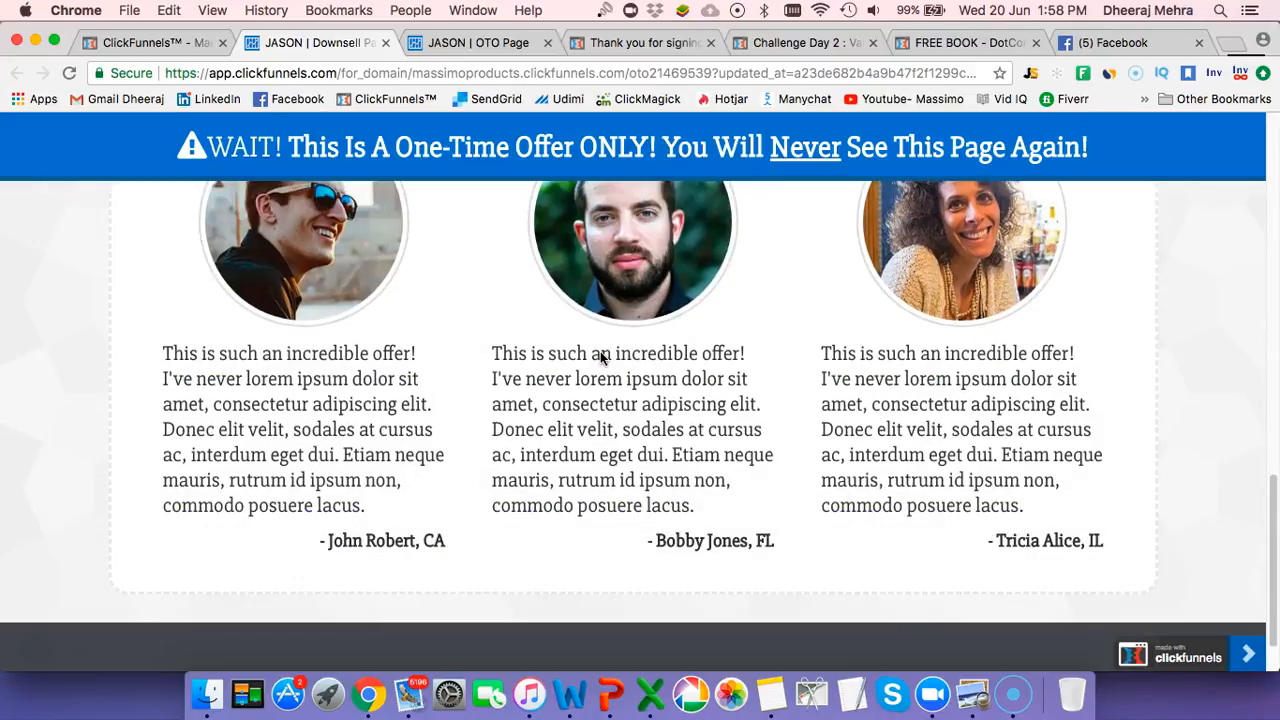
scroll(600, 357, up, 10)
Try adding the downsell offer to the order, and dismiss the credit card form
click(620, 485)
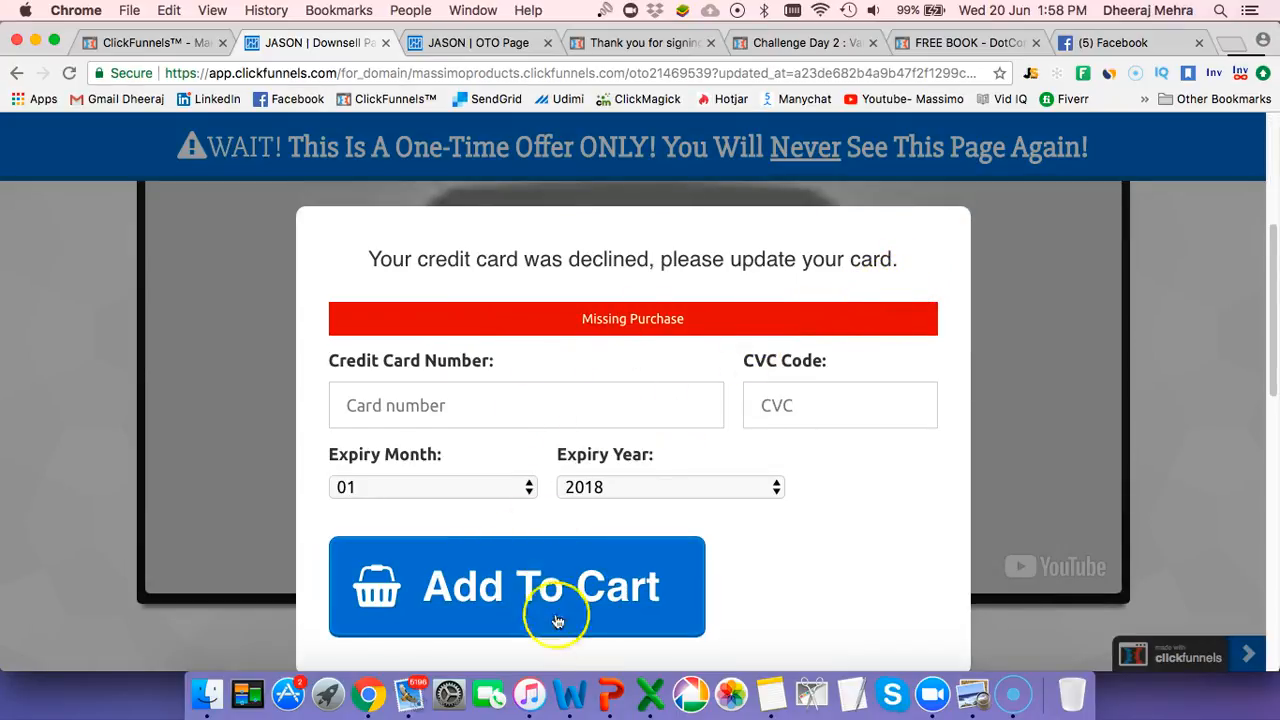
click(1046, 420)
scroll(600, 378, up, 4)
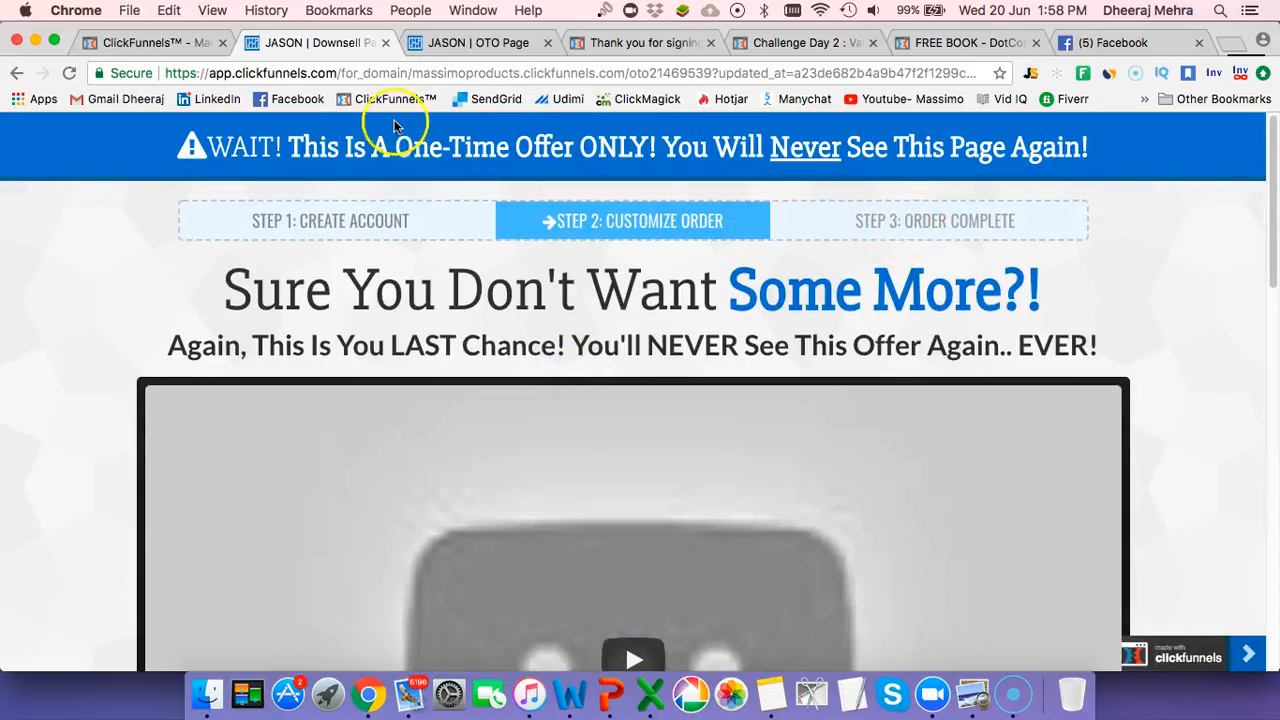
Return to the funnel steps and open a preview of the Offer Wall order confirmation page
click(190, 42)
click(185, 378)
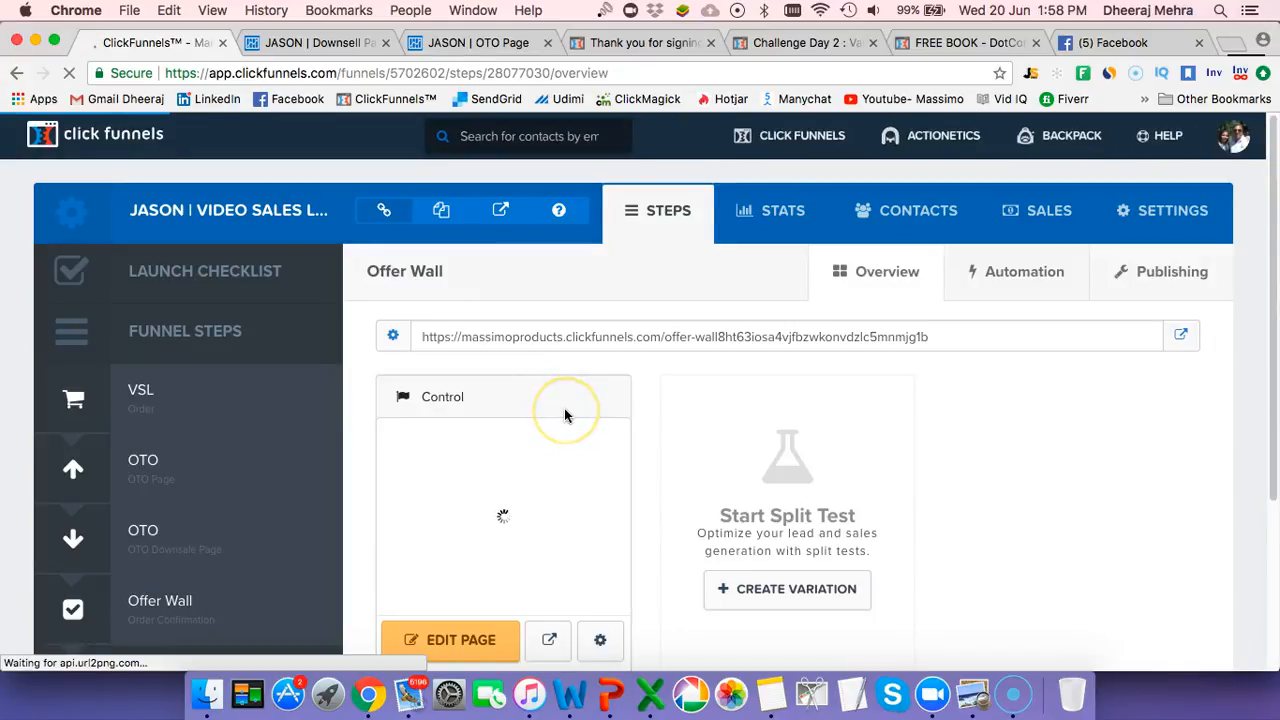
scroll(563, 418, down, 1)
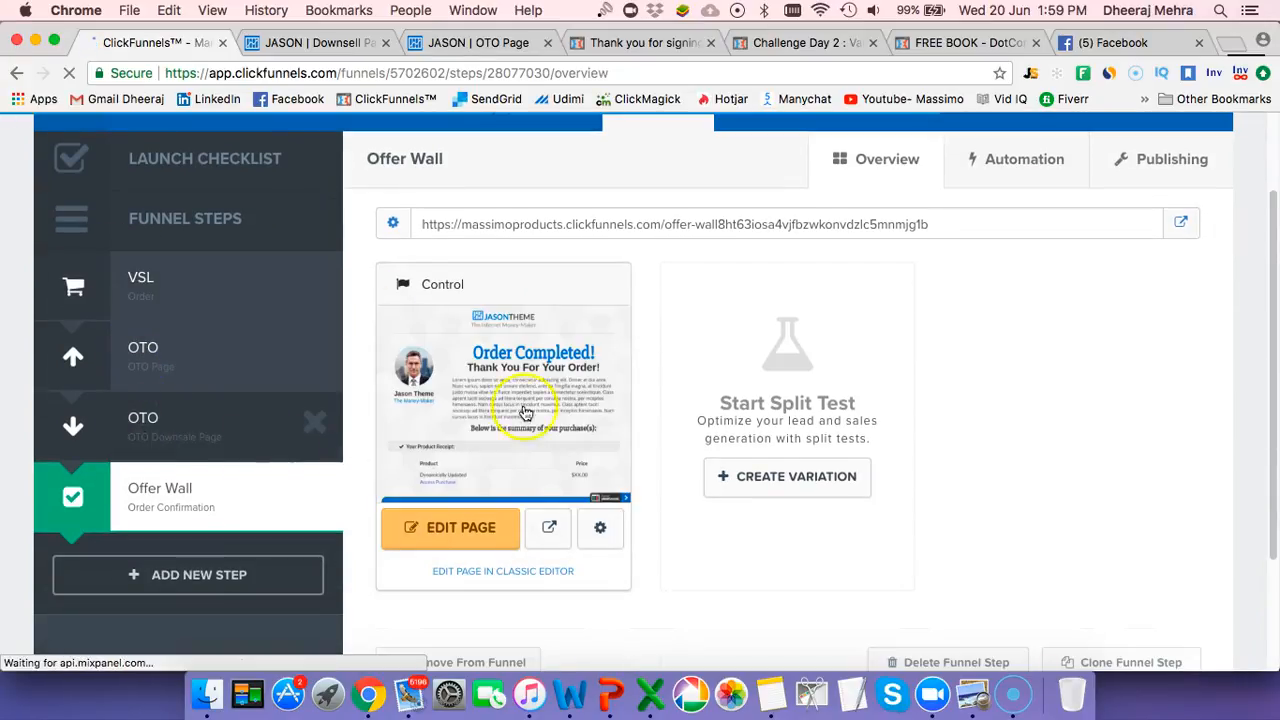
click(545, 532)
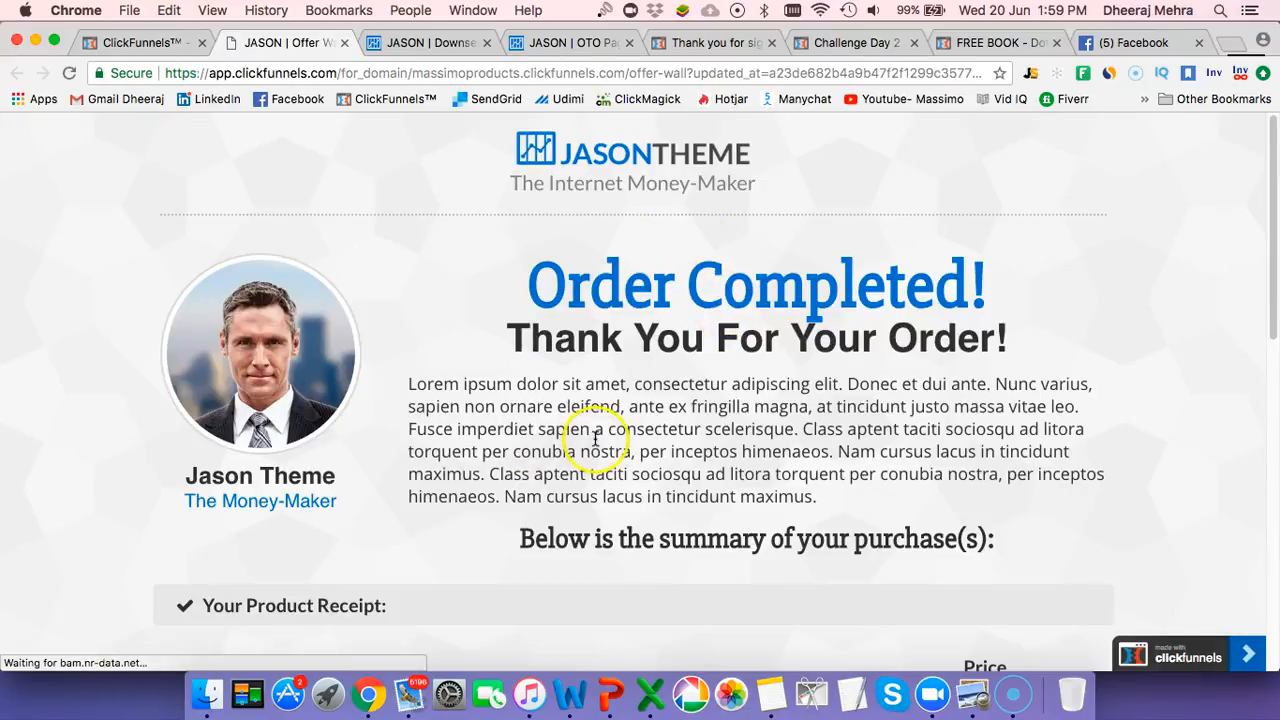
Examine the Offer Wall page's thank-you message, product receipt and additional product offers
scroll(594, 441, down, 5)
scroll(771, 449, down, 3)
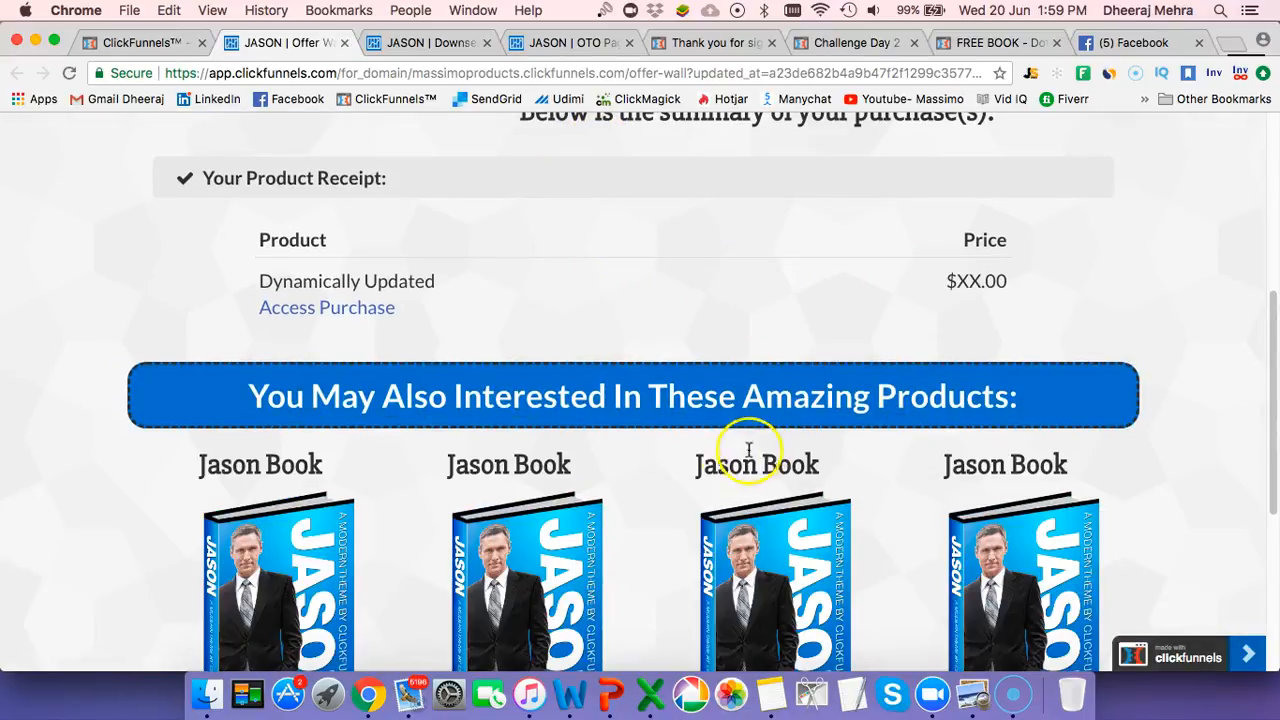
scroll(636, 457, down, 4)
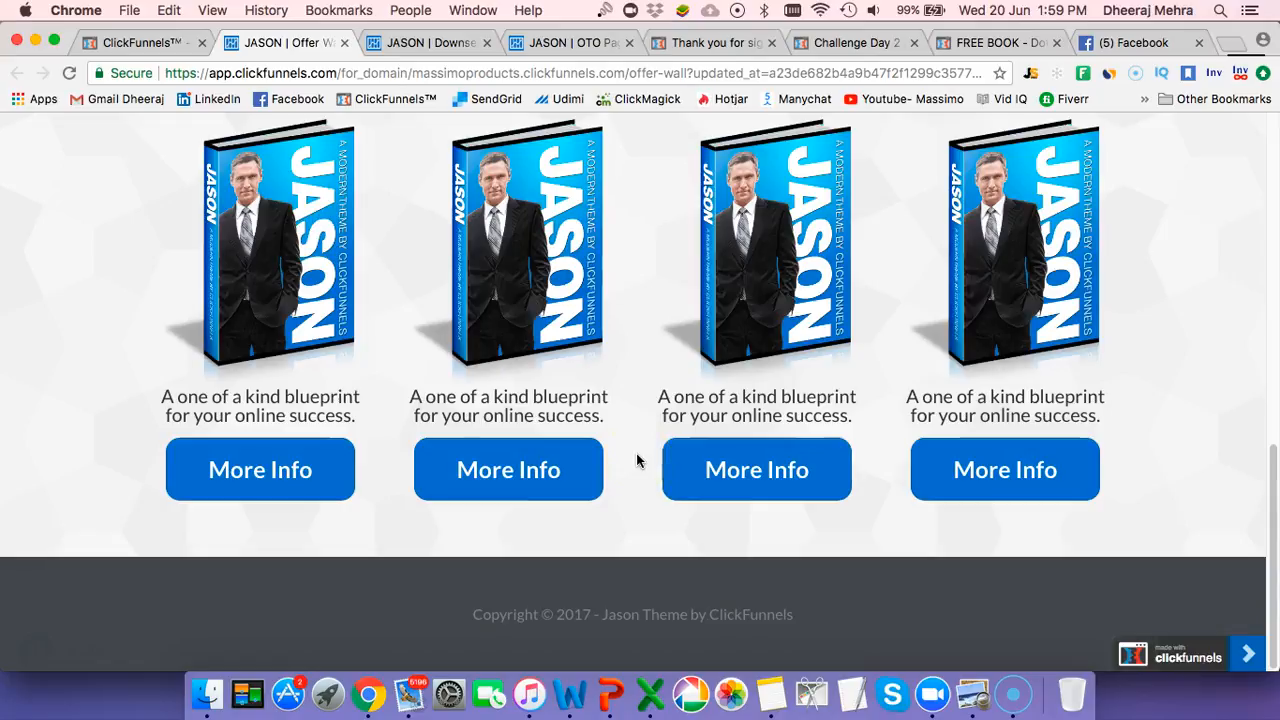
scroll(636, 453, up, 5)
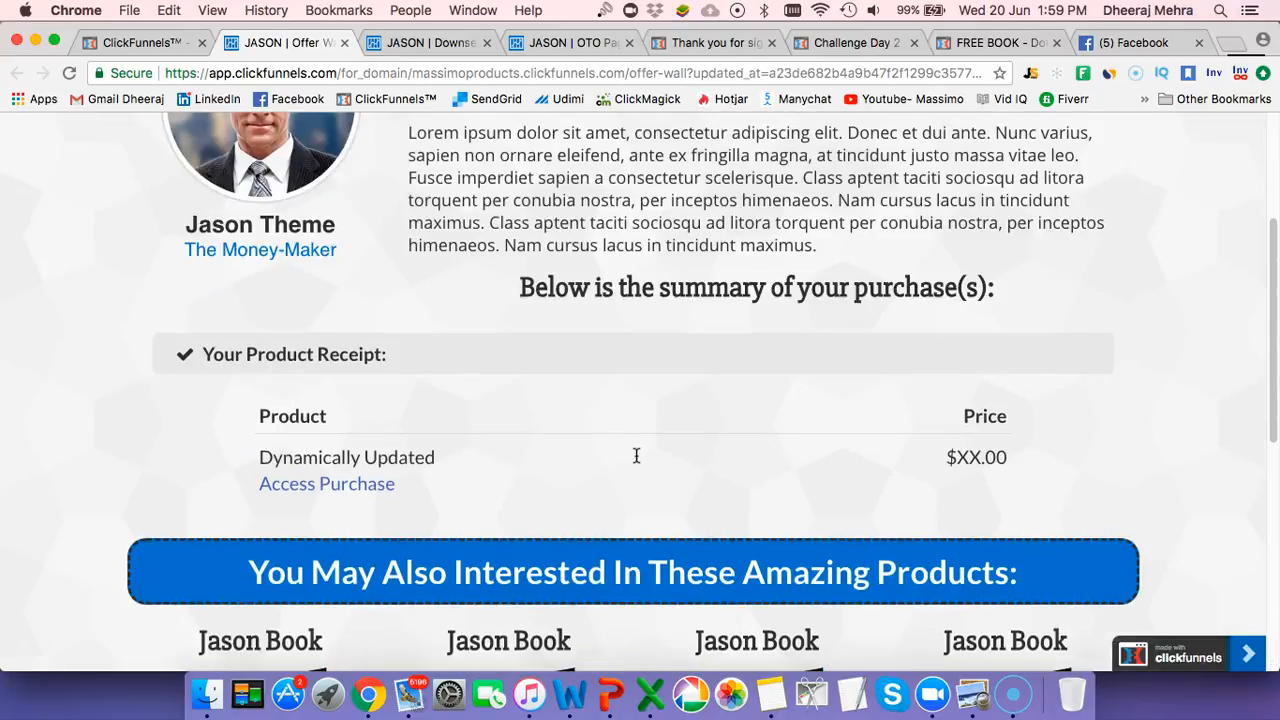
scroll(636, 455, up, 3)
scroll(634, 456, down, 4)
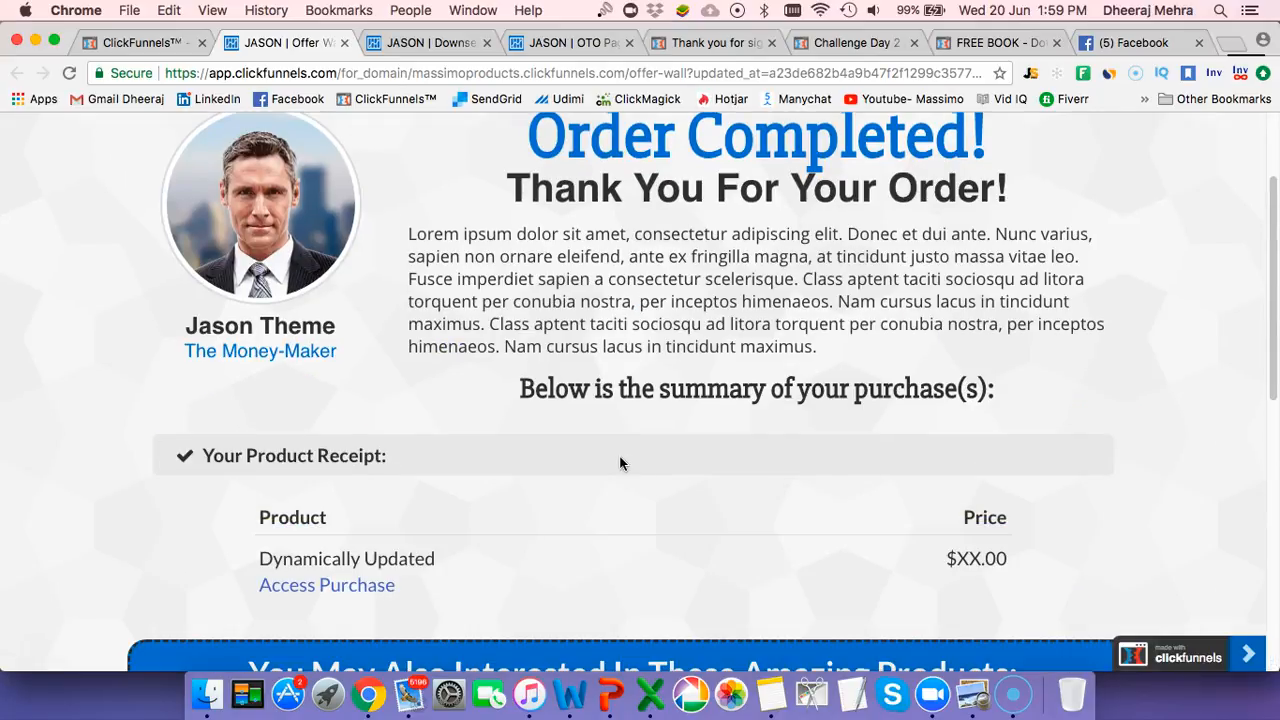
scroll(612, 465, down, 8)
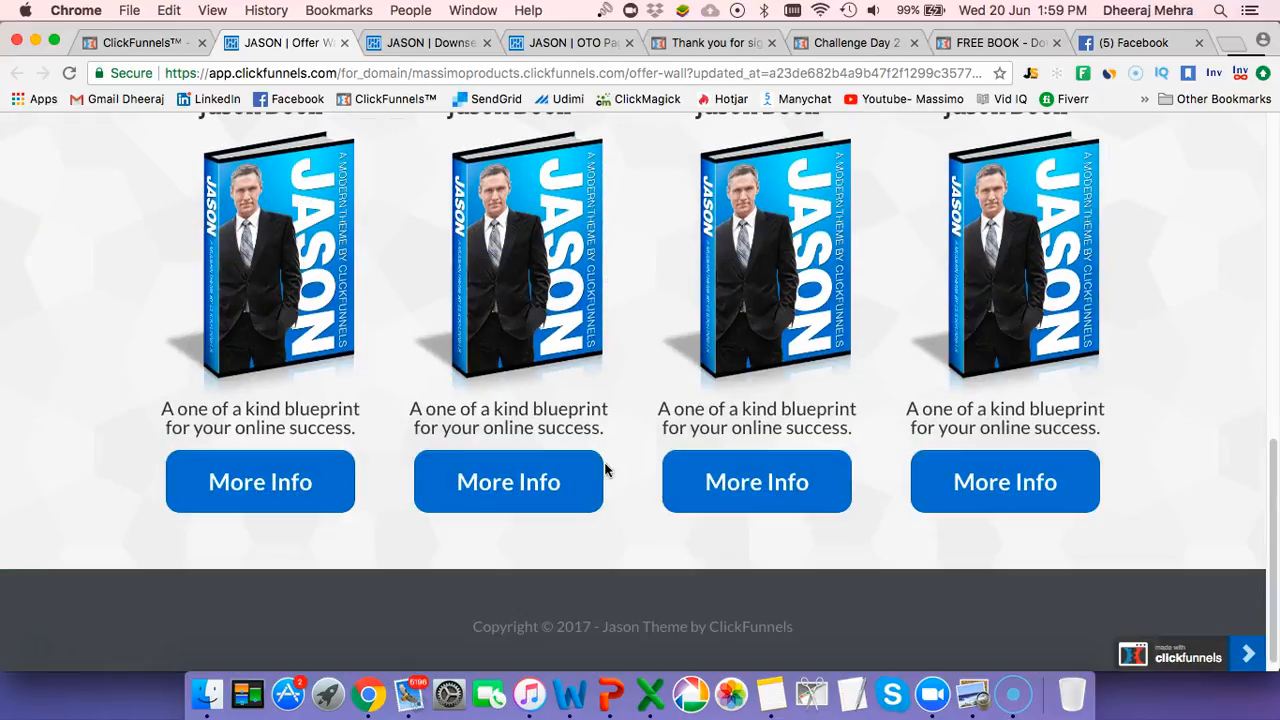
click(592, 462)
scroll(592, 462, up, 10)
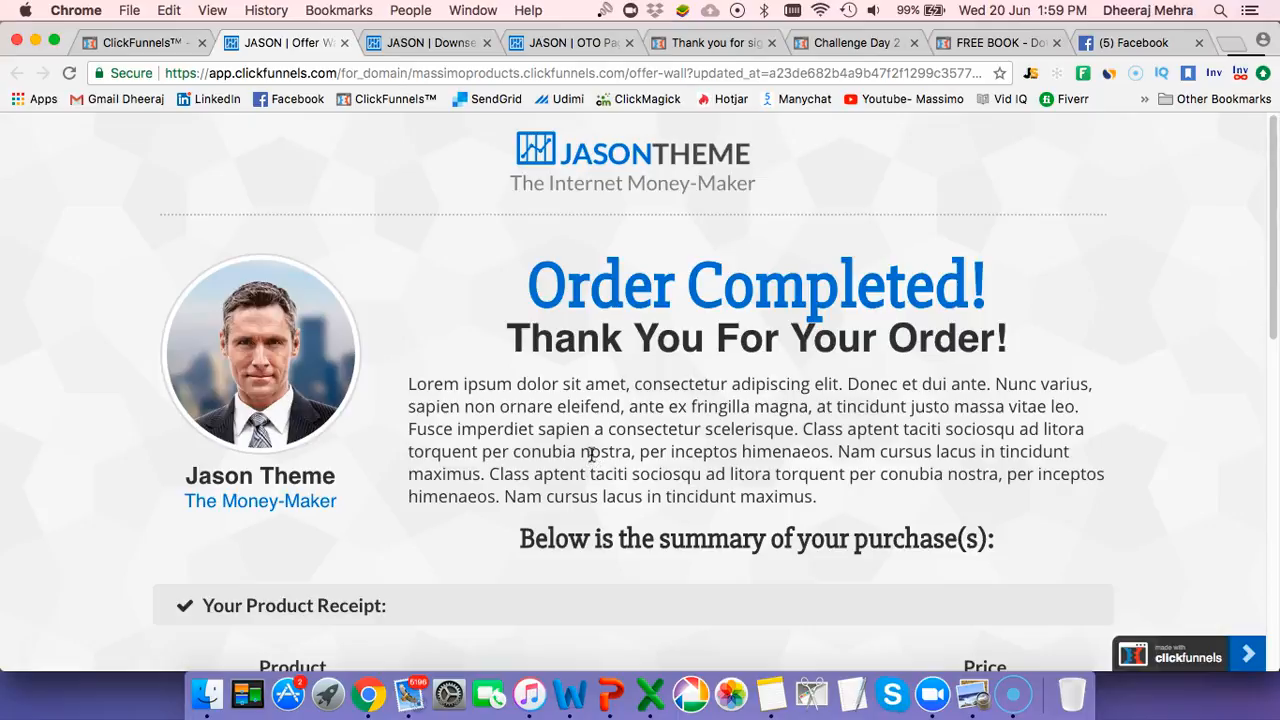
Close the Offer Wall preview and go back through the JASON funnel and template pages to the Cookbook's funnel type list
click(343, 43)
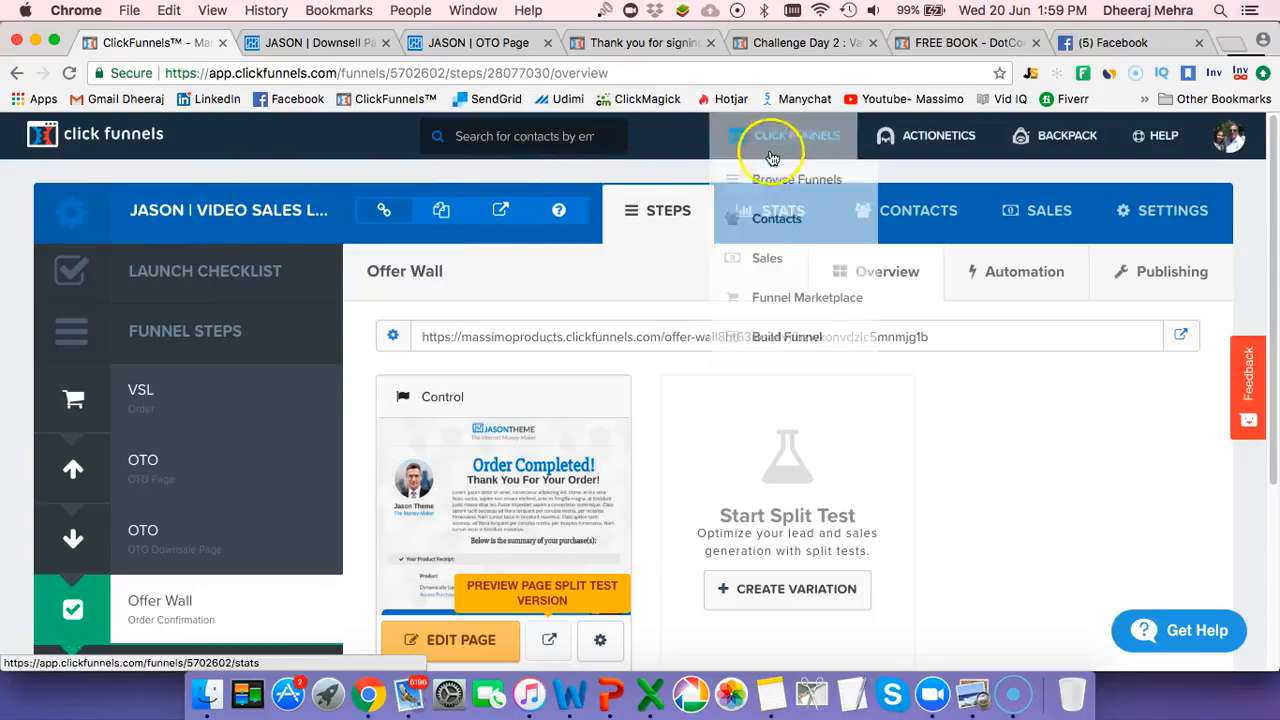
click(16, 73)
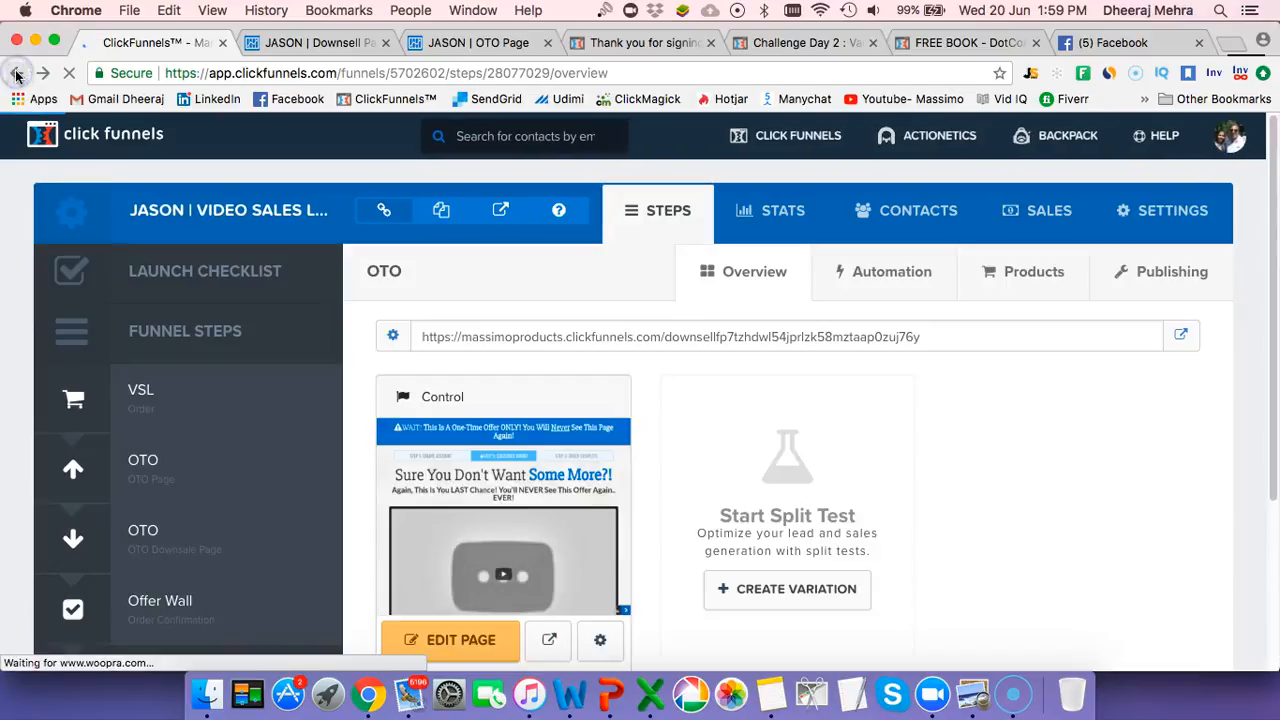
click(16, 73)
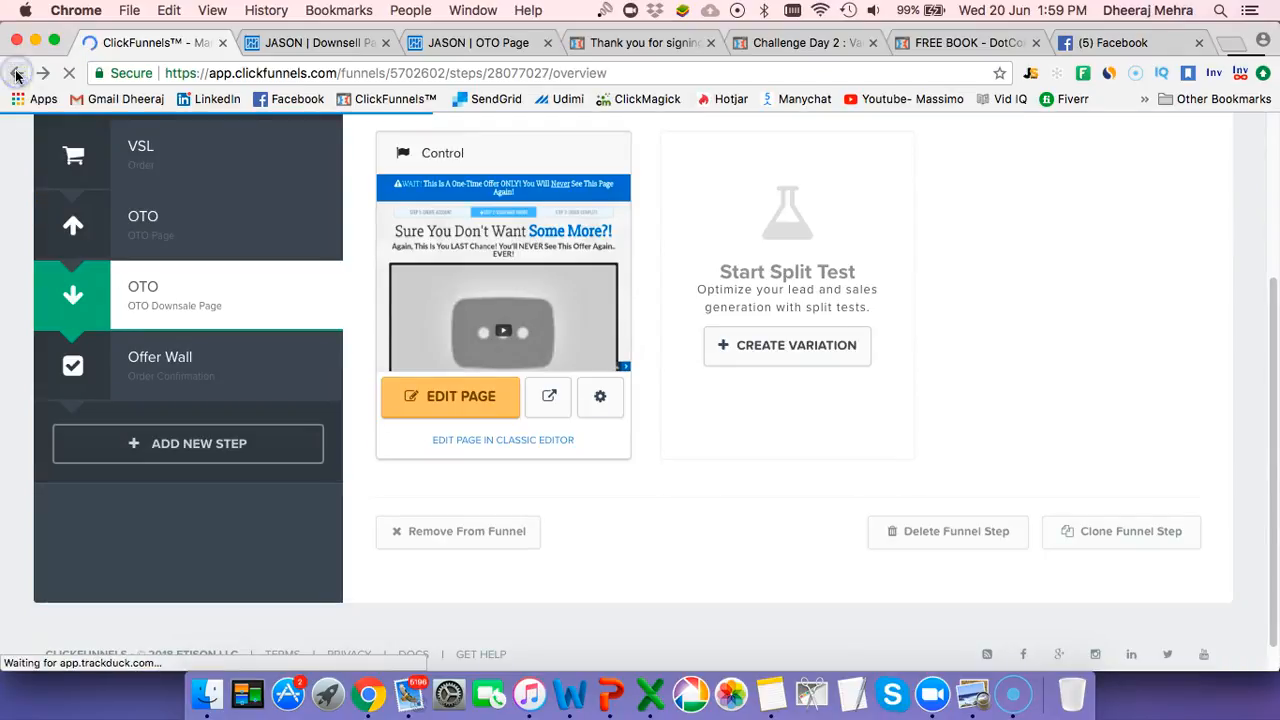
click(16, 73)
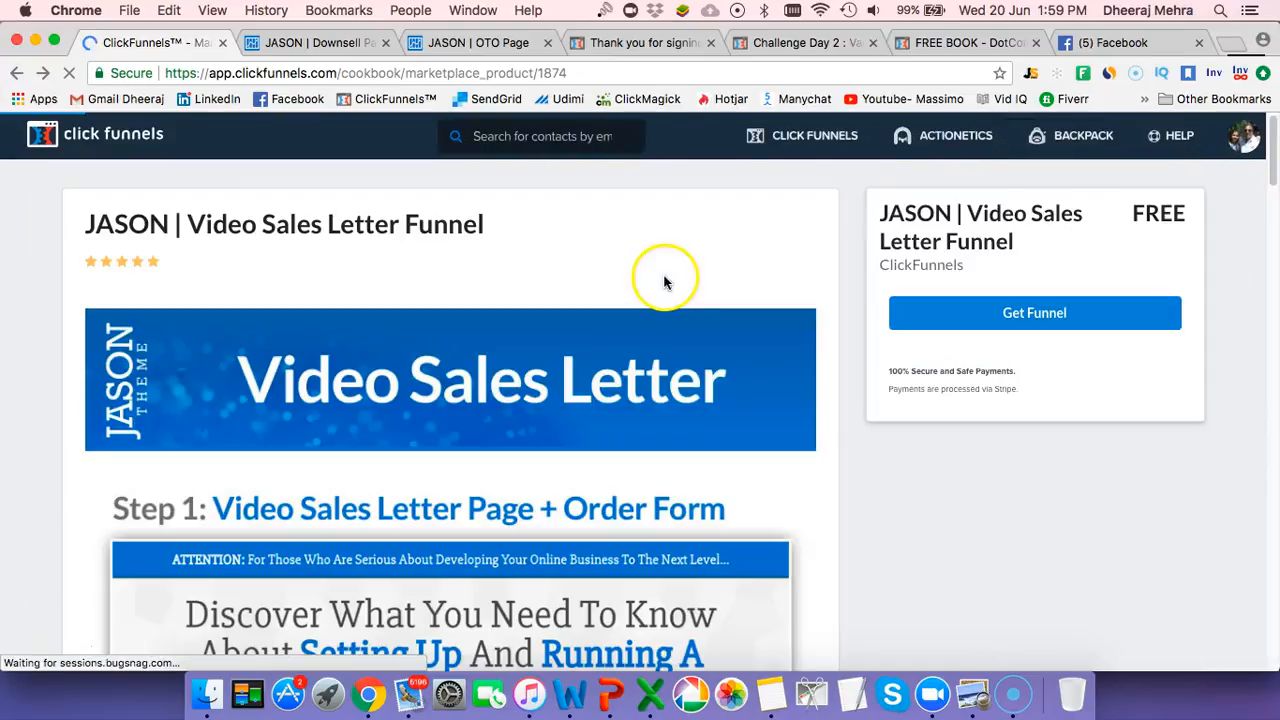
click(17, 73)
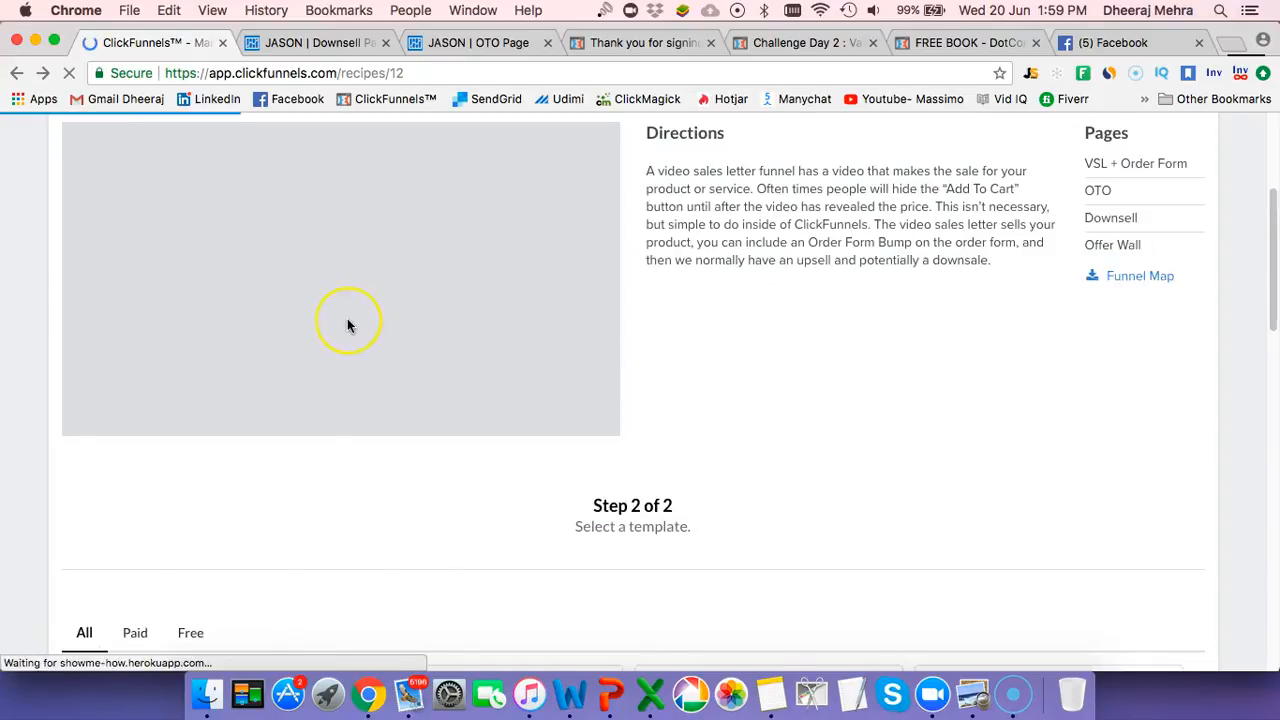
scroll(347, 318, down, 2)
scroll(347, 325, up, 3)
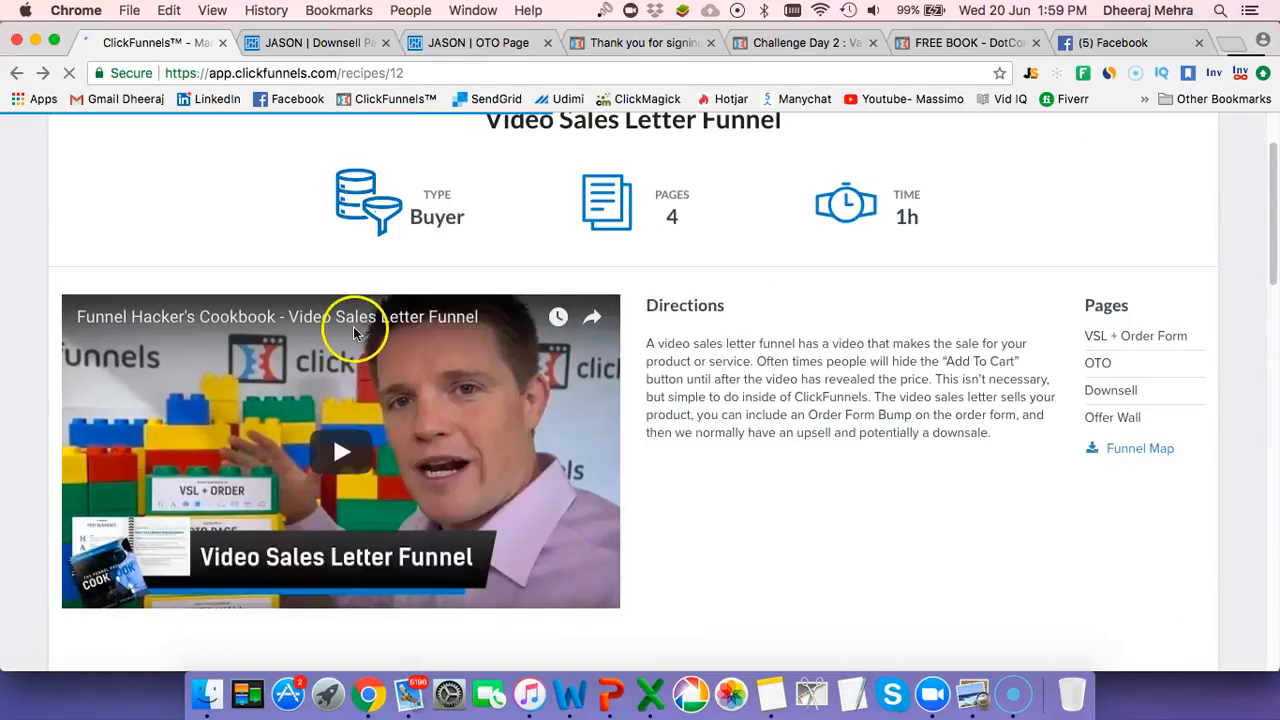
click(17, 82)
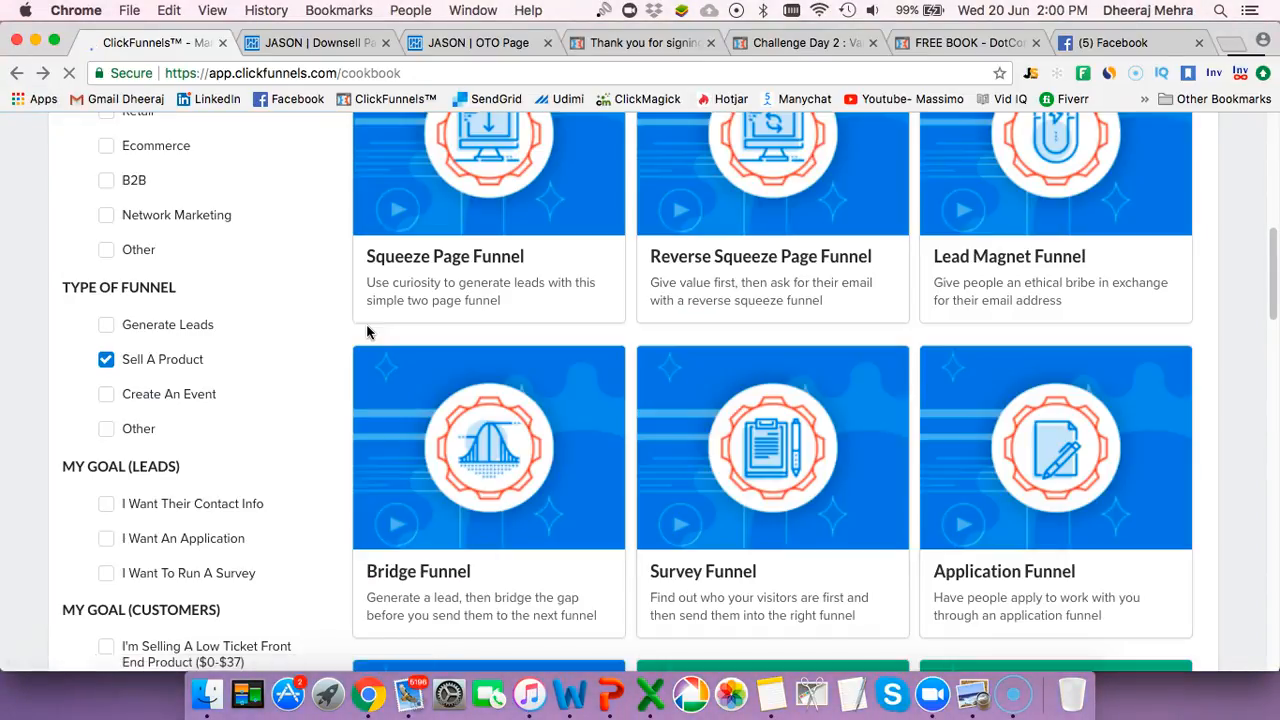
Select the Storefront Funnel type from the Cookbook
click(810, 405)
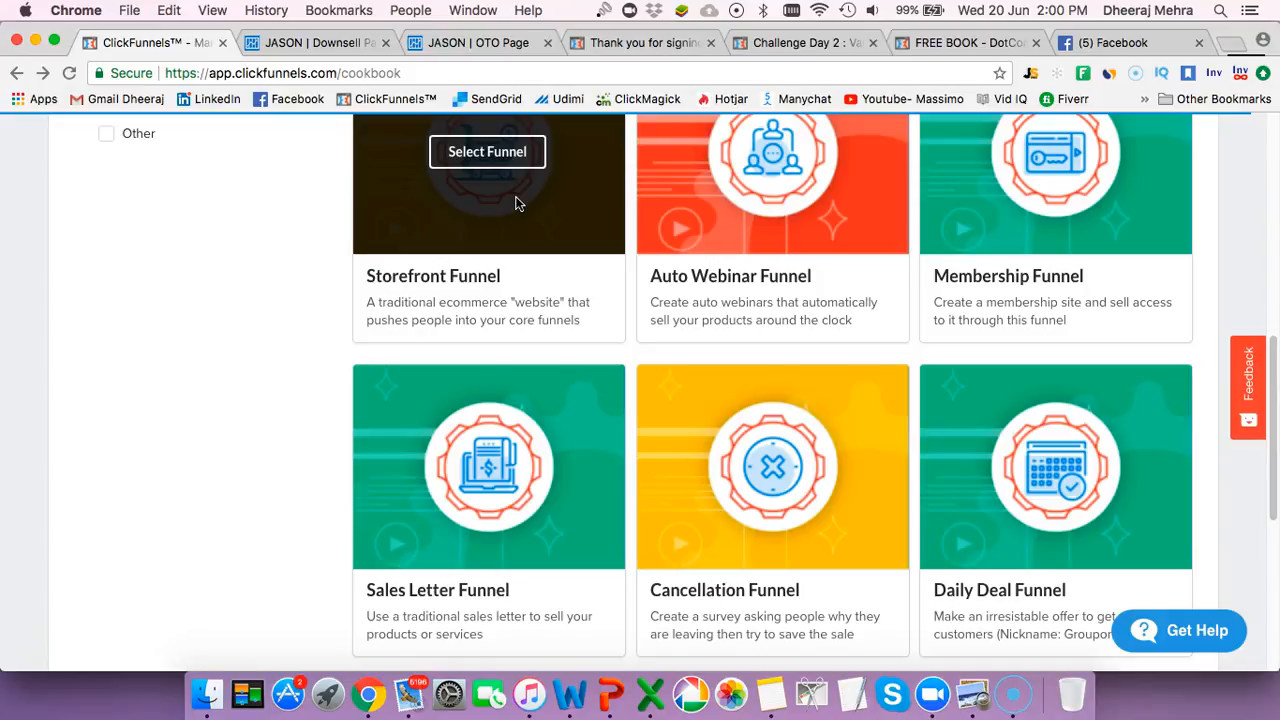
click(508, 158)
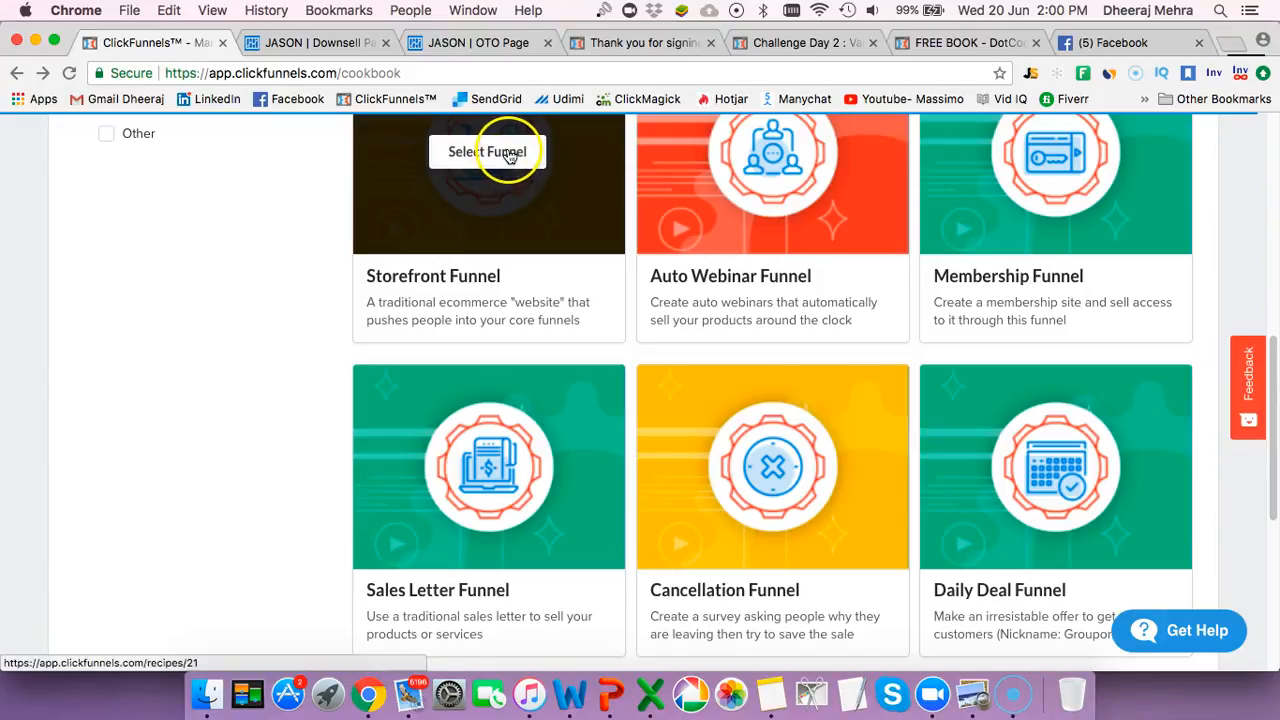
click(510, 156)
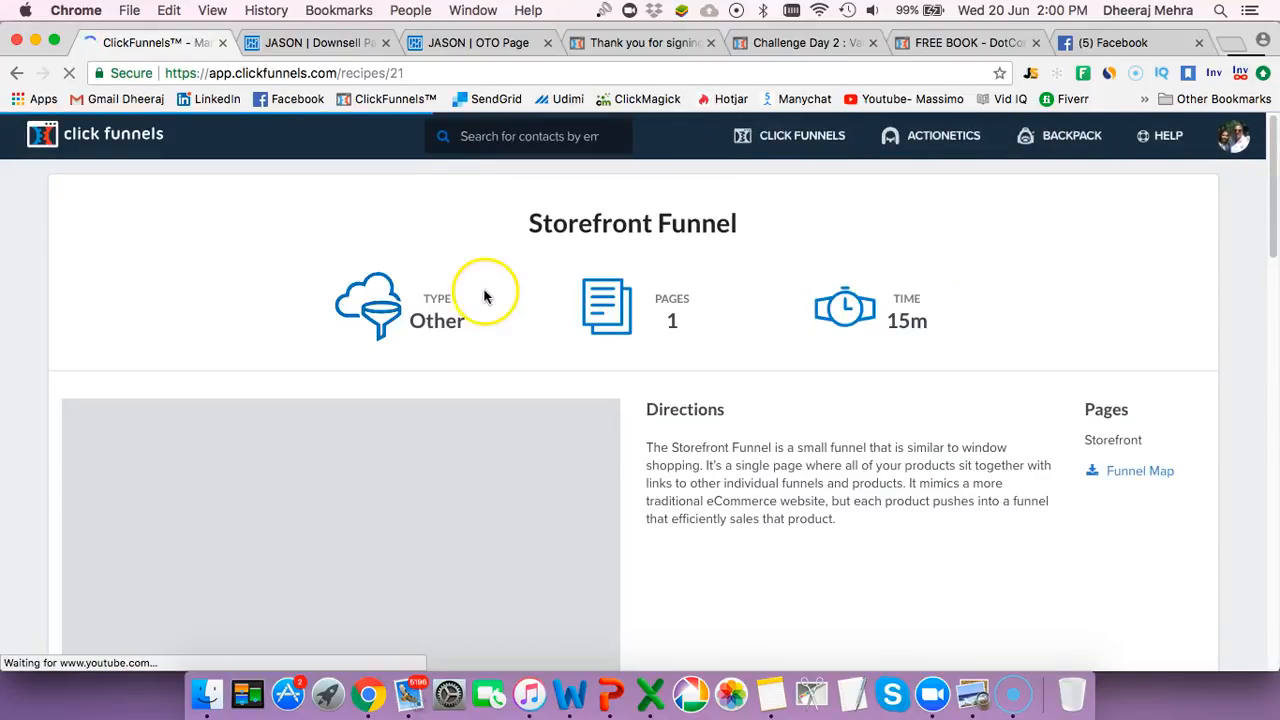
Browse the storefront templates and open the free BREEZE | Storefront Funnel template
scroll(485, 300, down, 3)
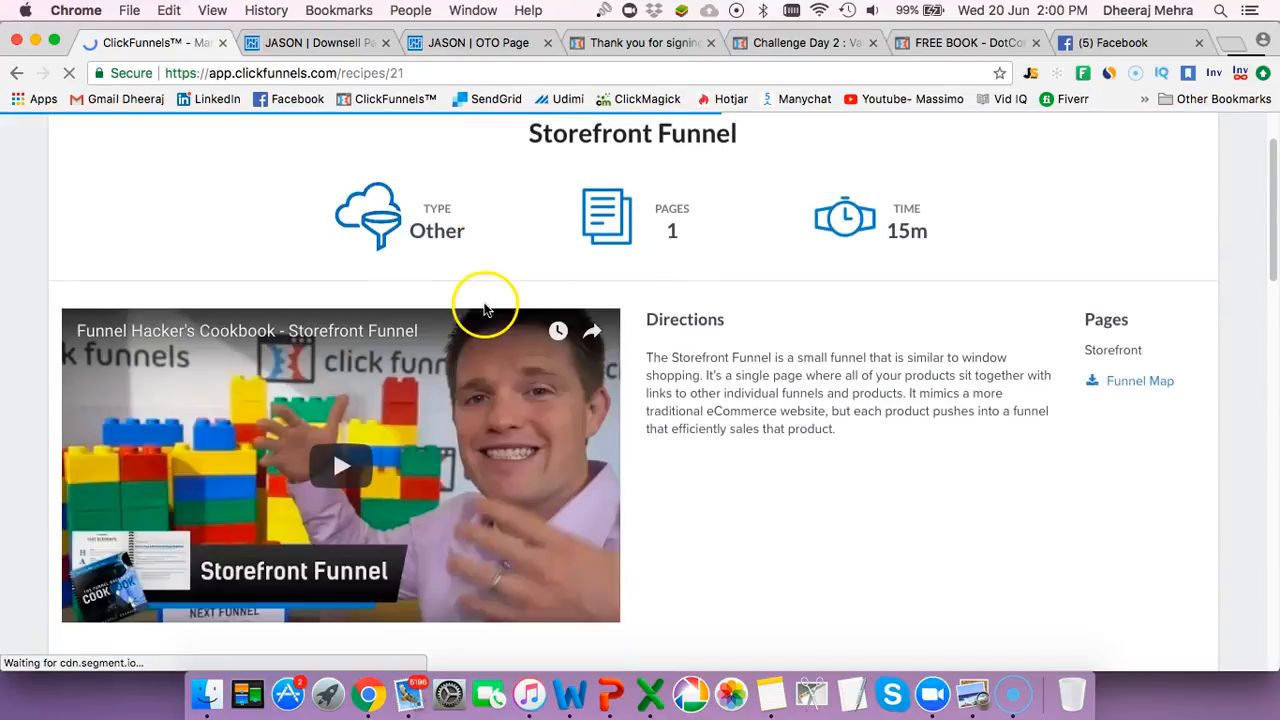
scroll(488, 340, down, 5)
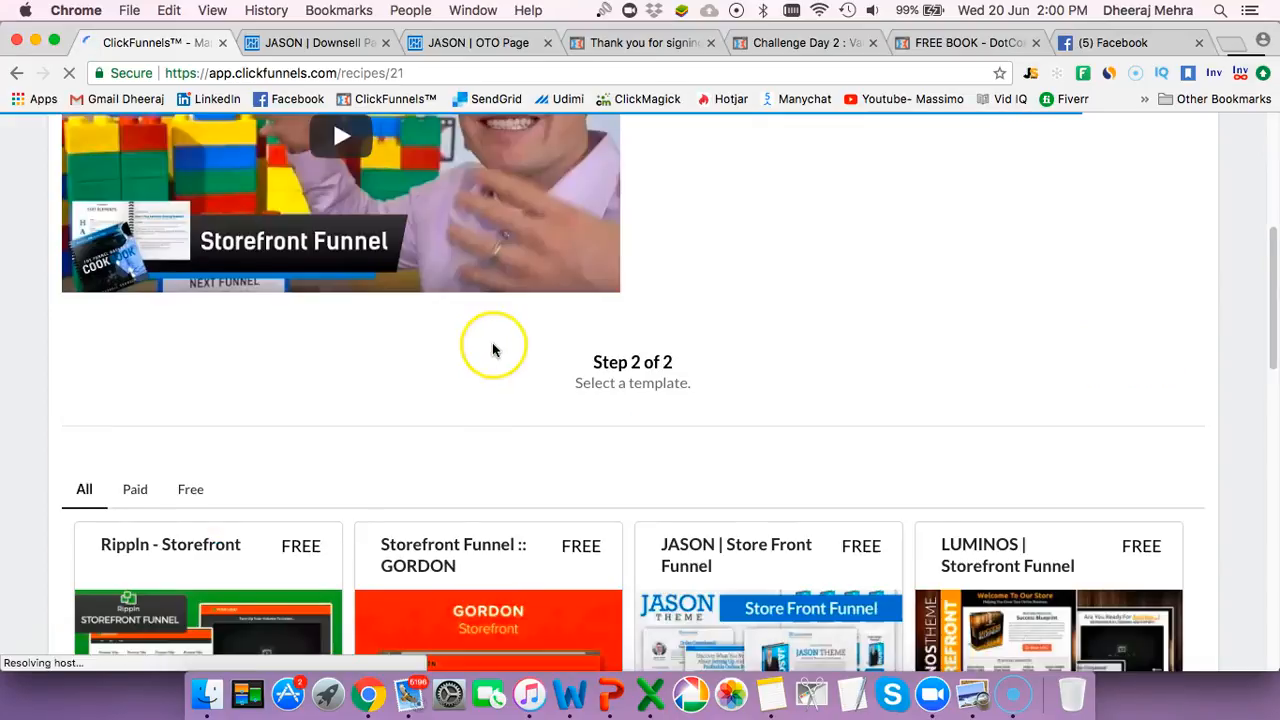
scroll(493, 349, down, 3)
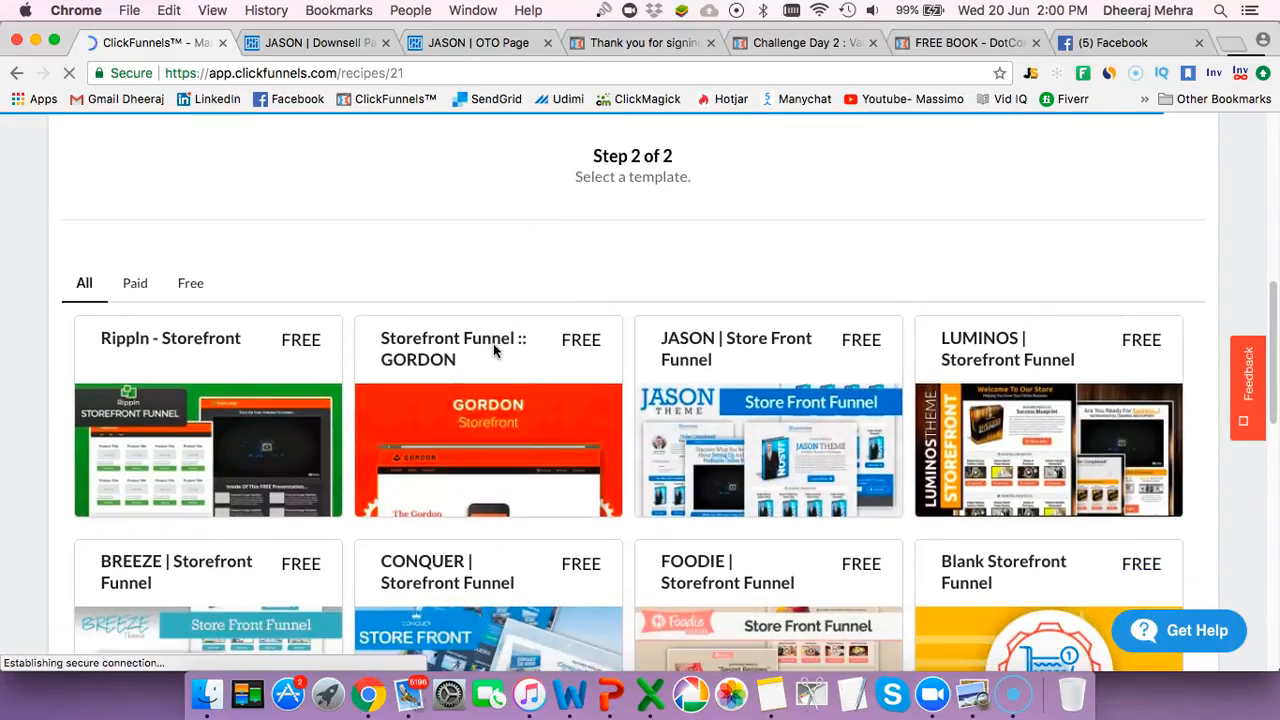
scroll(493, 343, down, 1)
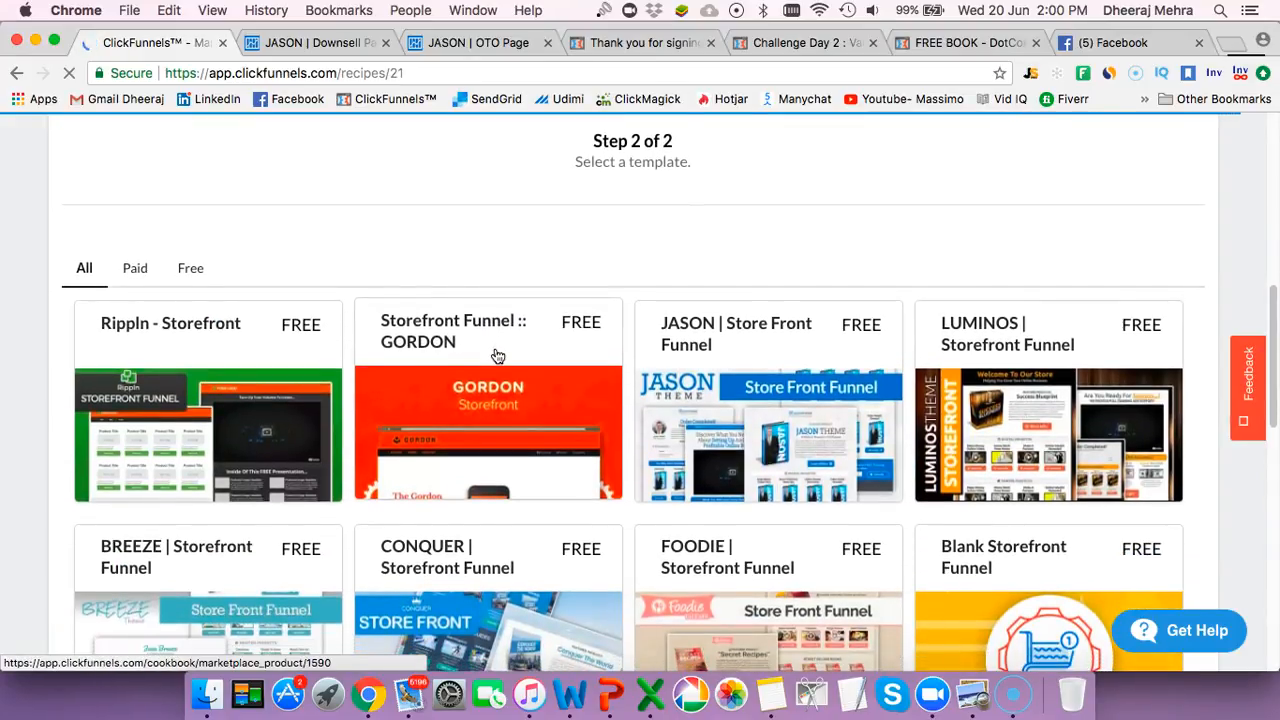
scroll(497, 356, down, 2)
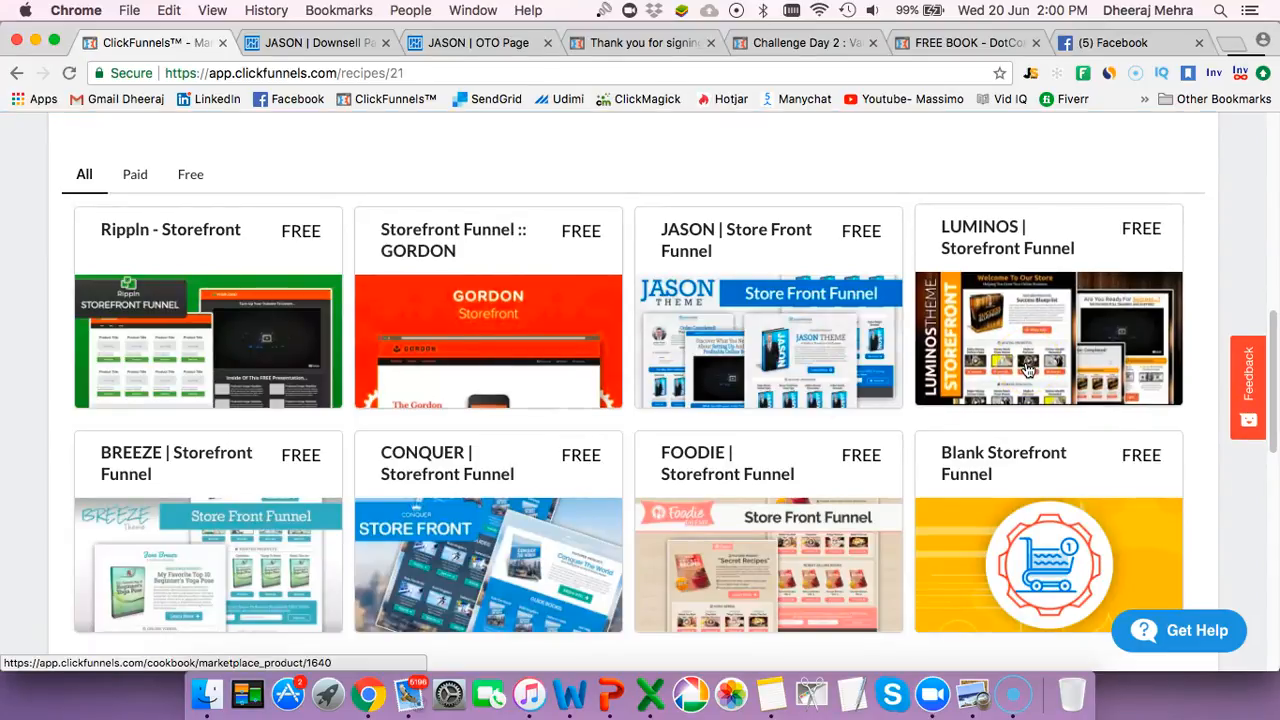
scroll(1028, 370, down, 1)
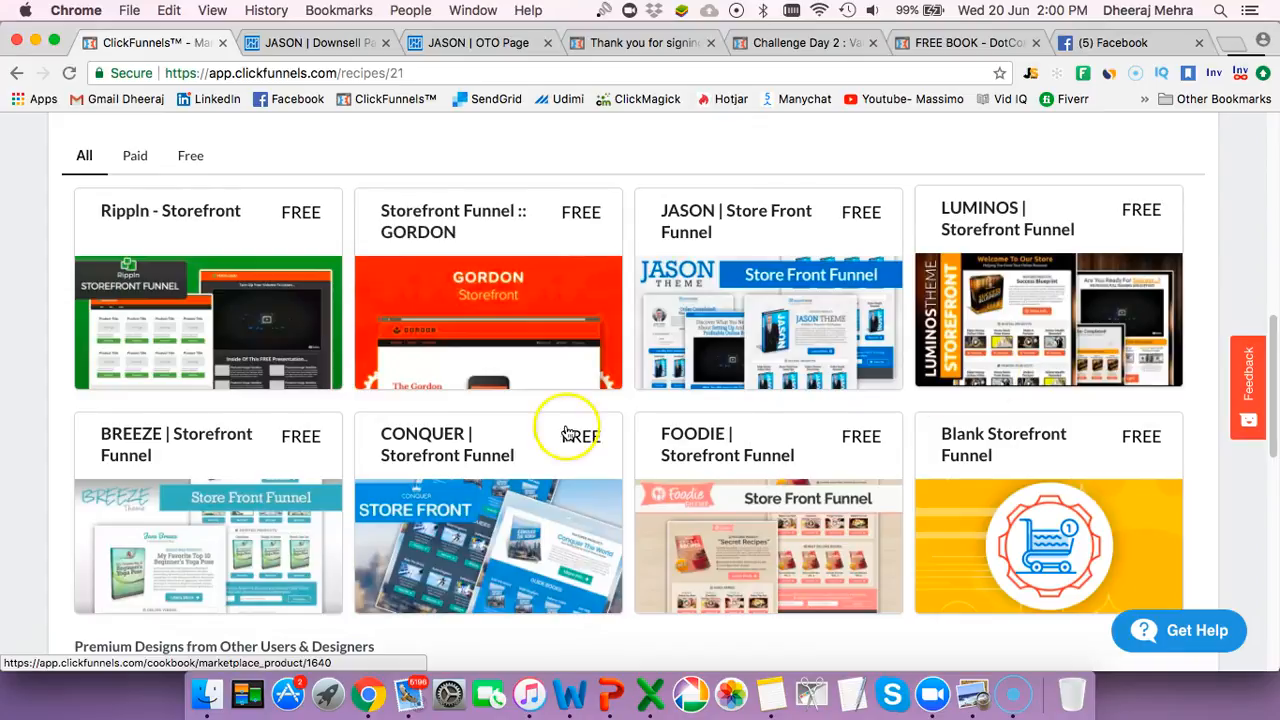
click(283, 507)
Examine the BREEZE store front page, covering its featured product, online videos, printed products and subscription form
scroll(272, 510, down, 2)
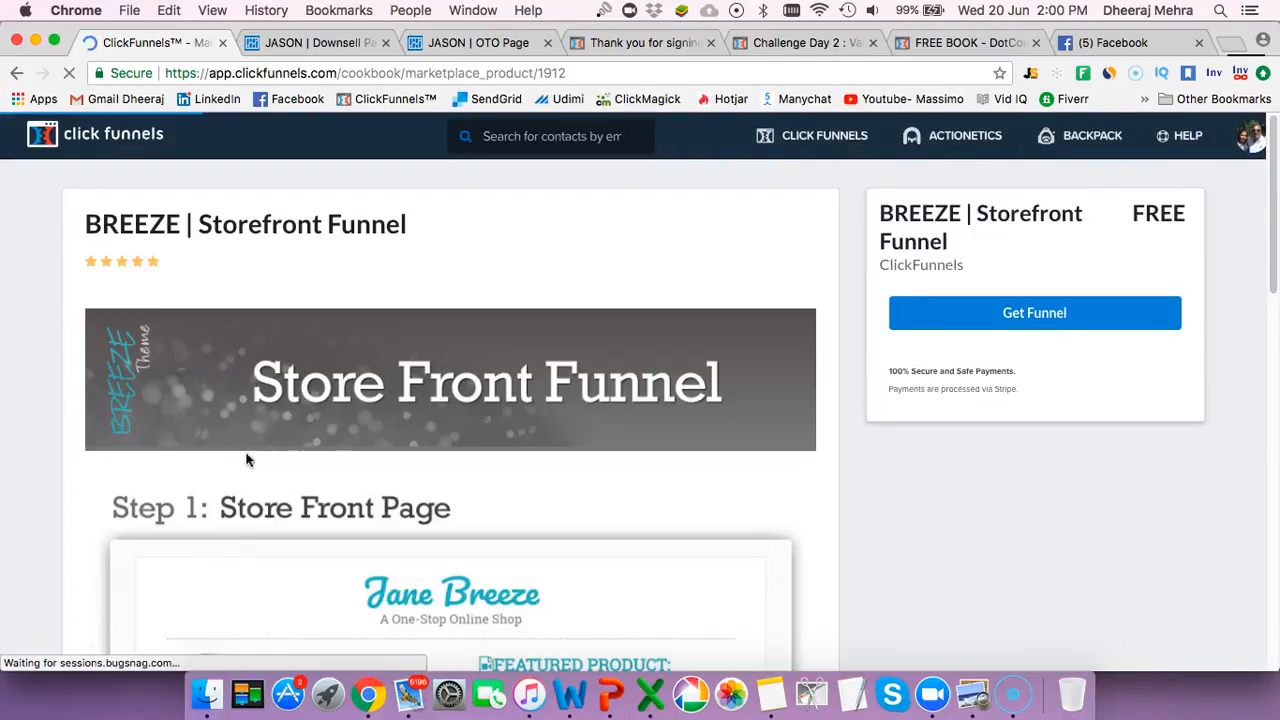
click(310, 439)
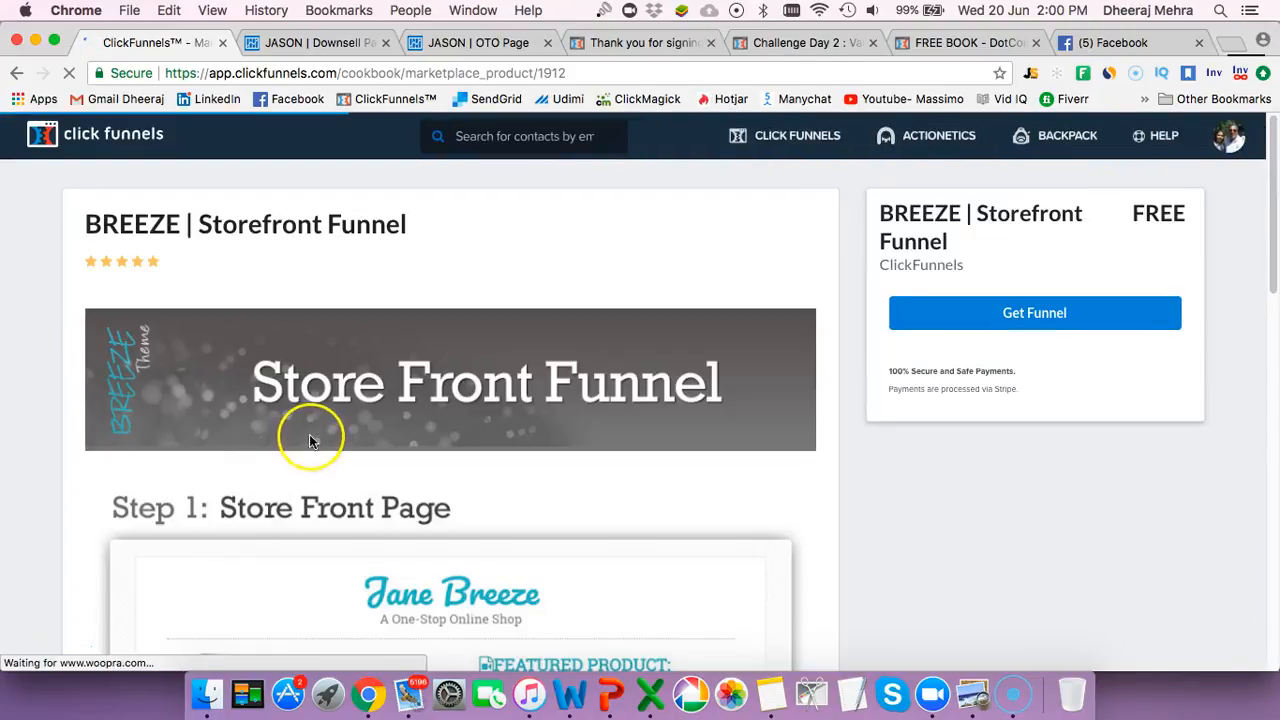
scroll(315, 427, down, 5)
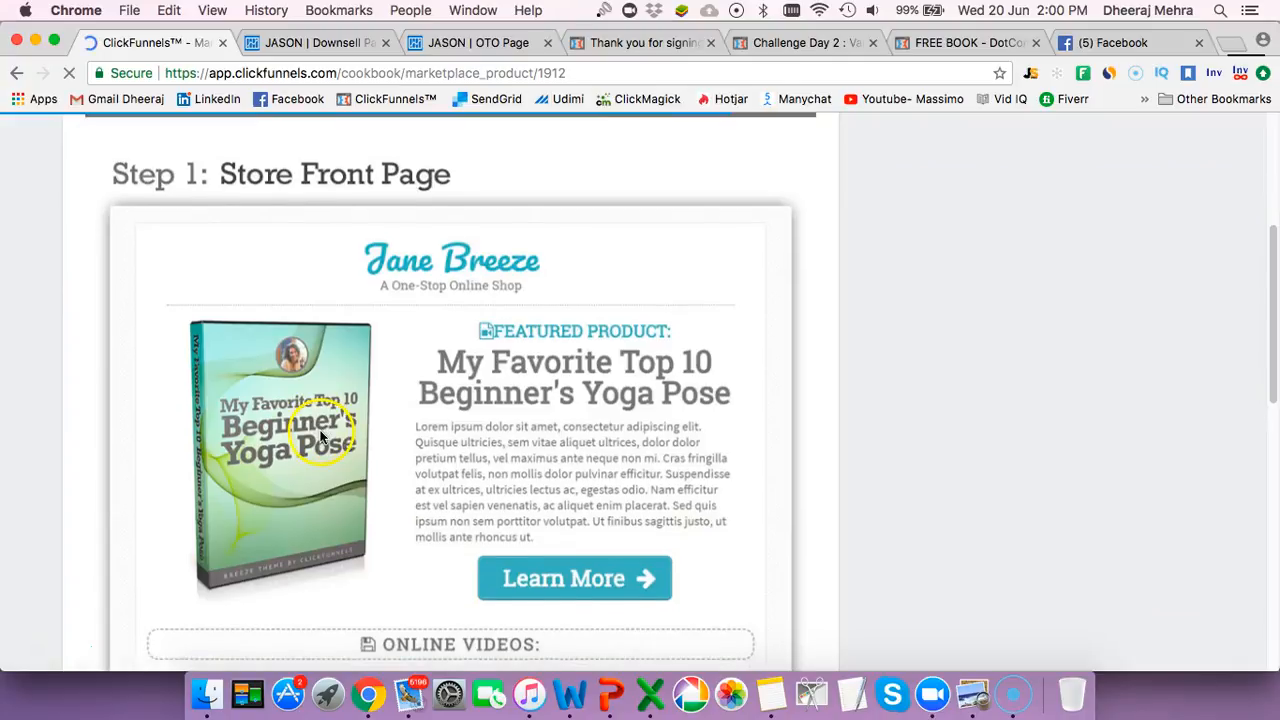
scroll(322, 431, down, 7)
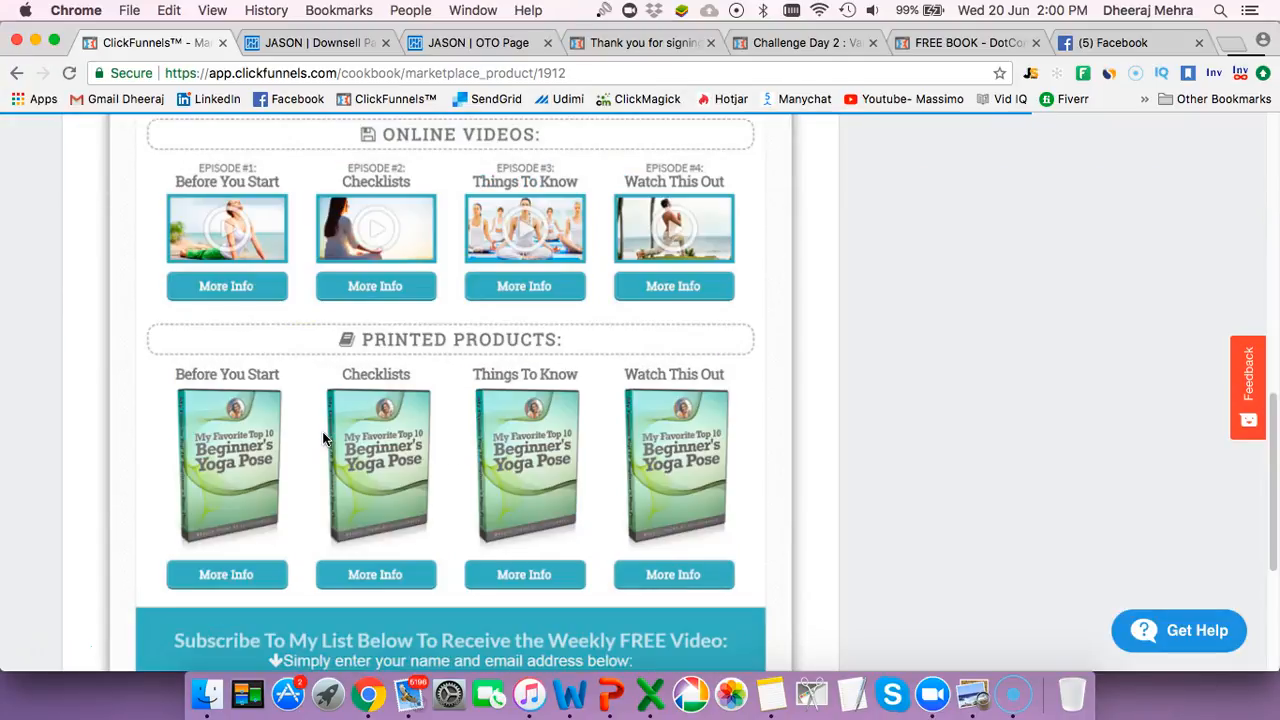
scroll(322, 431, up, 3)
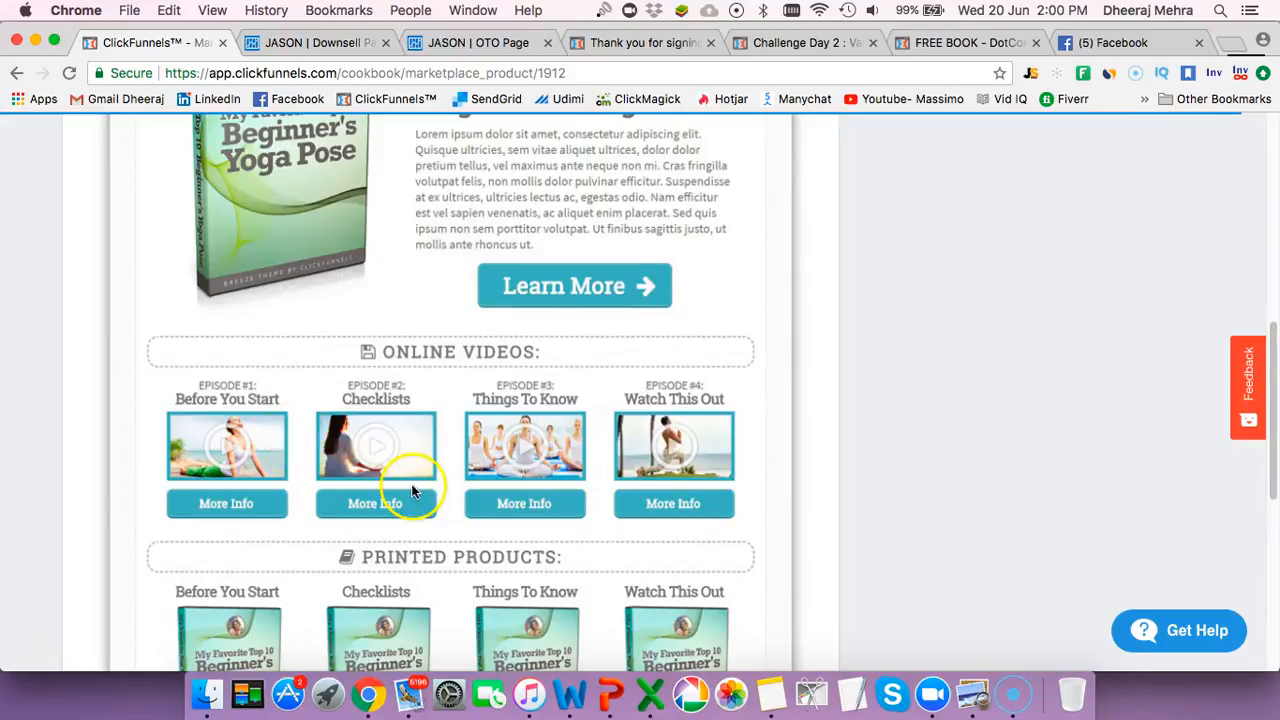
scroll(412, 490, down, 2)
scroll(549, 493, down, 3)
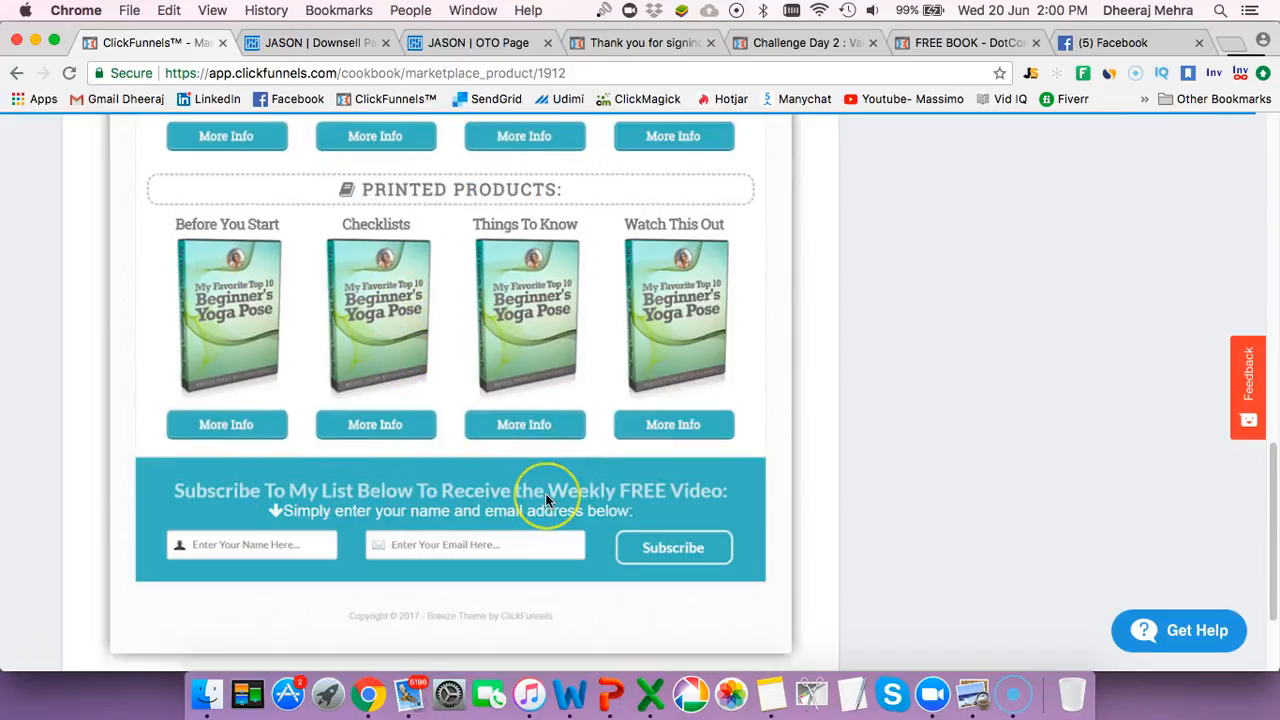
scroll(545, 495, down, 2)
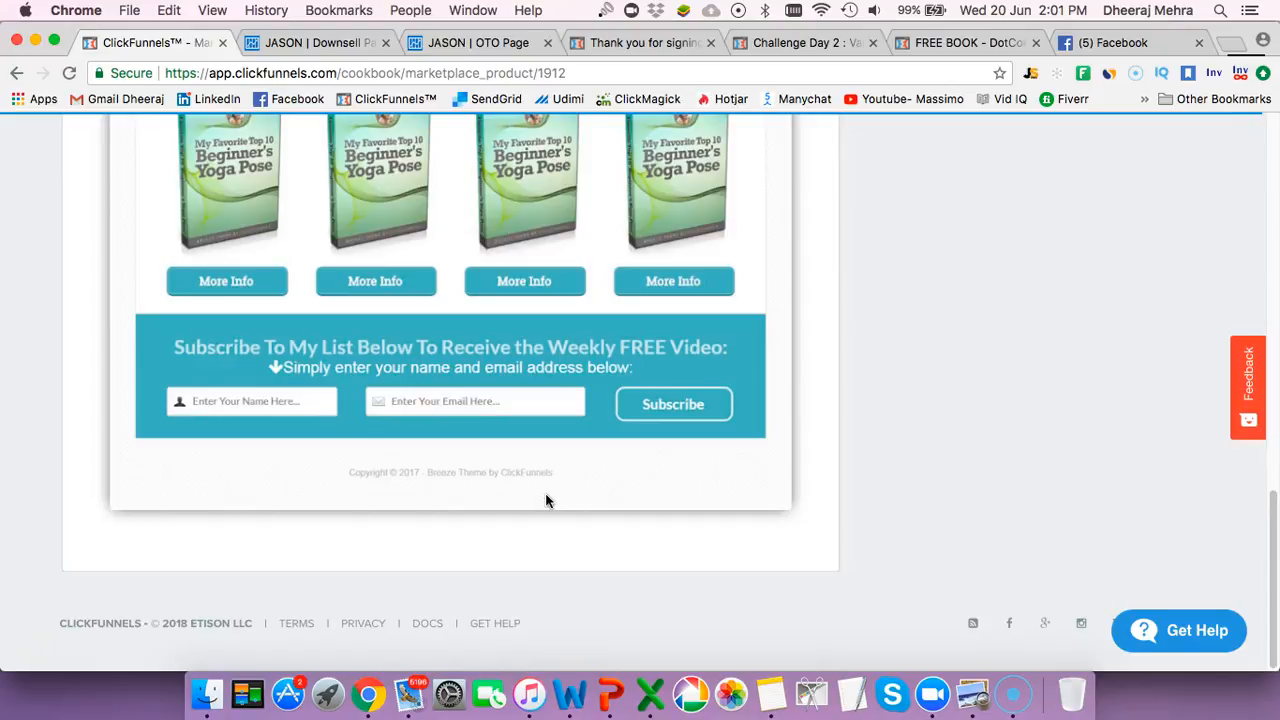
scroll(545, 495, up, 10)
scroll(545, 495, up, 5)
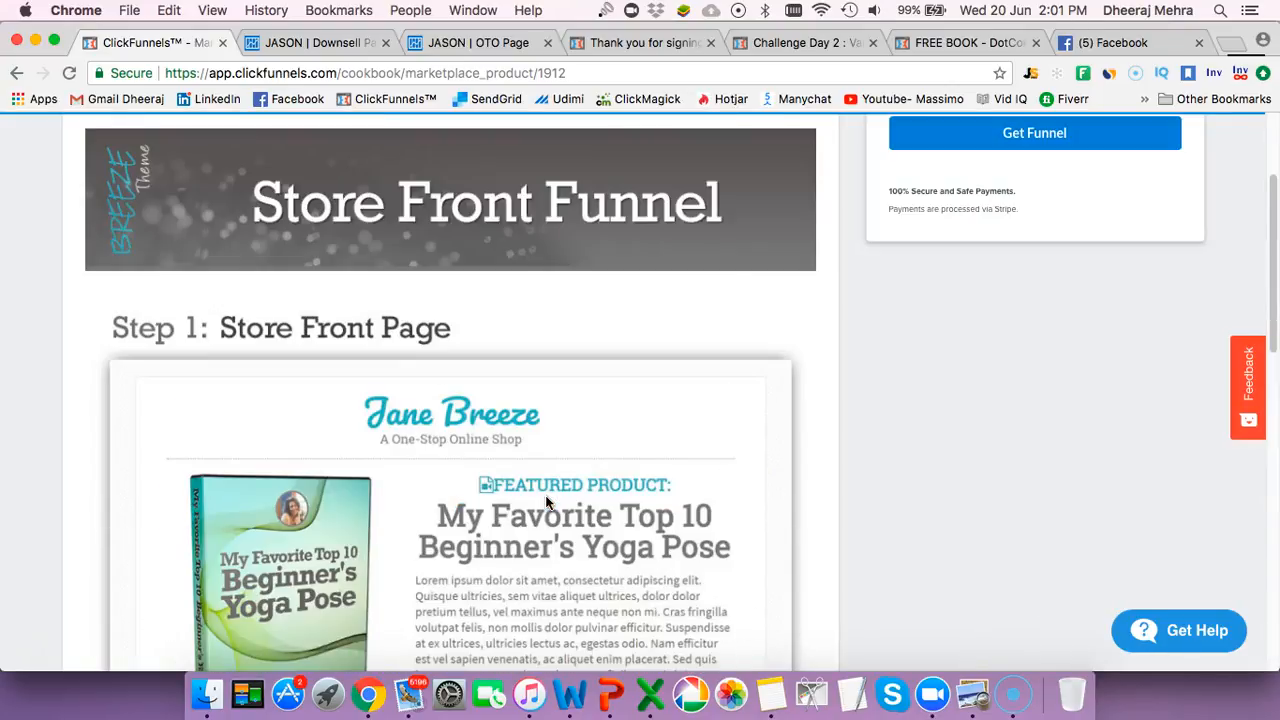
scroll(545, 495, up, 3)
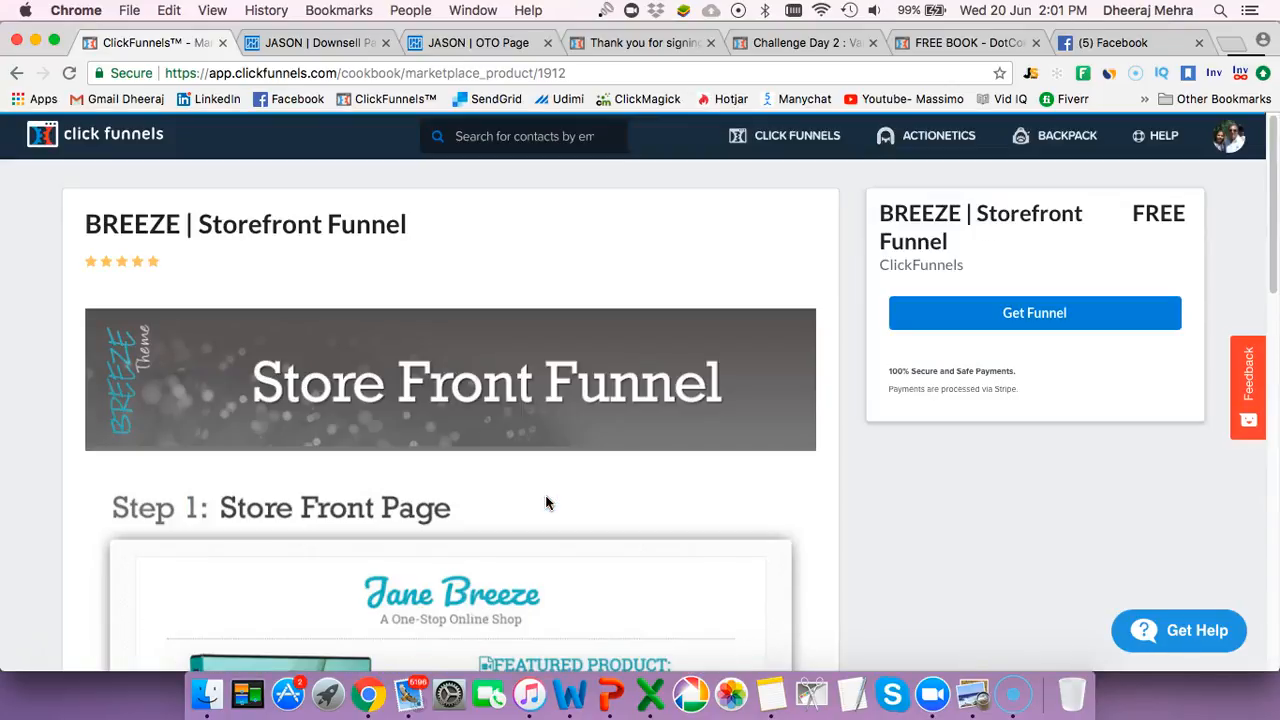
Return to the storefront templates, open JASON | Store Front Funnel, and look through its digital products, printed products and subscription form
click(16, 73)
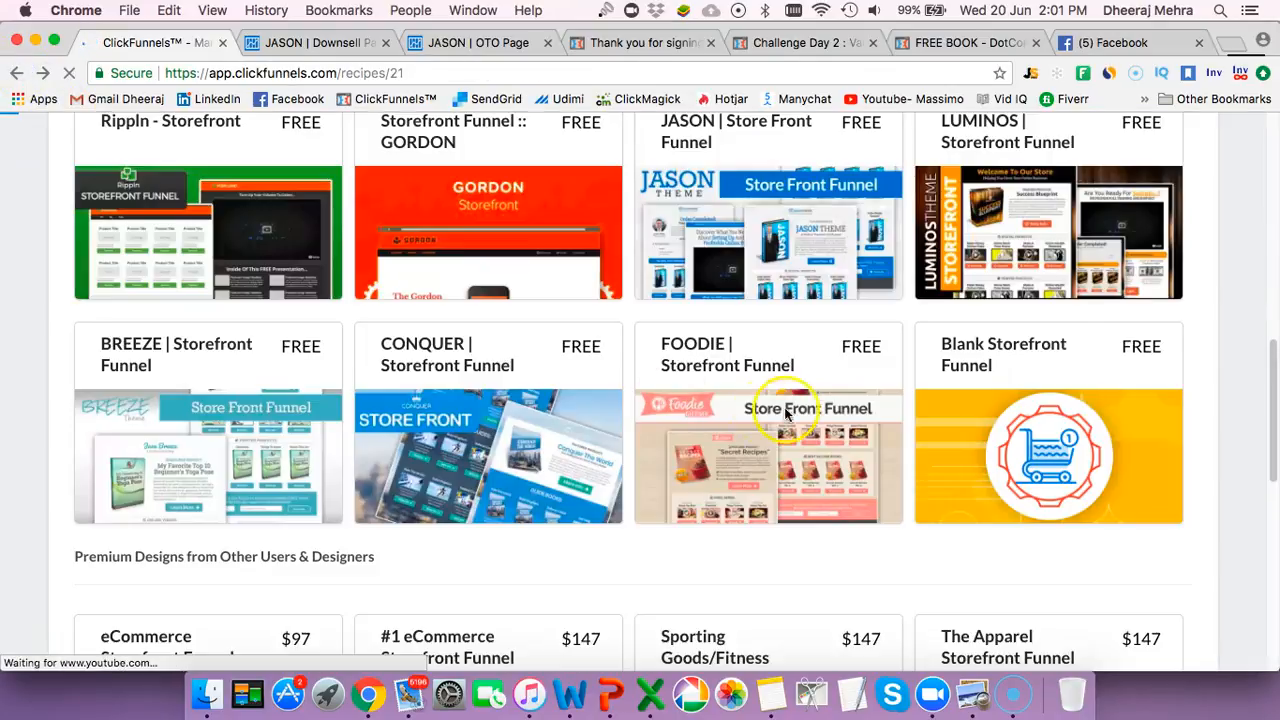
click(812, 380)
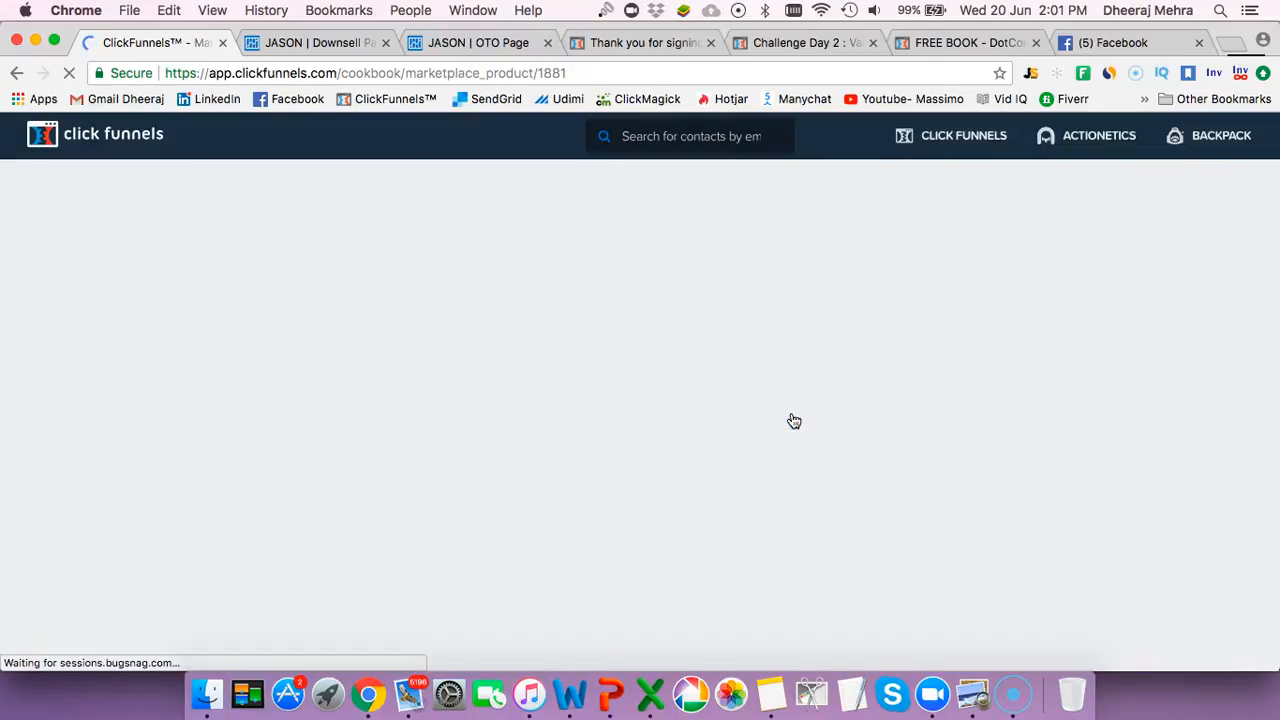
scroll(474, 385, down, 10)
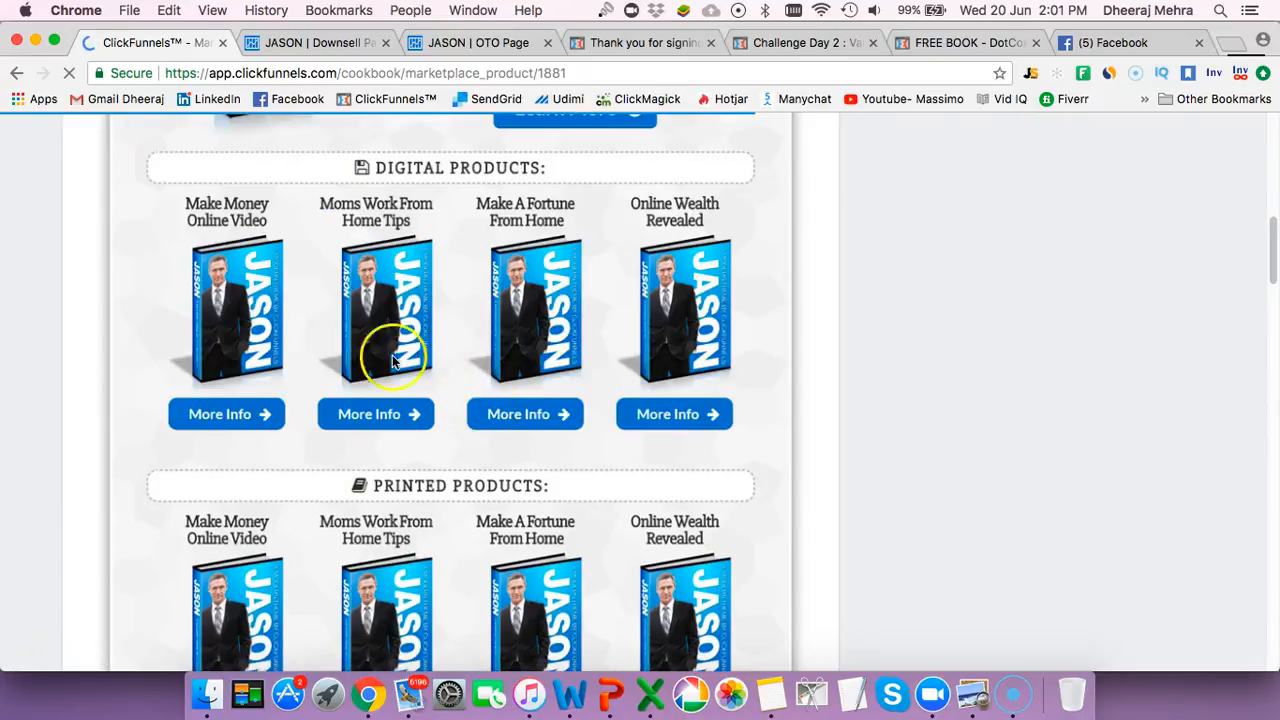
scroll(471, 352, down, 5)
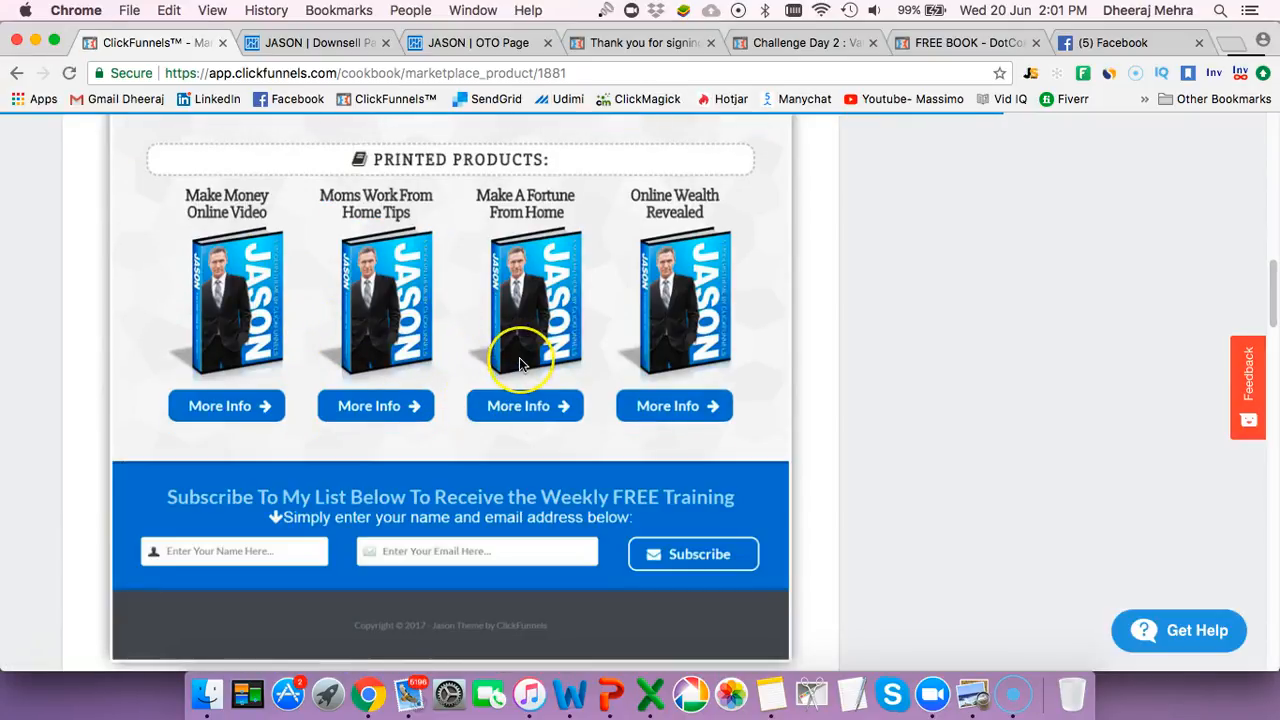
scroll(519, 357, up, 15)
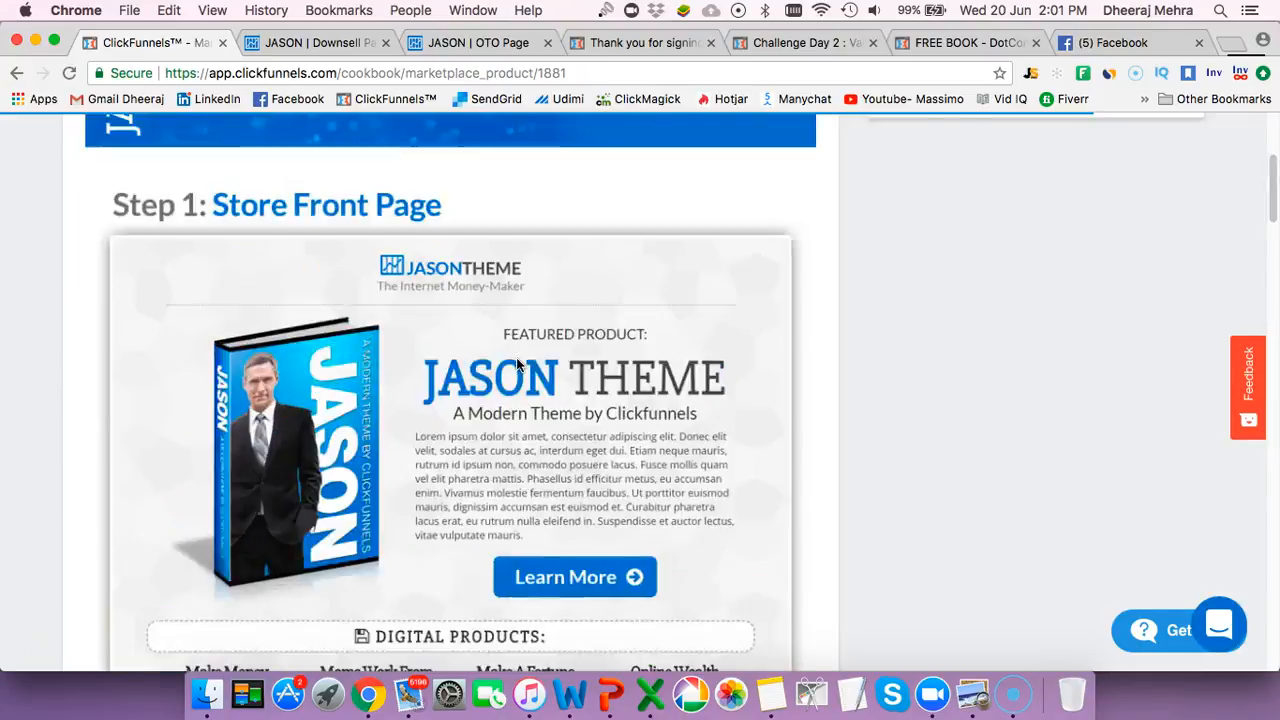
Go back to the Cookbook's funnel type list and select the Webinar Funnel
click(18, 73)
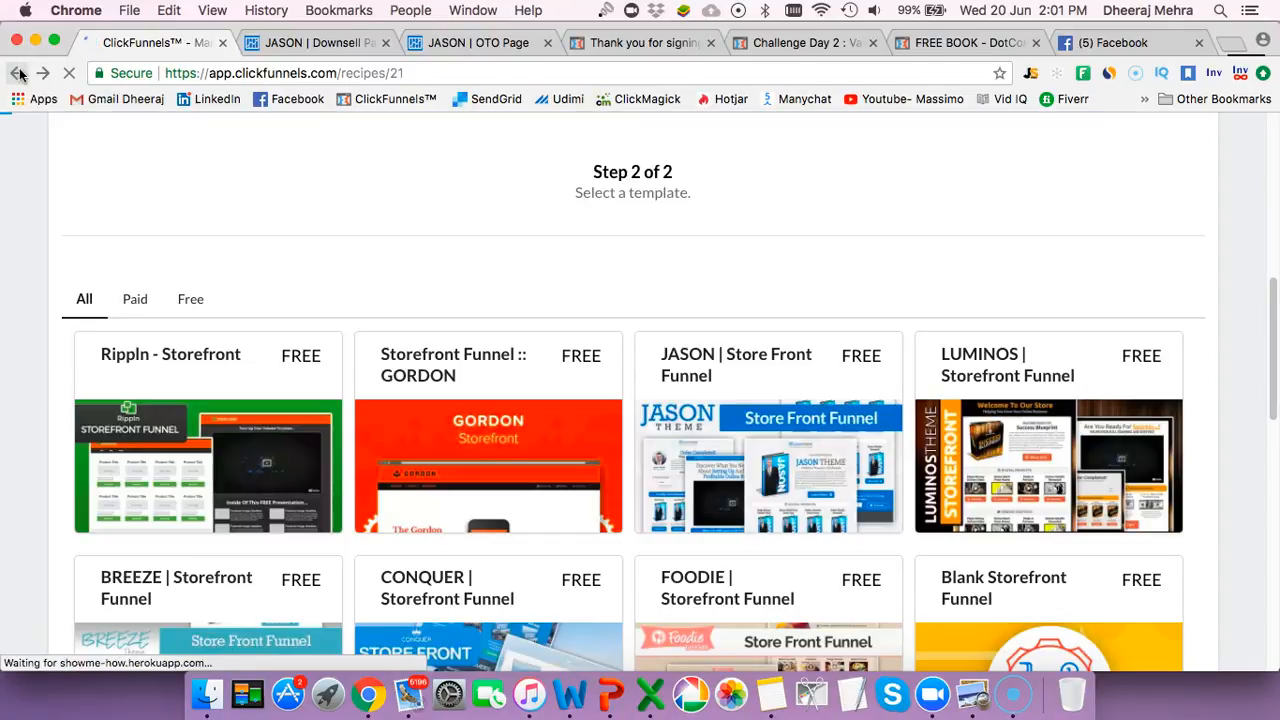
click(18, 73)
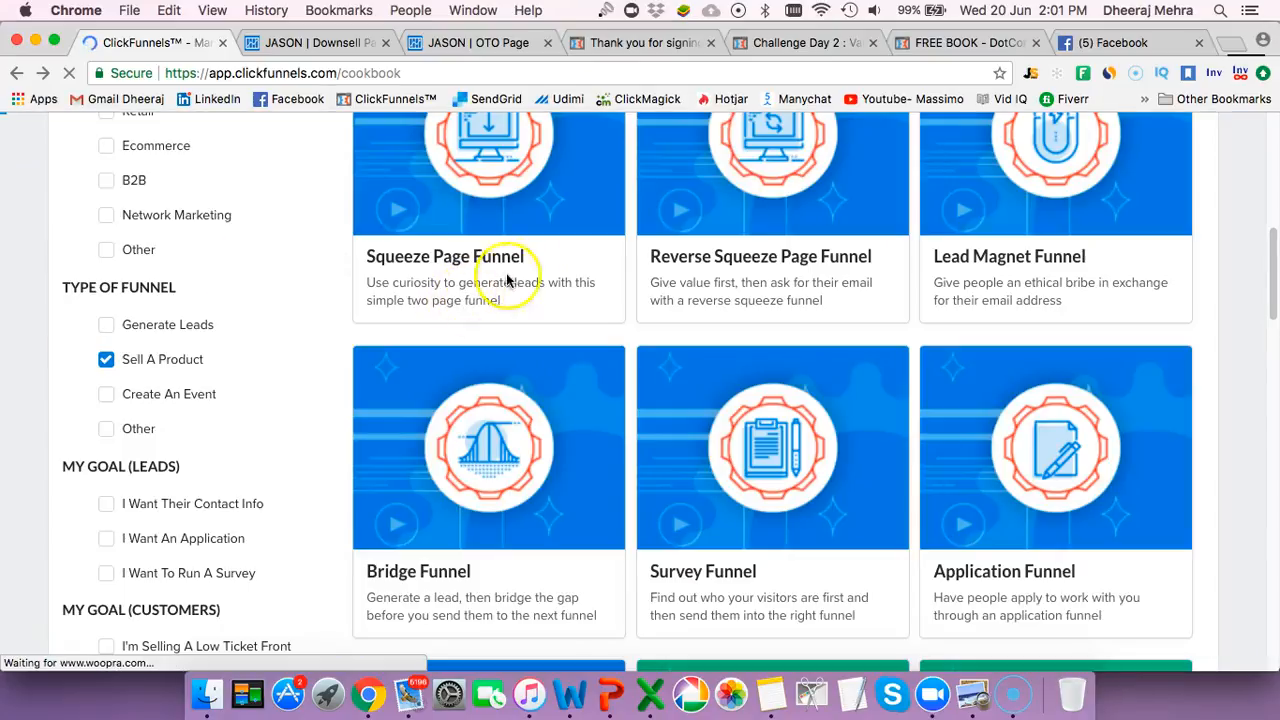
scroll(770, 318, down, 10)
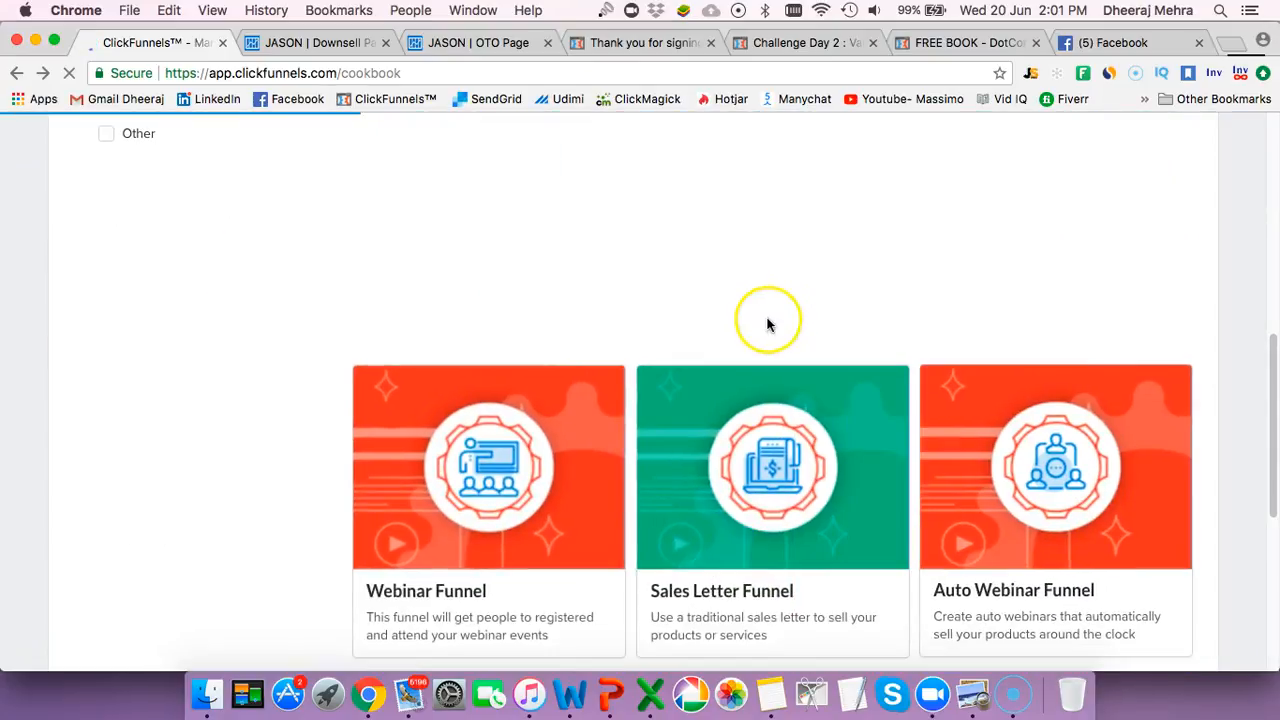
scroll(766, 340, up, 3)
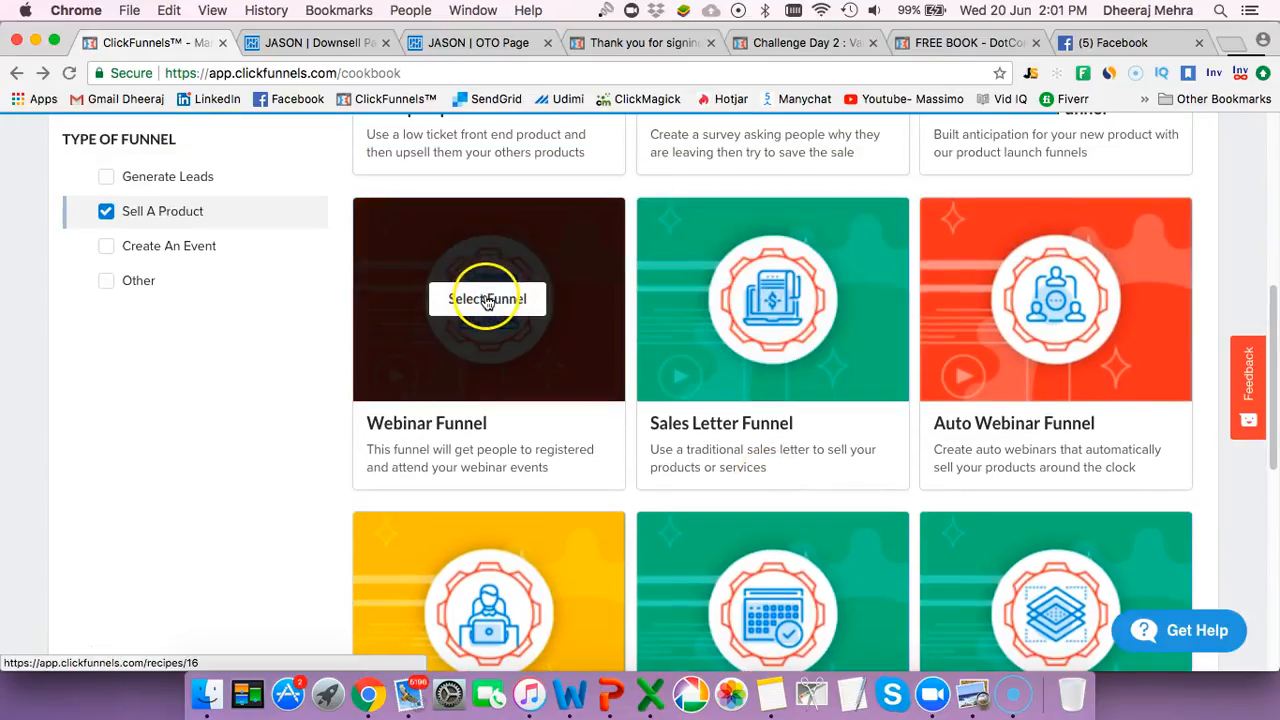
click(490, 303)
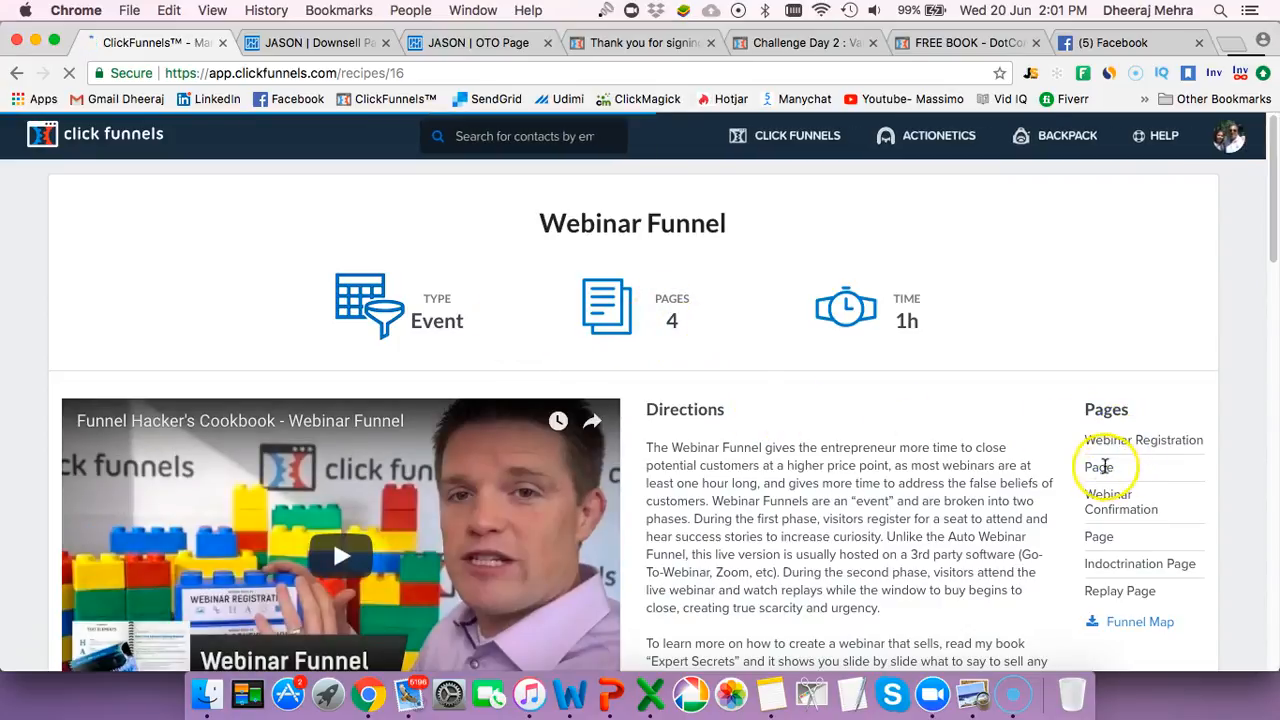
Read the Webinar Funnel directions, browse its templates, and open the free LUMINOS | Webinar Funnel template
scroll(997, 472, down, 5)
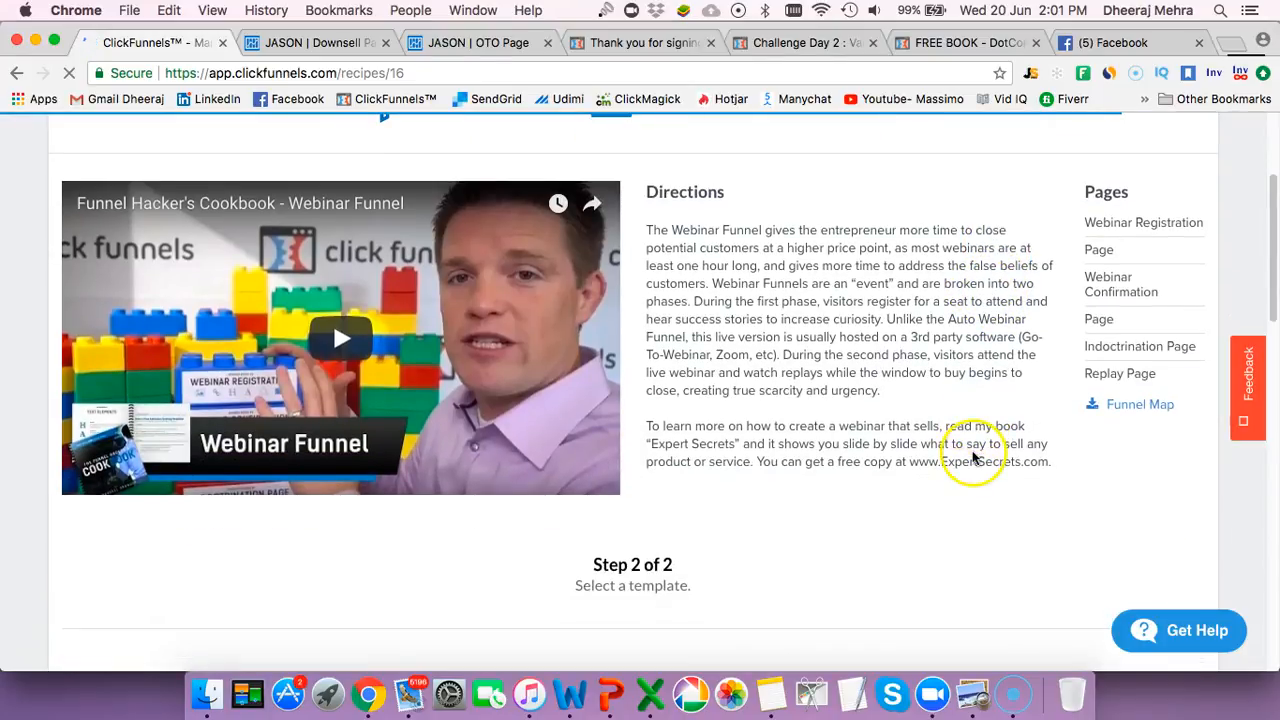
scroll(800, 435, down, 8)
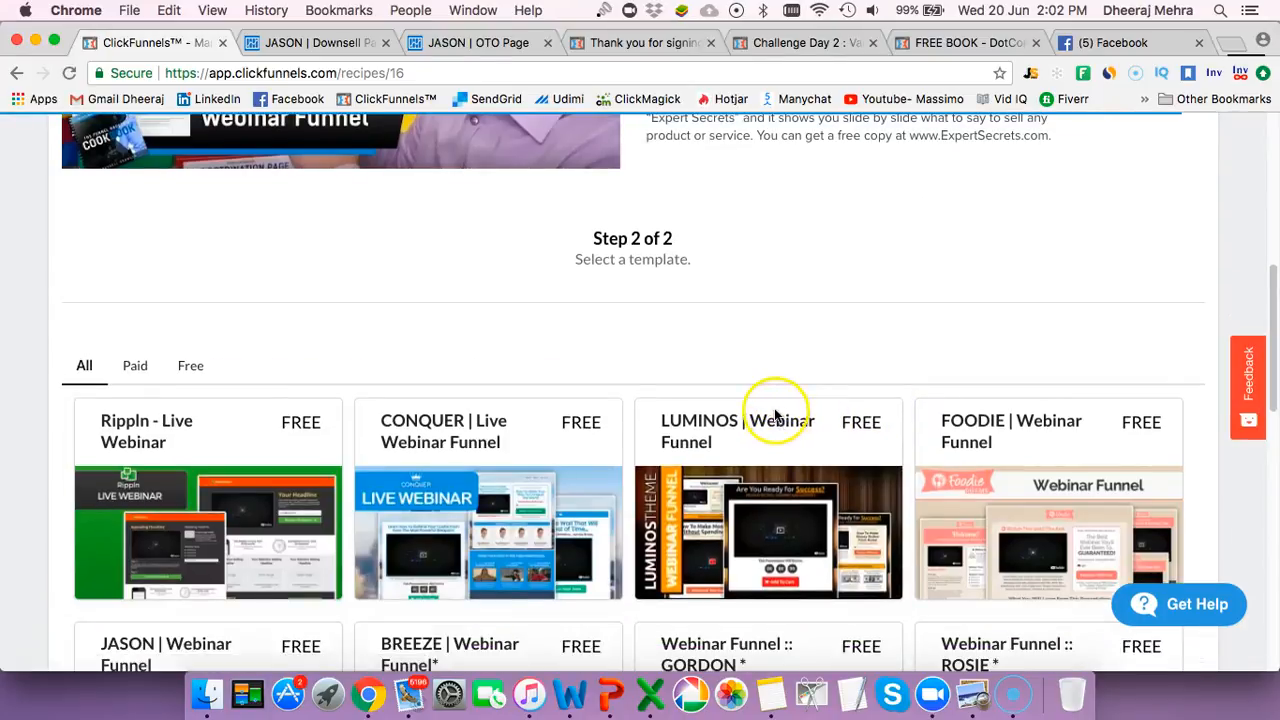
scroll(775, 418, down, 3)
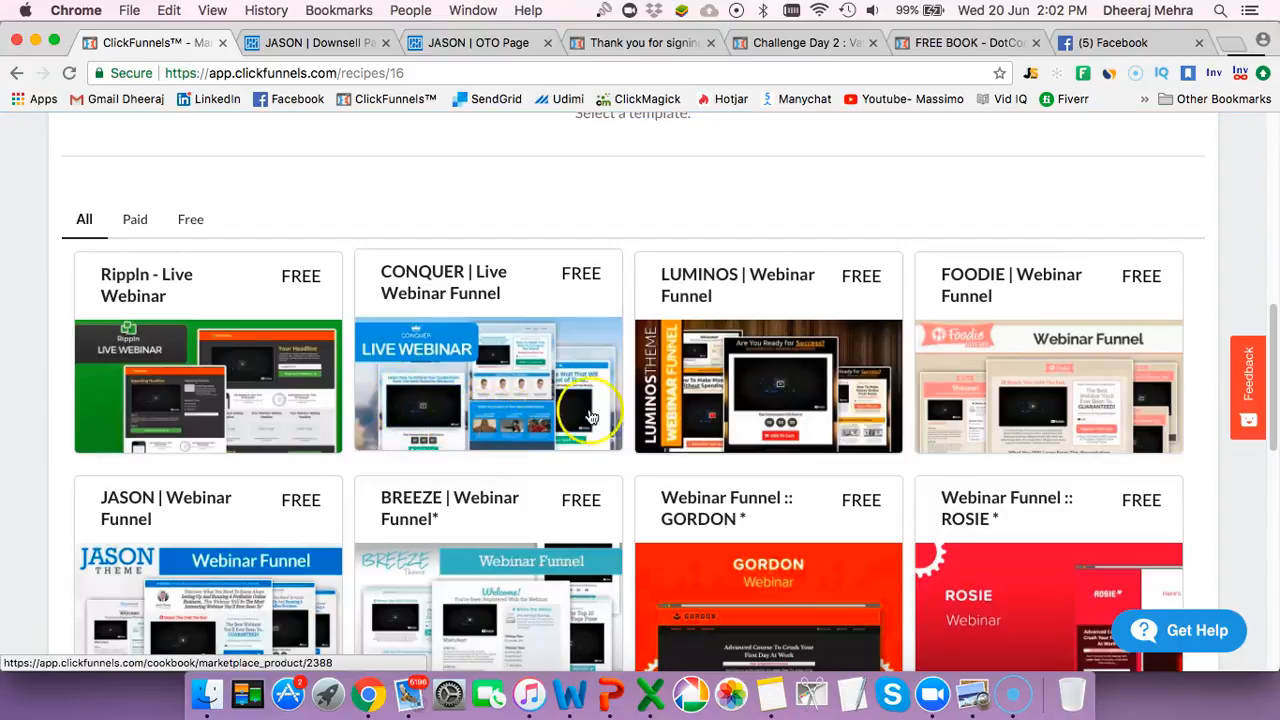
click(716, 399)
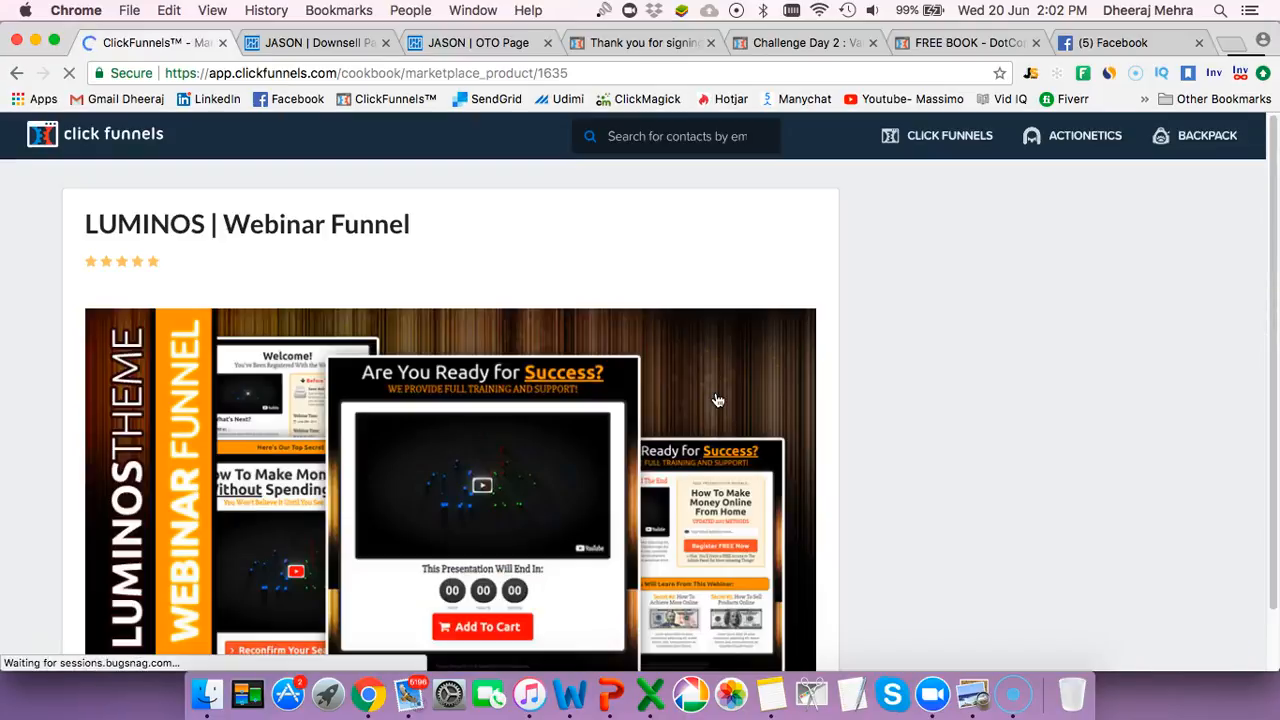
Look over the LUMINOS | Webinar Funnel template preview and get the free funnel
click(573, 412)
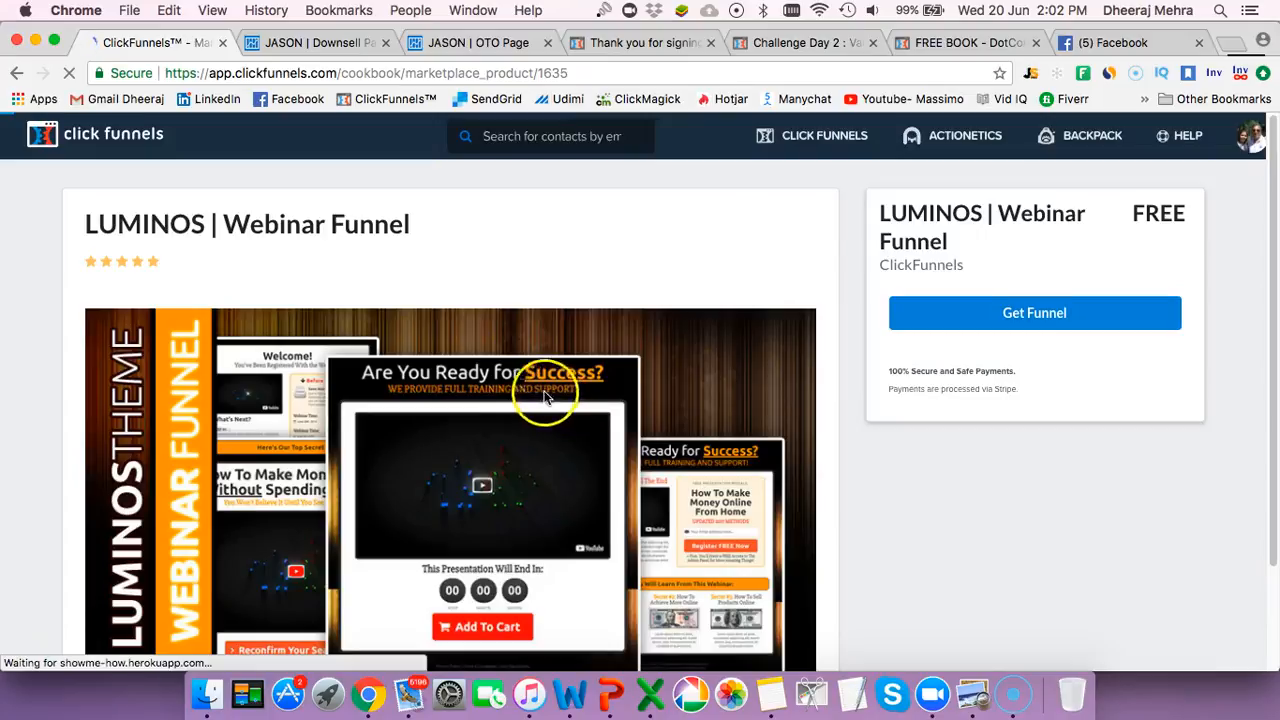
scroll(520, 392, down, 3)
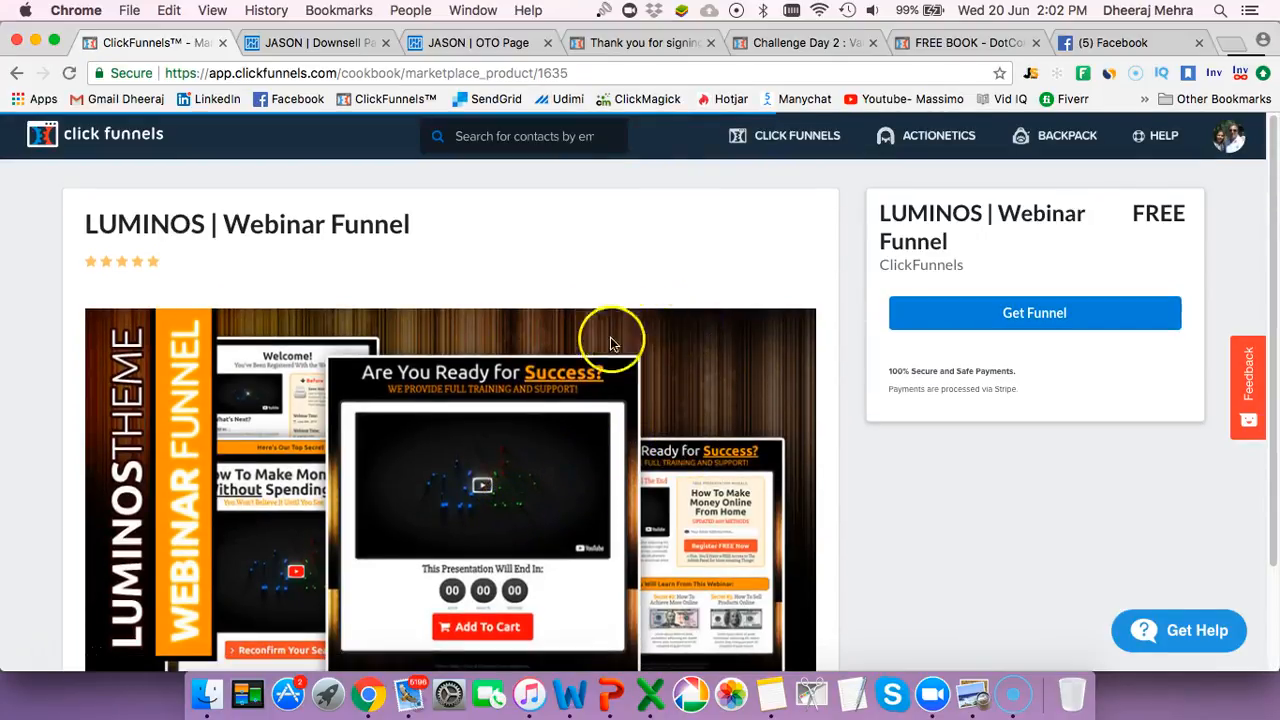
scroll(610, 345, down, 3)
click(605, 352)
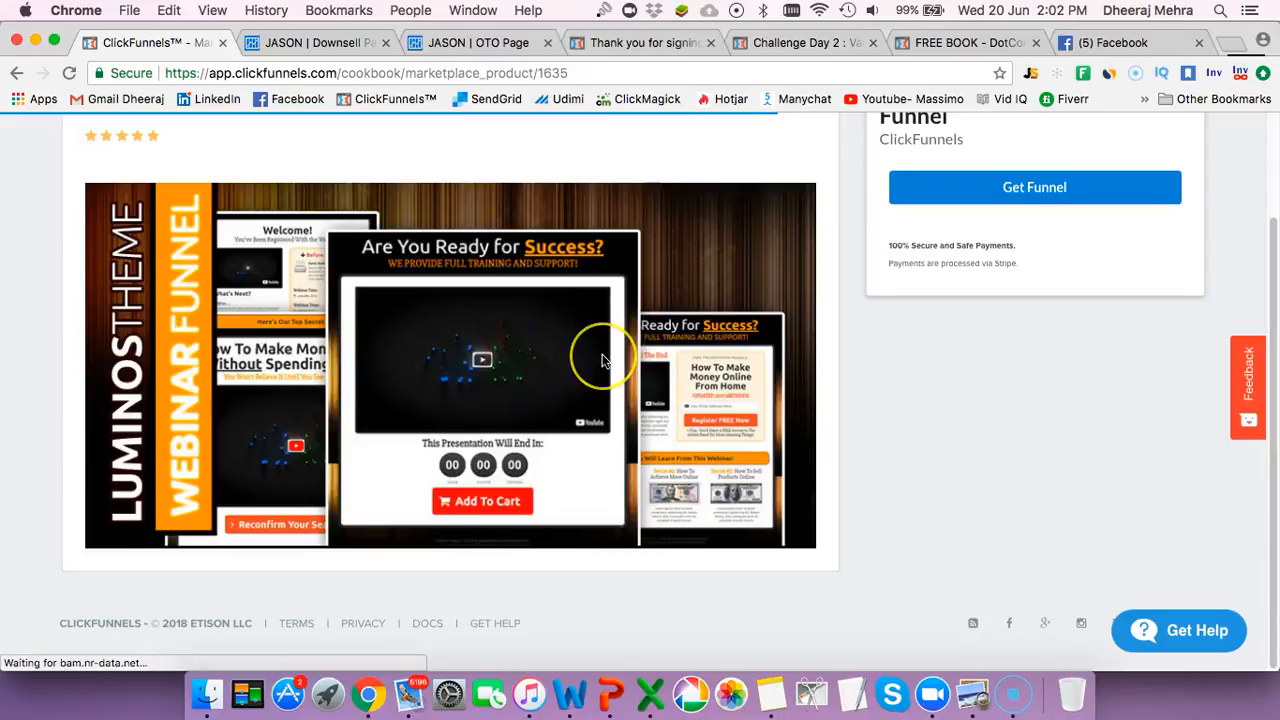
scroll(603, 361, down, 3)
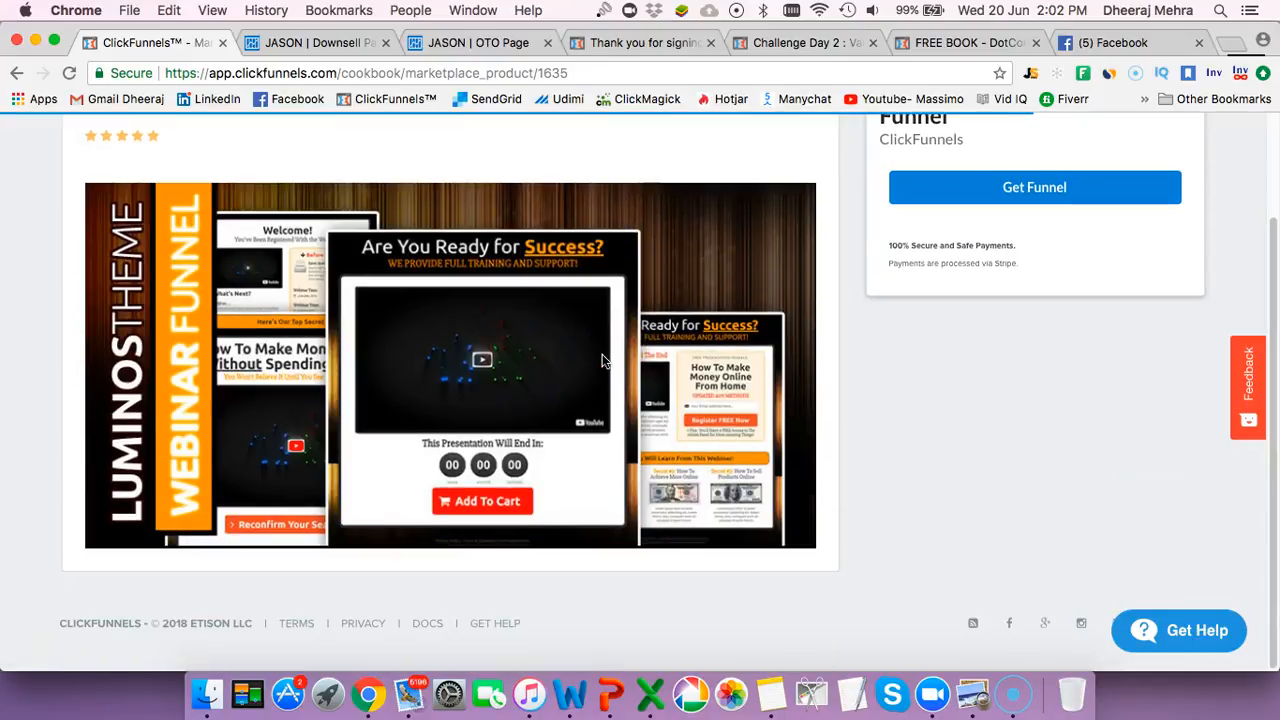
click(383, 357)
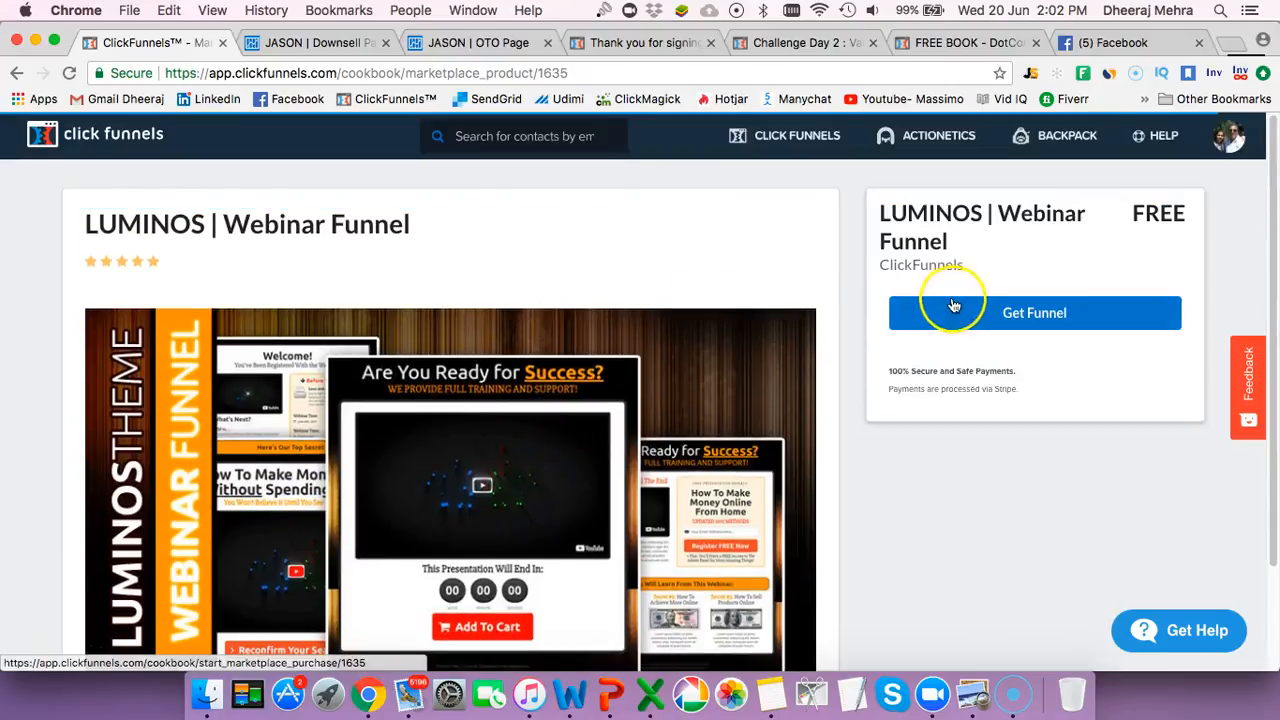
click(954, 305)
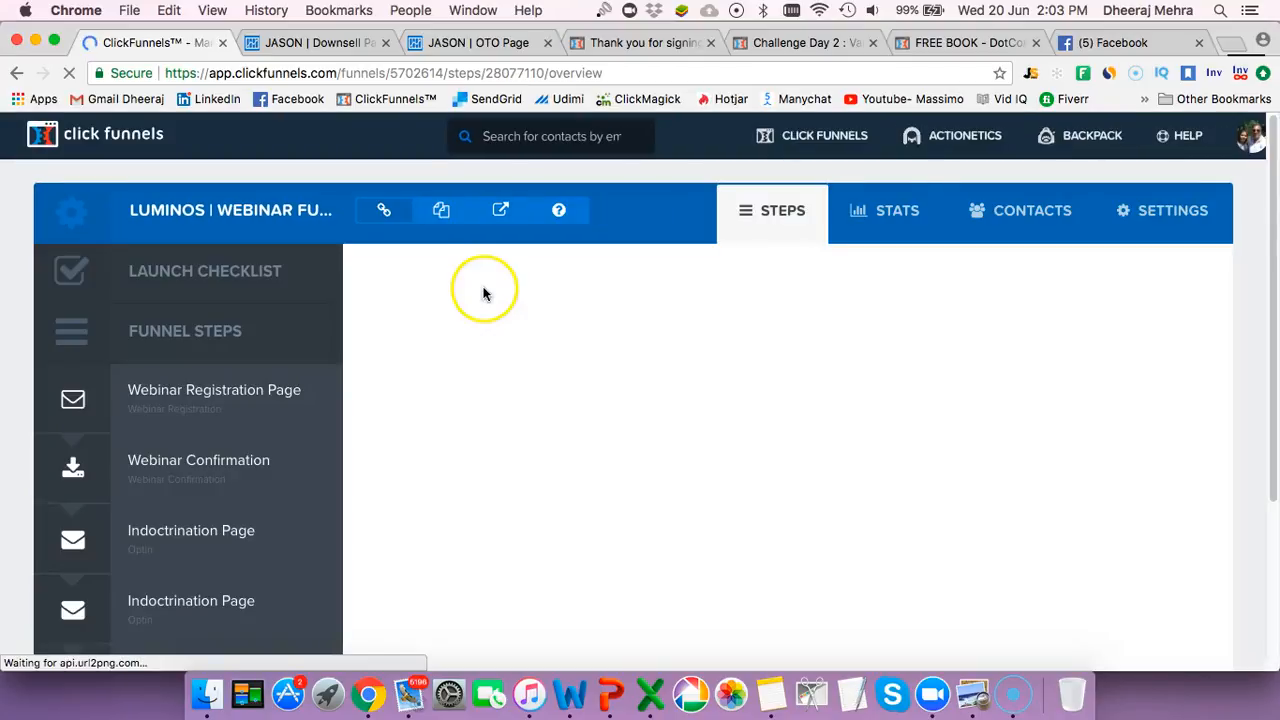
Review the LUMINOS funnel's list of steps and preview the Webinar Registration Page's control version
scroll(498, 328, down, 3)
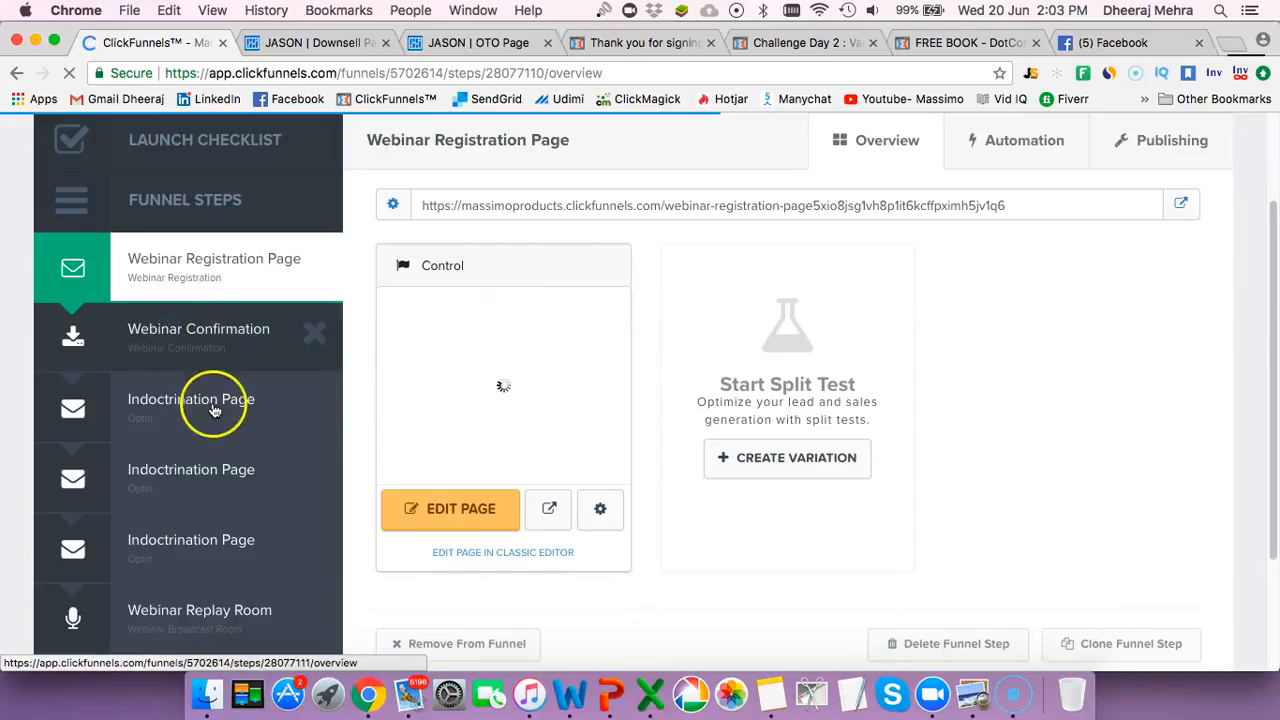
scroll(204, 470, down, 1)
scroll(204, 472, down, 2)
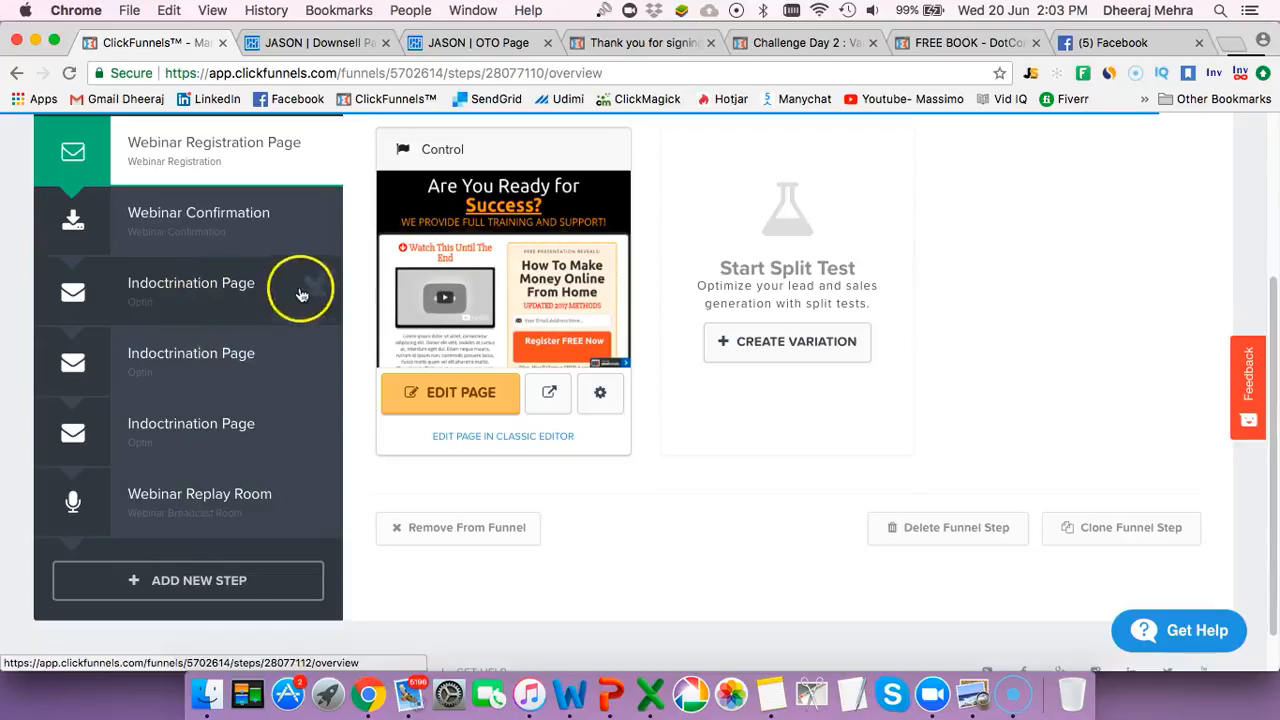
scroll(420, 266, up, 5)
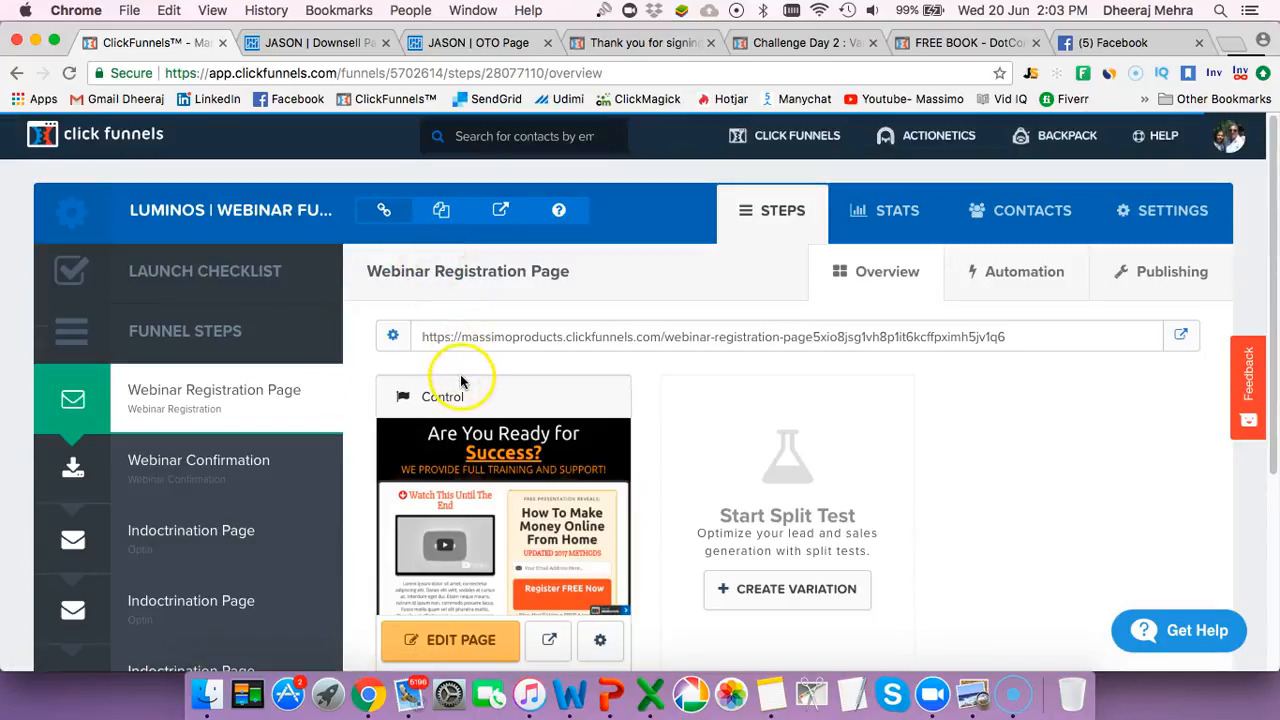
scroll(527, 375, down, 4)
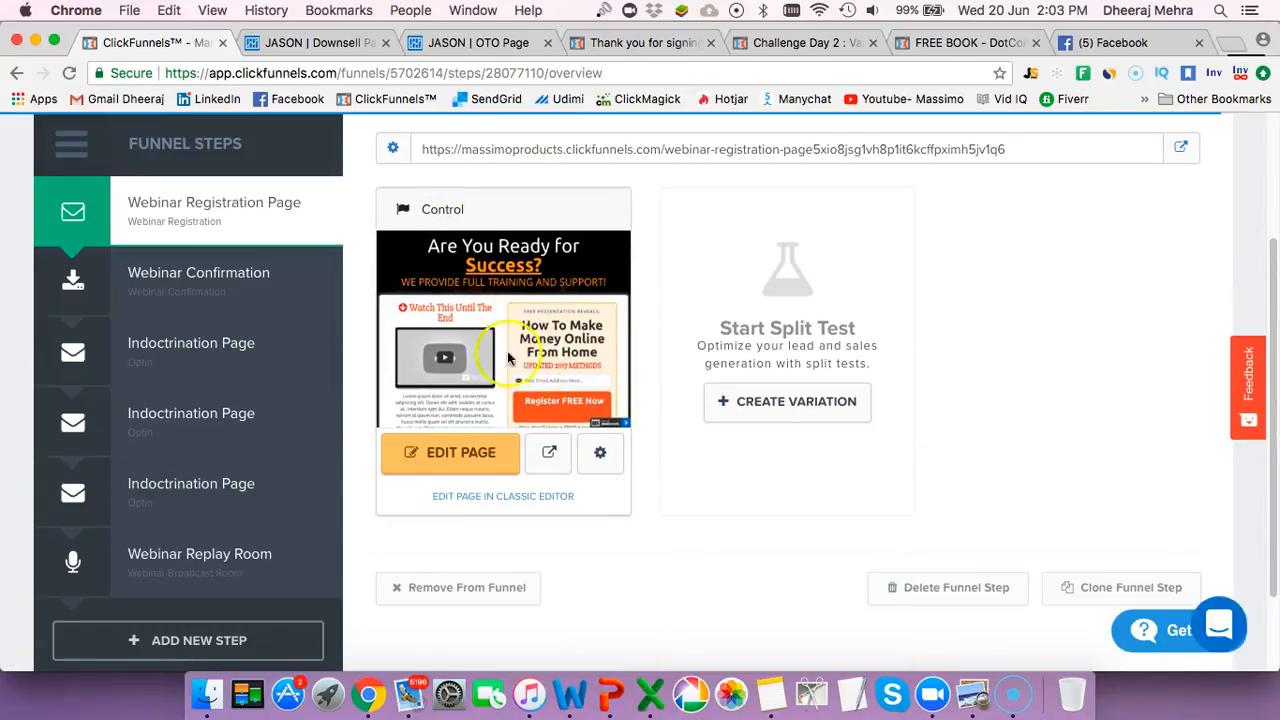
click(549, 455)
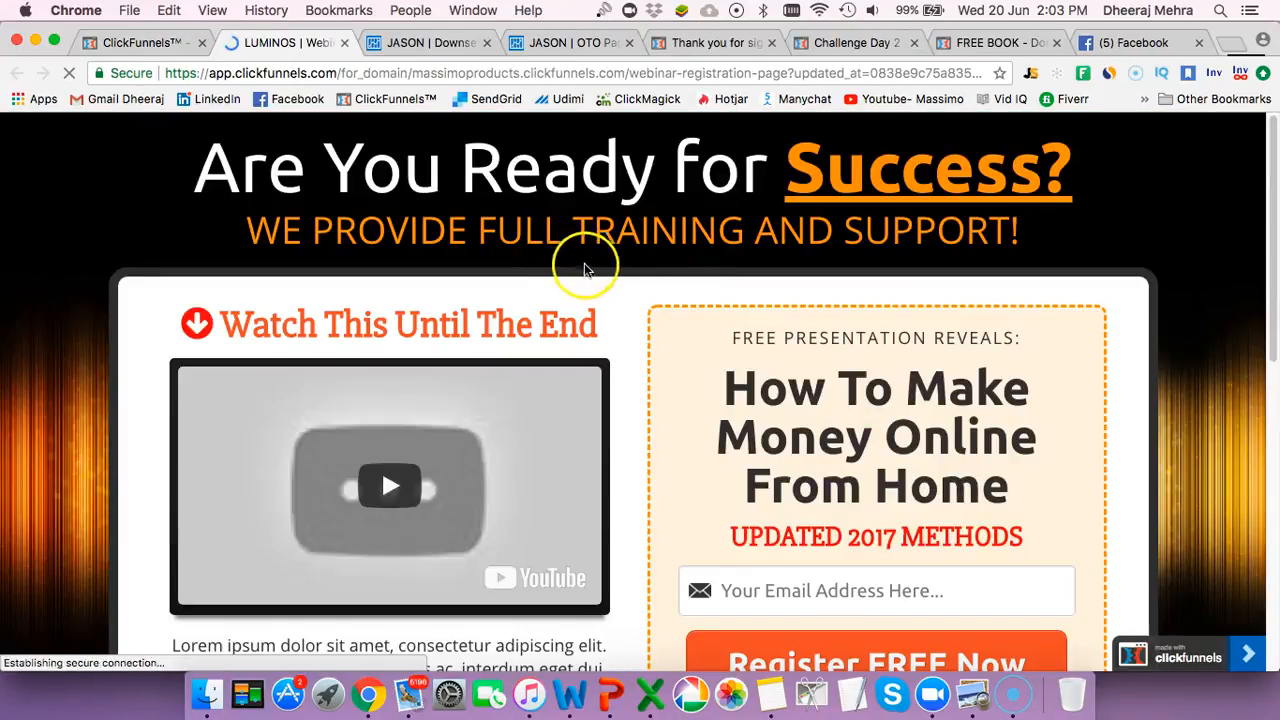
Examine the registration page's video, signup form and webinar secrets, and submit the free registration with the prefilled e-mail
scroll(592, 264, down, 5)
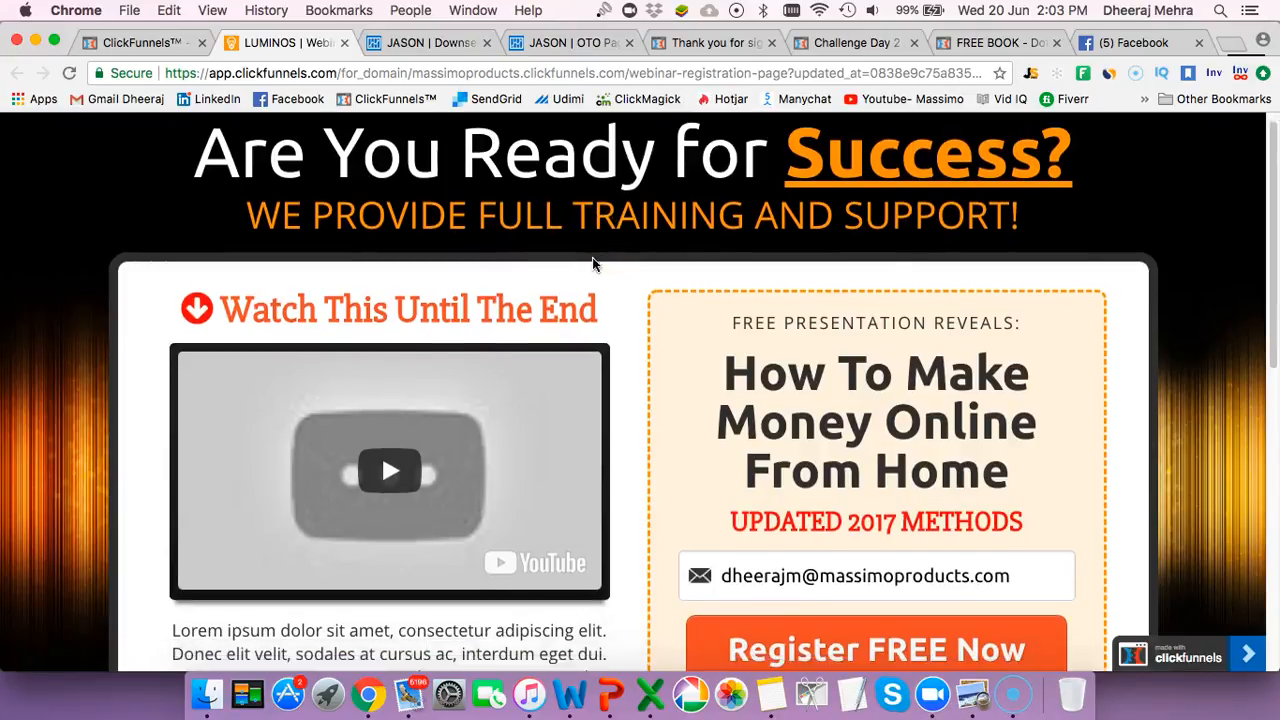
scroll(595, 266, down, 7)
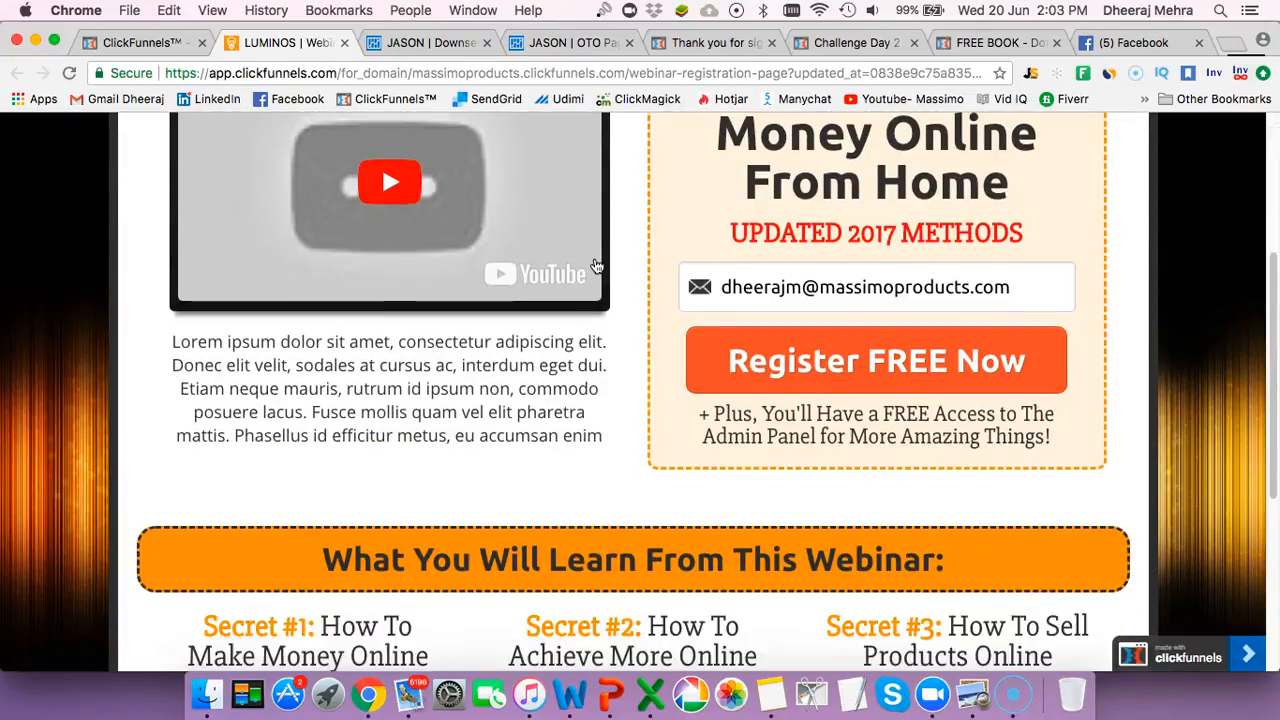
scroll(596, 266, down, 4)
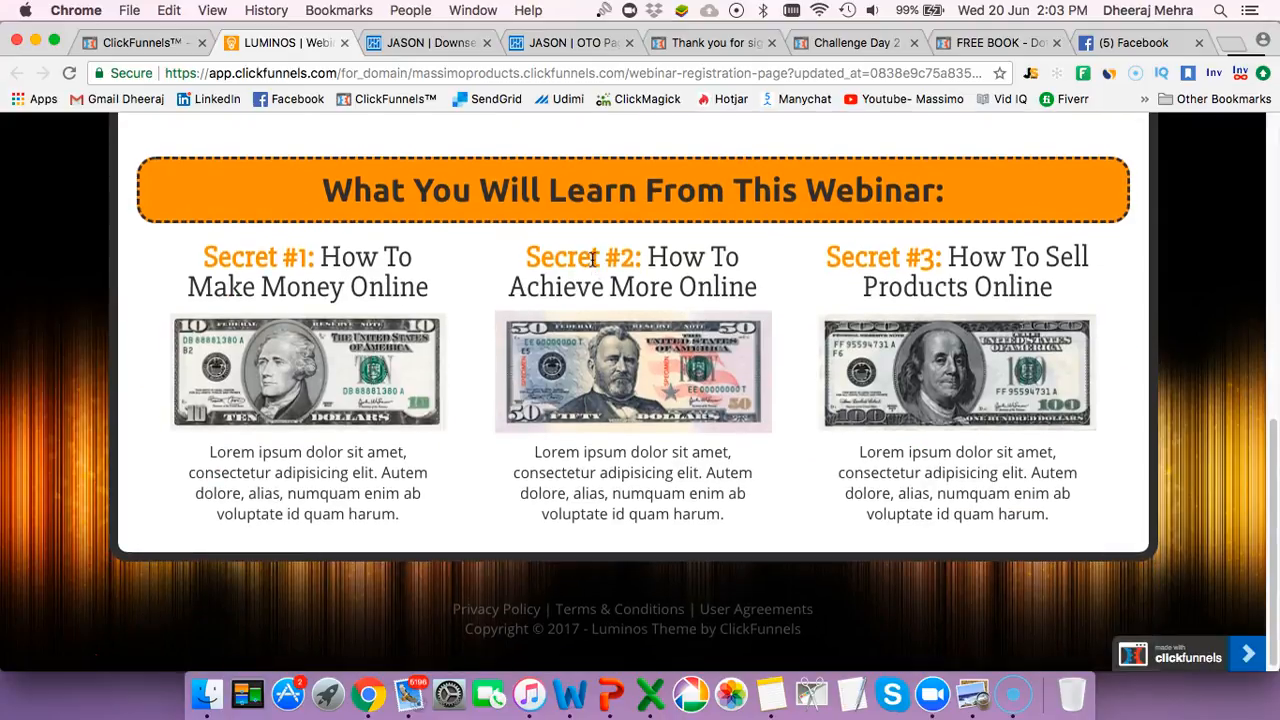
scroll(593, 260, up, 15)
scroll(593, 268, down, 9)
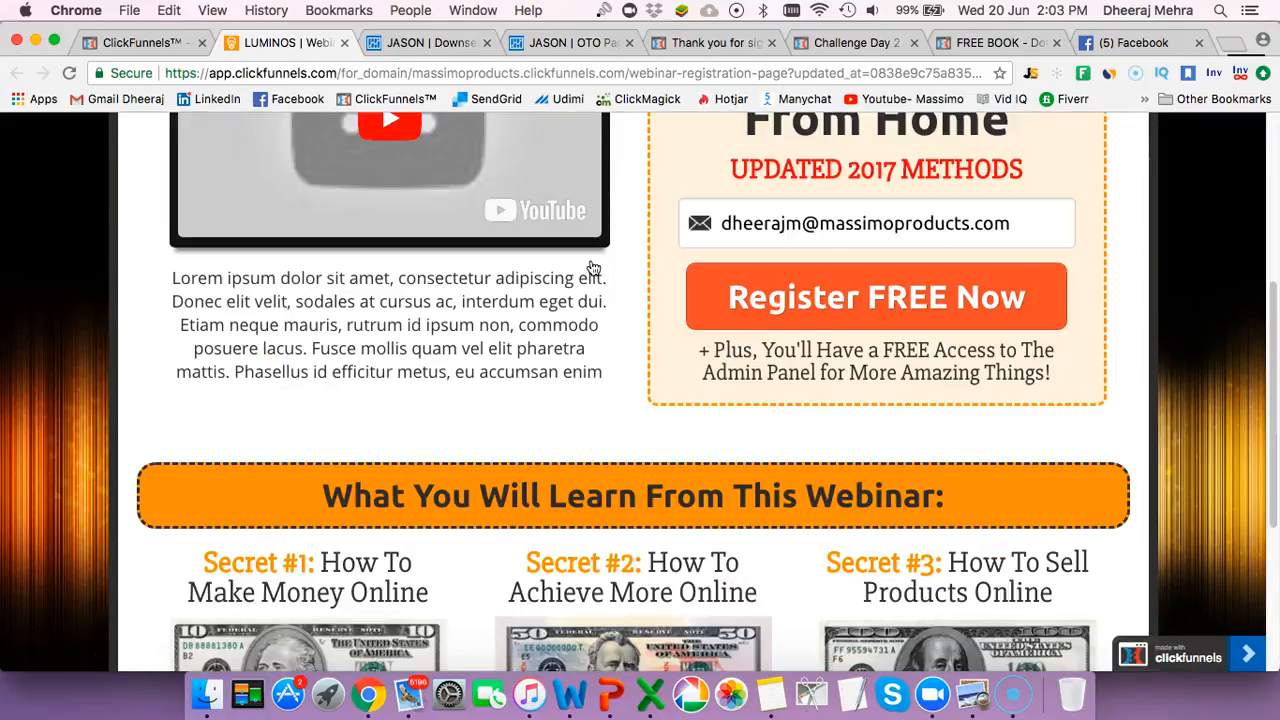
click(786, 269)
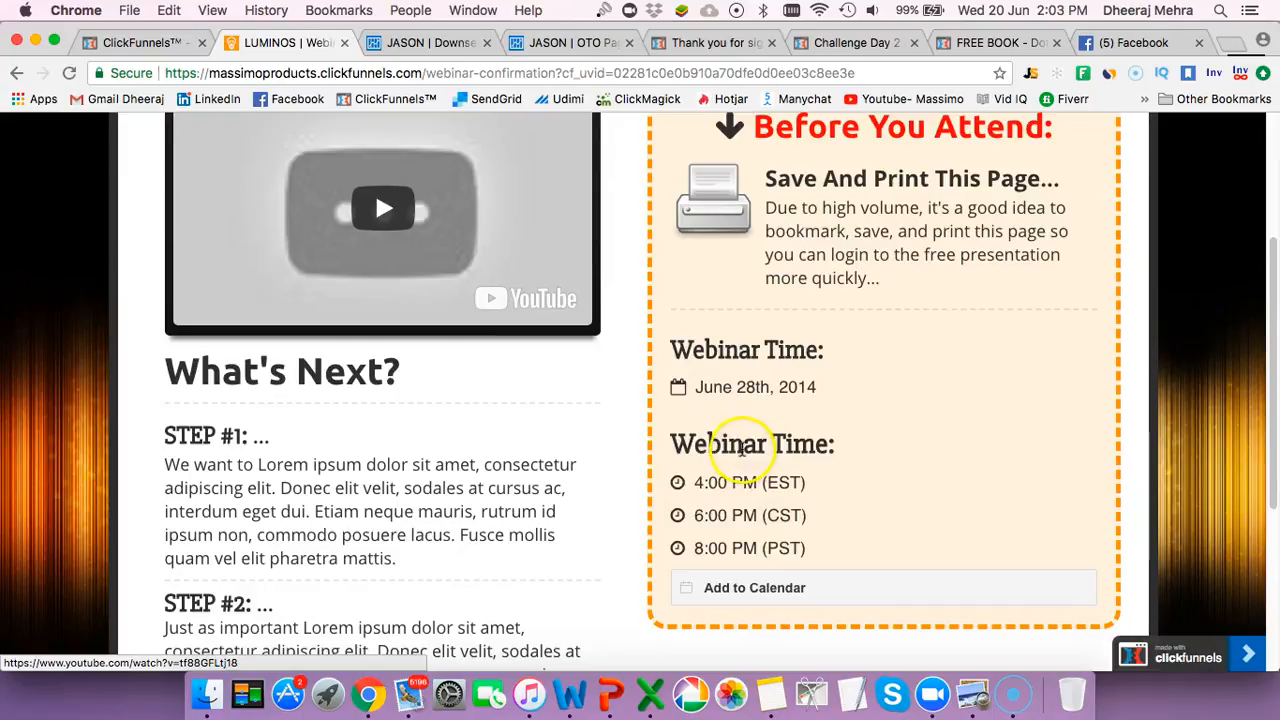
Look through the webinar confirmation page's schedule and What's Next steps, try its sign-up link, and close the preview
scroll(740, 450, down, 3)
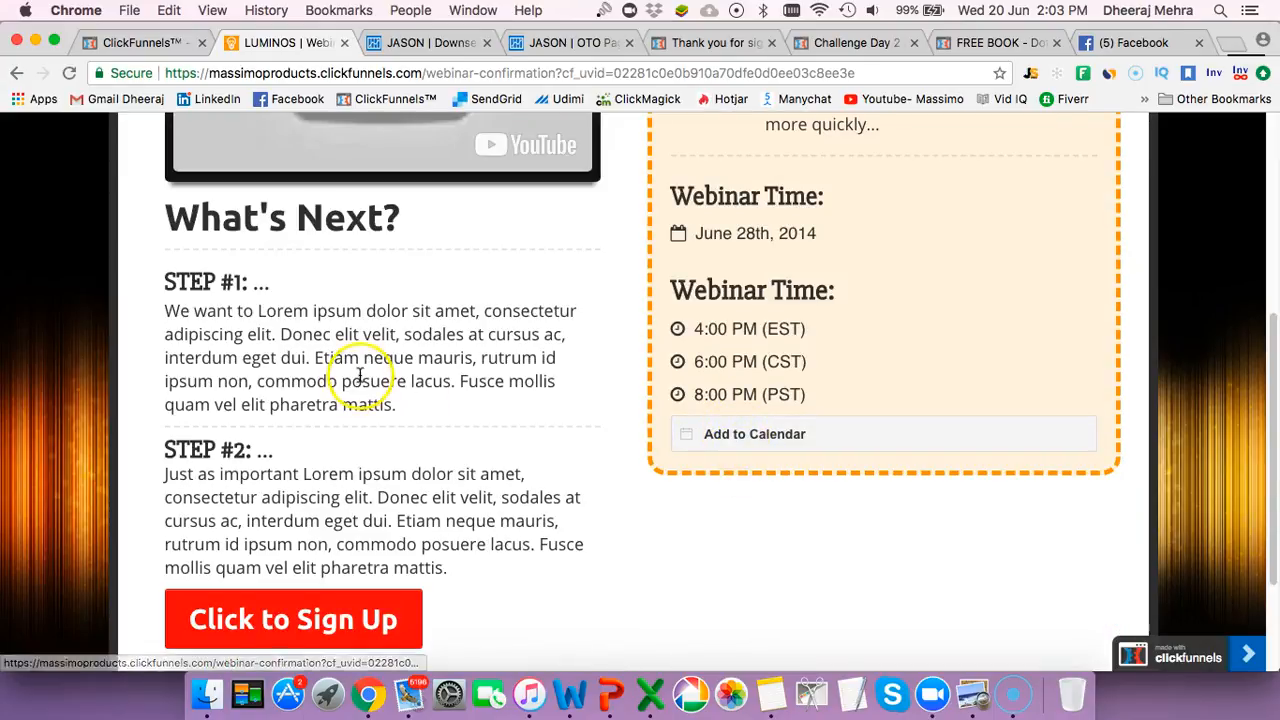
scroll(357, 370, down, 3)
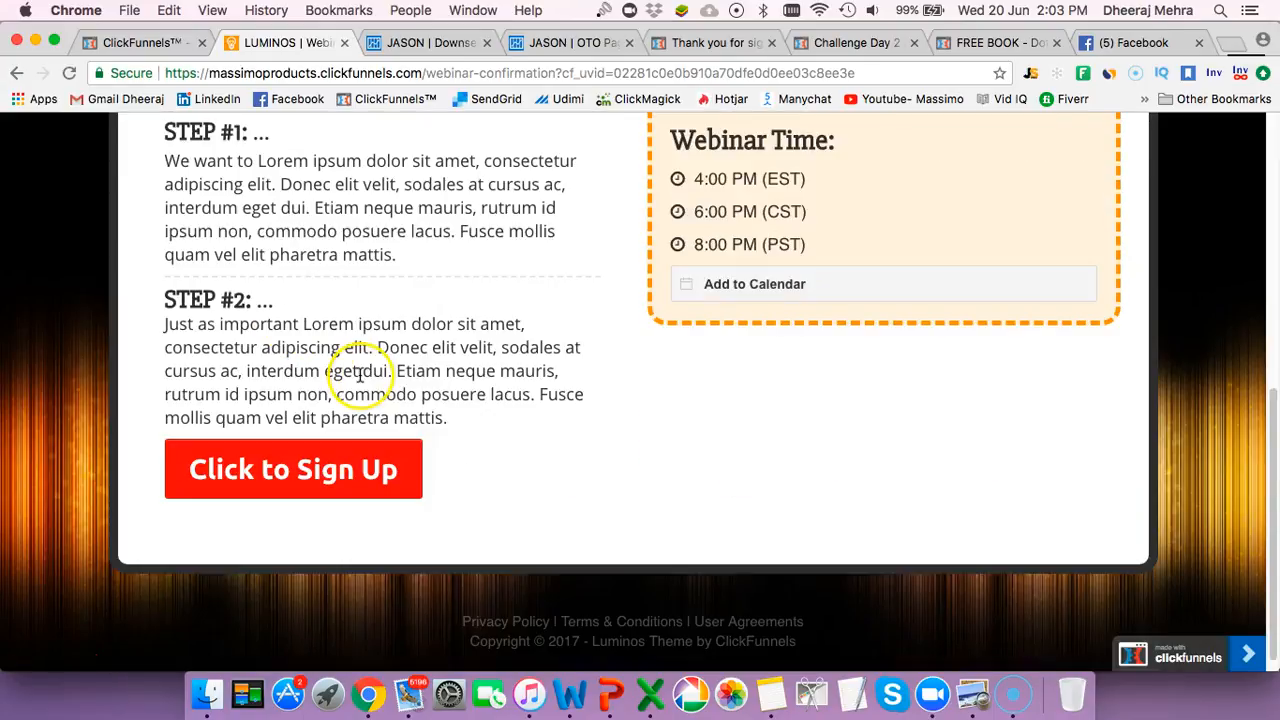
click(377, 456)
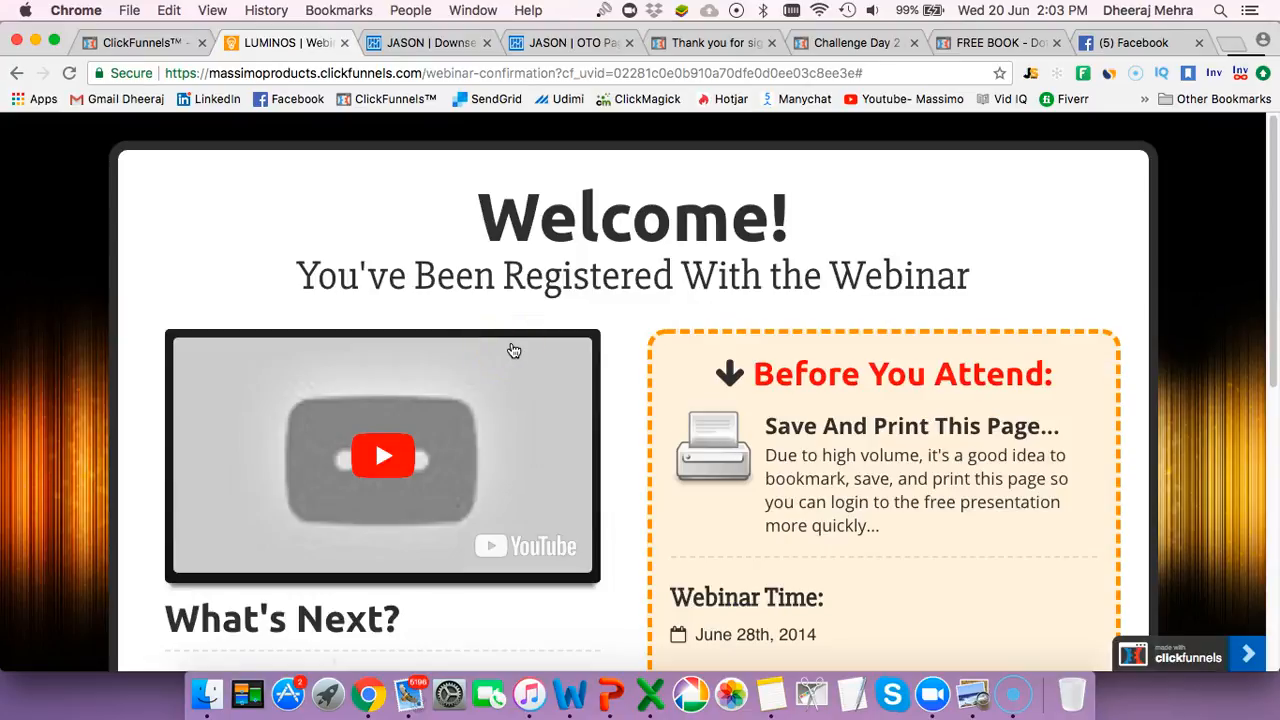
scroll(497, 275, down, 10)
click(335, 445)
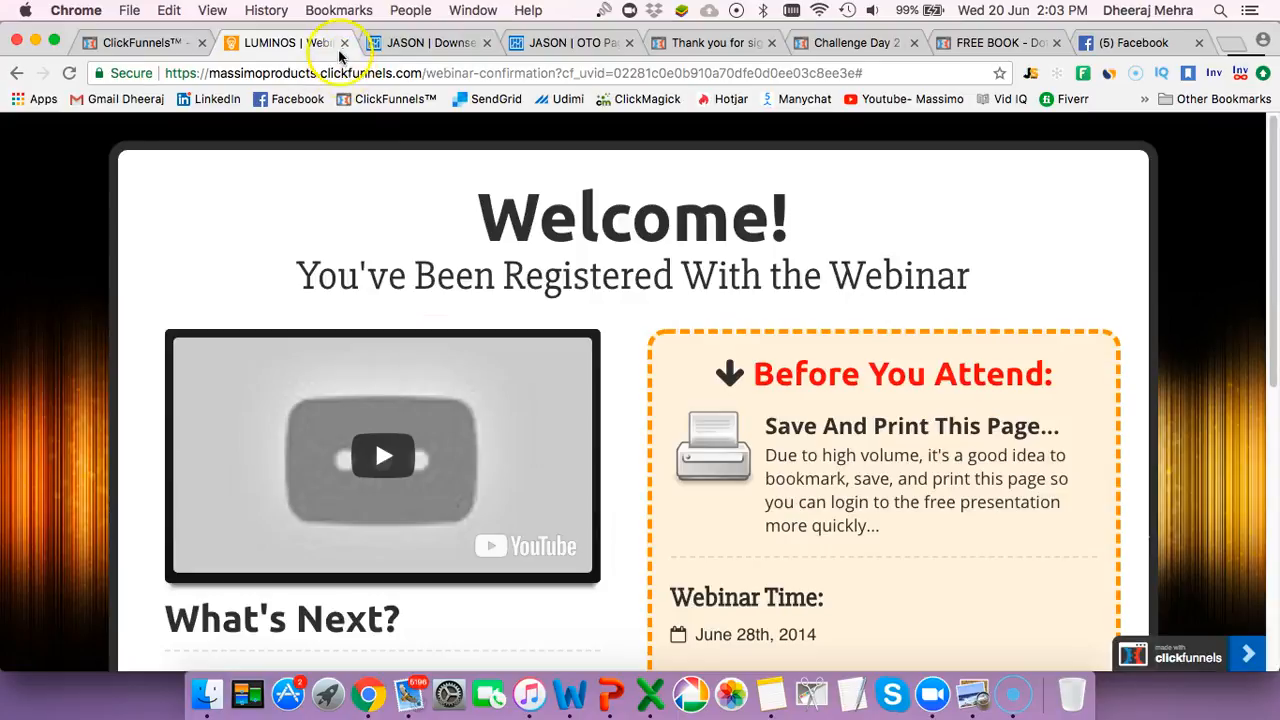
click(343, 45)
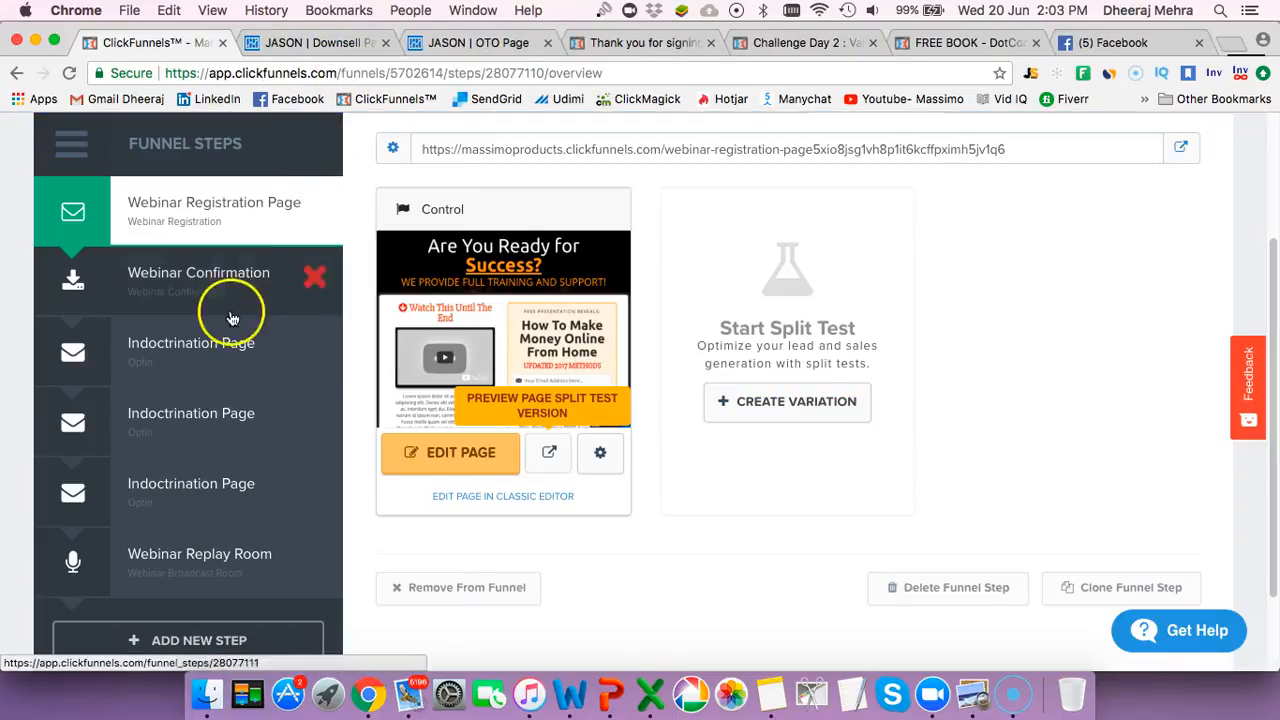
Open the funnel's Webinar Confirmation step and view its overview
click(218, 279)
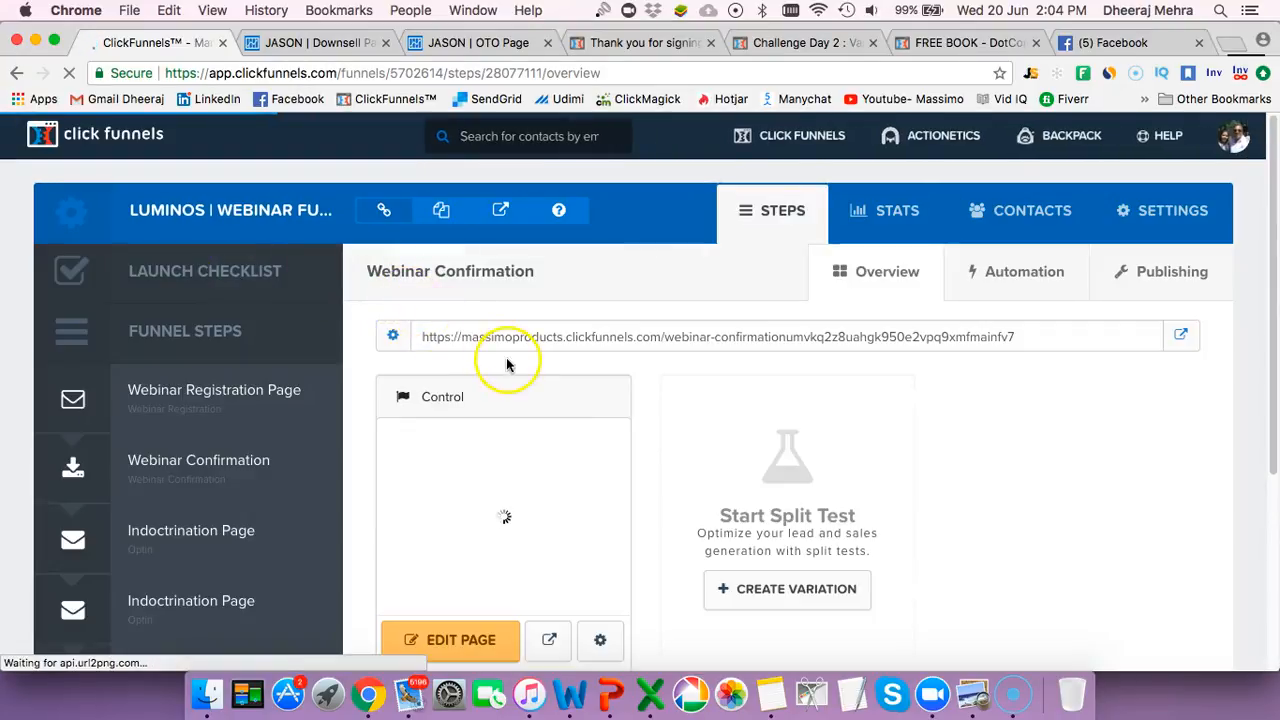
scroll(507, 365, down, 3)
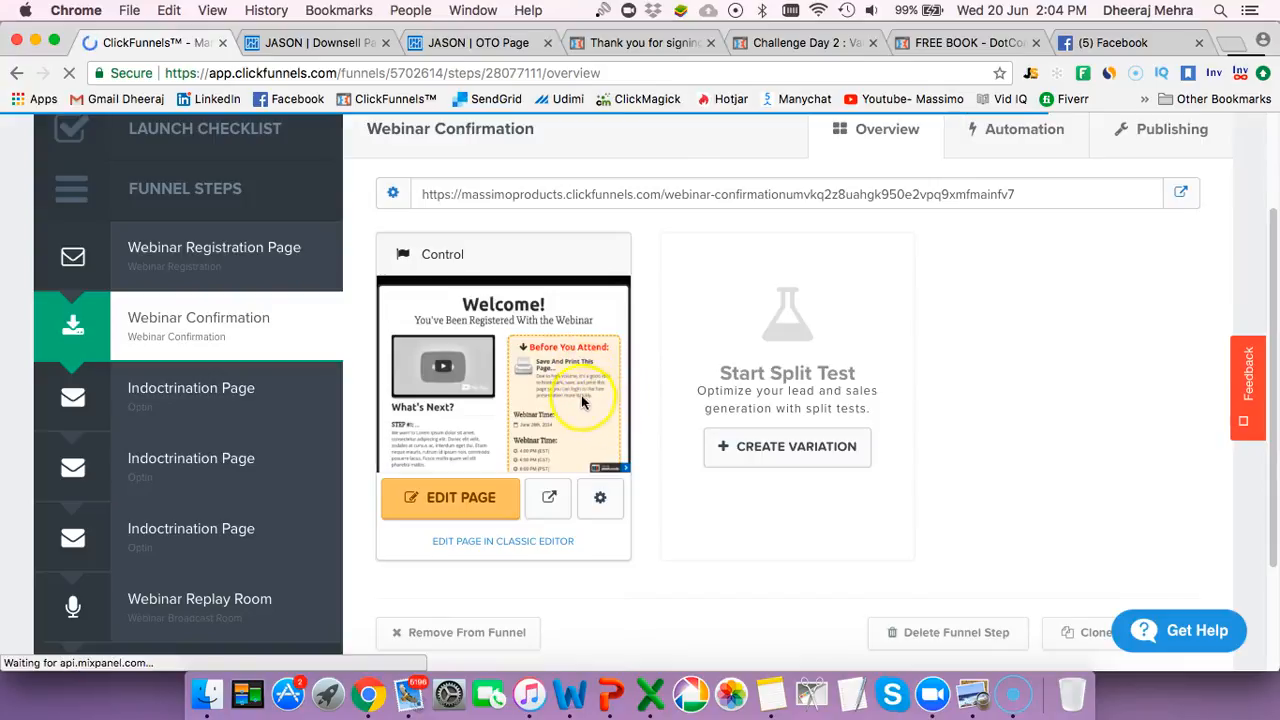
scroll(463, 386, down, 1)
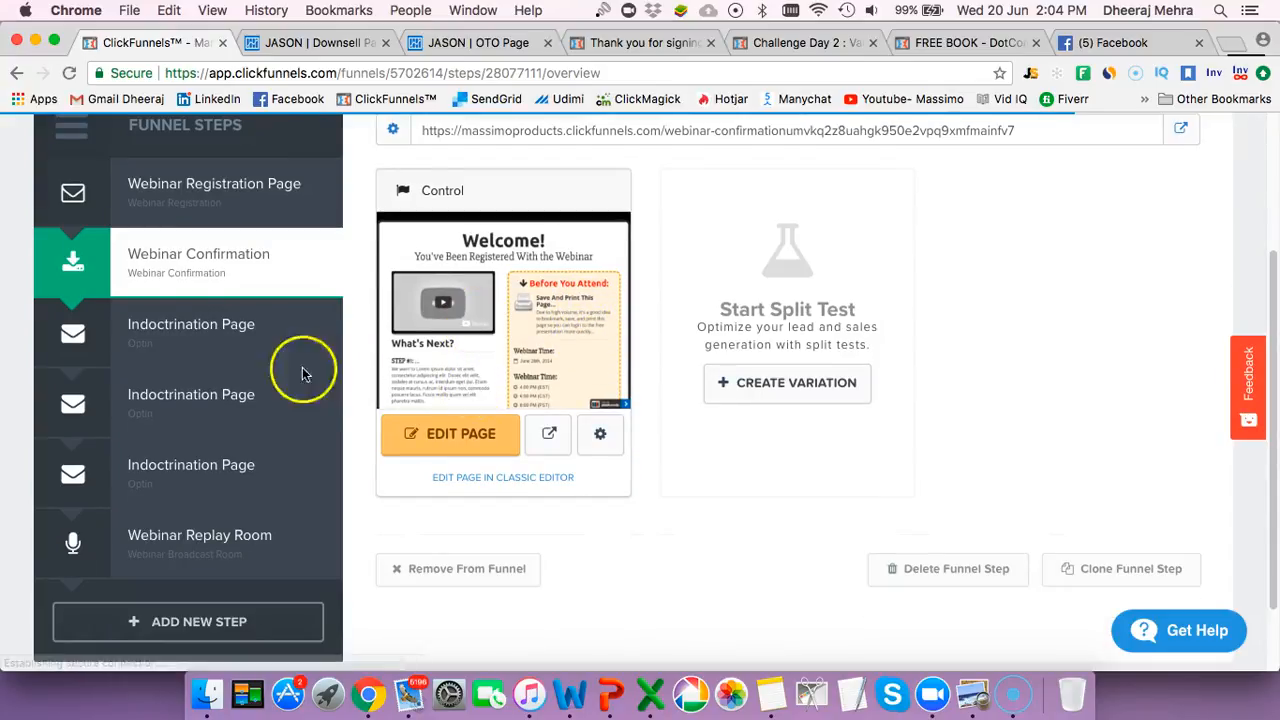
Open the first Indoctrination Page step, preview its page, and examine the Top Secret #1 headline, video and seat reconfirmation link
click(203, 328)
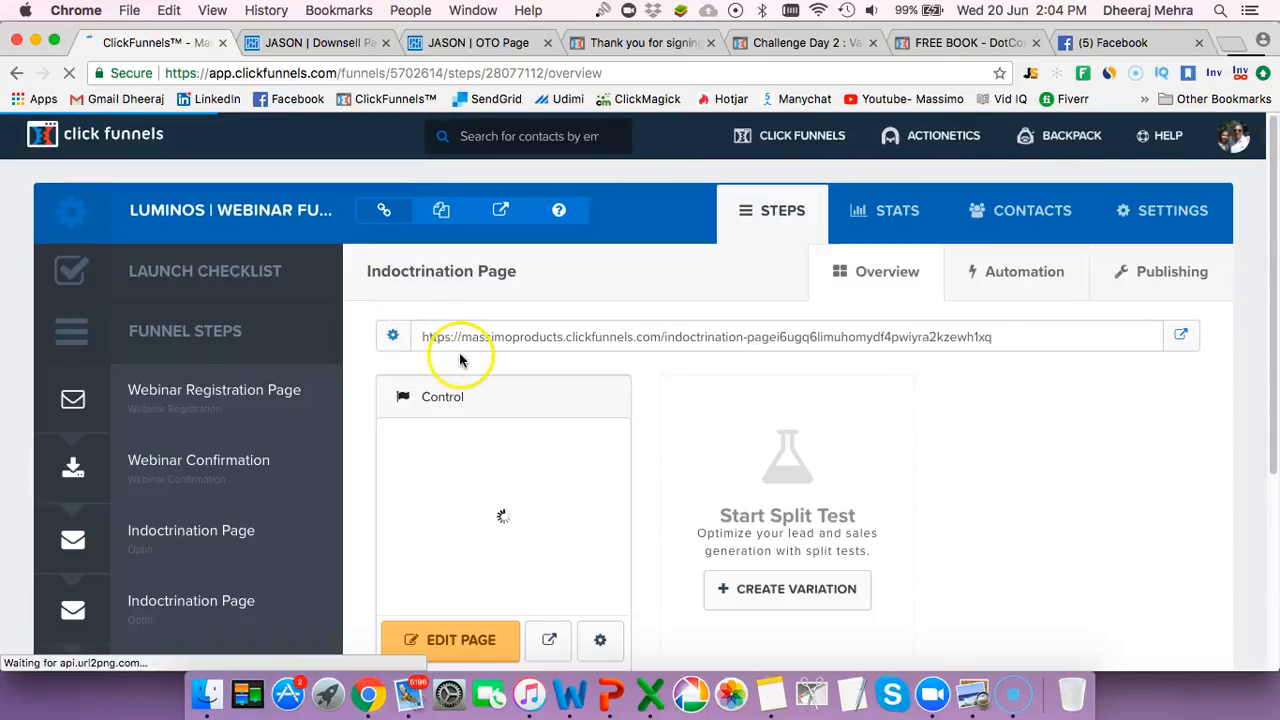
scroll(458, 361, down, 5)
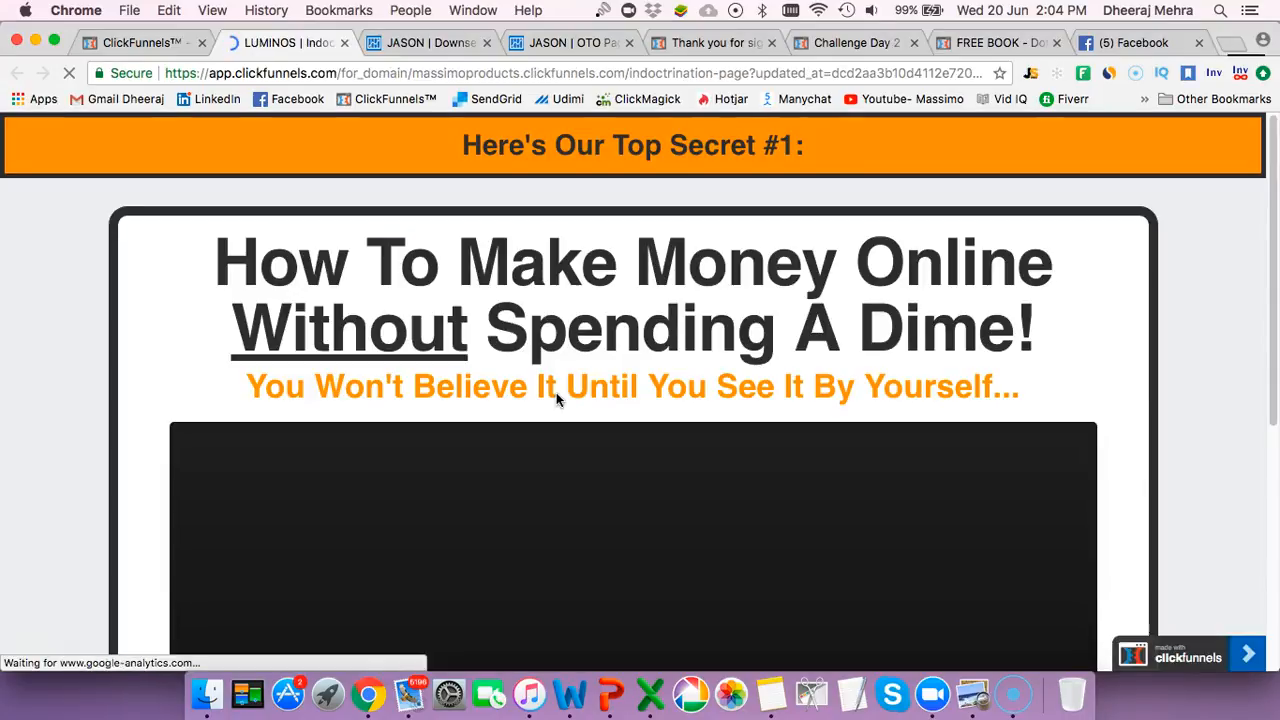
scroll(588, 383, down, 10)
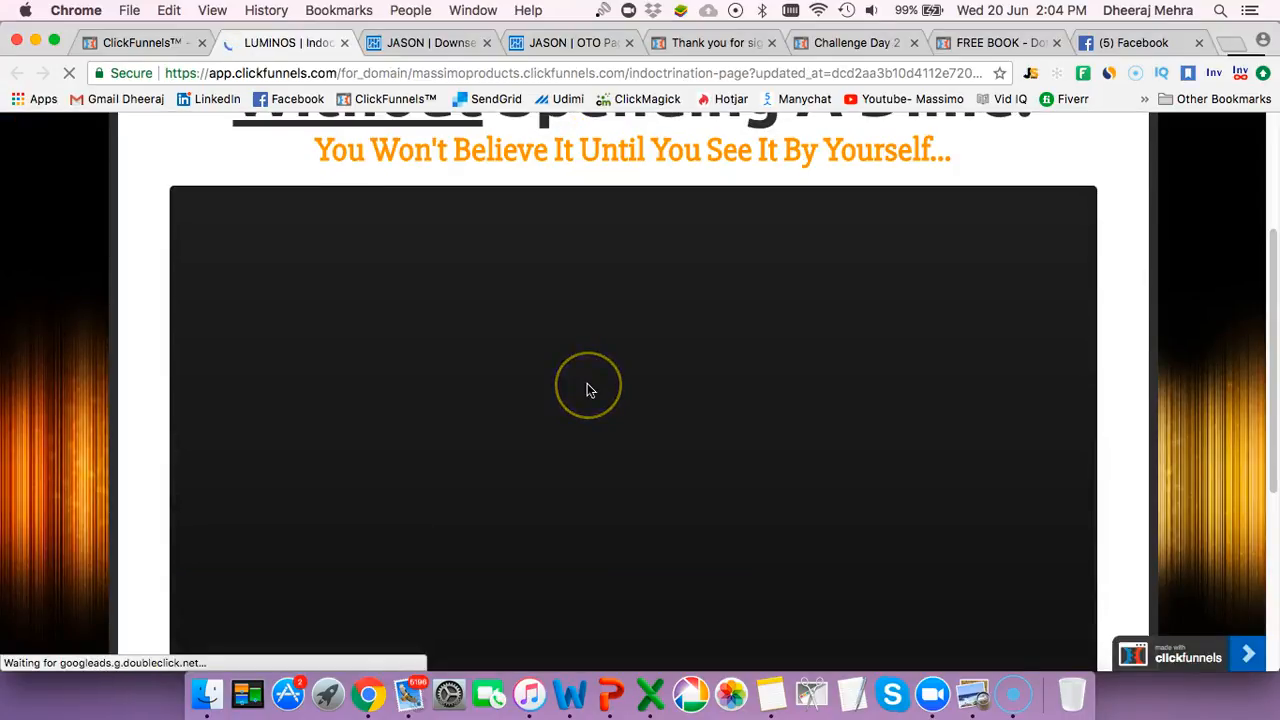
click(625, 416)
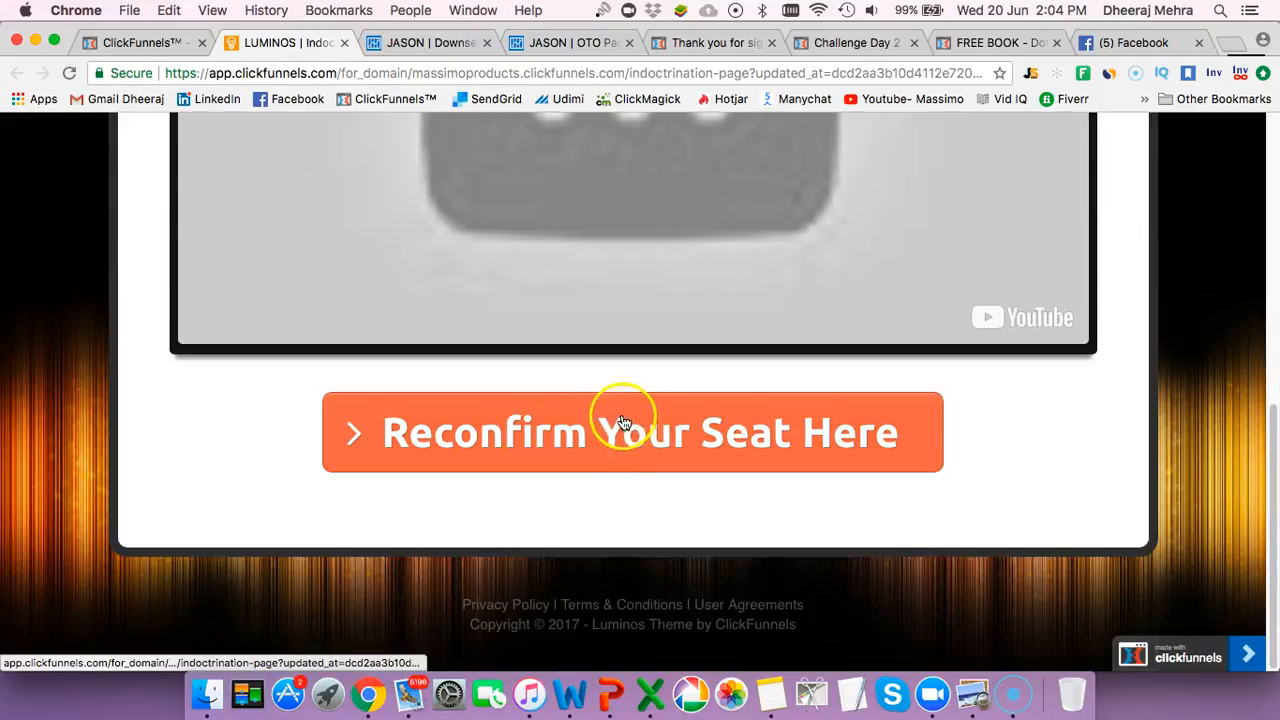
scroll(600, 410, up, 10)
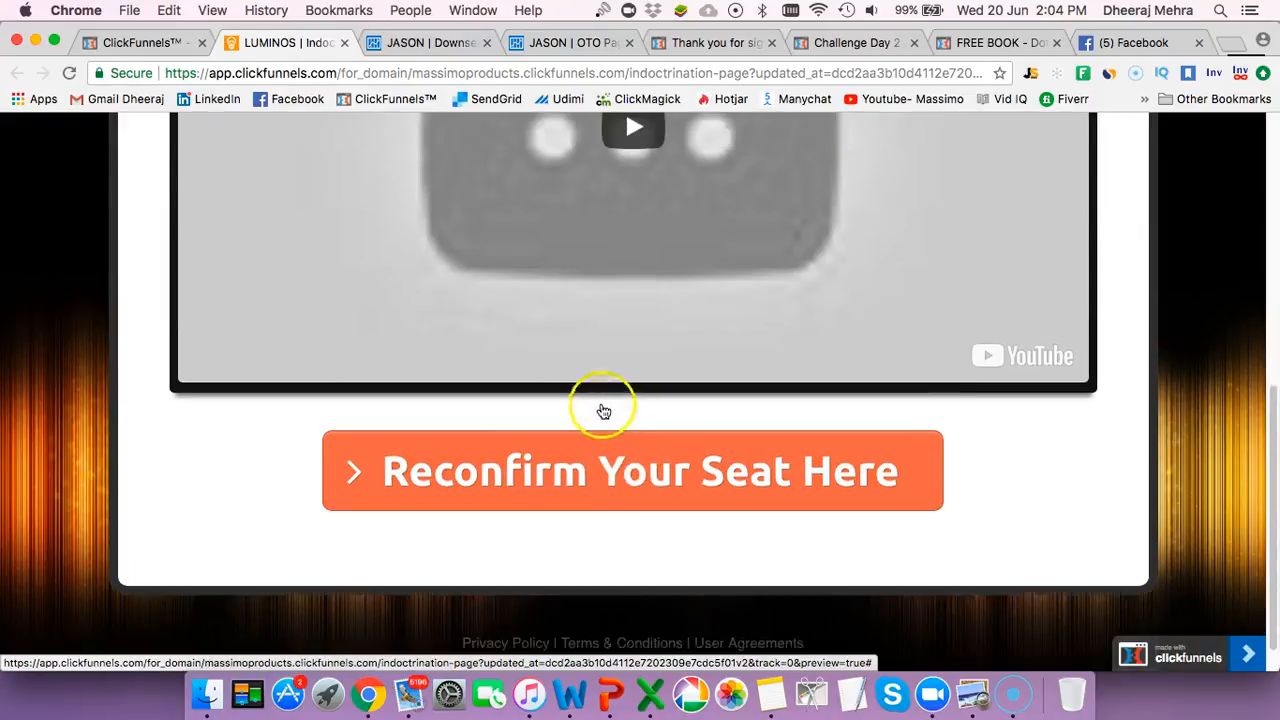
scroll(597, 409, up, 3)
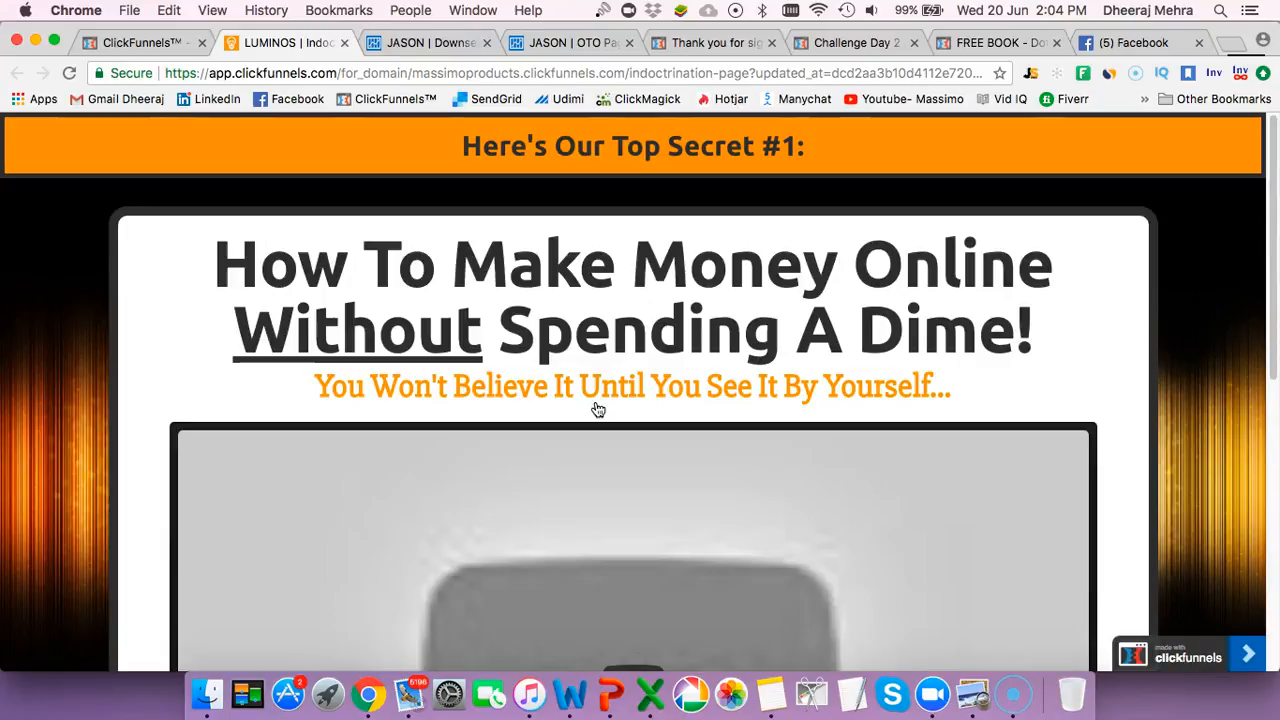
scroll(597, 409, down, 10)
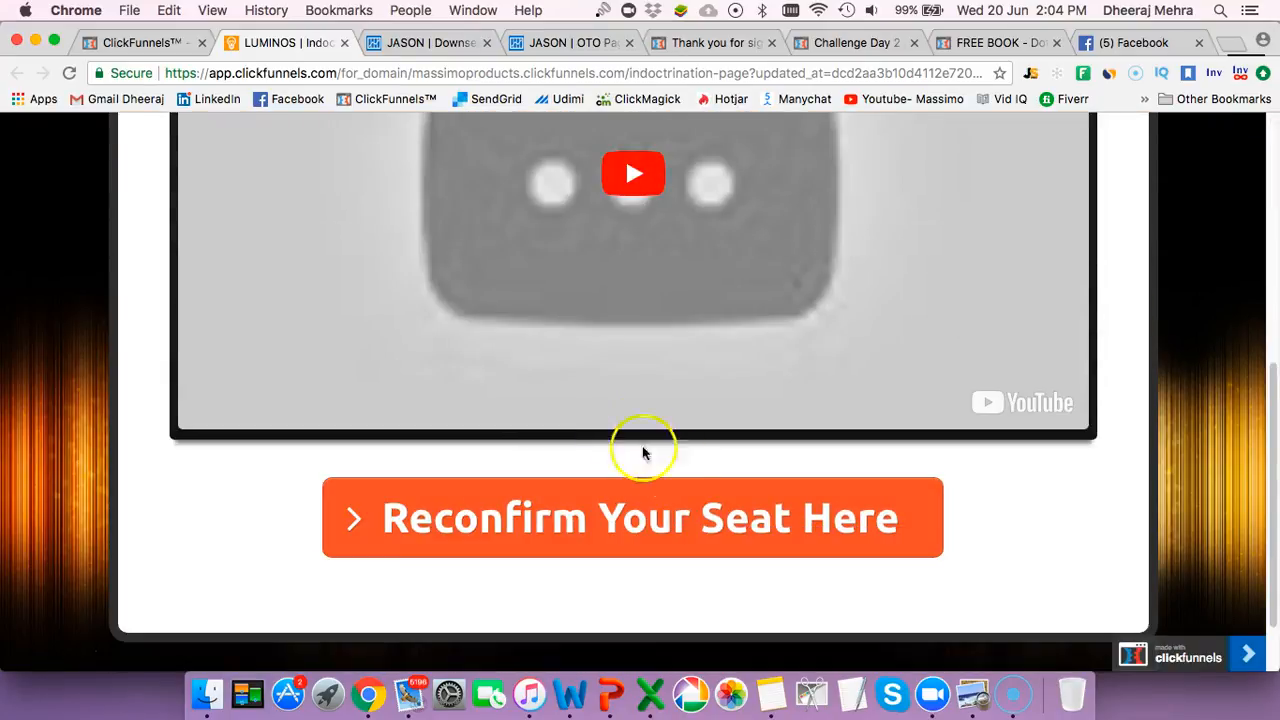
Check the video on the Top Secret #1 indoctrination page, return to its headline, and close the preview
click(632, 173)
scroll(585, 236, up, 10)
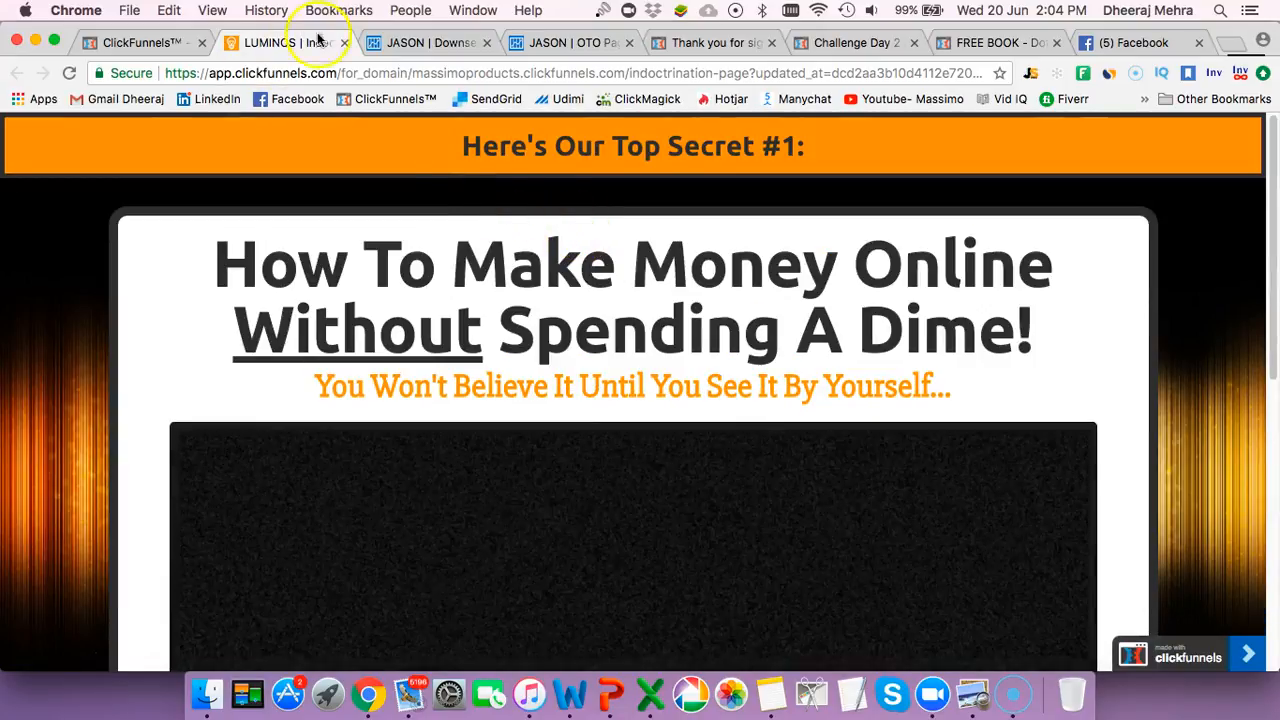
click(345, 43)
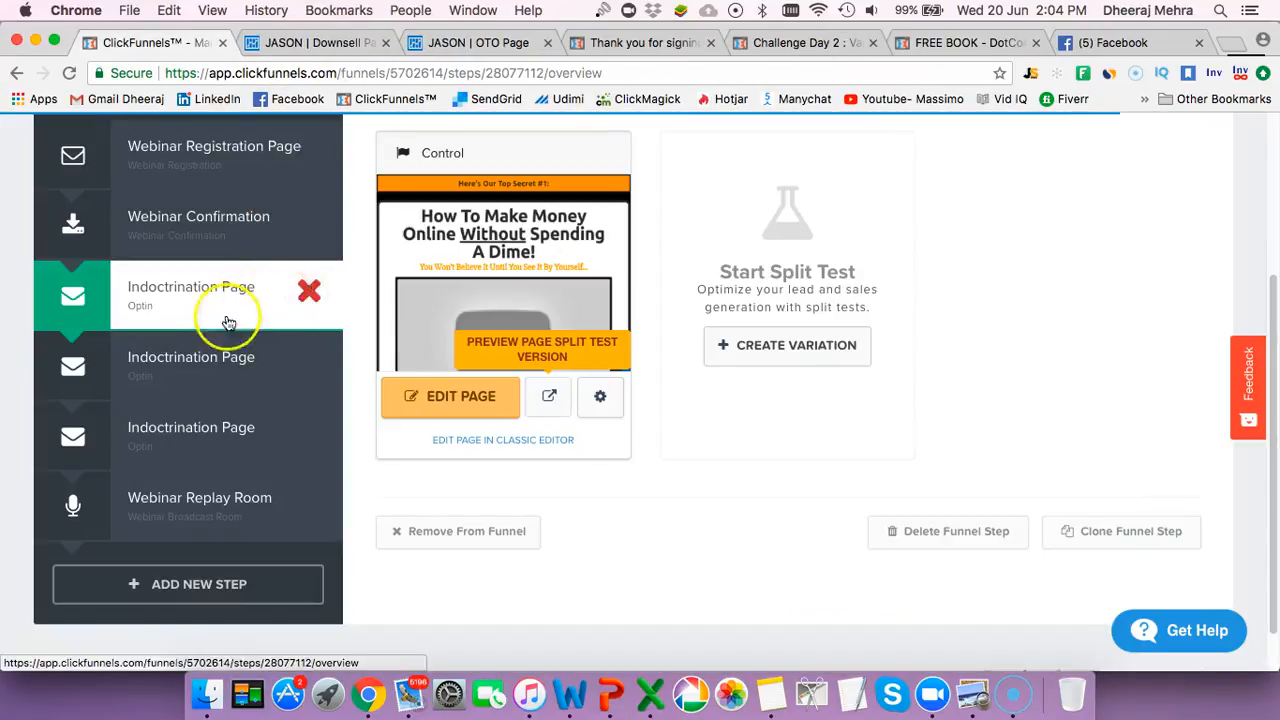
Open the second Indoctrination Page step and view its Top Secret #2 page thumbnail in the overview
click(208, 358)
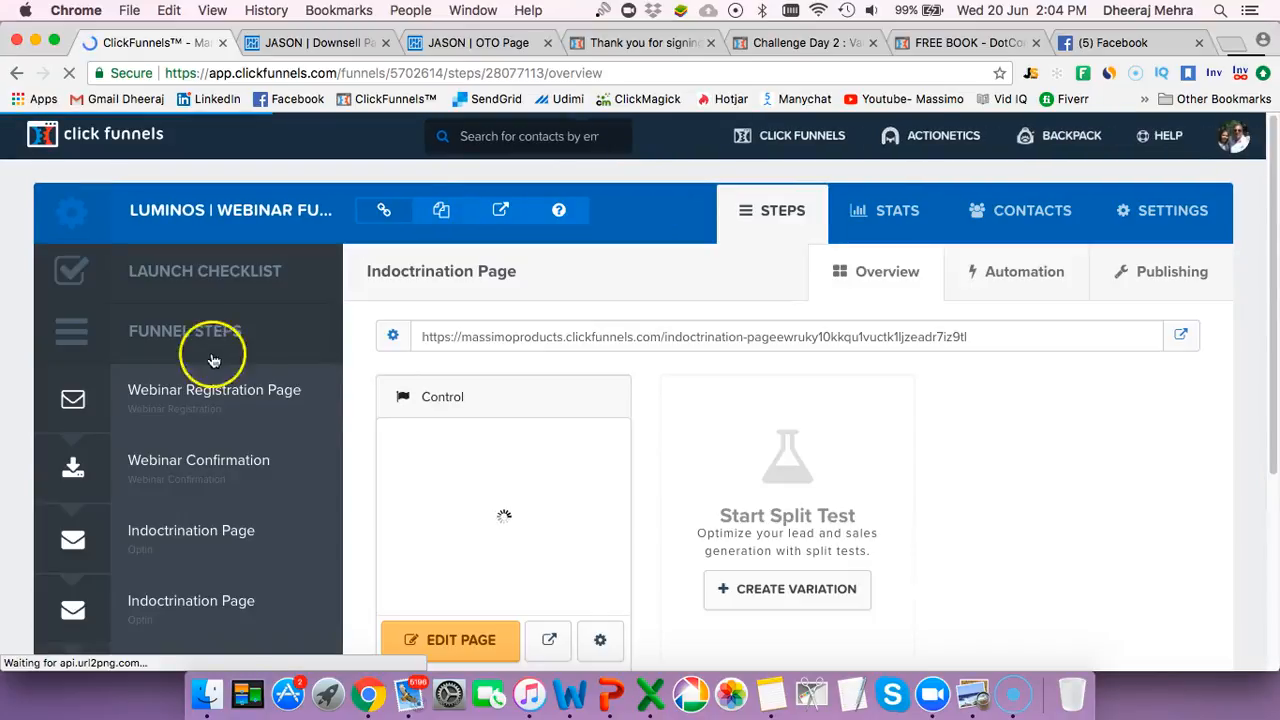
click(487, 408)
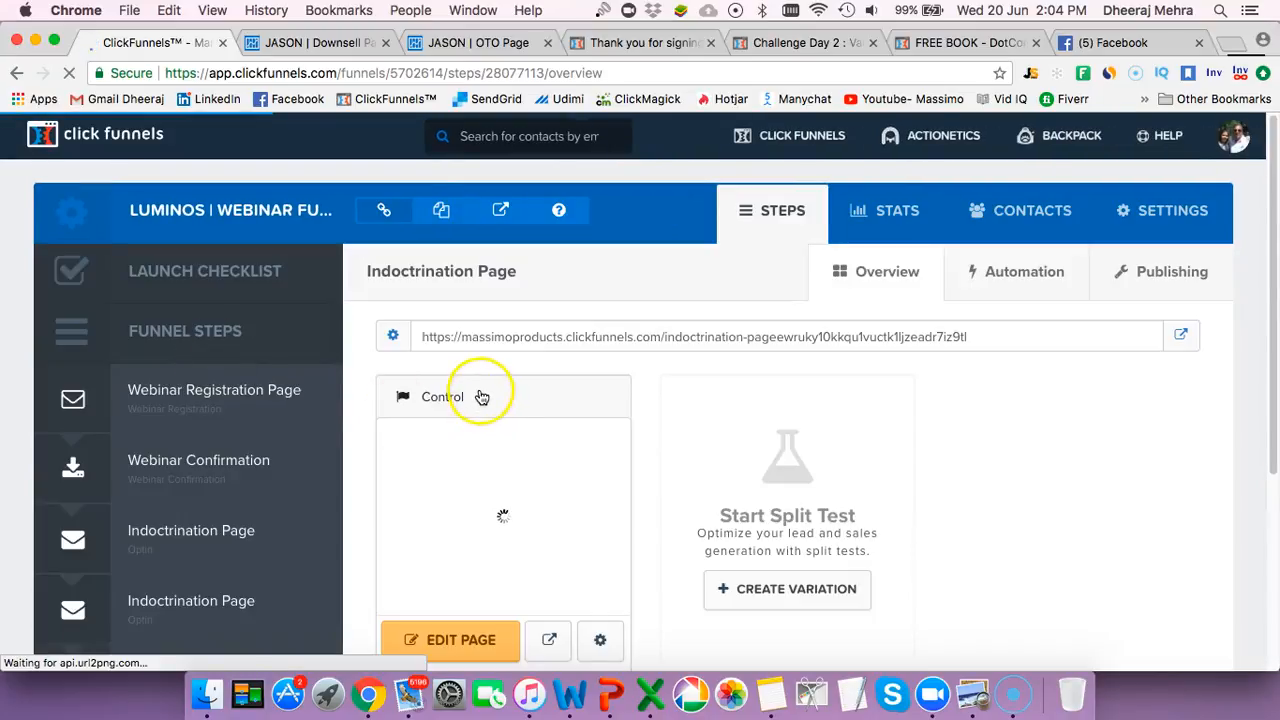
scroll(480, 390, down, 3)
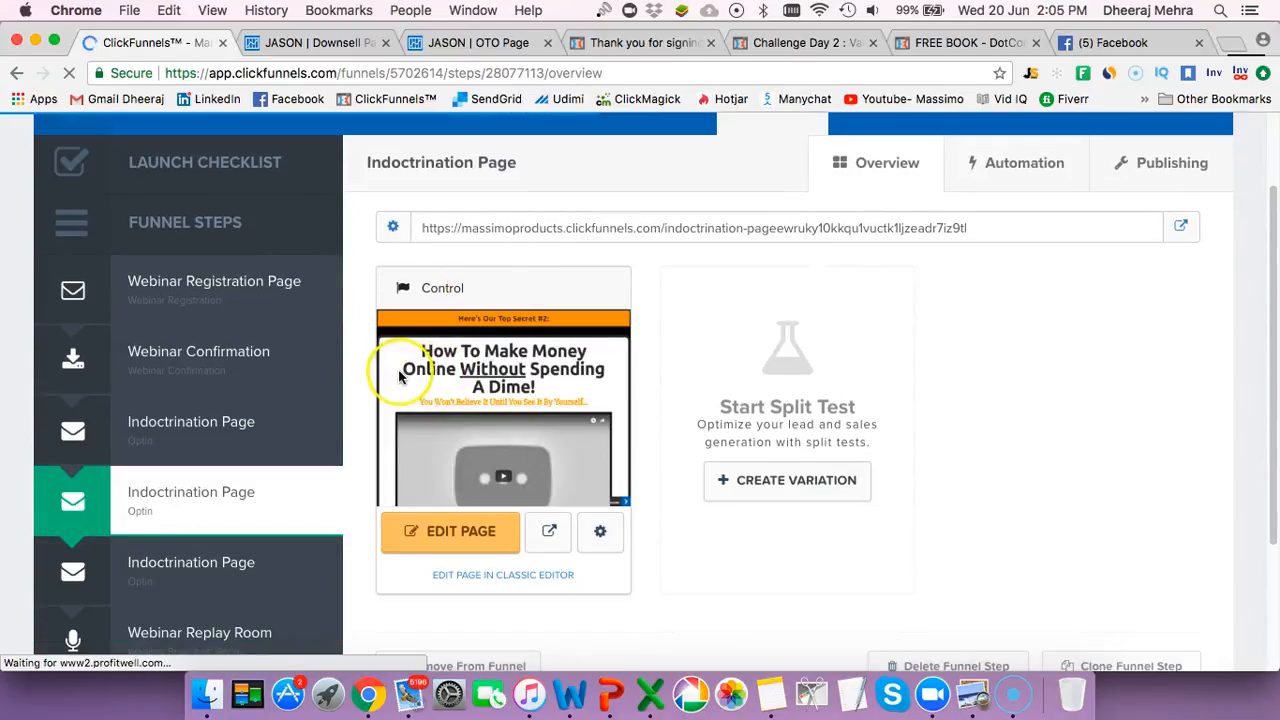
Open the funnel's Webinar Replay Room step and preview its page
scroll(300, 480, down, 5)
click(203, 446)
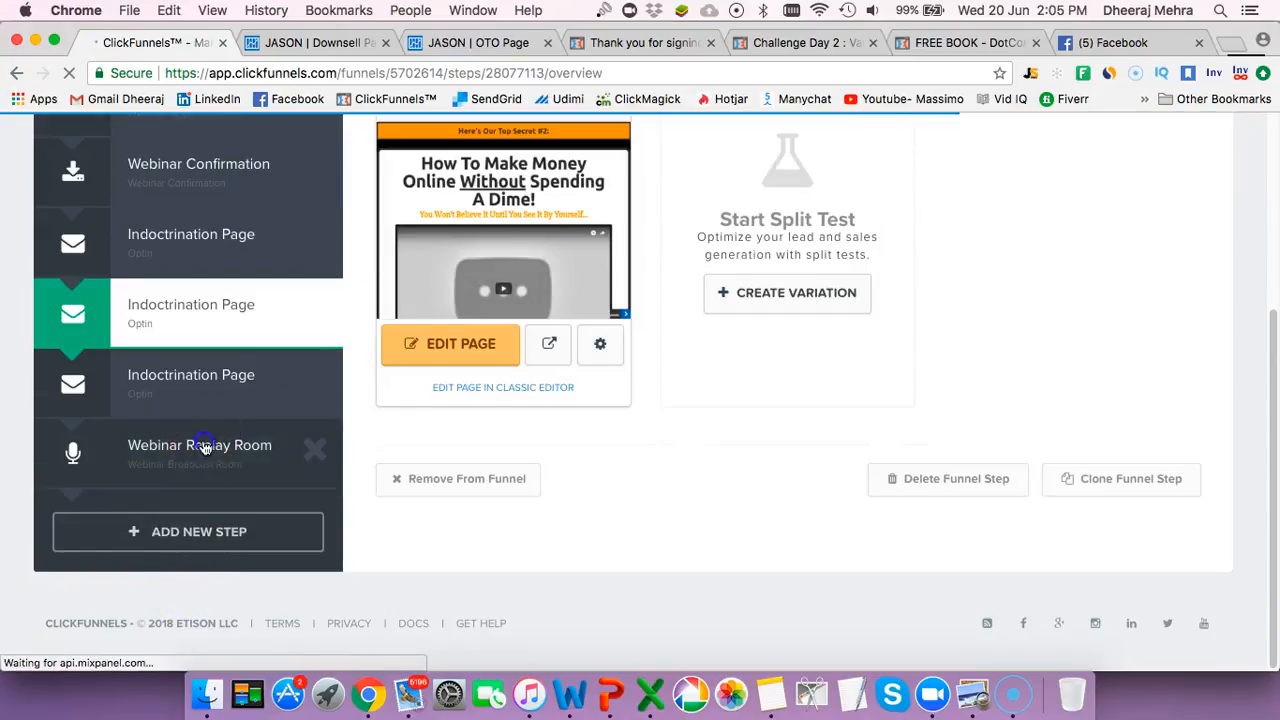
click(655, 450)
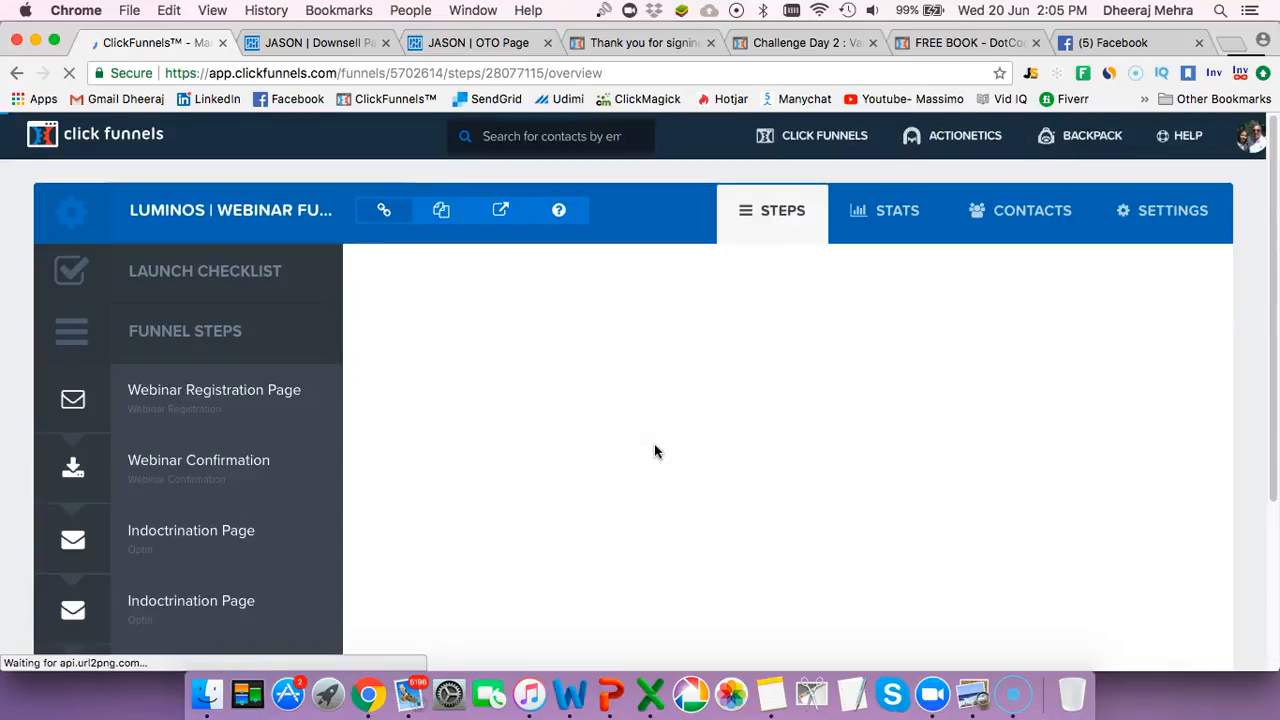
click(532, 441)
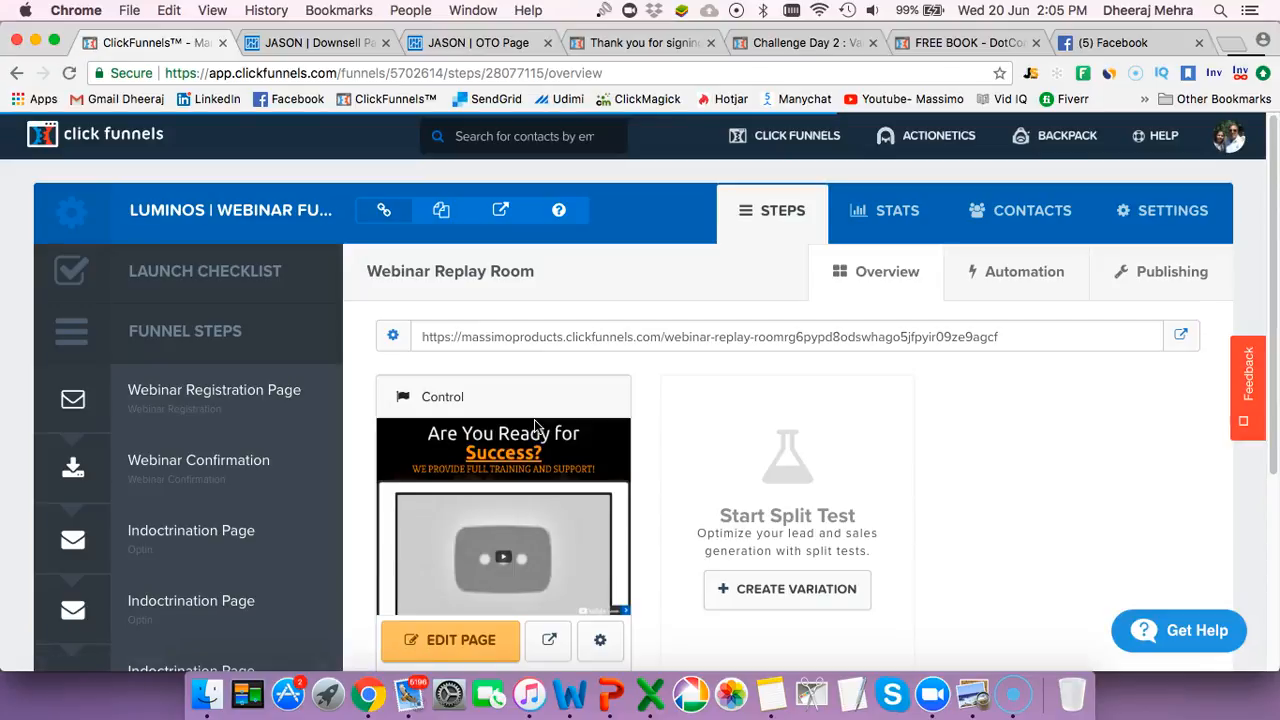
scroll(537, 432, down, 5)
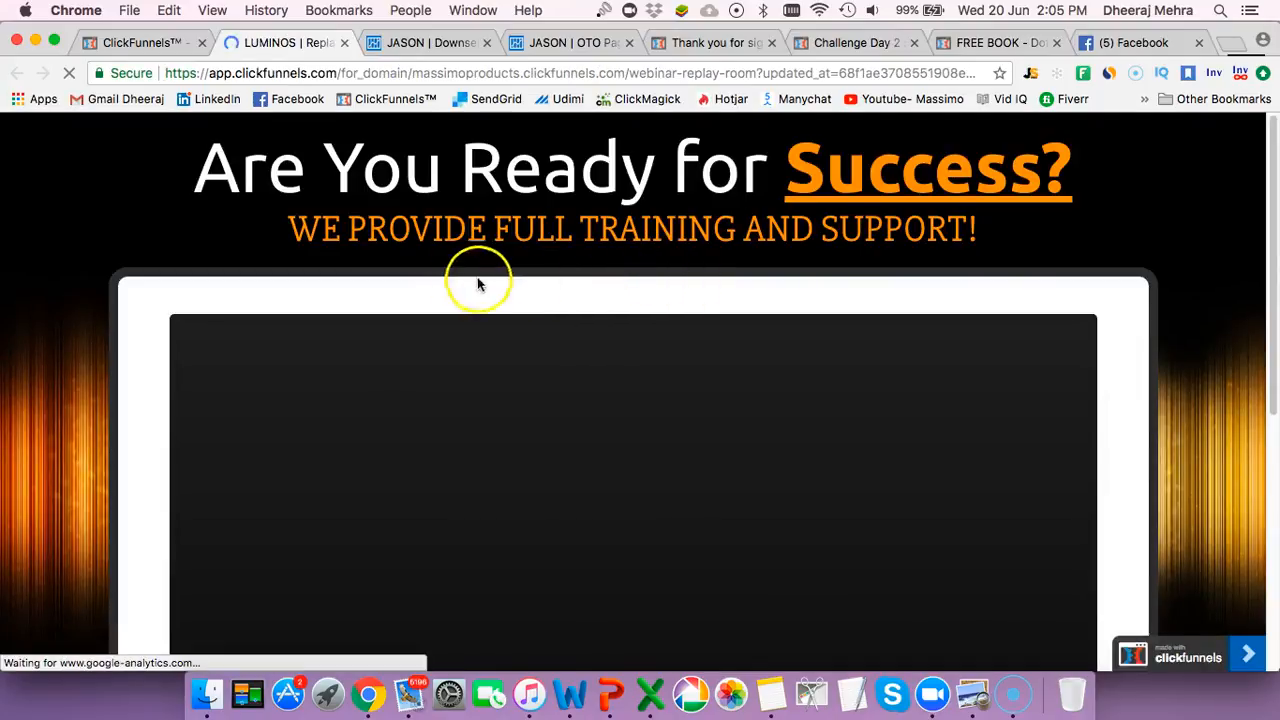
Examine the replay room page's headline, video, presentation countdown and Add To Cart link, and close the preview
scroll(496, 308, down, 5)
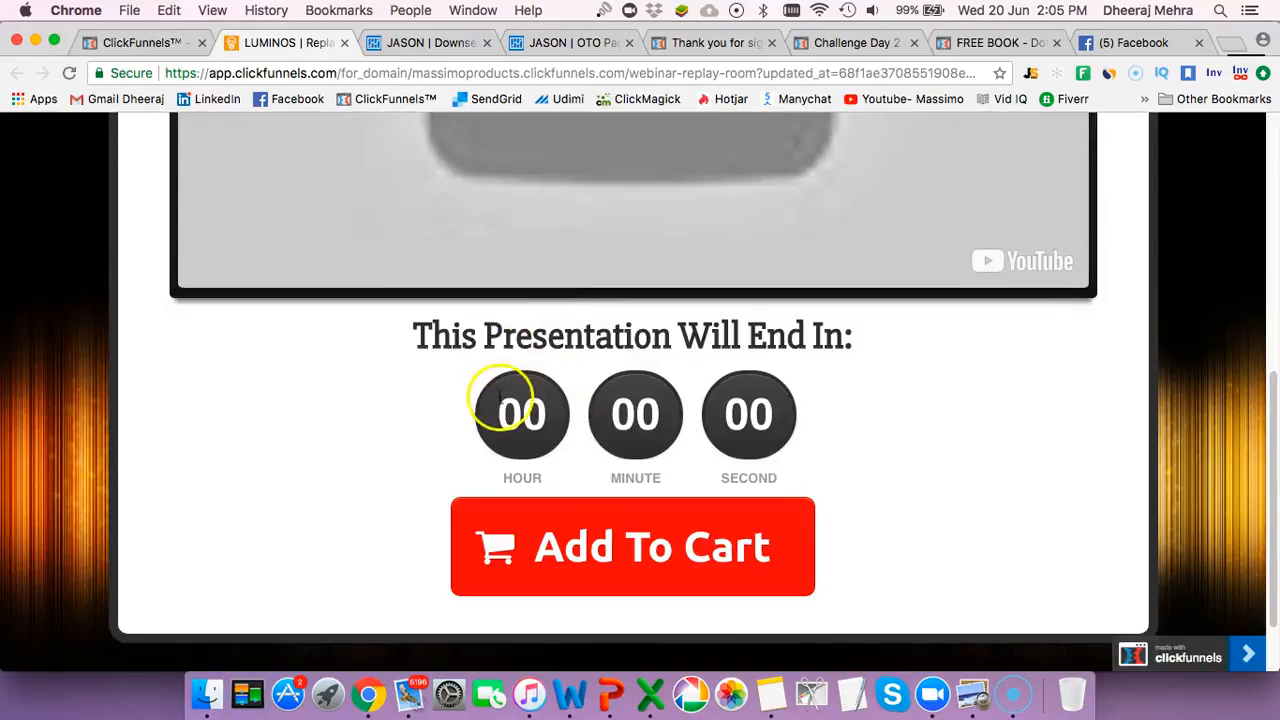
scroll(394, 371, up, 4)
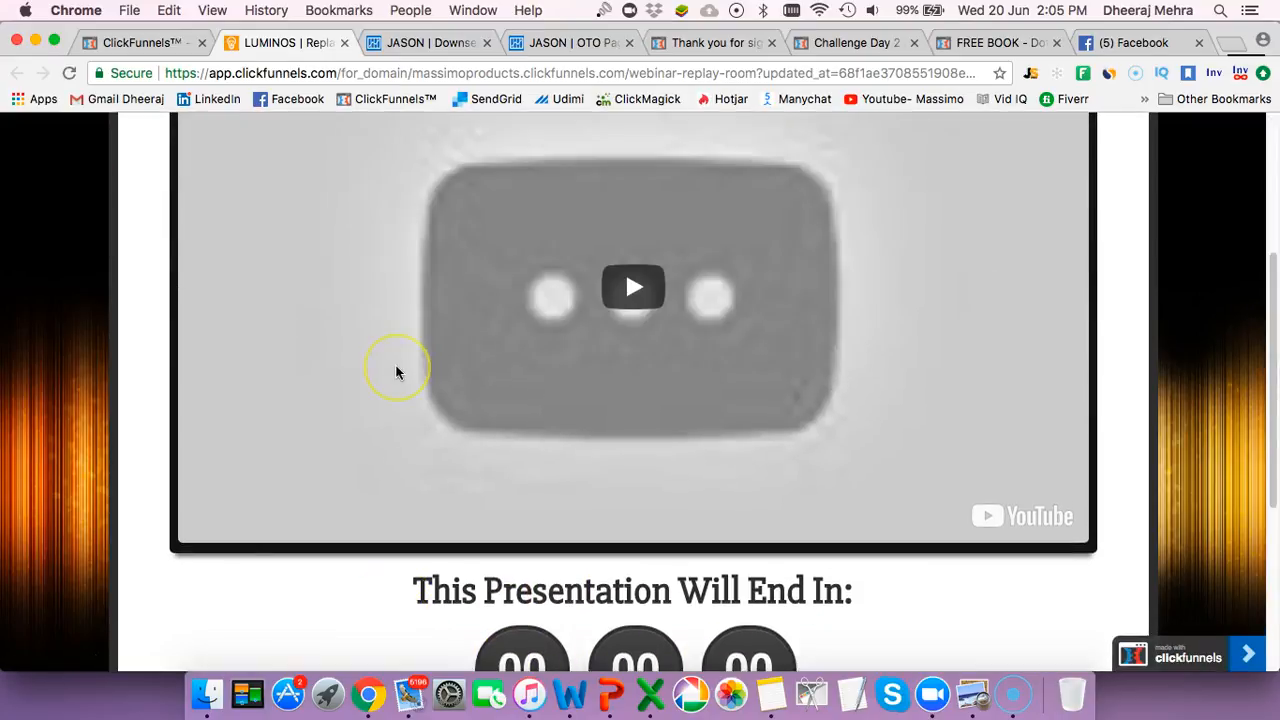
scroll(395, 372, up, 1)
scroll(394, 371, down, 5)
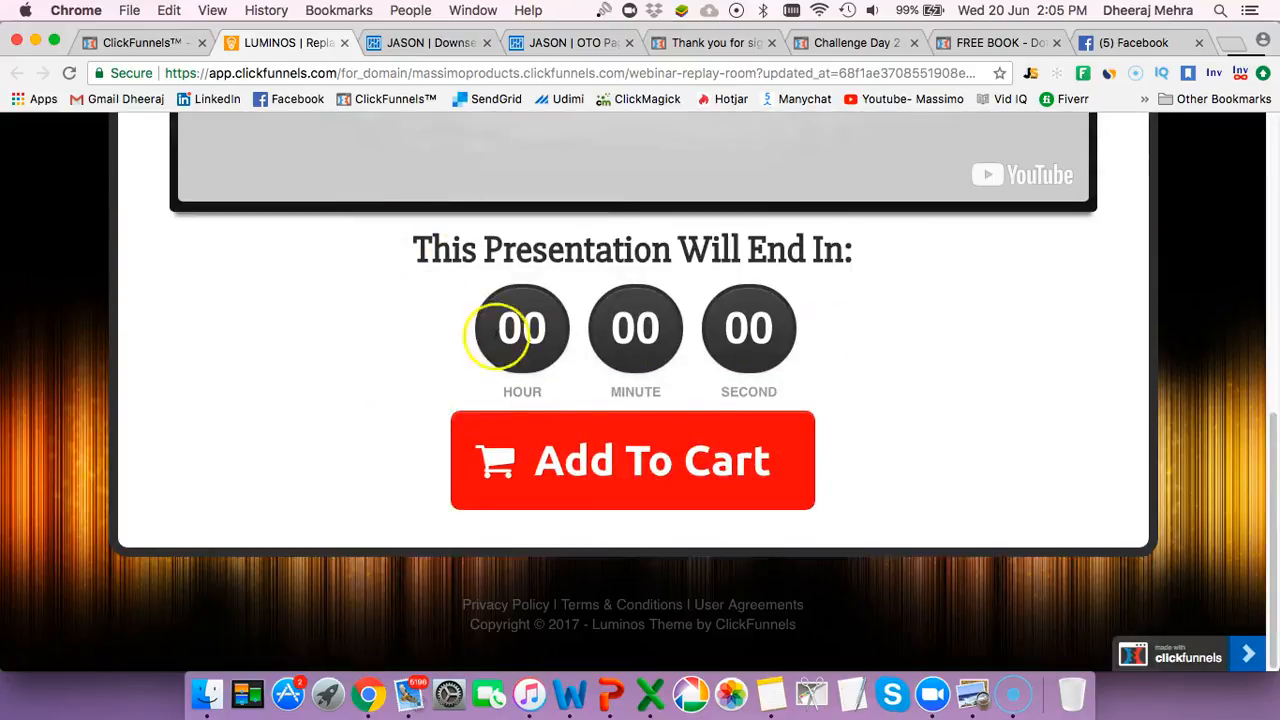
scroll(630, 375, up, 3)
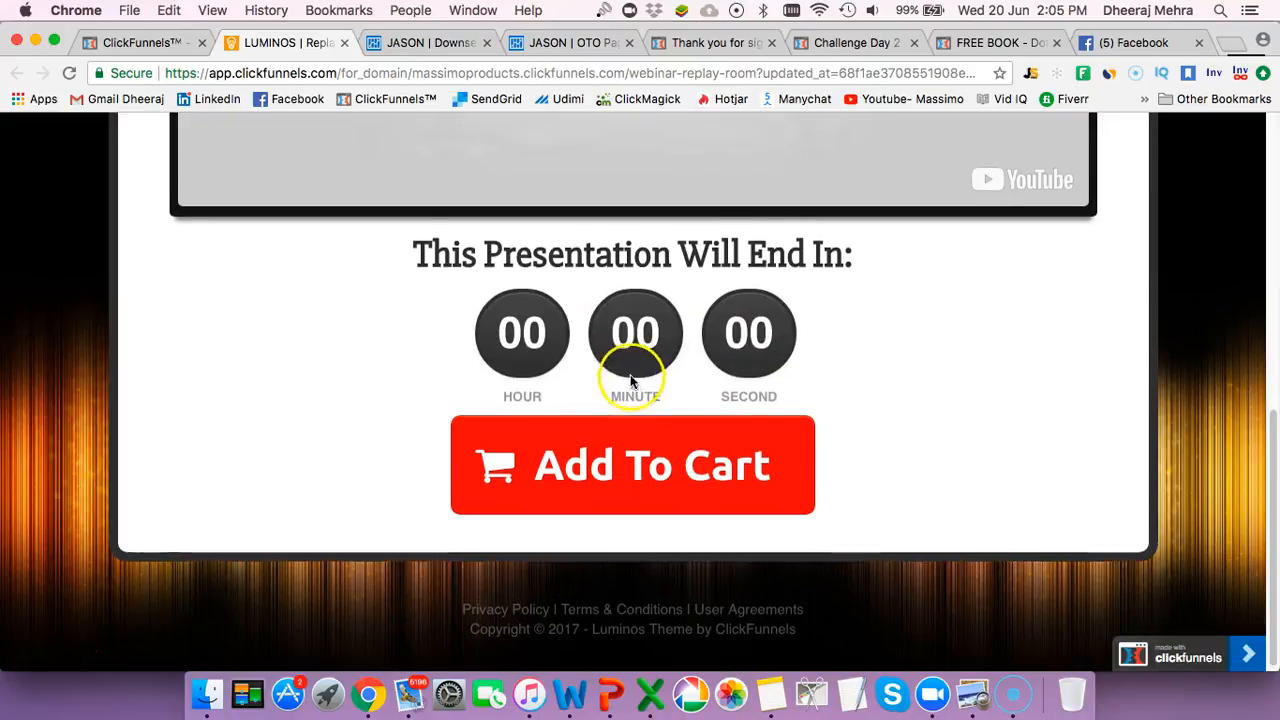
scroll(629, 381, up, 6)
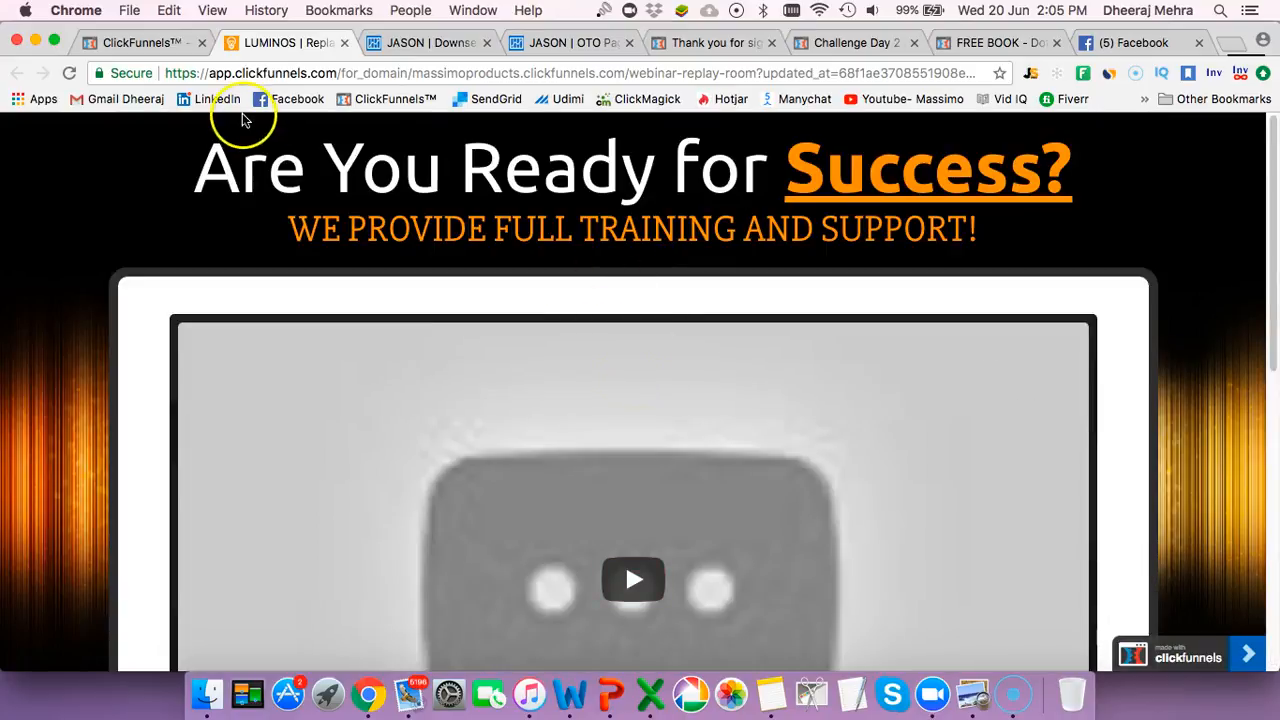
click(345, 45)
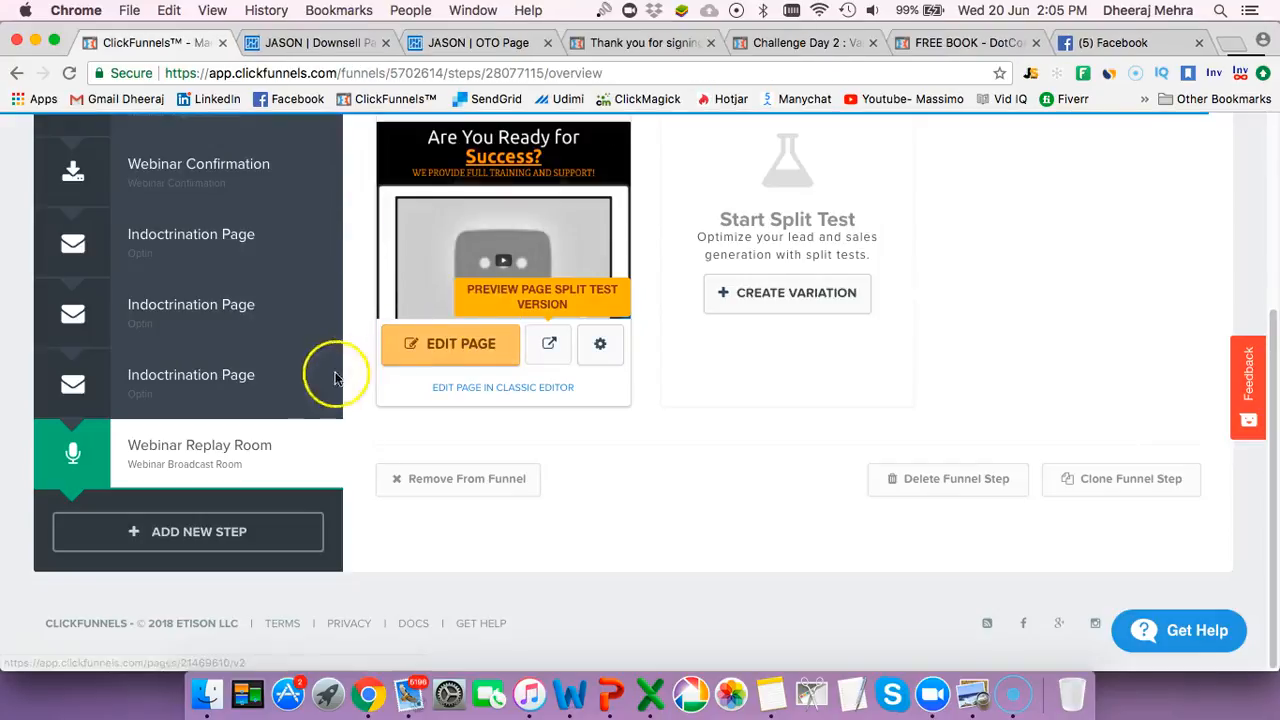
Go back from the LUMINOS funnel's steps to the Cookbook's list of webinar funnel templates
scroll(226, 357, up, 4)
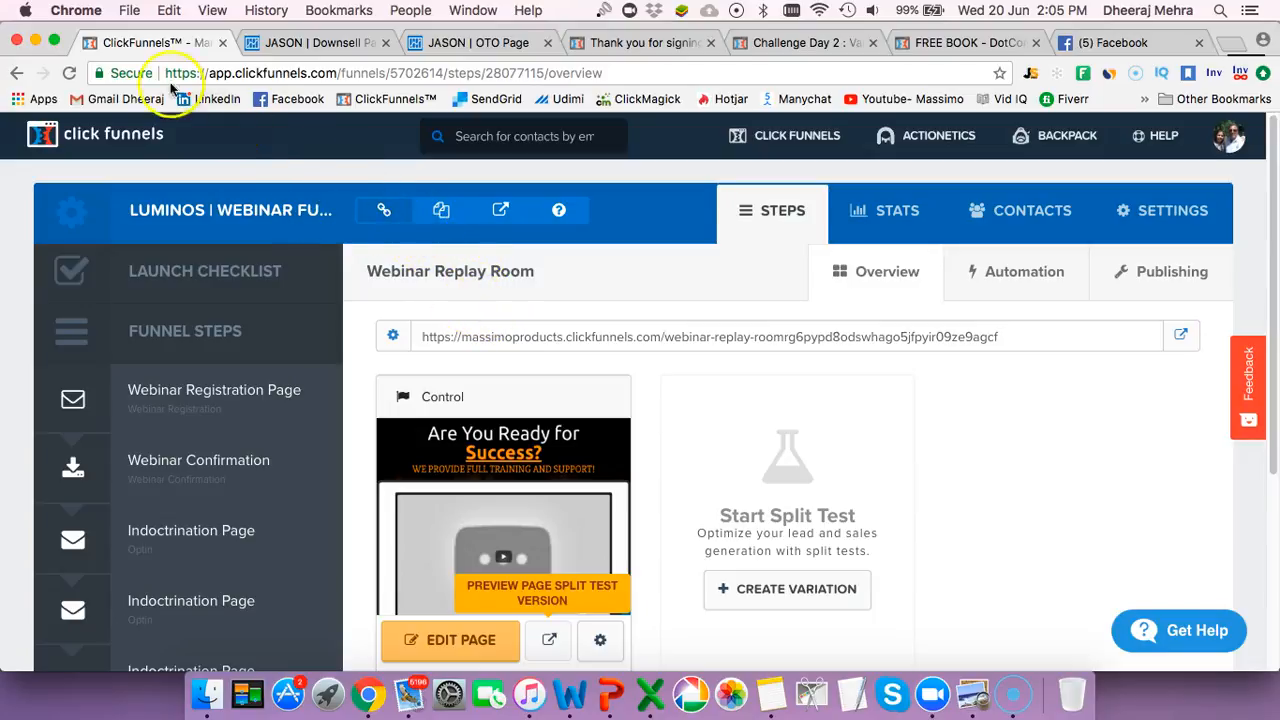
click(14, 73)
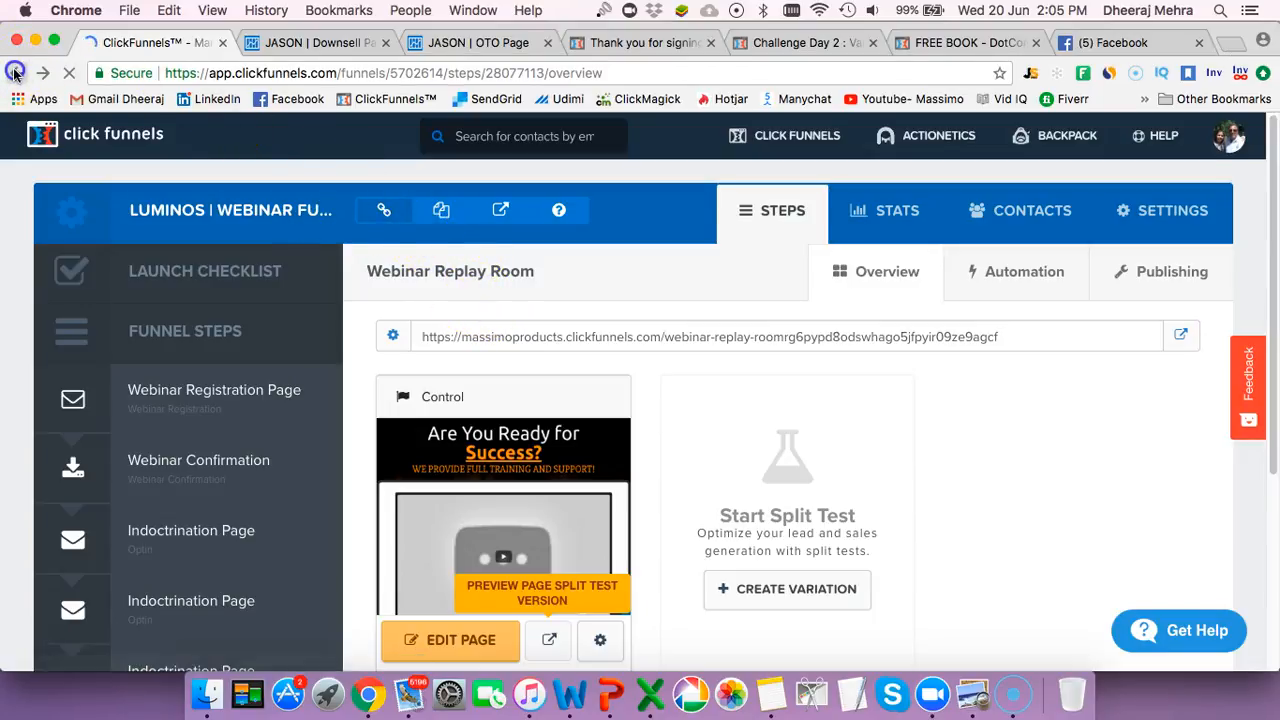
click(14, 73)
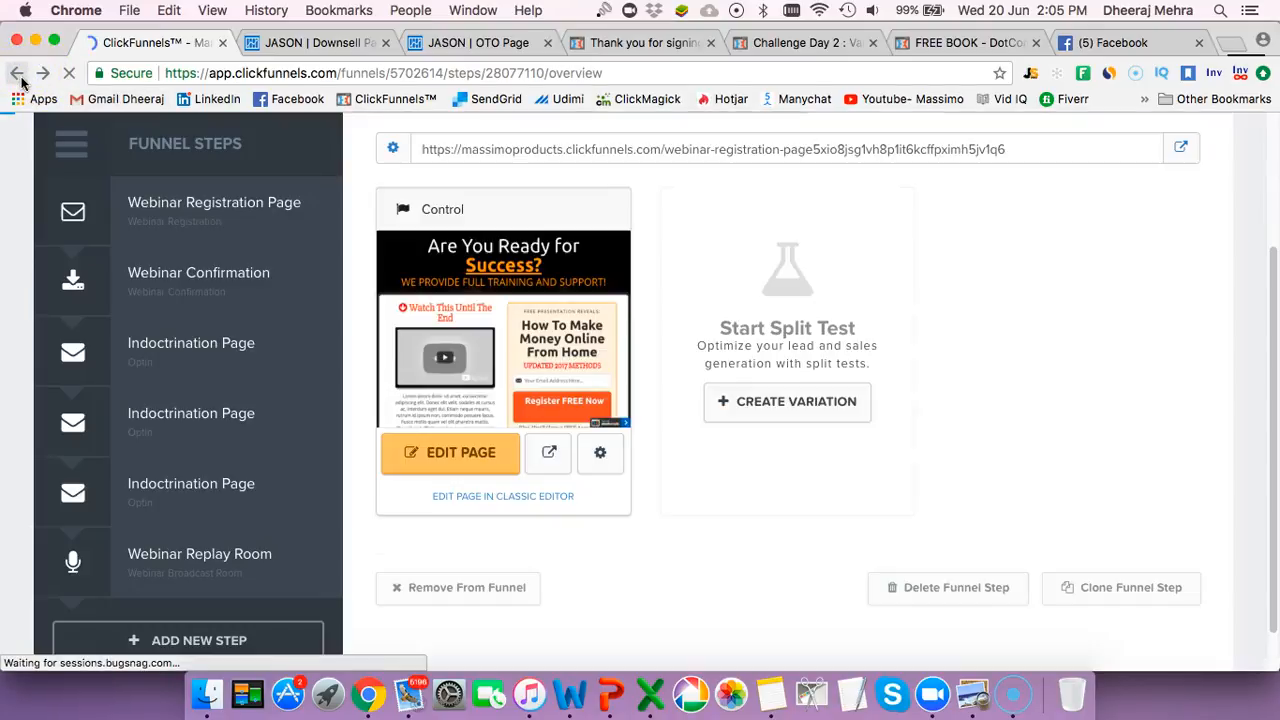
click(125, 177)
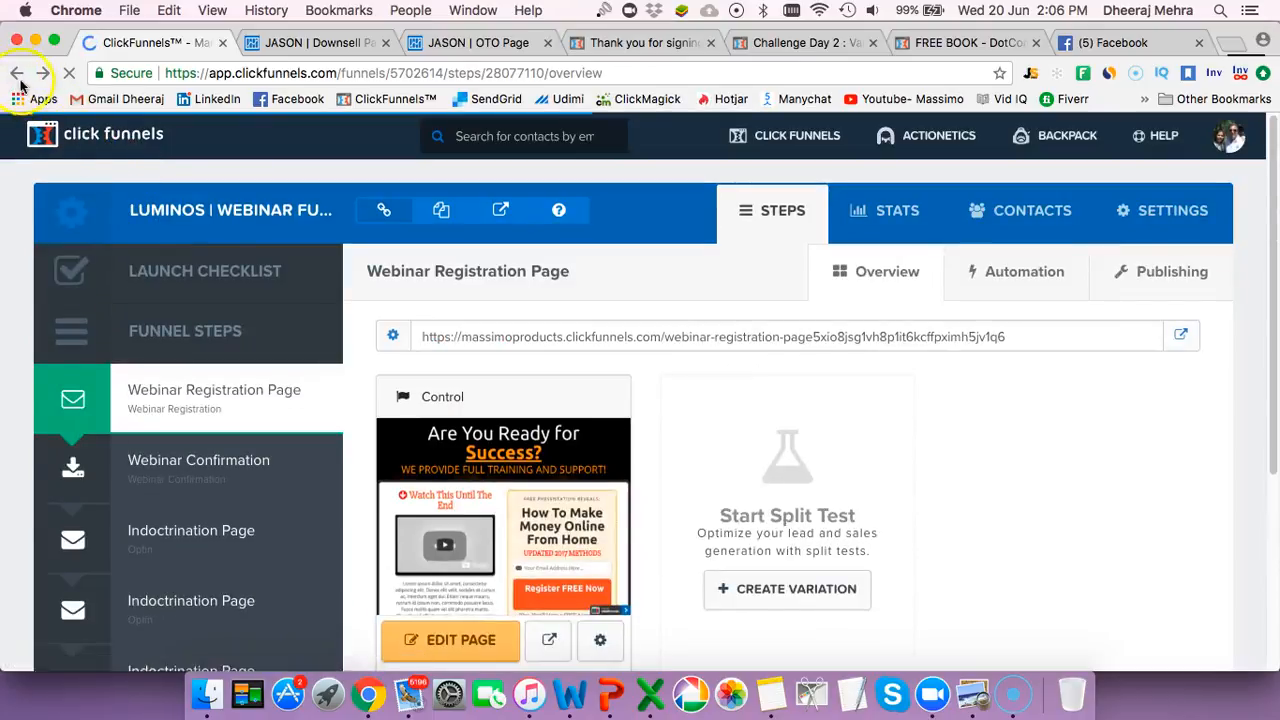
click(18, 78)
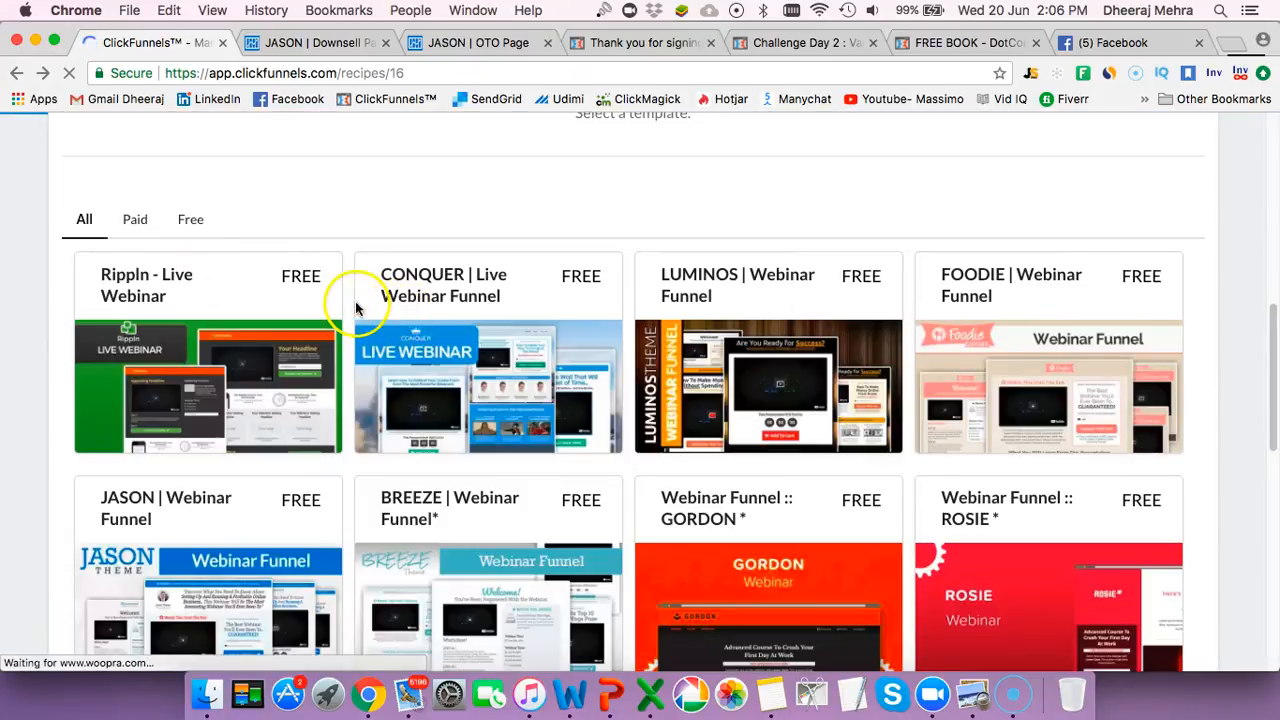
Look through the free and premium templates offered for the Webinar Funnel
scroll(368, 325, down, 5)
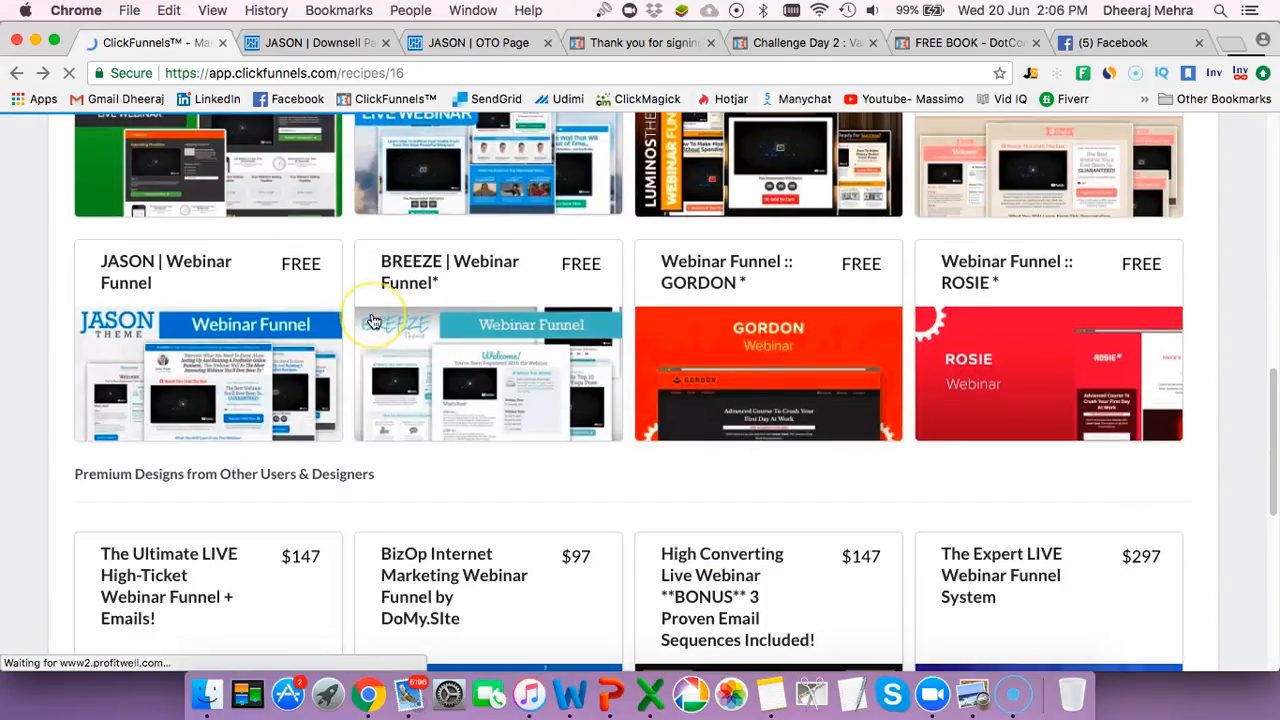
scroll(375, 323, down, 1)
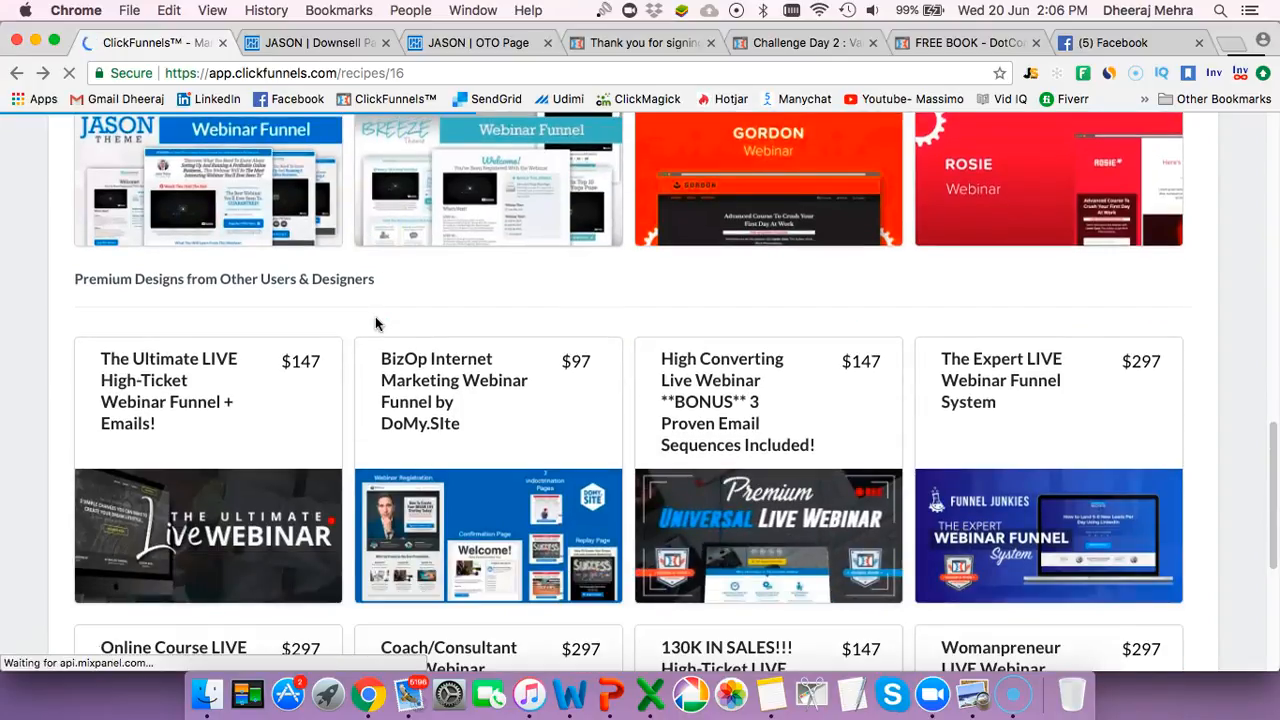
scroll(375, 323, down, 3)
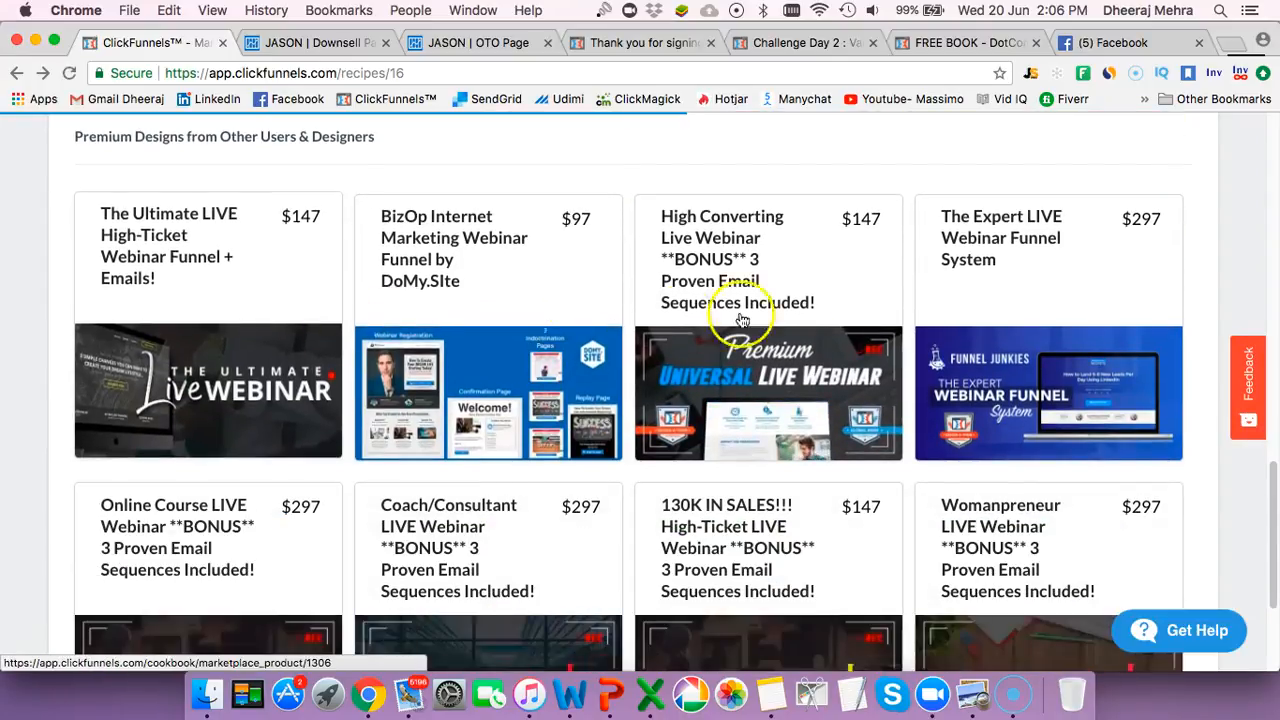
scroll(487, 347, down, 3)
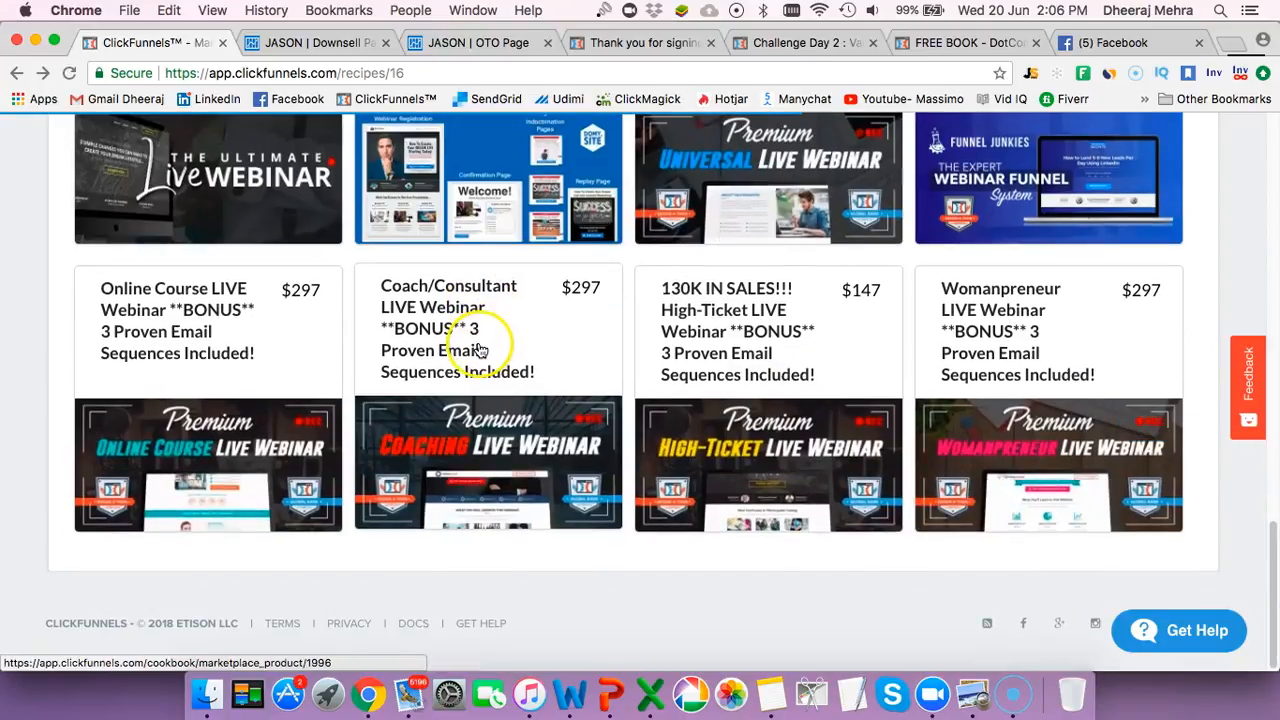
scroll(457, 343, up, 20)
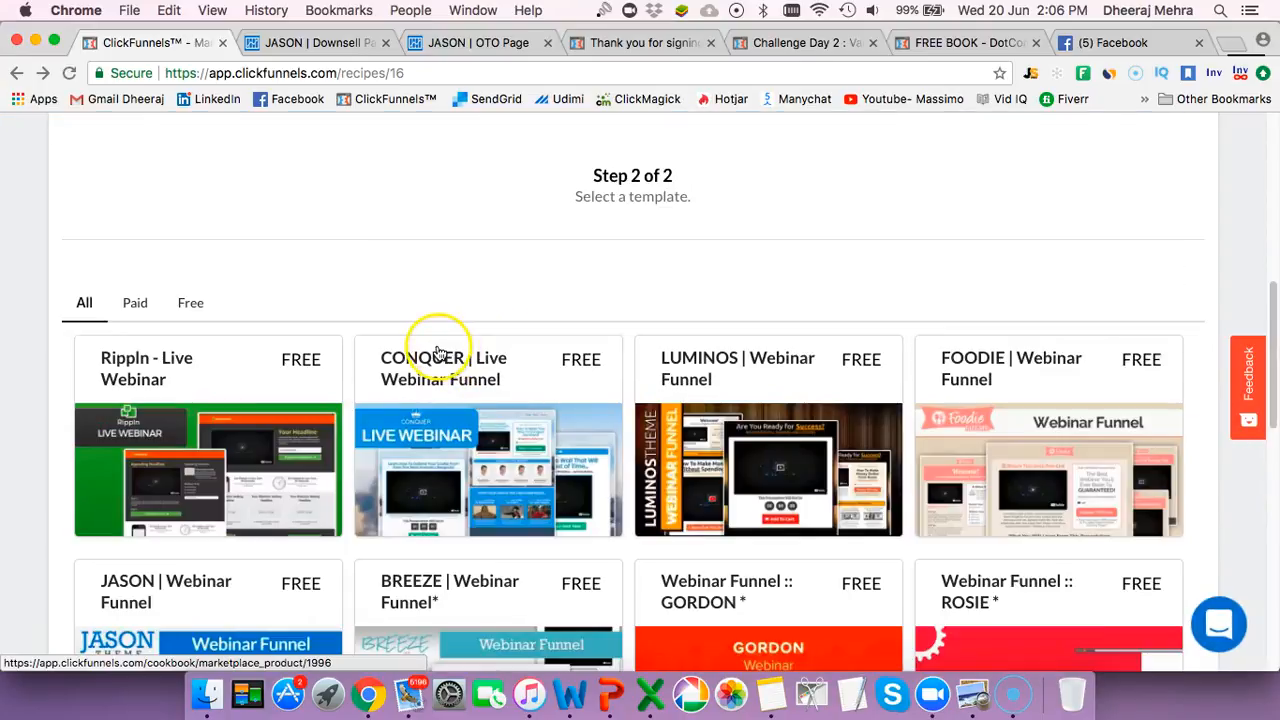
scroll(228, 205, up, 2)
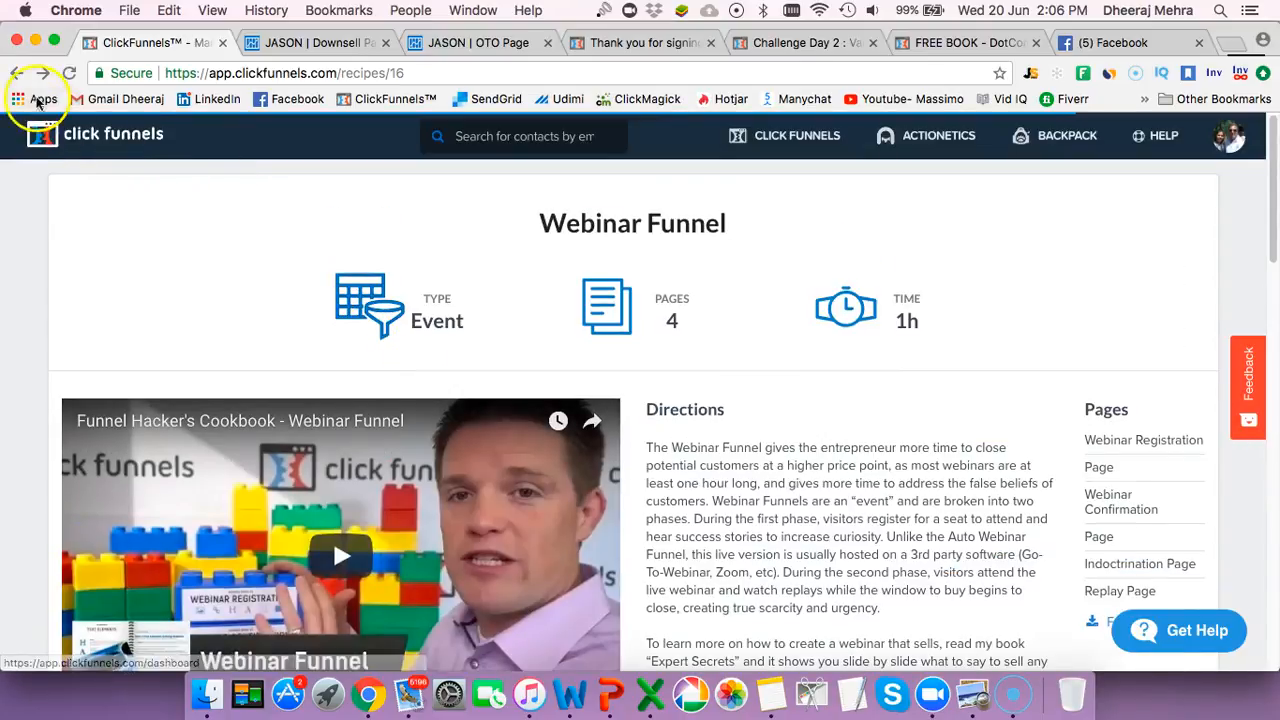
Return to the funnel cookbook and look through the funnel types filtered by Sell A Product
click(192, 251)
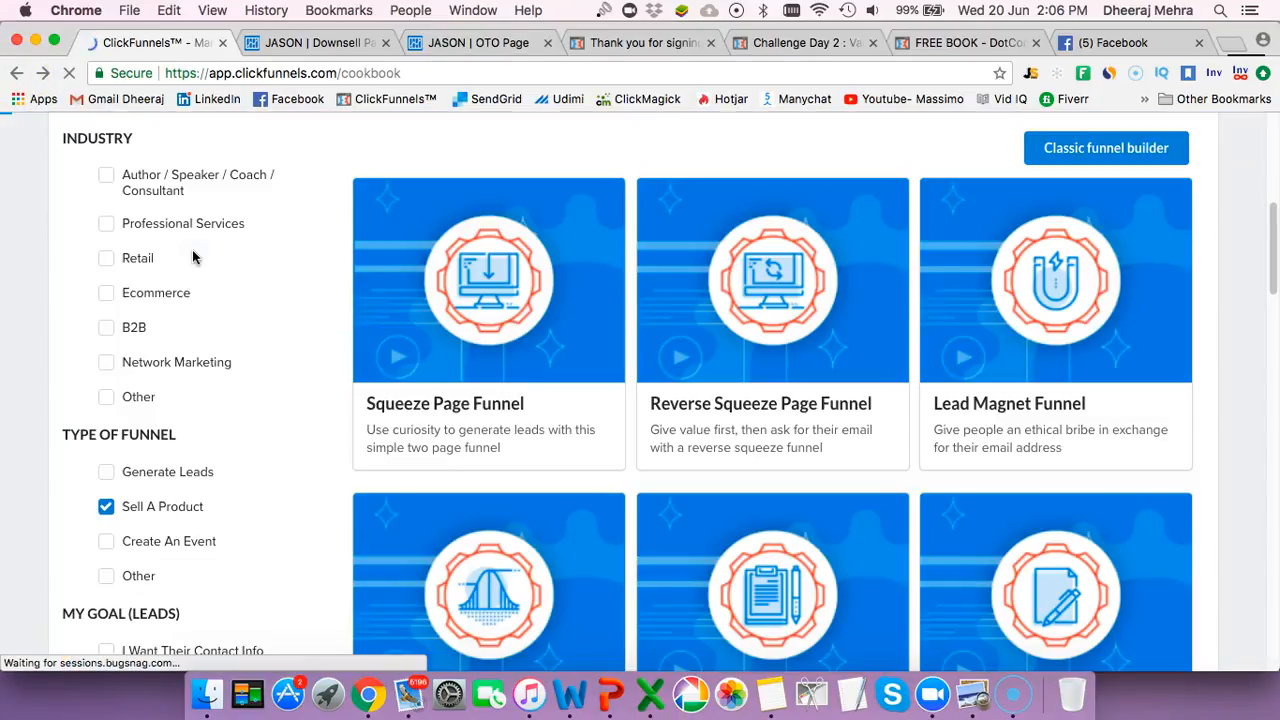
click(465, 318)
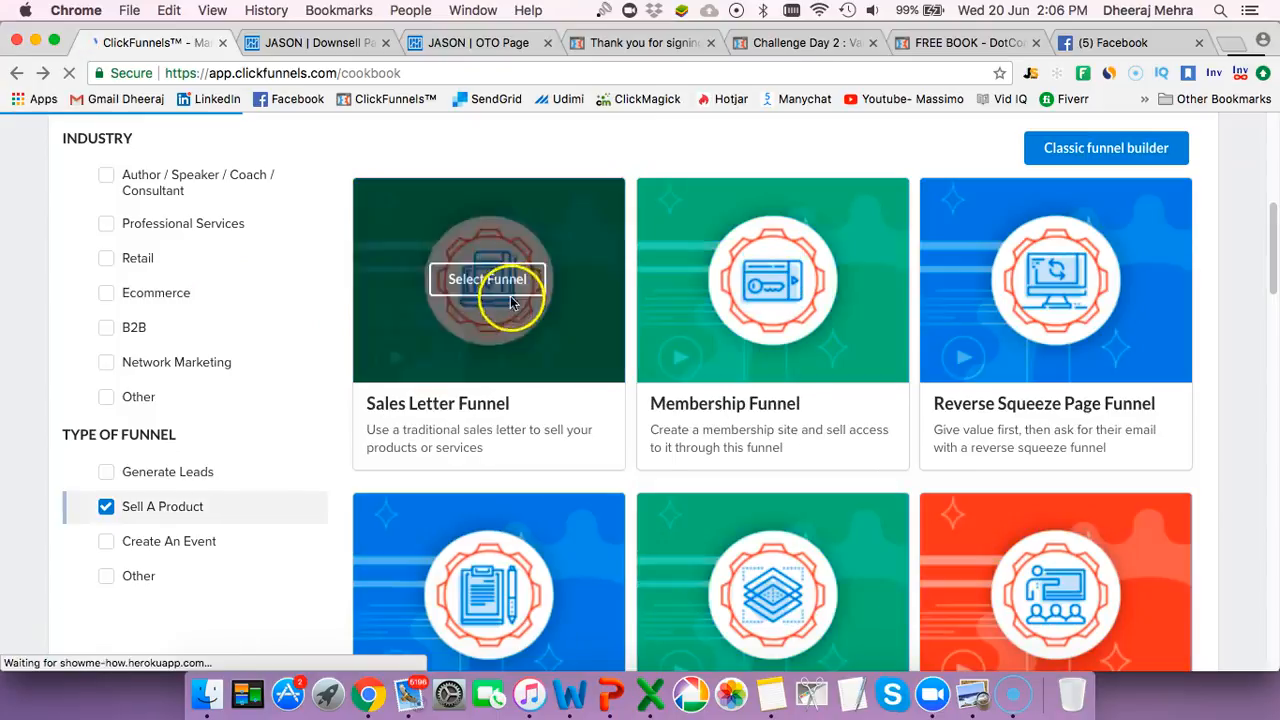
scroll(506, 286, down, 5)
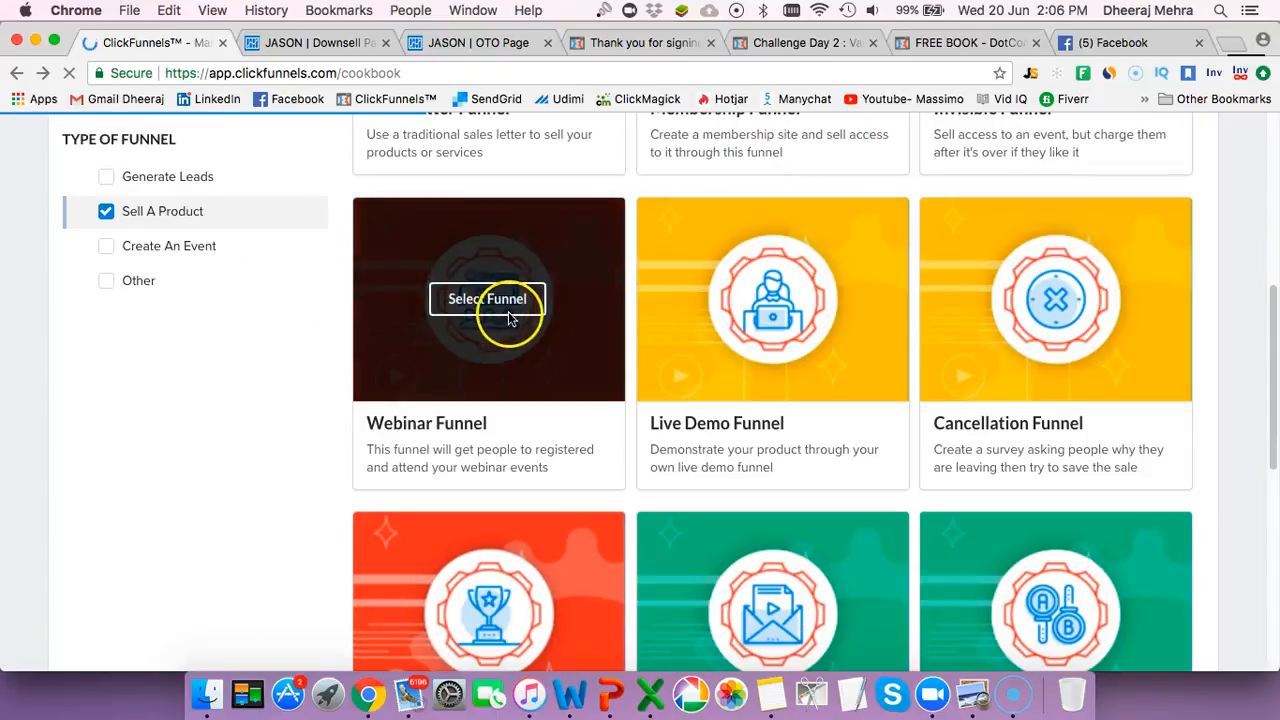
scroll(510, 320, up, 5)
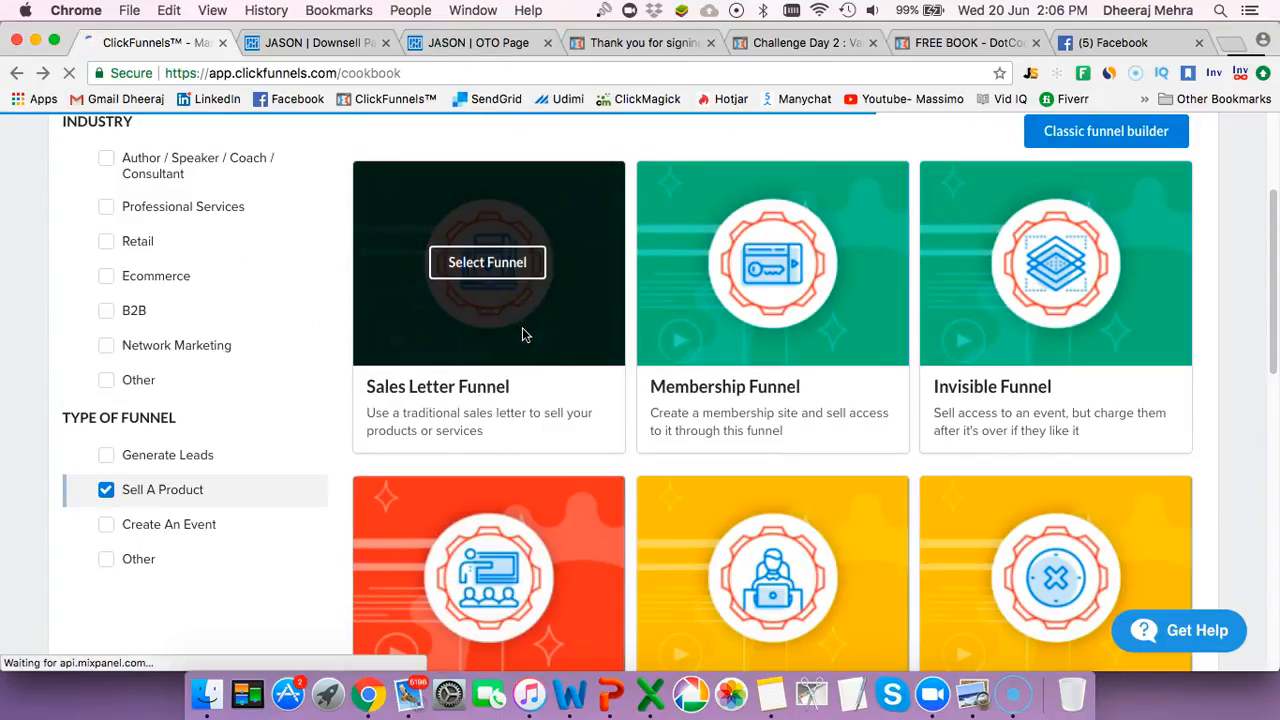
scroll(486, 334, up, 3)
scroll(477, 337, down, 2)
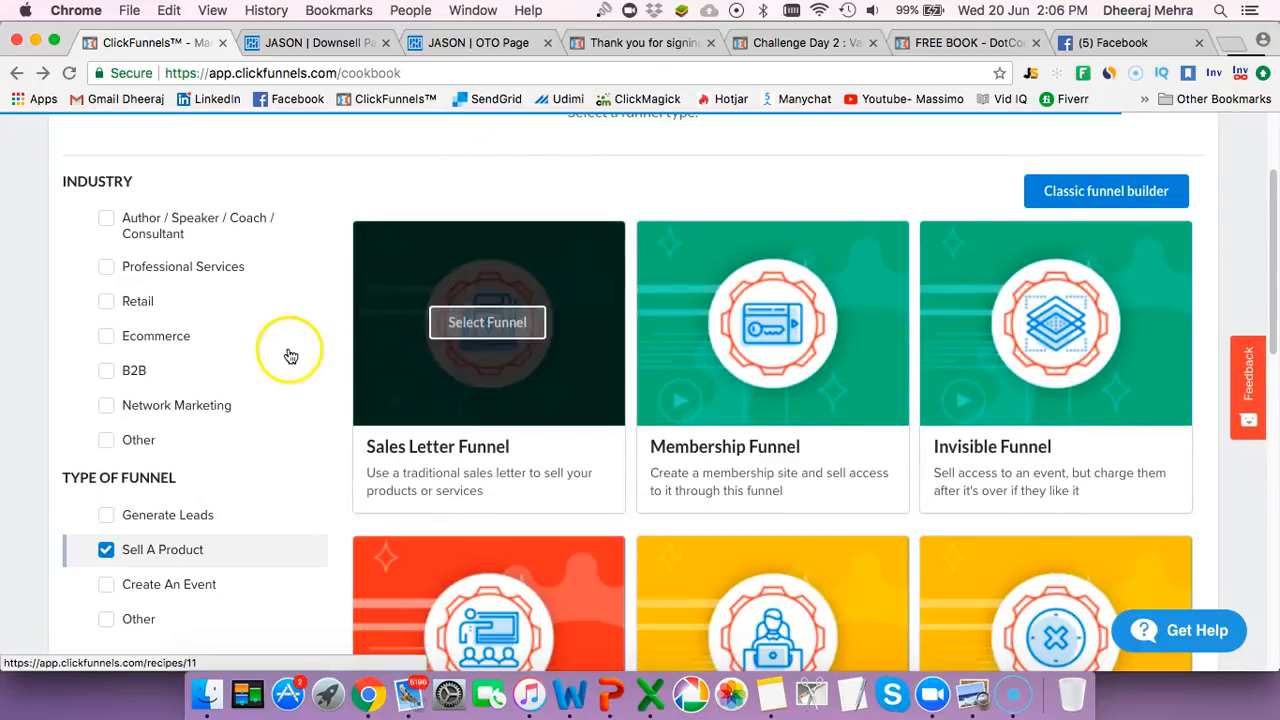
Filter the funnel types by the Ecommerce industry only, clearing the Sell A Product filter, and browse the matching funnels
click(106, 336)
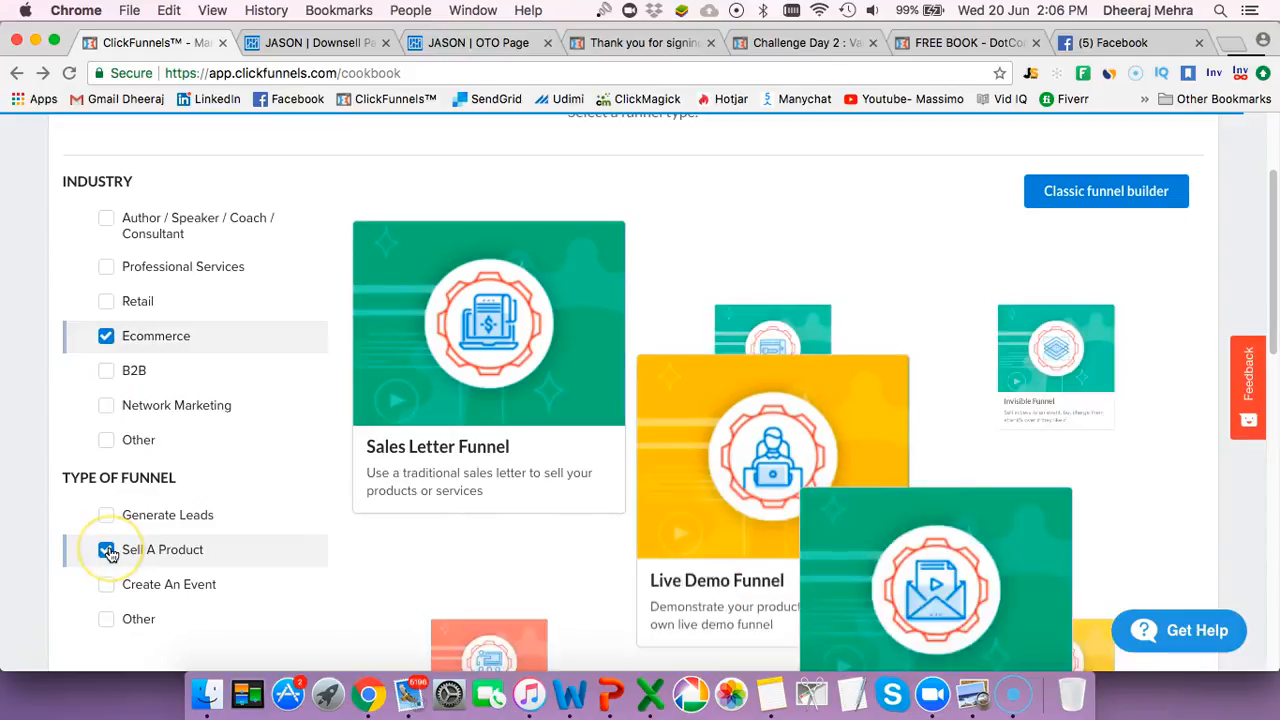
click(106, 550)
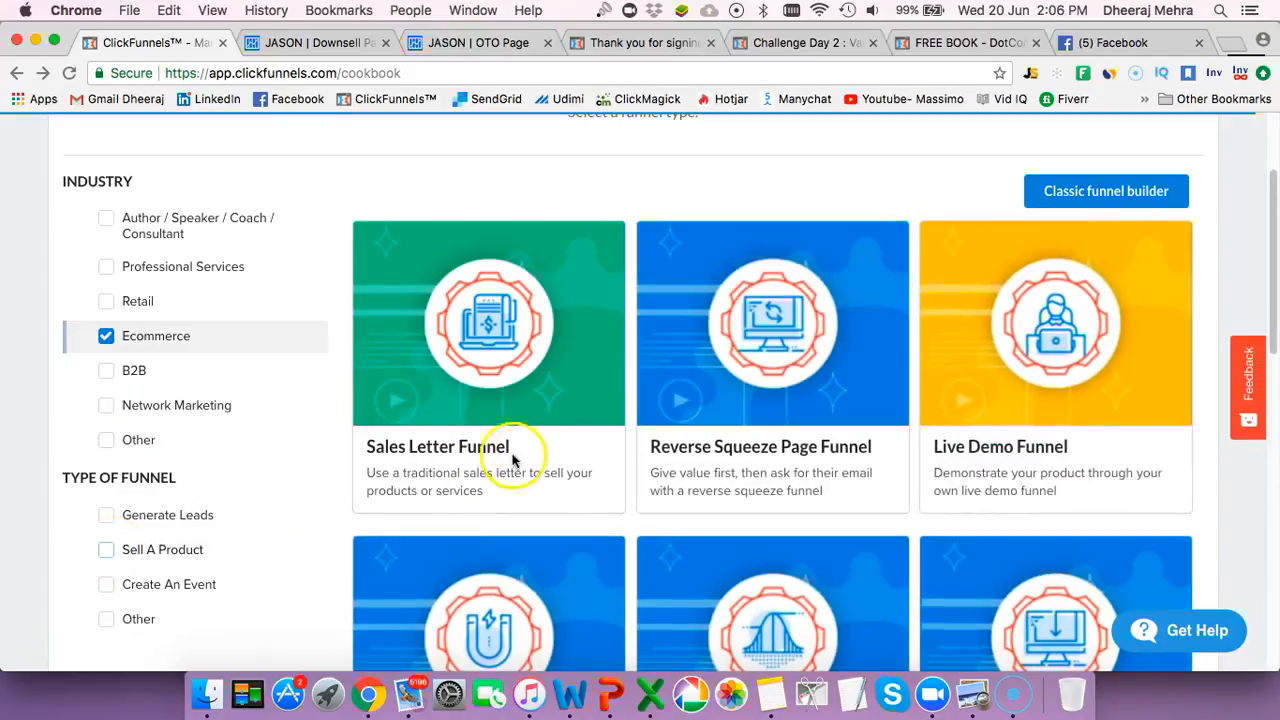
scroll(536, 450, down, 3)
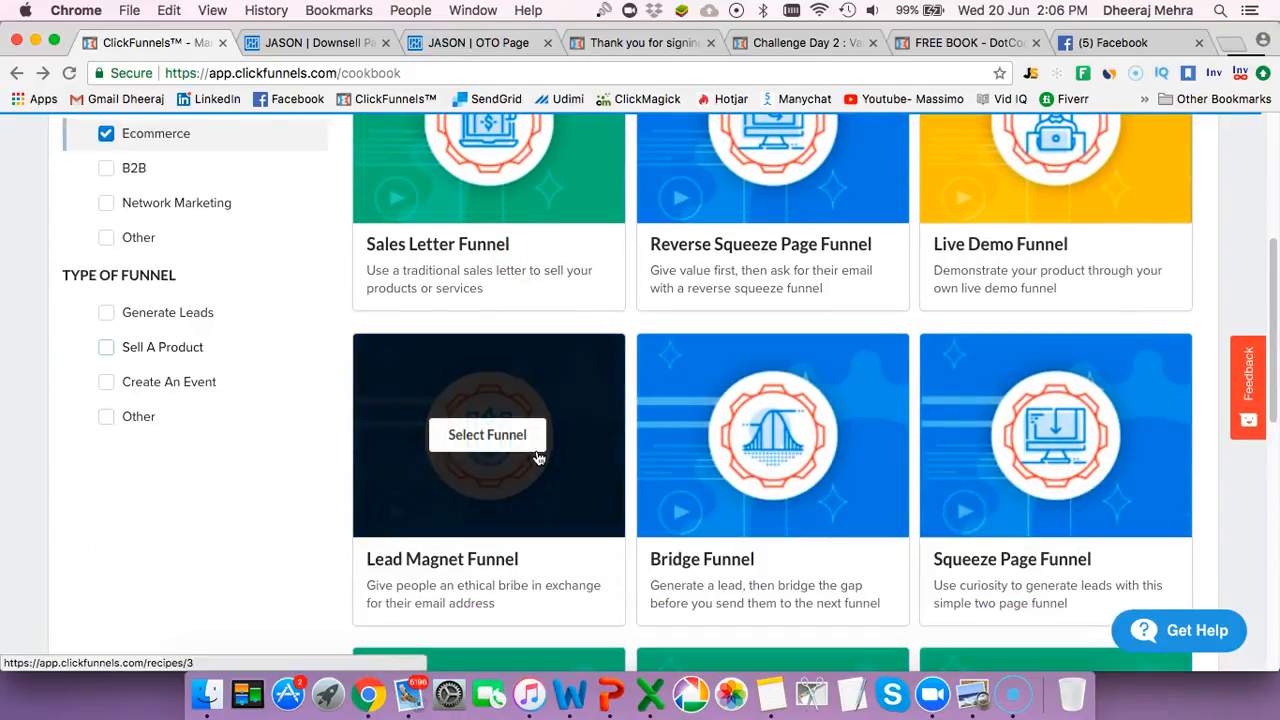
scroll(538, 457, down, 1)
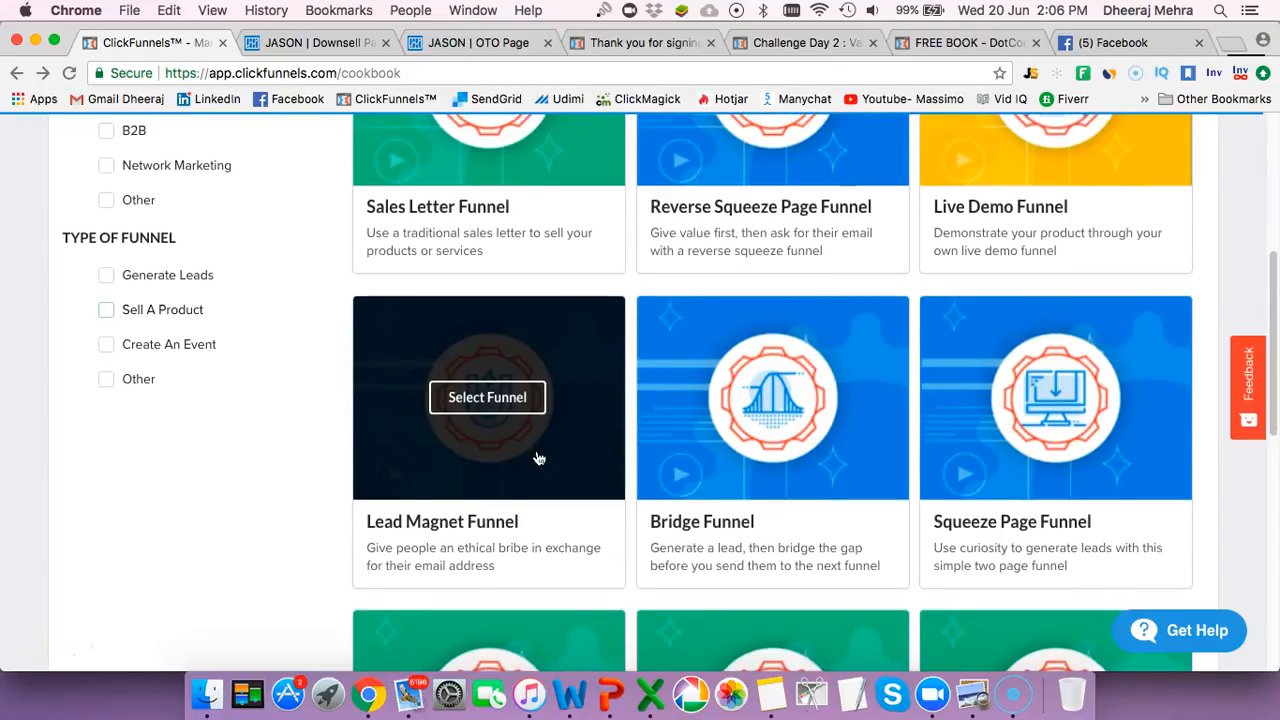
scroll(538, 457, down, 2)
scroll(538, 457, down, 5)
scroll(966, 337, up, 2)
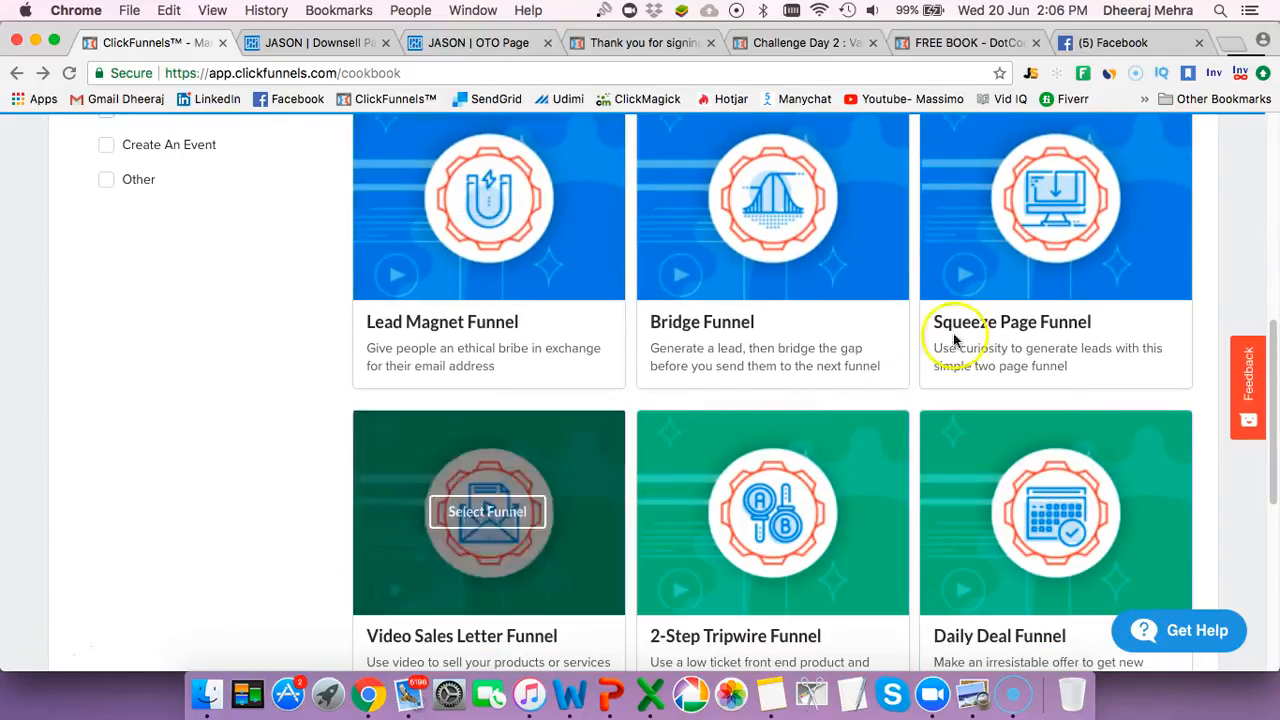
Choose the Squeeze Page Funnel and look through its available templates
click(1040, 192)
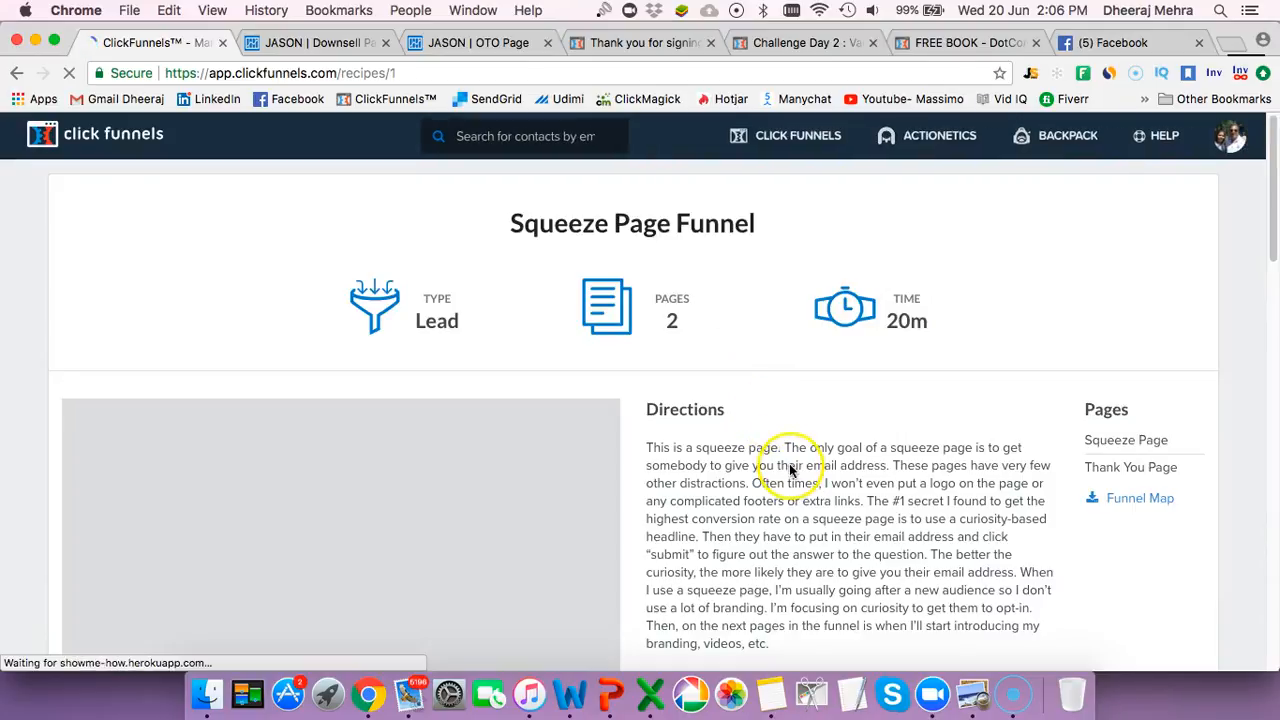
scroll(800, 470, down, 10)
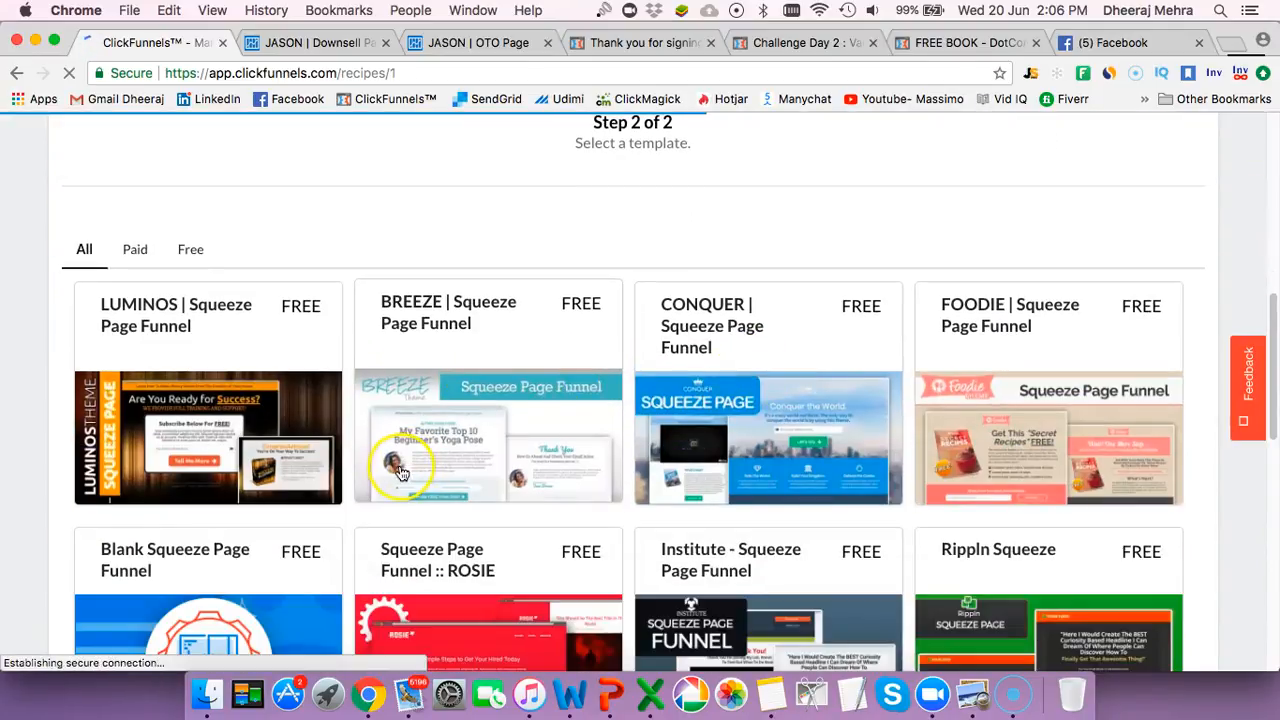
scroll(400, 457, down, 1)
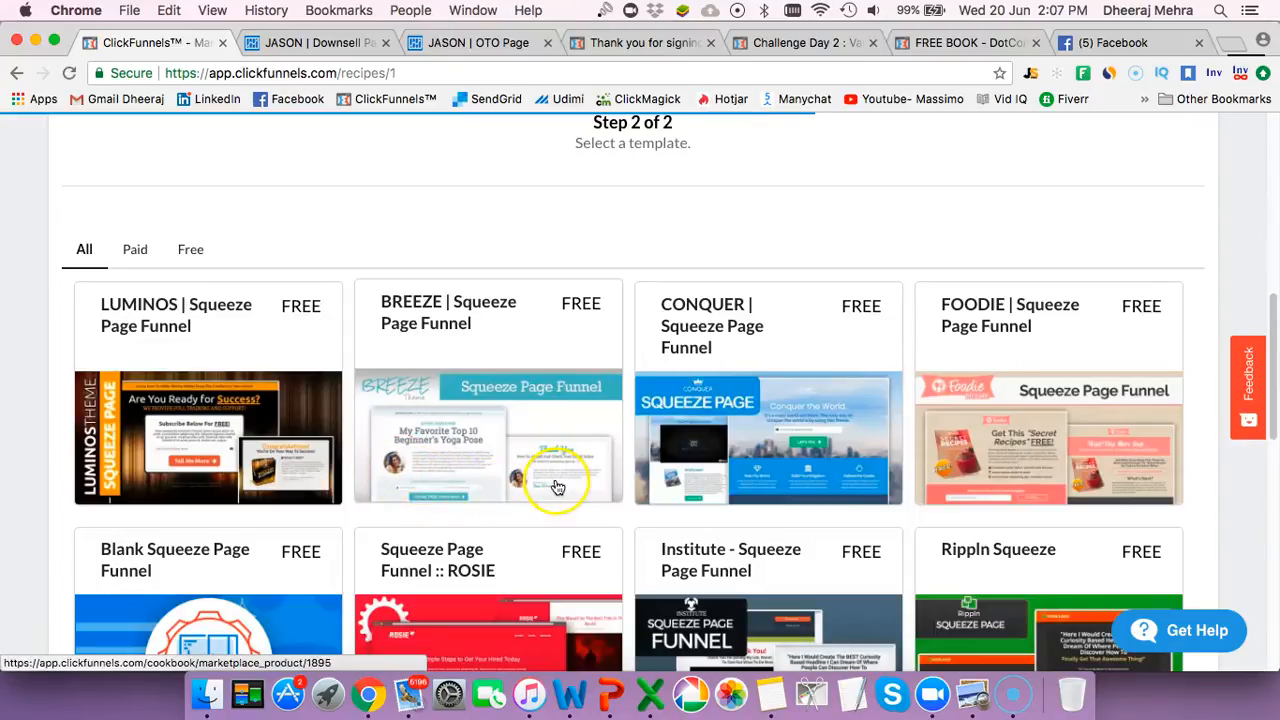
scroll(557, 487, down, 2)
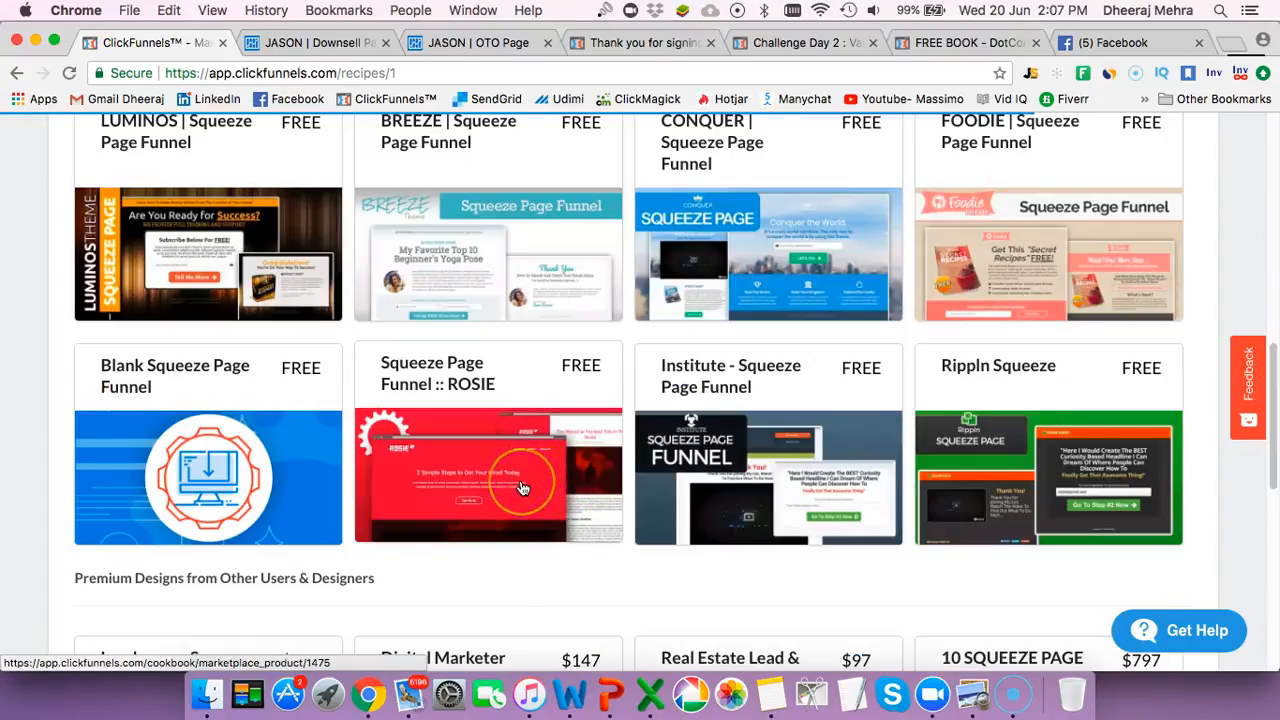
scroll(520, 487, up, 1)
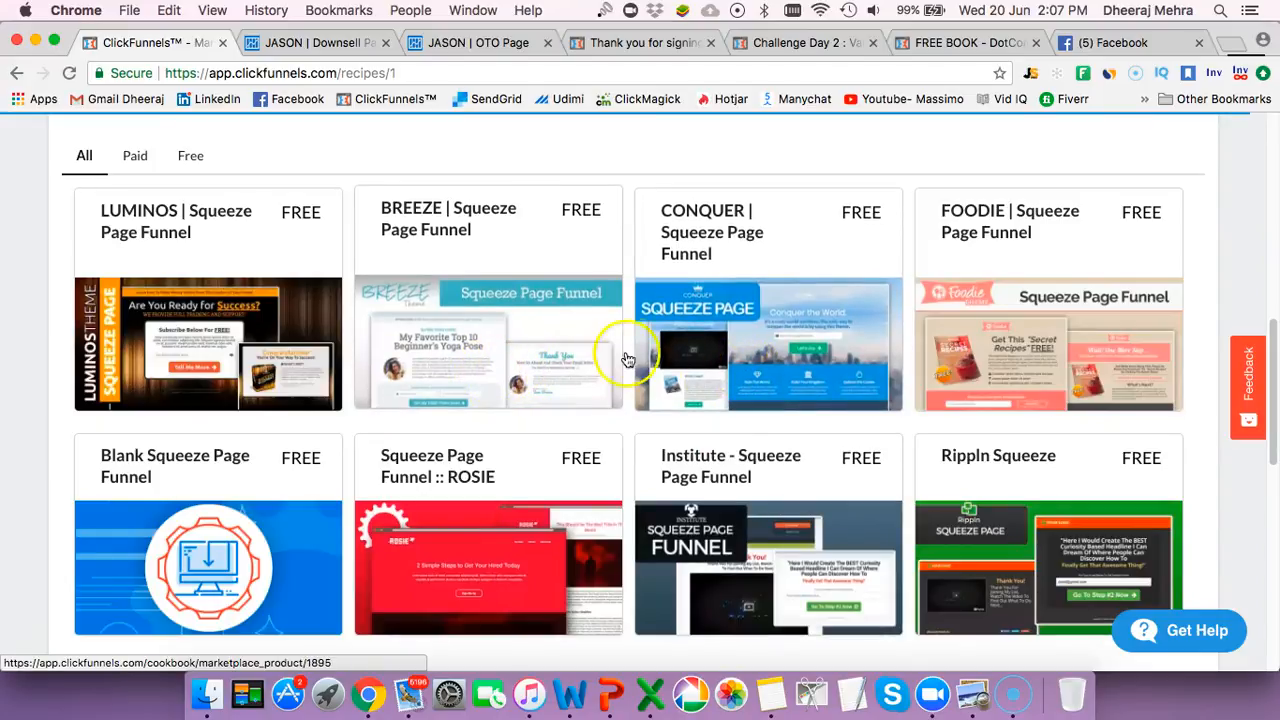
Open the free CONQUER | Squeeze Page Funnel template, review its squeeze and thank you pages, and get the funnel
click(675, 343)
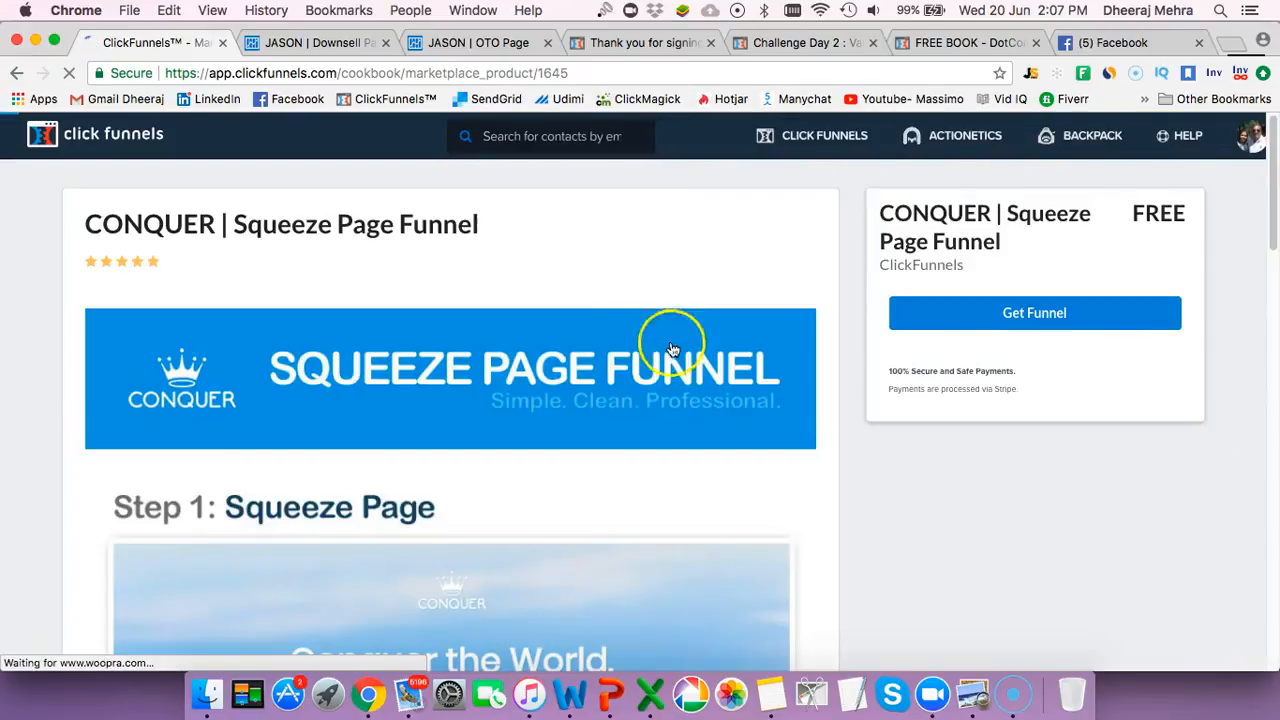
scroll(429, 388, down, 5)
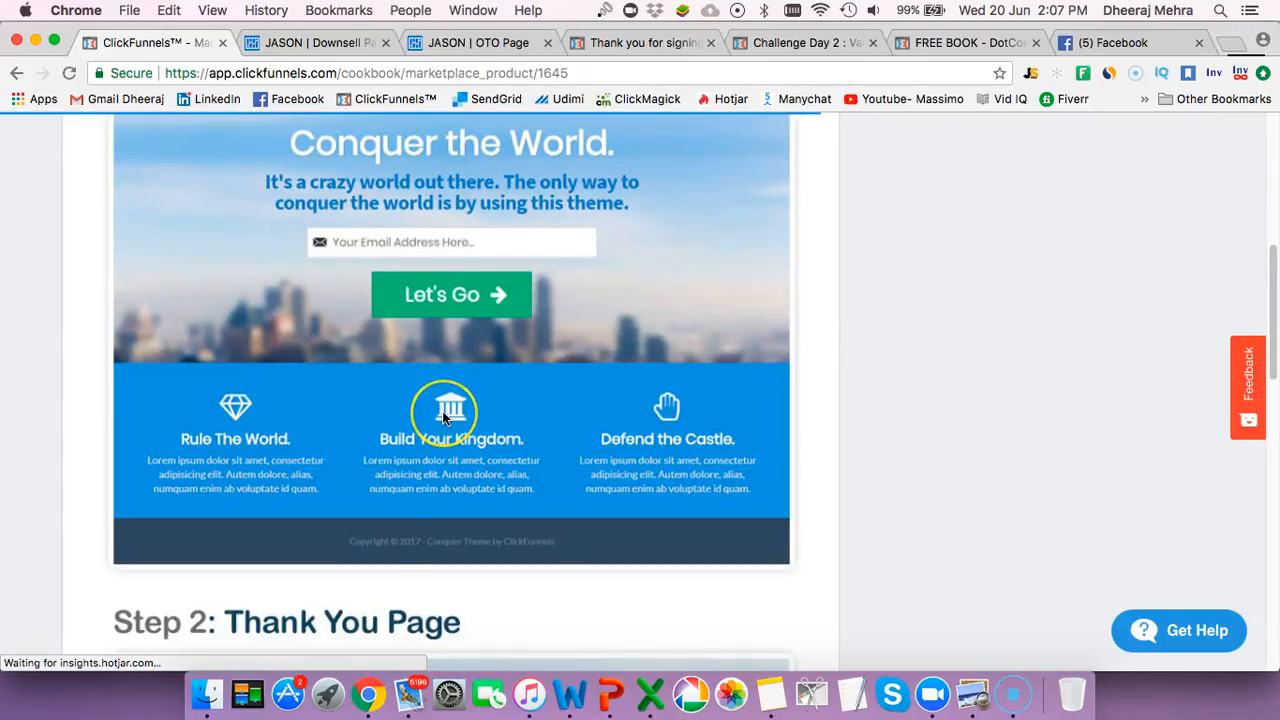
scroll(440, 410, down, 2)
scroll(446, 416, down, 4)
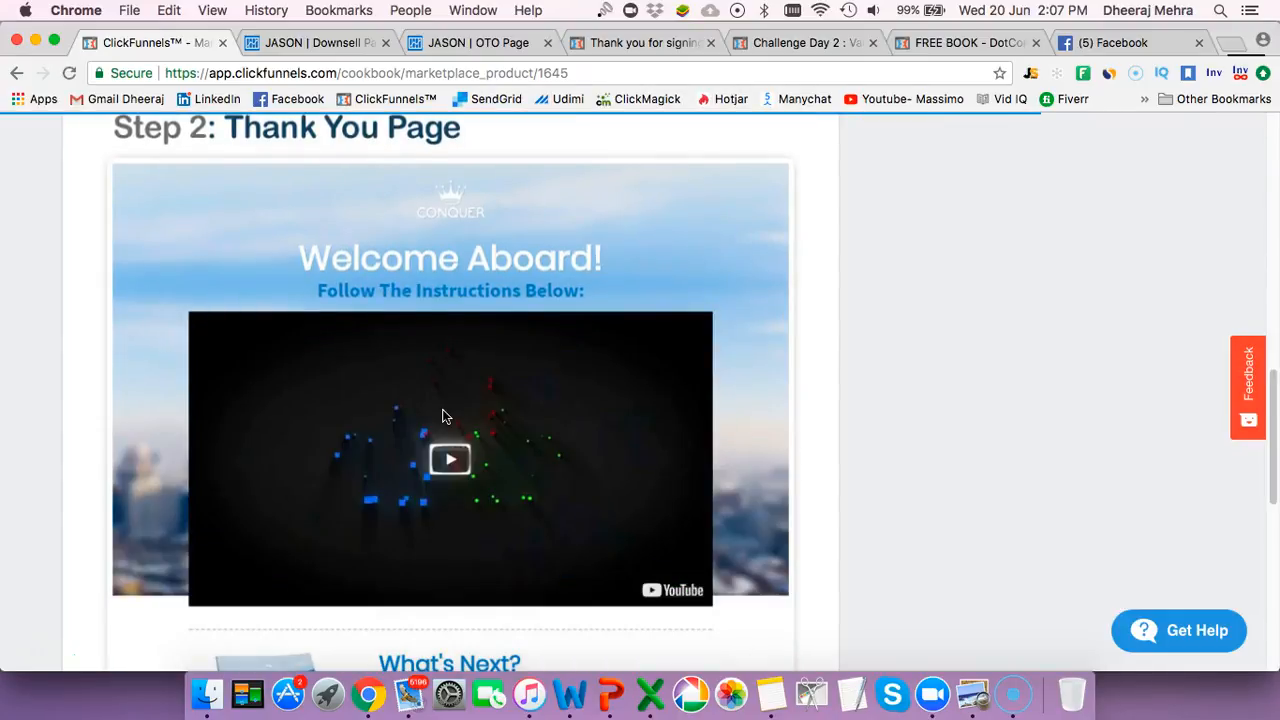
scroll(443, 409, up, 10)
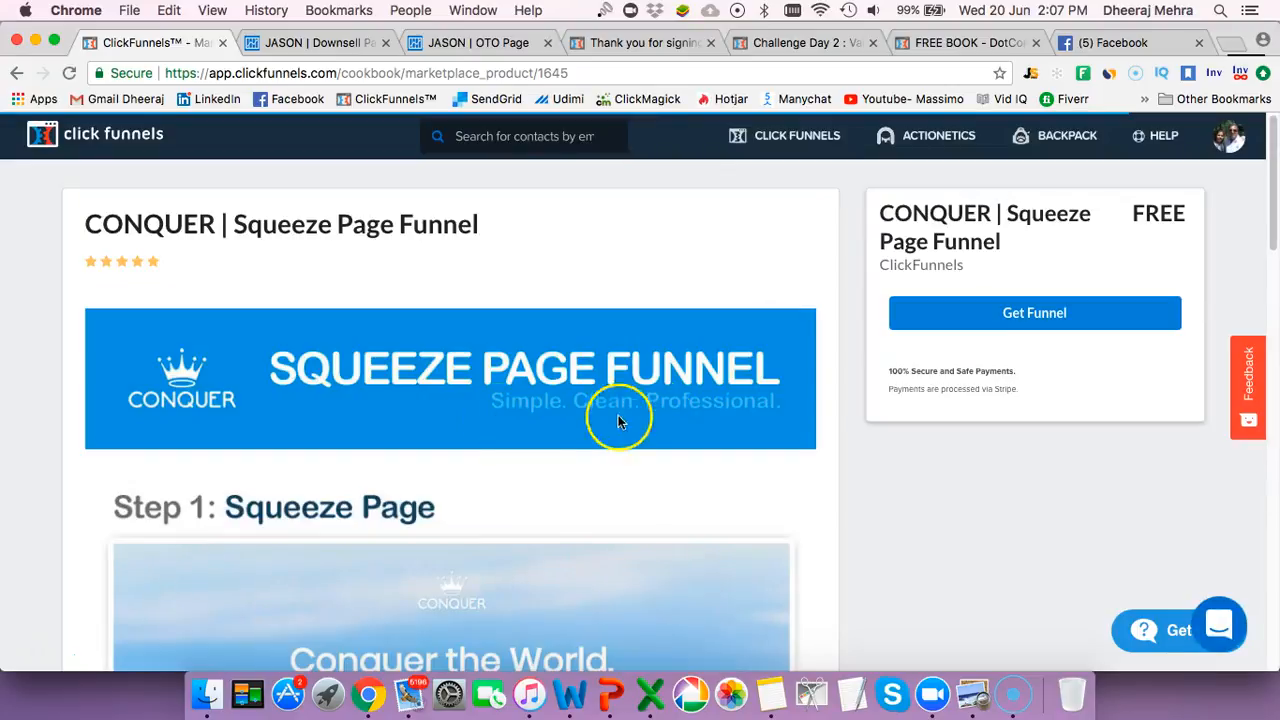
click(1000, 314)
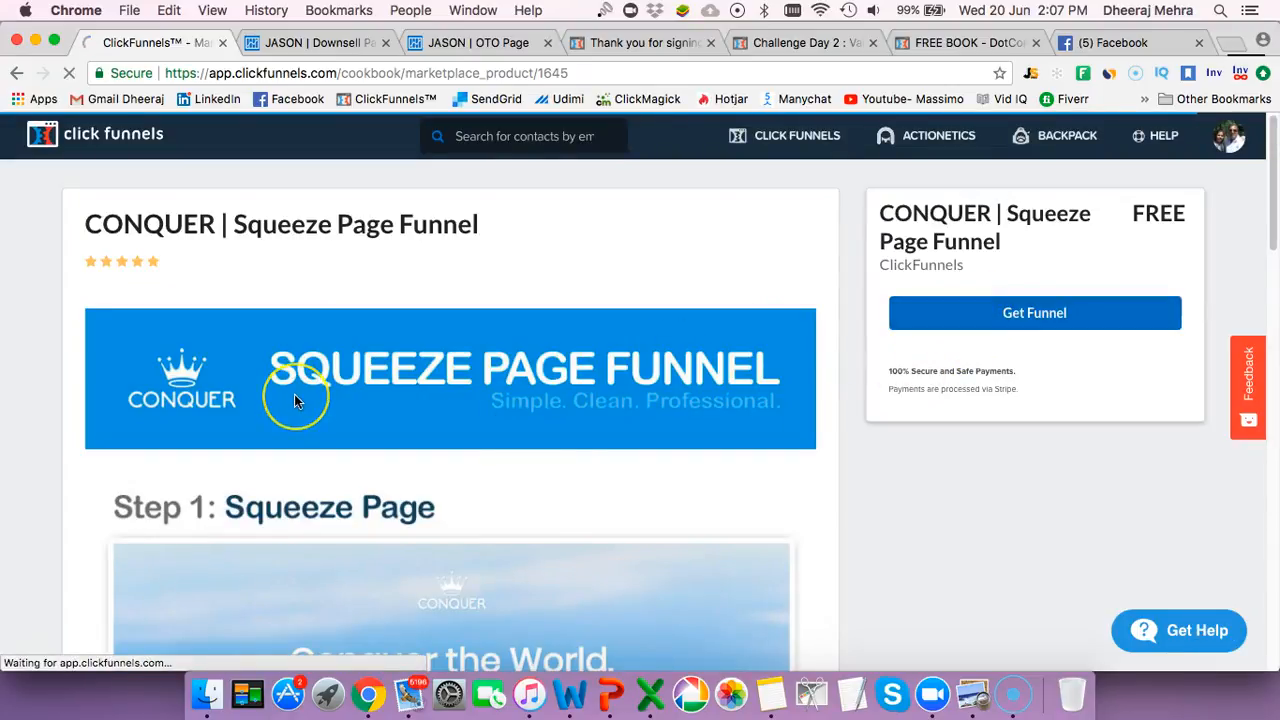
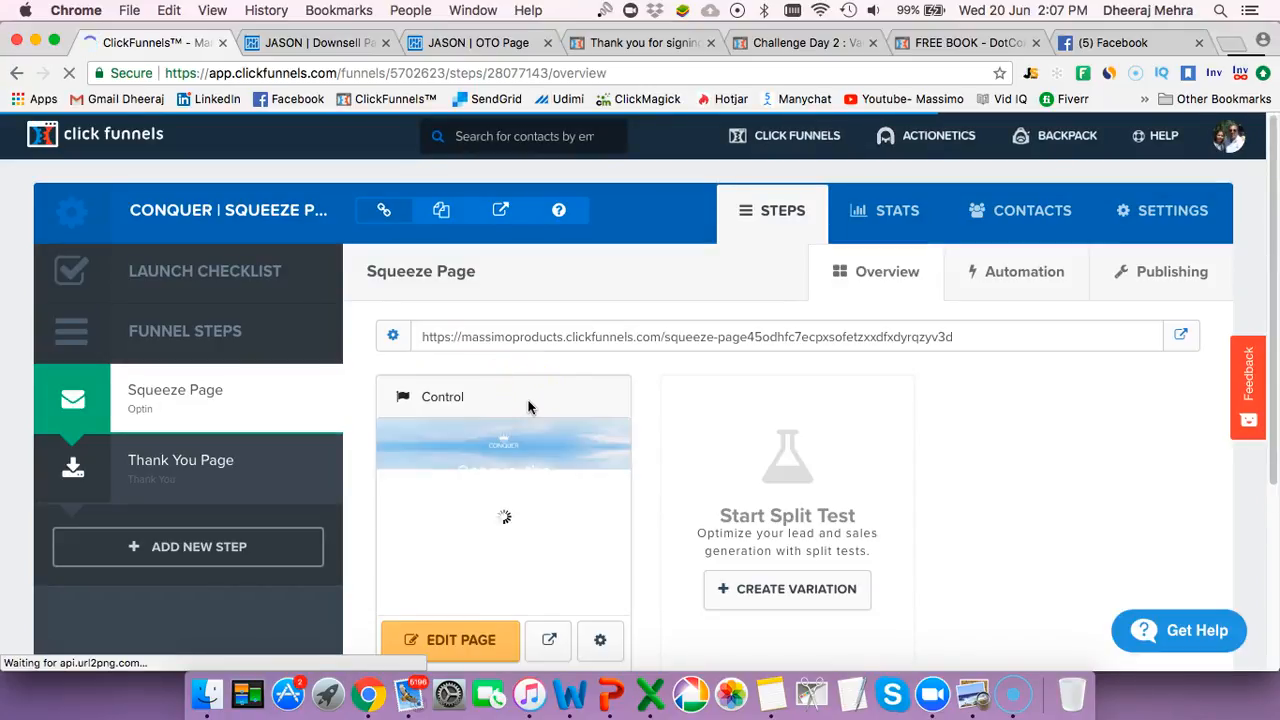
Preview the new funnel's Squeeze Page, review its content down to the footer, and close the preview to return to the overview
scroll(528, 407, down, 1)
click(528, 407)
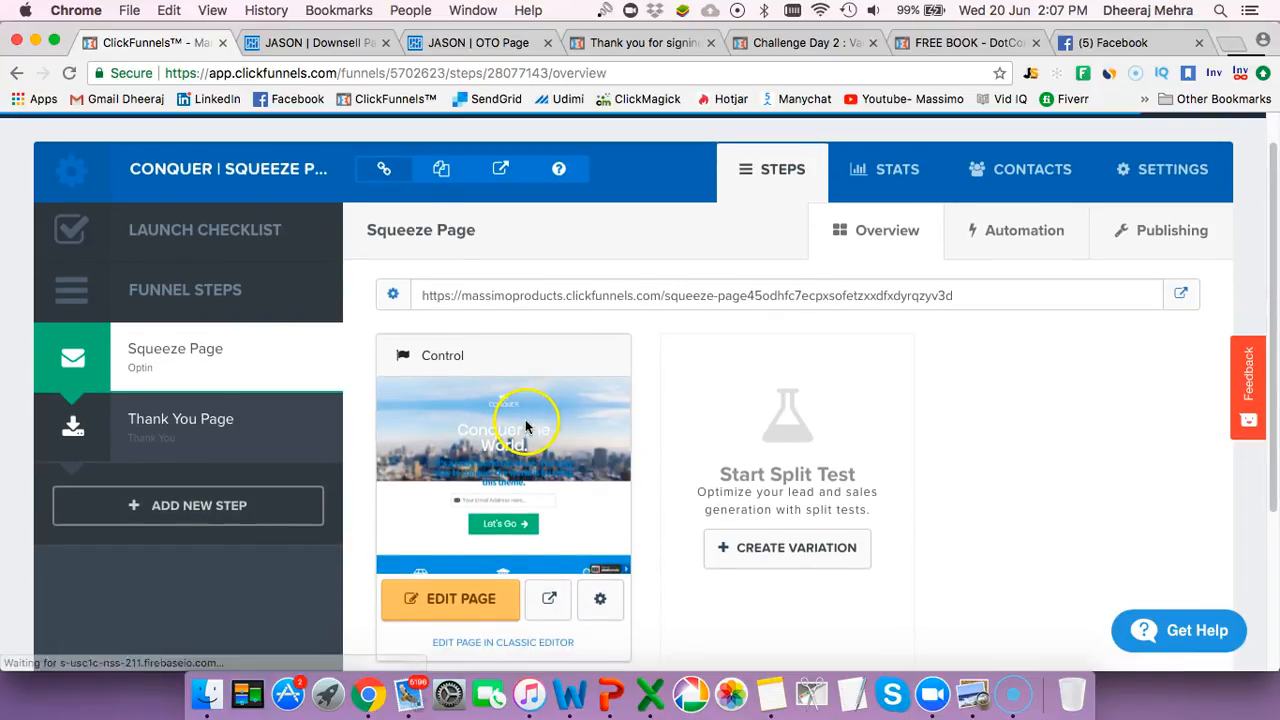
scroll(514, 425, down, 5)
click(549, 377)
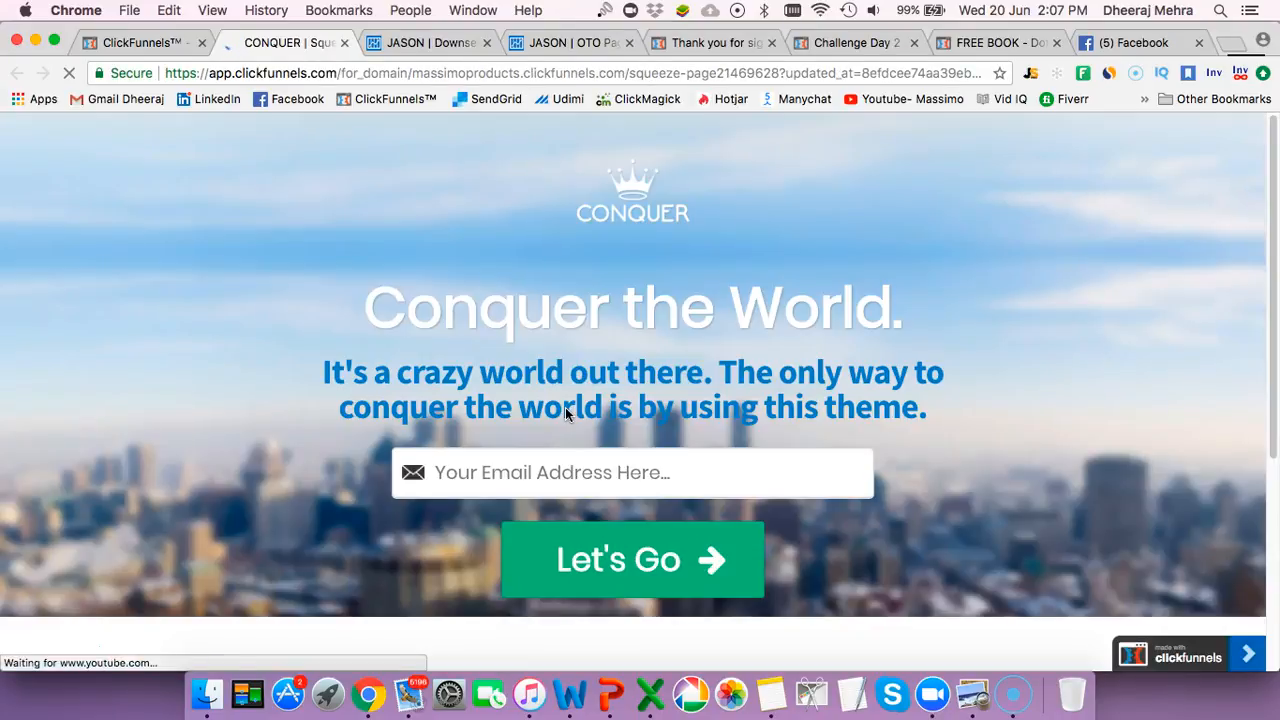
click(629, 216)
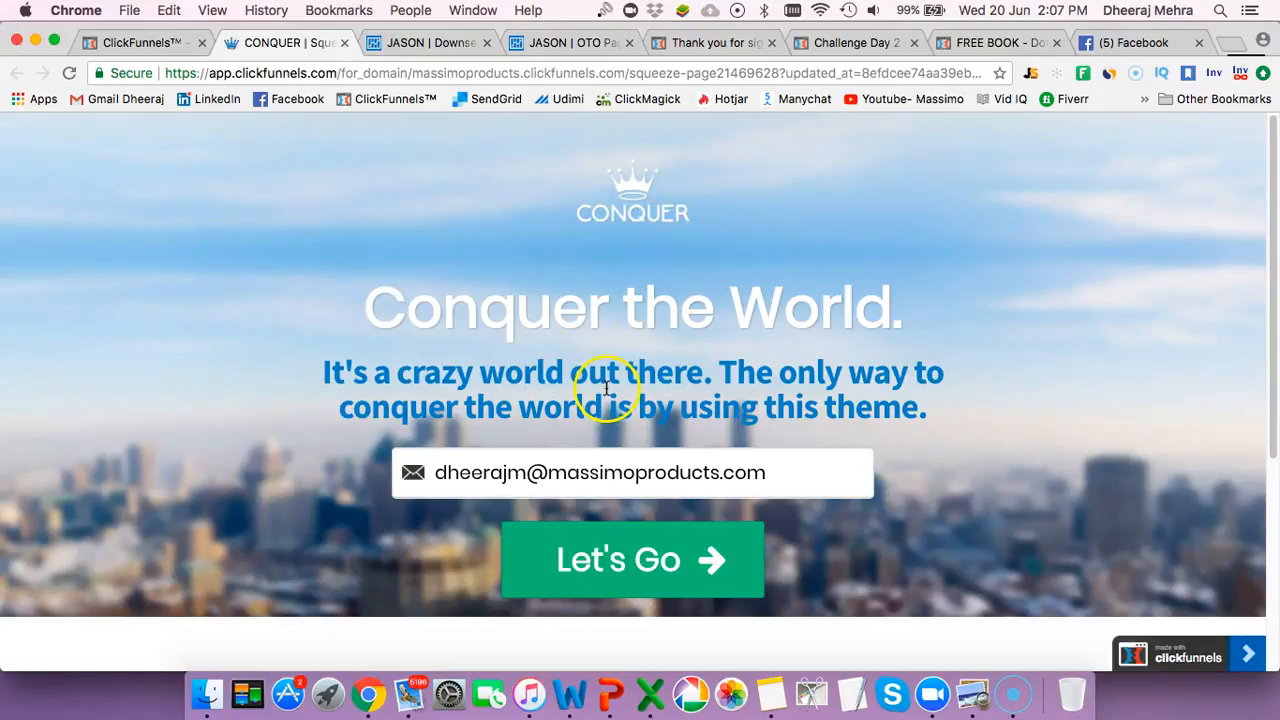
scroll(606, 389, down, 2)
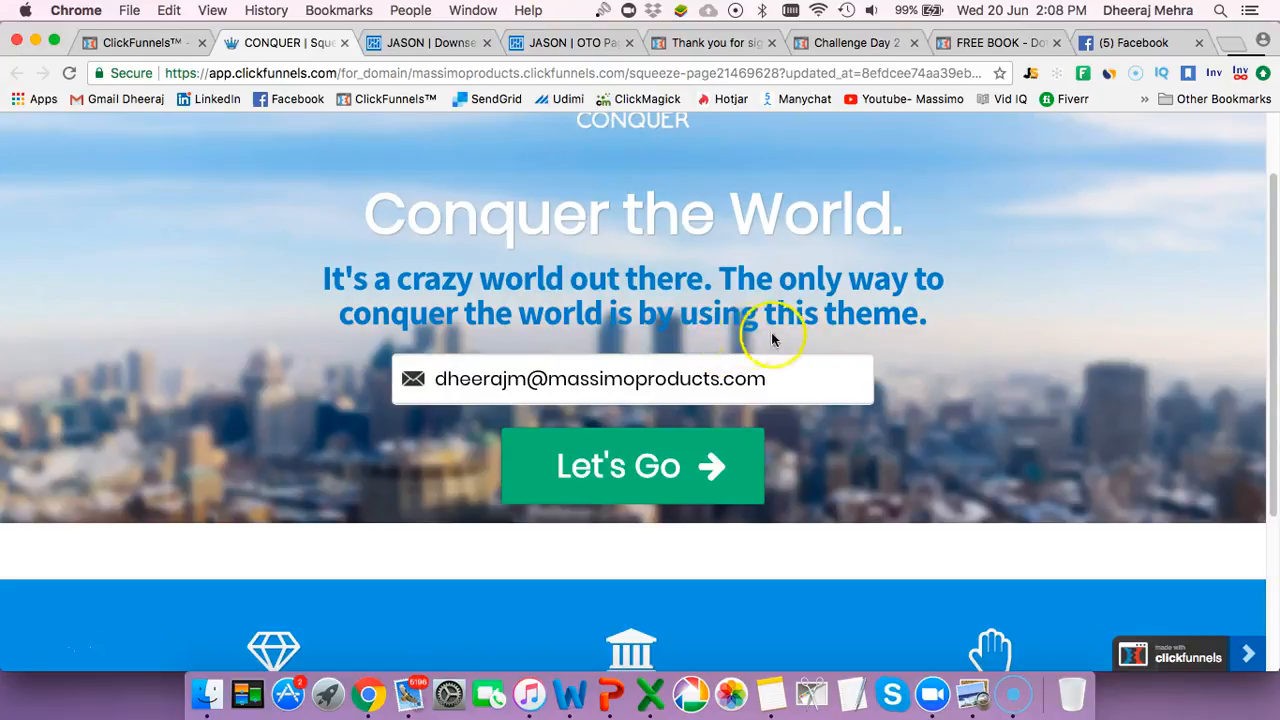
scroll(571, 400, down, 5)
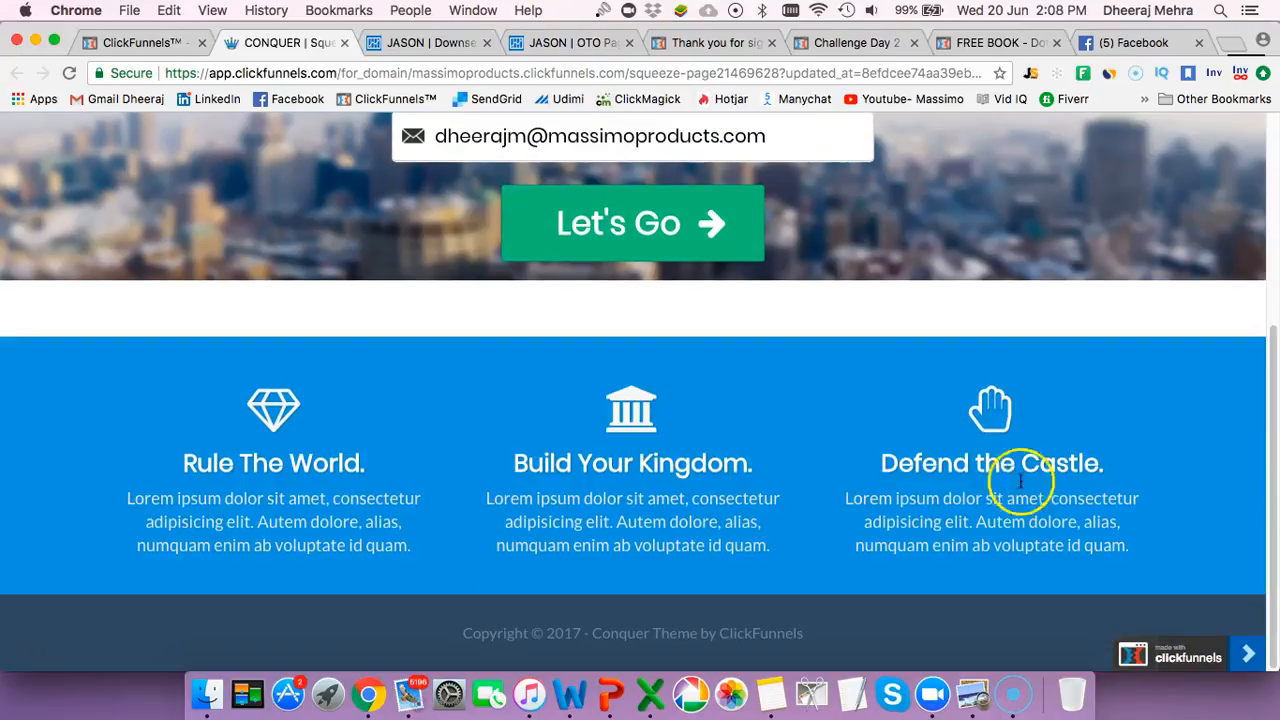
scroll(549, 414, up, 7)
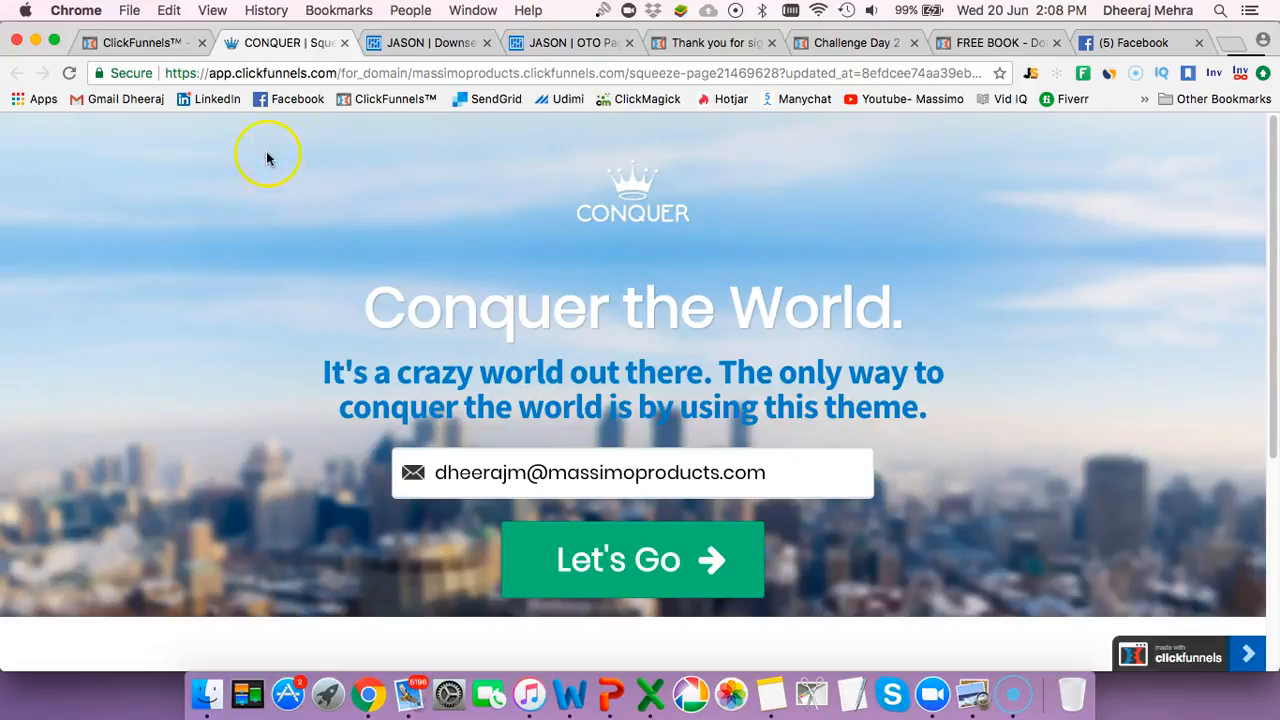
click(346, 42)
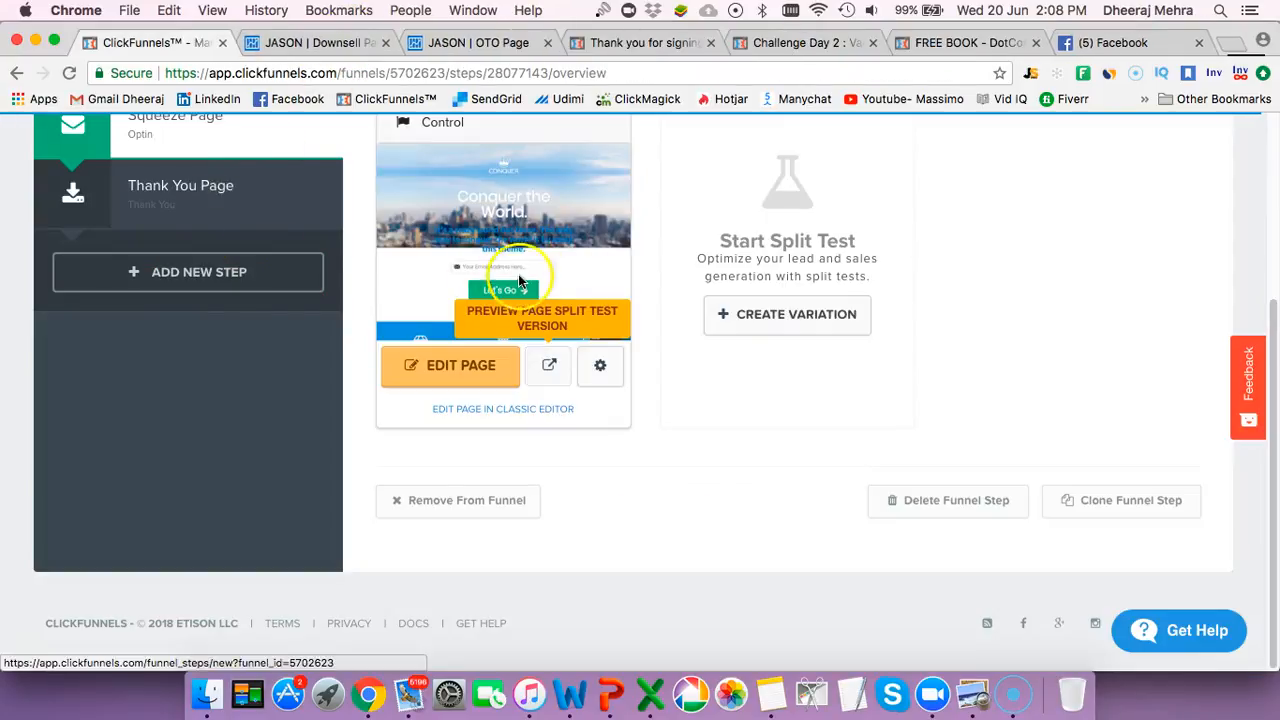
scroll(555, 285, up, 5)
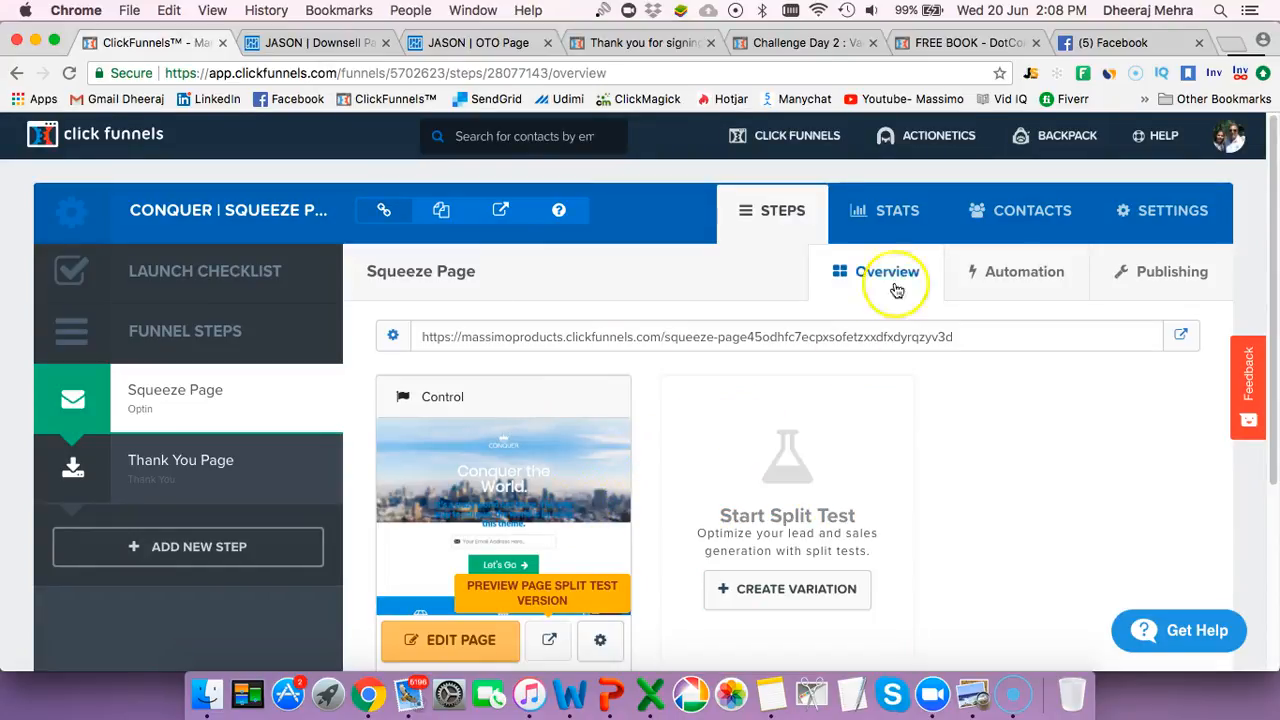
Create a new Actionetics email list named "conquer Sample list", without a group tag
mouse_move(929, 146)
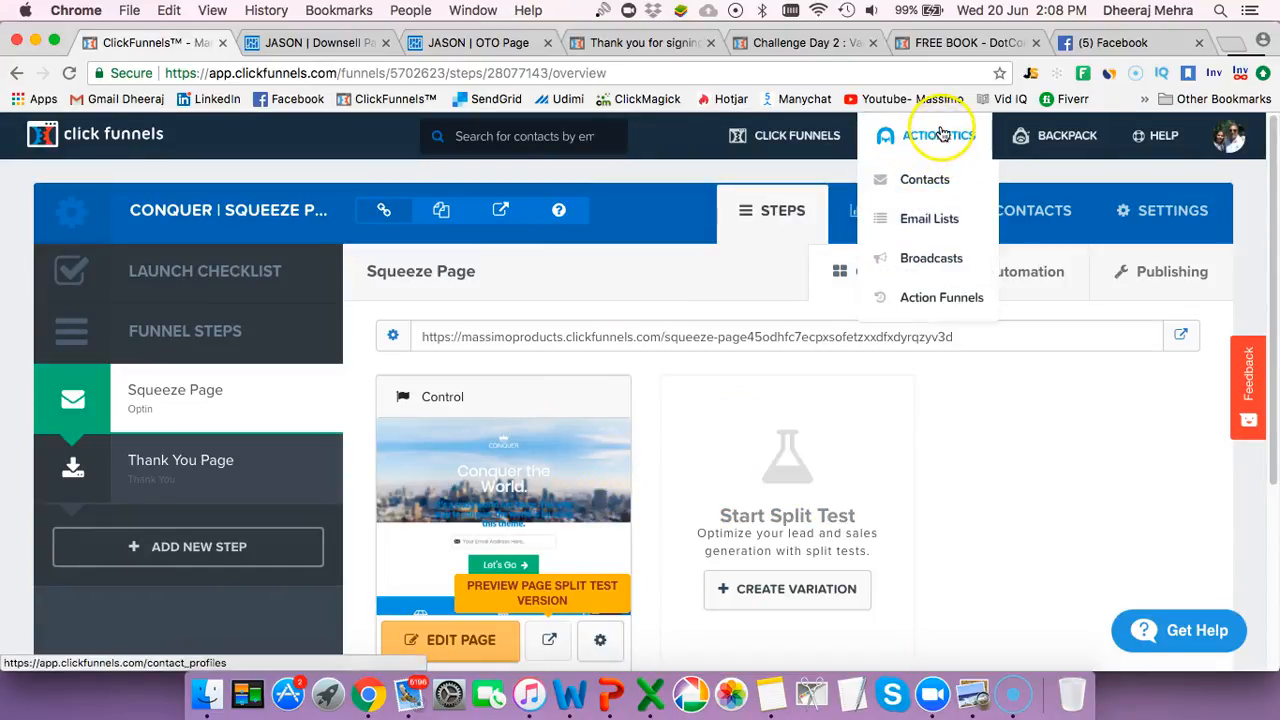
click(920, 222)
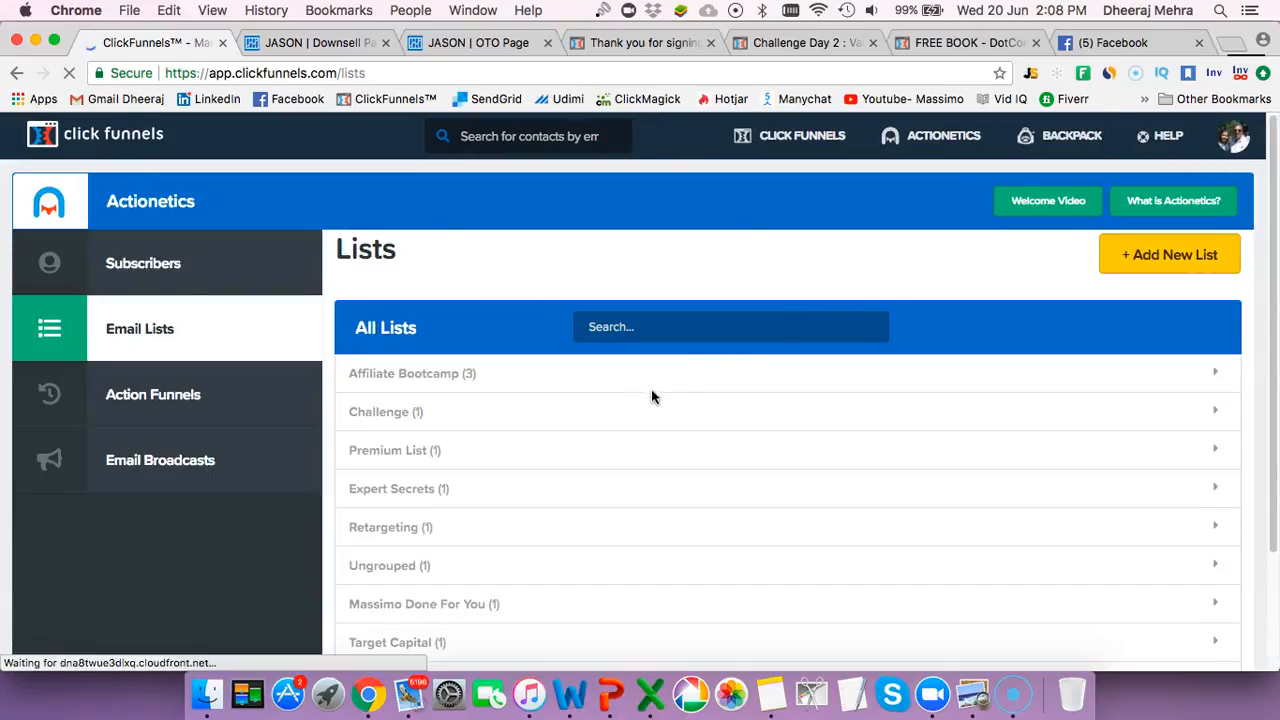
click(1038, 284)
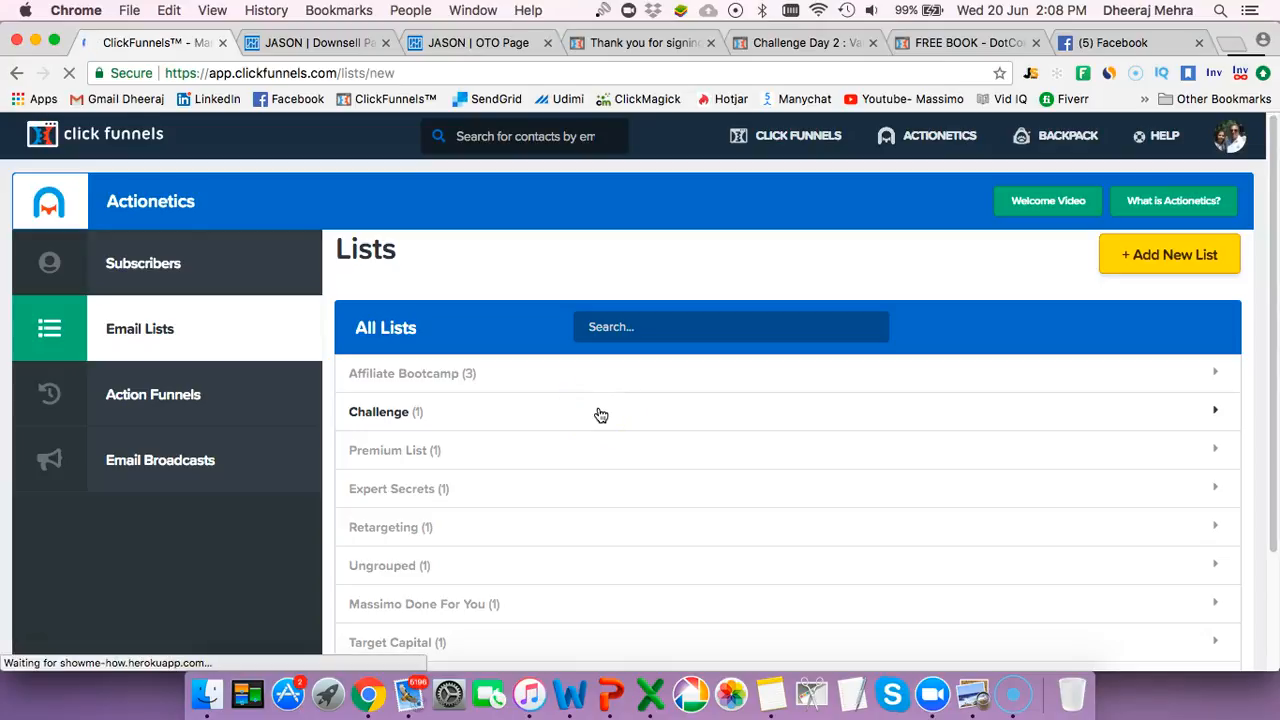
click(531, 330)
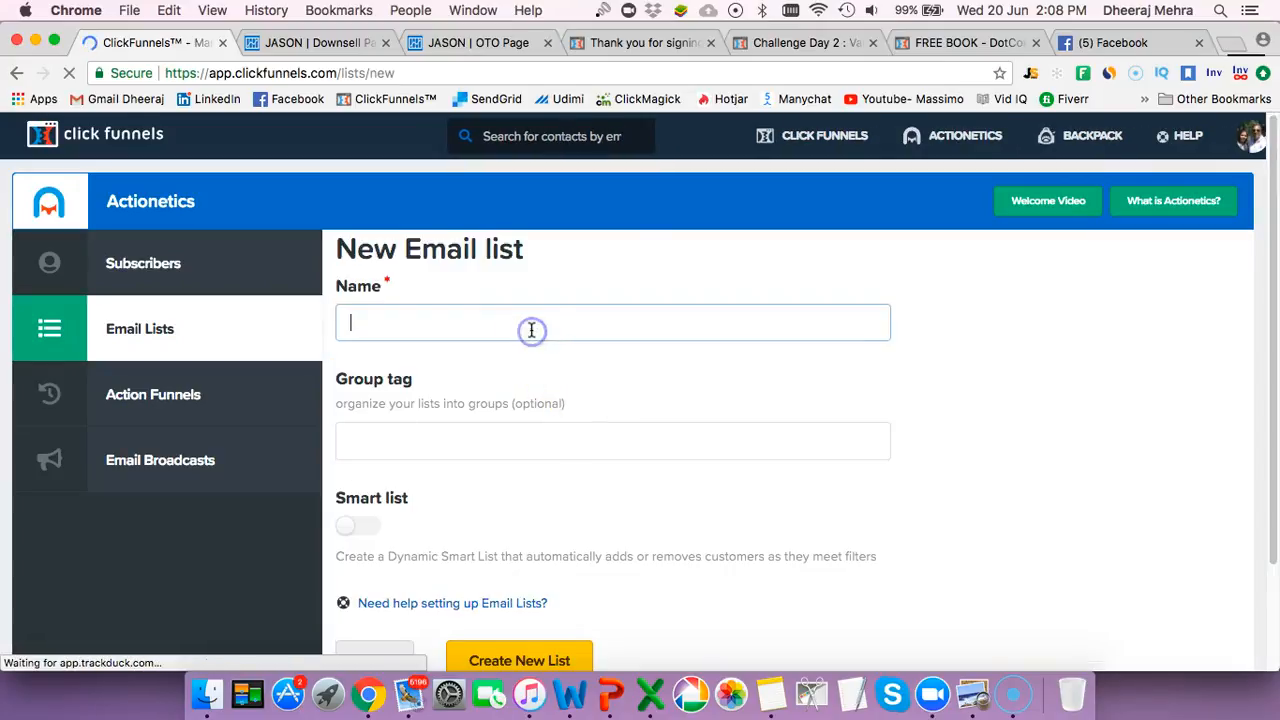
text(con)
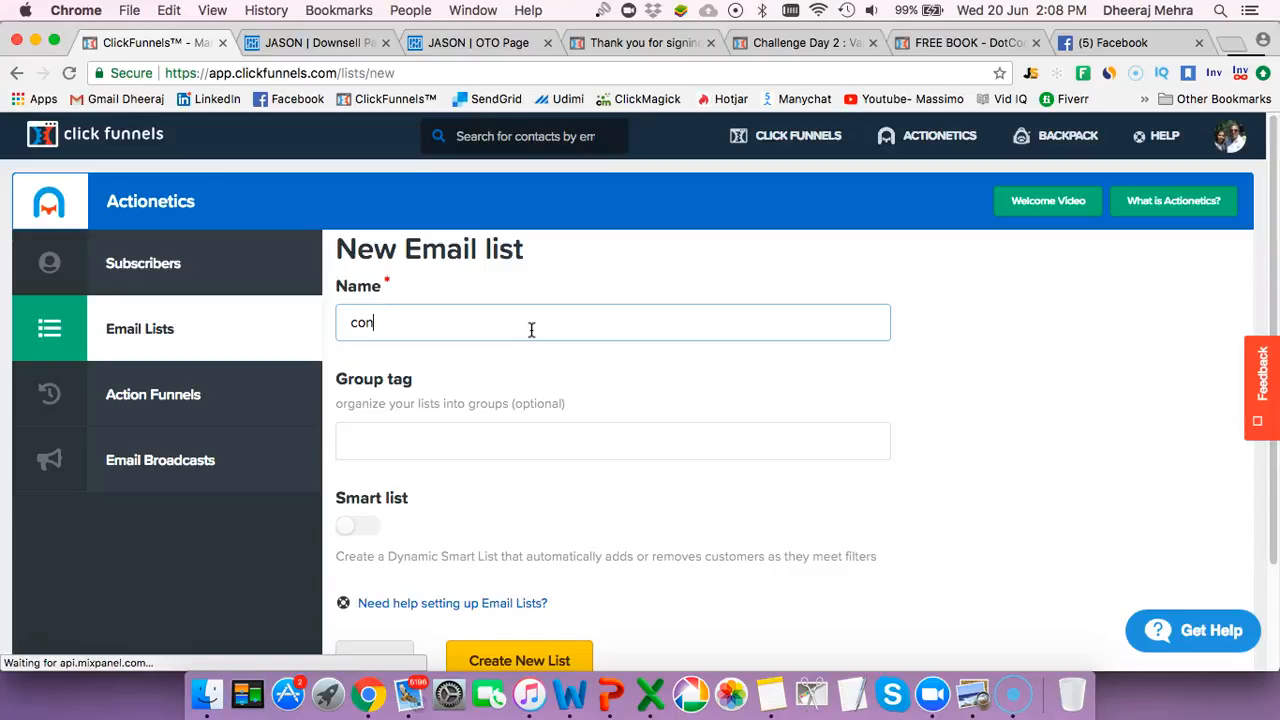
text(quer )
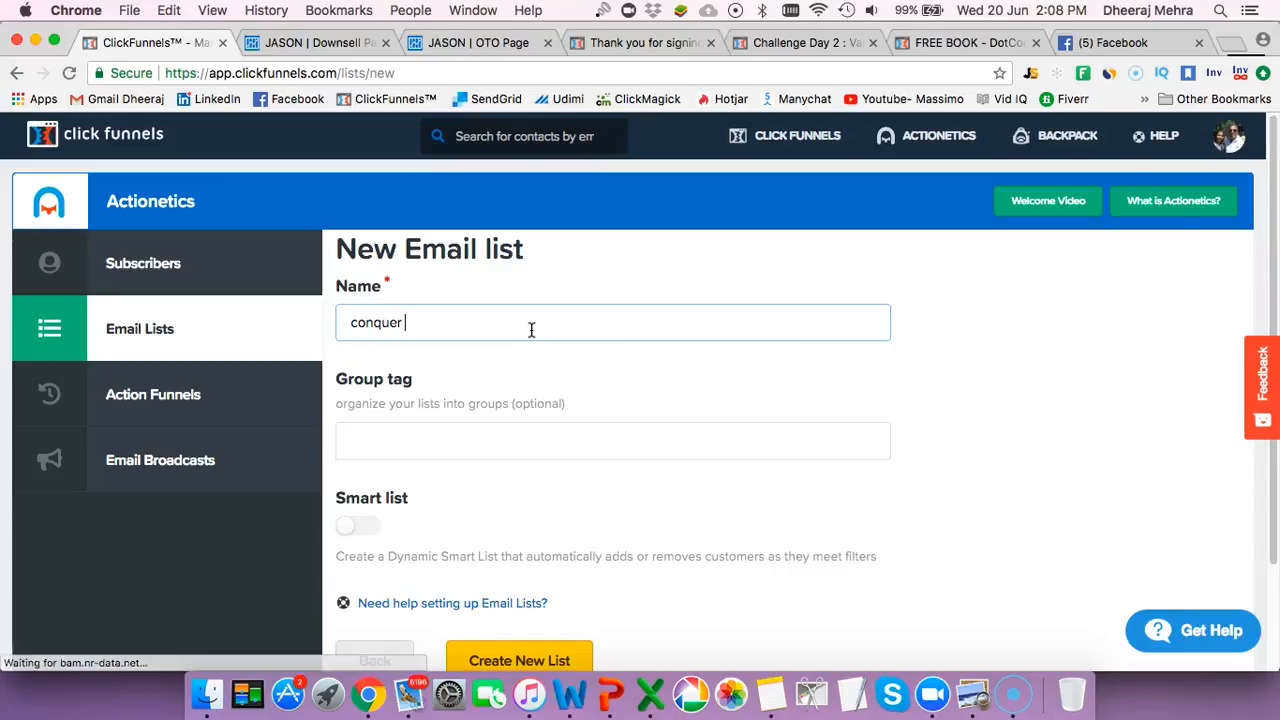
text(Sample list)
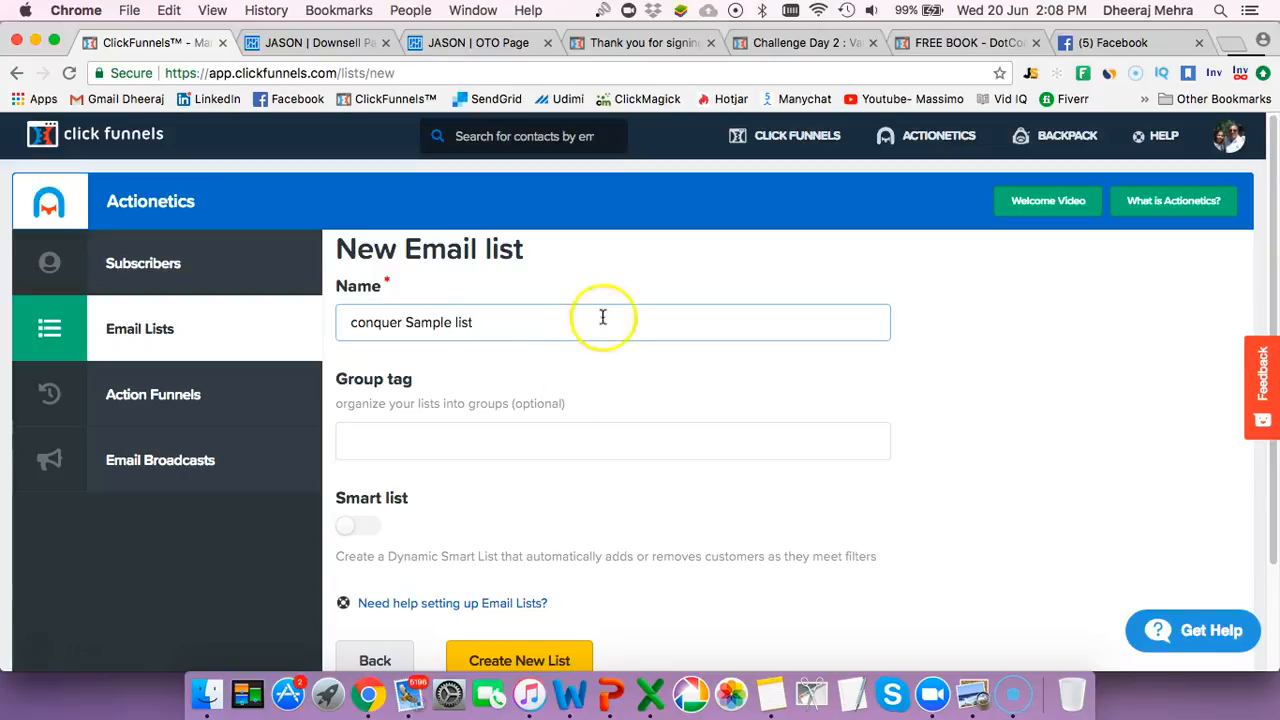
scroll(514, 480, down, 3)
click(506, 527)
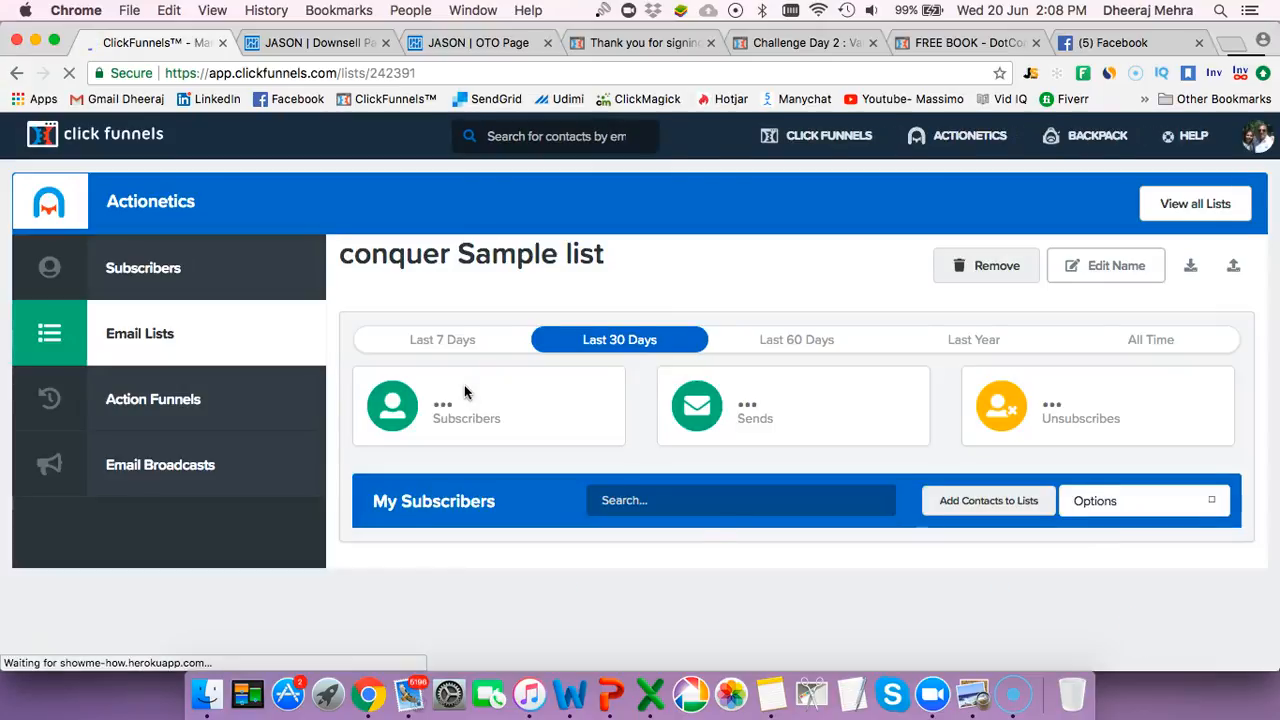
click(546, 381)
click(563, 399)
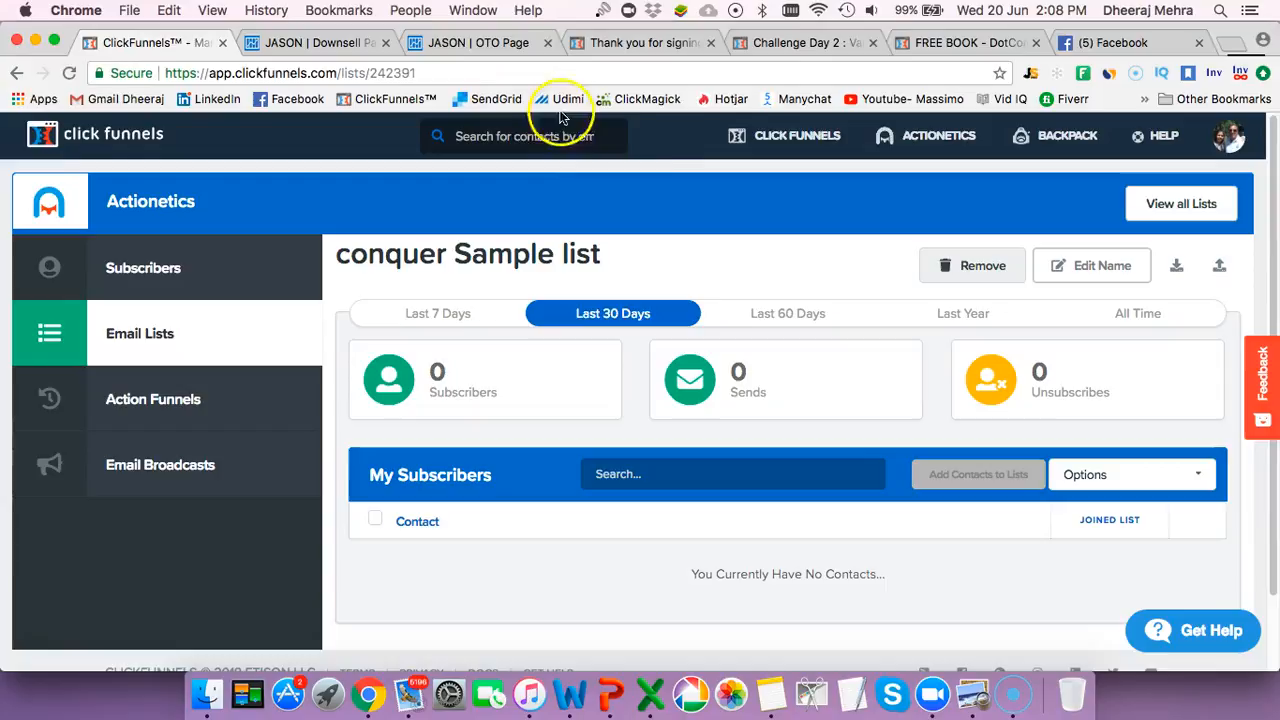
Return to the CONQUER funnel's Squeeze Page step and open its automation settings
click(18, 75)
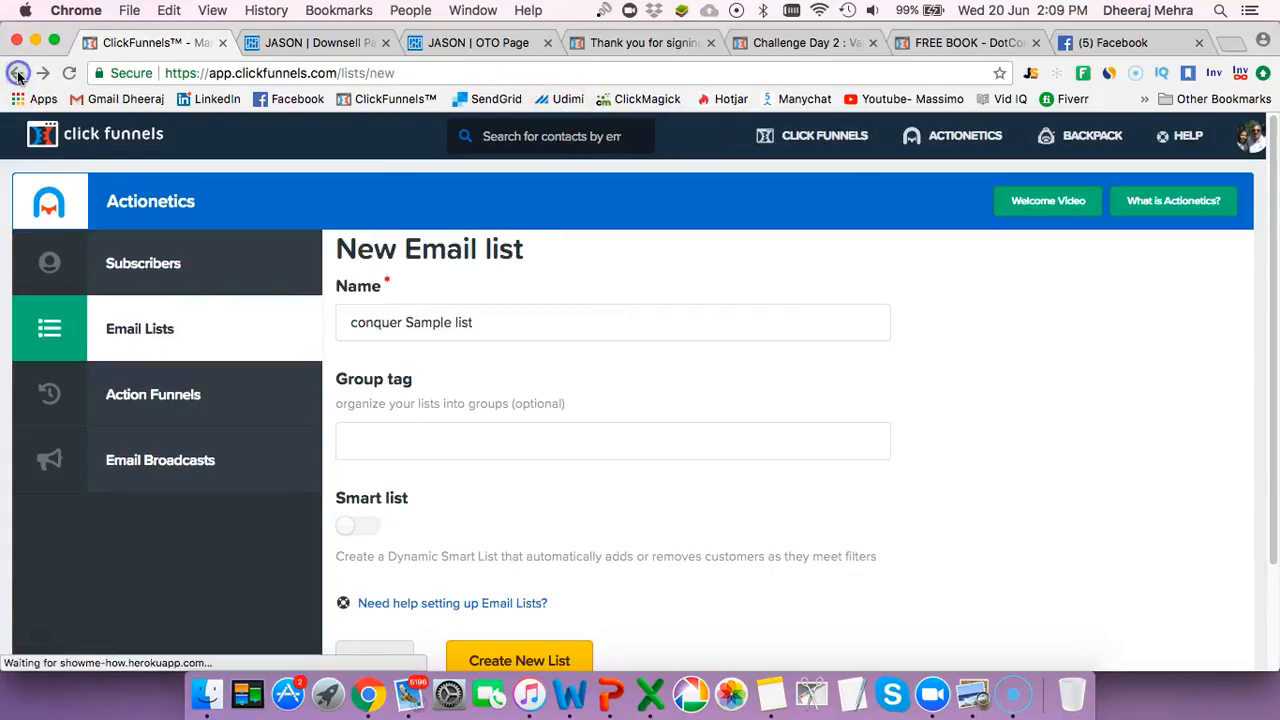
click(18, 75)
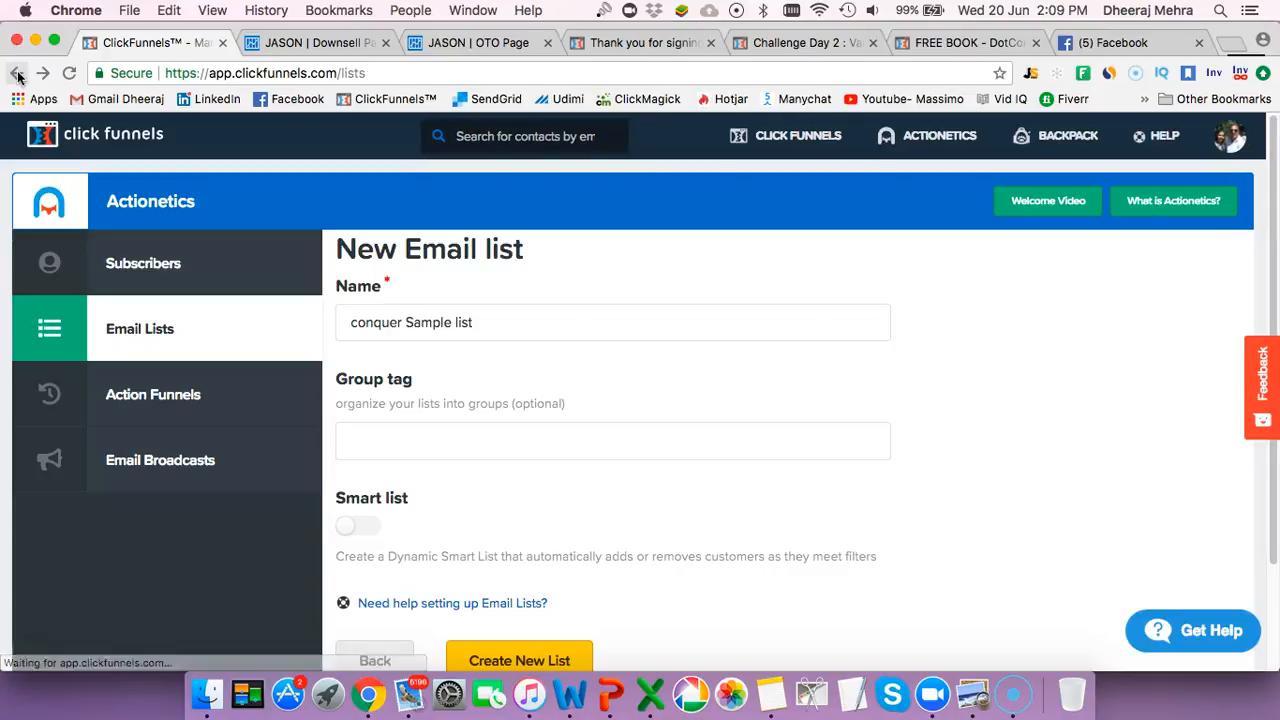
click(18, 75)
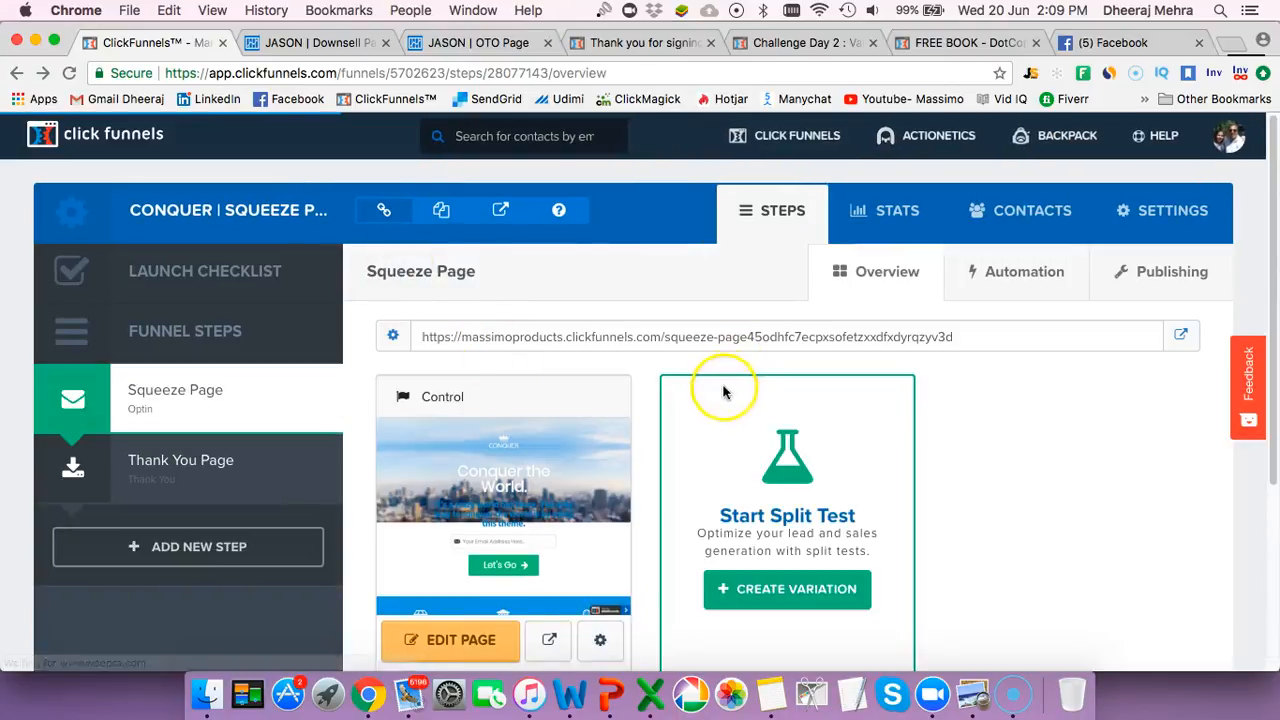
click(1030, 274)
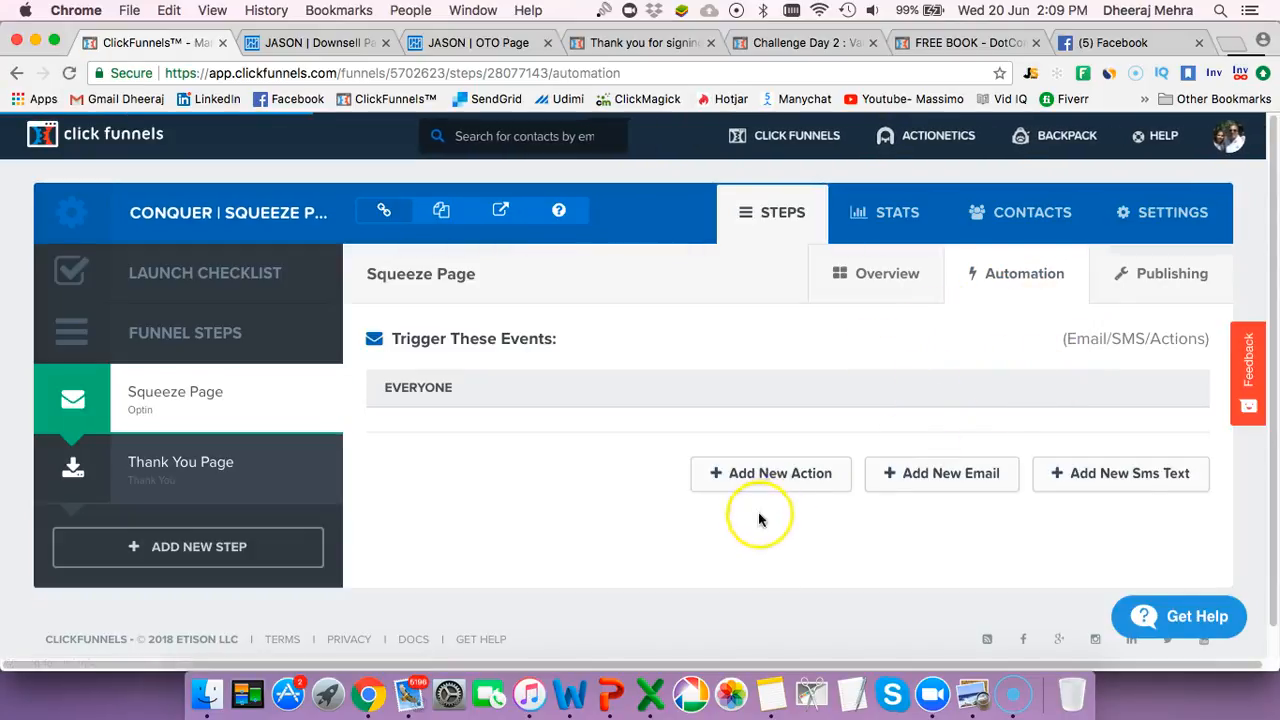
Create a funnel action named "Add to list - Conquer Sample" that adds everyone to the conquer Sample list
click(770, 475)
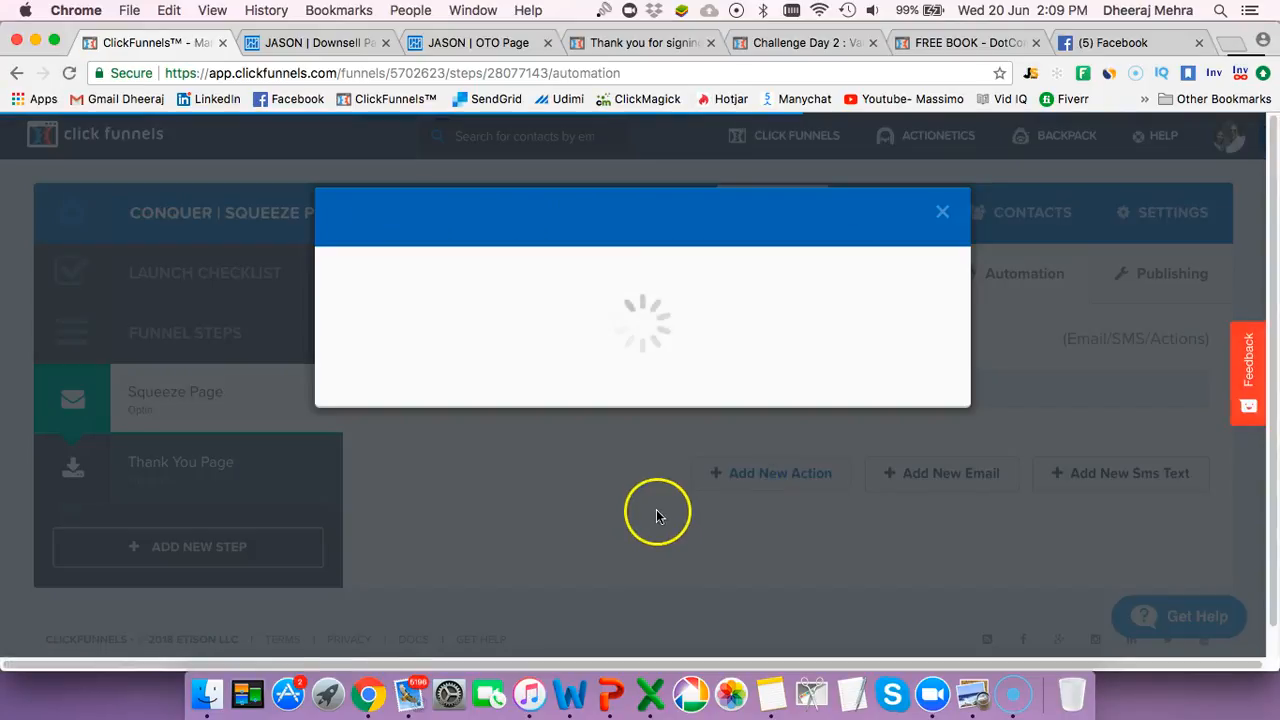
click(543, 357)
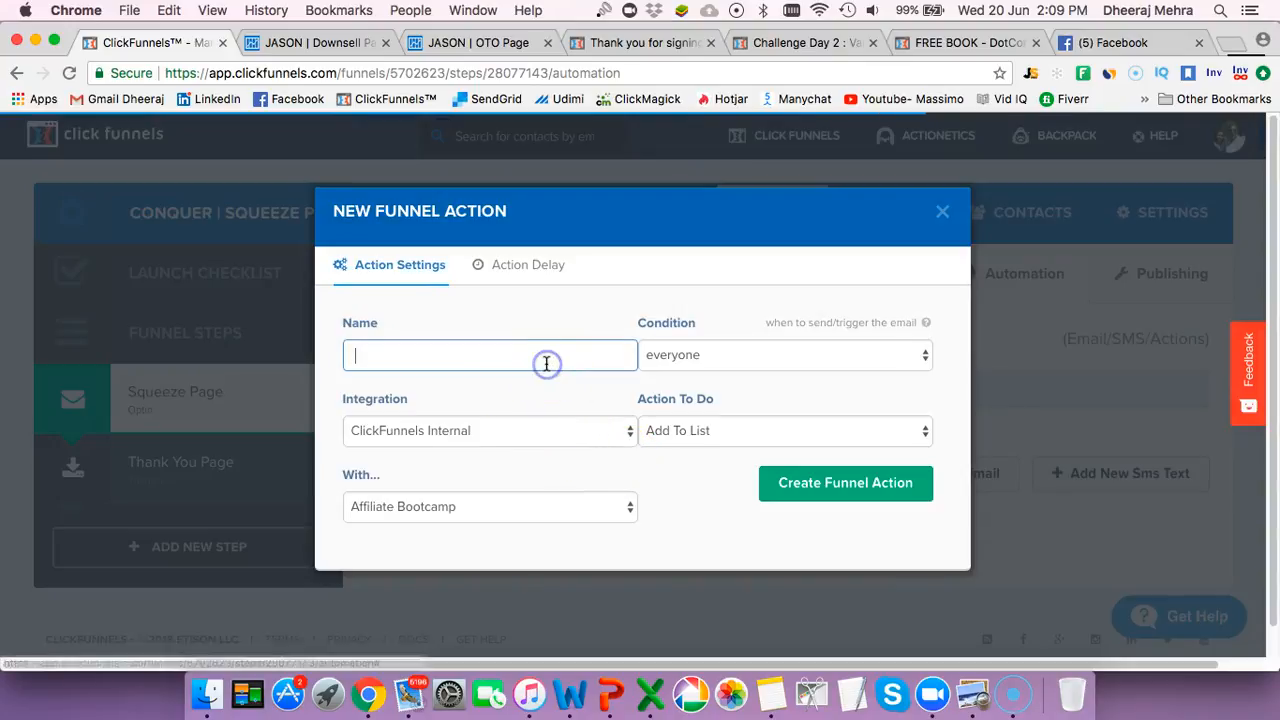
text(Add t)
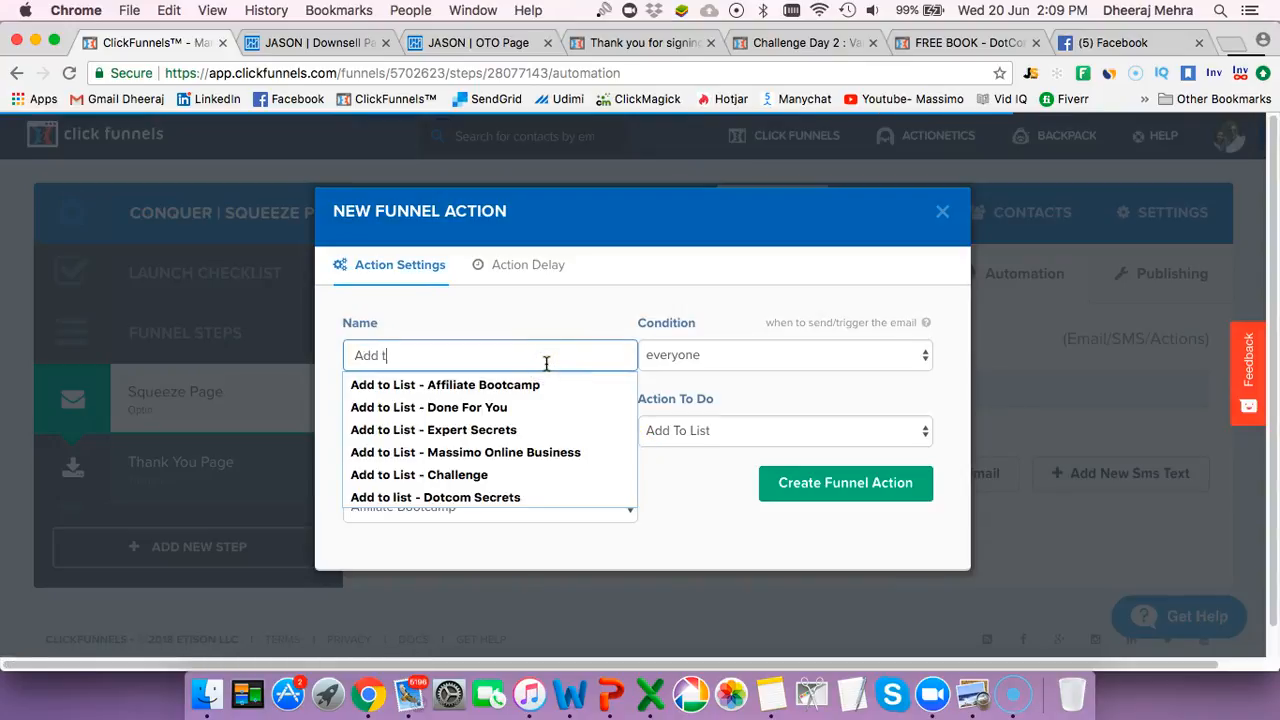
text(i l)
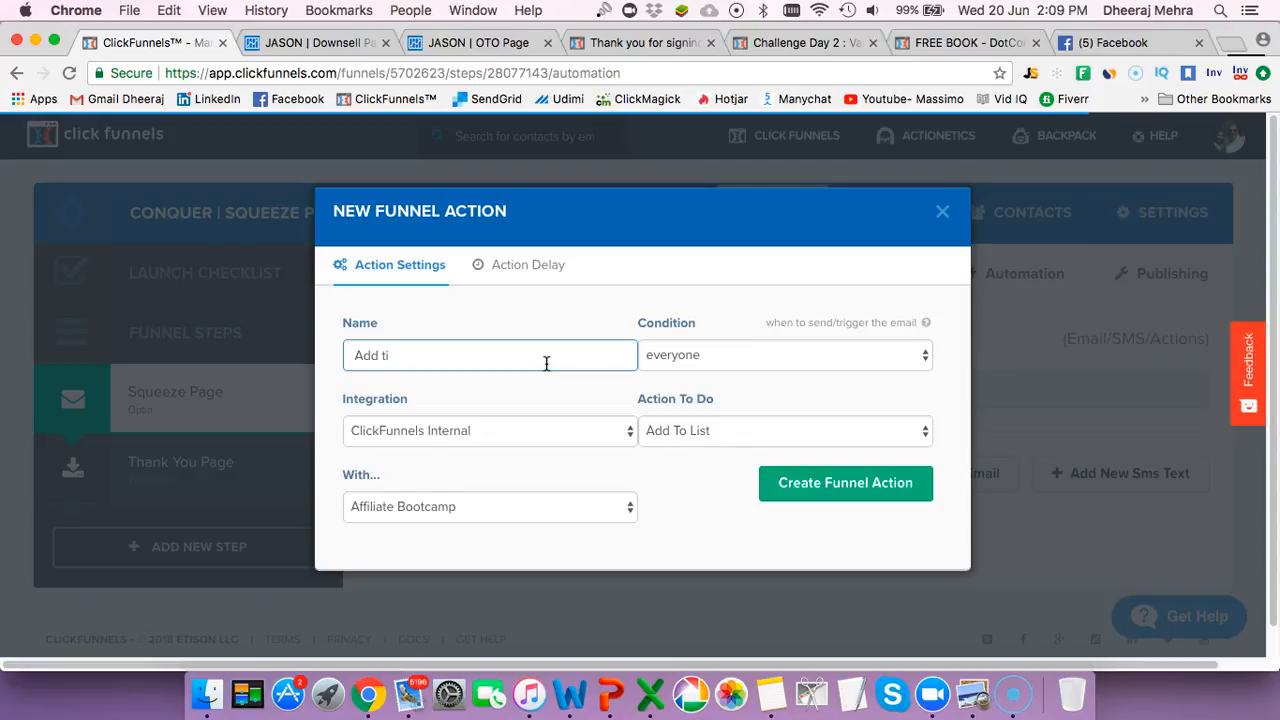
key(BackSpace)
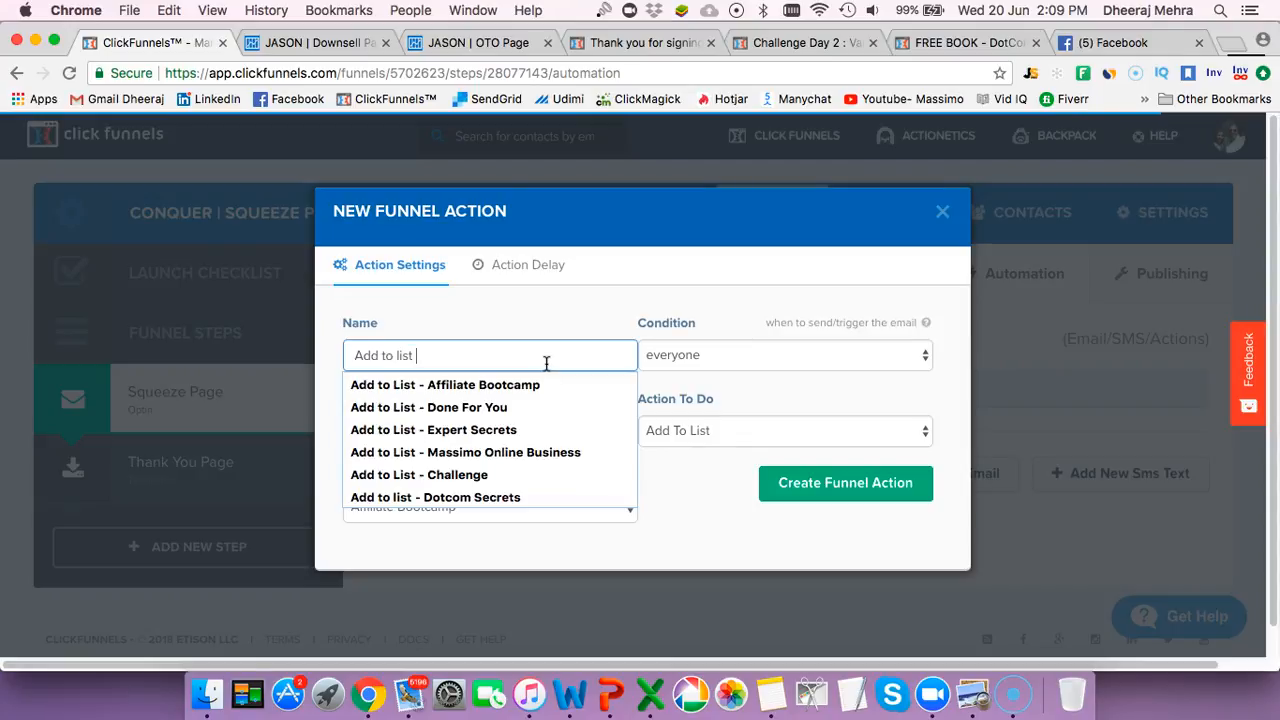
text(Conquer)
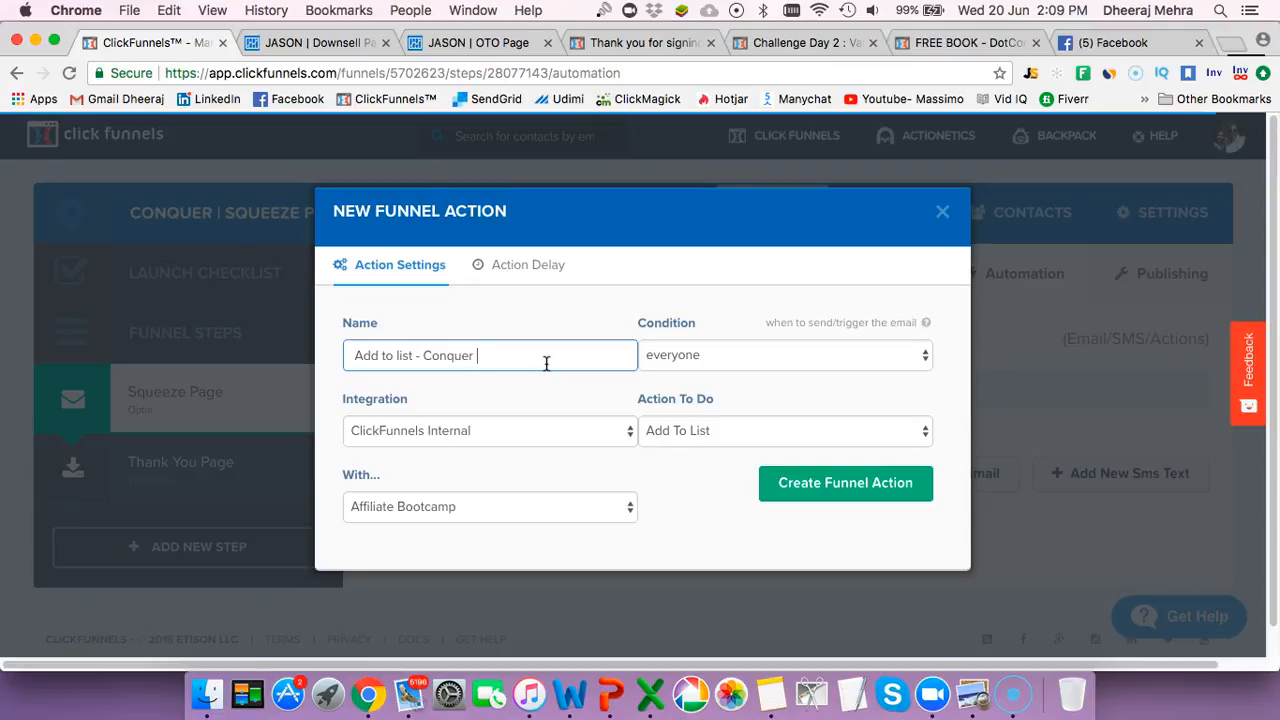
click(482, 502)
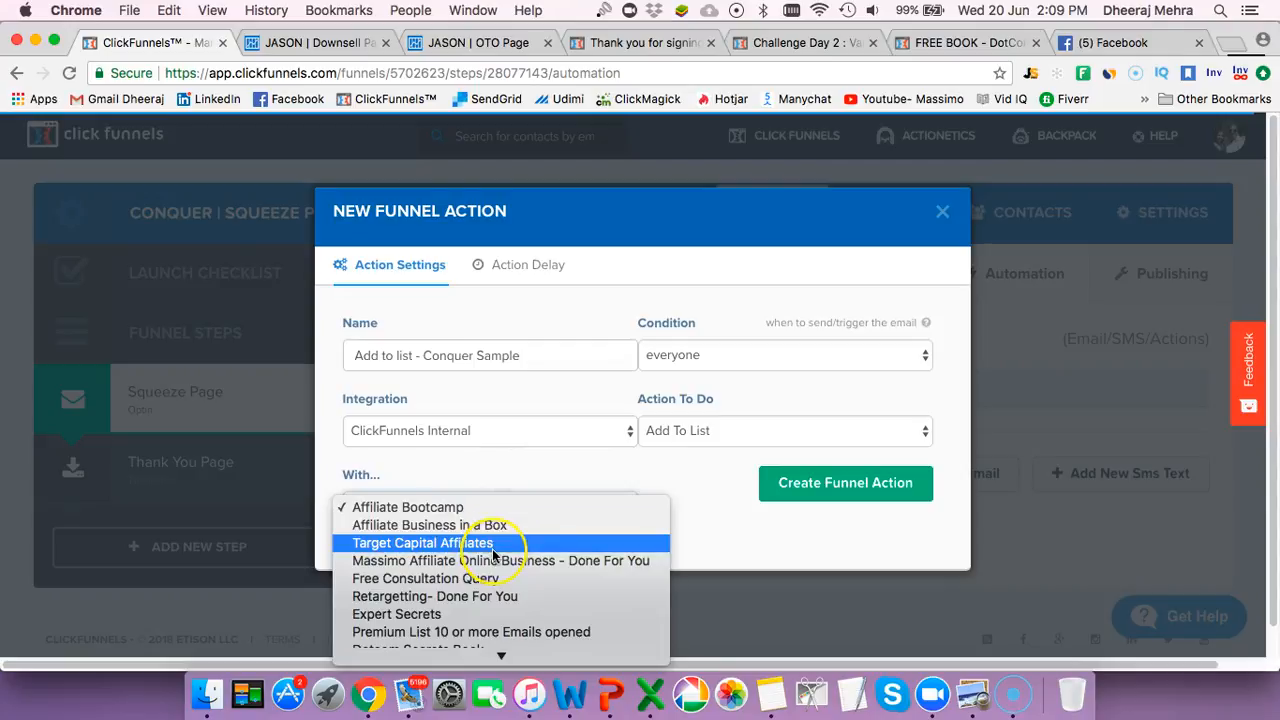
scroll(490, 545, down, 2)
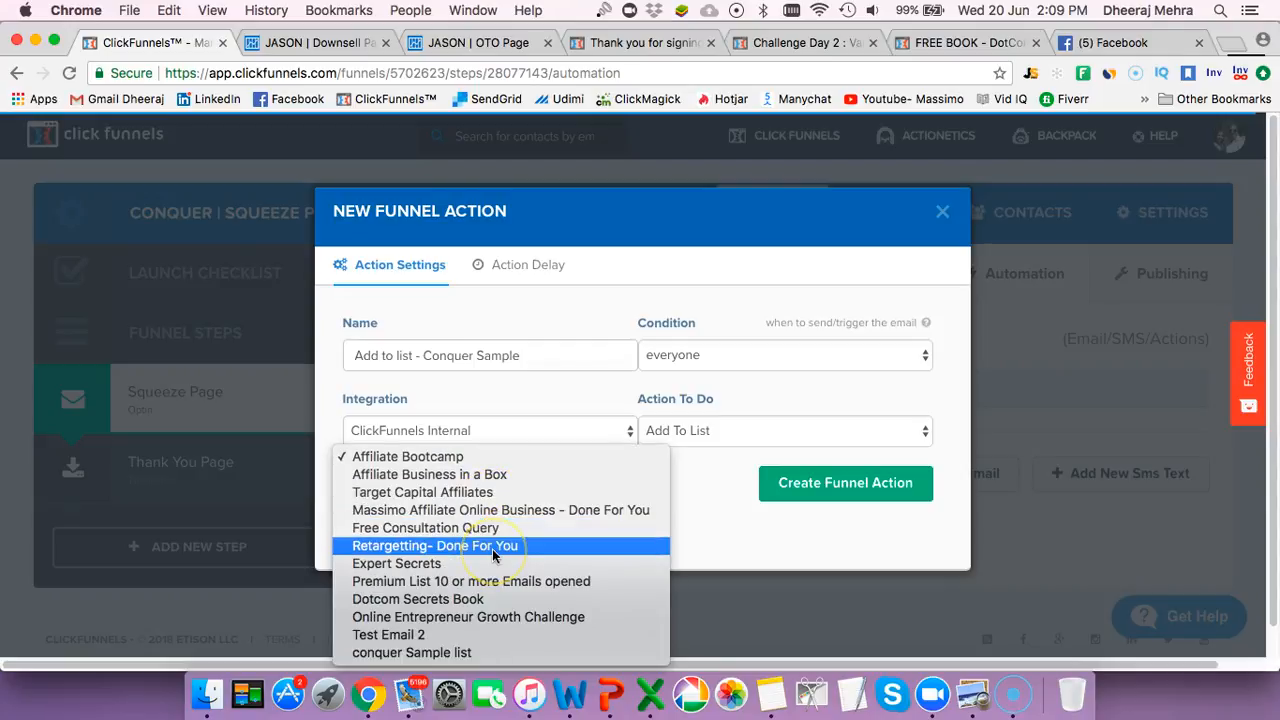
click(499, 651)
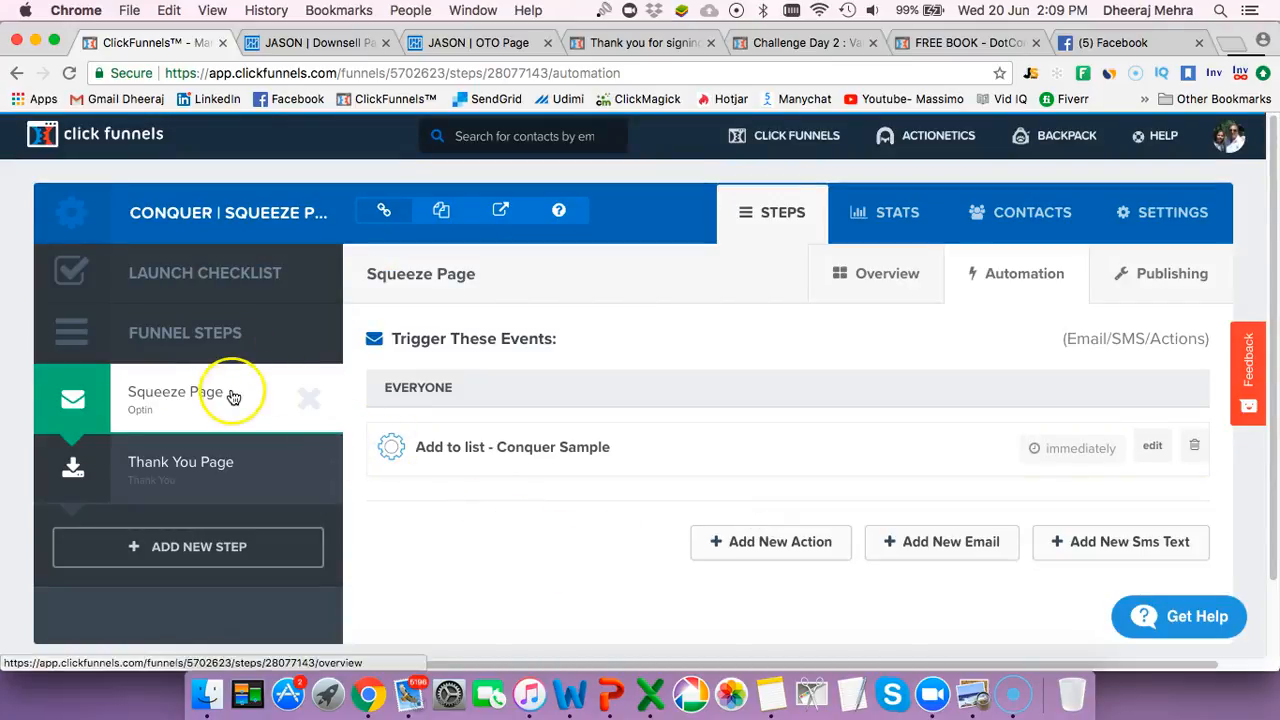
Go back to the Squeeze Page overview and open the control page in the page editor
click(841, 275)
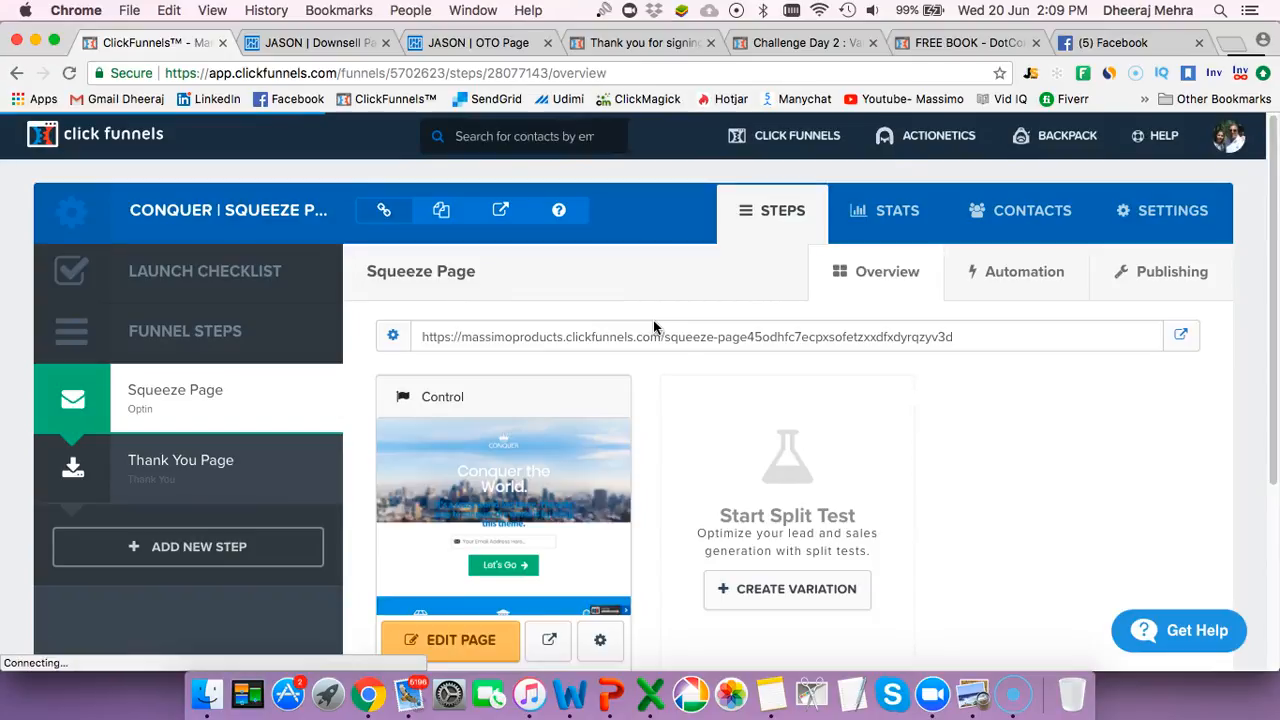
click(603, 393)
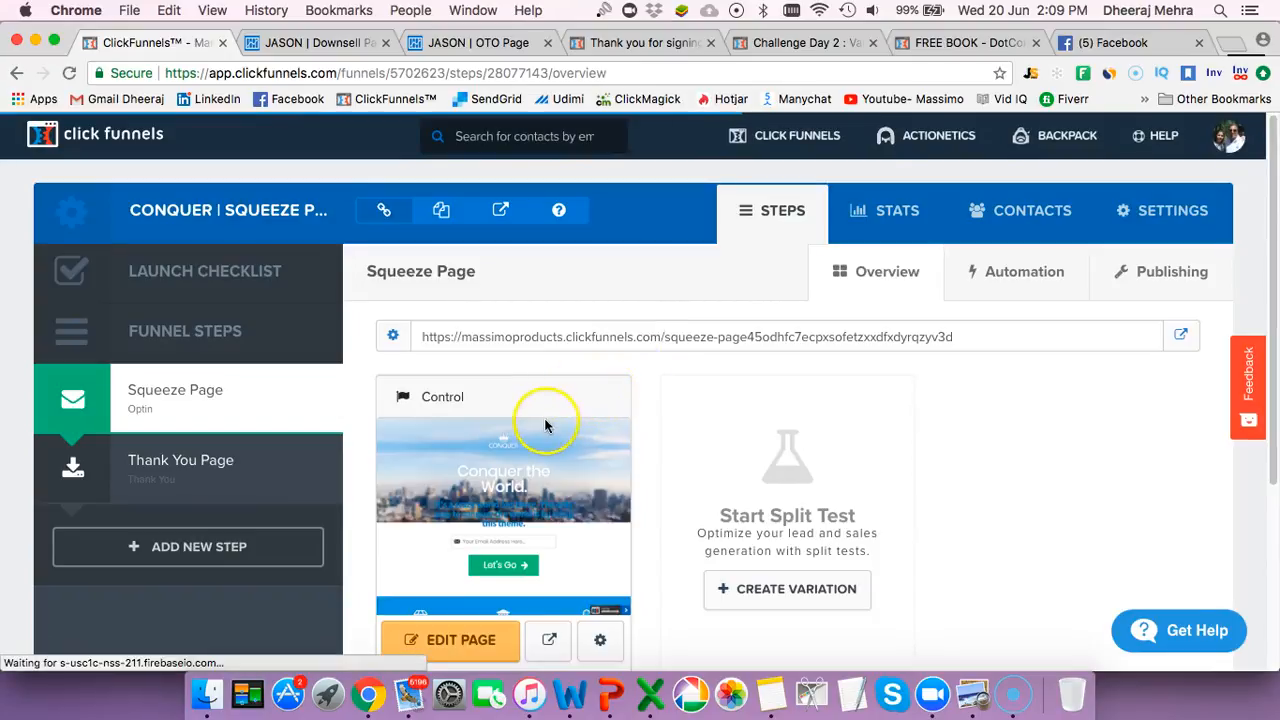
scroll(545, 425, down, 3)
click(458, 488)
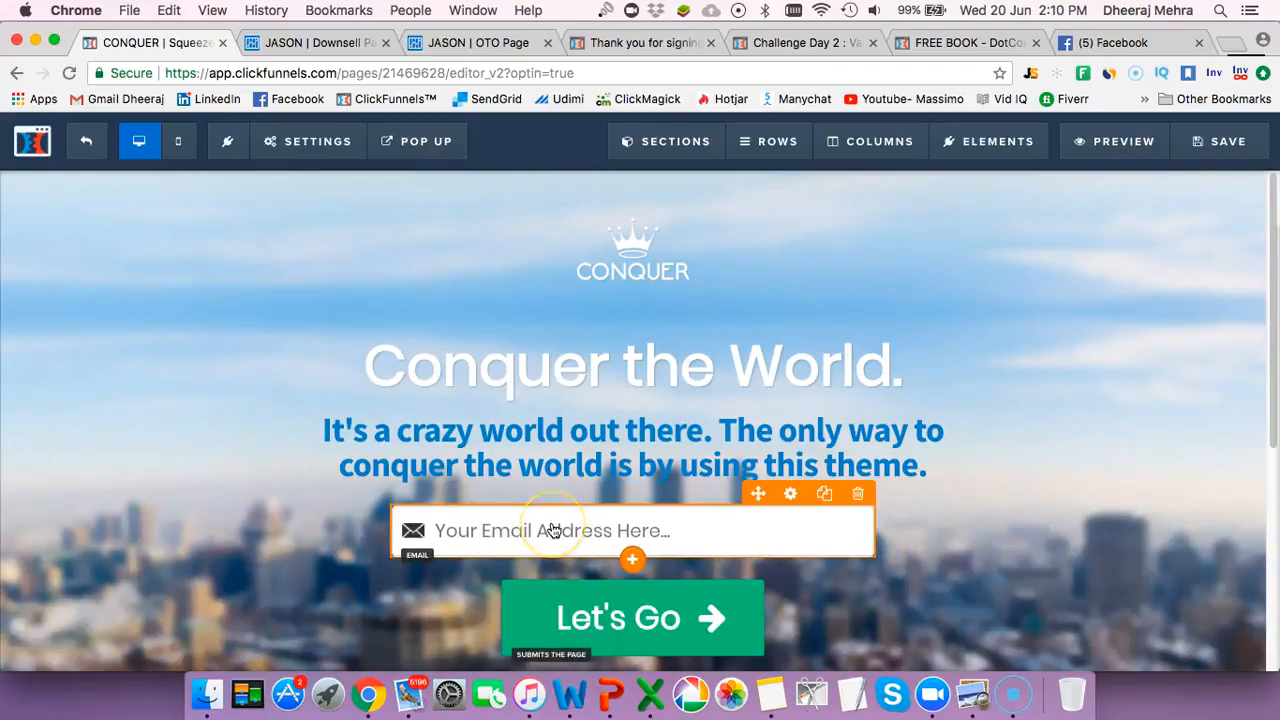
Set the email input's placeholder text to "Enter your best email address"
click(796, 496)
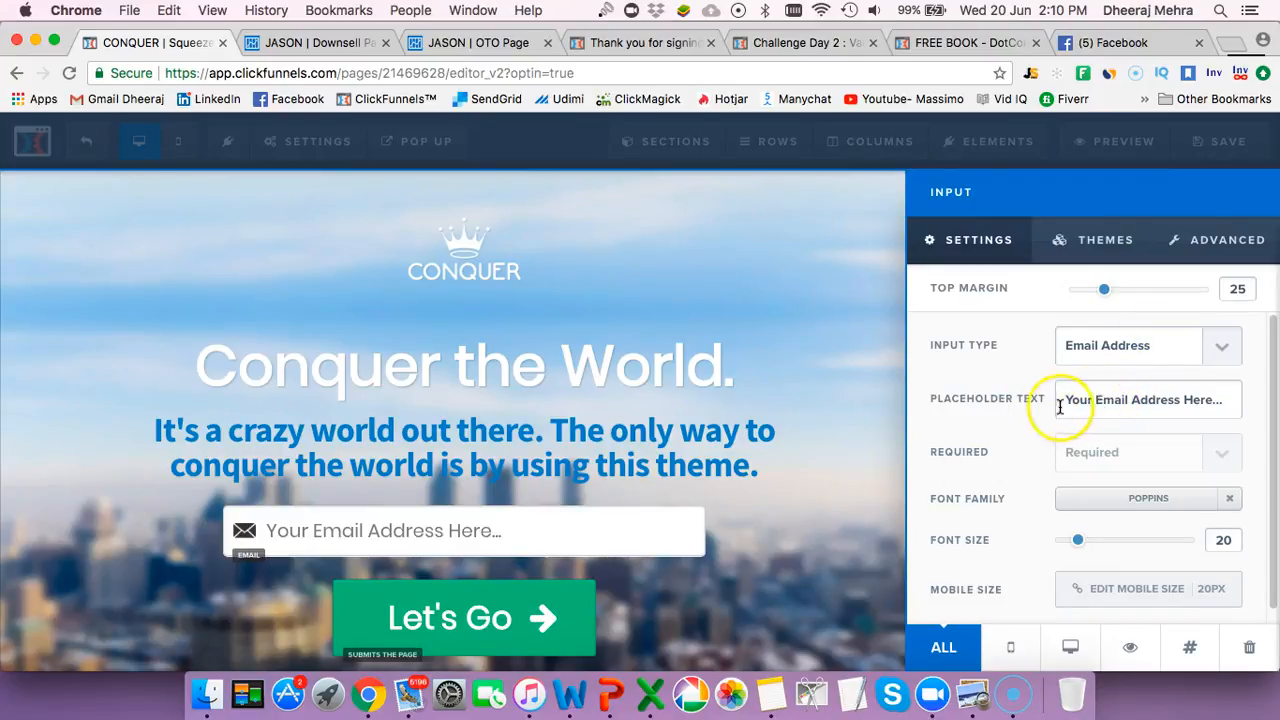
shift+click(1230, 399)
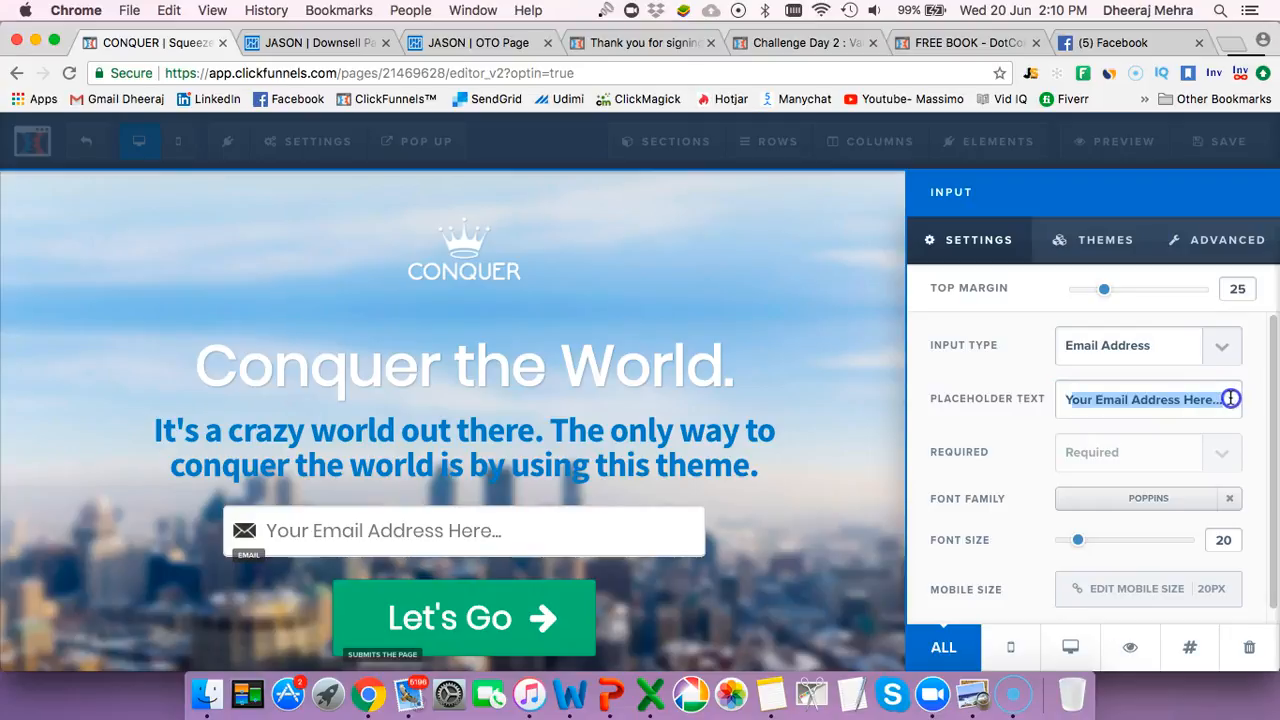
text(Y)
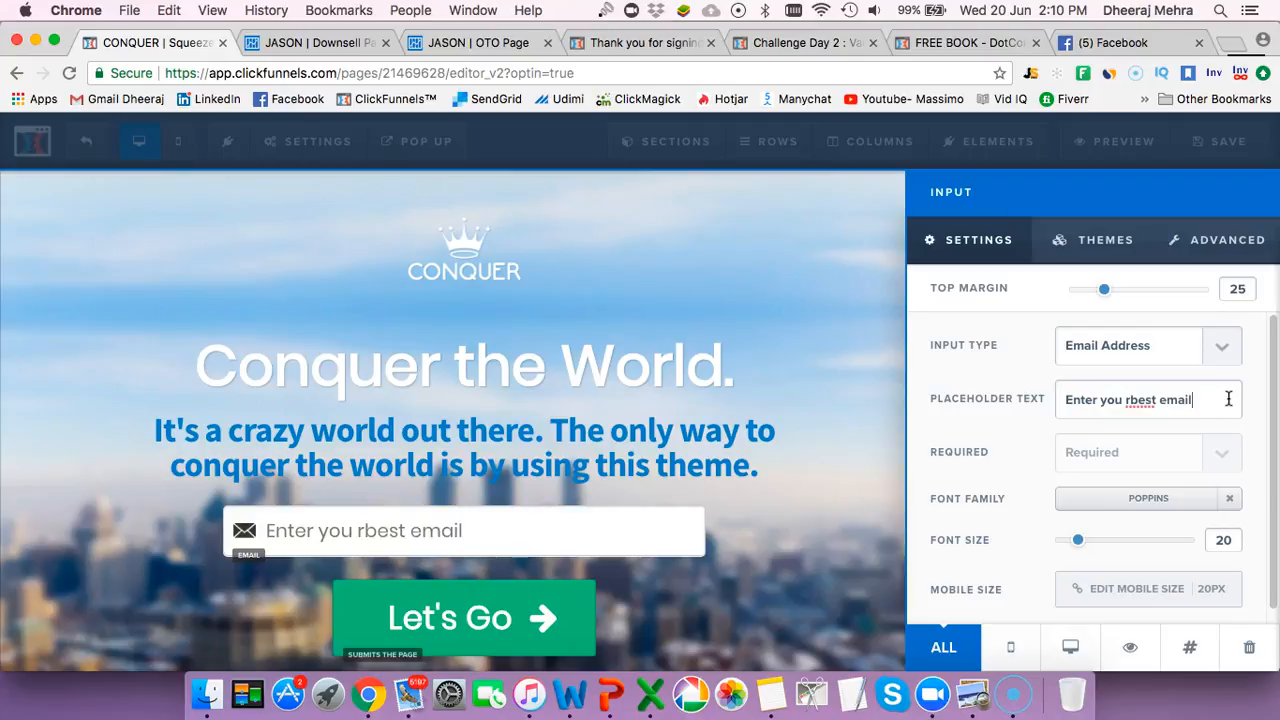
click(1128, 400)
key(BackSpace)
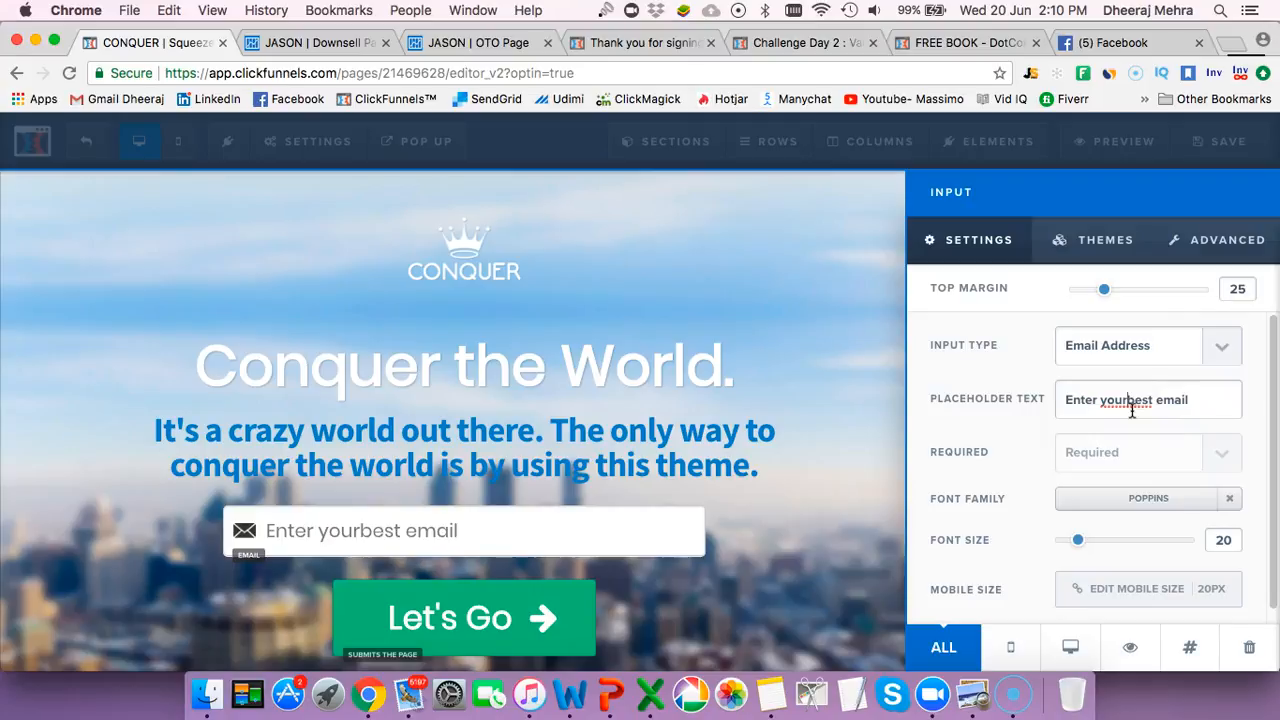
click(1213, 400)
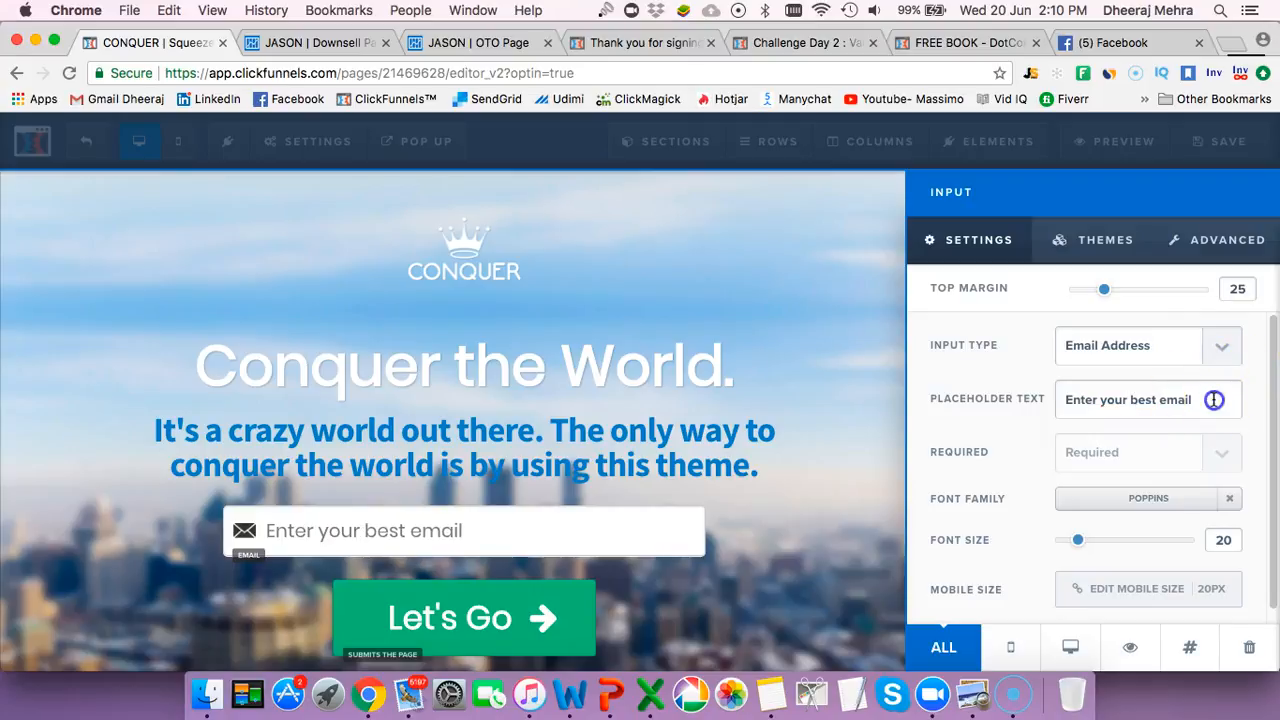
text(ss)
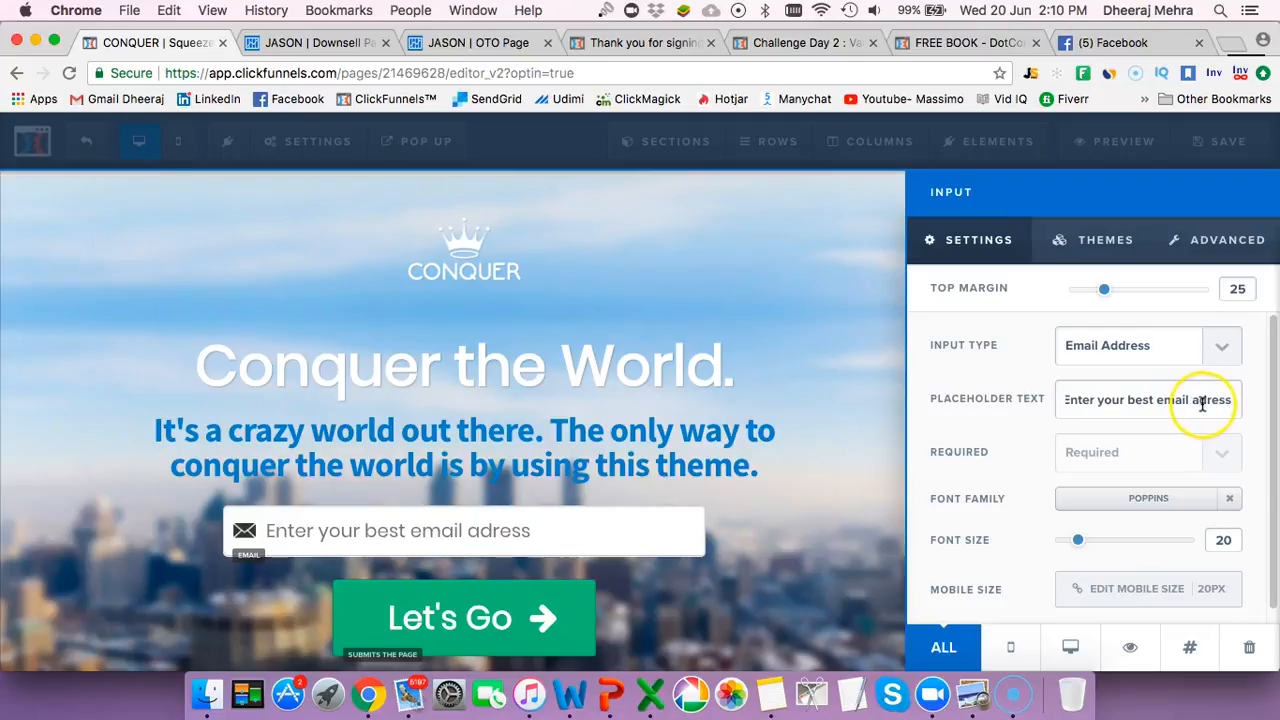
text(d)
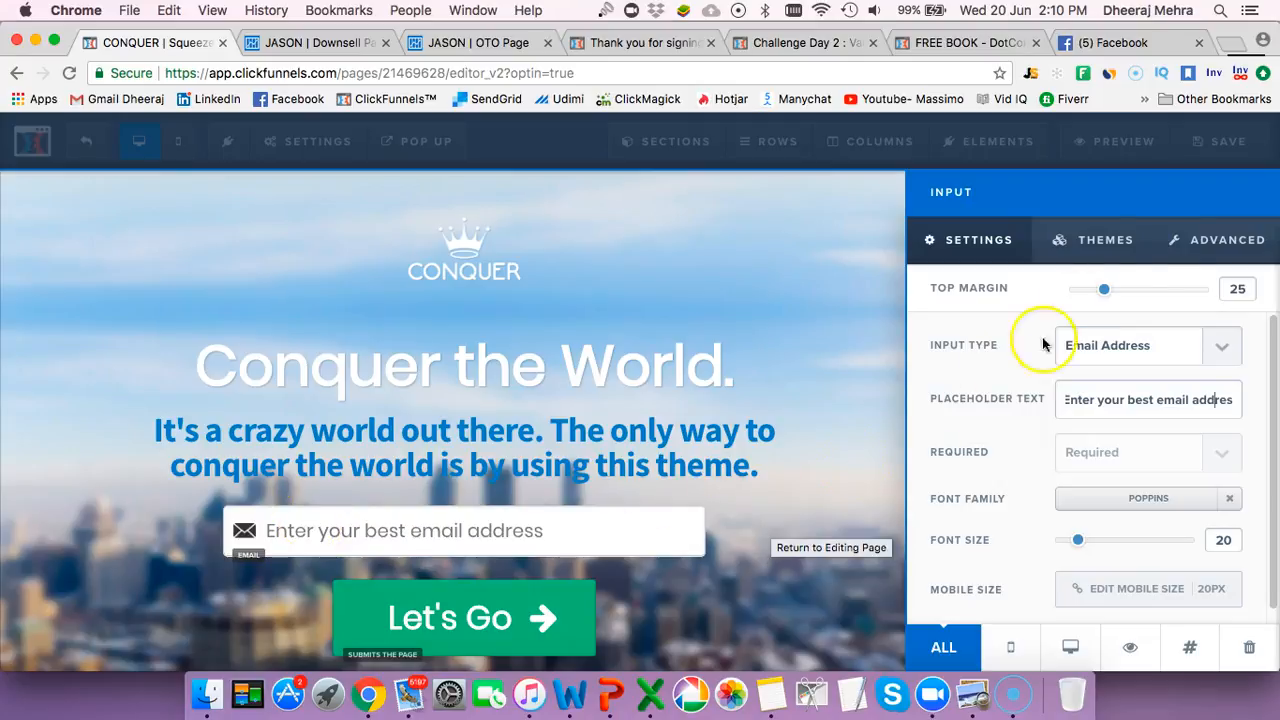
Style the email input's icon by keeping Email Icon, setting its style to White and its position to Right
click(1199, 248)
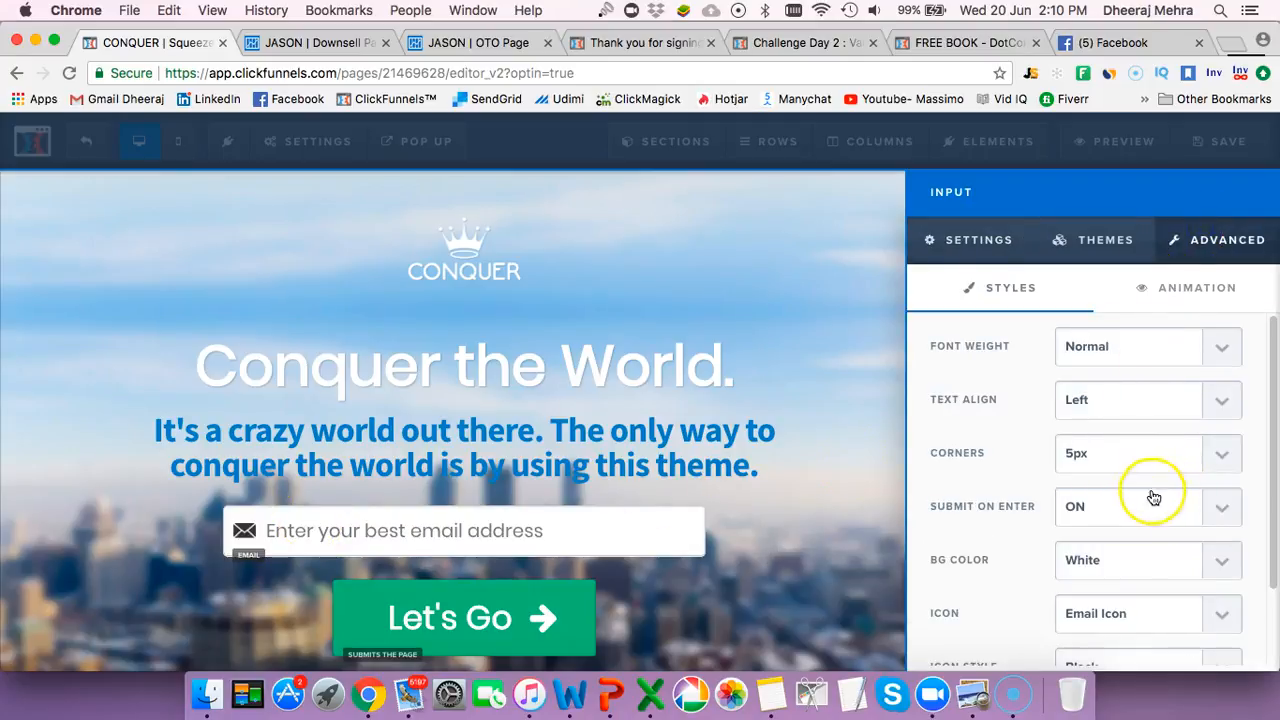
scroll(1150, 495, down, 3)
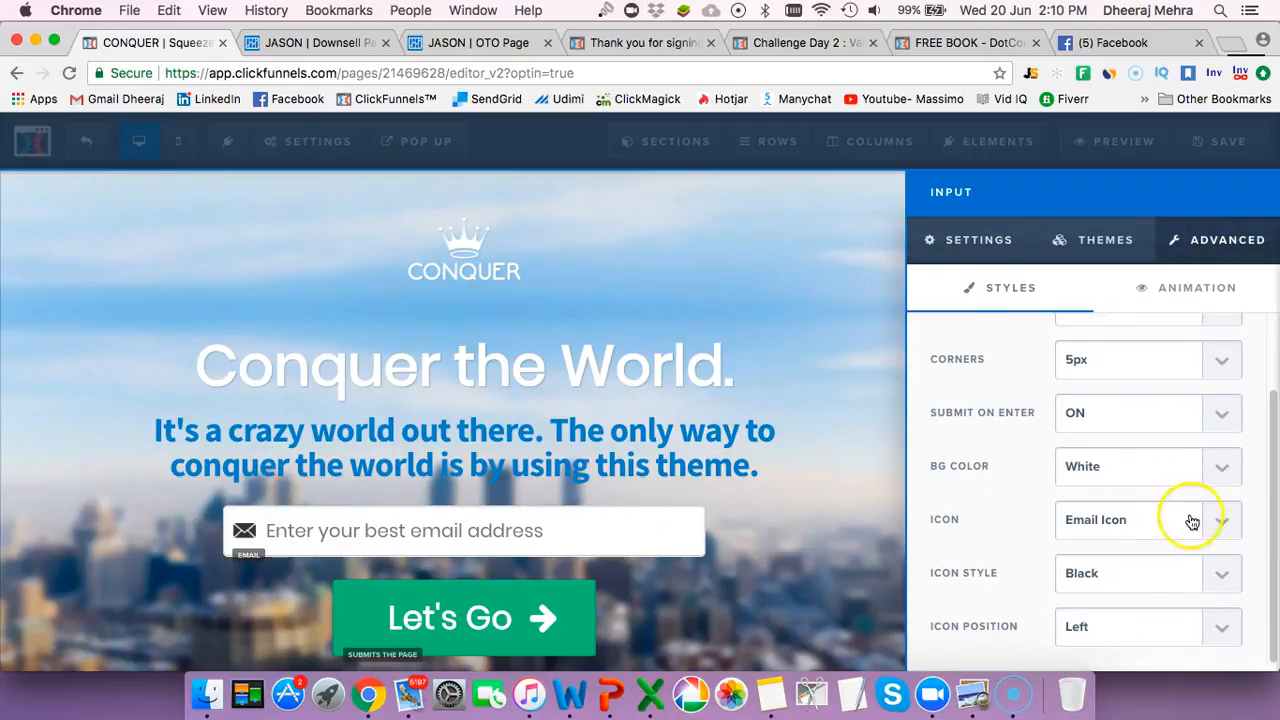
click(1219, 522)
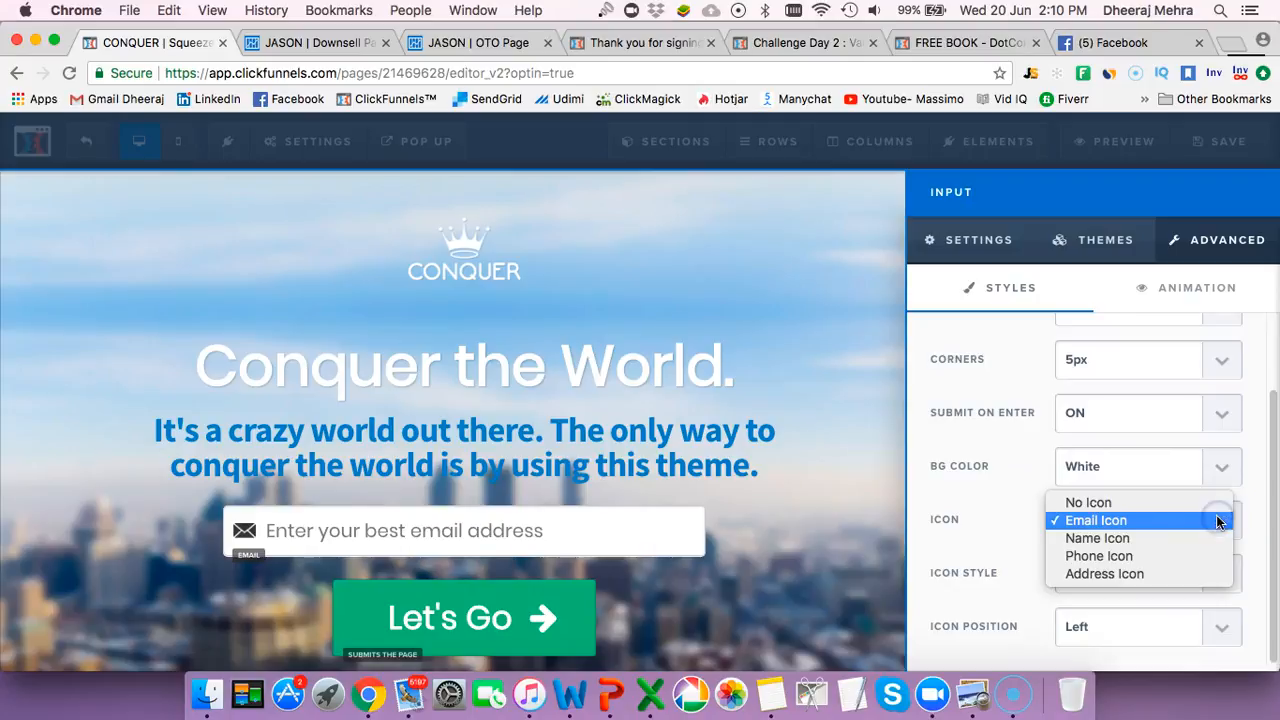
click(1189, 522)
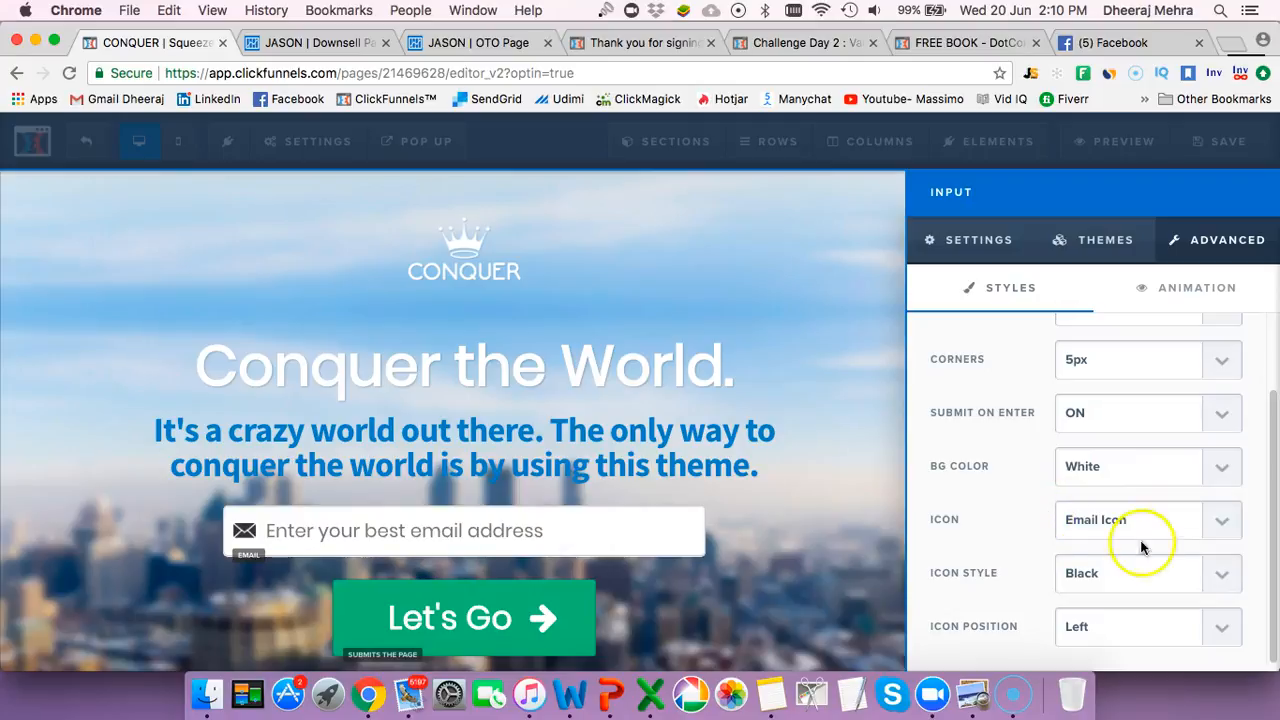
click(1215, 570)
click(1171, 591)
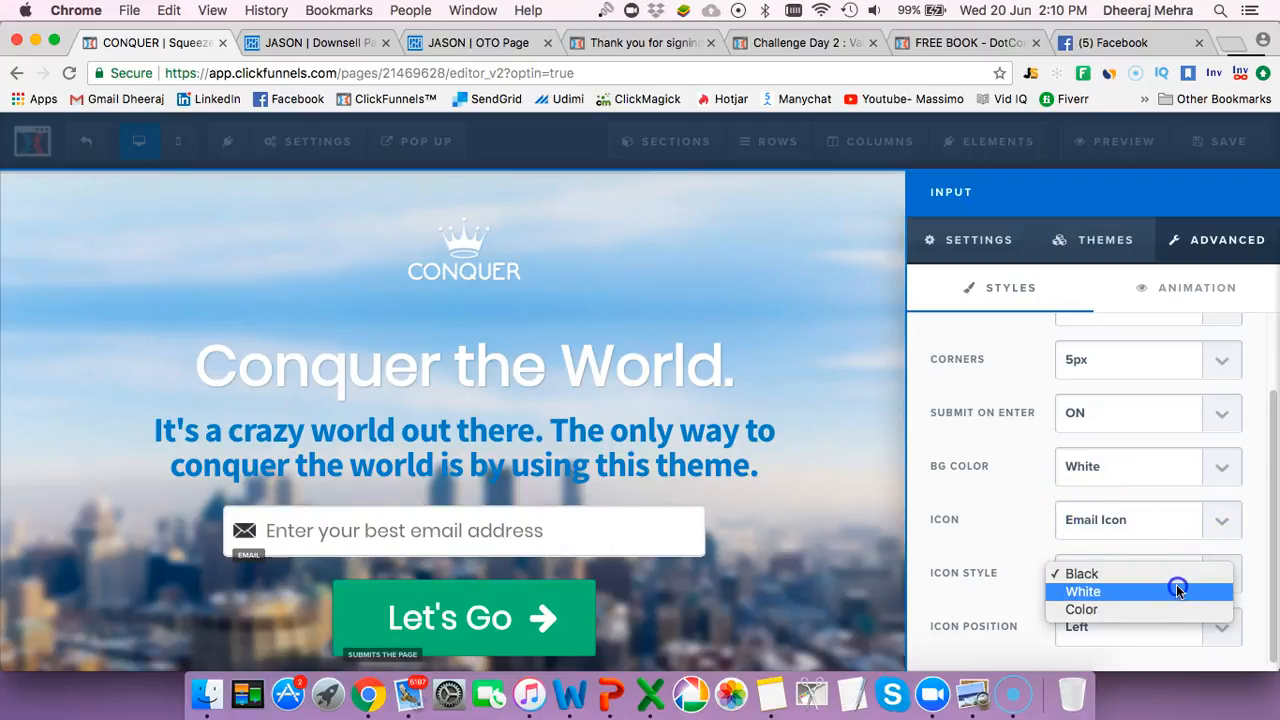
click(1116, 623)
click(1112, 609)
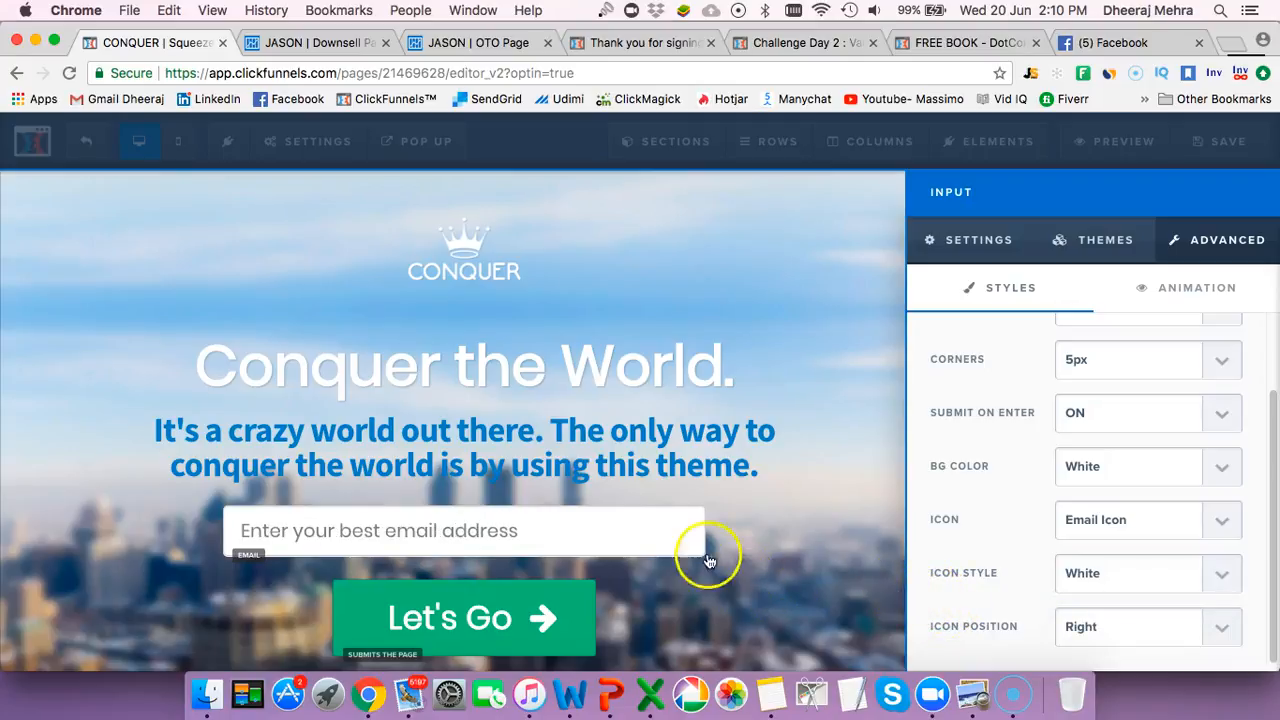
click(775, 521)
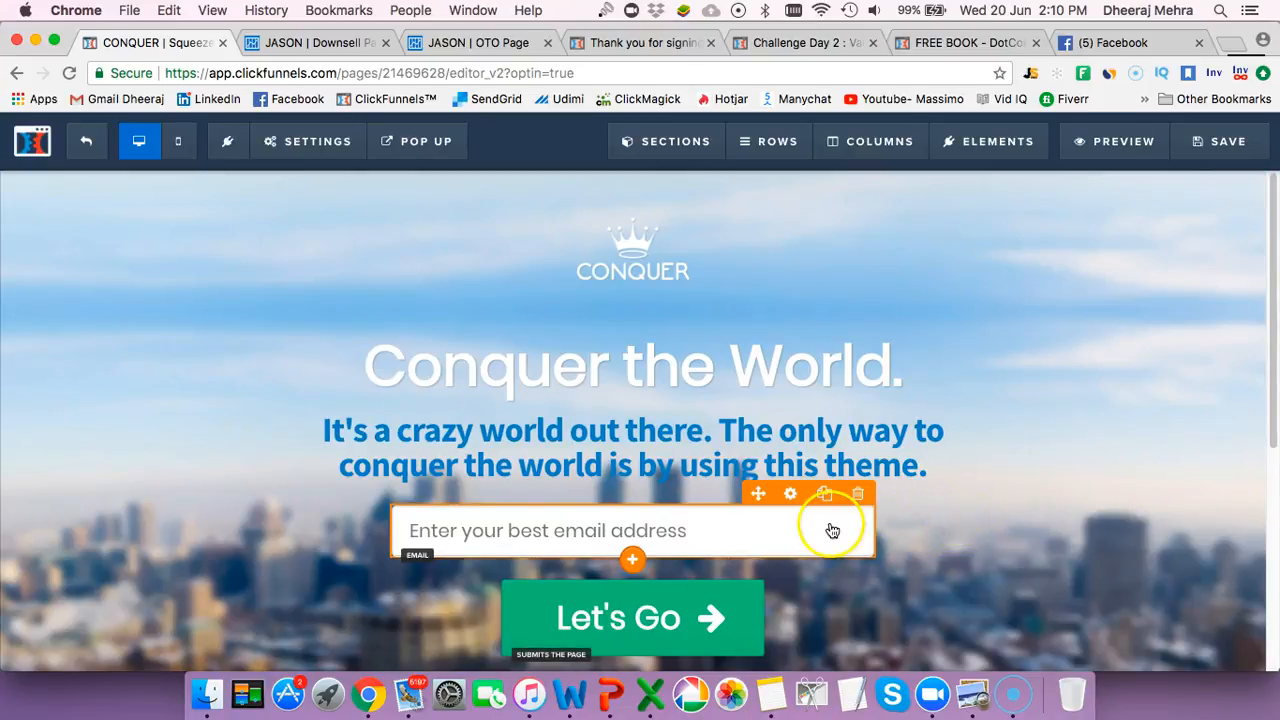
Set the email input's background color to Grey and its icon style to Color
click(830, 528)
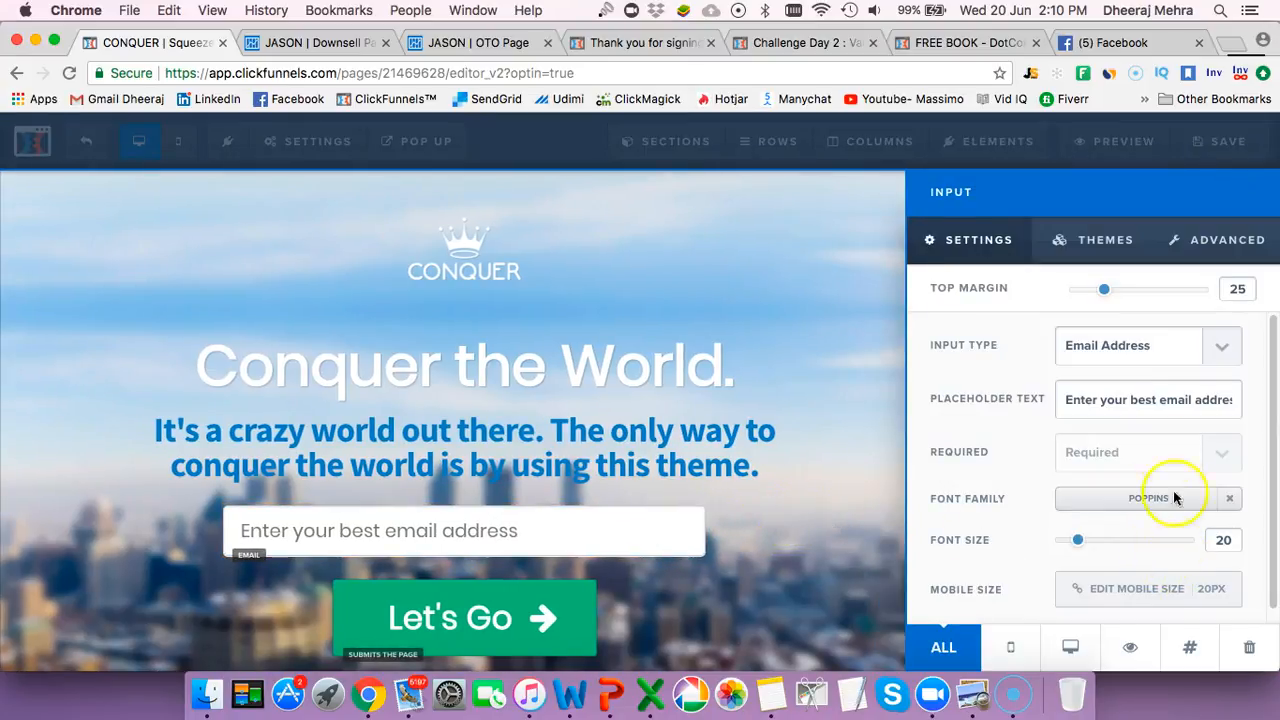
click(1243, 255)
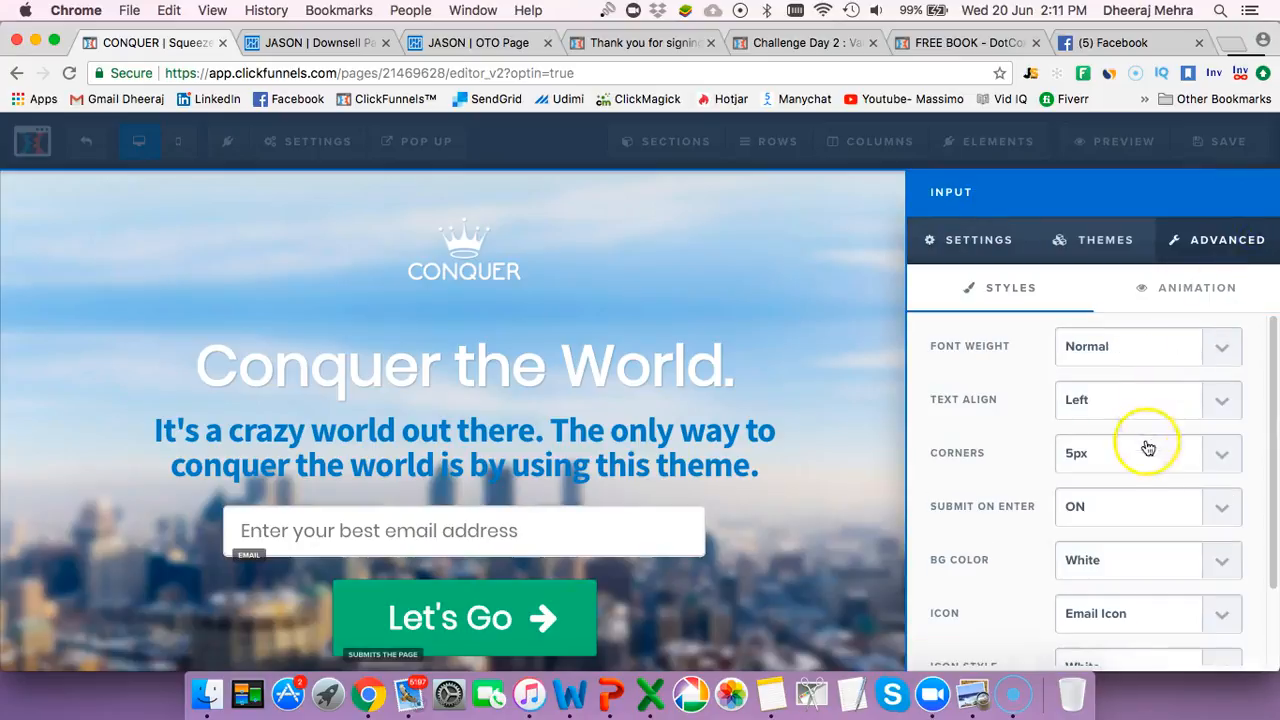
click(1153, 560)
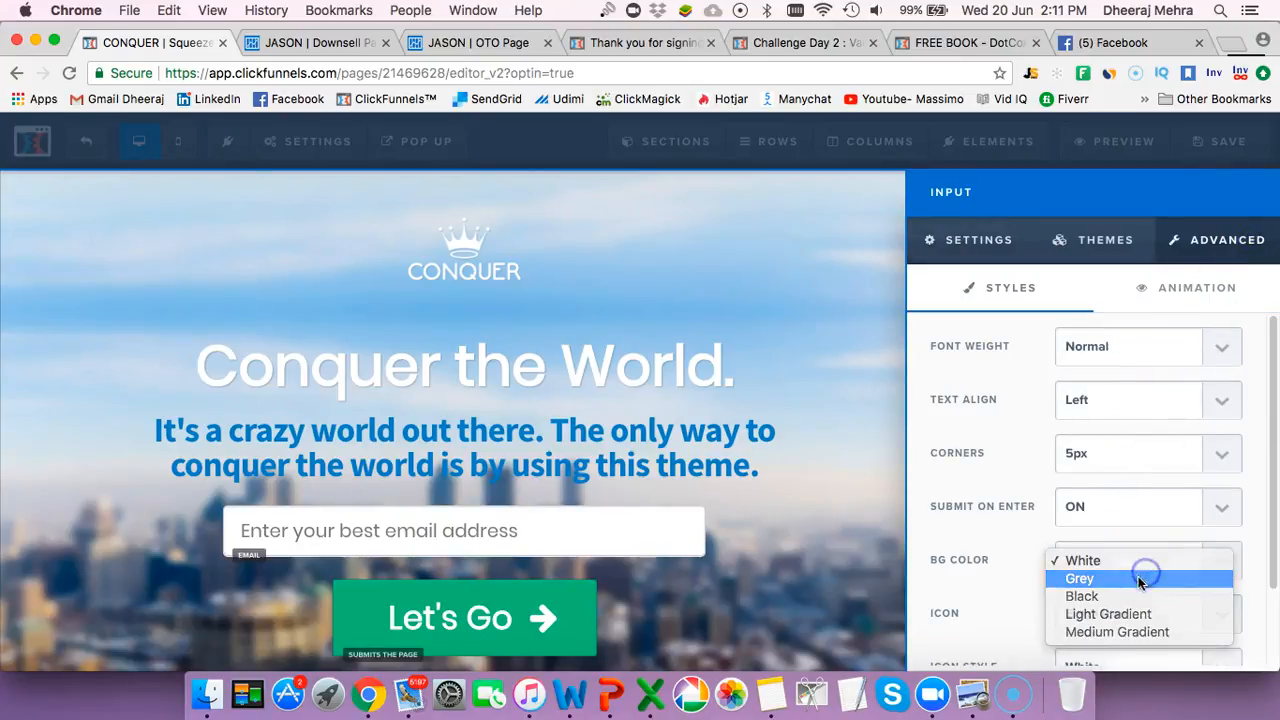
click(1143, 578)
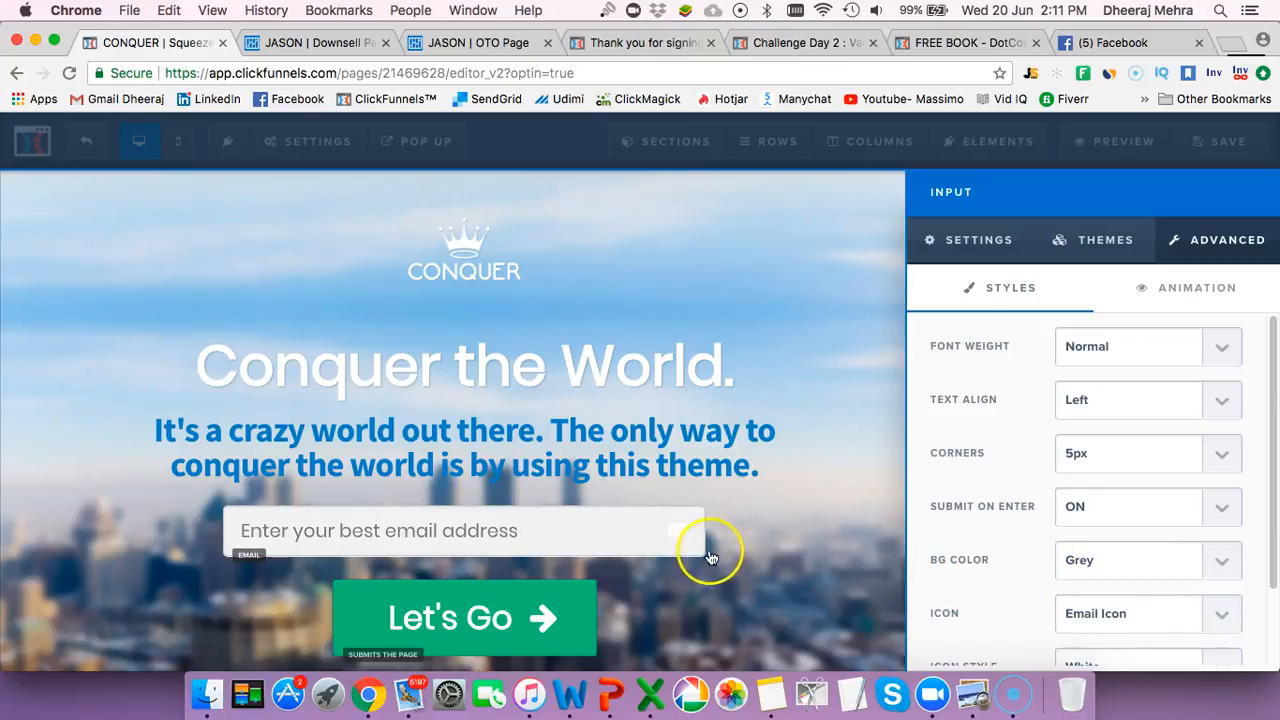
scroll(1008, 544, down, 2)
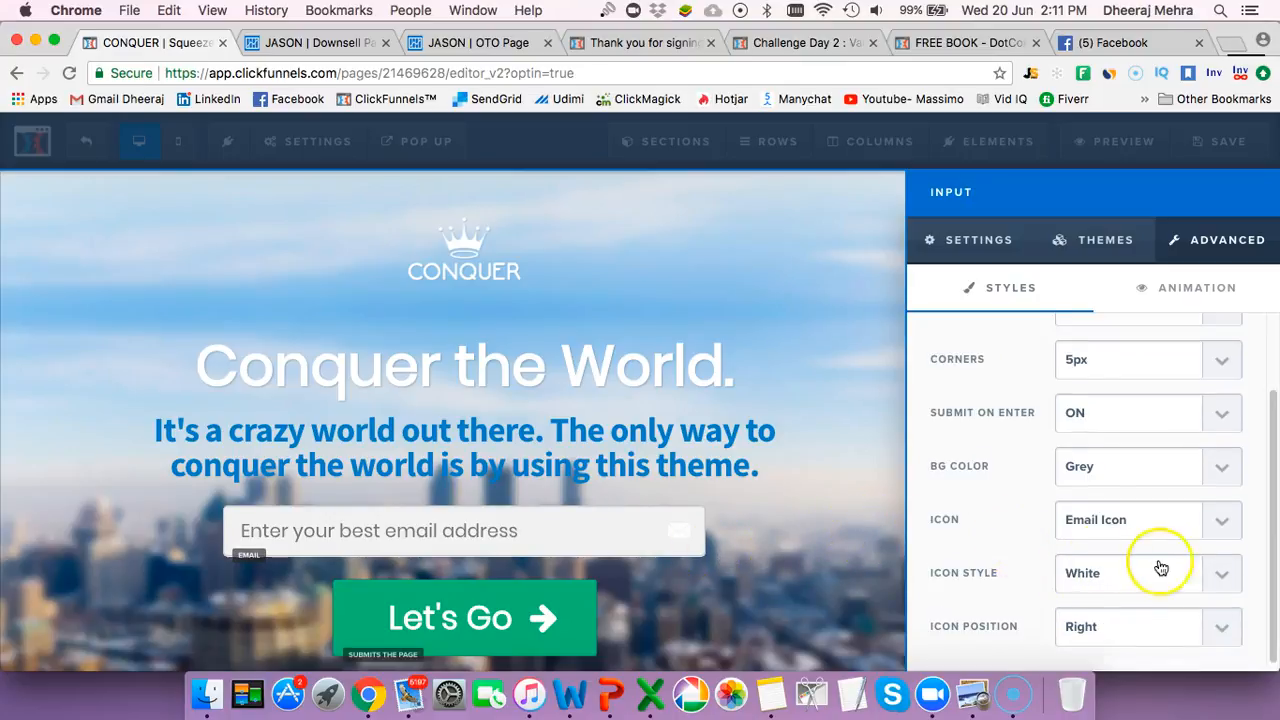
click(1216, 573)
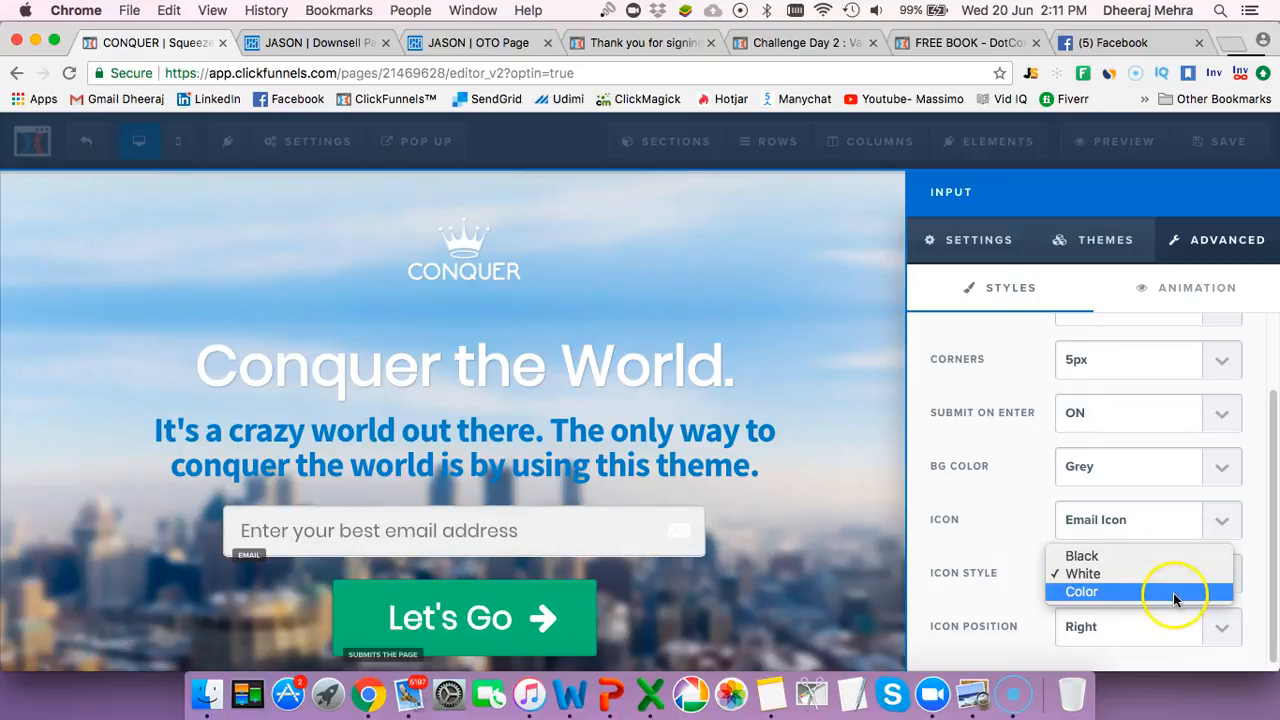
click(1172, 591)
click(805, 578)
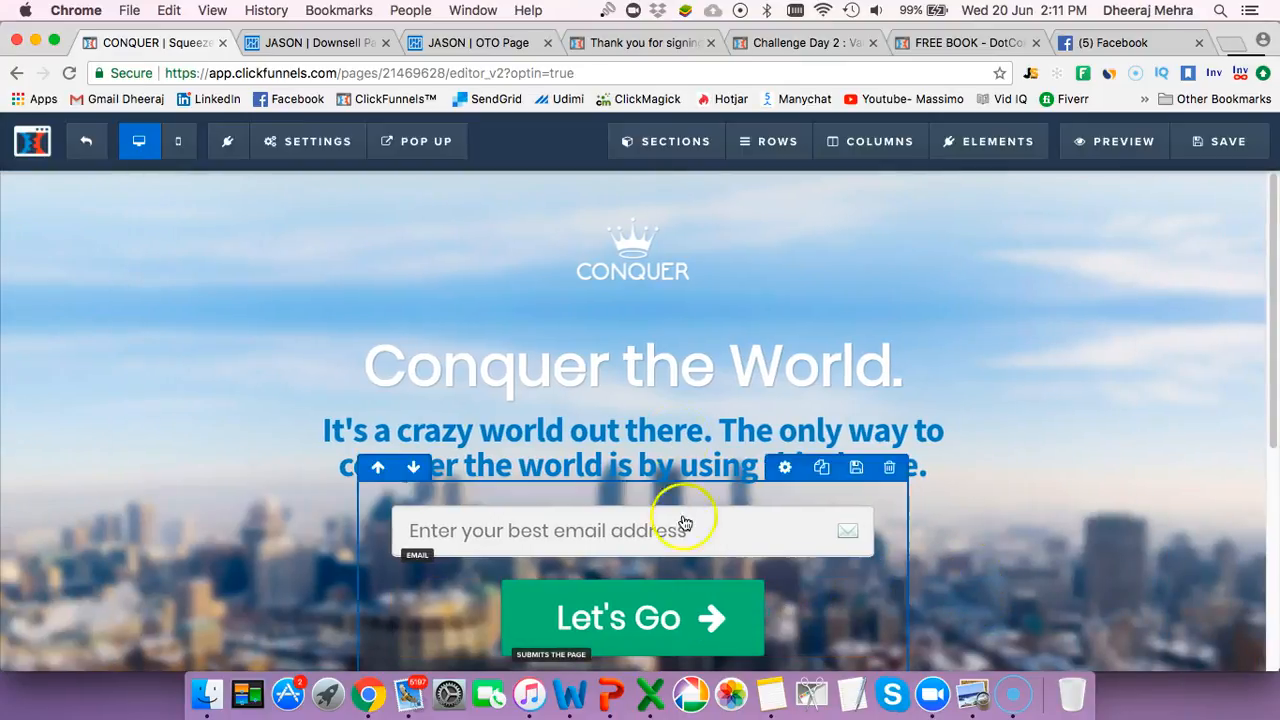
Replace the CONQUER logo with the first blue Massimo logo from the second page of the uploaded images library
click(651, 269)
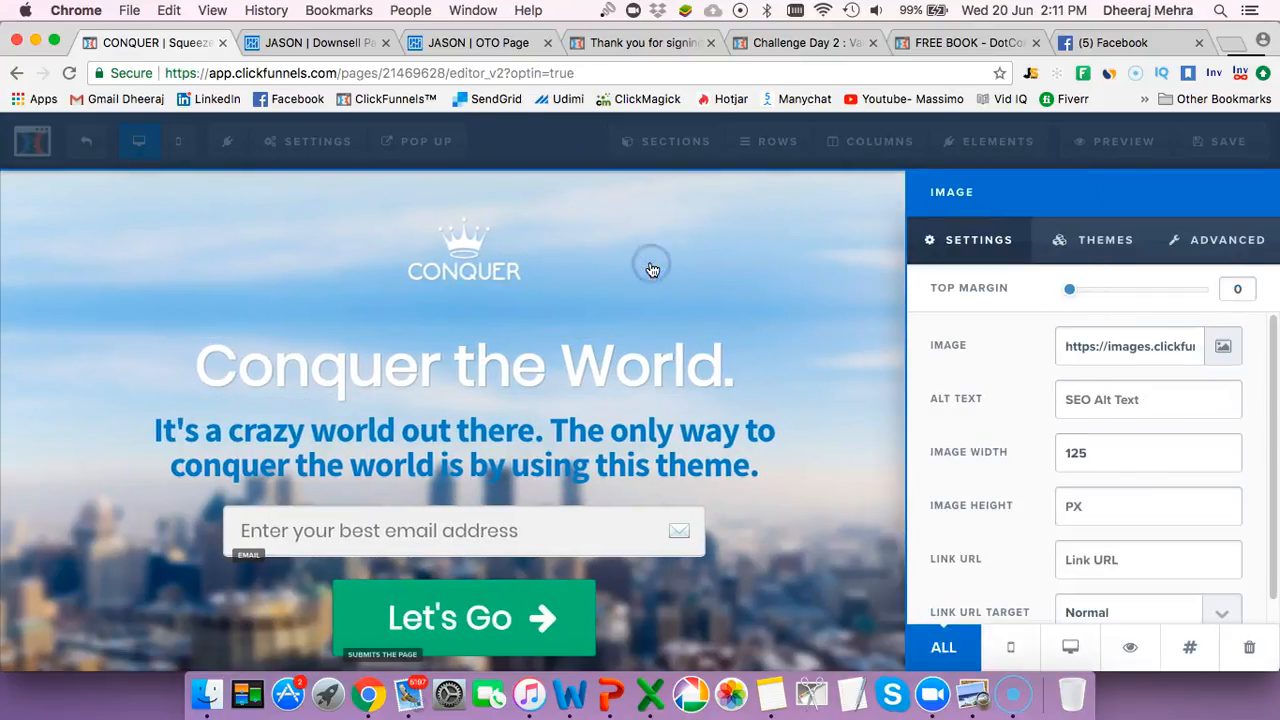
click(1224, 358)
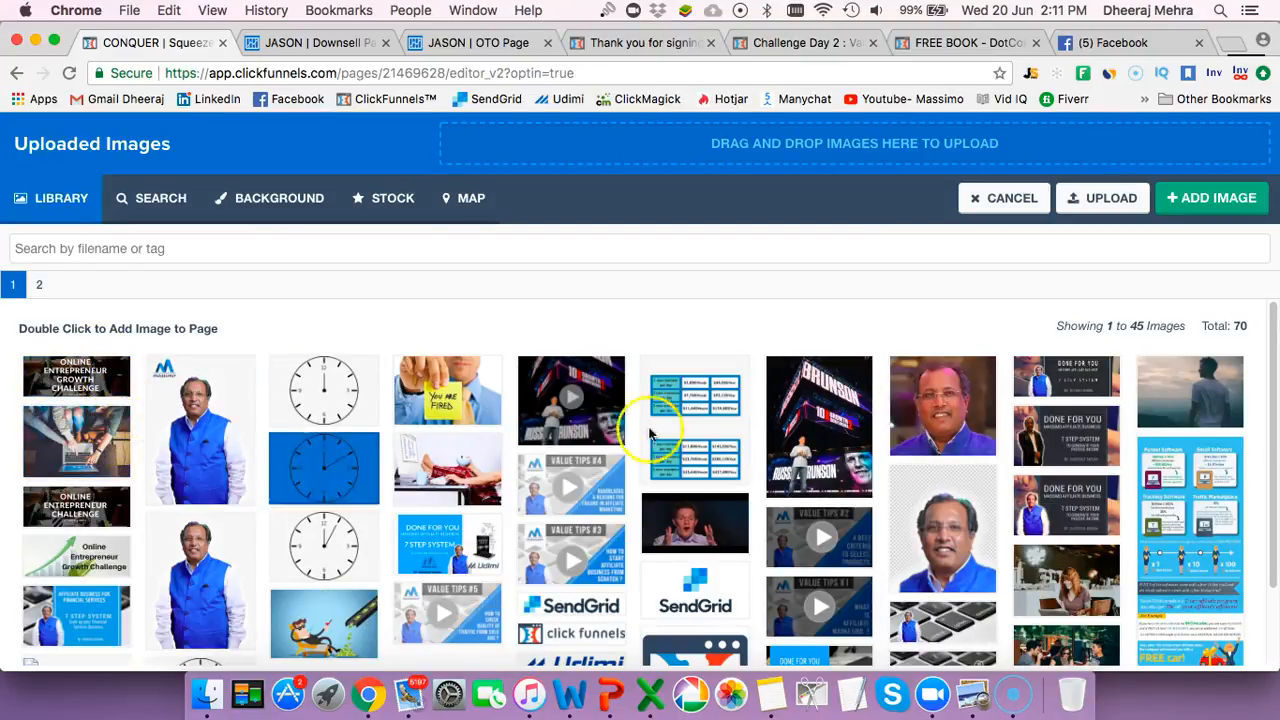
scroll(743, 428, down, 3)
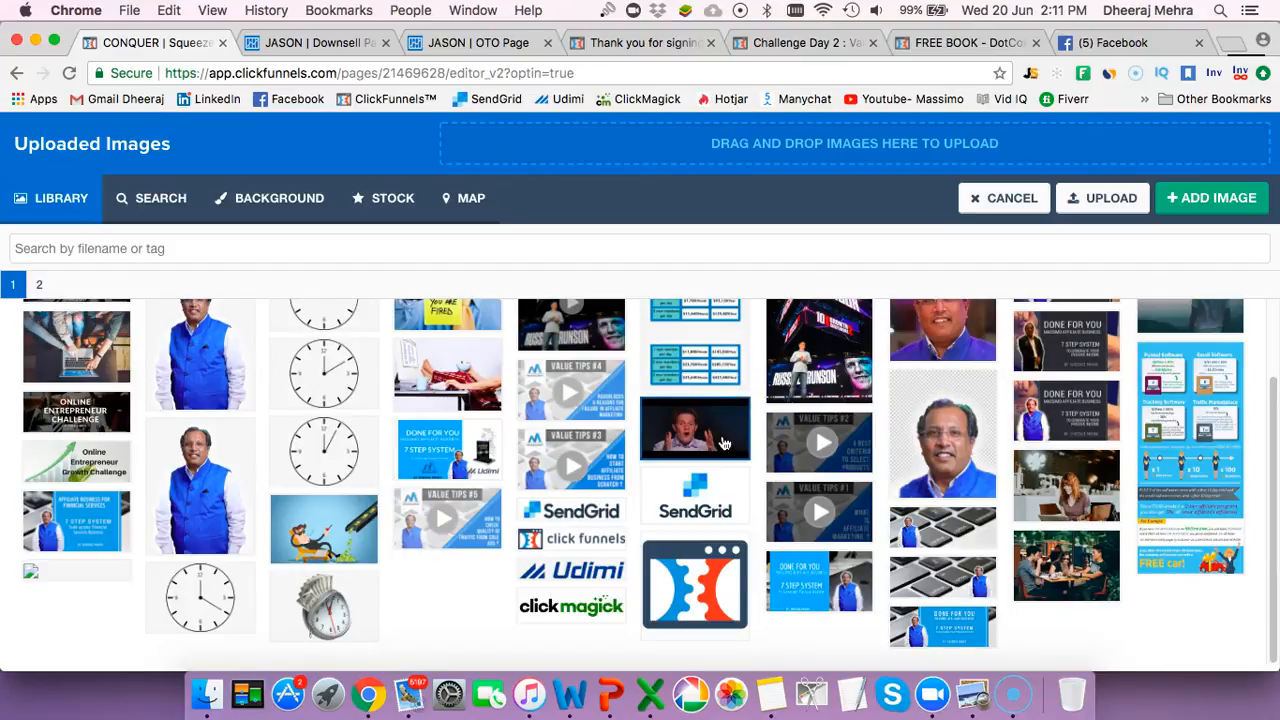
scroll(790, 400, up, 3)
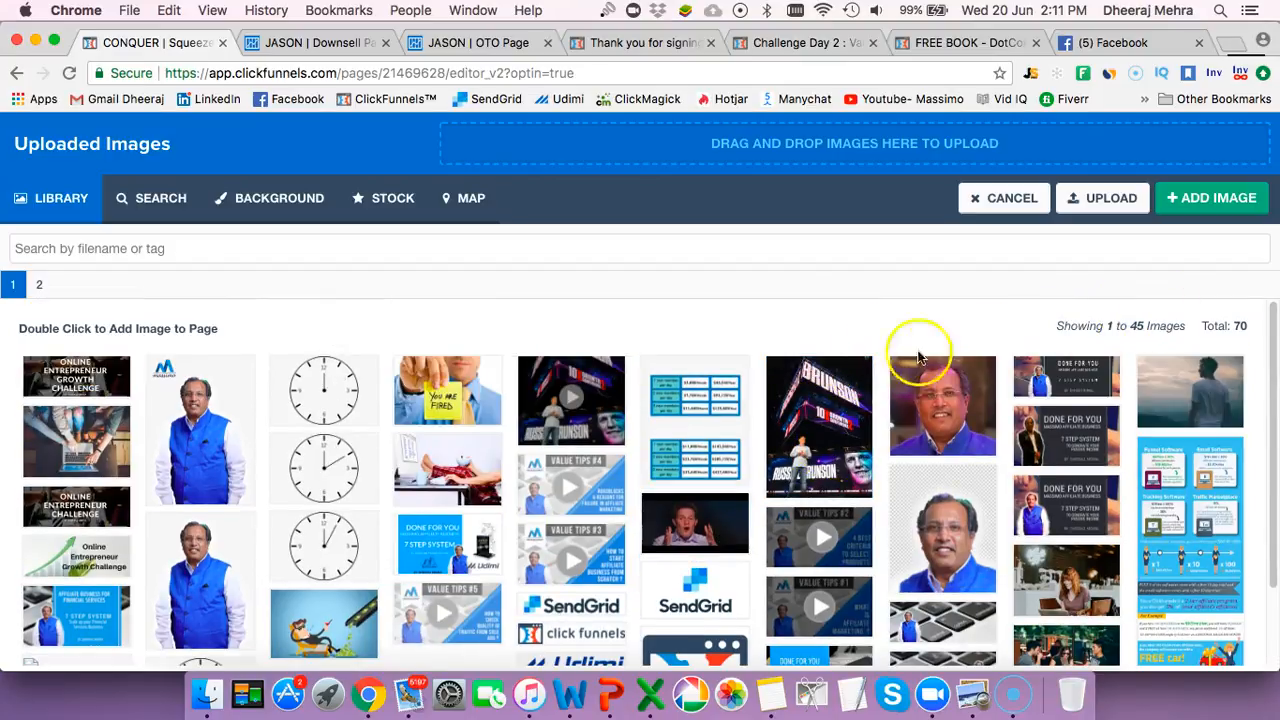
click(39, 285)
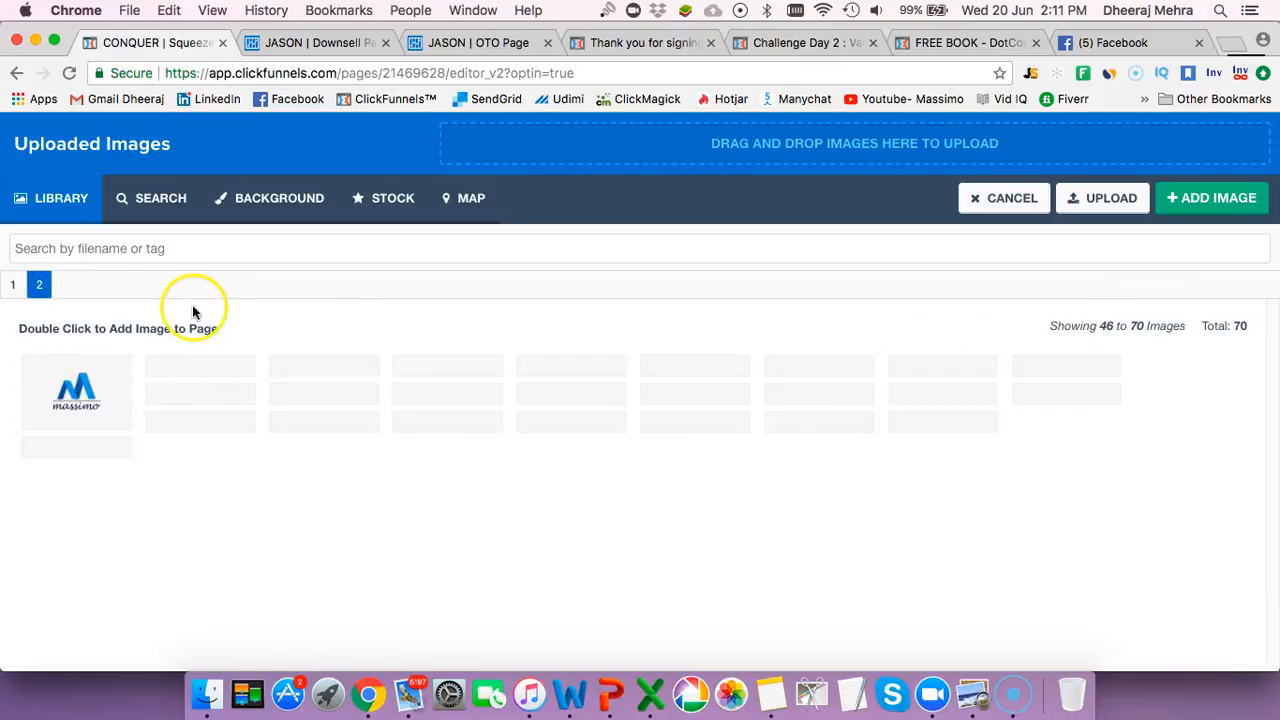
click(95, 390)
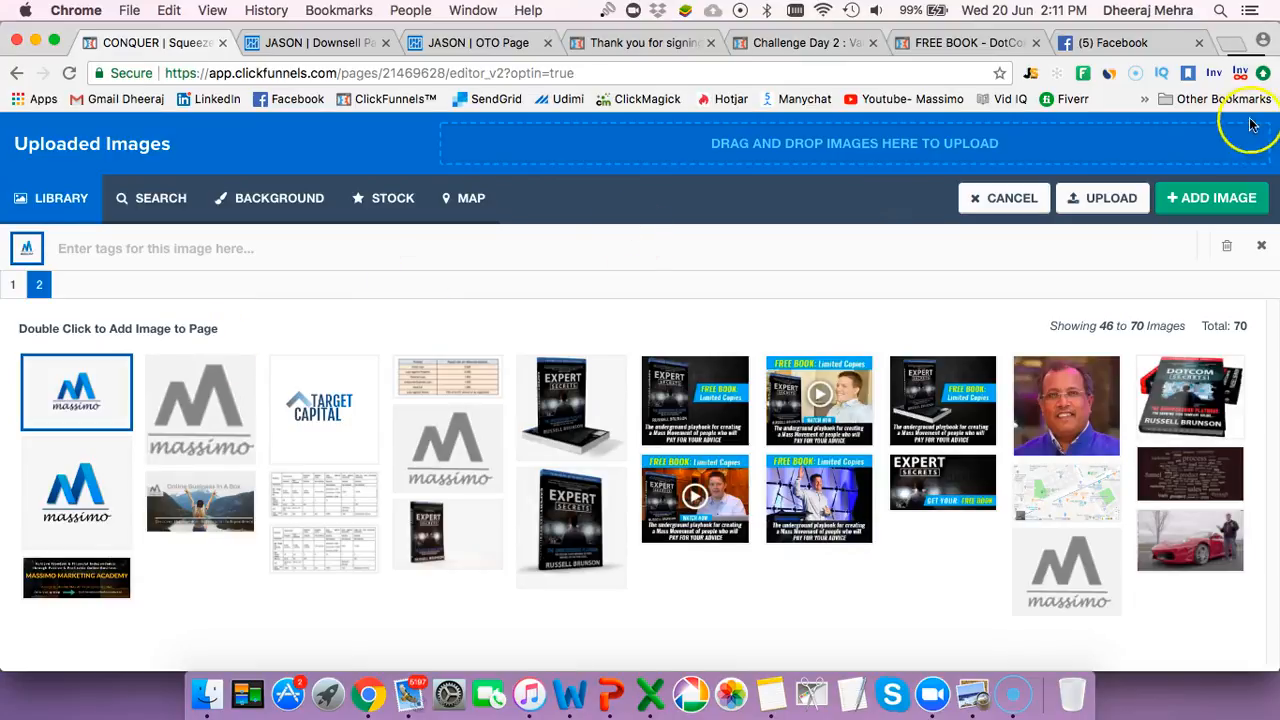
click(1218, 196)
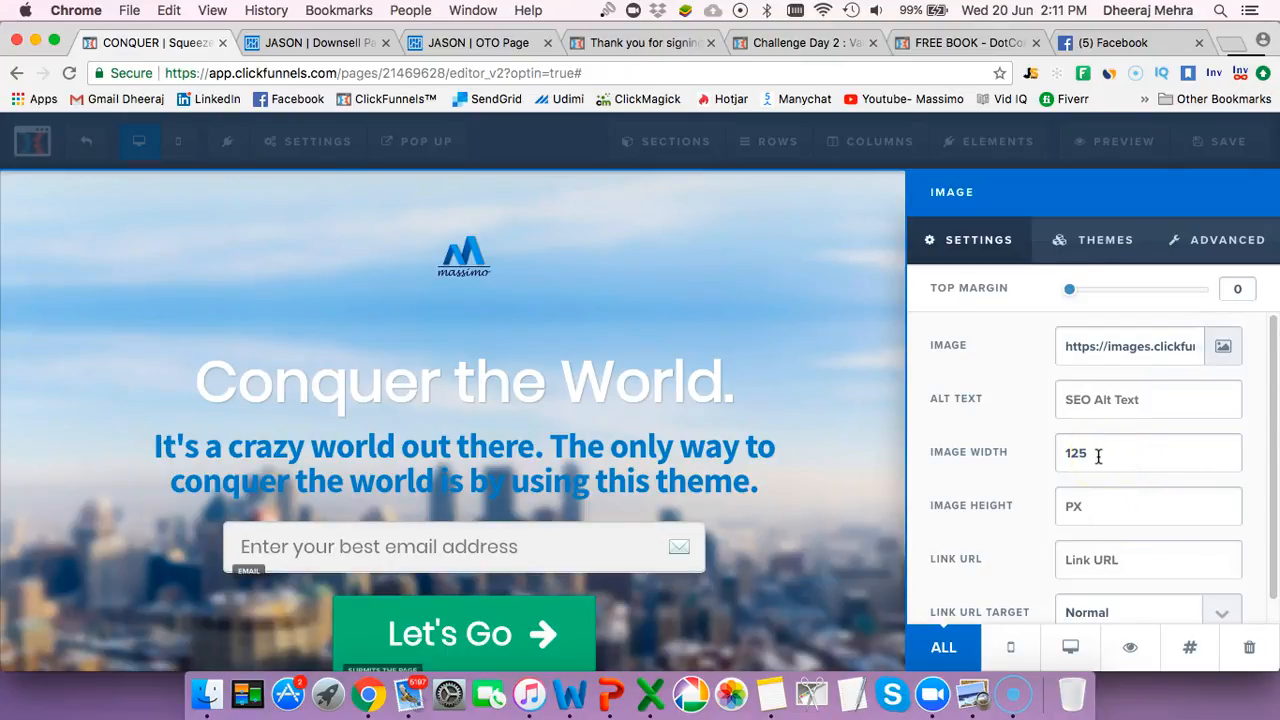
Set the Massimo logo's image width to 300
text(PX)
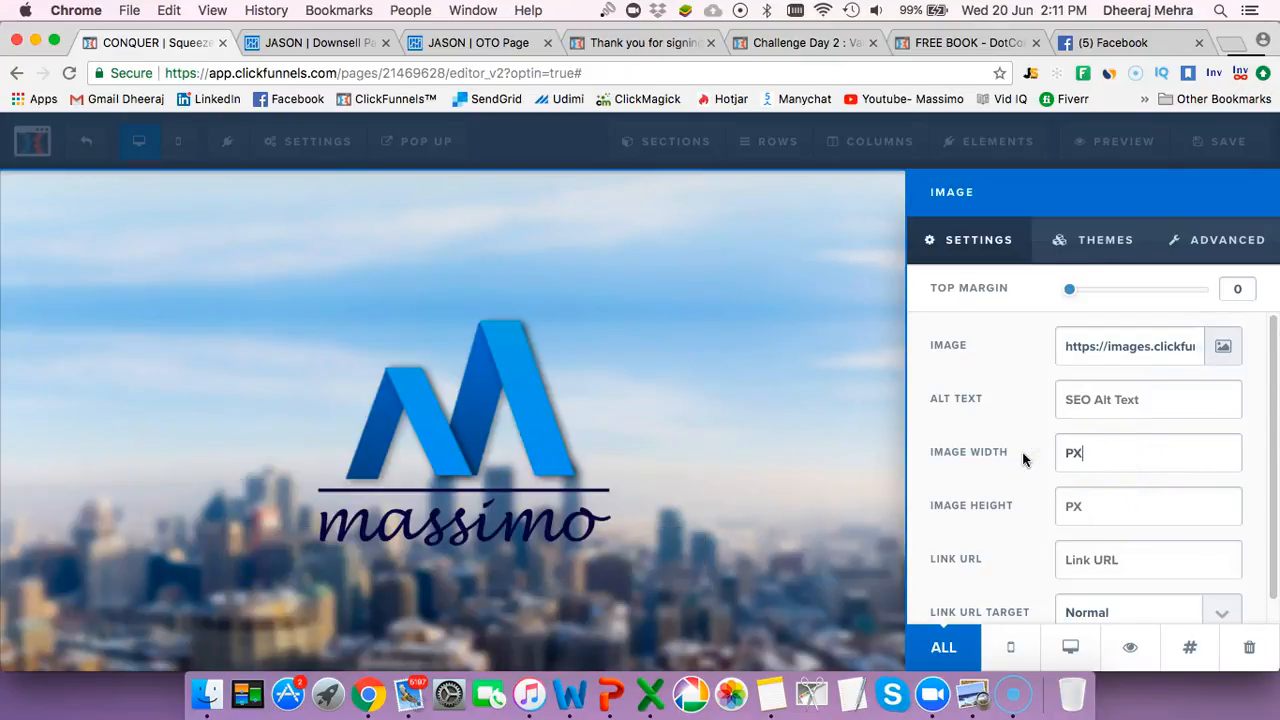
click(1115, 466)
text(200)
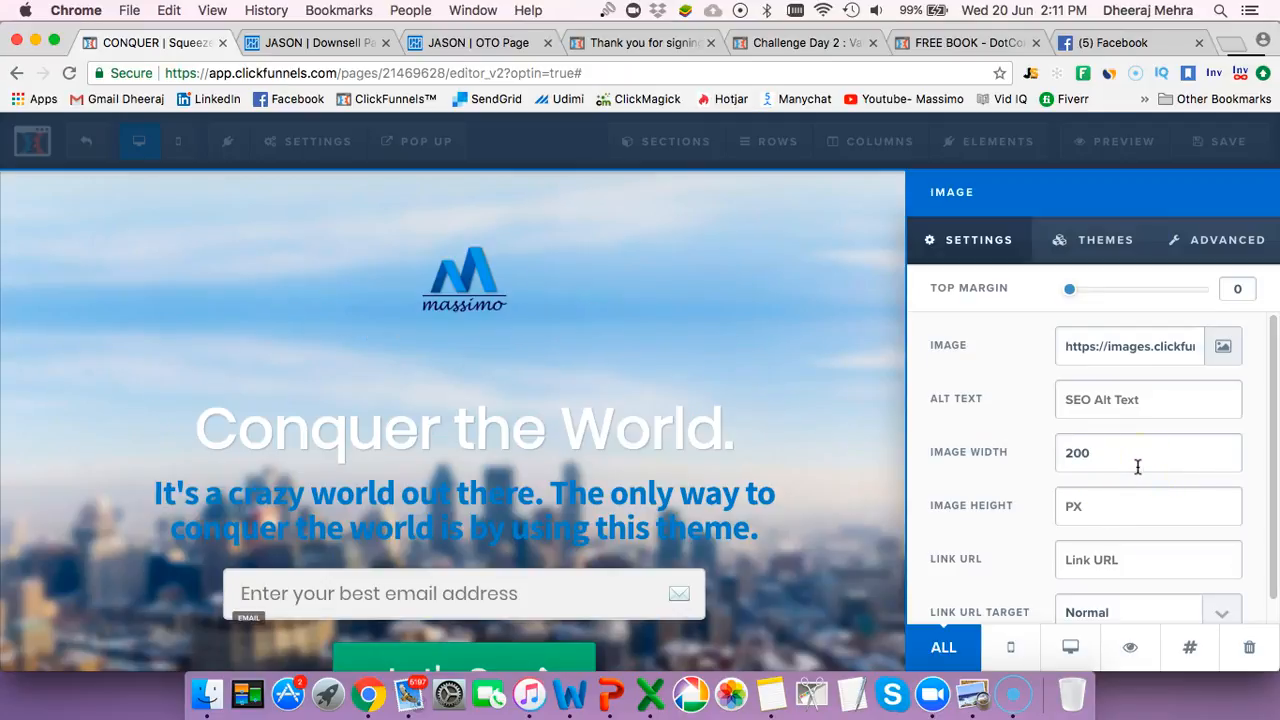
key(BackSpace)
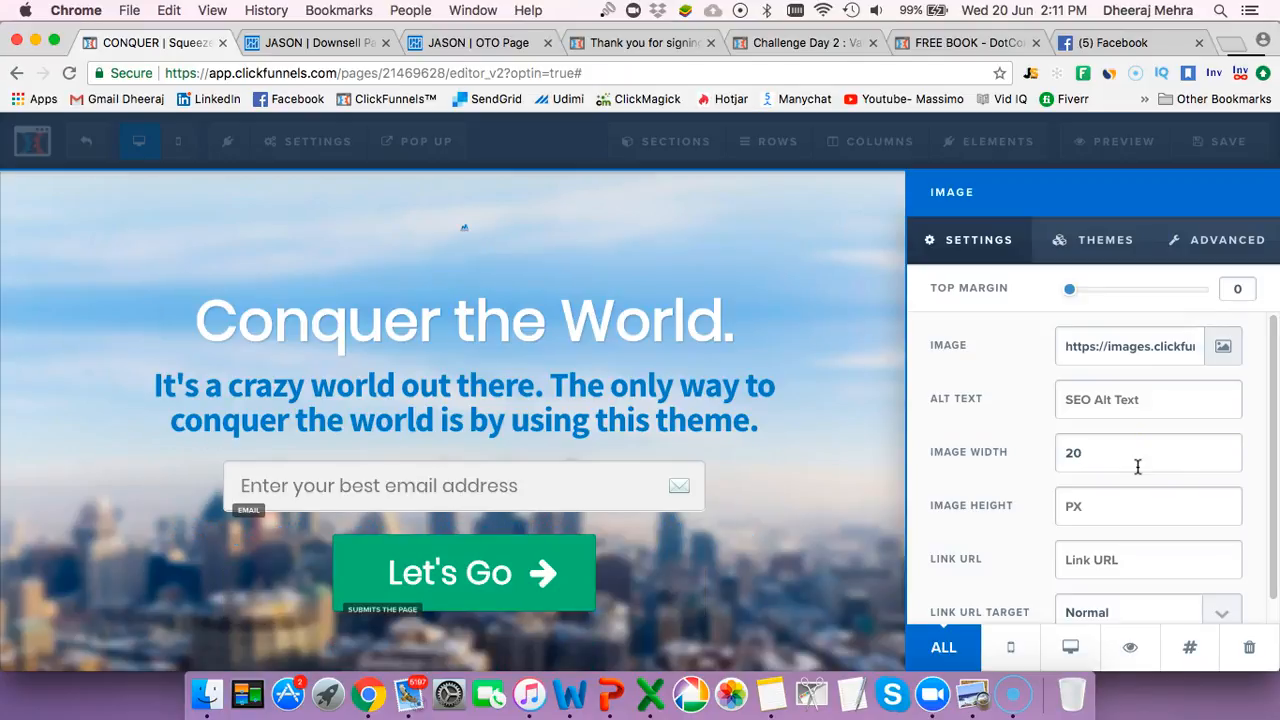
key(BackSpace)
text(300)
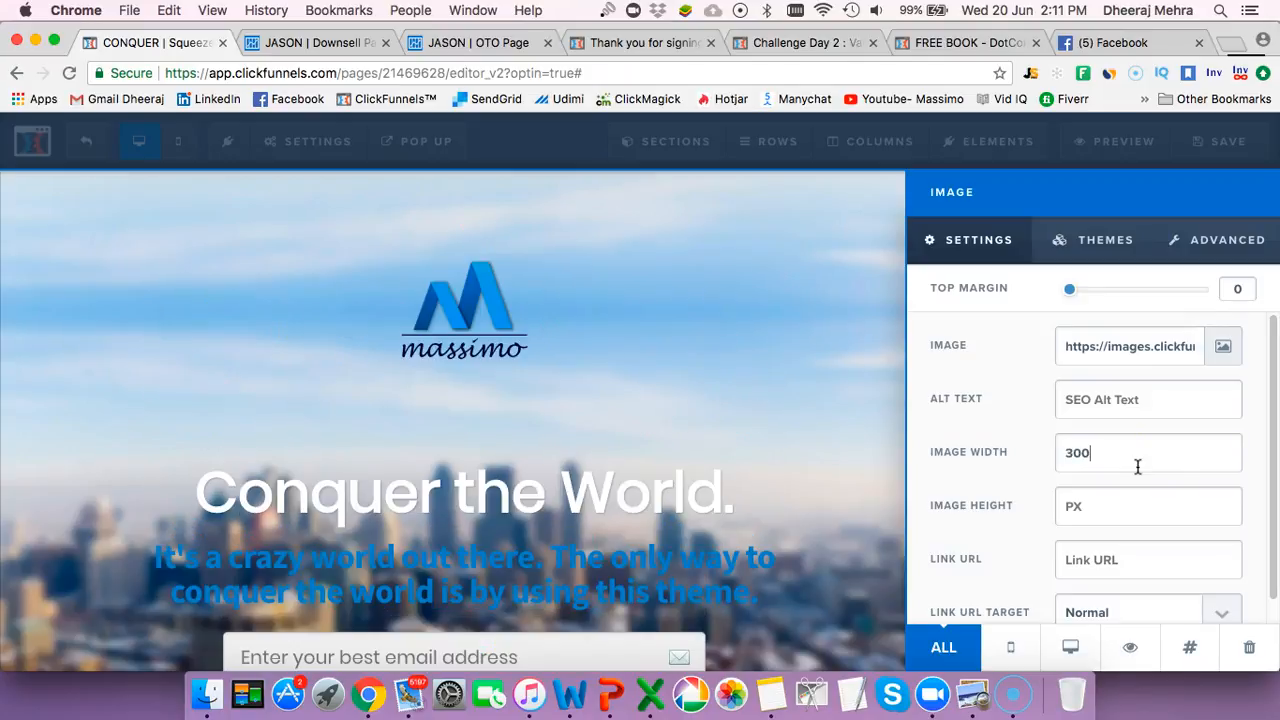
click(869, 365)
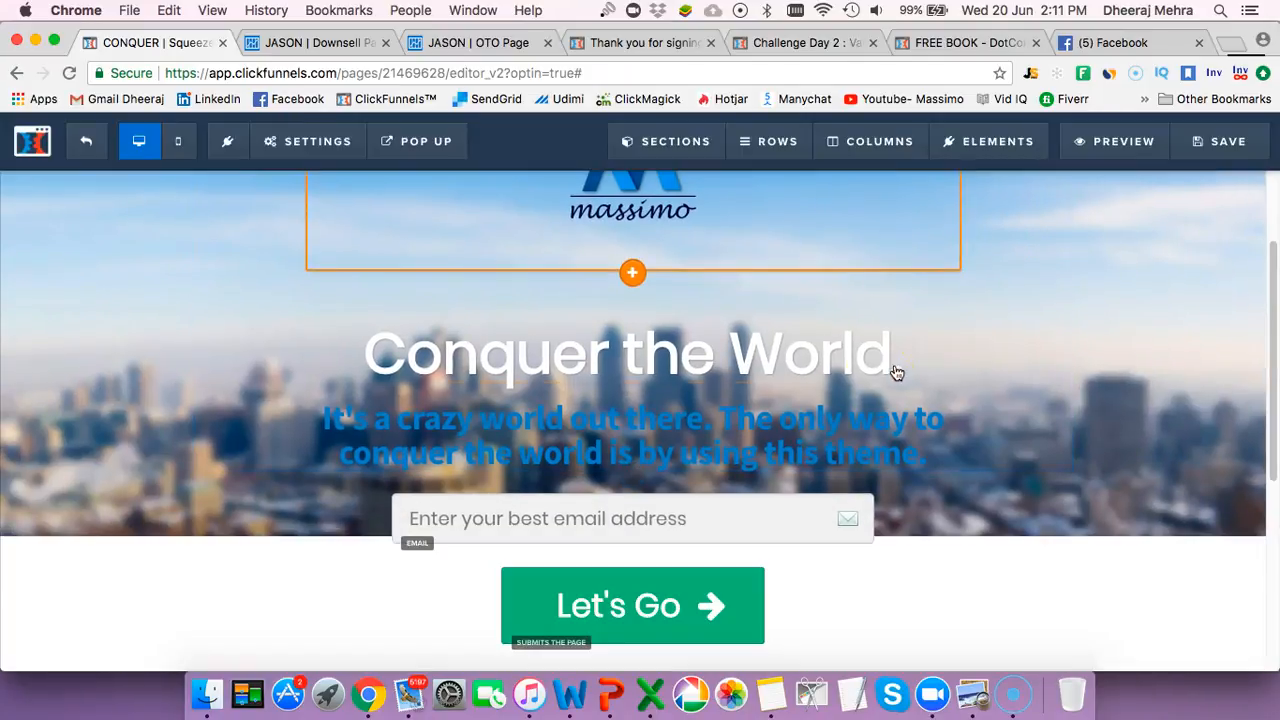
Try a semi-transparent white, rgba(255, 255, 255, 0.62), as the text color of the blue subheadline under "Conquer the World."
click(813, 415)
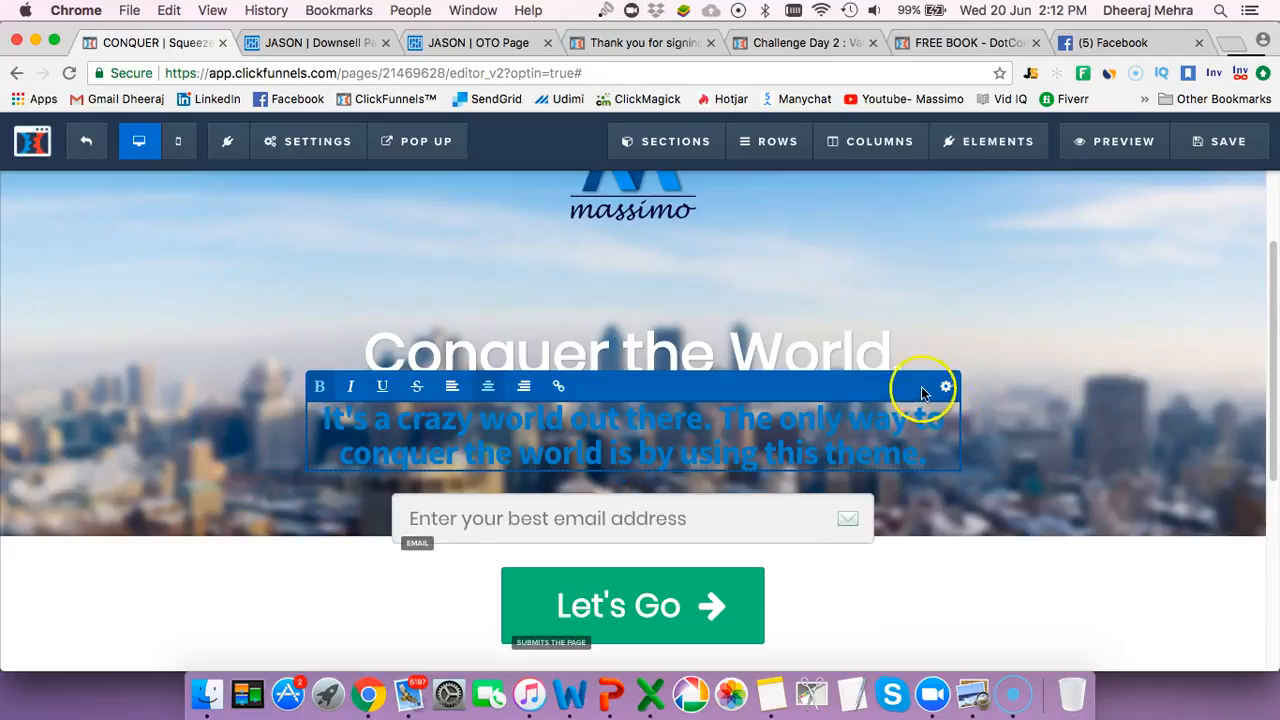
click(947, 388)
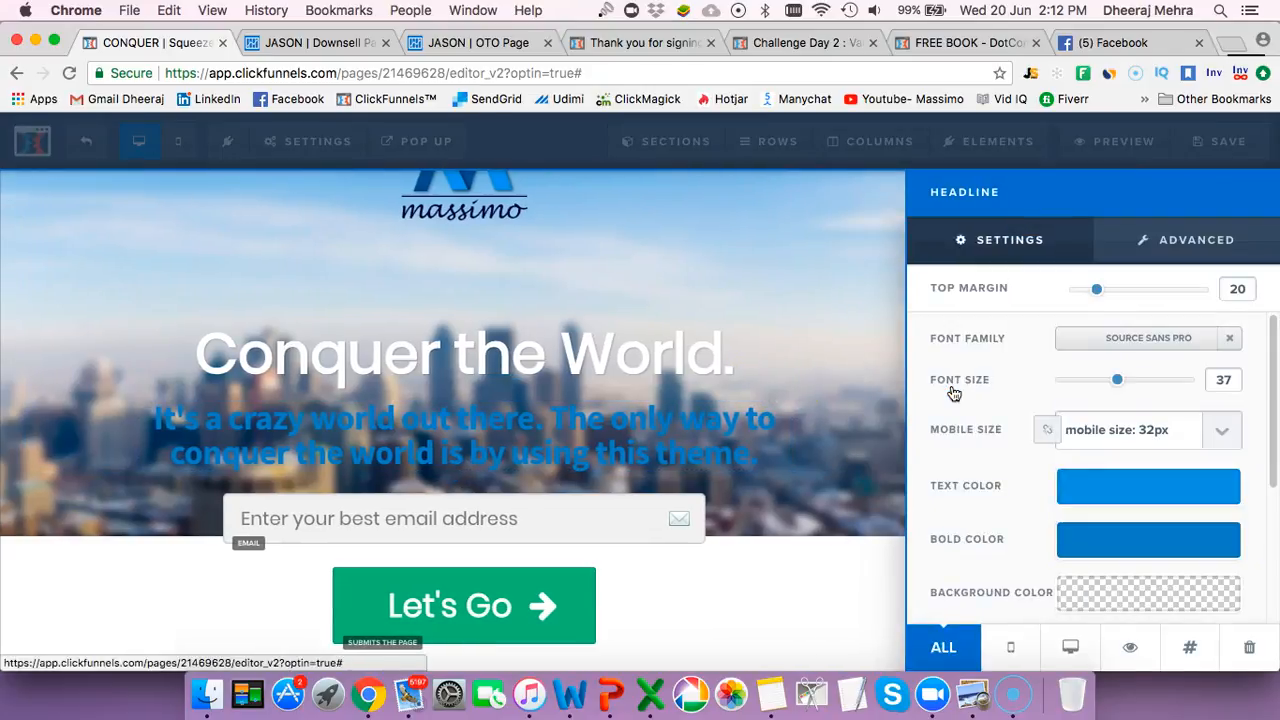
click(1116, 495)
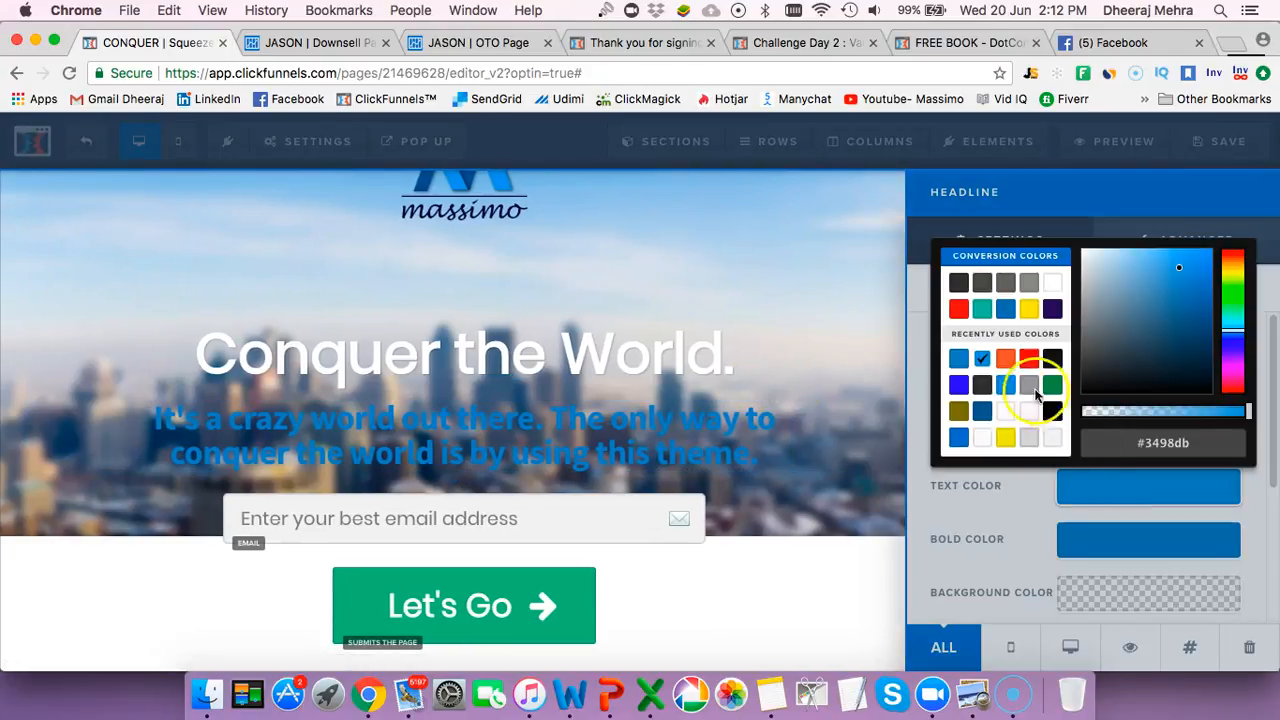
click(1005, 410)
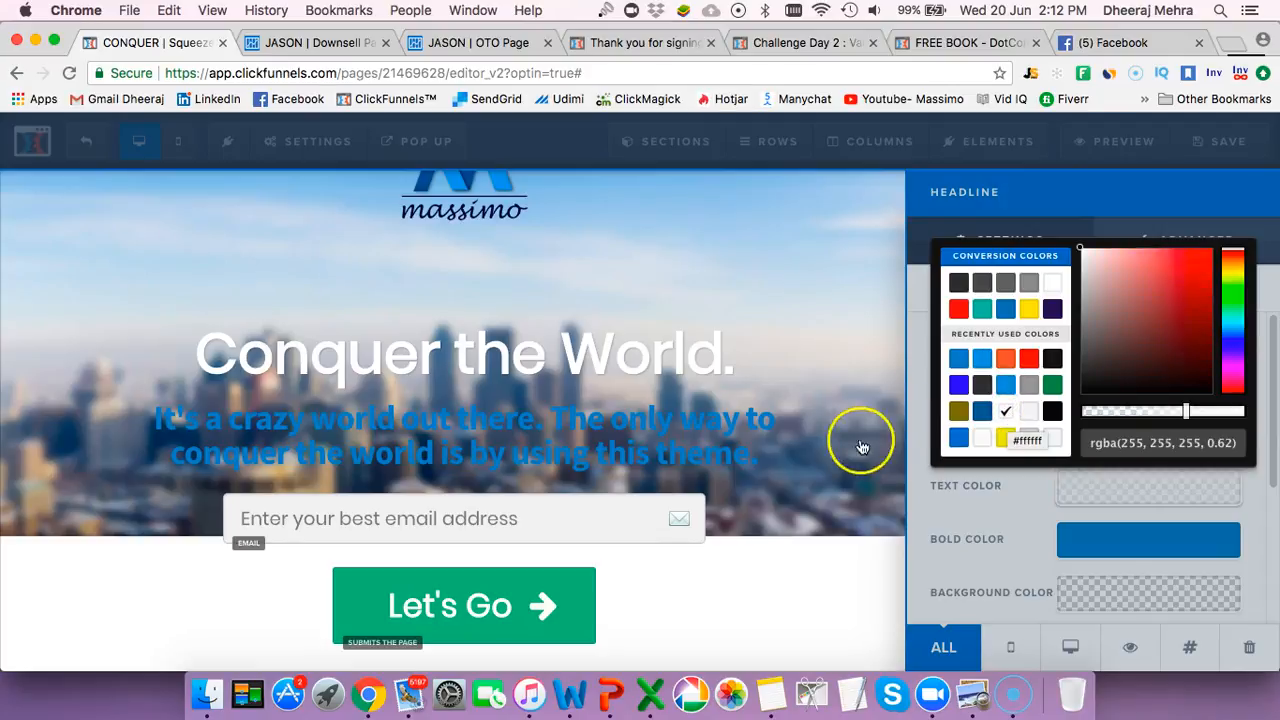
click(826, 444)
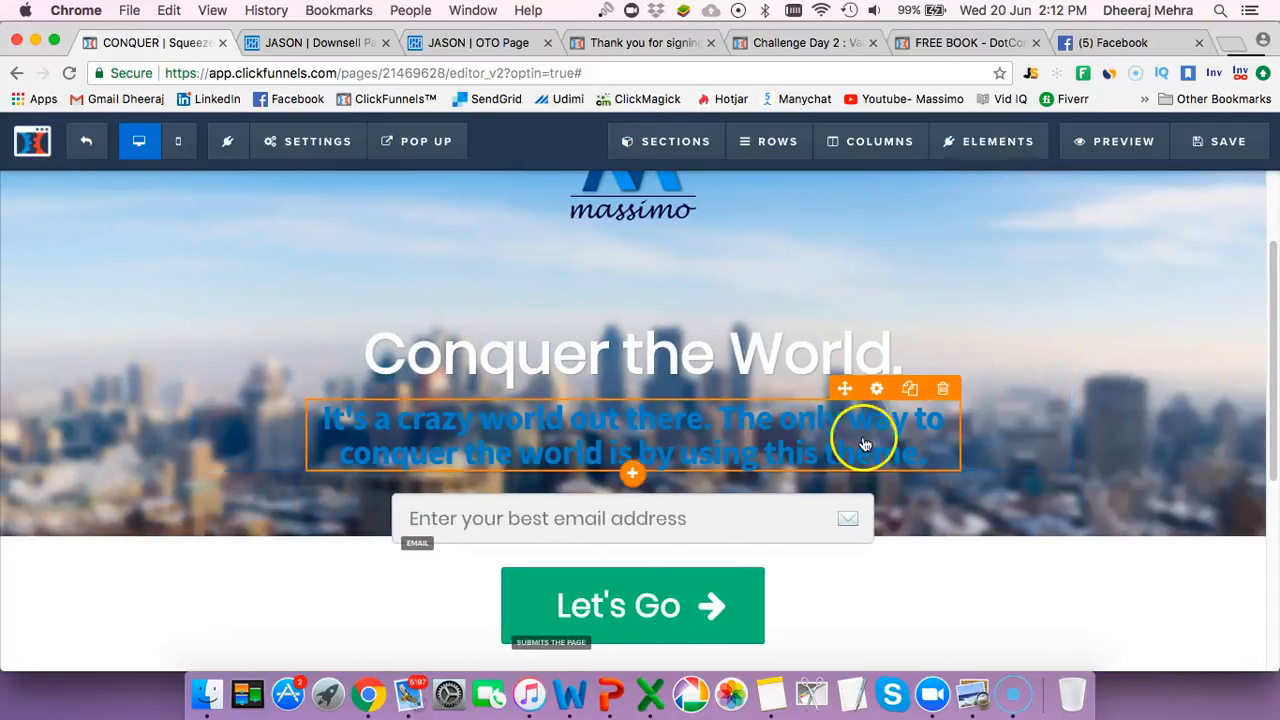
Set the text color of the "It's a crazy world out there" subheadline to solid white, #ffffff
click(850, 430)
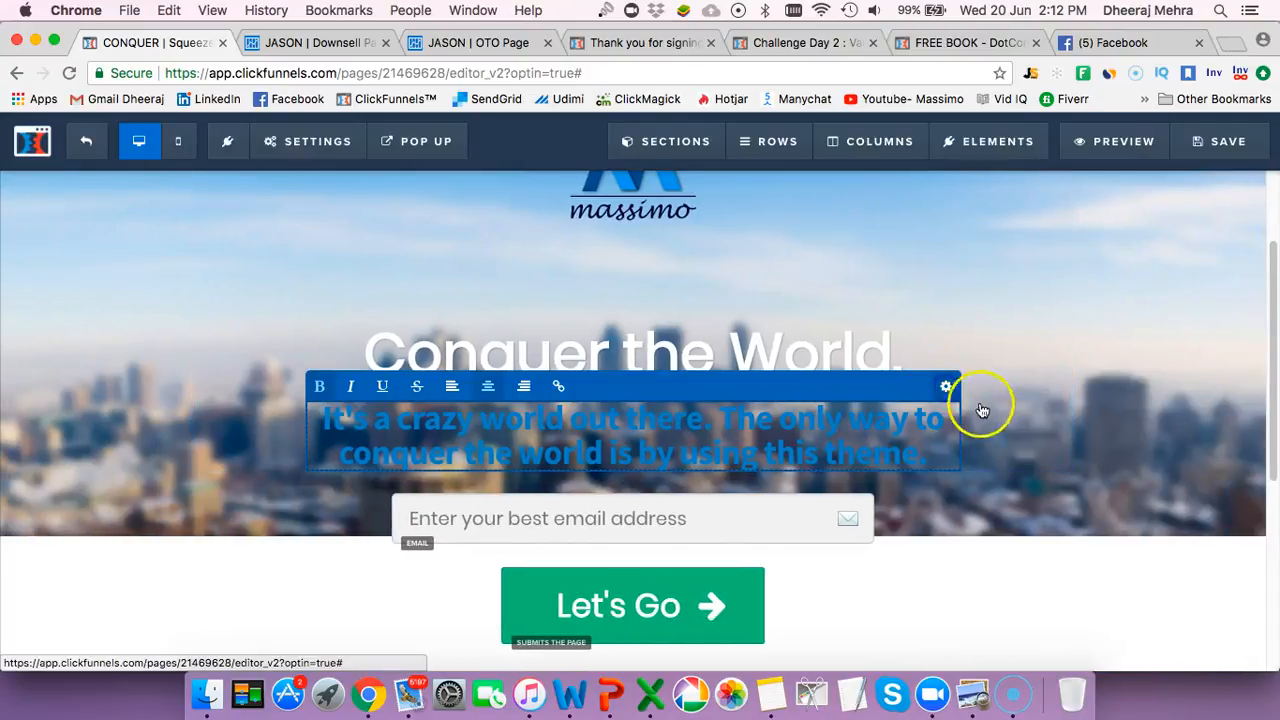
click(946, 387)
click(1084, 481)
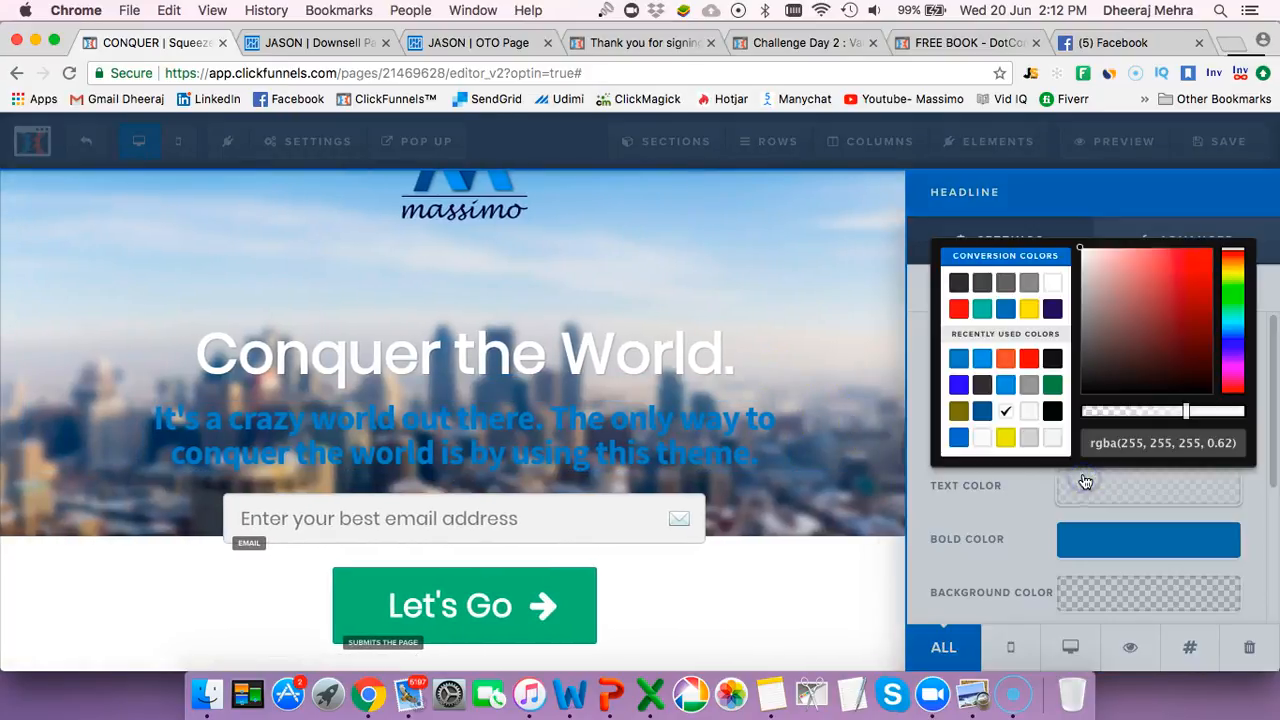
click(982, 386)
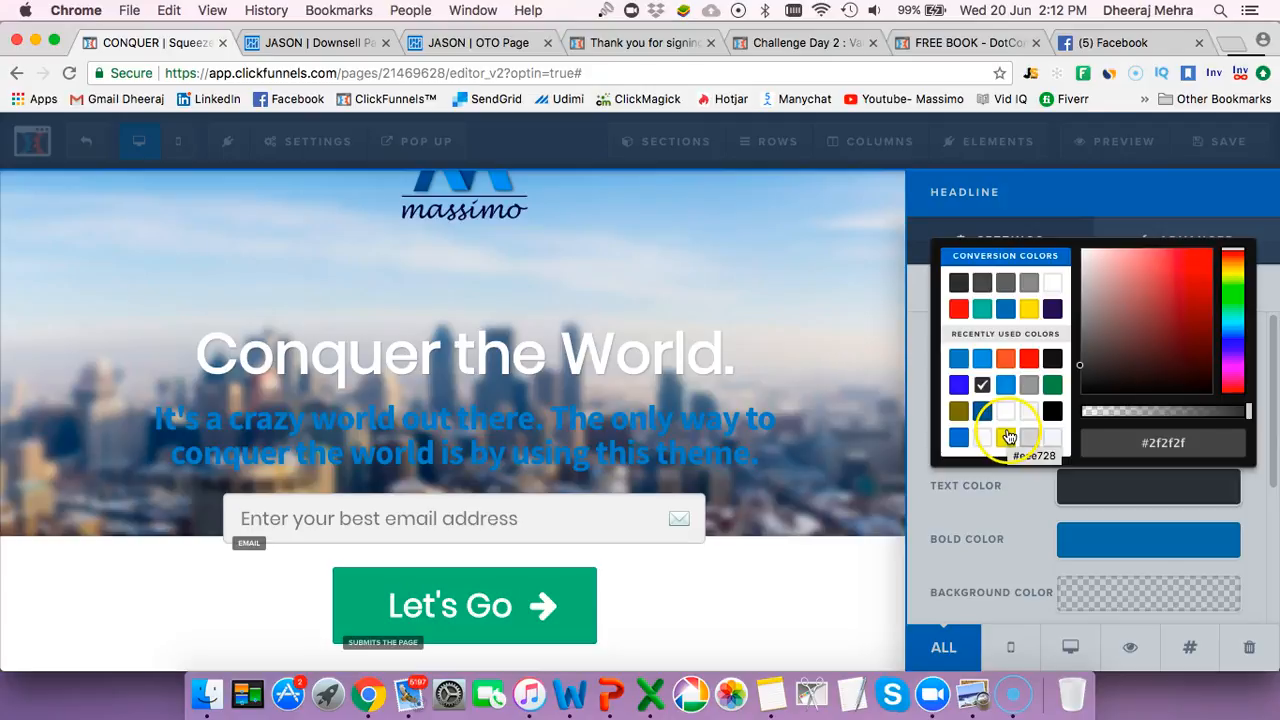
click(1058, 285)
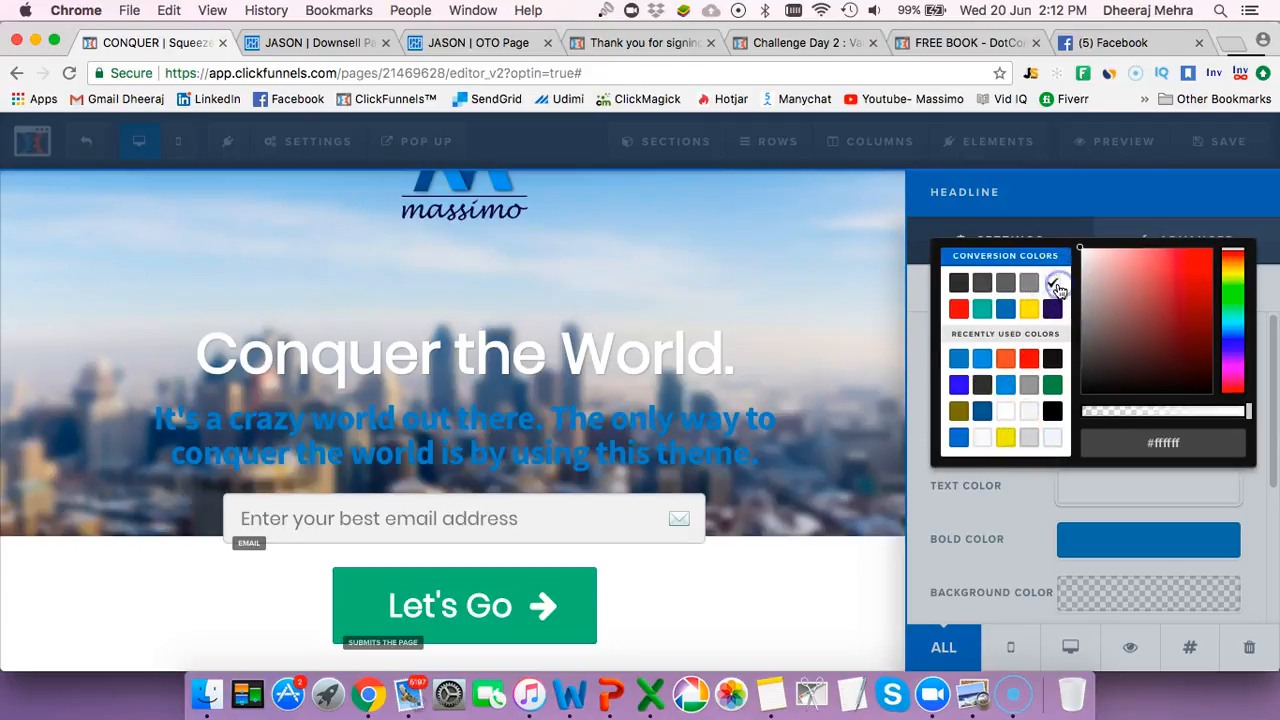
Set the bold color of the "It's a crazy world out there" subheadline to white, #ffffff
click(818, 408)
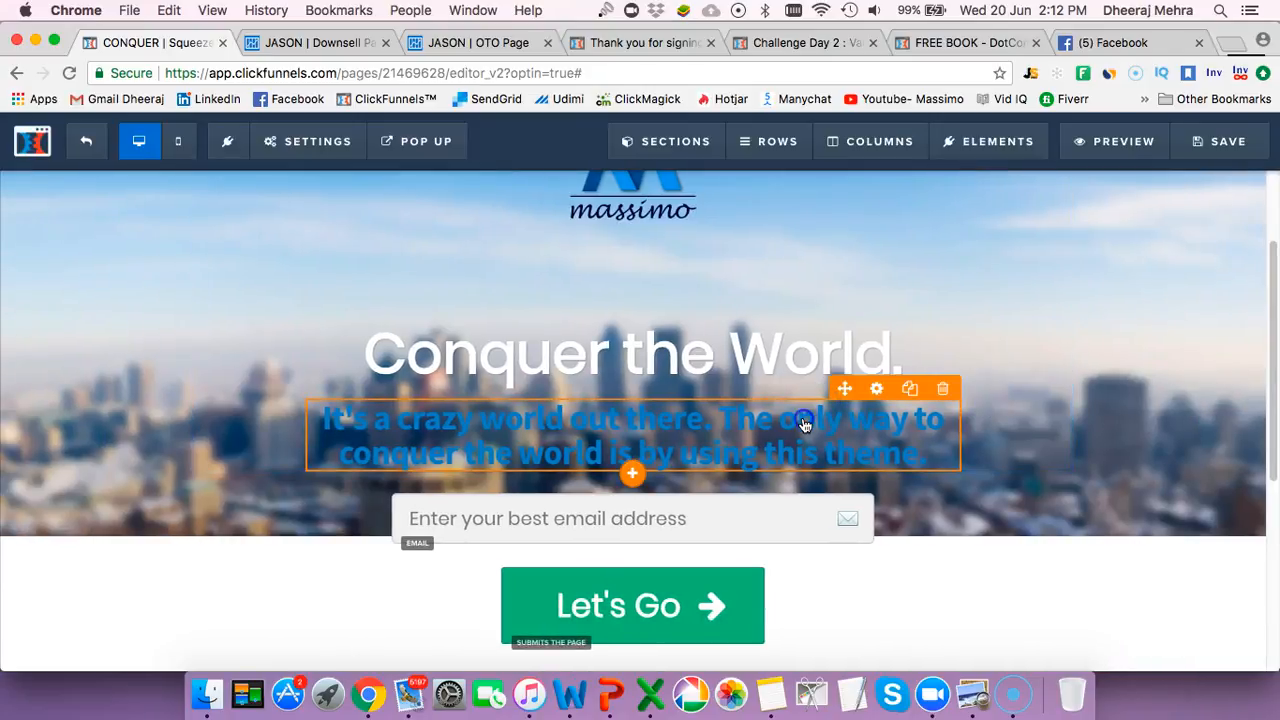
click(804, 425)
drag(804, 425, 937, 437)
click(946, 388)
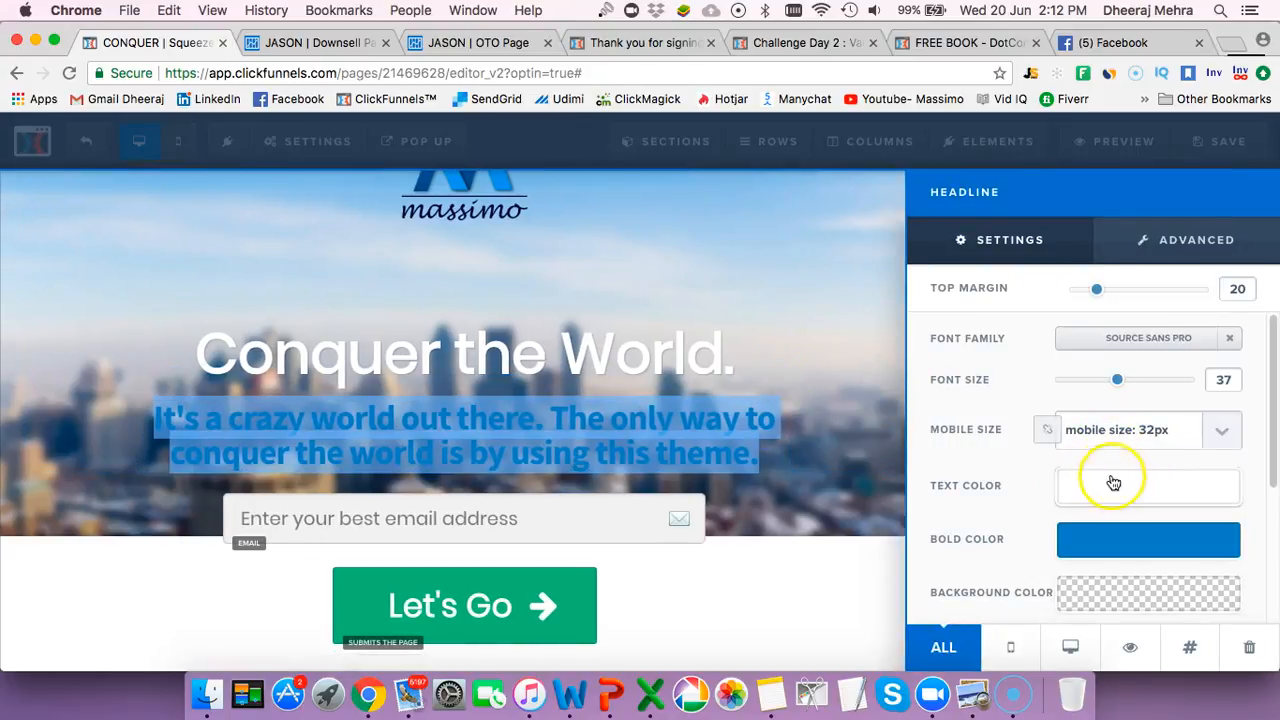
scroll(1100, 475, down, 3)
click(1116, 401)
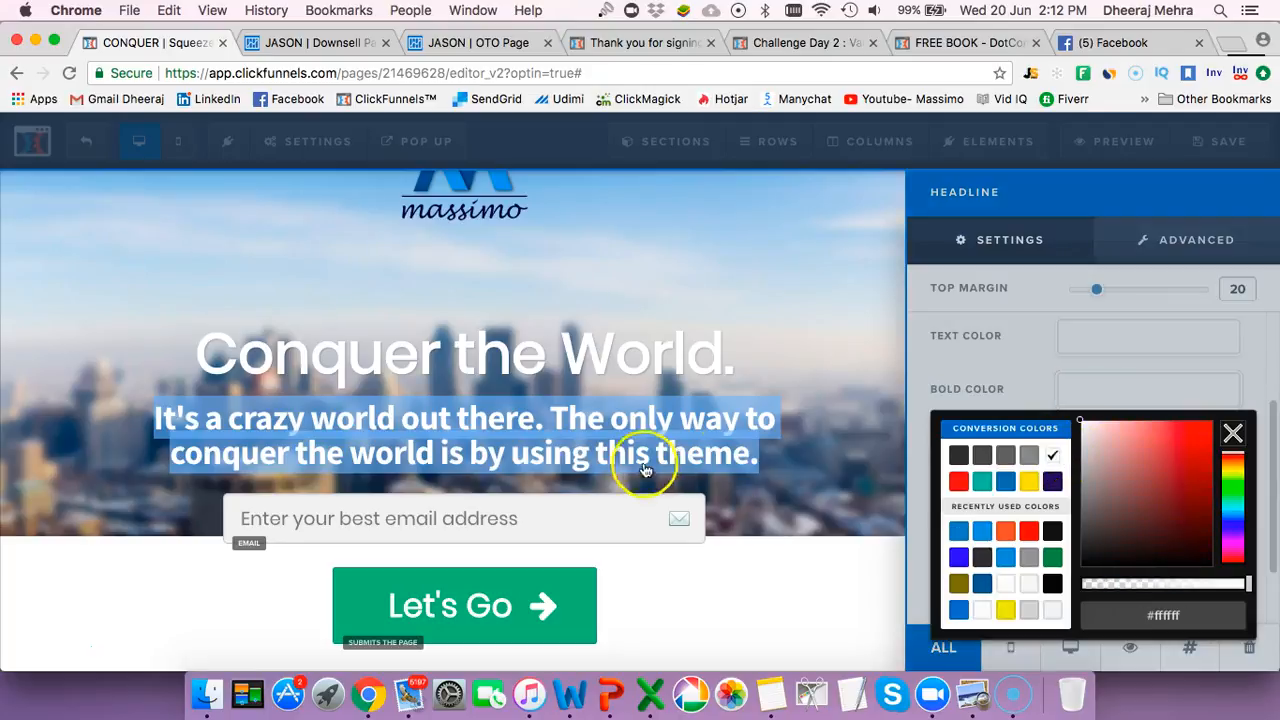
click(824, 456)
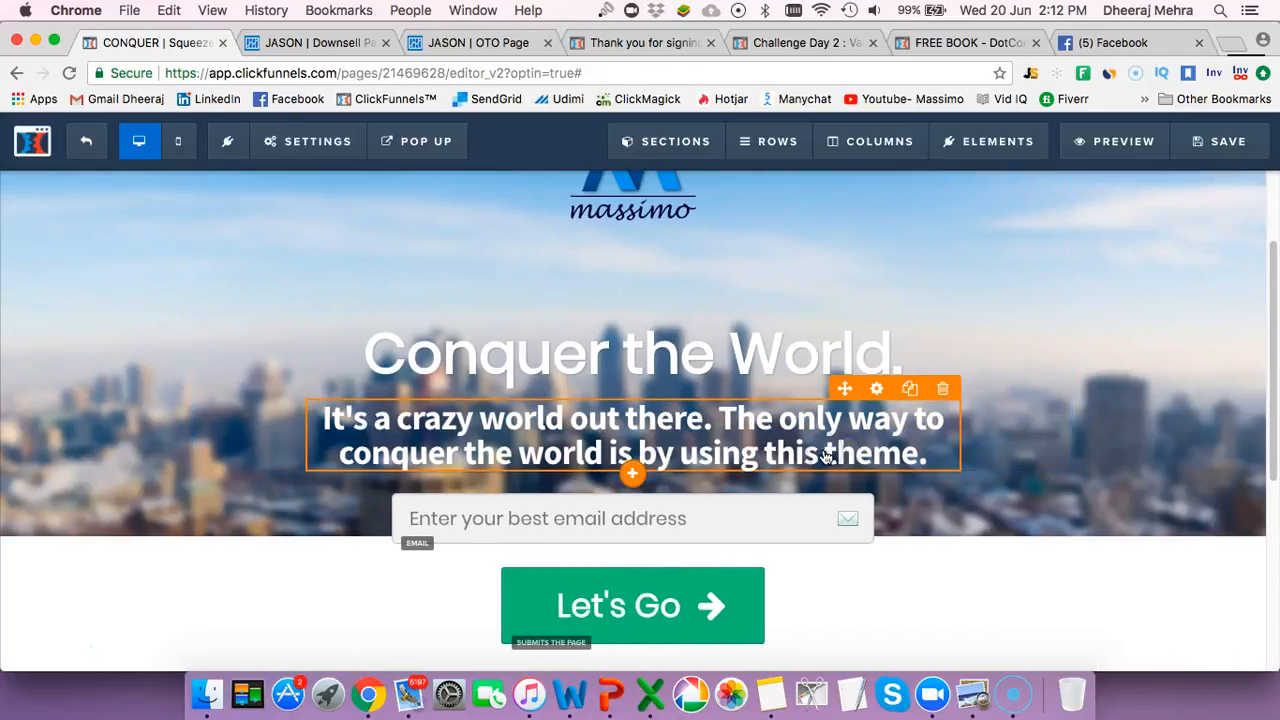
Try #0000ee and #ffe300 as the bold color of the "Conquer the World." headline and settle on dark purple, #201652
click(728, 358)
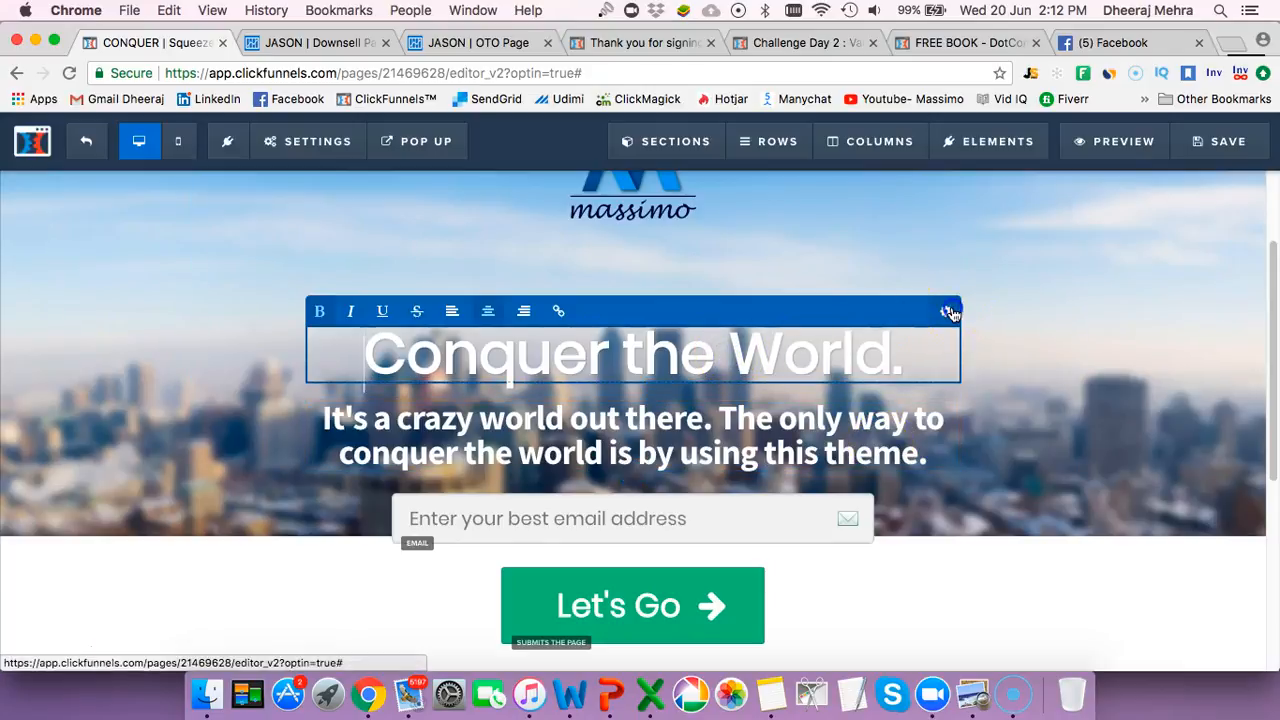
click(948, 312)
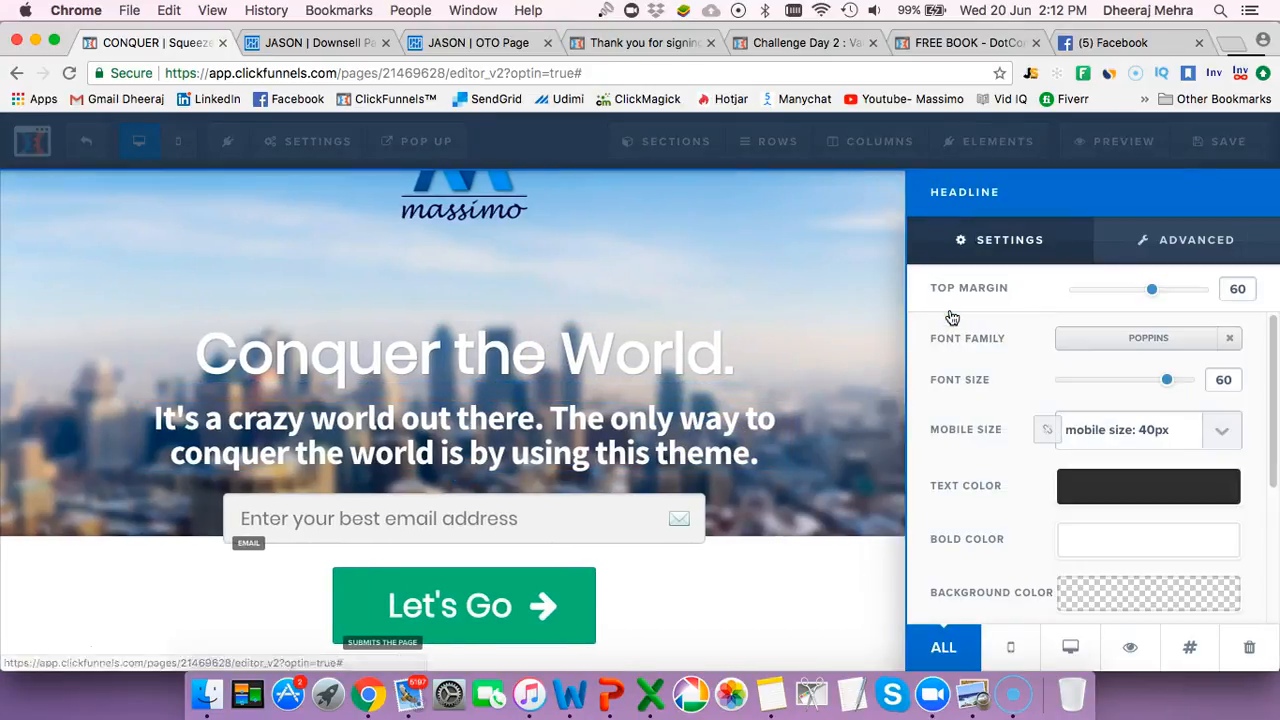
click(1113, 525)
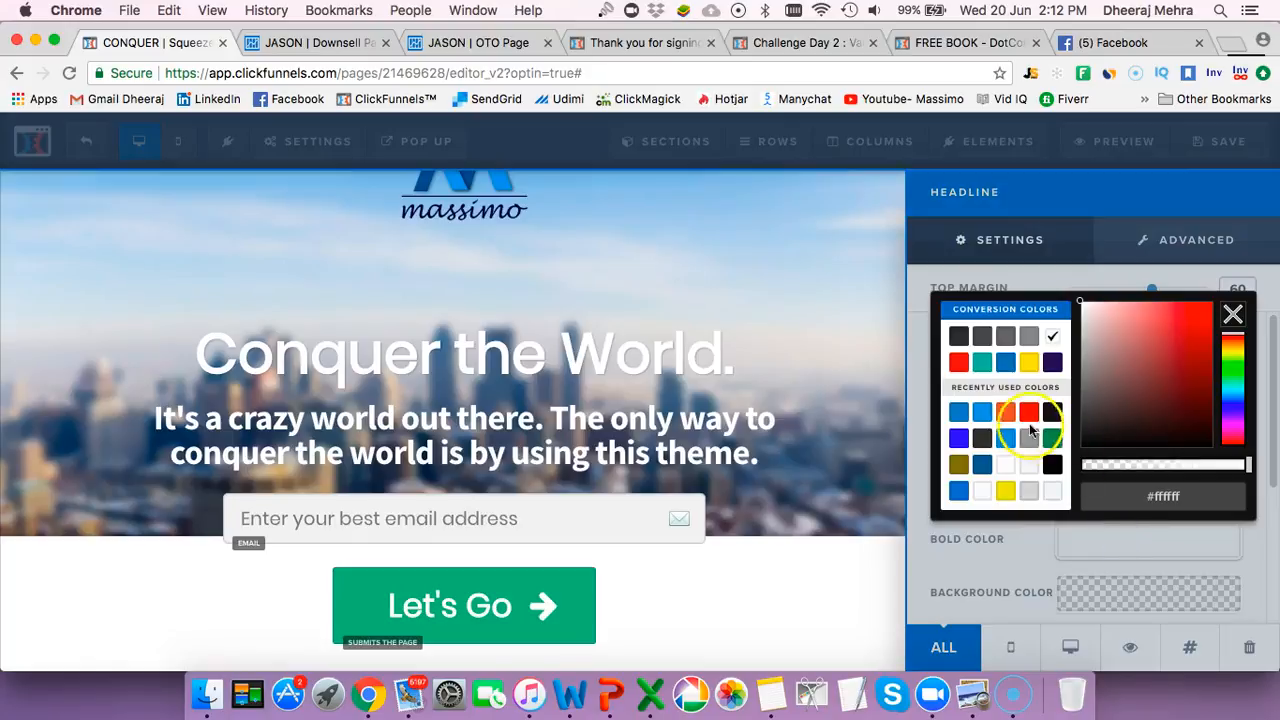
click(959, 438)
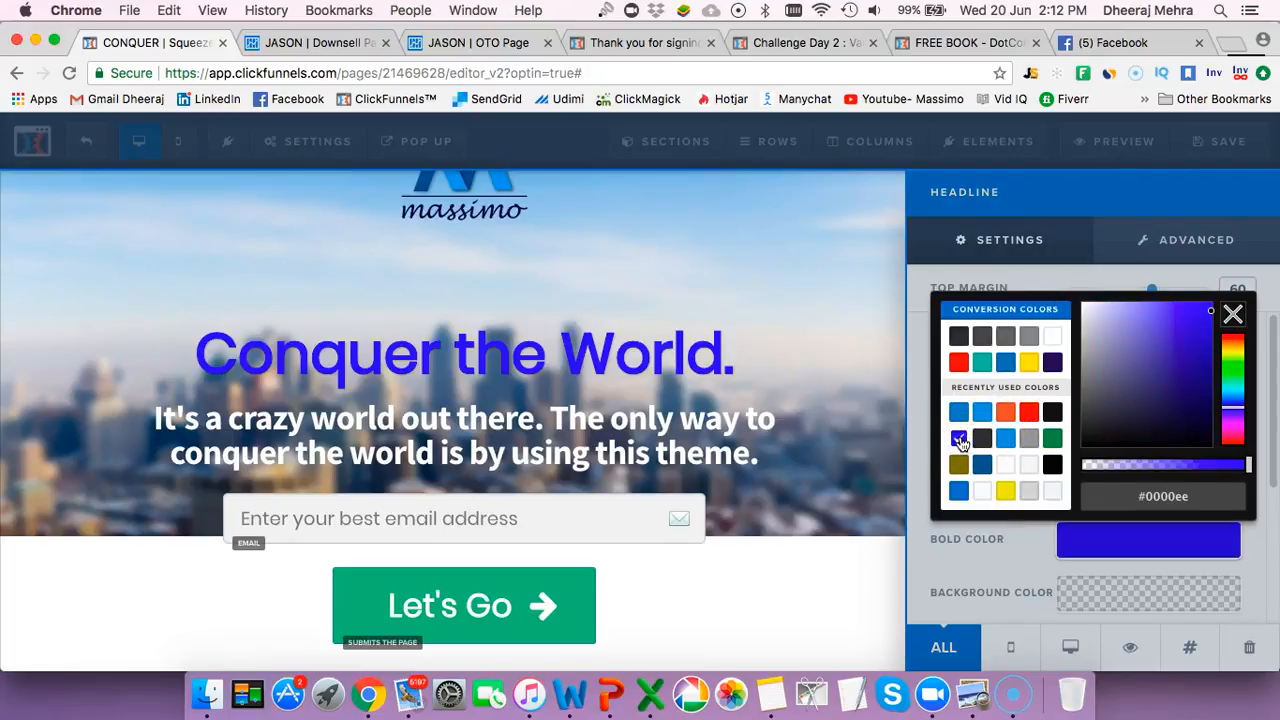
click(1030, 364)
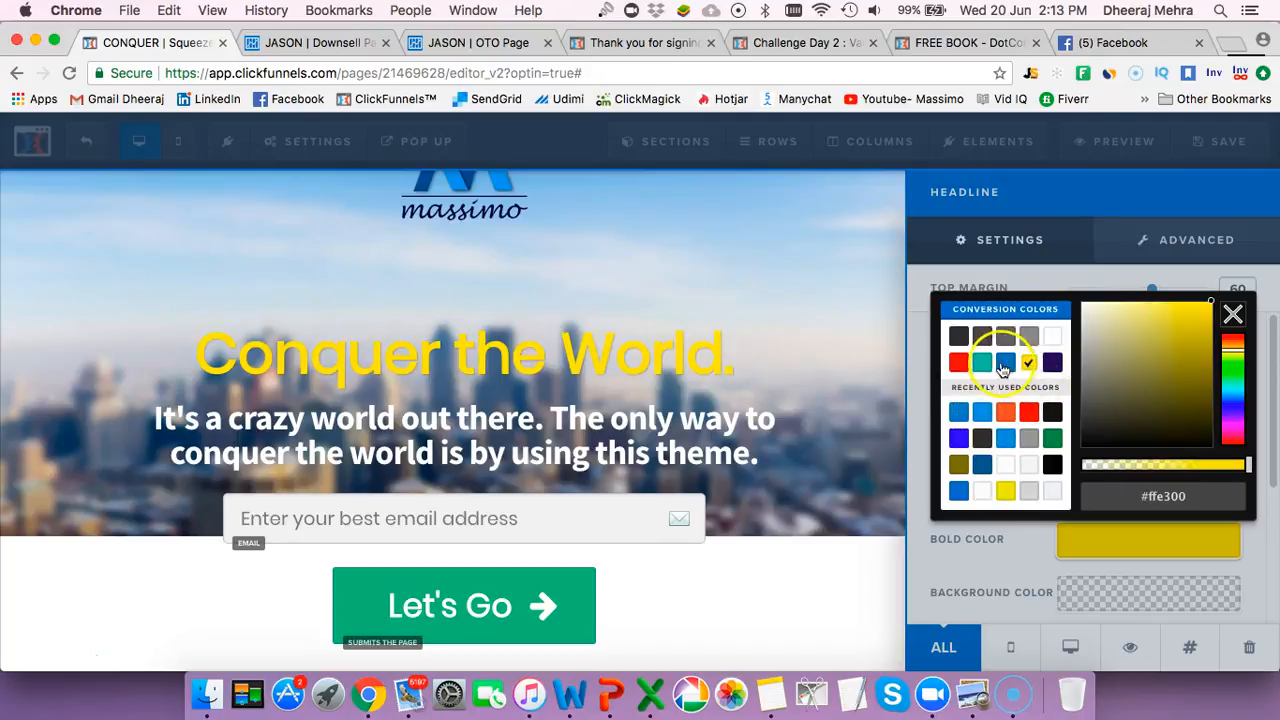
click(1053, 364)
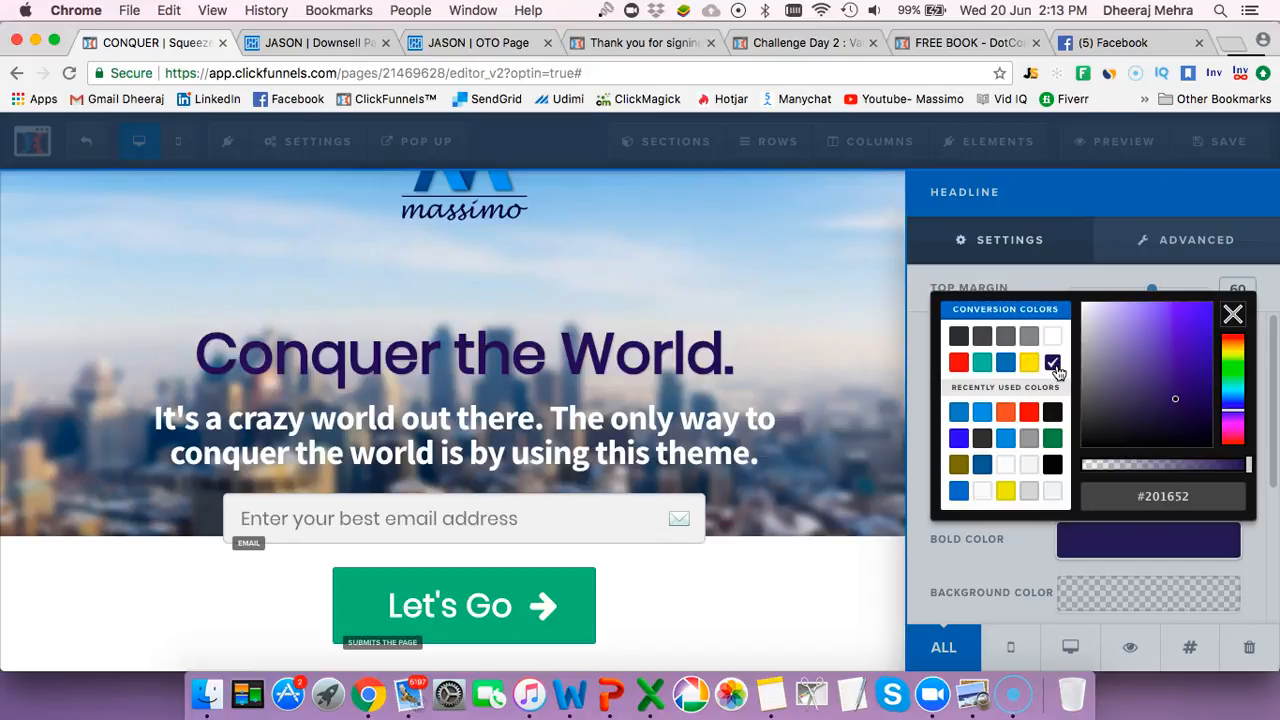
click(826, 406)
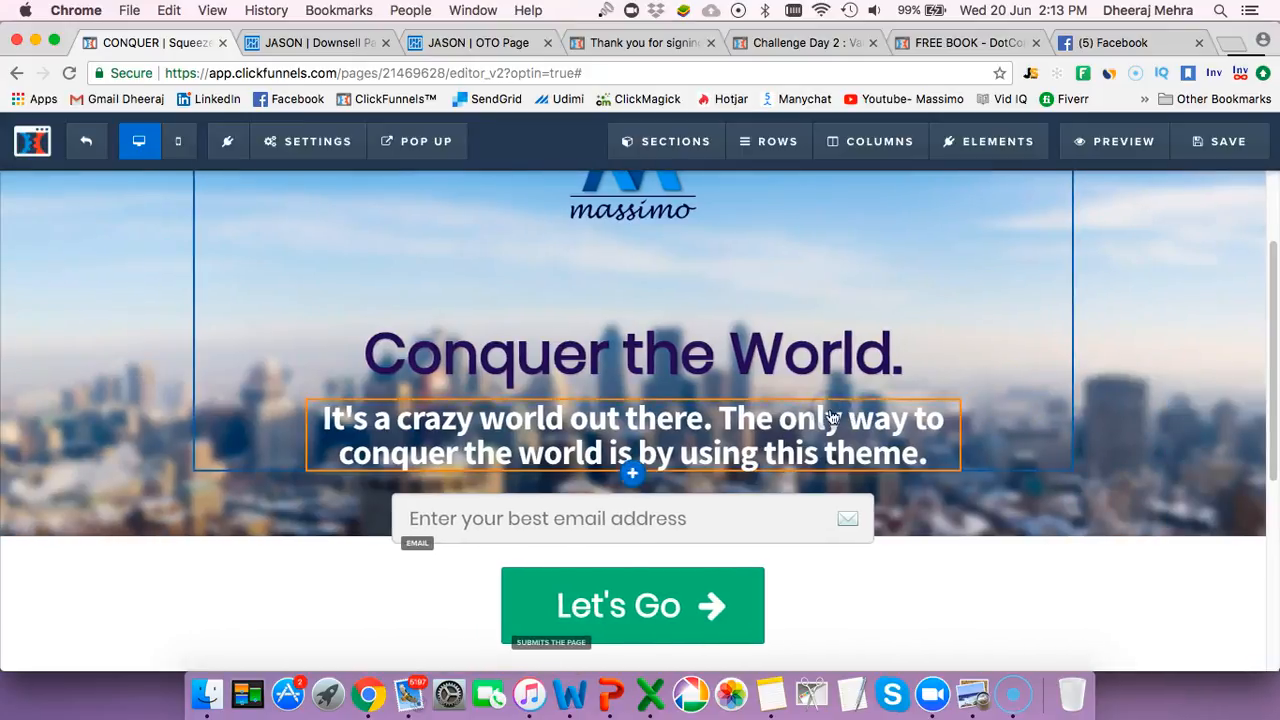
Set the top margin of the "Conquer the World." headline to 20
click(780, 360)
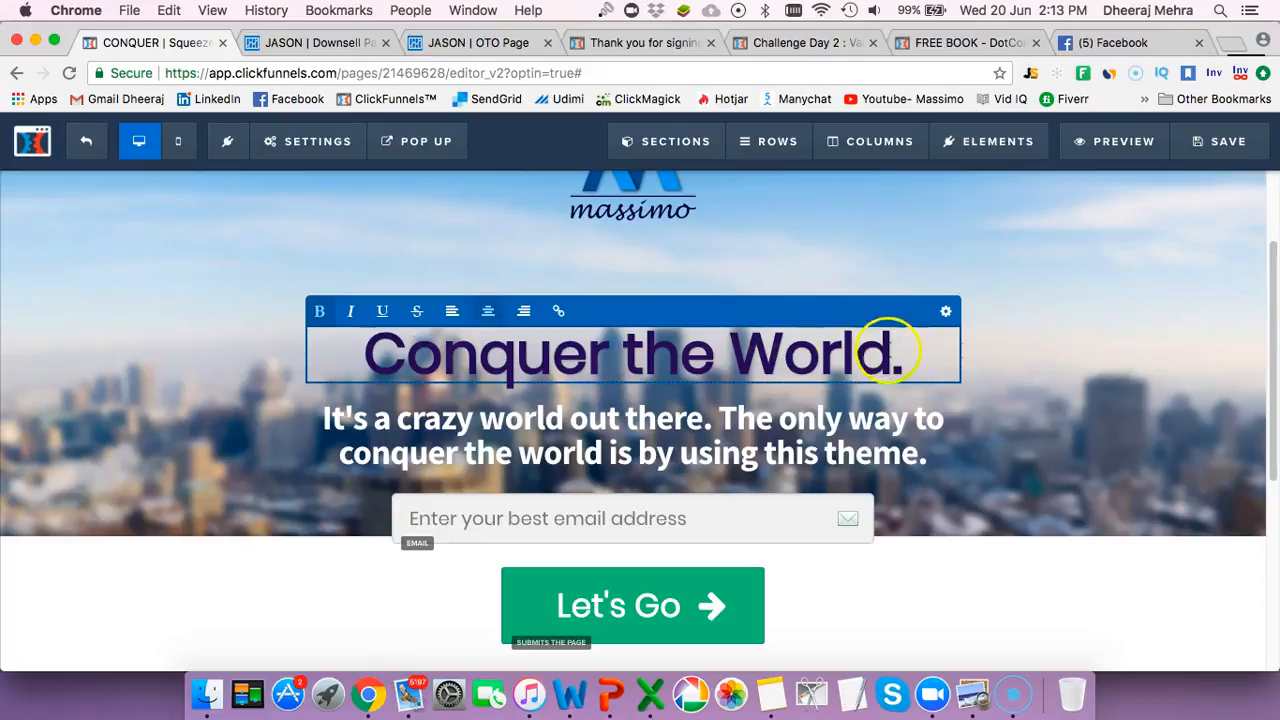
click(977, 351)
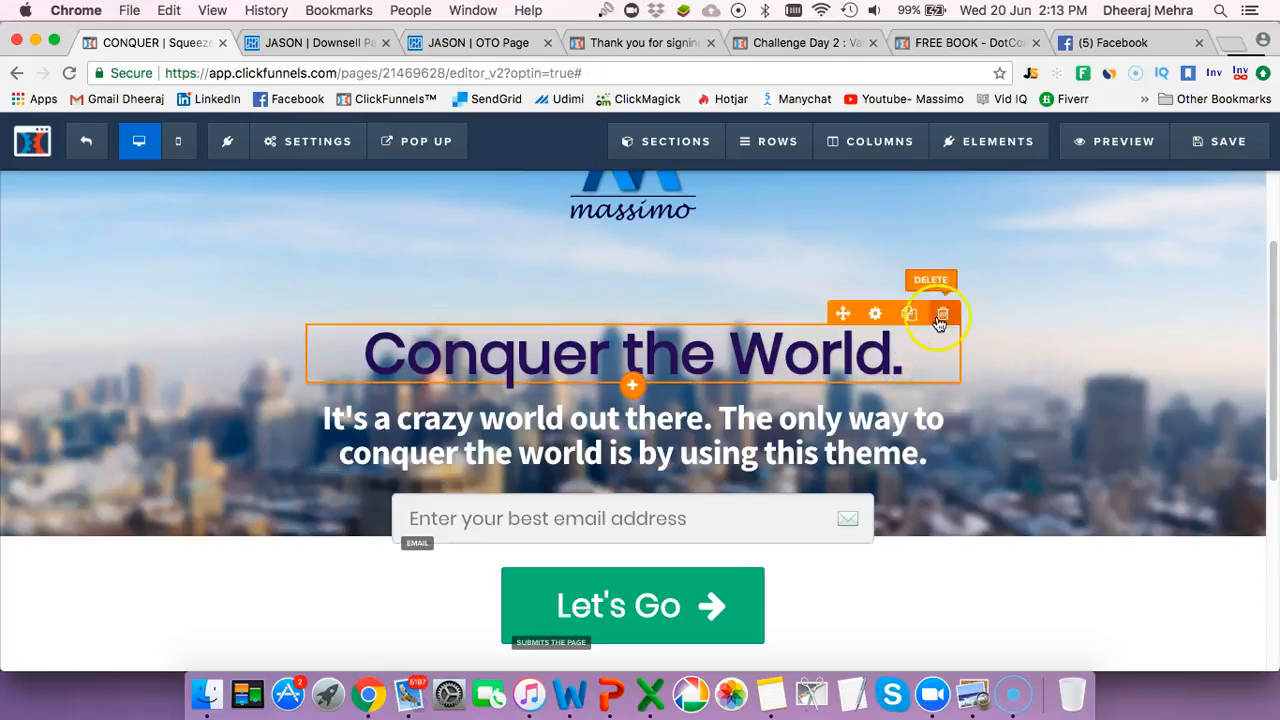
click(877, 314)
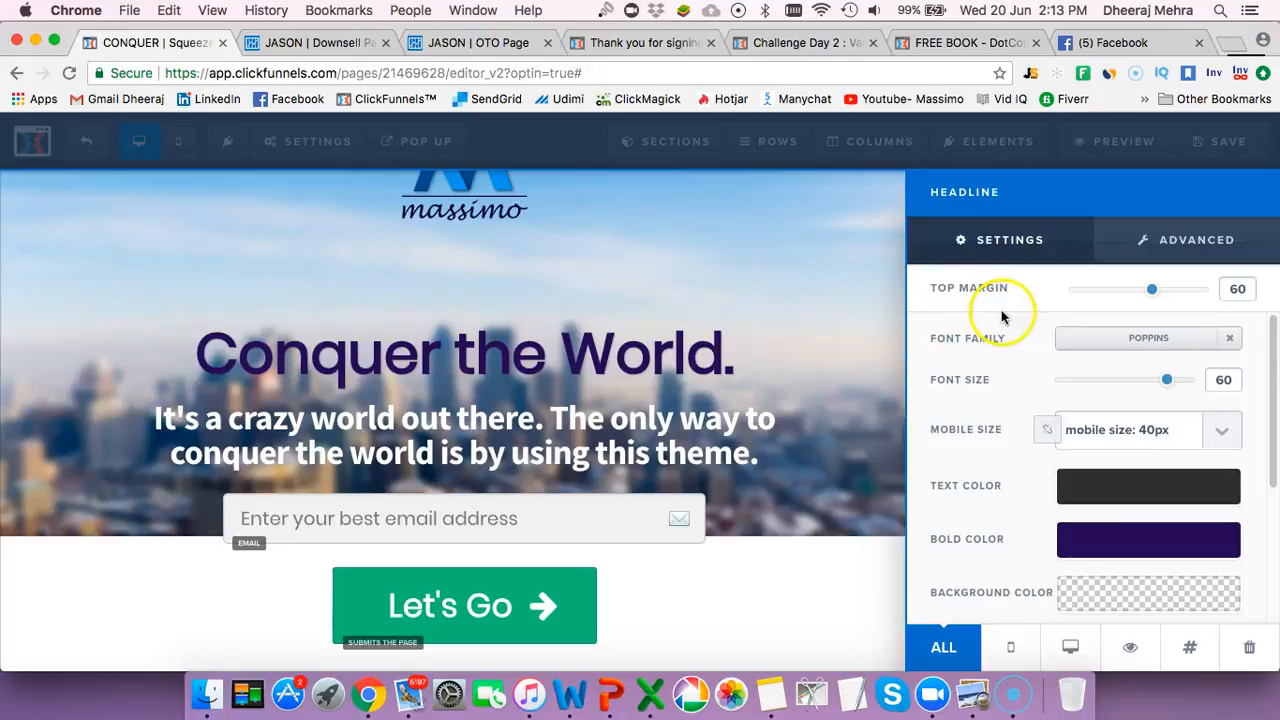
drag(1158, 290, 1099, 300)
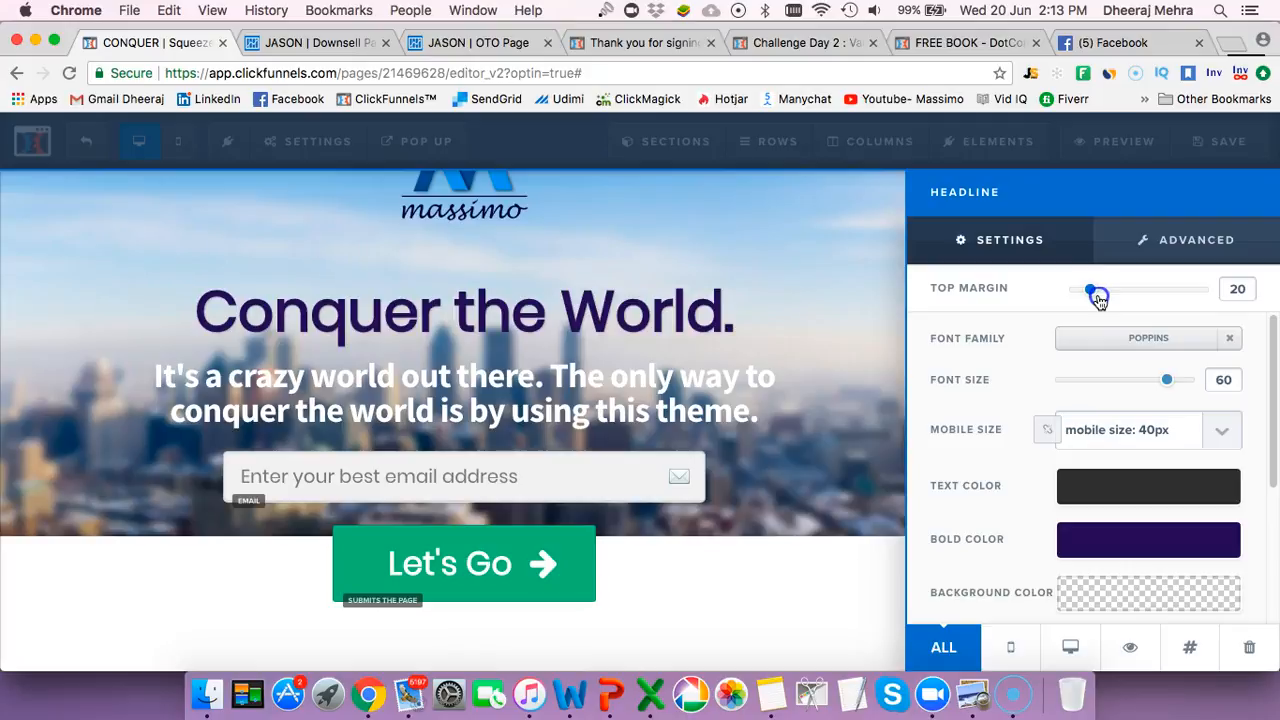
drag(1098, 300, 1098, 300)
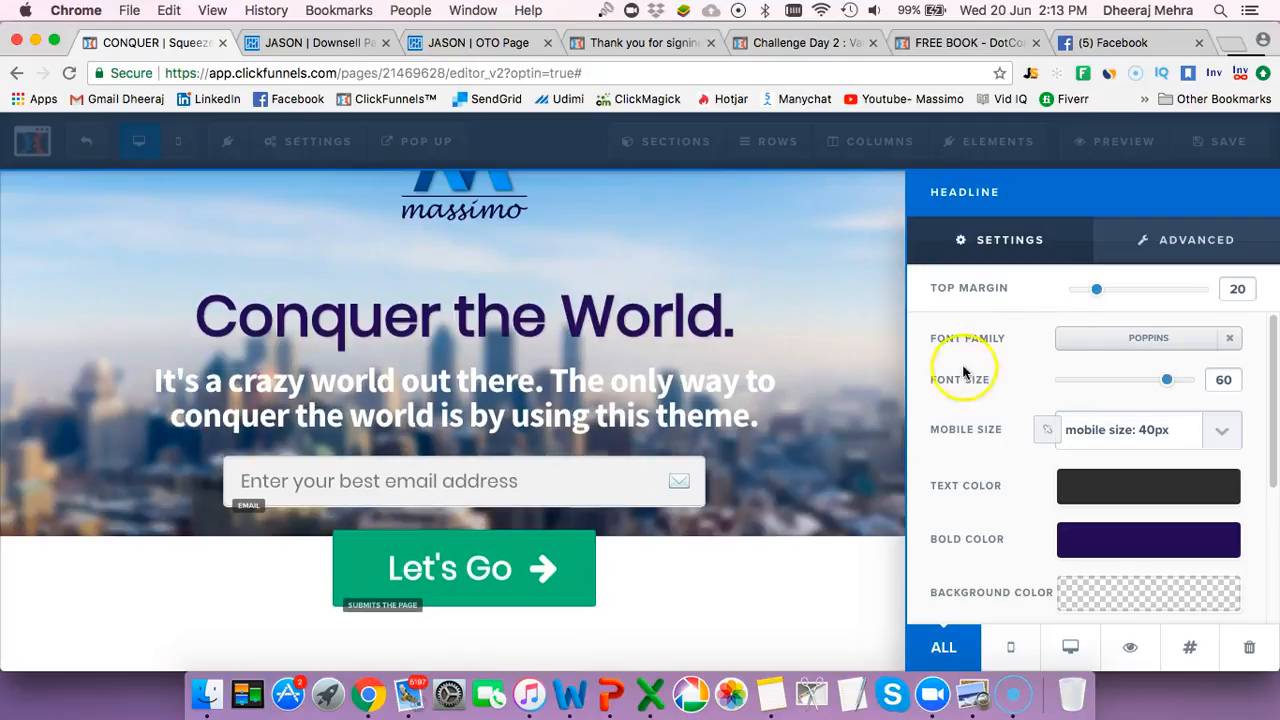
click(871, 396)
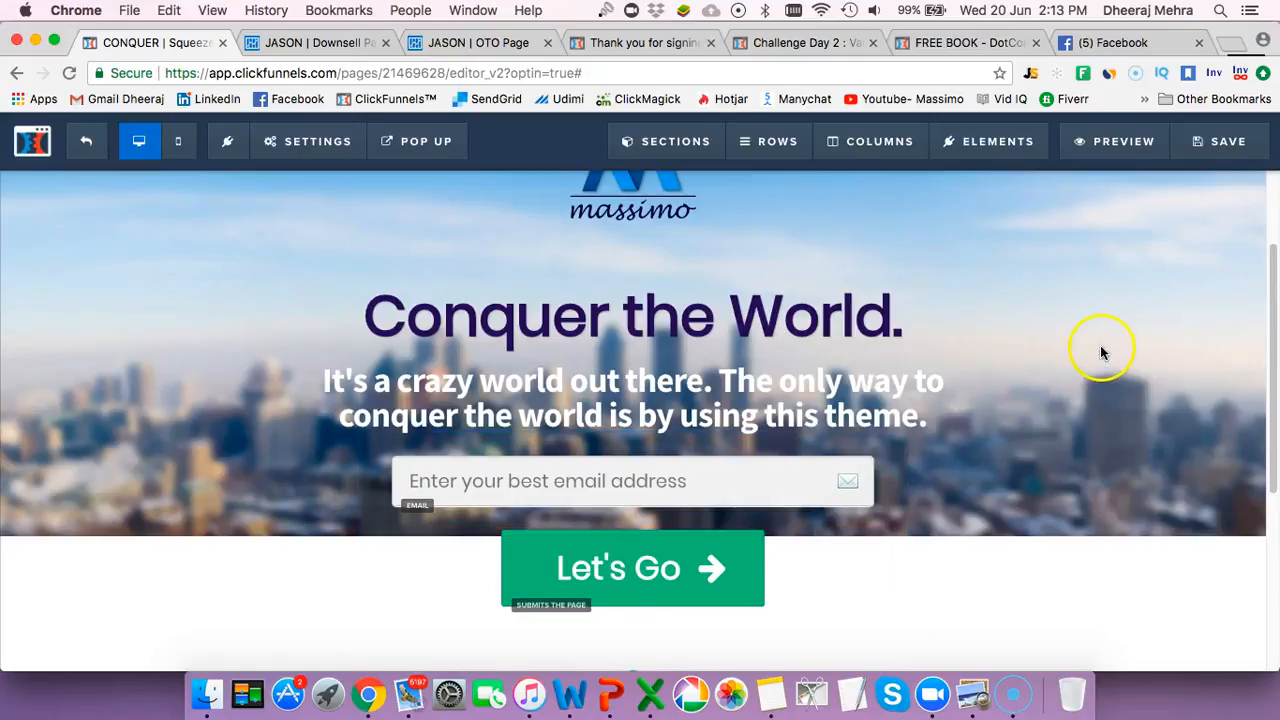
scroll(1096, 356, up, 2)
scroll(1100, 356, down, 3)
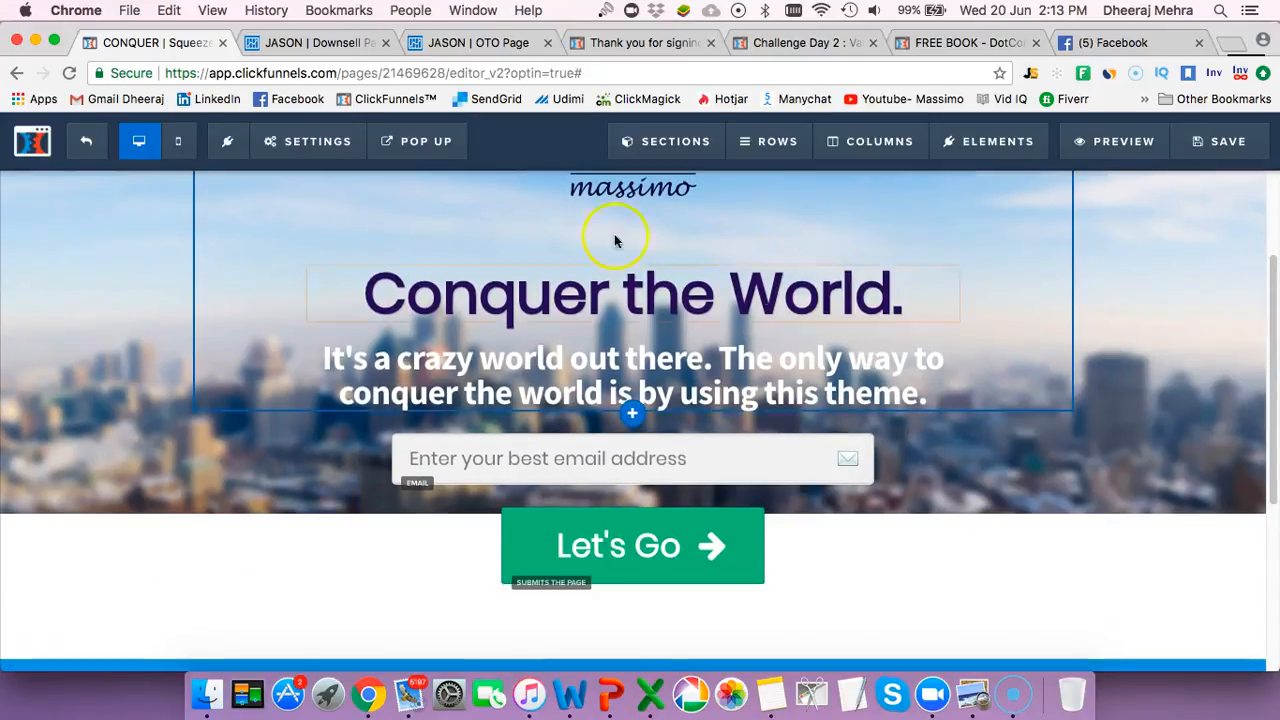
click(716, 470)
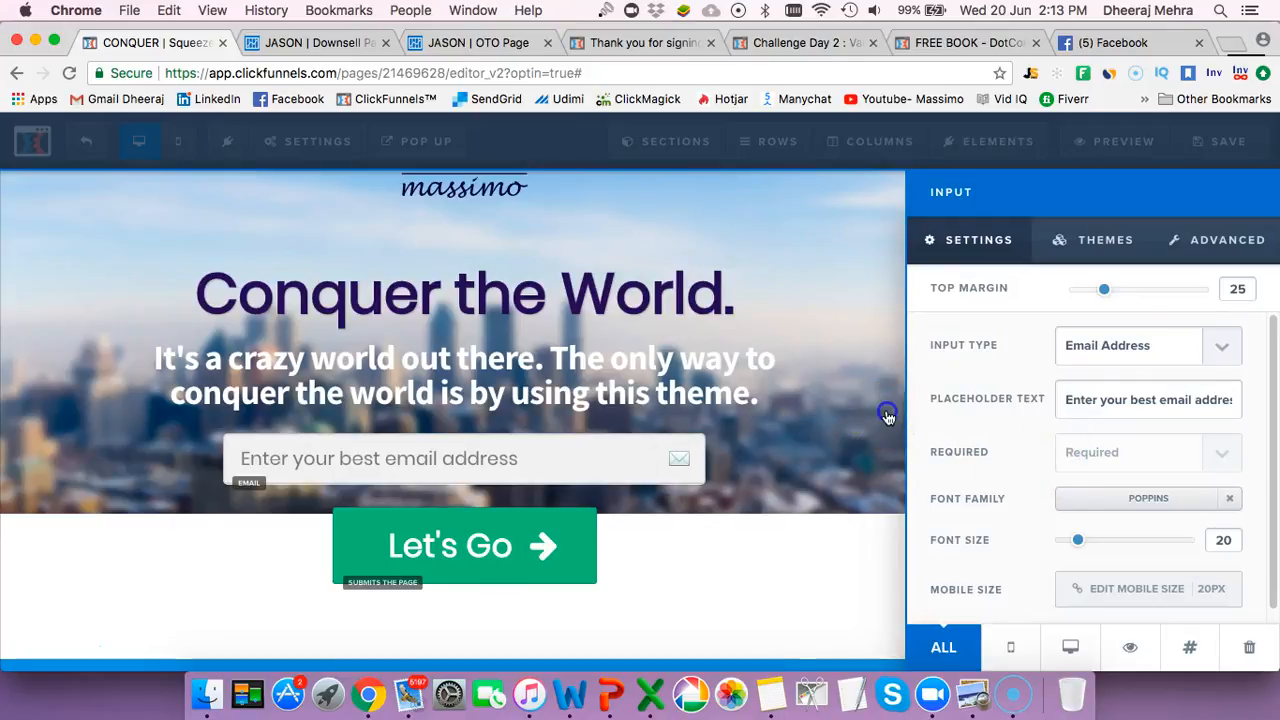
click(887, 417)
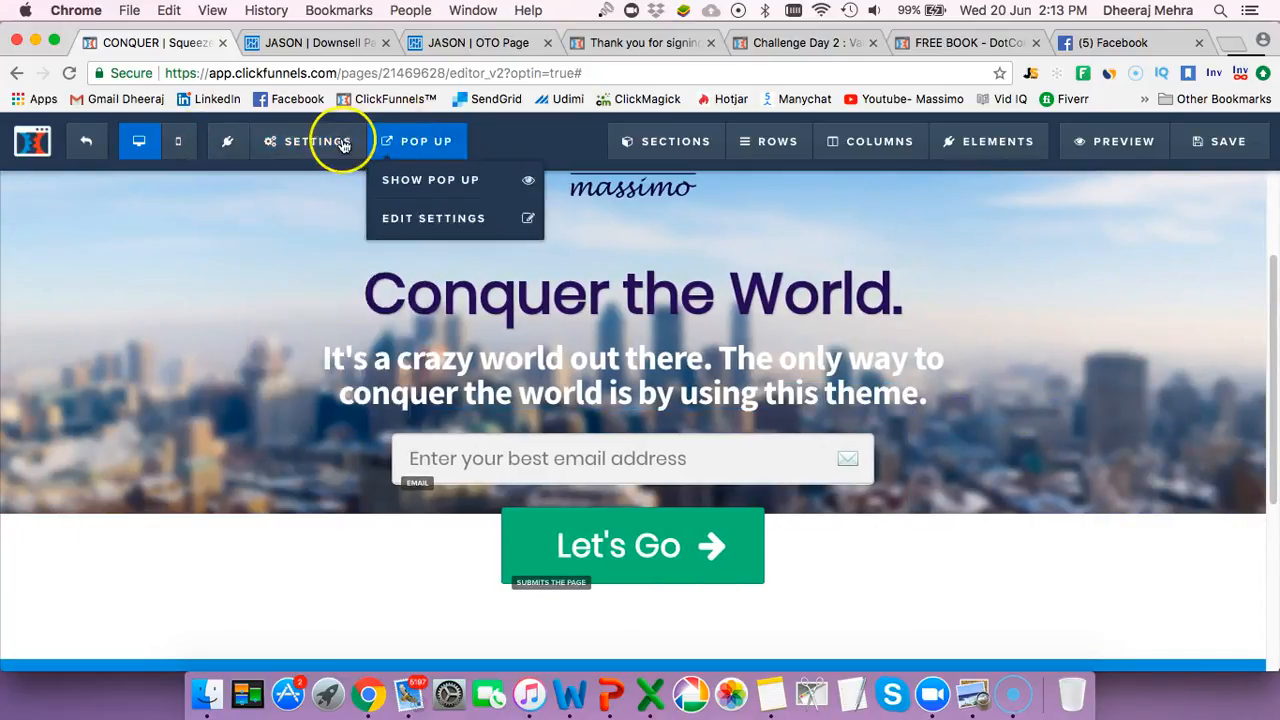
In the page's email integration settings, choose the Actionetics integration with the Add To List action
mouse_move(342, 145)
click(329, 178)
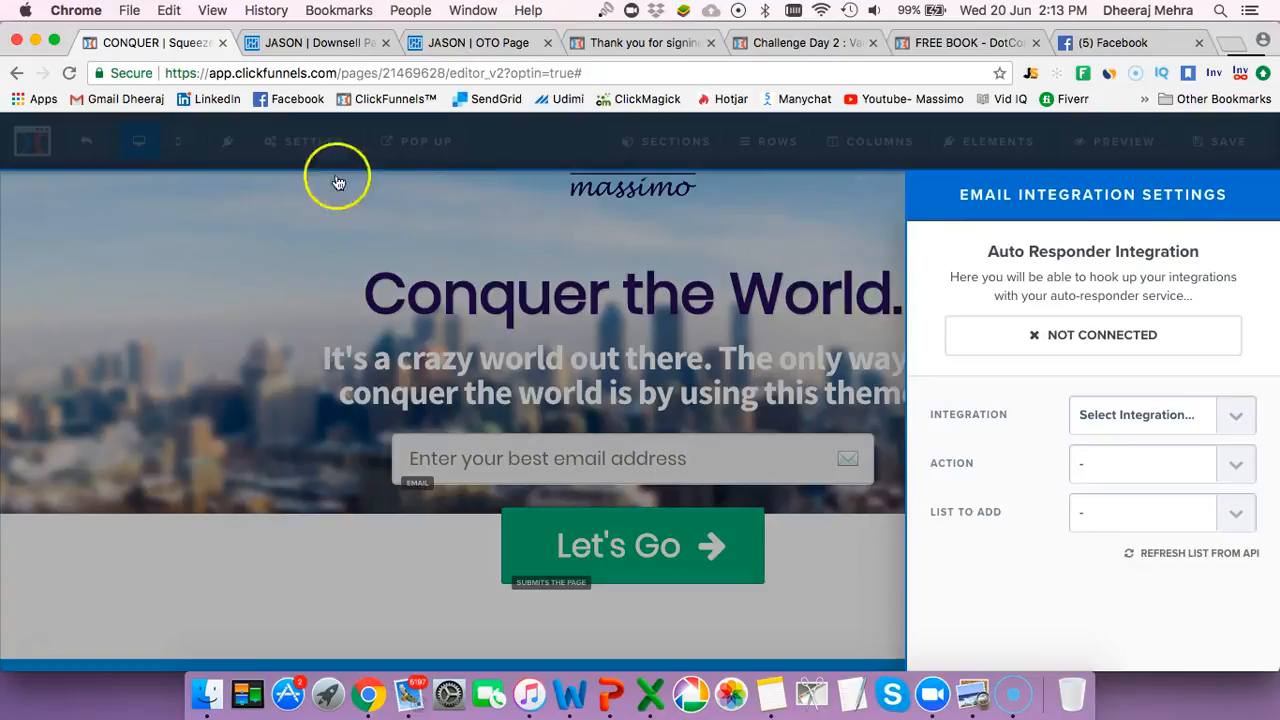
click(1120, 414)
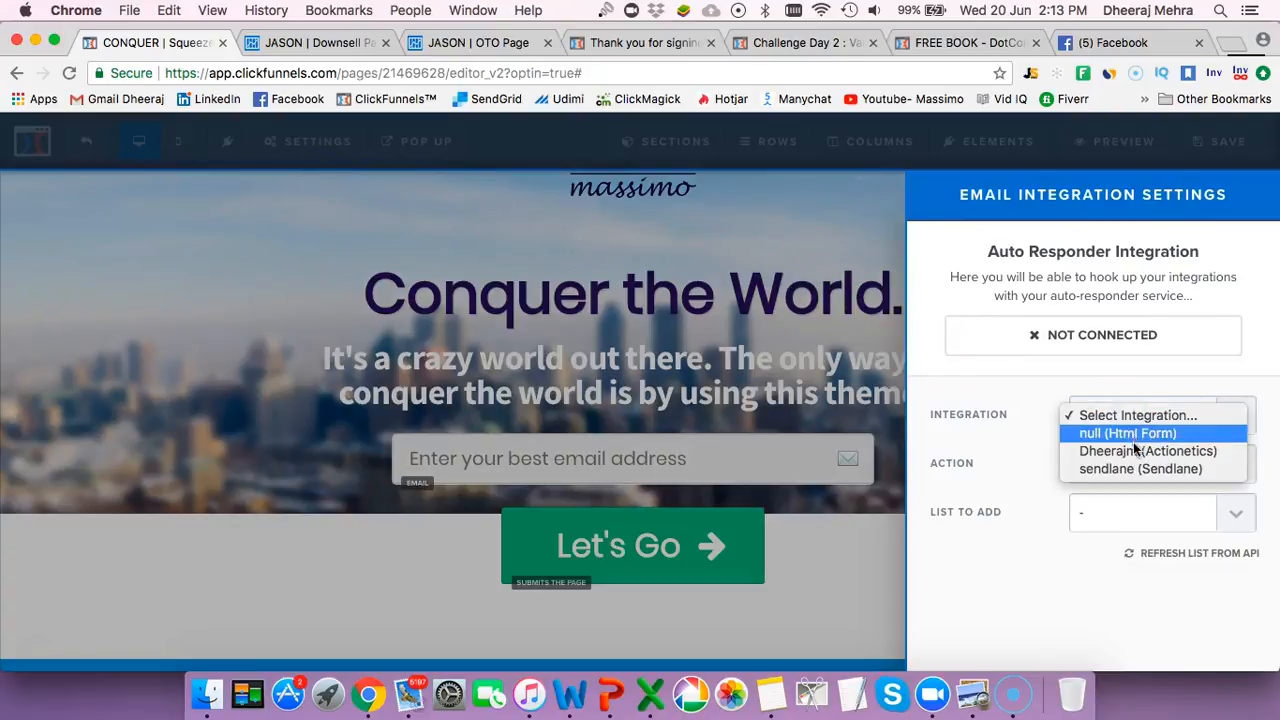
click(1132, 451)
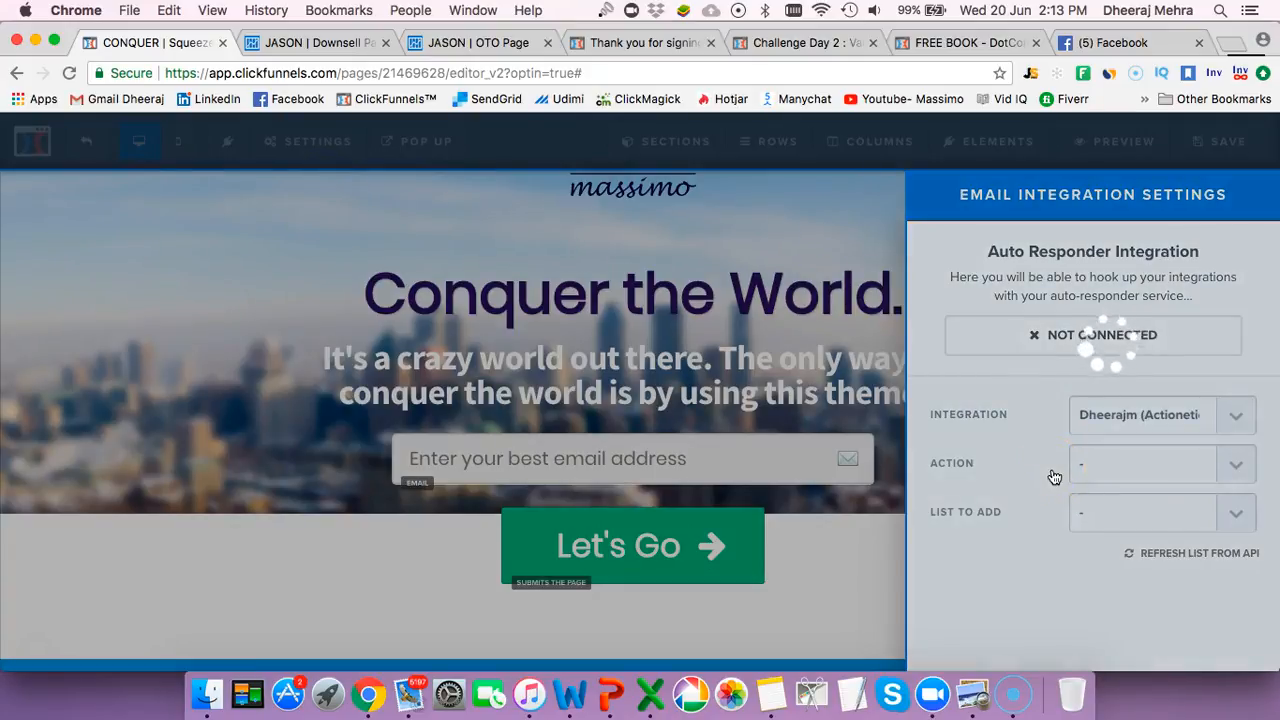
click(1231, 465)
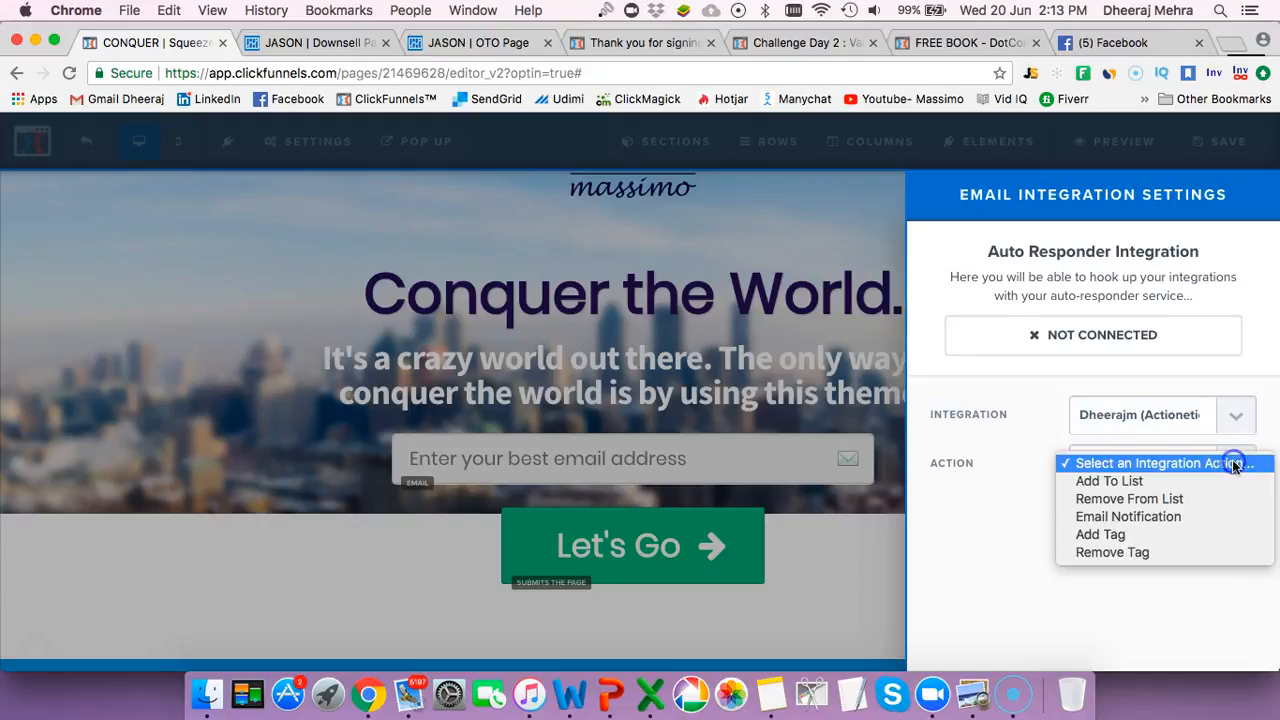
click(1216, 482)
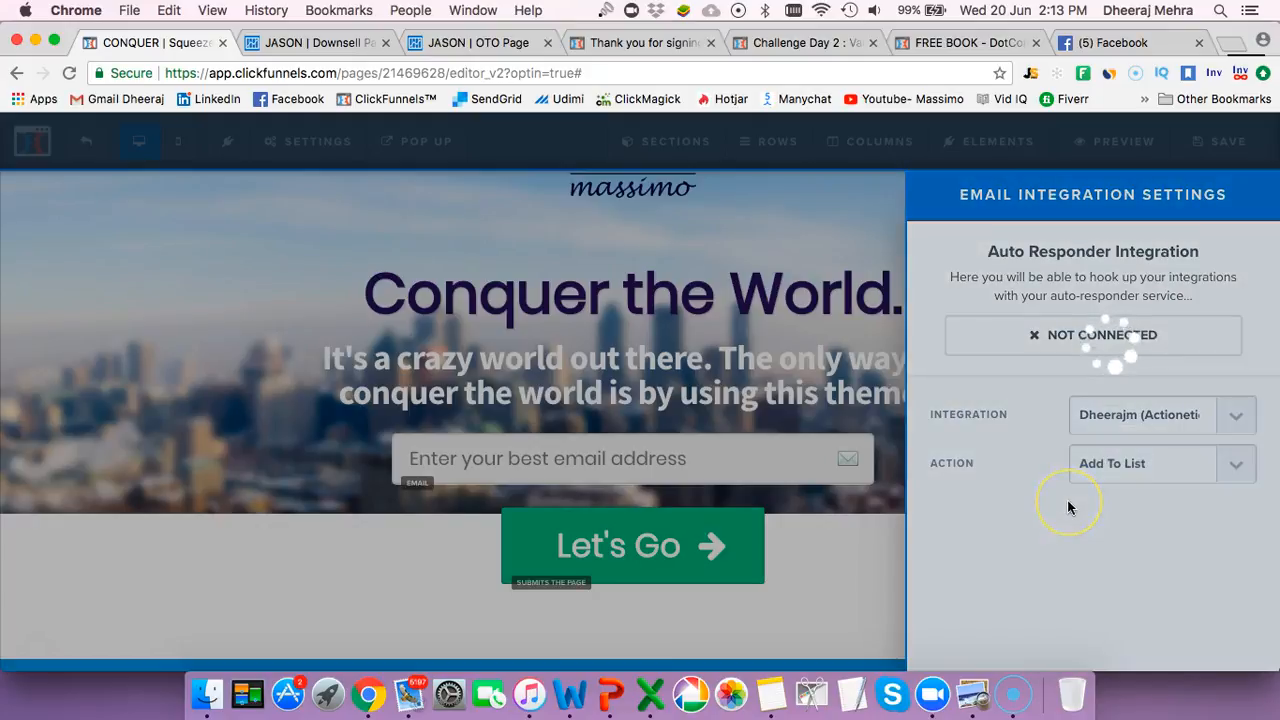
Select "conquer Sample list" as the list that the email integration adds contacts to, and close the integration settings
click(1236, 510)
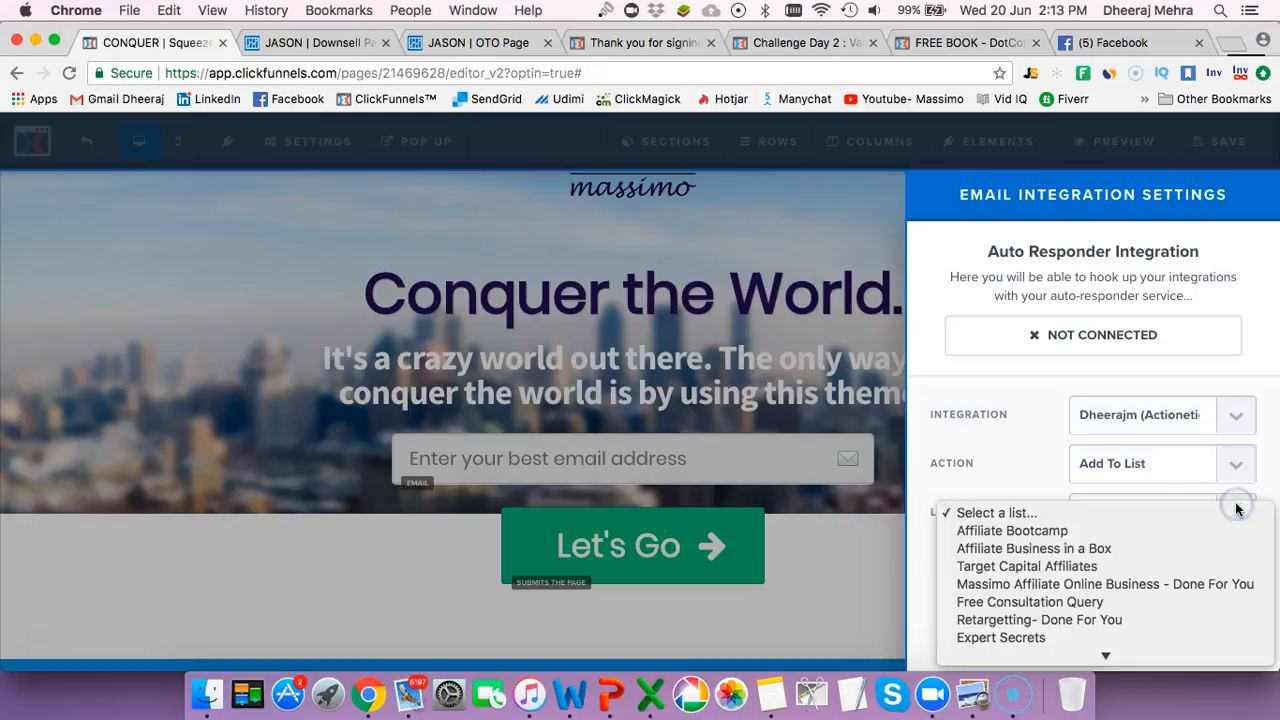
scroll(1122, 600, down, 2)
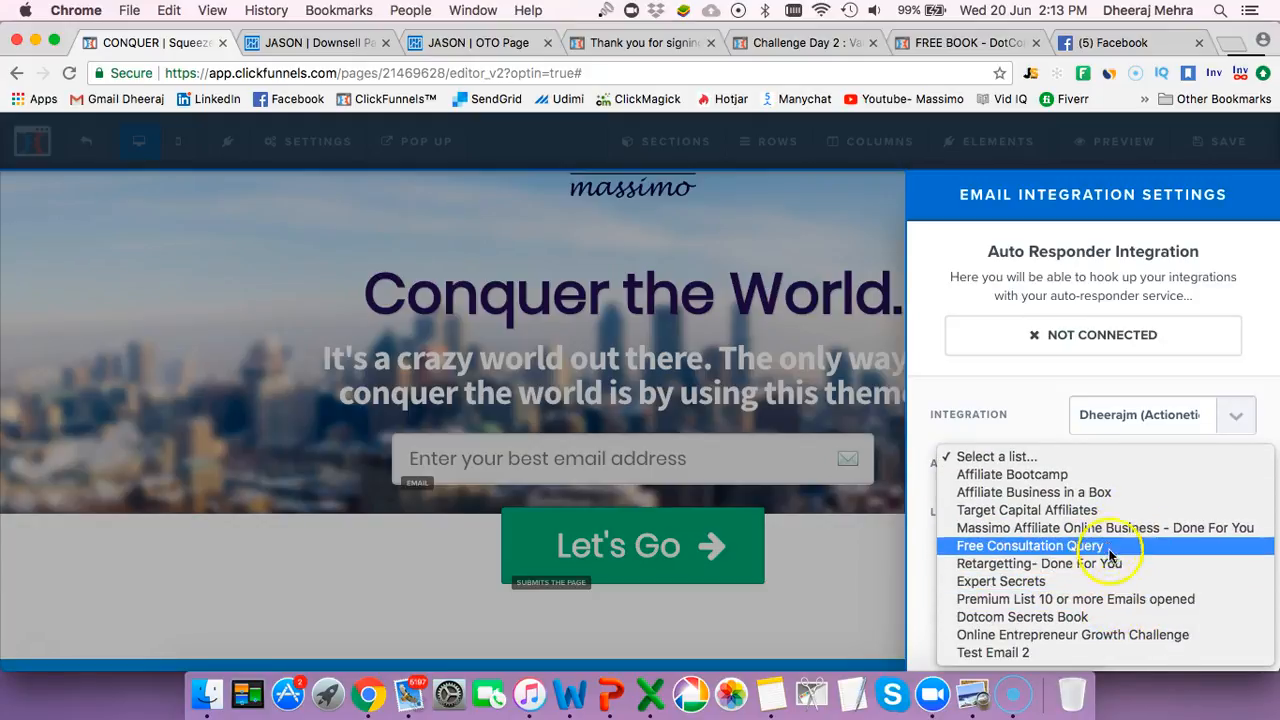
click(915, 580)
click(1130, 553)
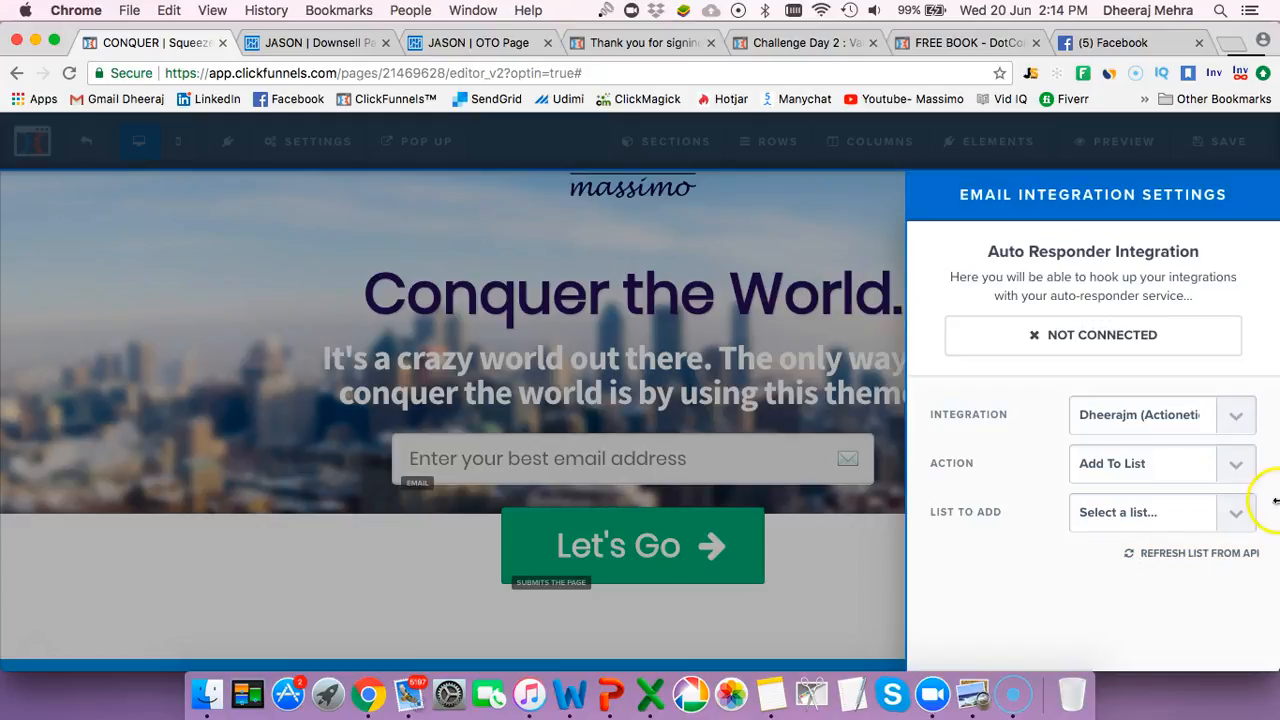
click(1244, 512)
scroll(1062, 584, down, 2)
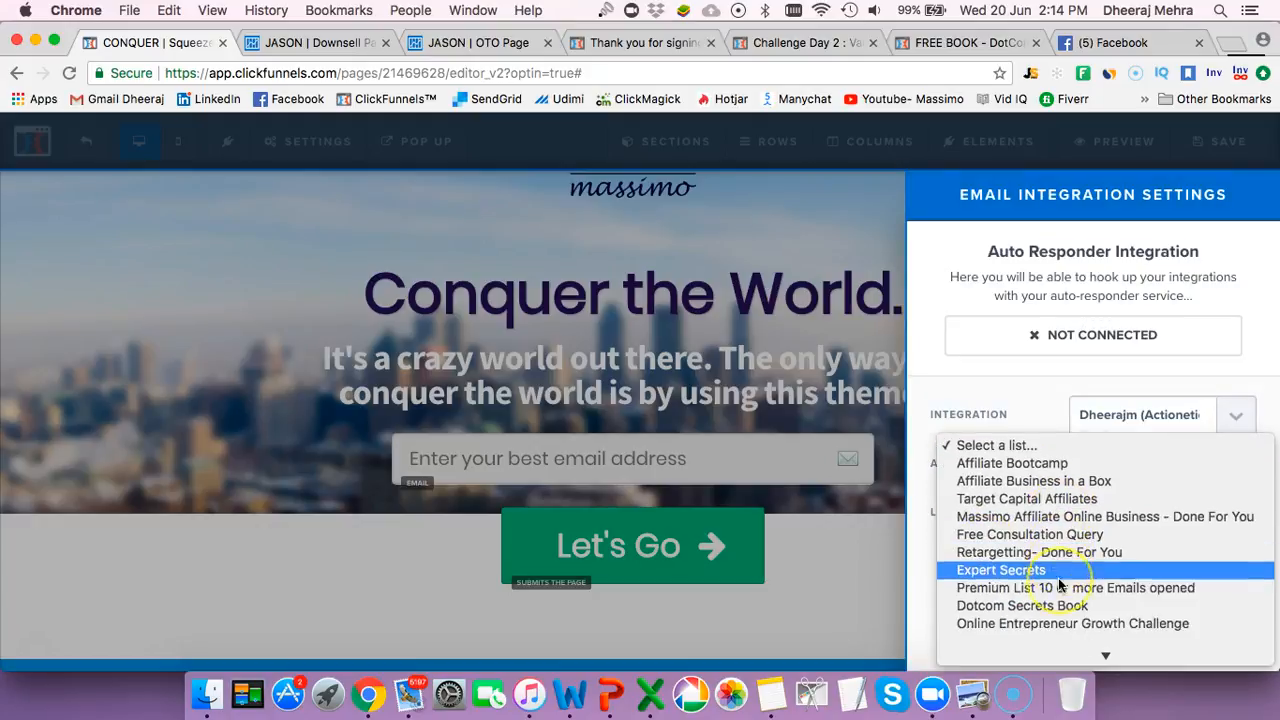
scroll(1062, 584, down, 1)
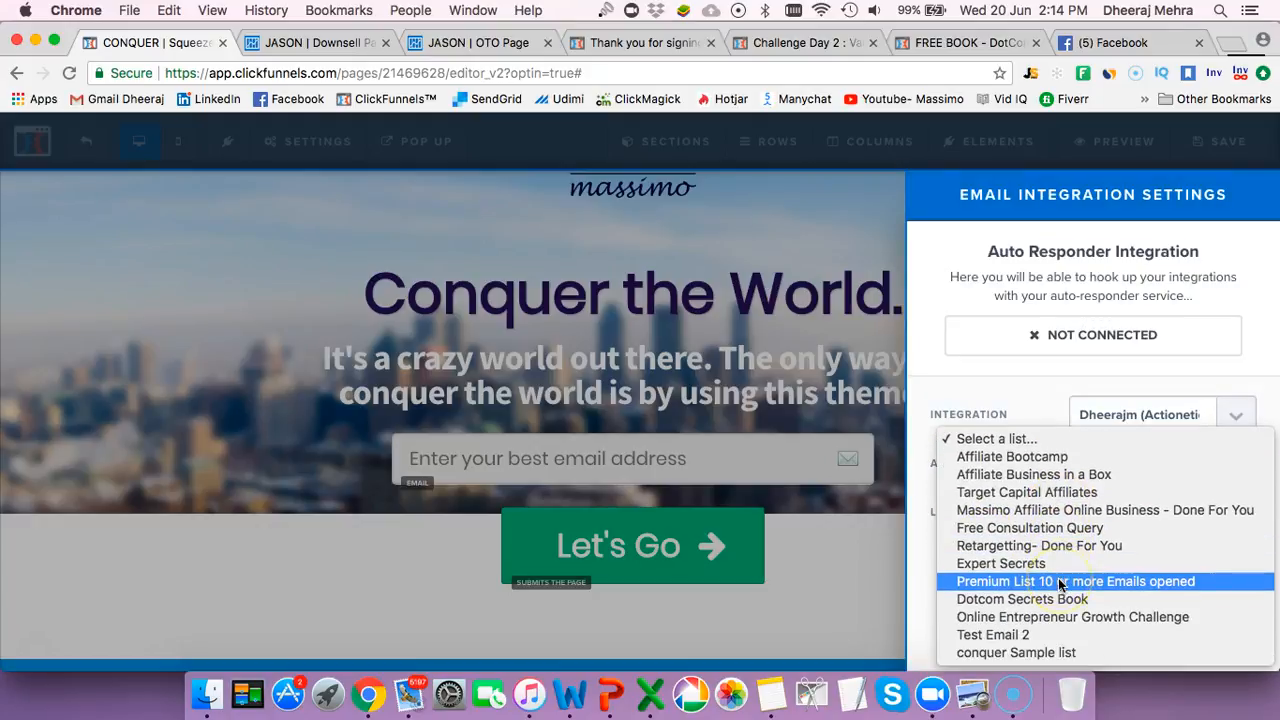
click(1048, 652)
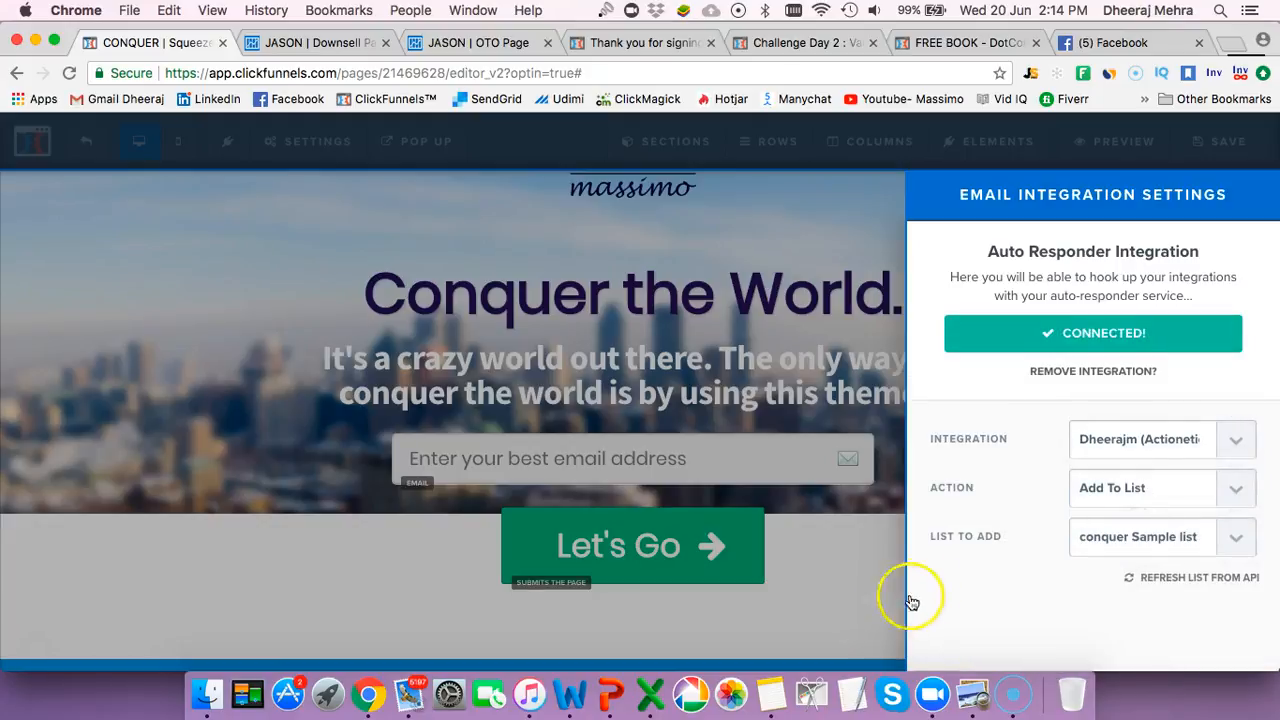
click(866, 569)
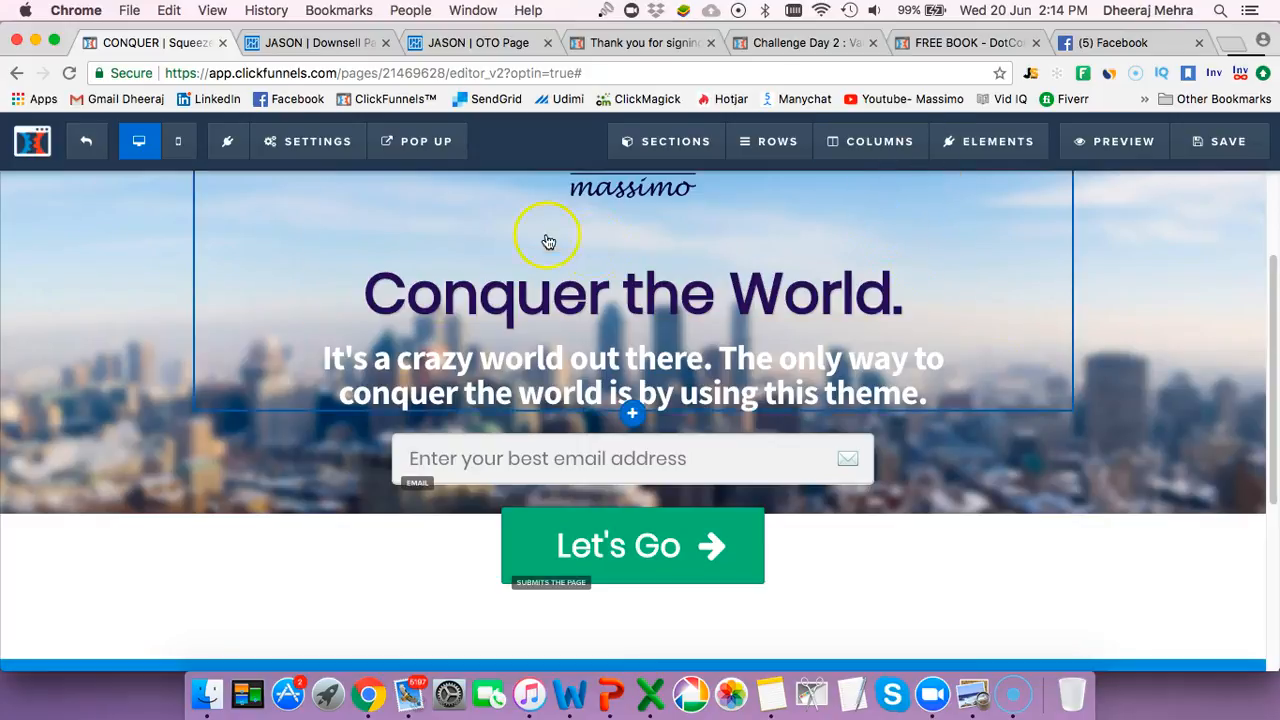
Save the squeeze page and open its preview
scroll(560, 250, up, 2)
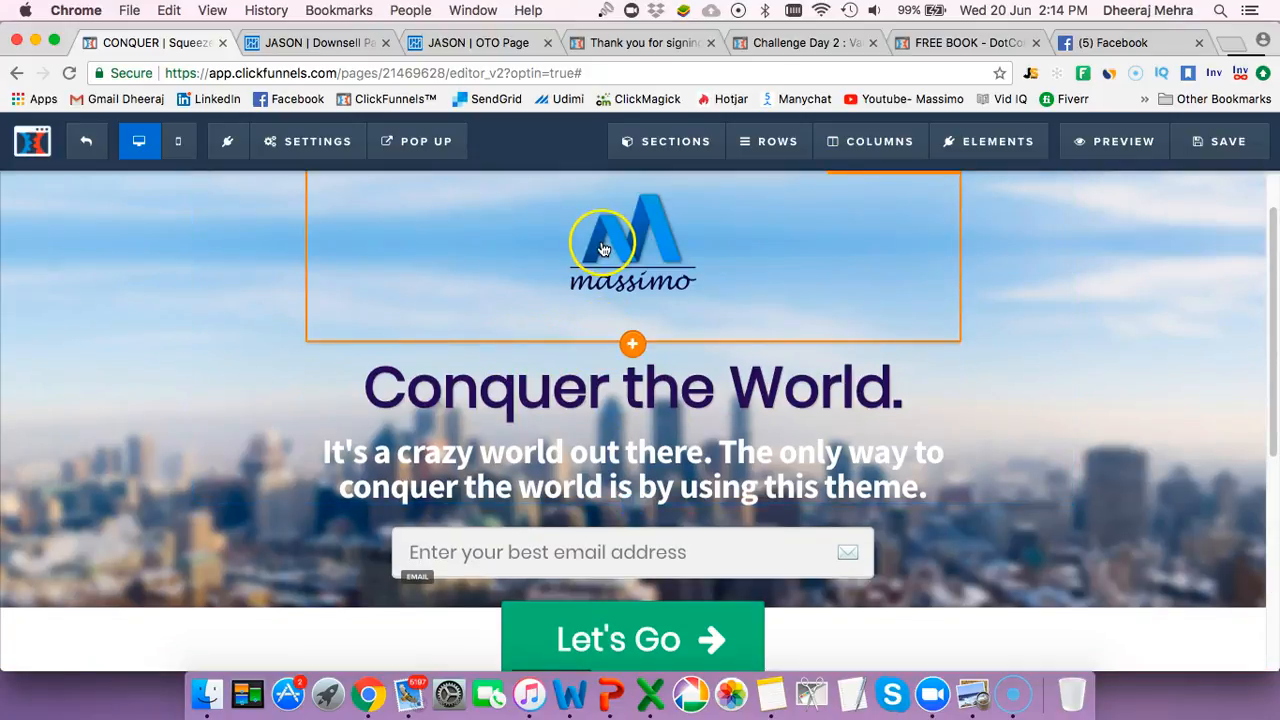
click(1243, 145)
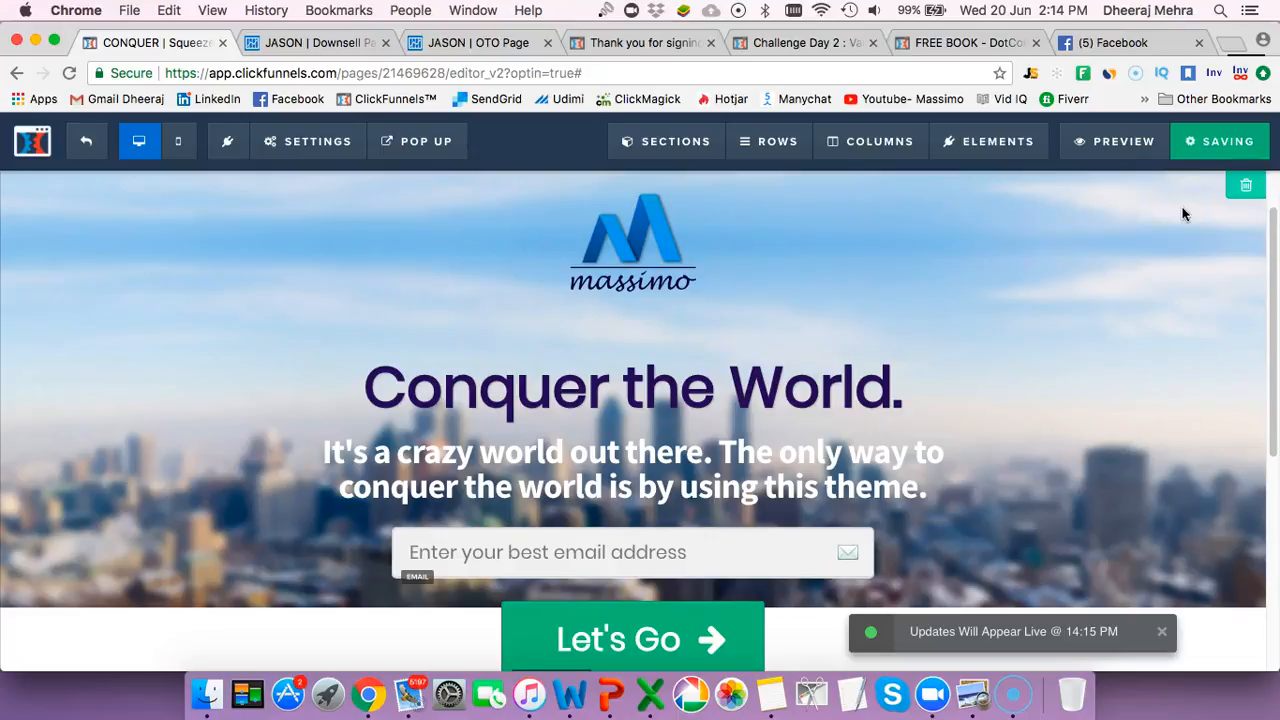
click(1124, 143)
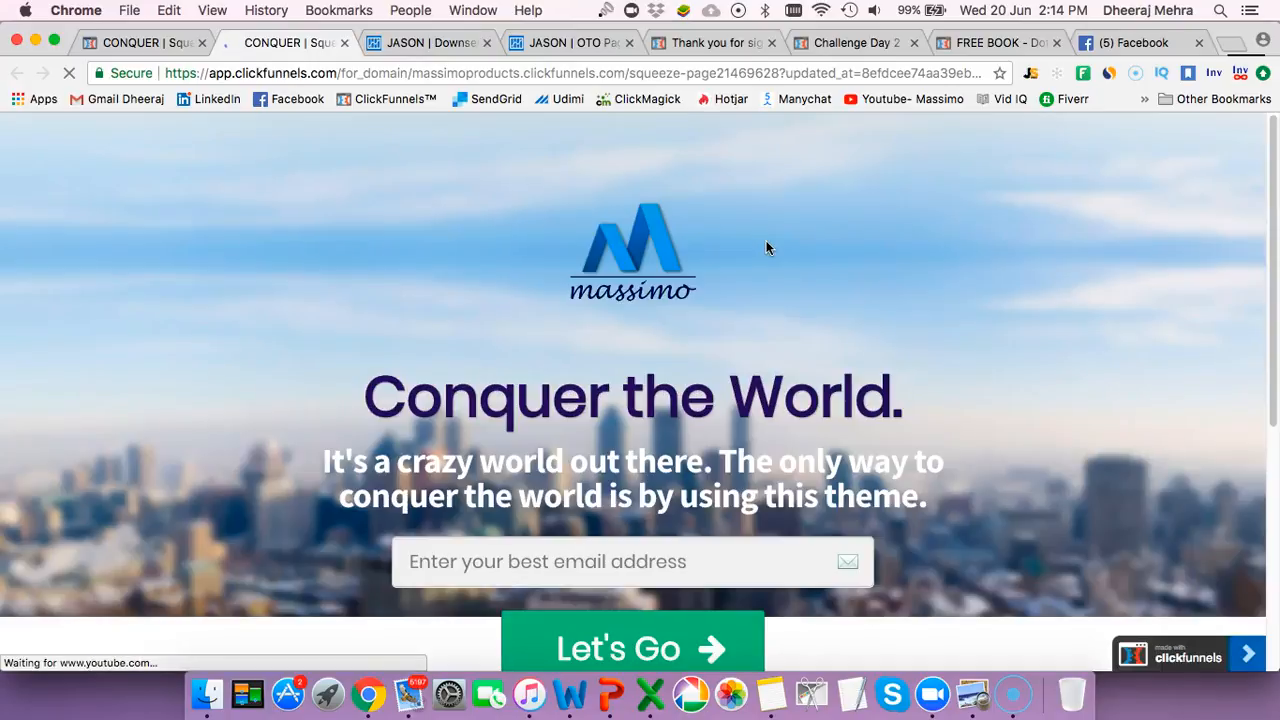
Look through the squeeze page preview from the logo down to the footer, and close the preview
scroll(845, 275, down, 5)
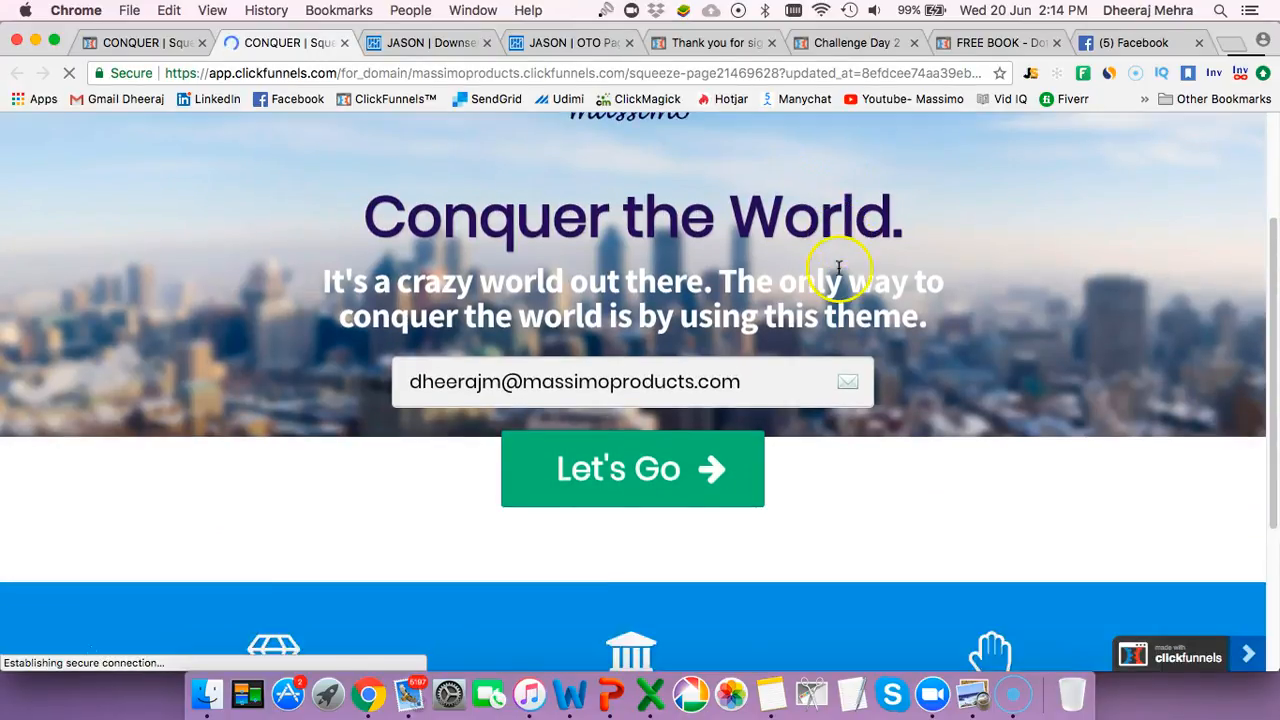
scroll(838, 275, down, 4)
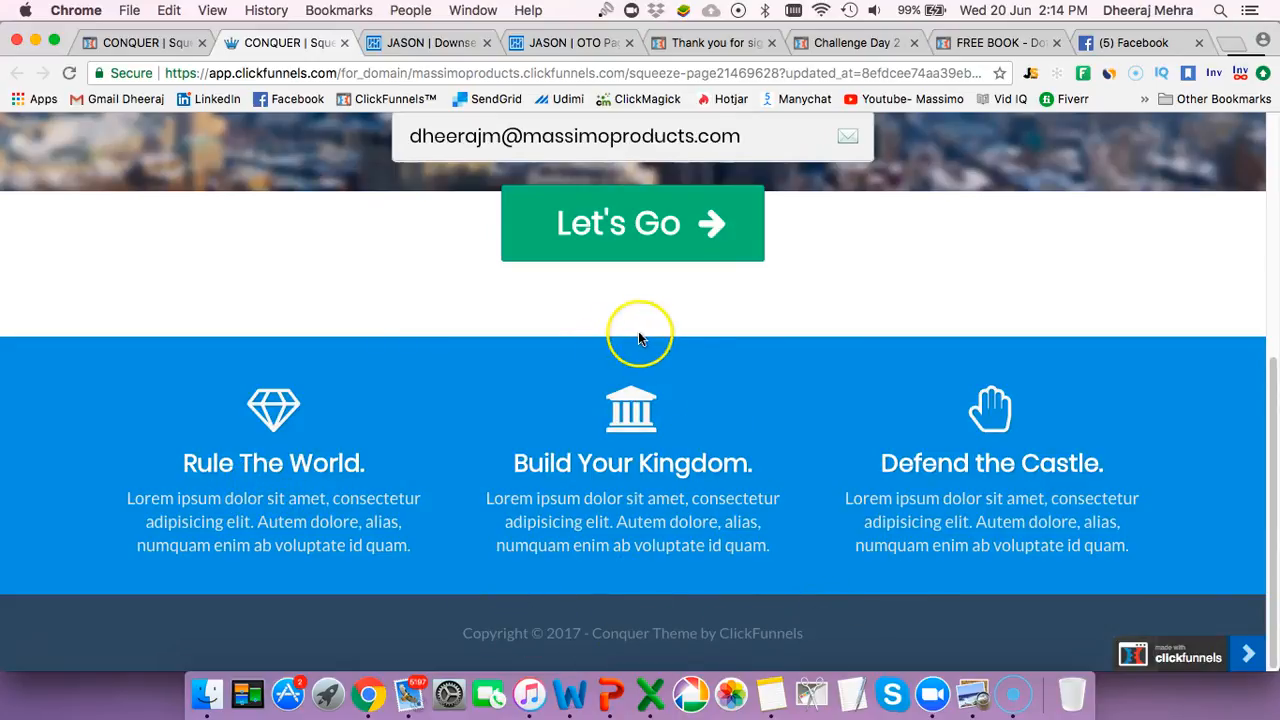
scroll(644, 341, up, 5)
scroll(644, 341, up, 3)
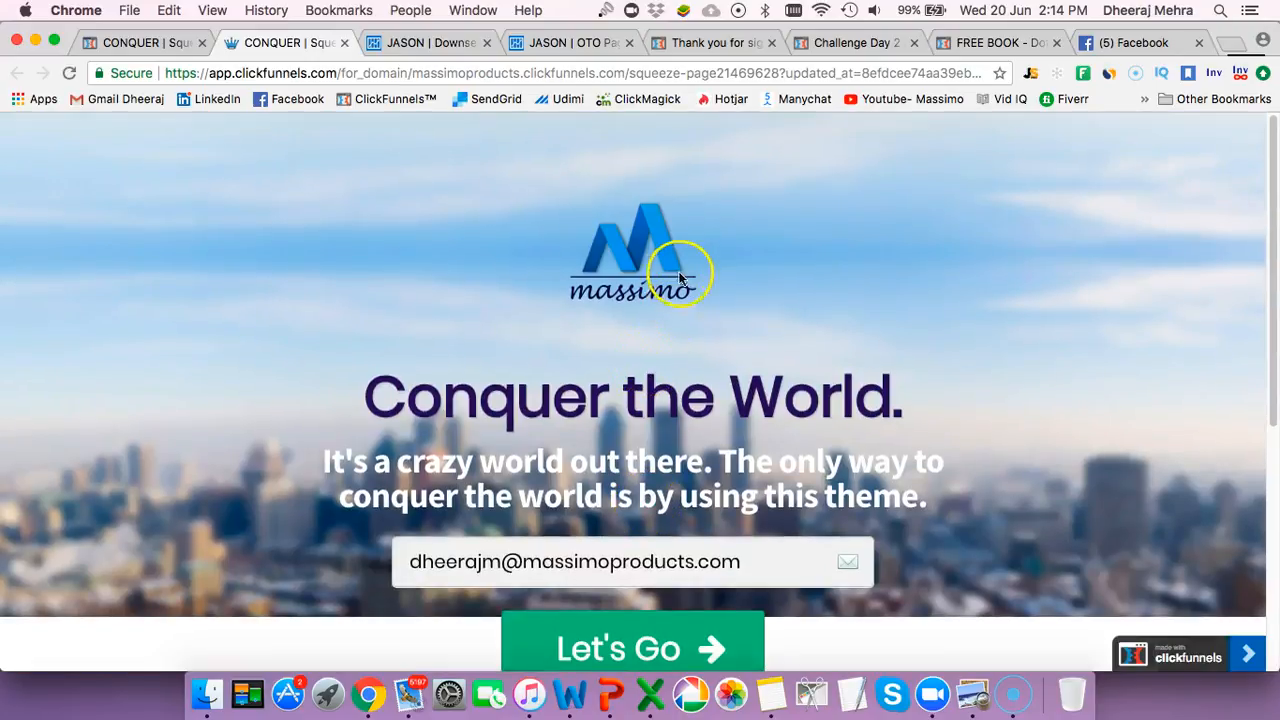
click(344, 43)
Set the "Let's Go" button's action to Submit Order / Submit Form and close the button settings
scroll(740, 362, down, 3)
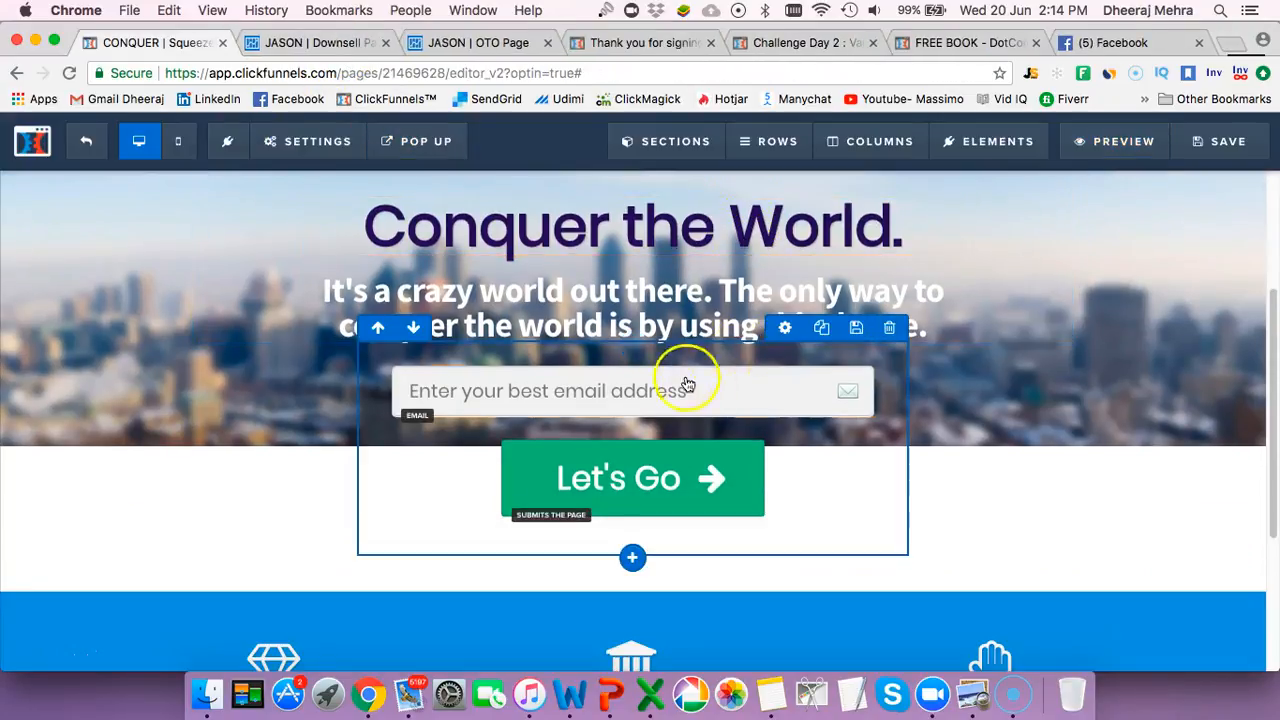
click(642, 465)
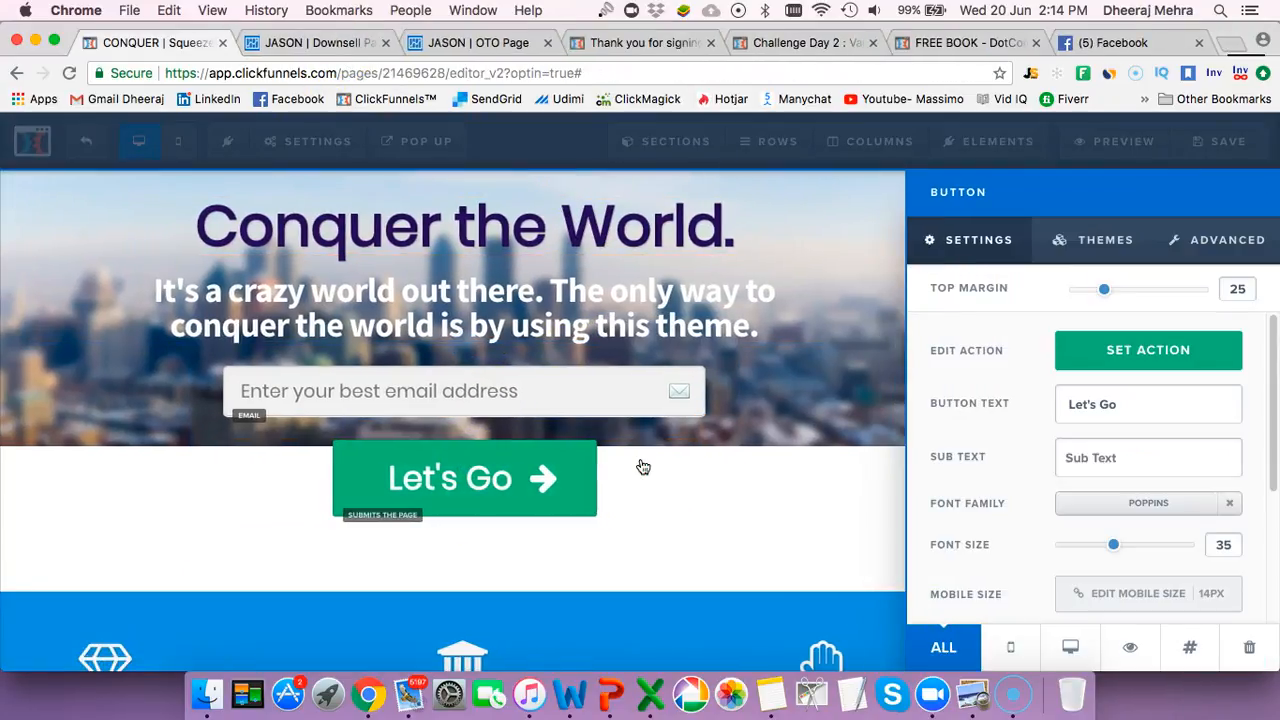
click(1148, 352)
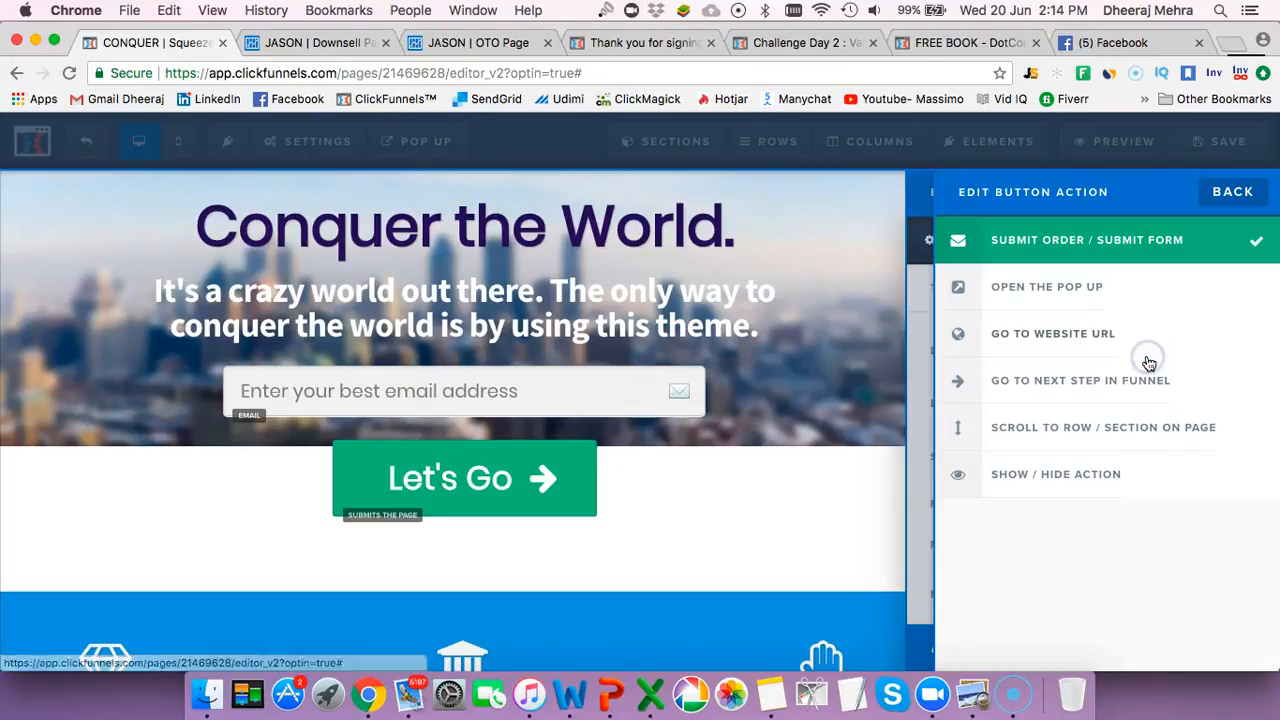
click(1118, 248)
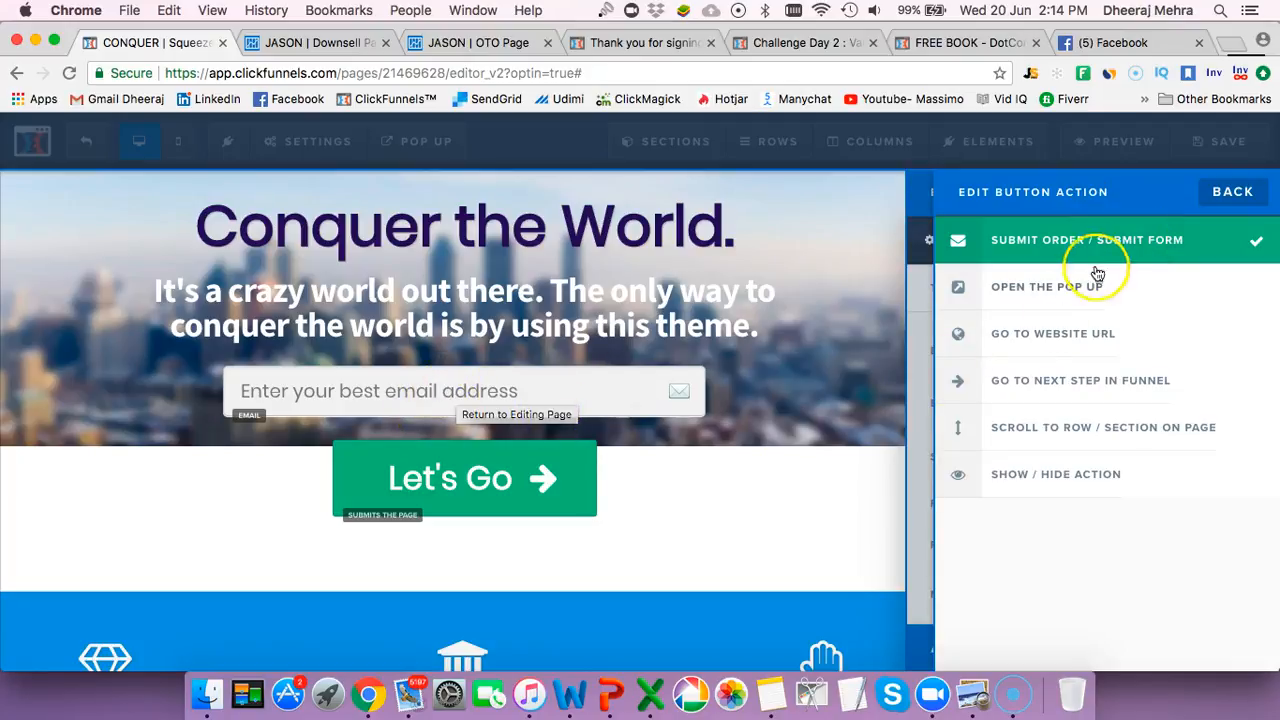
click(770, 392)
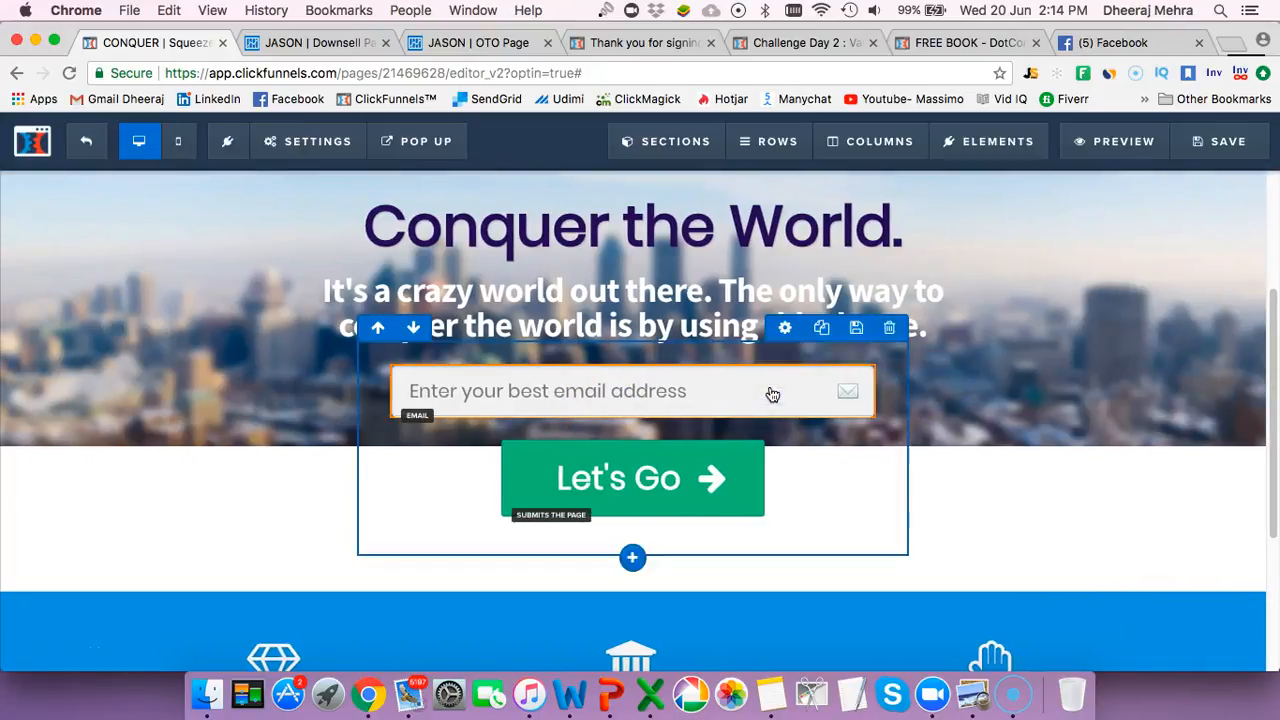
Check the squeeze page's general settings, including where the form goes on submit, and close them
click(310, 141)
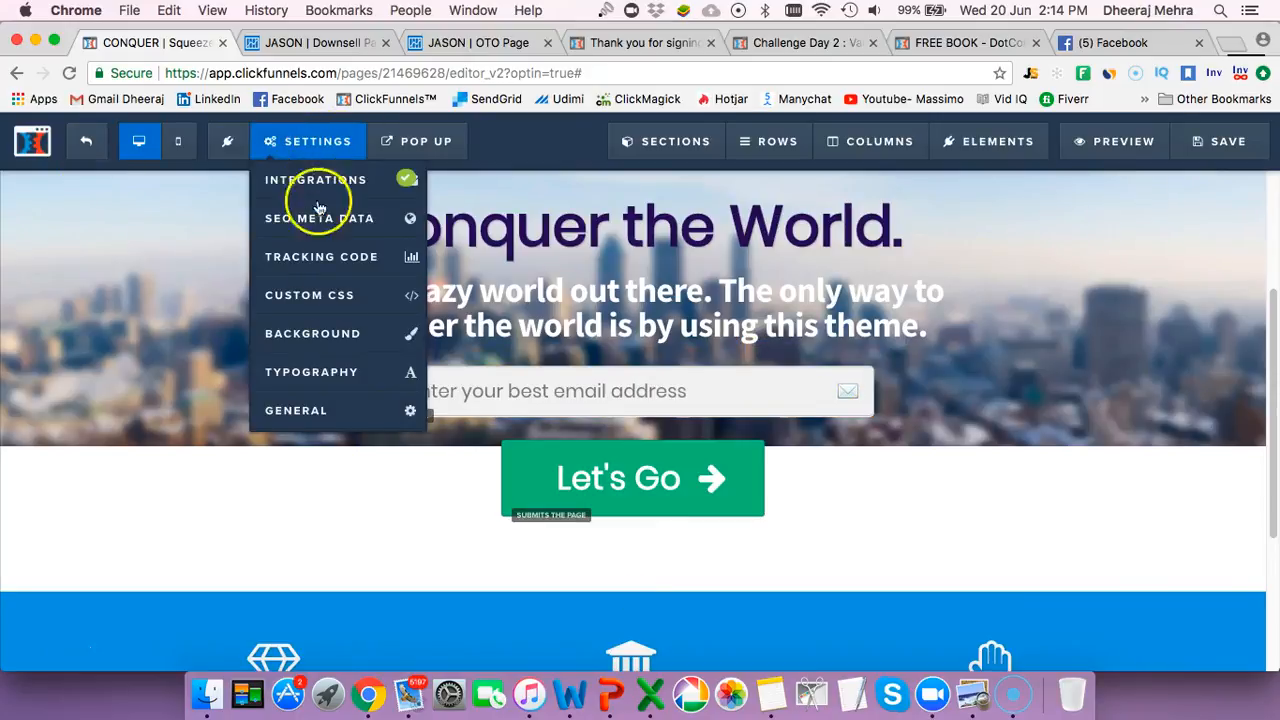
click(342, 408)
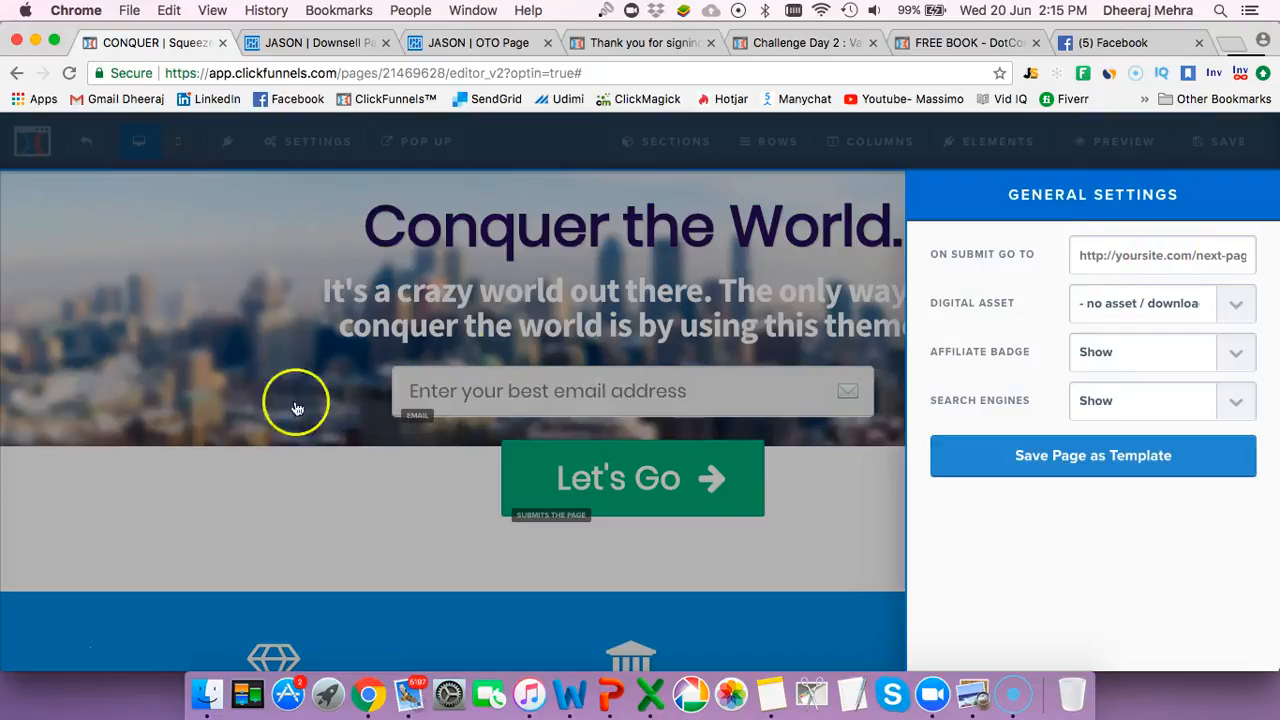
click(169, 423)
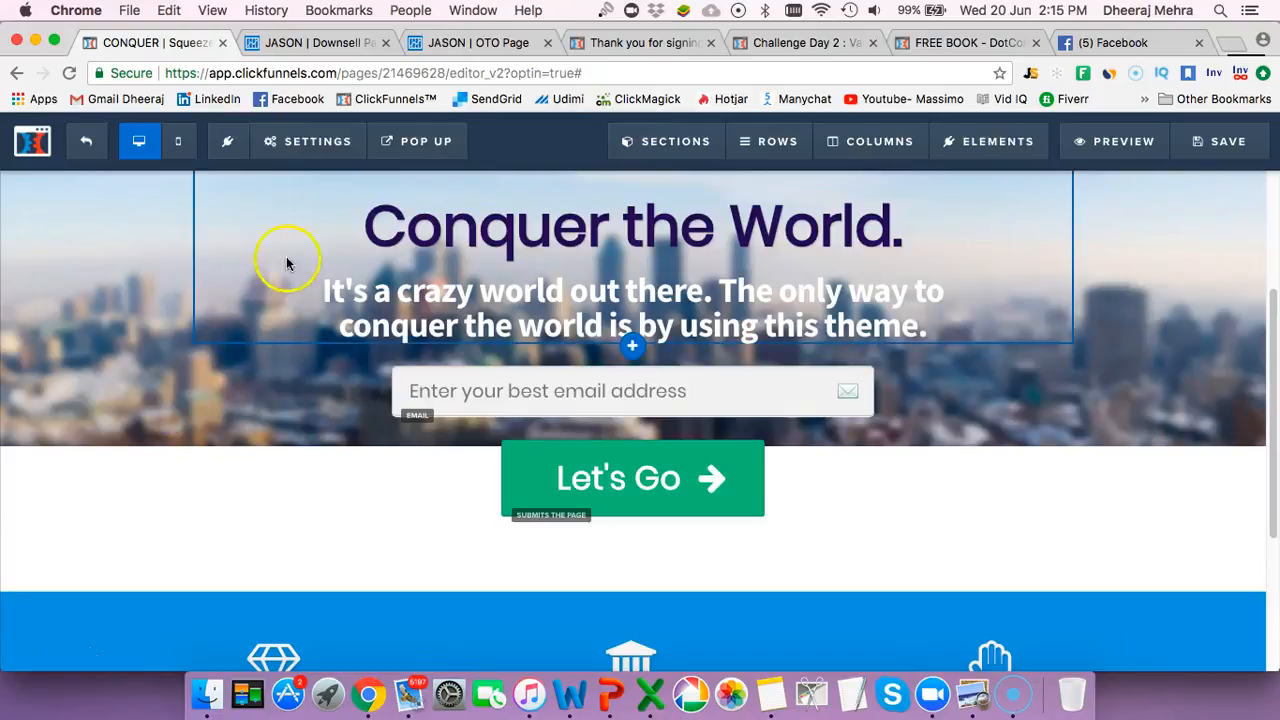
Leave the squeeze page editor and open the funnel's Thank You Page for editing
click(93, 143)
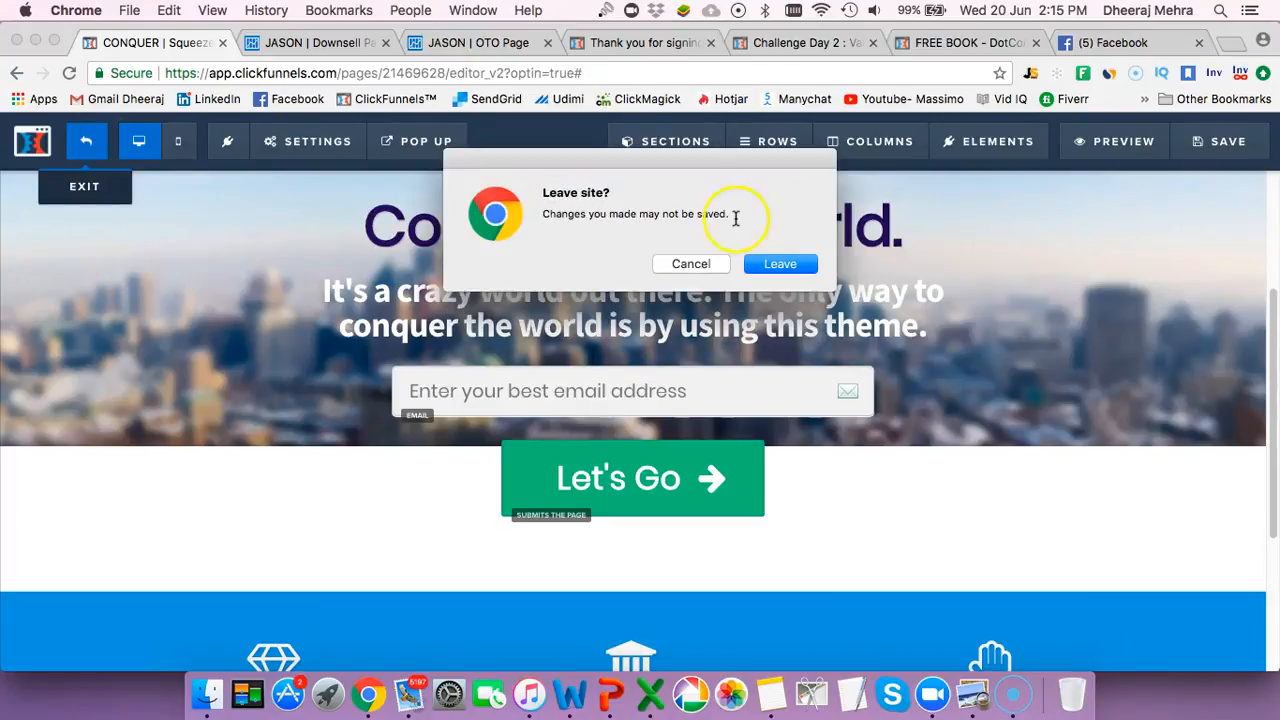
click(776, 262)
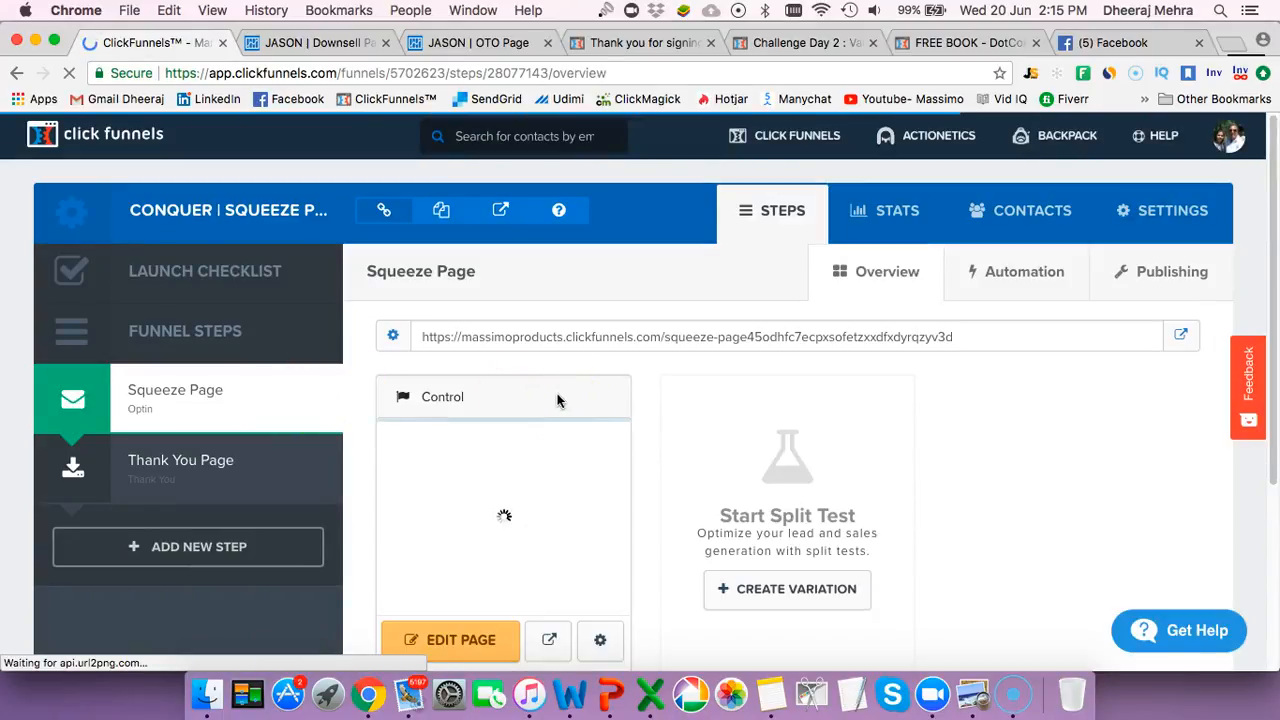
scroll(530, 400, down, 3)
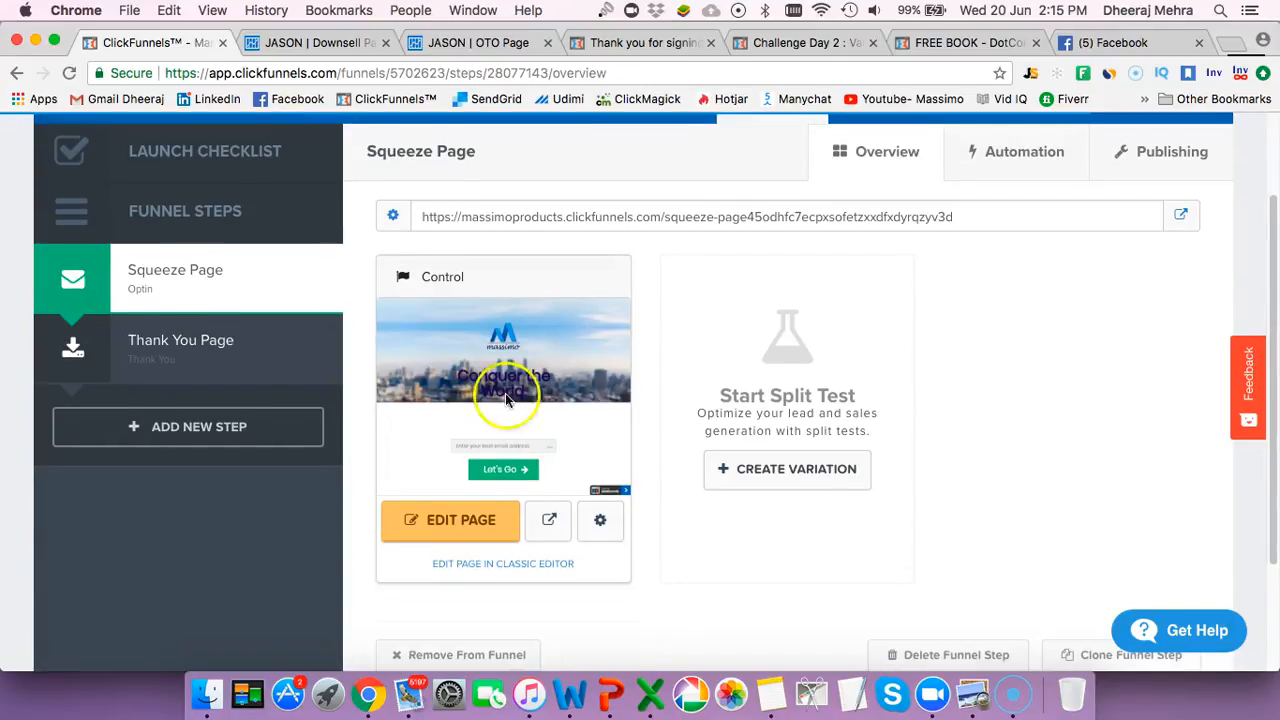
click(212, 338)
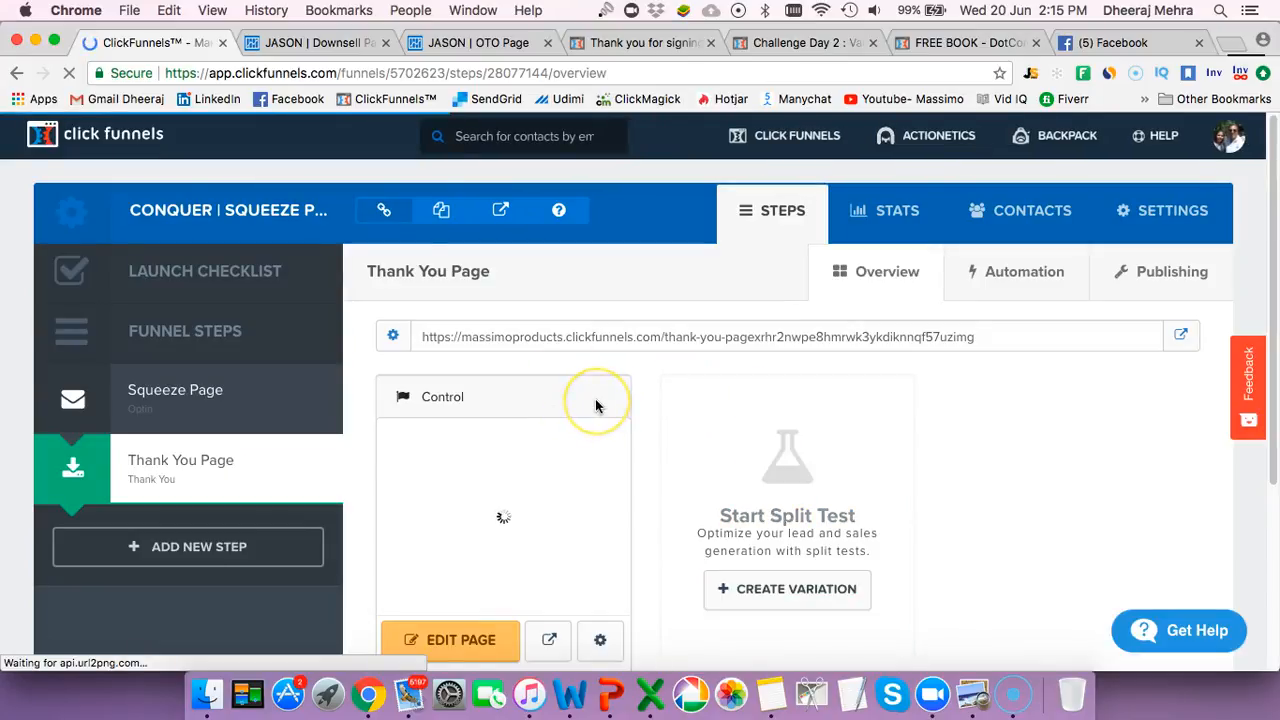
scroll(595, 405, down, 3)
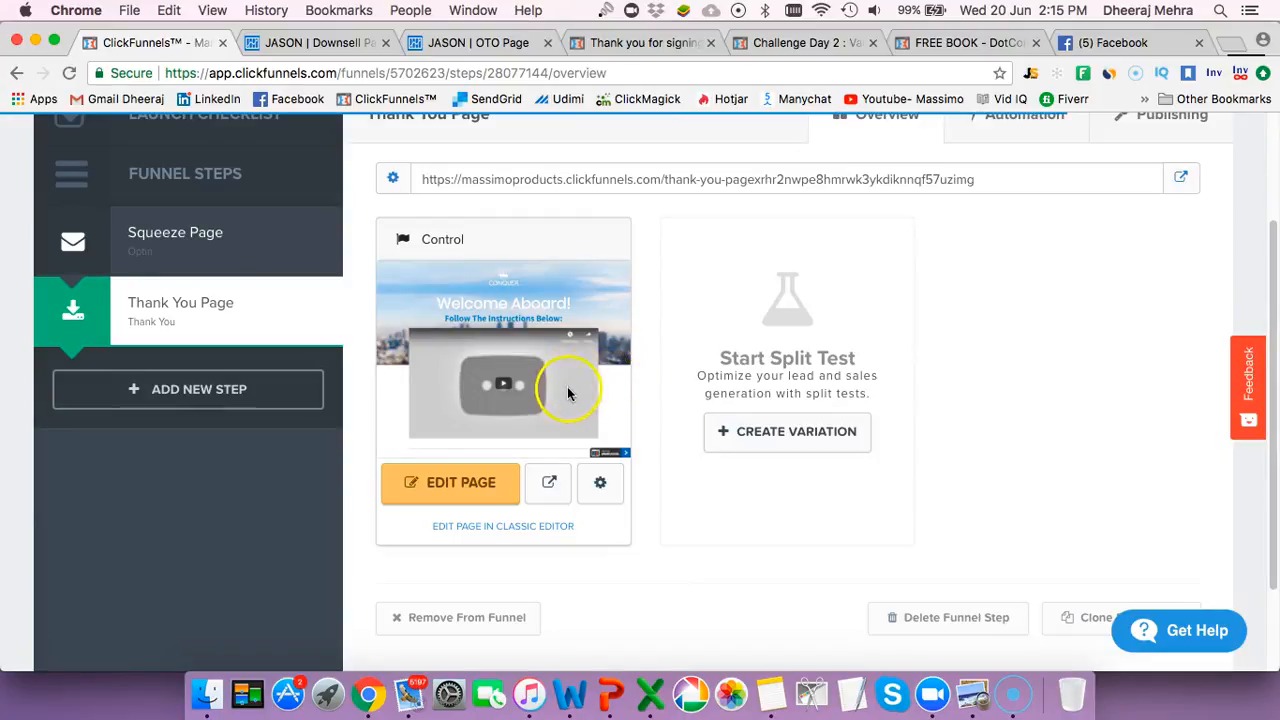
click(474, 481)
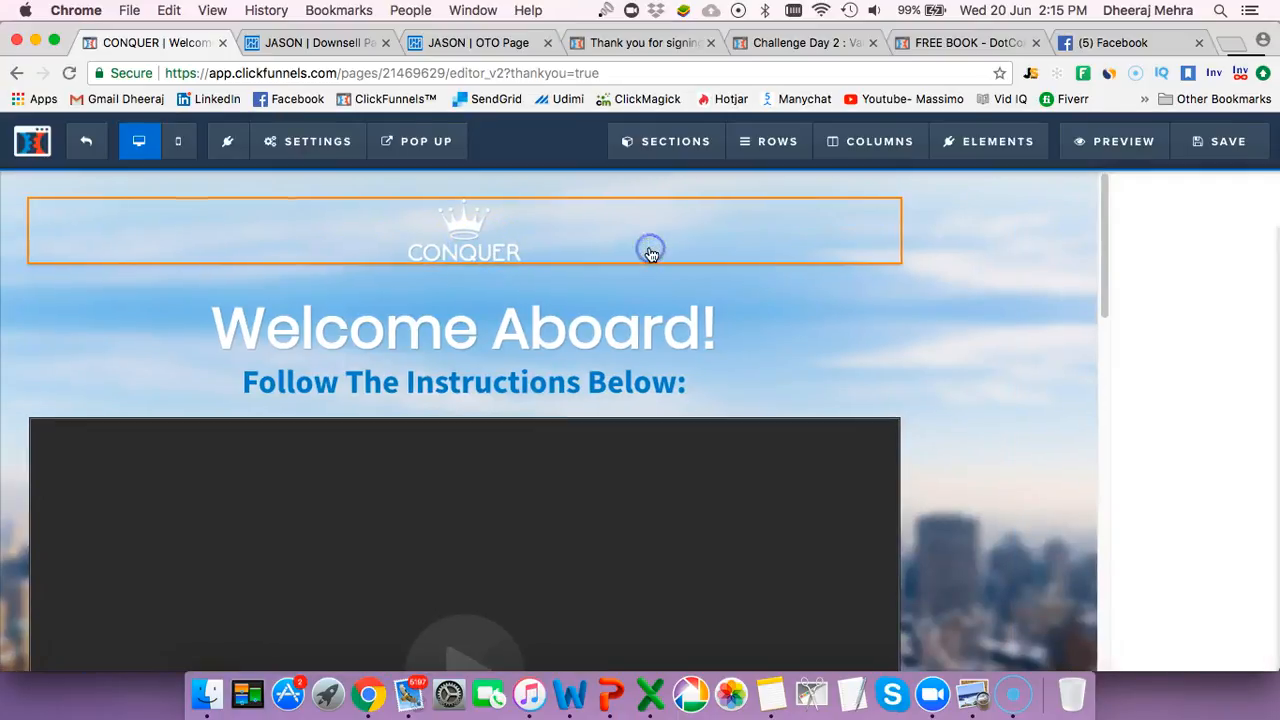
Replace the CONQUER logo above "Welcome Aboard!" with the blue Massimo logo from the uploaded images library
click(650, 254)
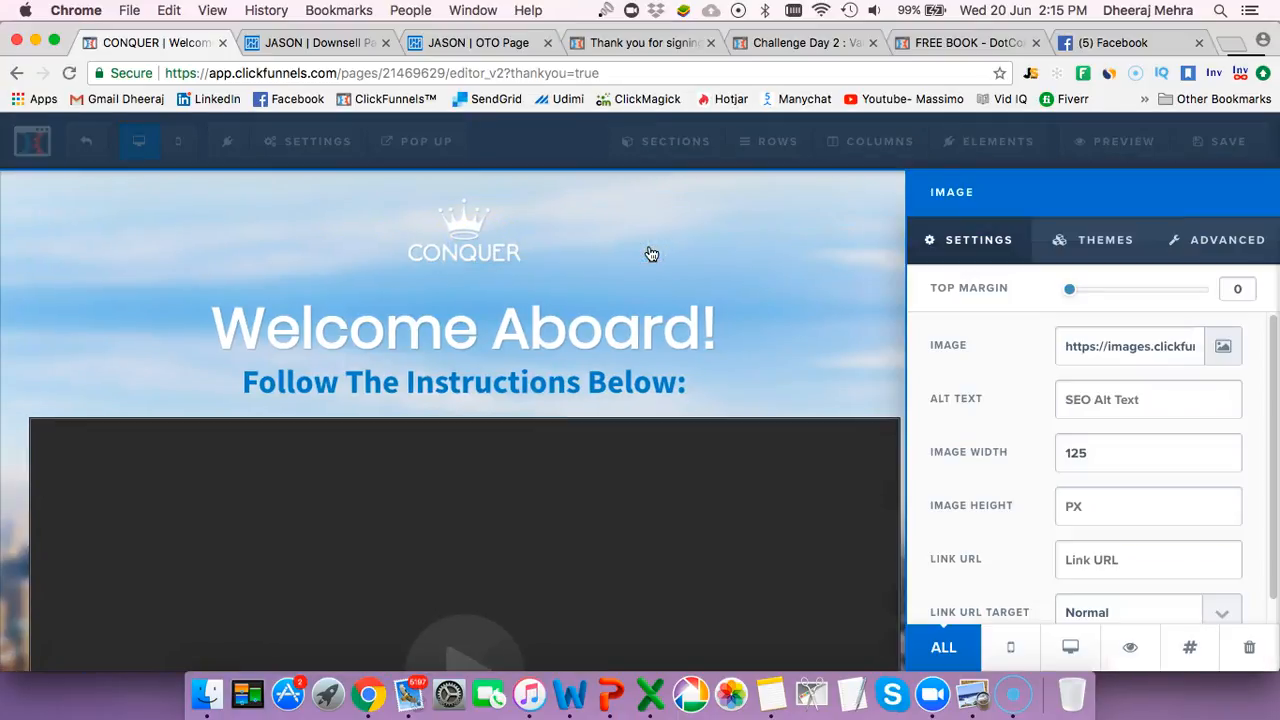
click(1219, 347)
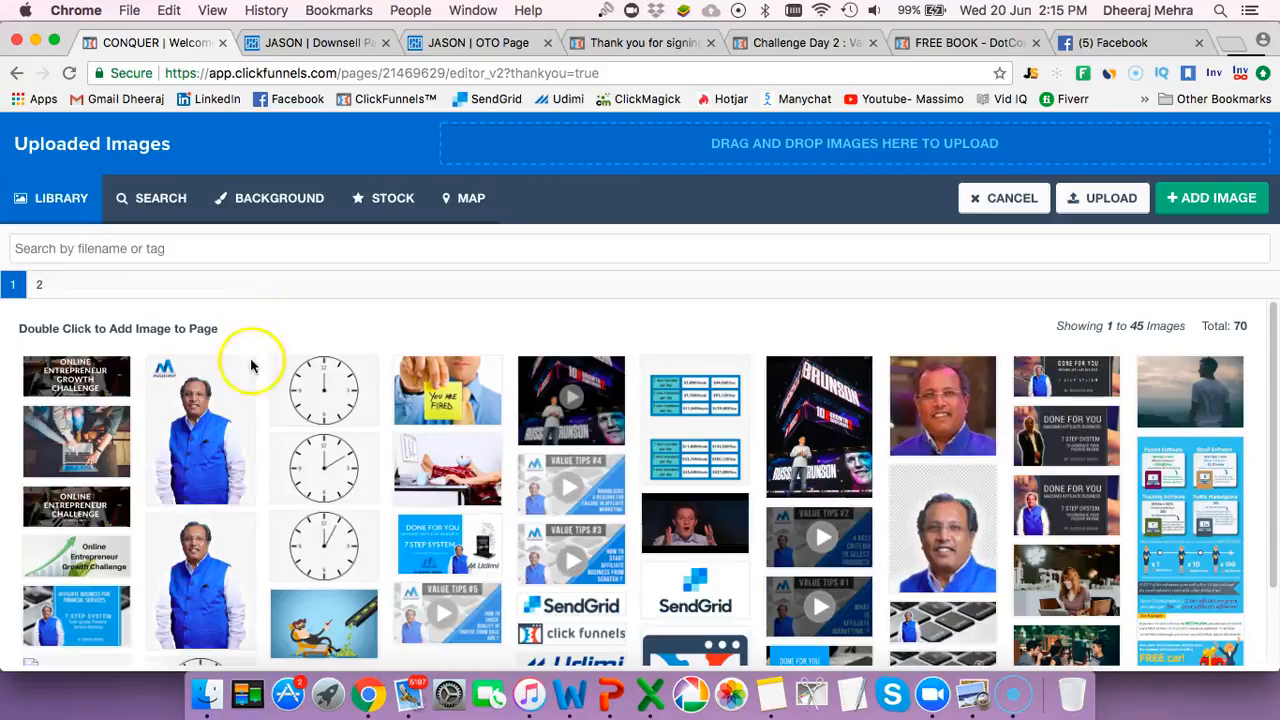
scroll(590, 410, down, 3)
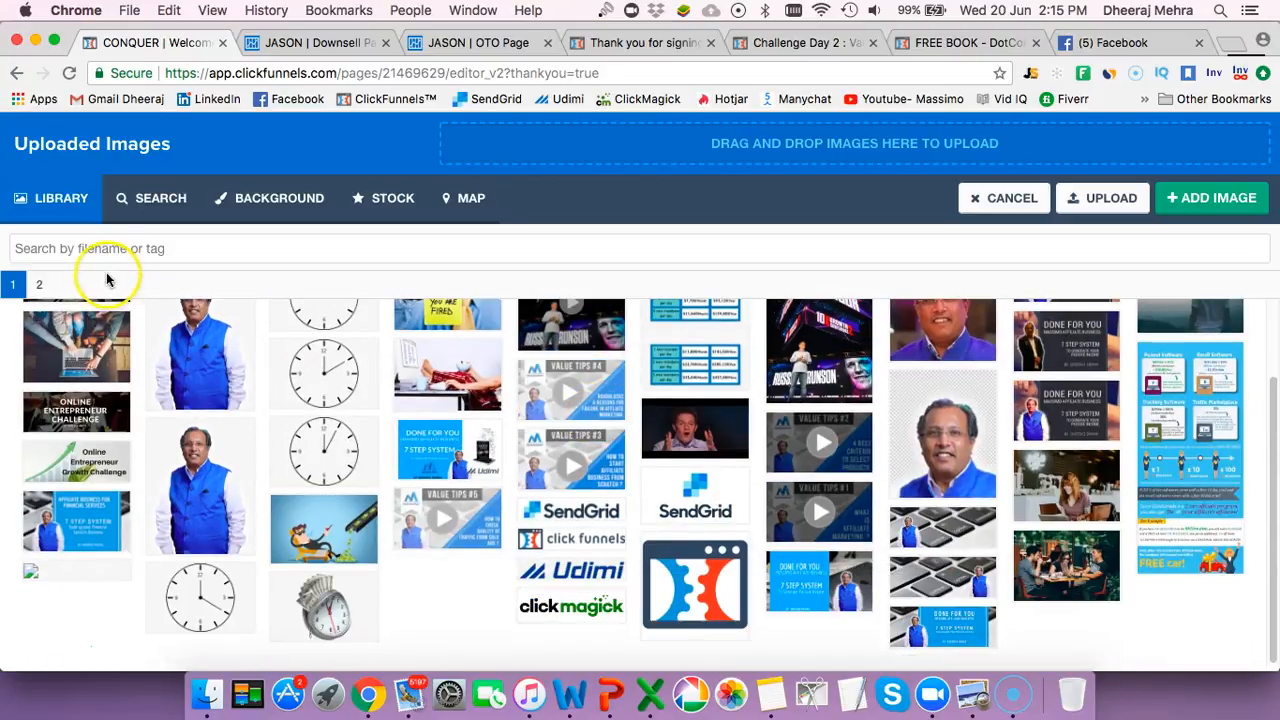
click(39, 284)
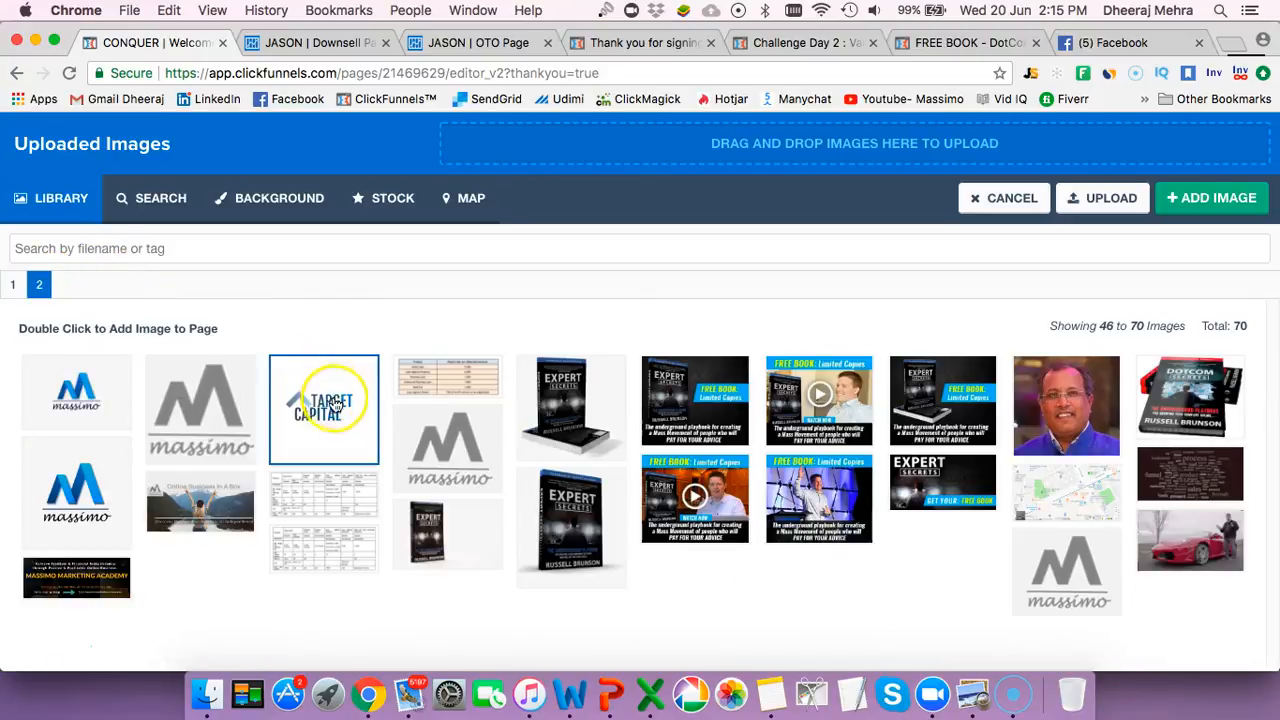
click(90, 392)
click(1245, 199)
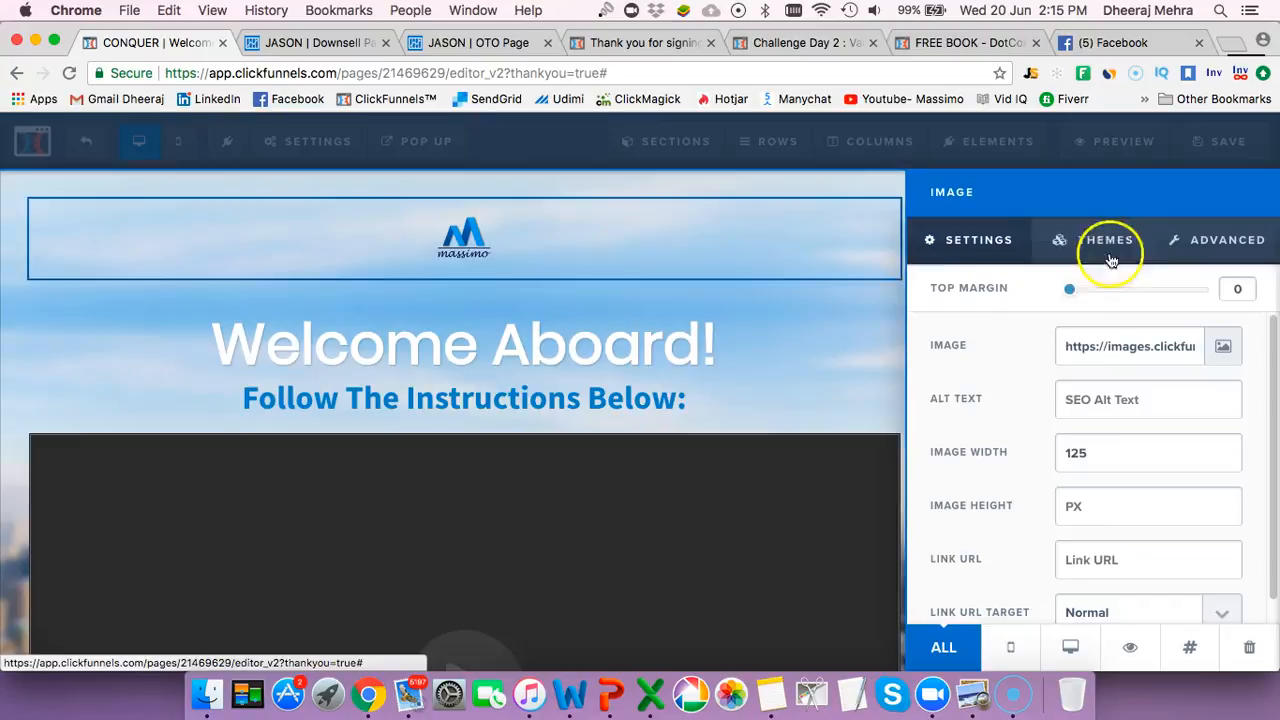
Set the Massimo logo's image width to 200 and close the image settings
double_click(1072, 452)
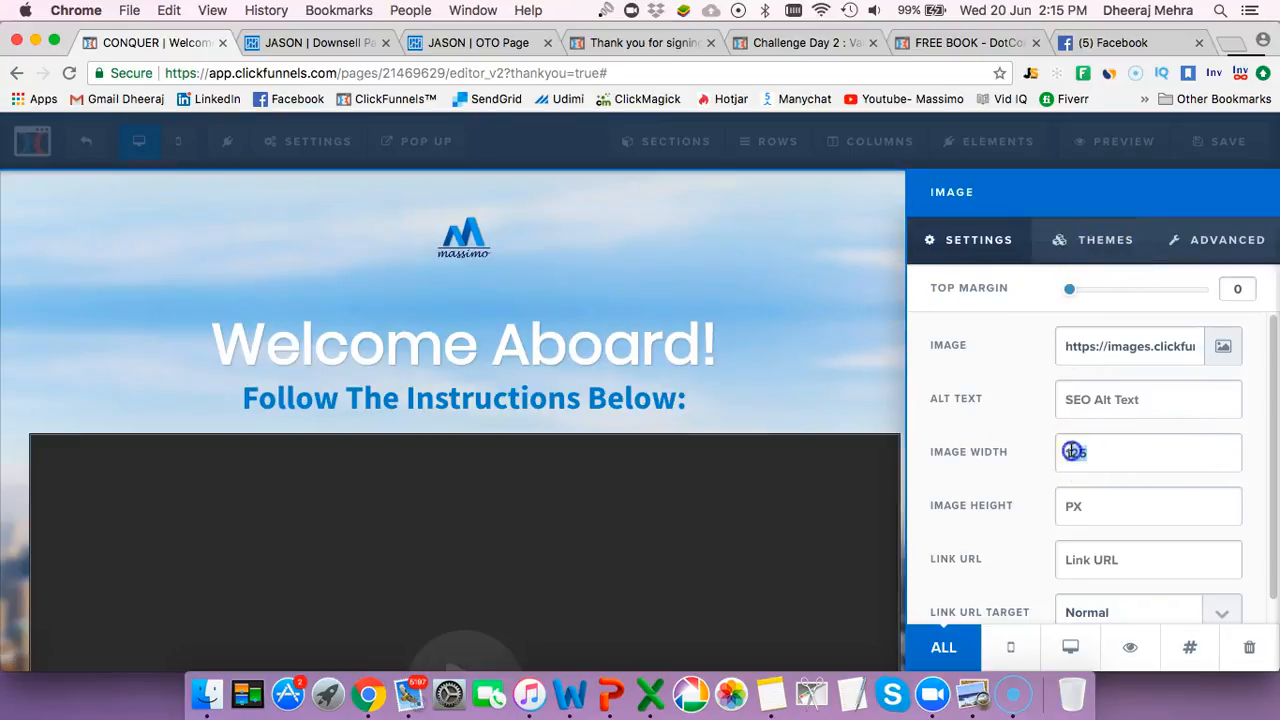
text(300)
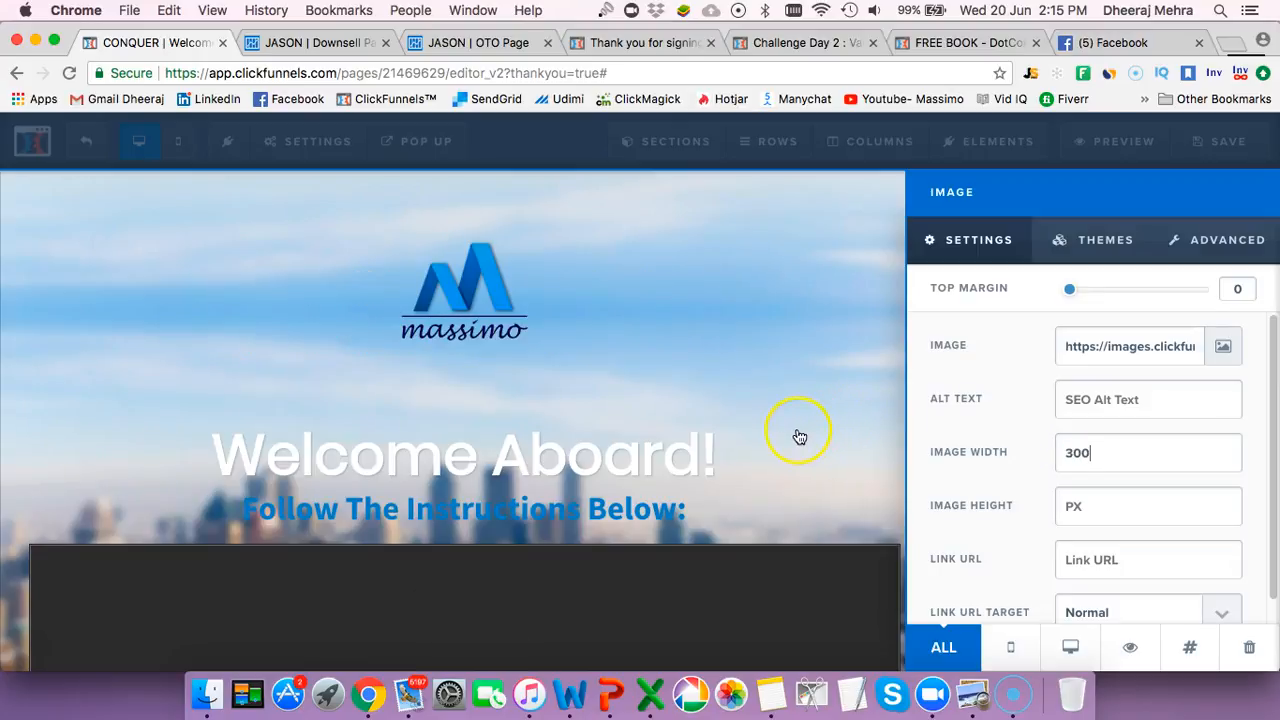
click(1077, 452)
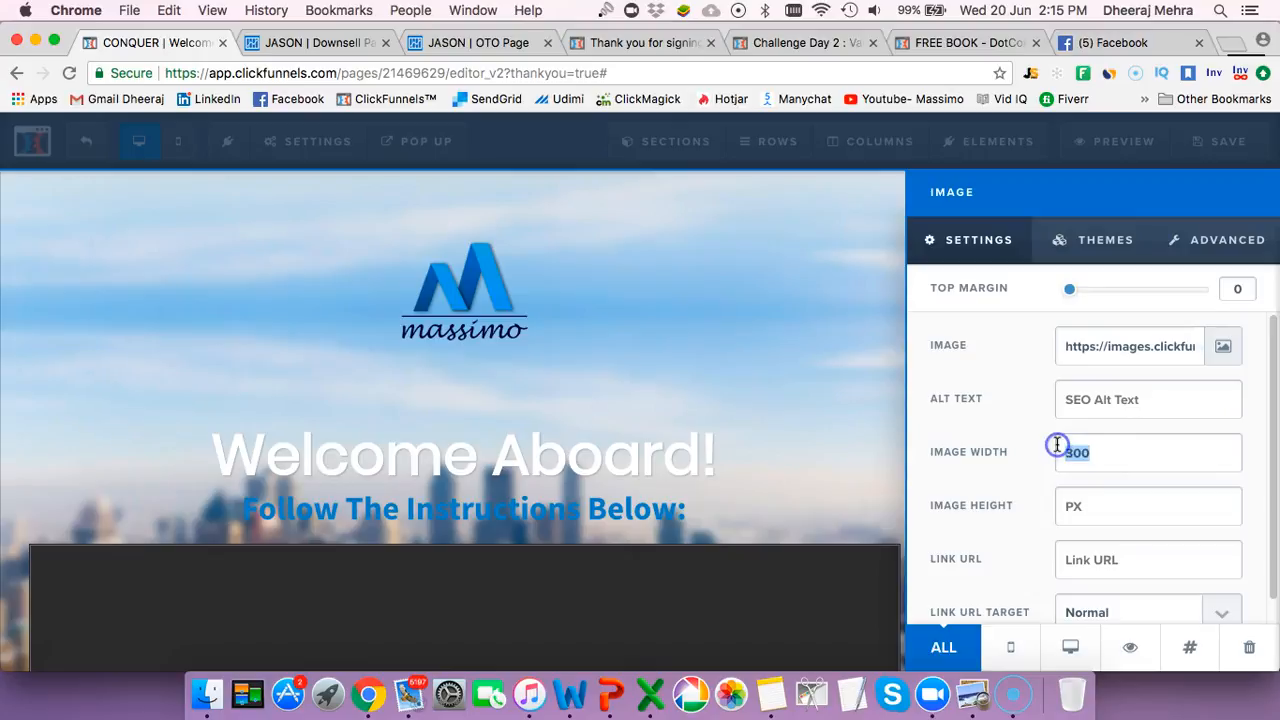
text(200)
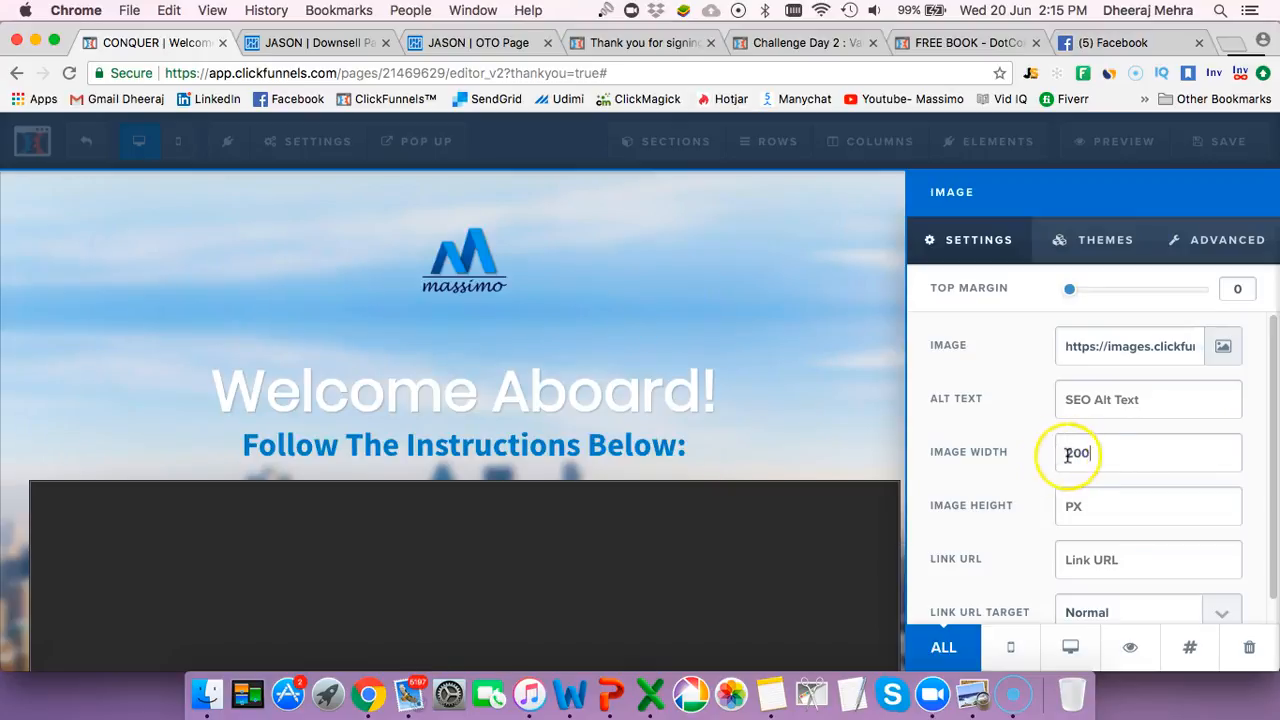
click(808, 399)
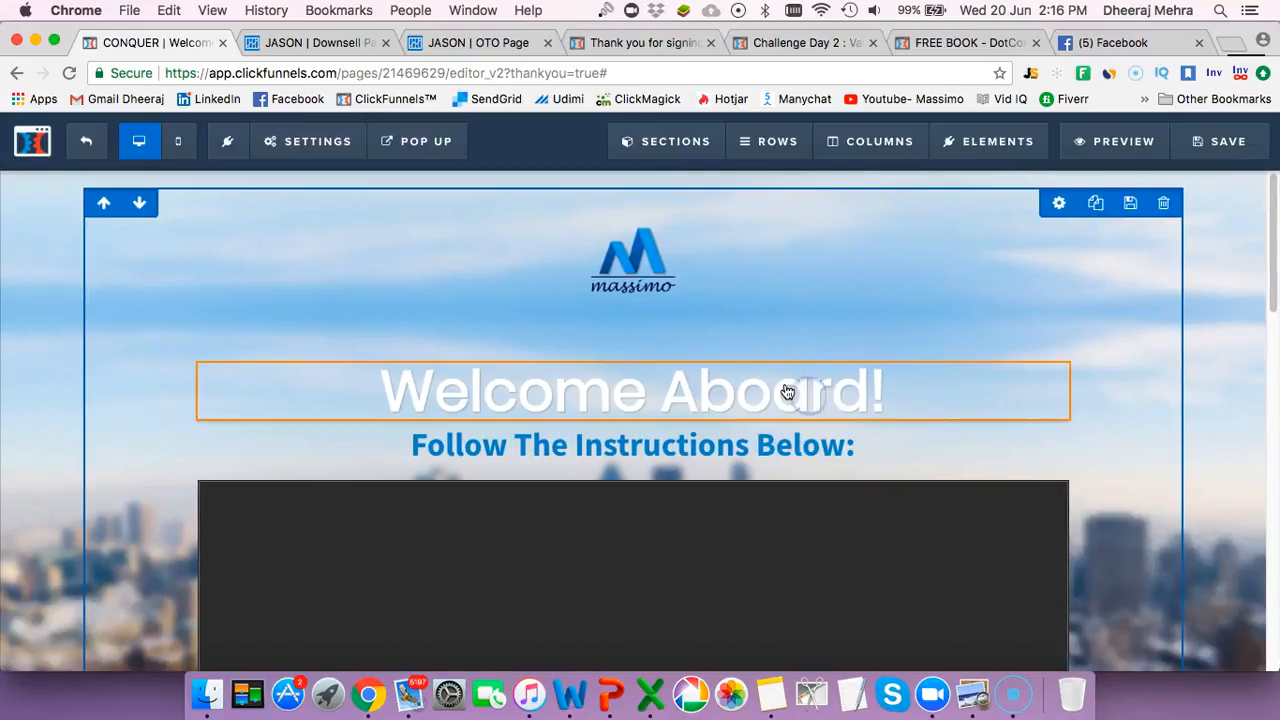
Change the video type of the thank you page's video element to YouTube
scroll(760, 400, down, 5)
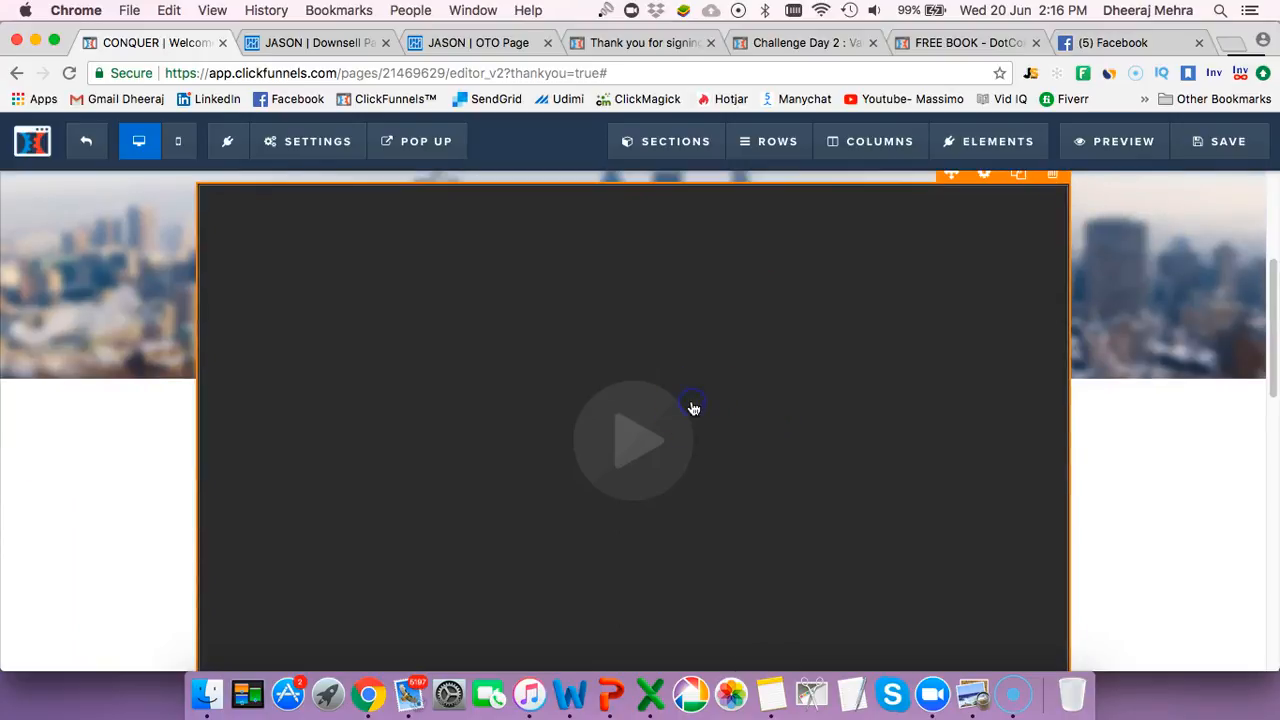
click(693, 408)
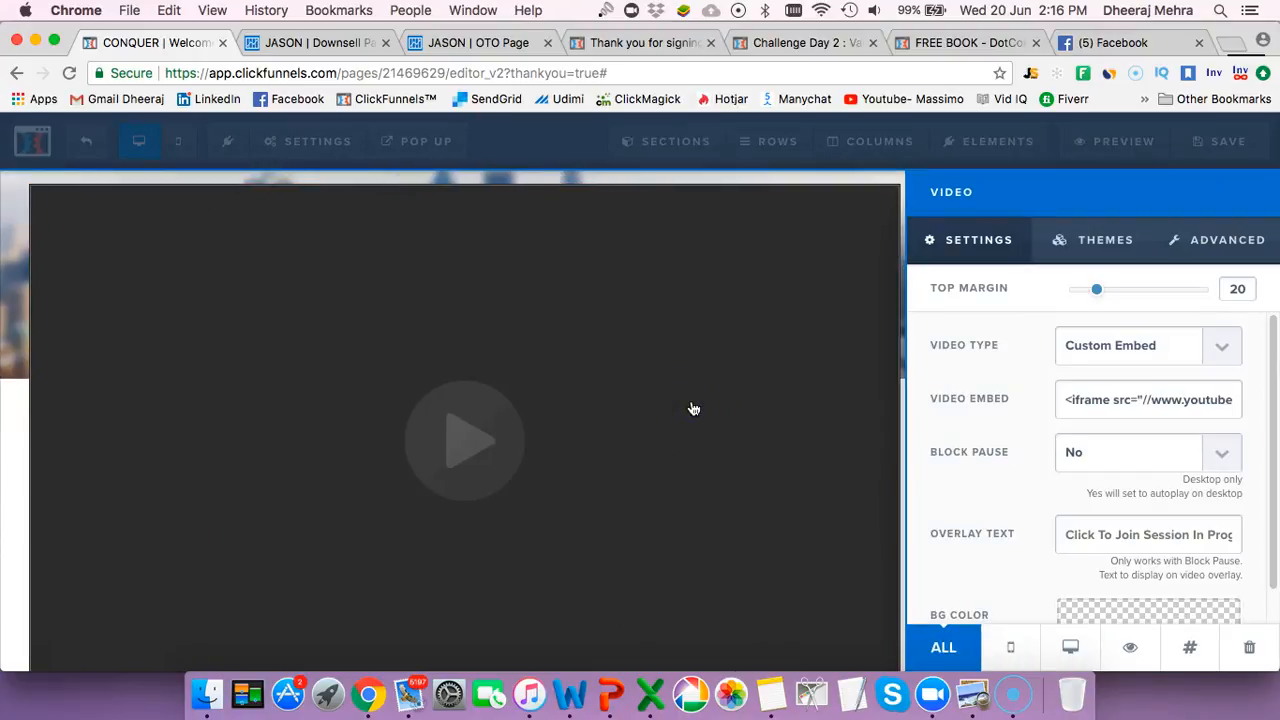
click(1223, 350)
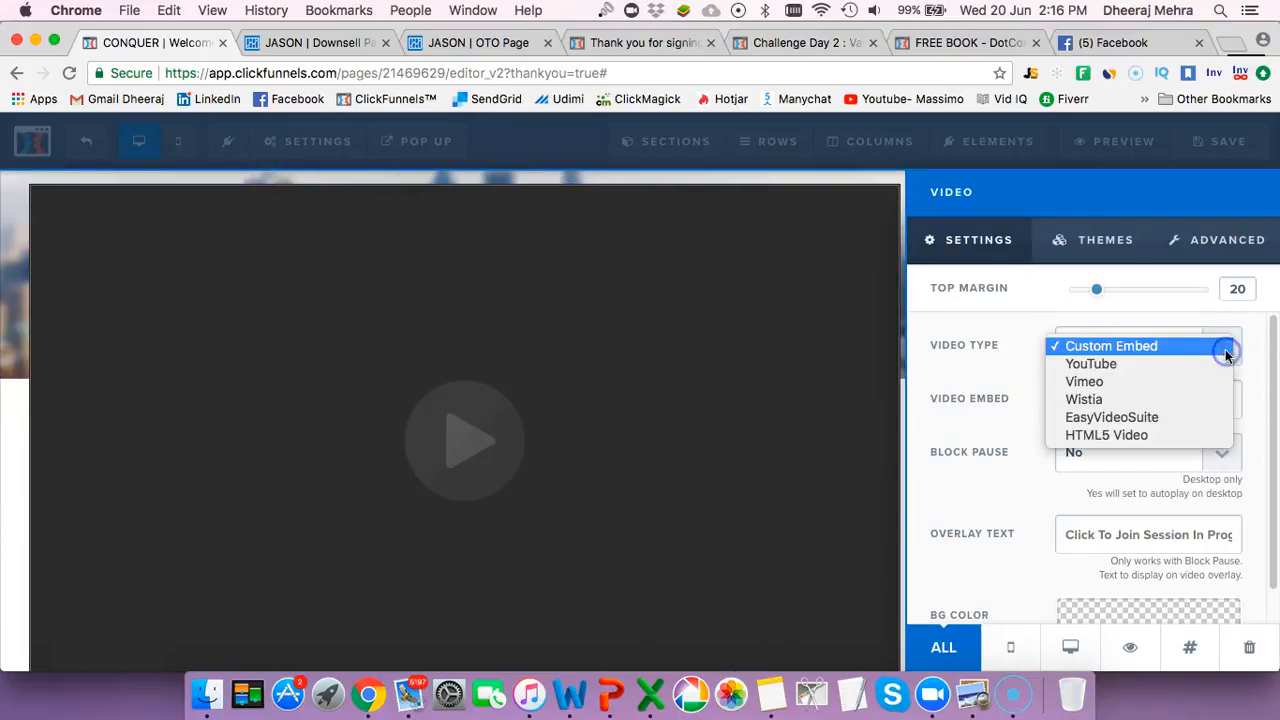
click(1155, 365)
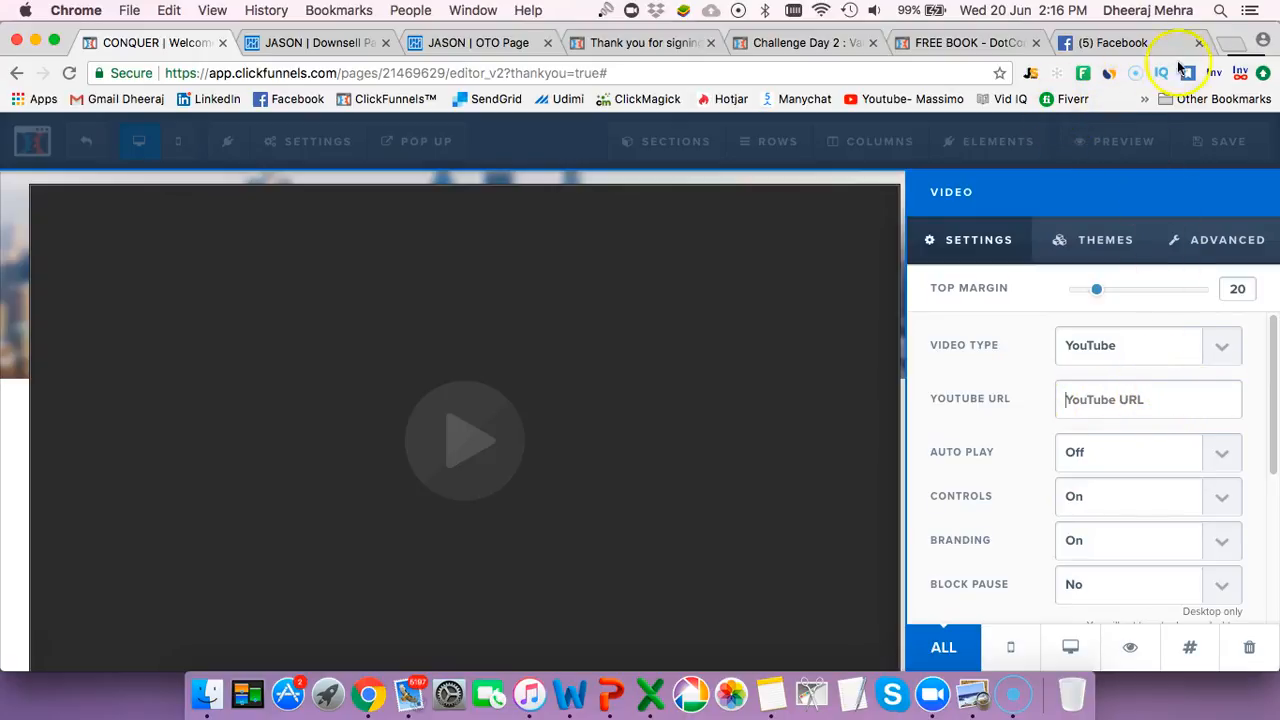
Open the Massimo Products YouTube channel in a new browser tab and open its "Day 5 Exercise" video
click(1228, 48)
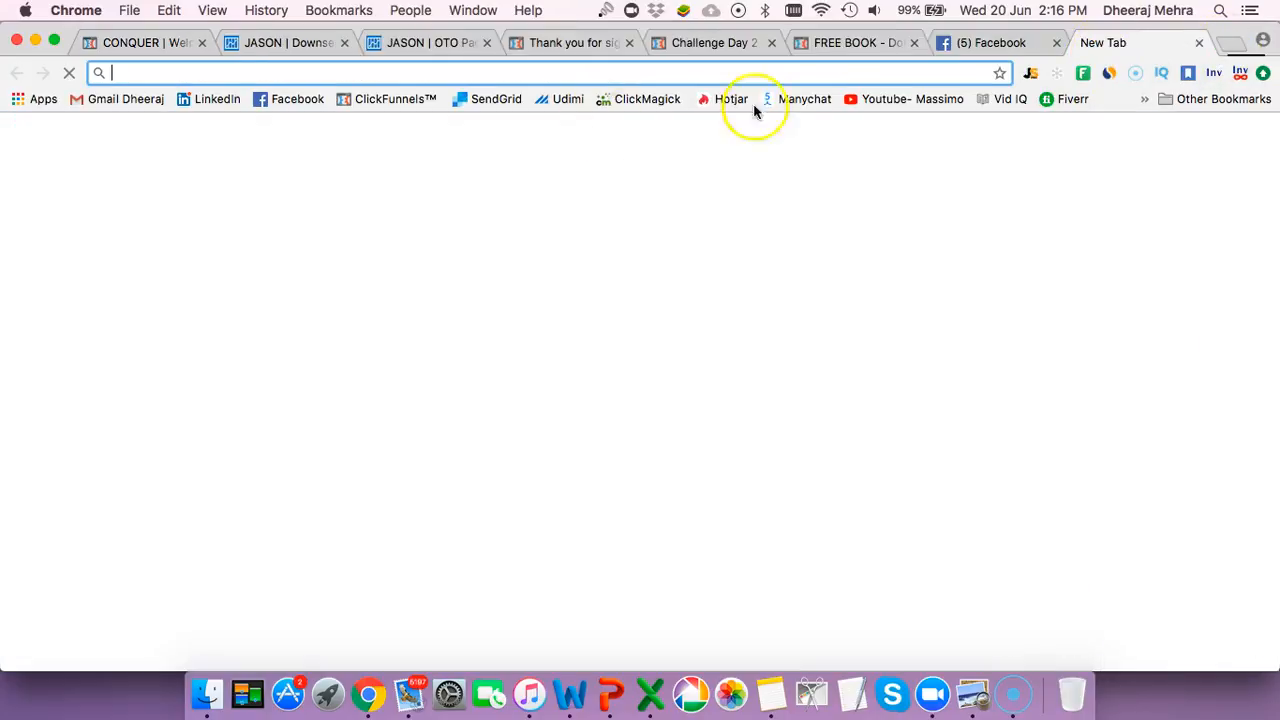
click(886, 99)
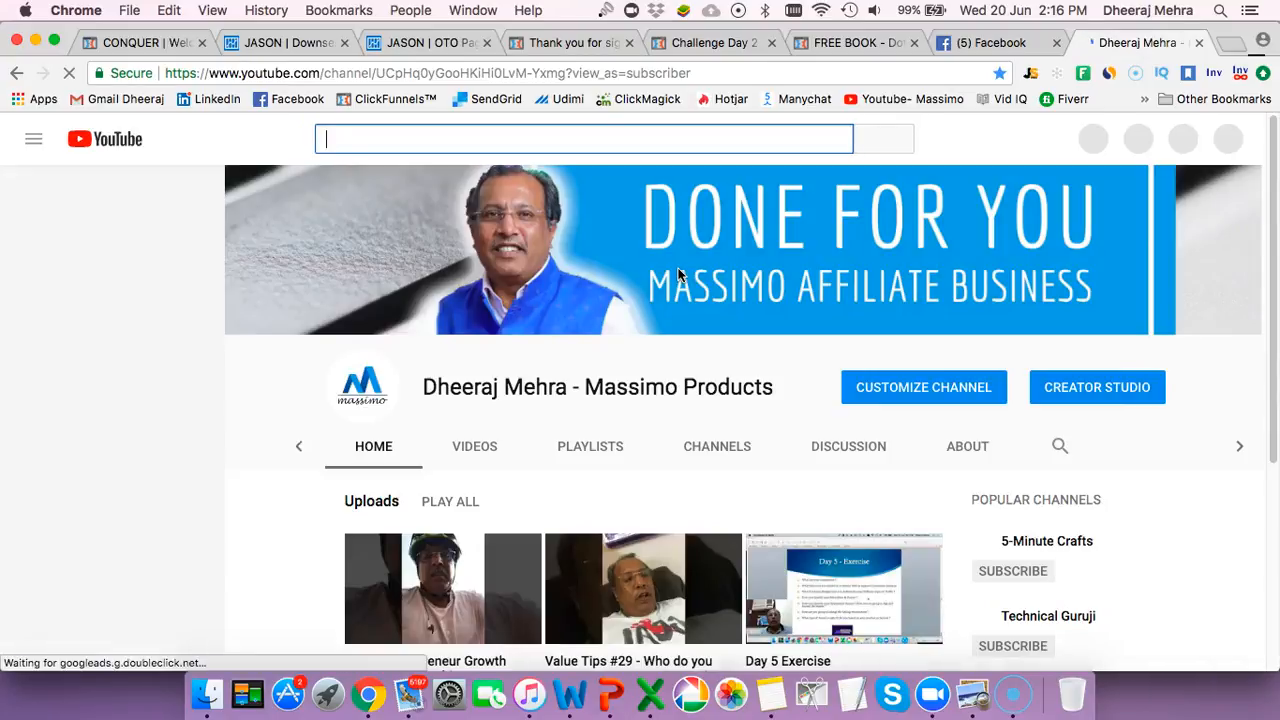
click(670, 290)
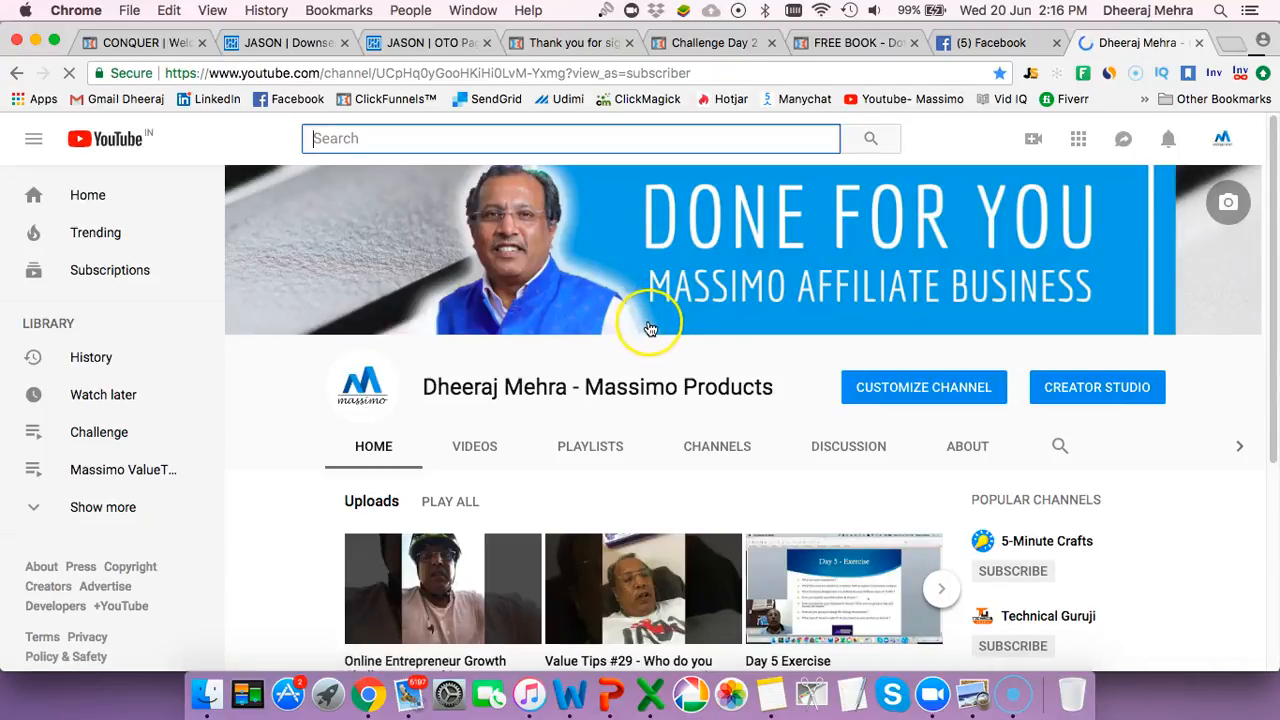
scroll(730, 380, down, 3)
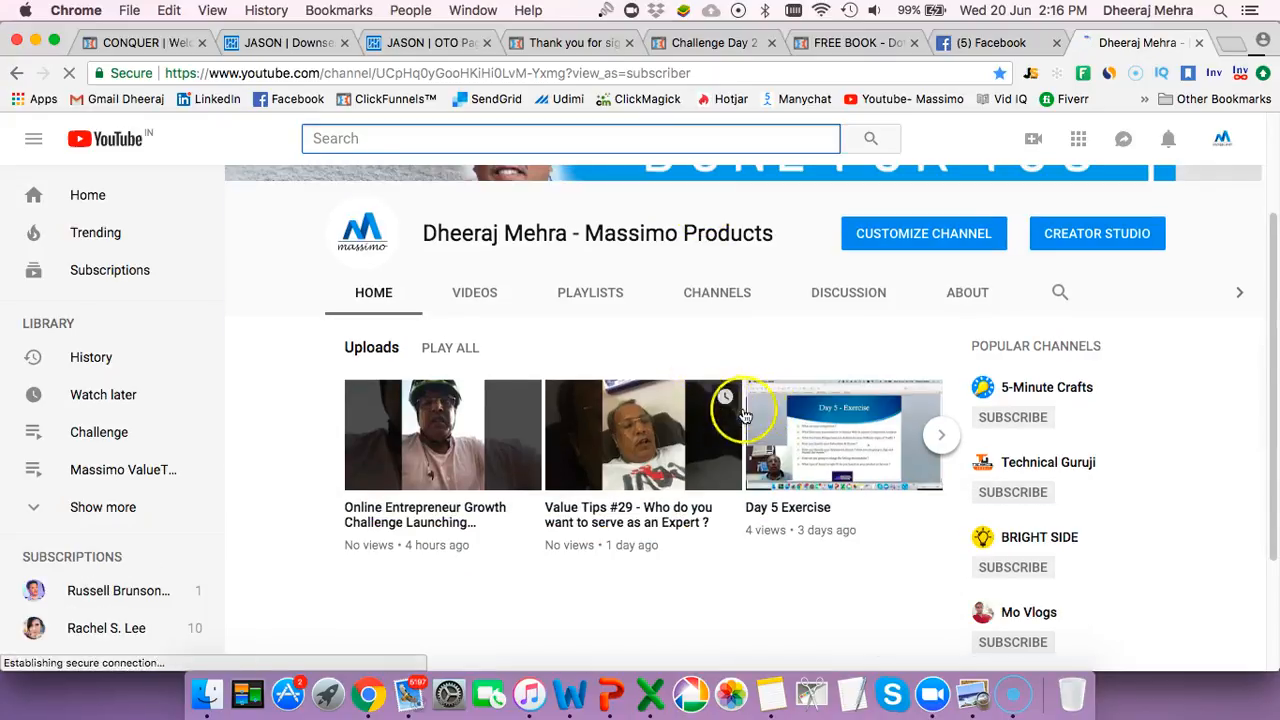
click(797, 426)
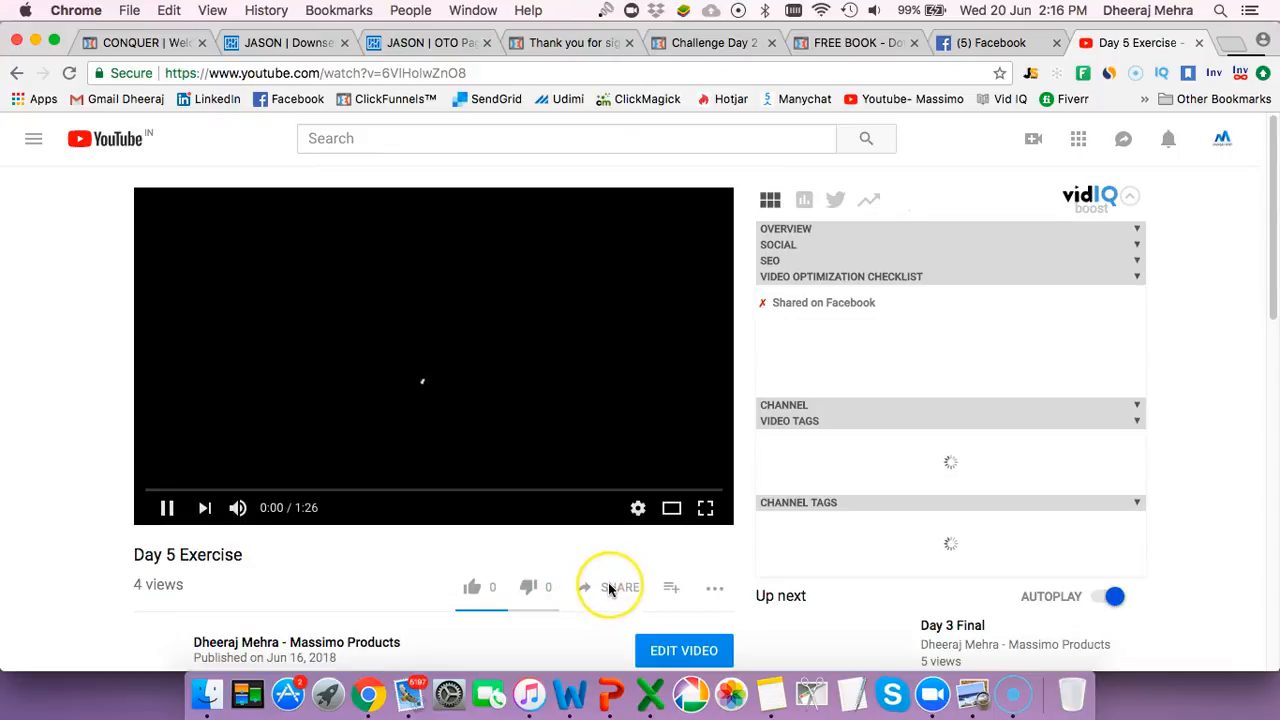
Copy the share link of the "Day 5 Exercise" video and close the share dialog
click(609, 588)
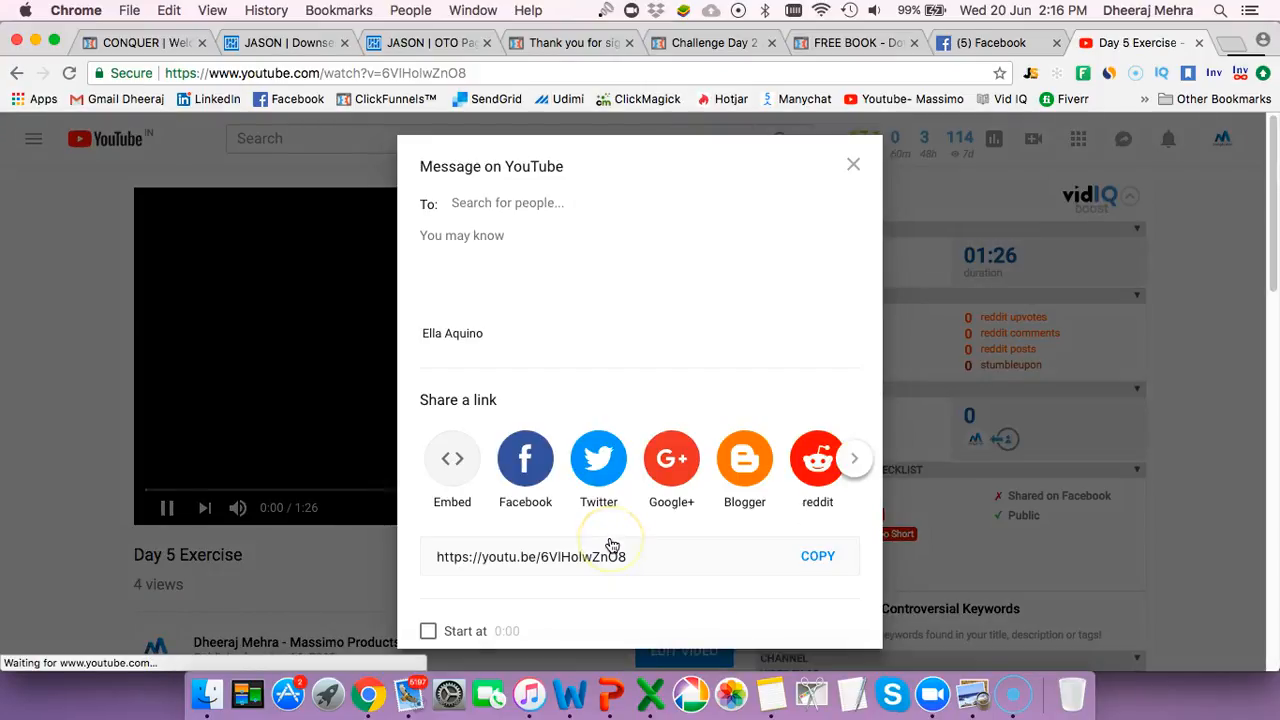
click(818, 556)
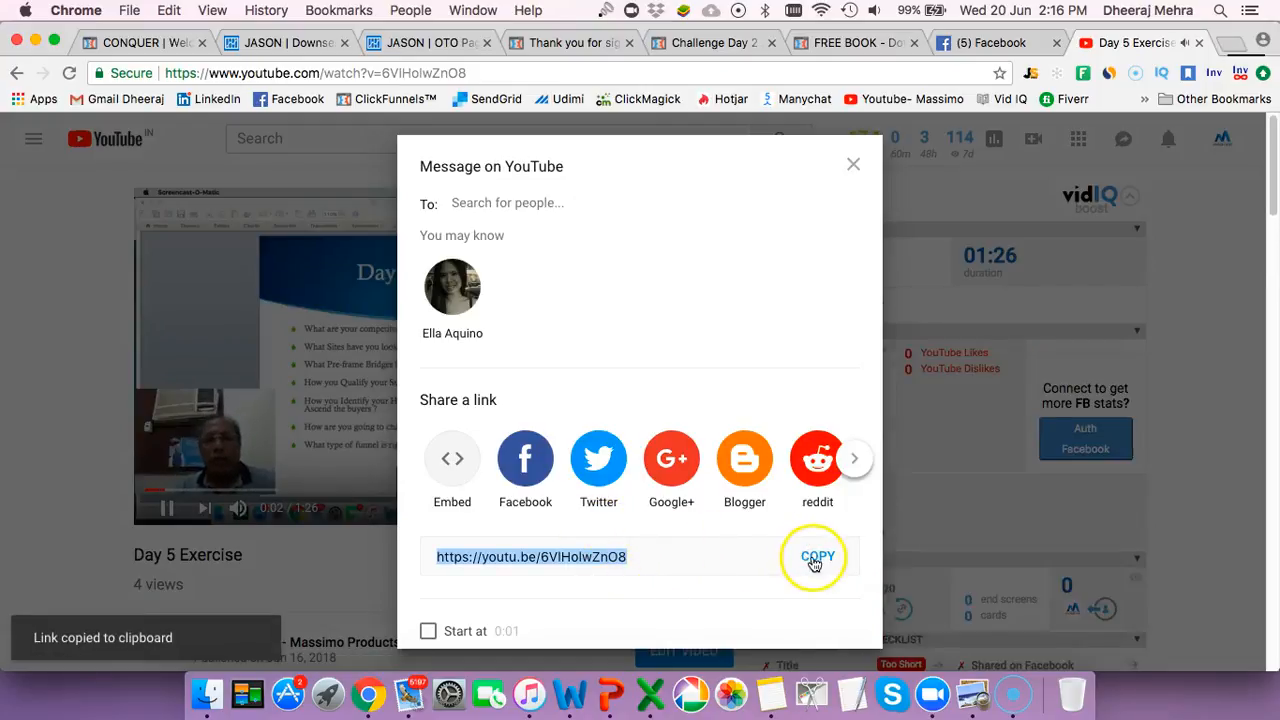
click(817, 458)
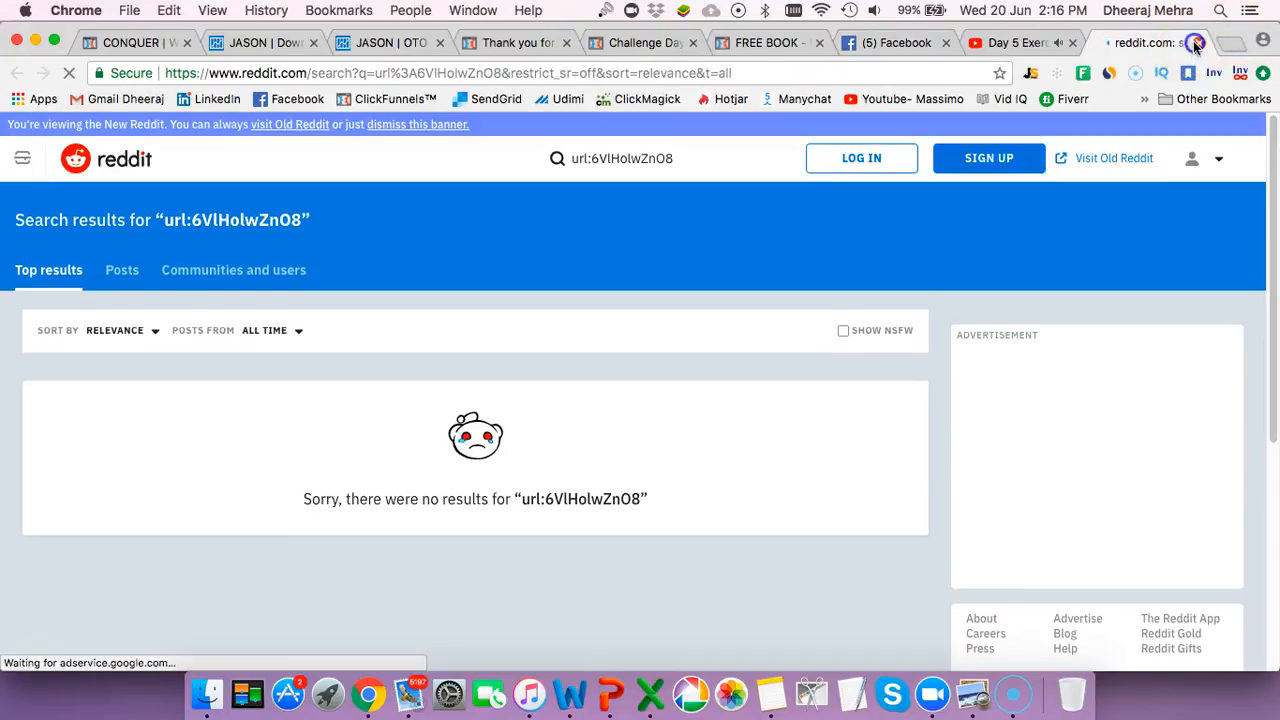
click(1195, 43)
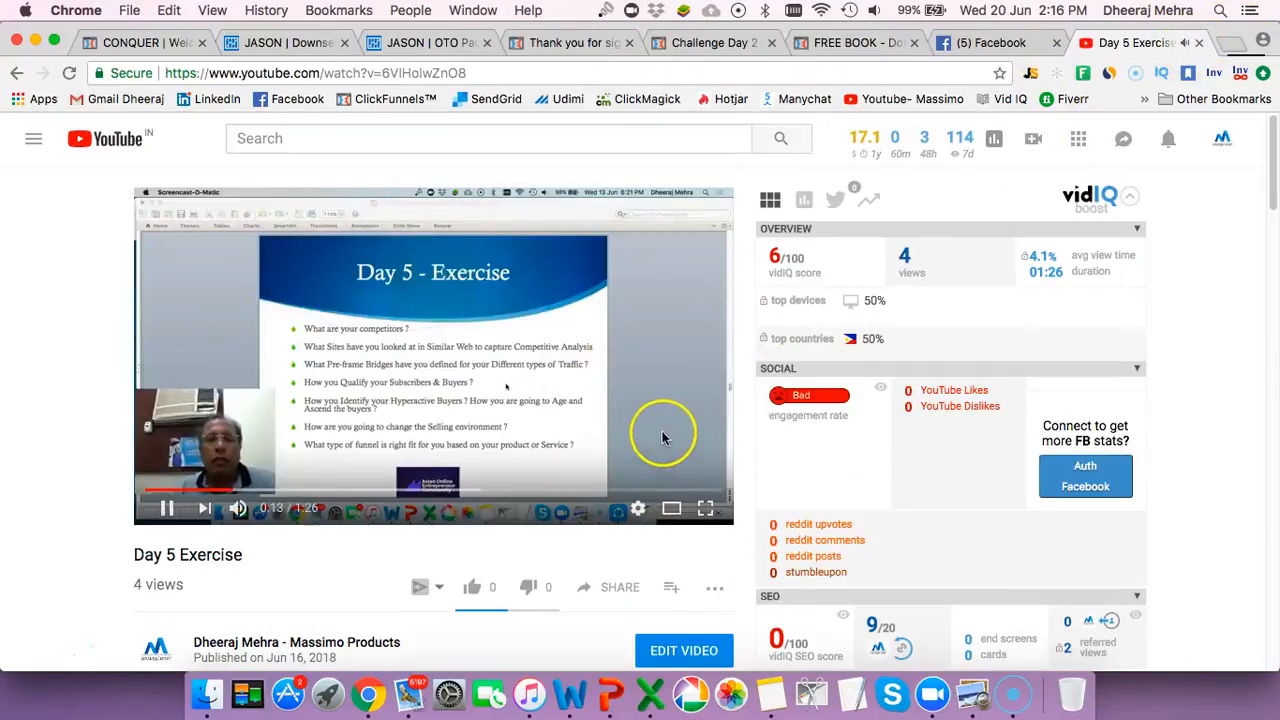
click(598, 586)
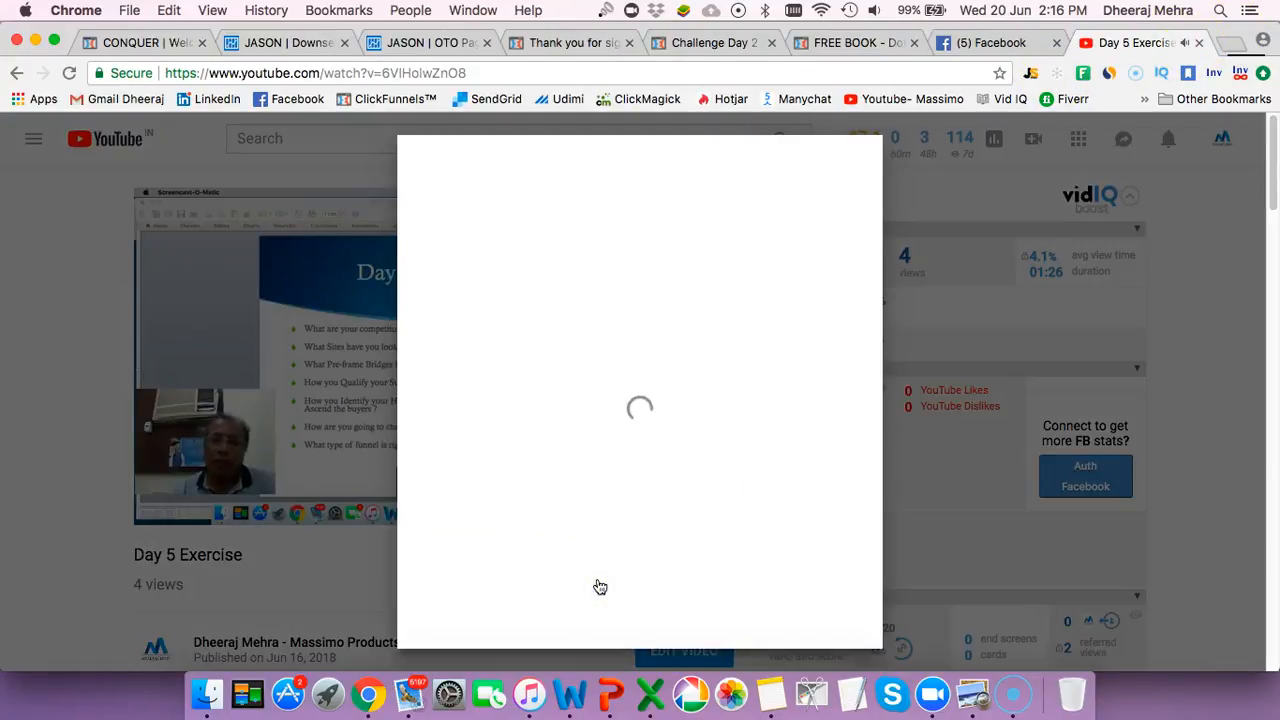
click(822, 557)
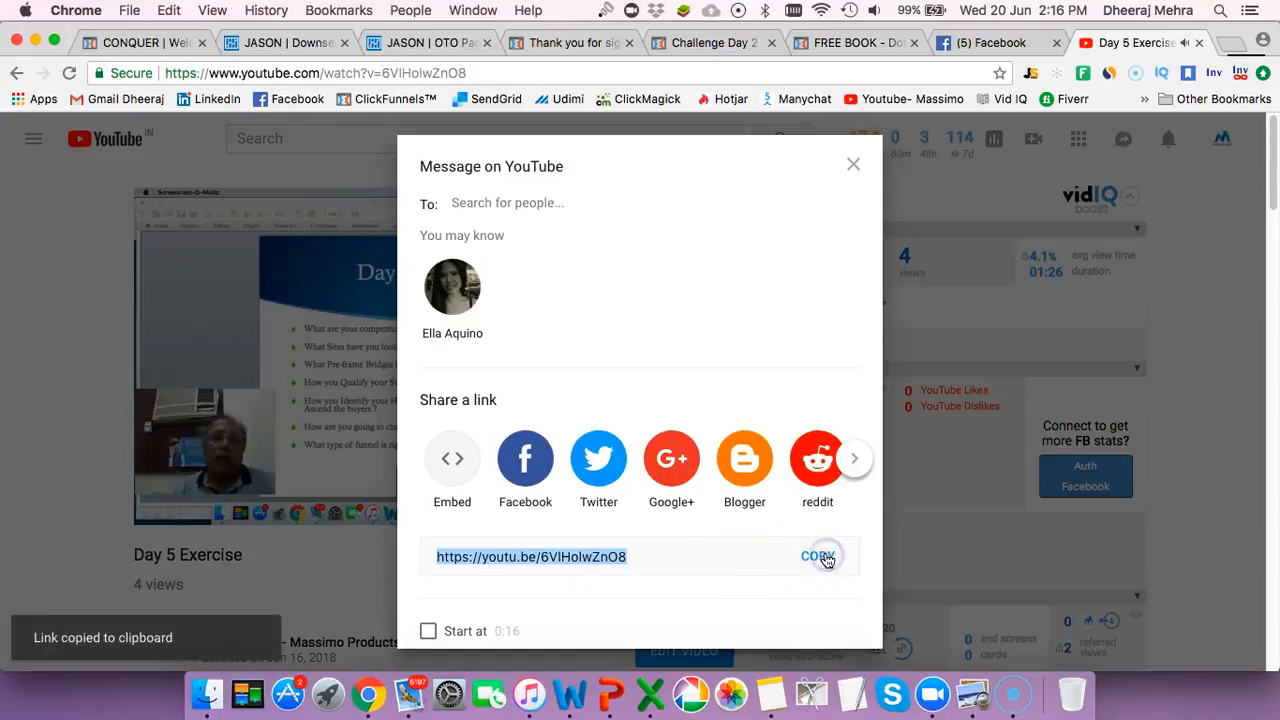
click(853, 166)
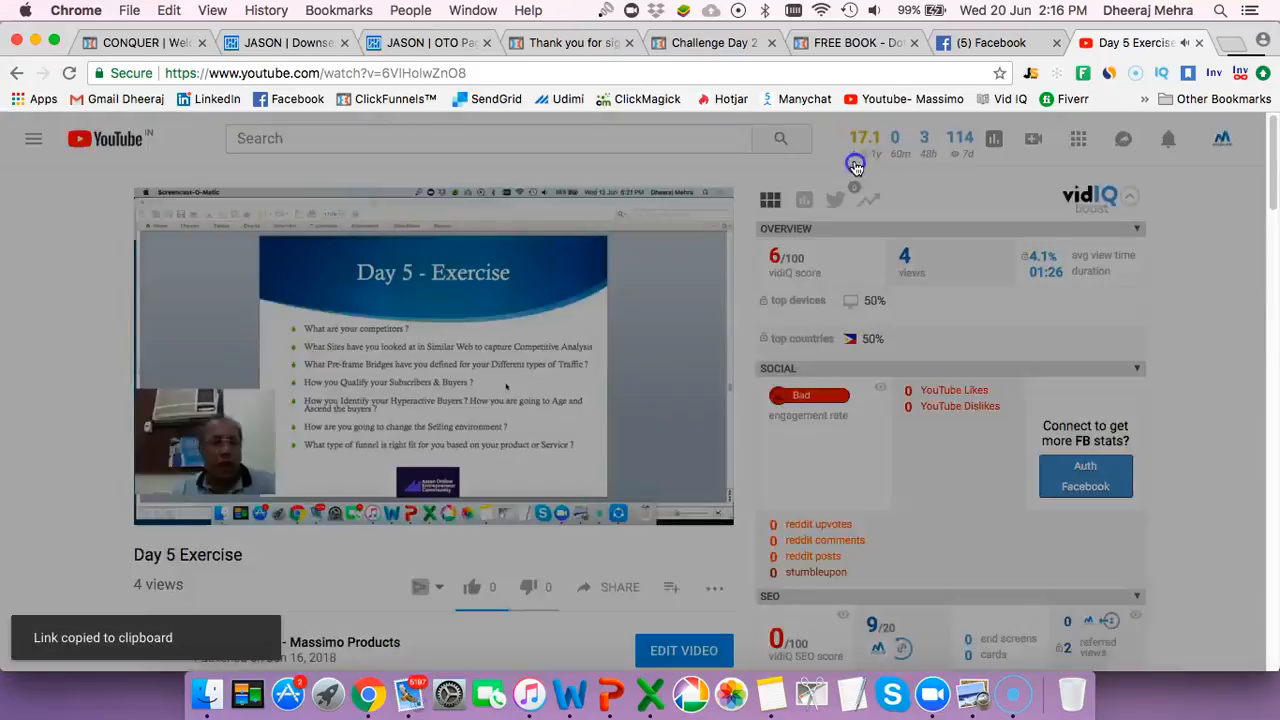
Return to the ClickFunnels thank you page editor, paste the copied link as the video element's YouTube URL, and close its settings
click(174, 42)
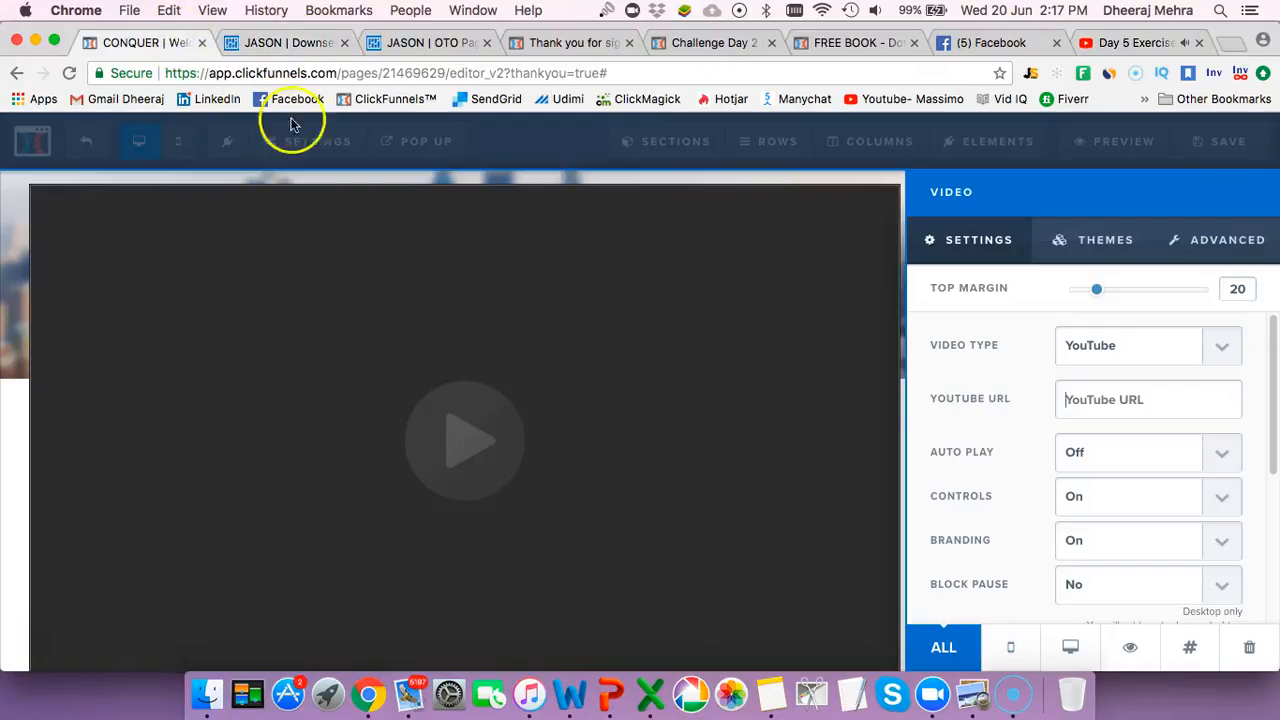
right_click(1082, 399)
click(1097, 490)
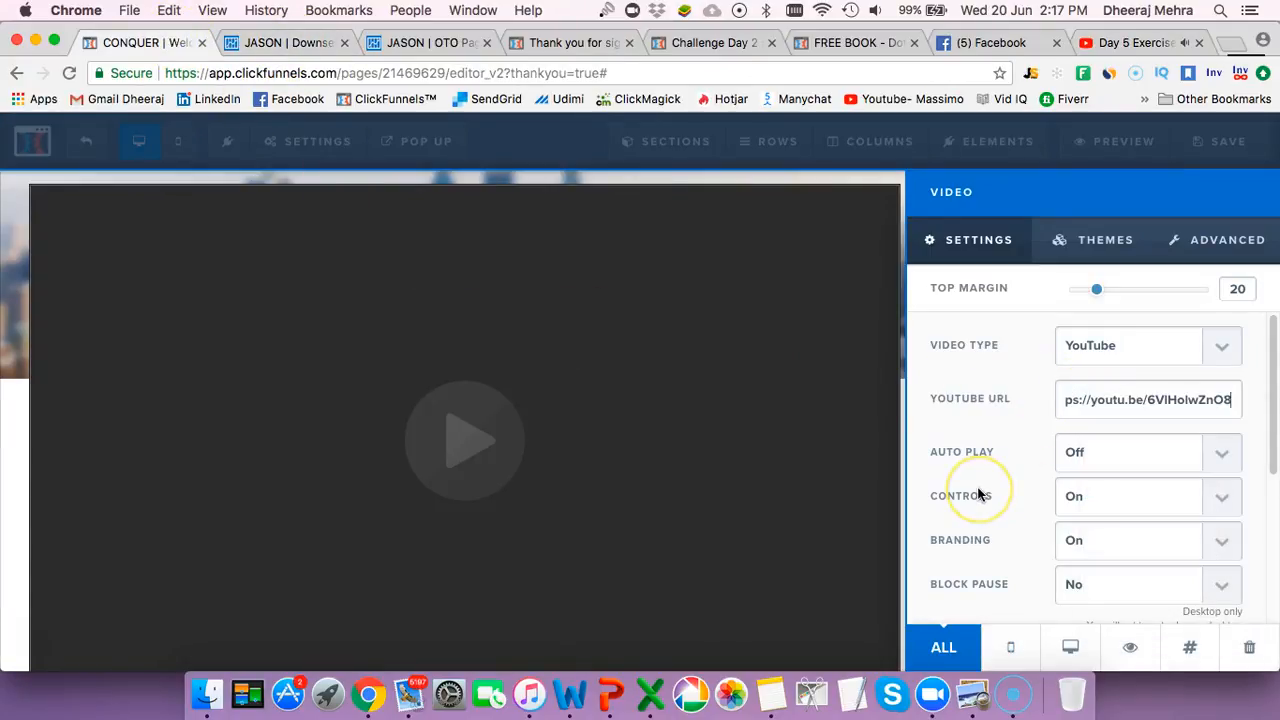
click(863, 177)
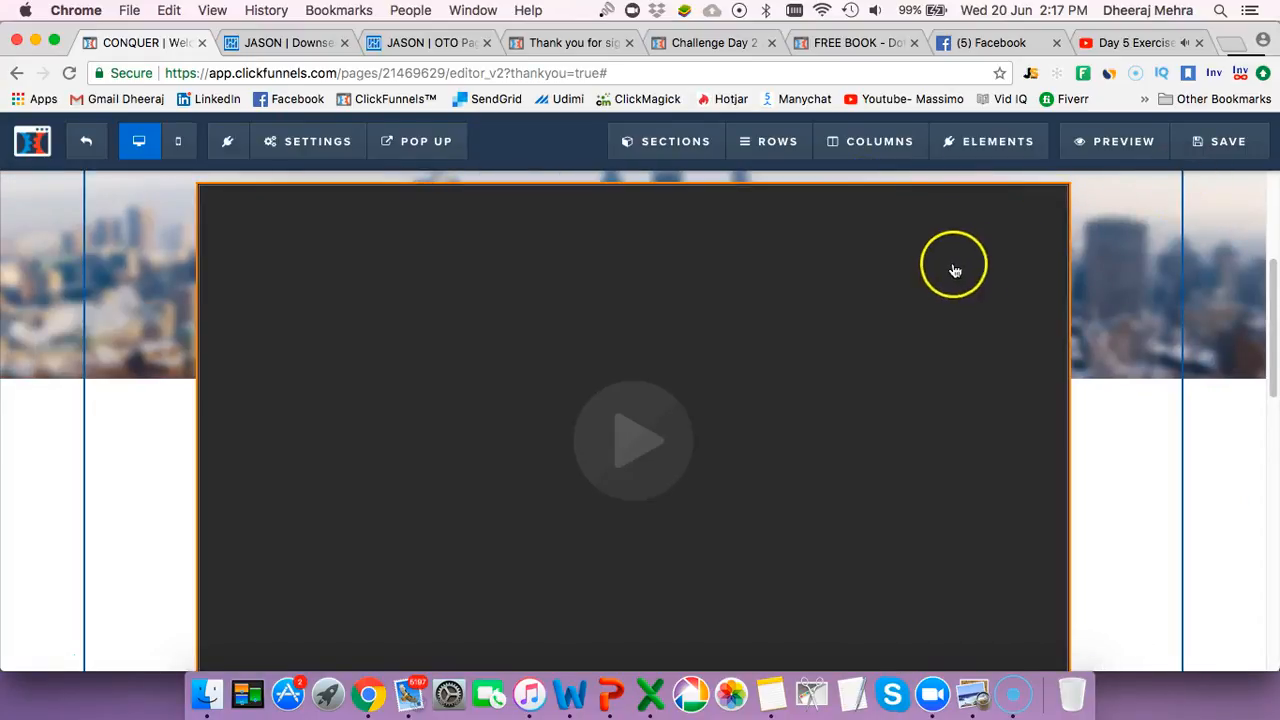
Set the width of the video element below "Follow The Instructions Below:" to 3/4 Width and close its settings
scroll(917, 271, up, 4)
scroll(860, 370, down, 1)
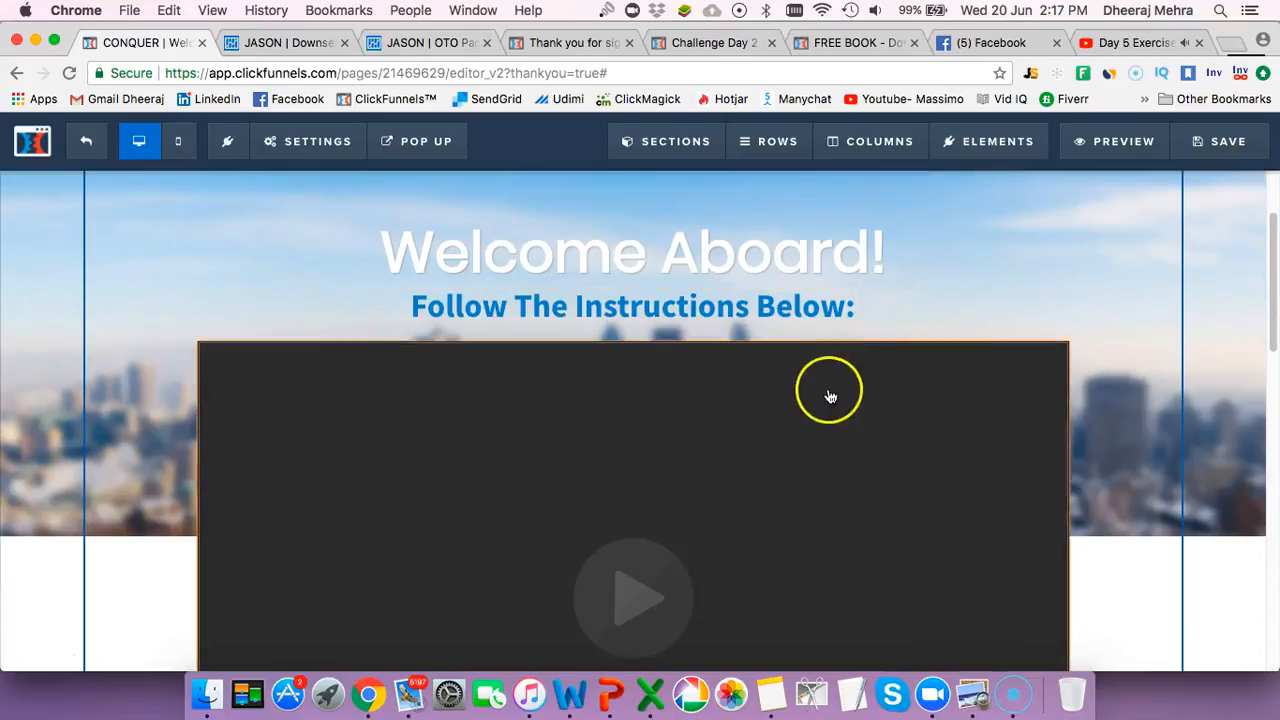
click(823, 403)
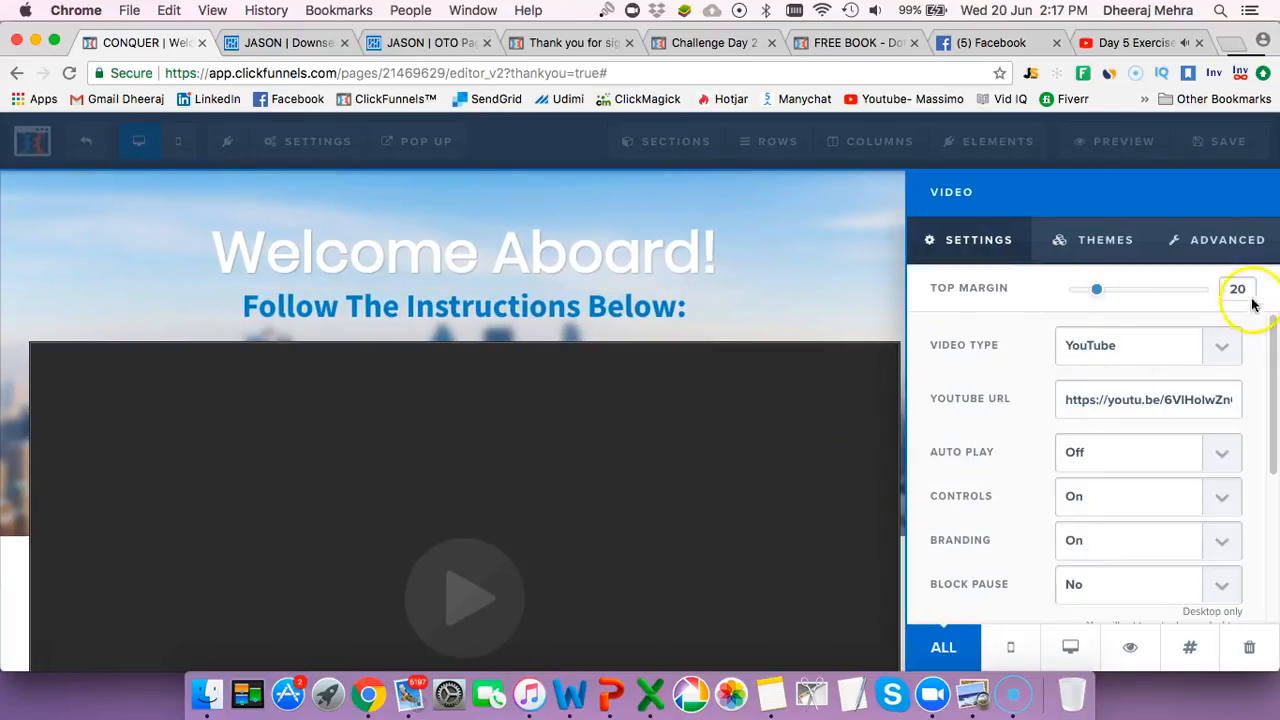
click(1225, 240)
click(1163, 345)
click(1150, 364)
click(786, 322)
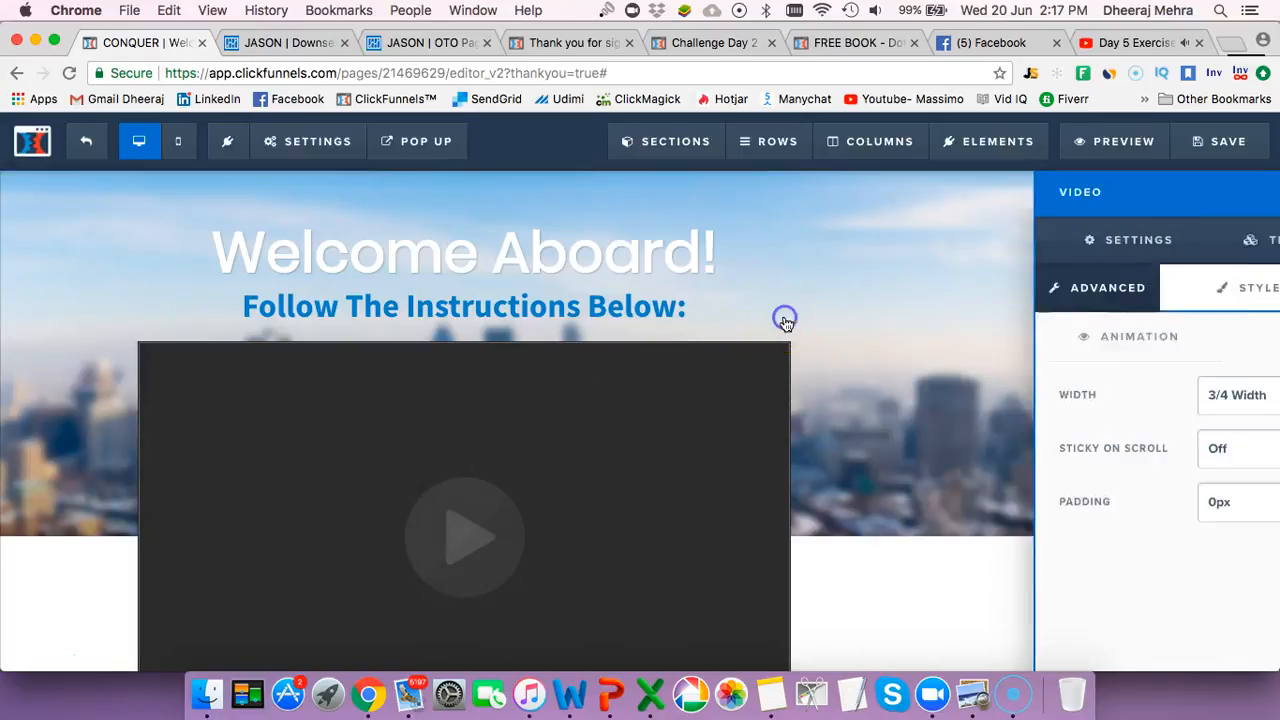
Review the thank you page from the video down to the "What's Next?" section and save the page
scroll(923, 409, down, 5)
scroll(818, 420, down, 8)
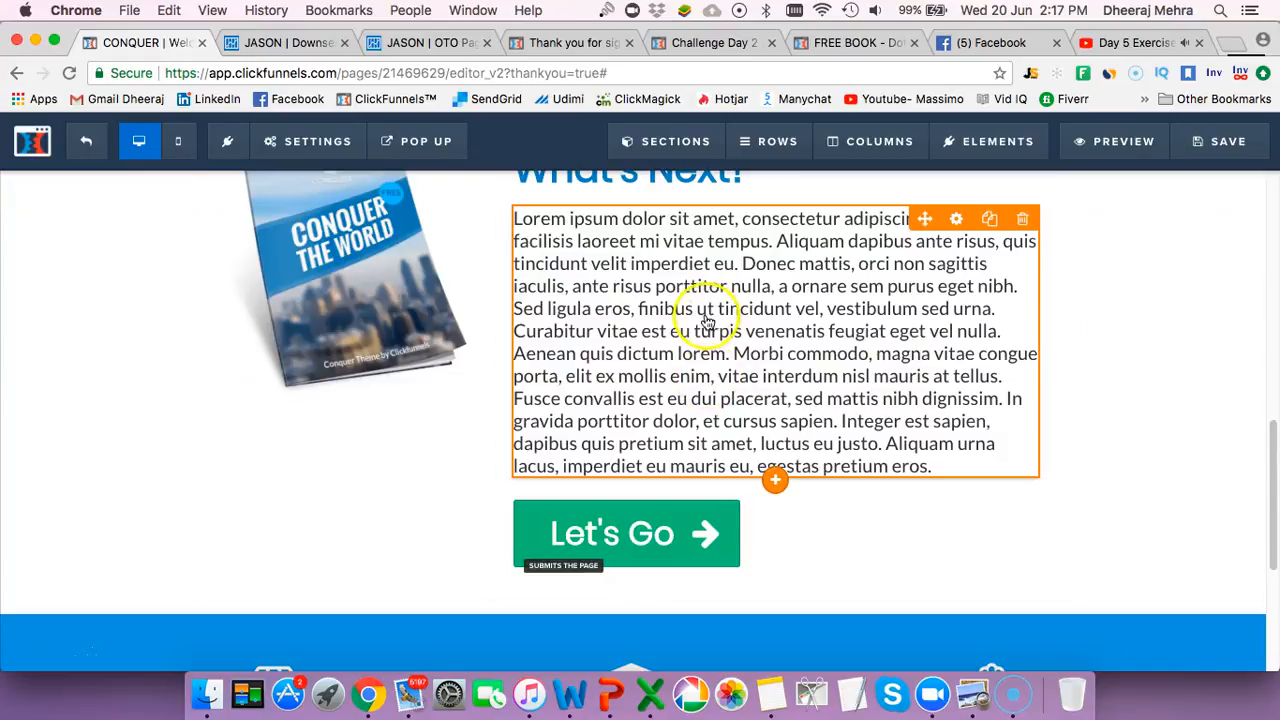
scroll(688, 345, up, 10)
scroll(688, 343, down, 8)
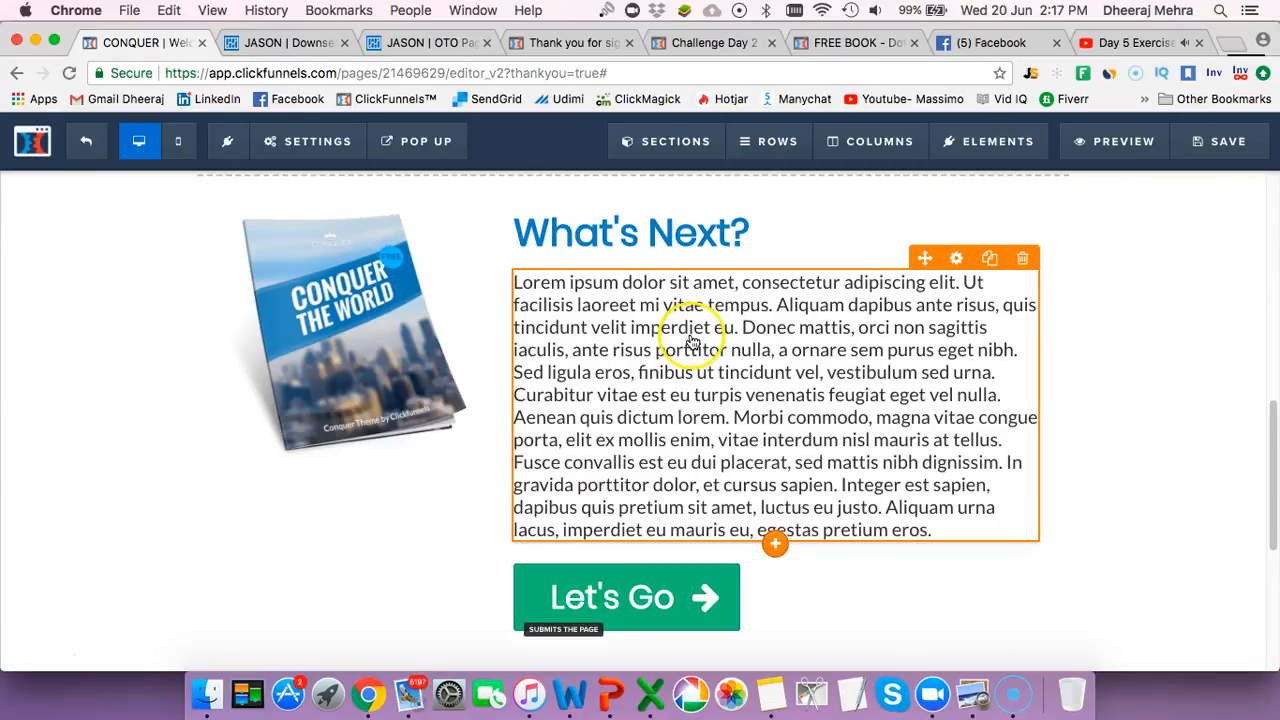
scroll(700, 335, up, 15)
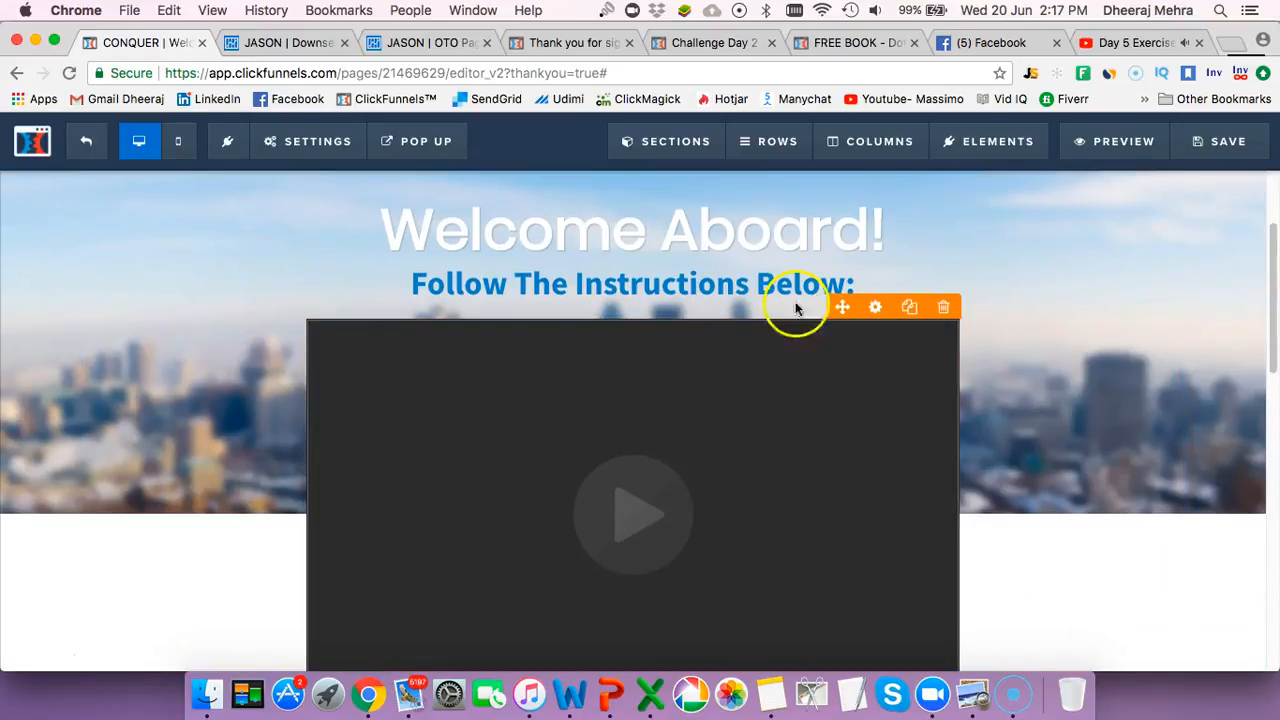
click(1208, 150)
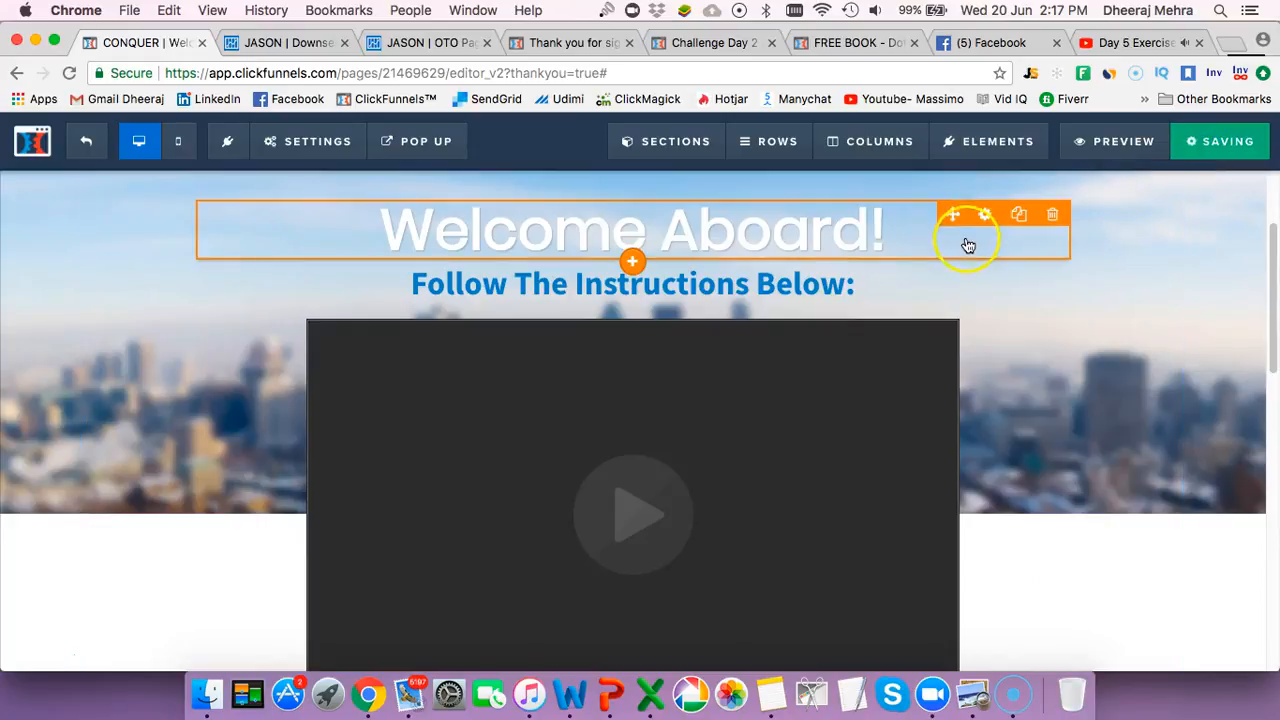
View the available actions for the "Let's Go" button and close its settings without choosing another action
scroll(954, 274, down, 3)
scroll(948, 278, down, 10)
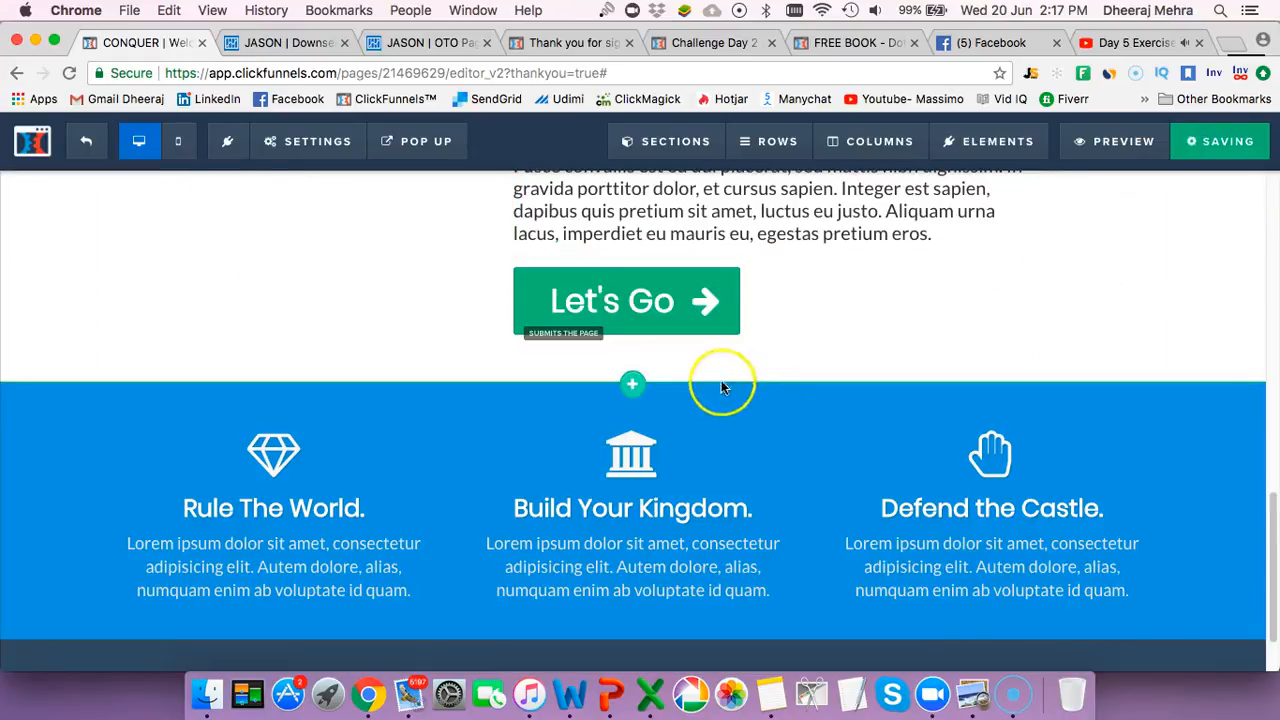
click(680, 304)
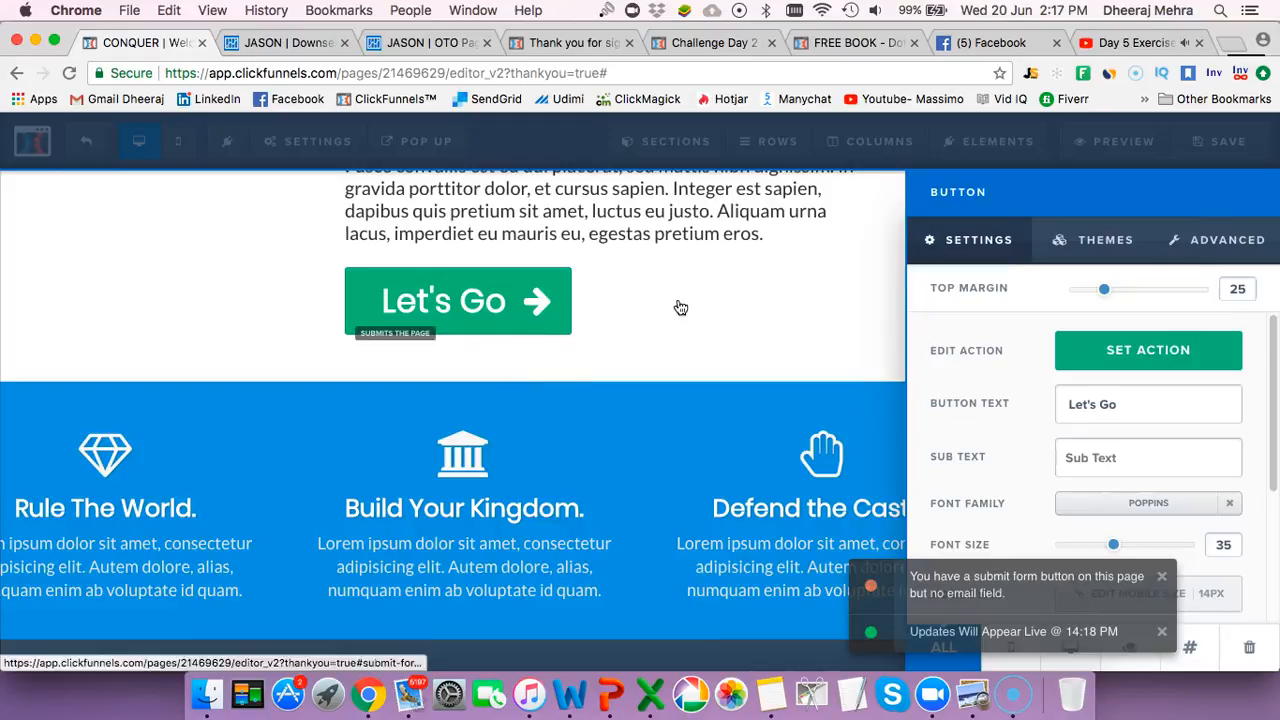
click(1183, 344)
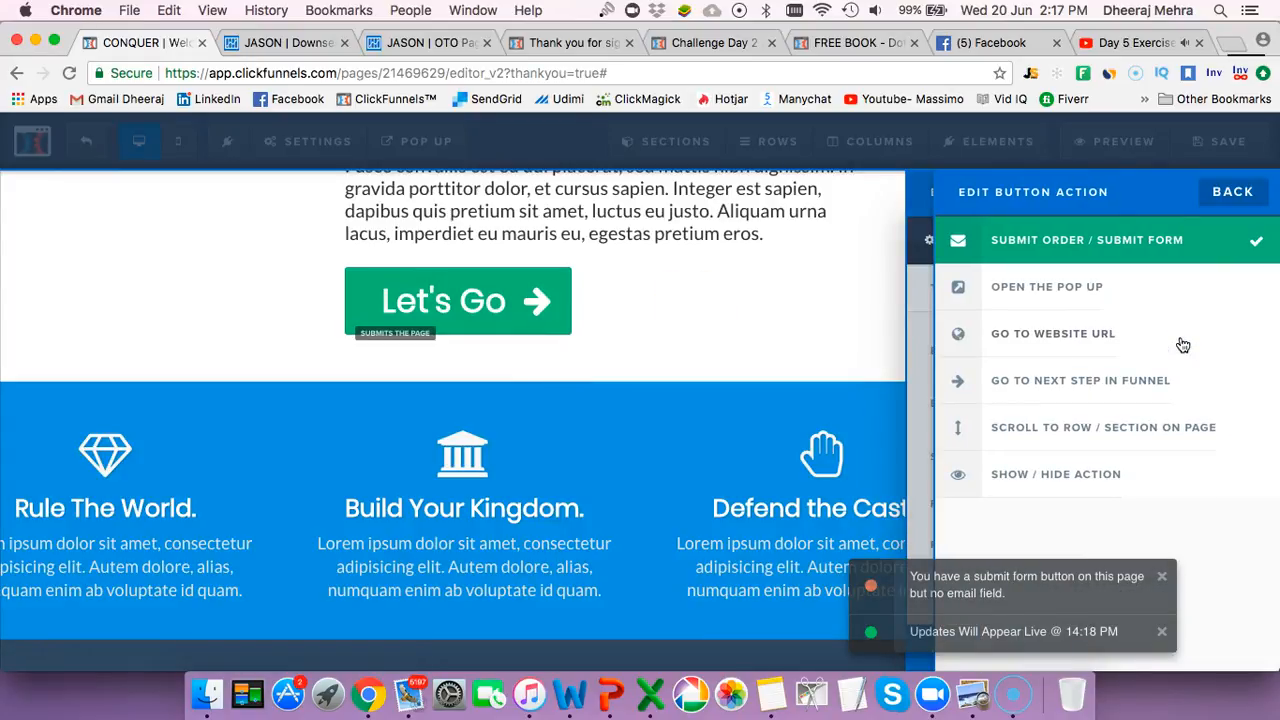
click(643, 314)
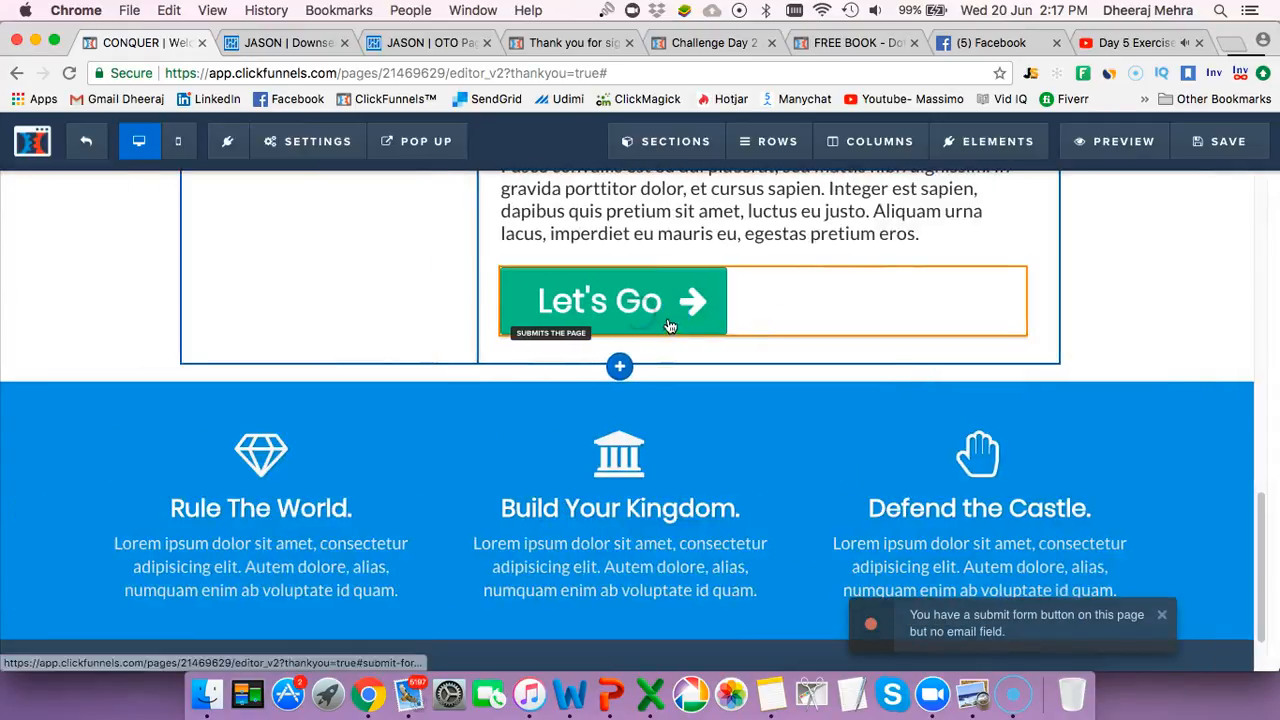
Show the thank you page's pop-up to inspect its content, and close it again
scroll(310, 277, up, 10)
mouse_move(430, 155)
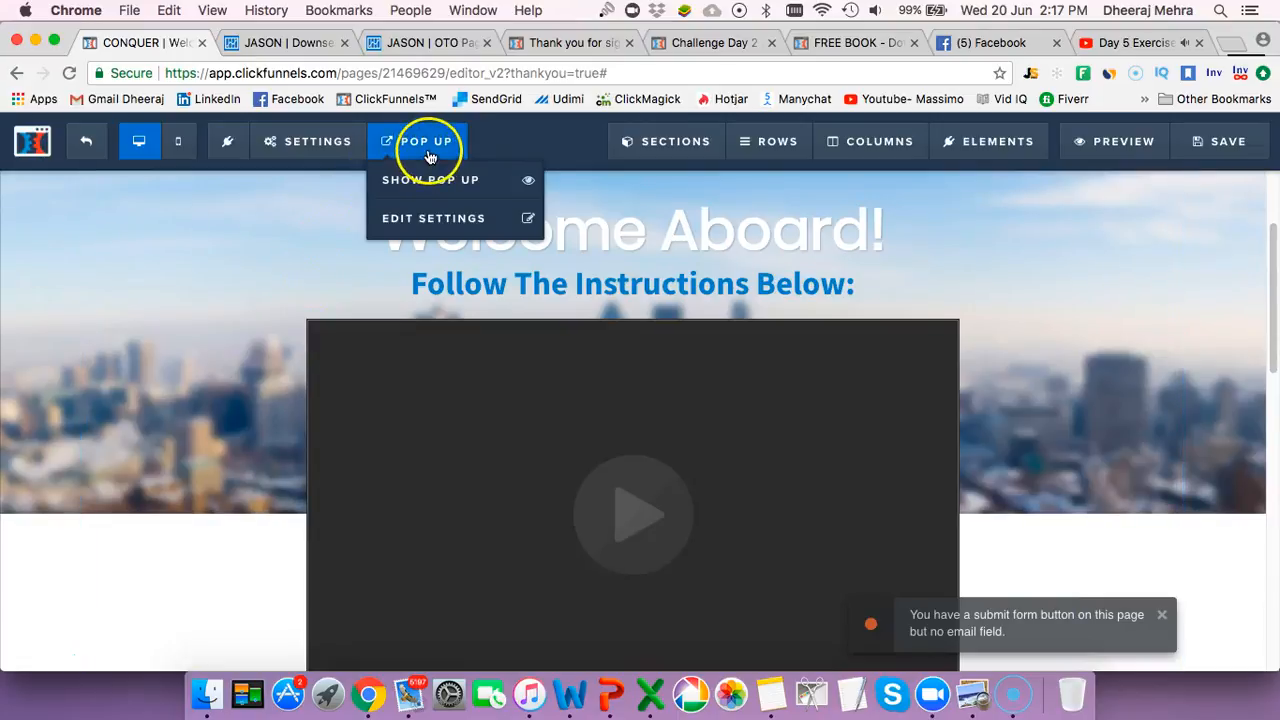
click(429, 178)
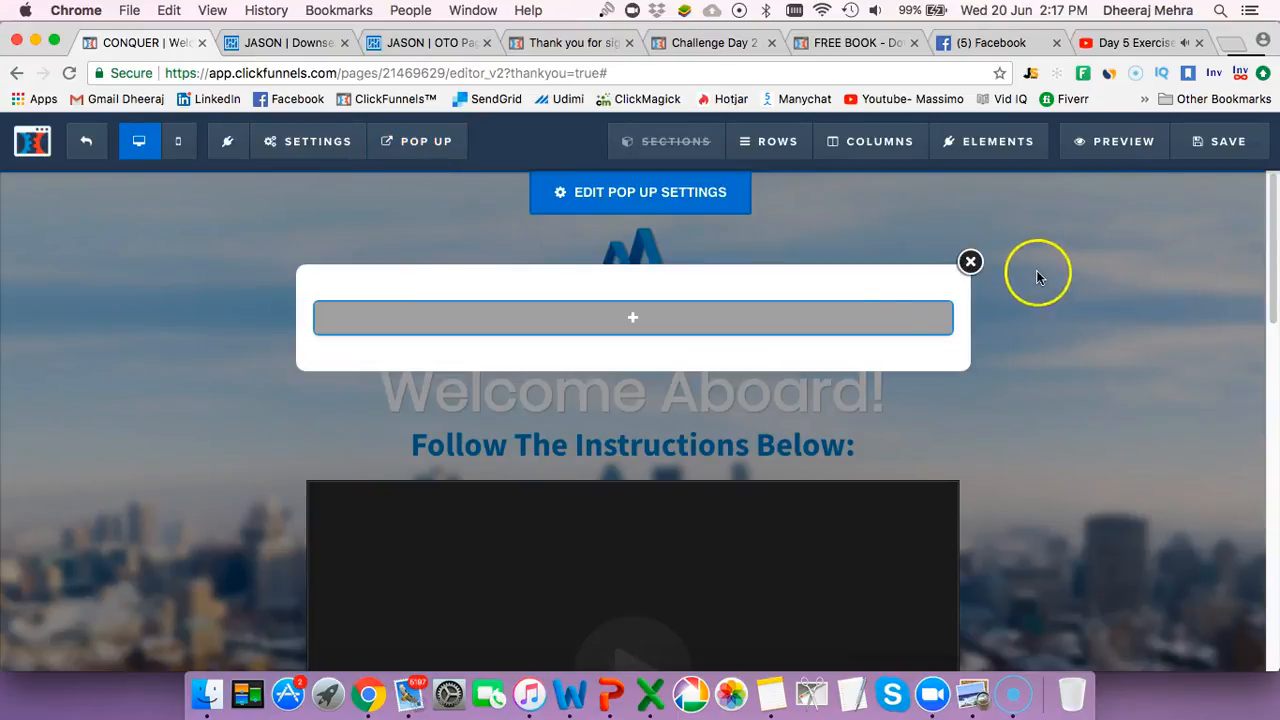
click(971, 262)
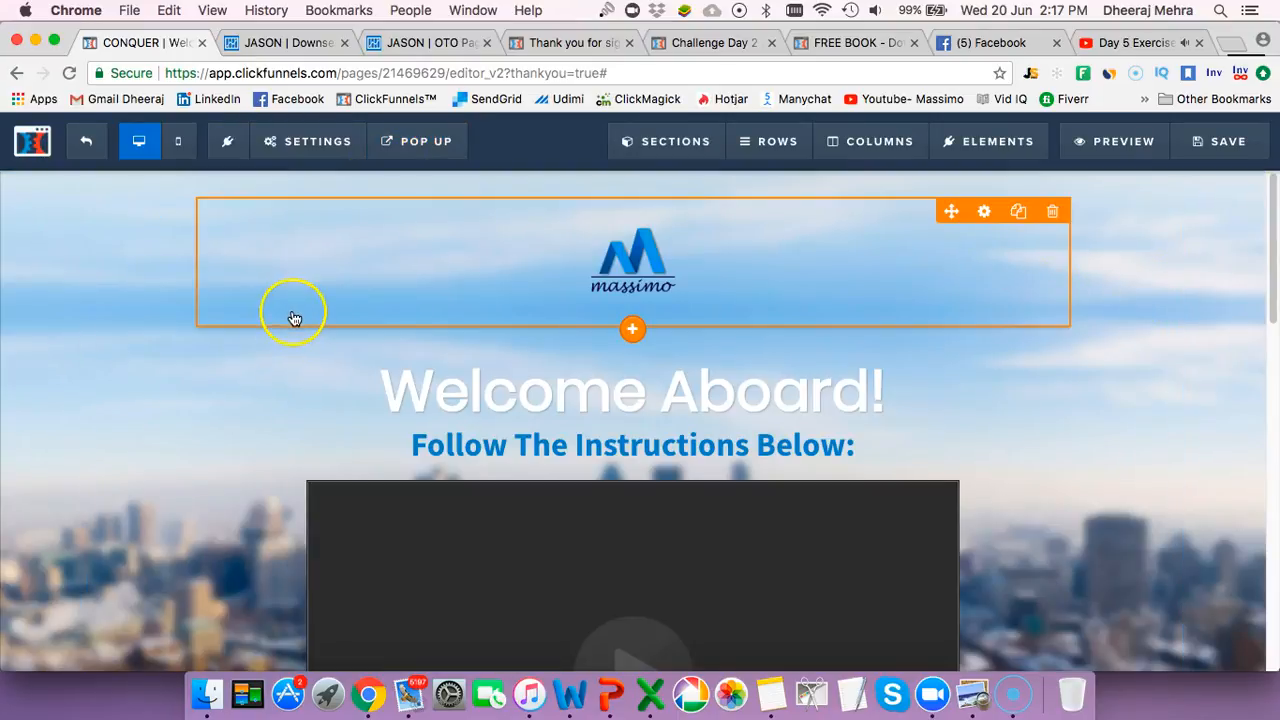
Replace the lorem ipsum paragraph under "What's Next?" with "Please read the sample text.." and leave text editing
scroll(295, 318, down, 10)
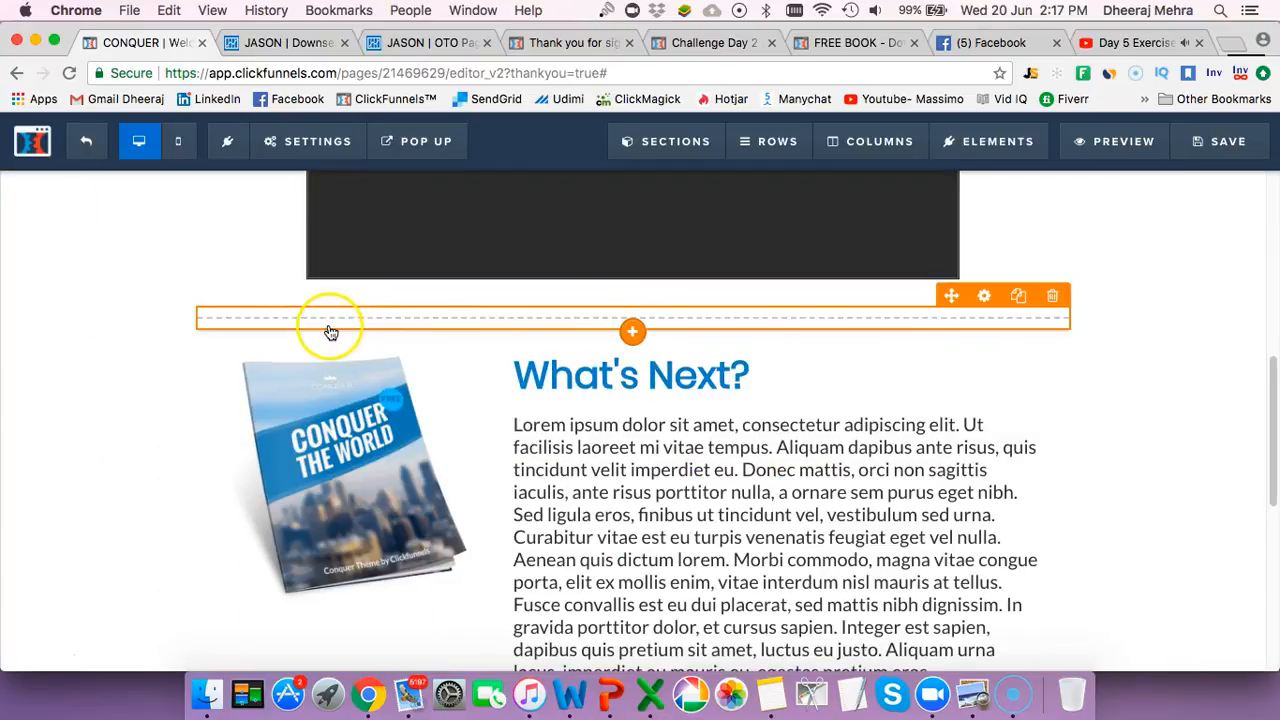
scroll(421, 357, down, 5)
click(643, 243)
click(540, 425)
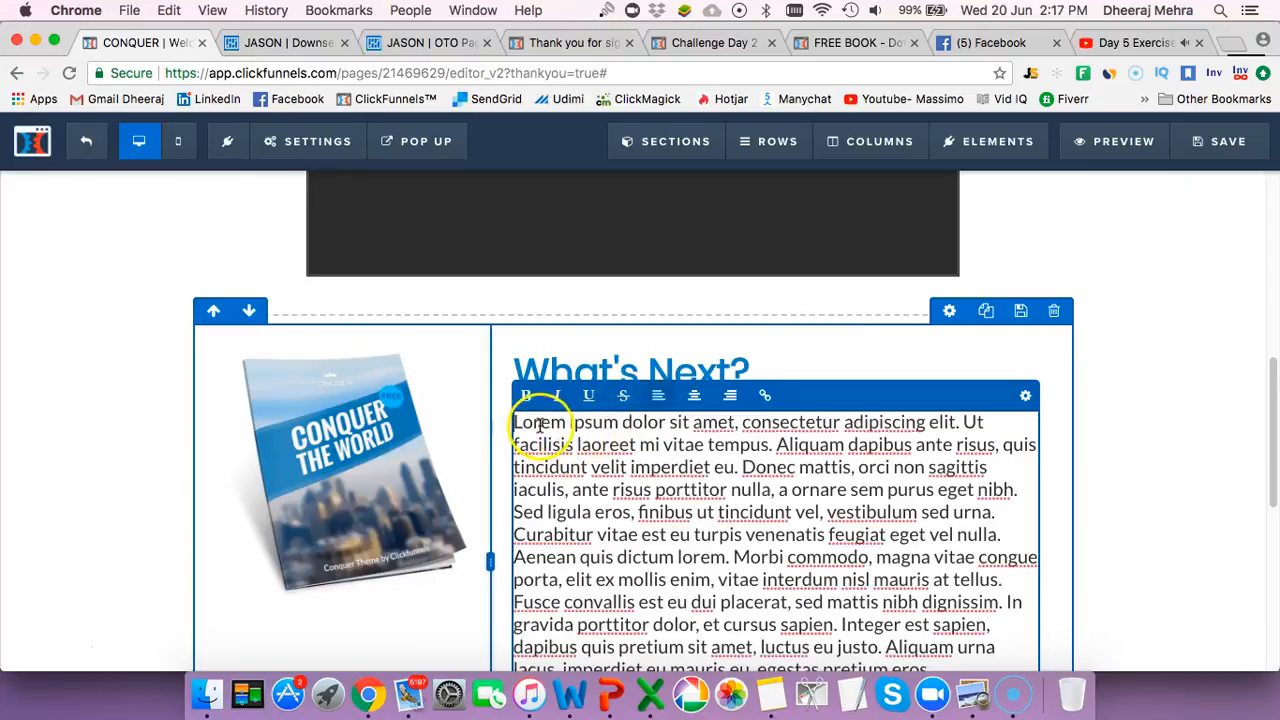
drag(513, 421, 950, 477)
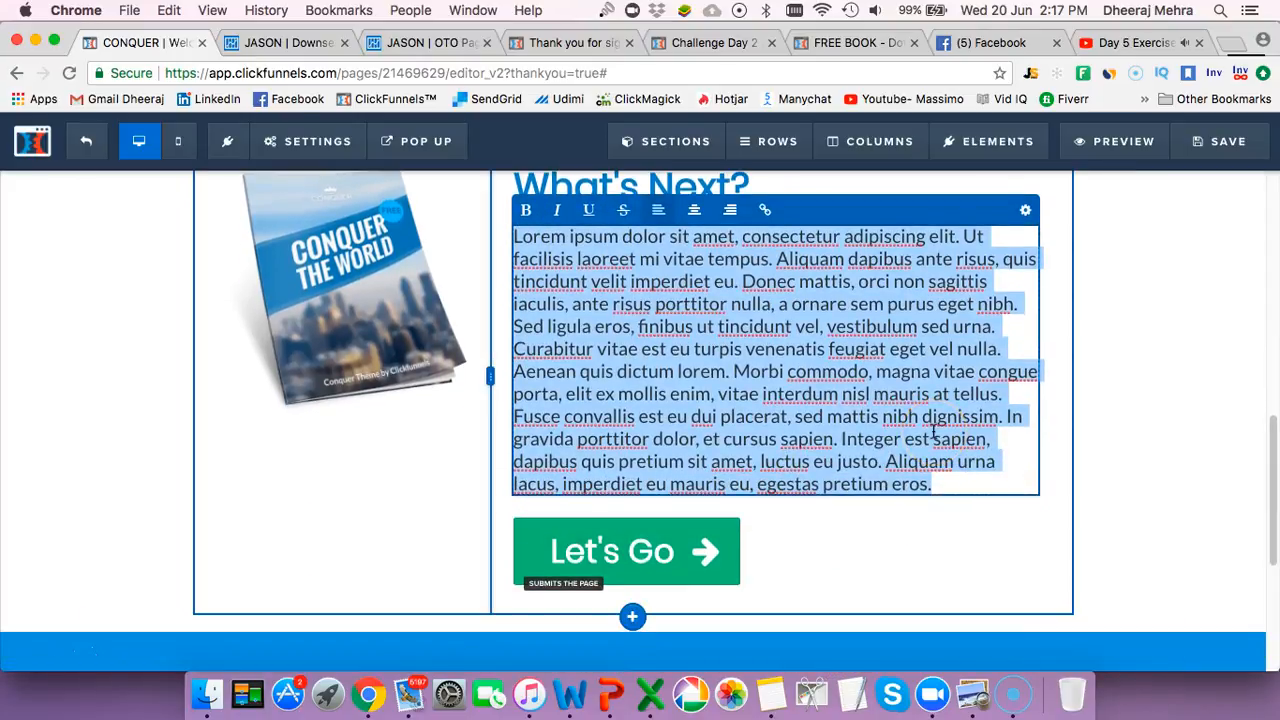
text(Please read the sample text..)
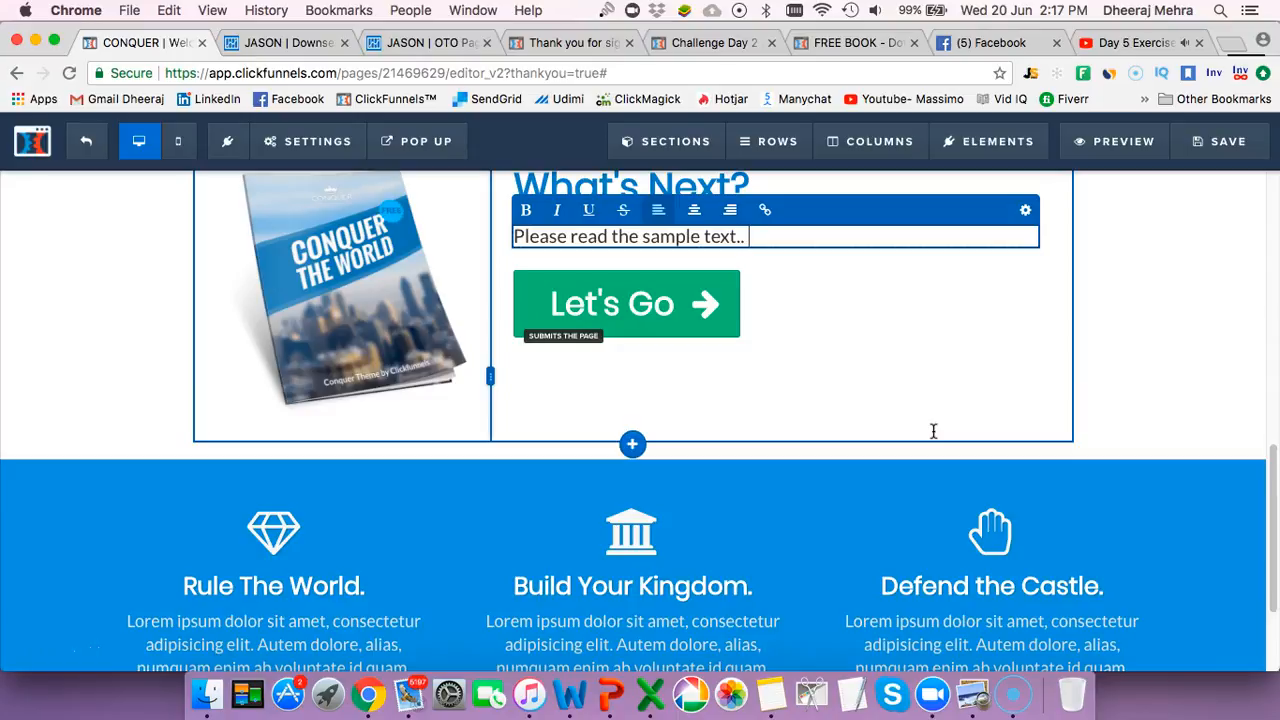
click(908, 388)
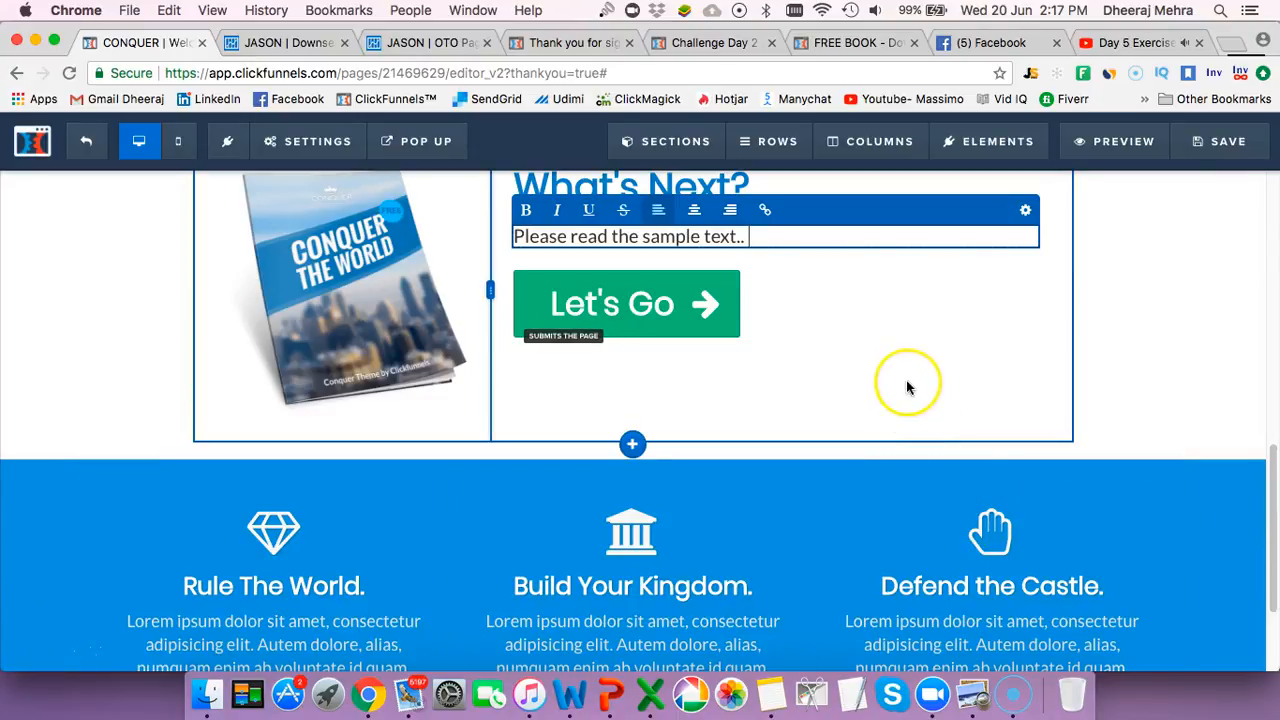
click(908, 386)
Try to replace the CONQUER THE WORLD book image with an Expert Secrets picture from the image library
click(388, 302)
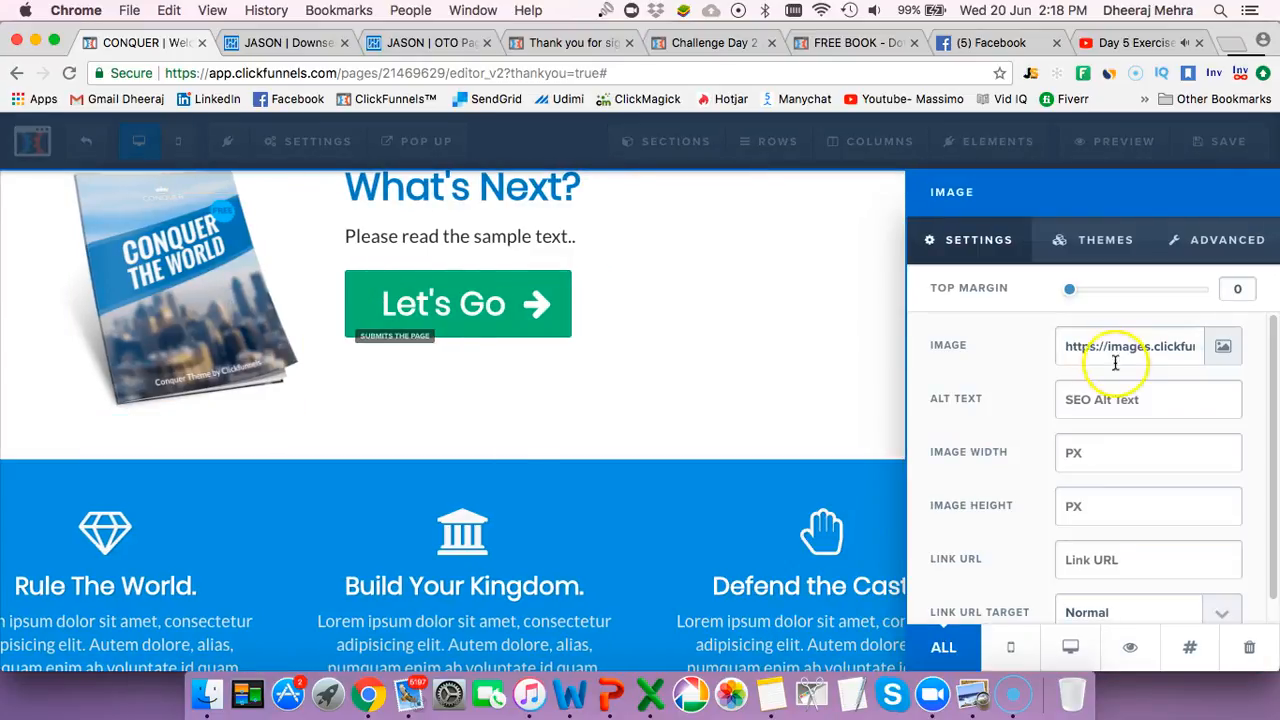
click(1221, 341)
click(571, 400)
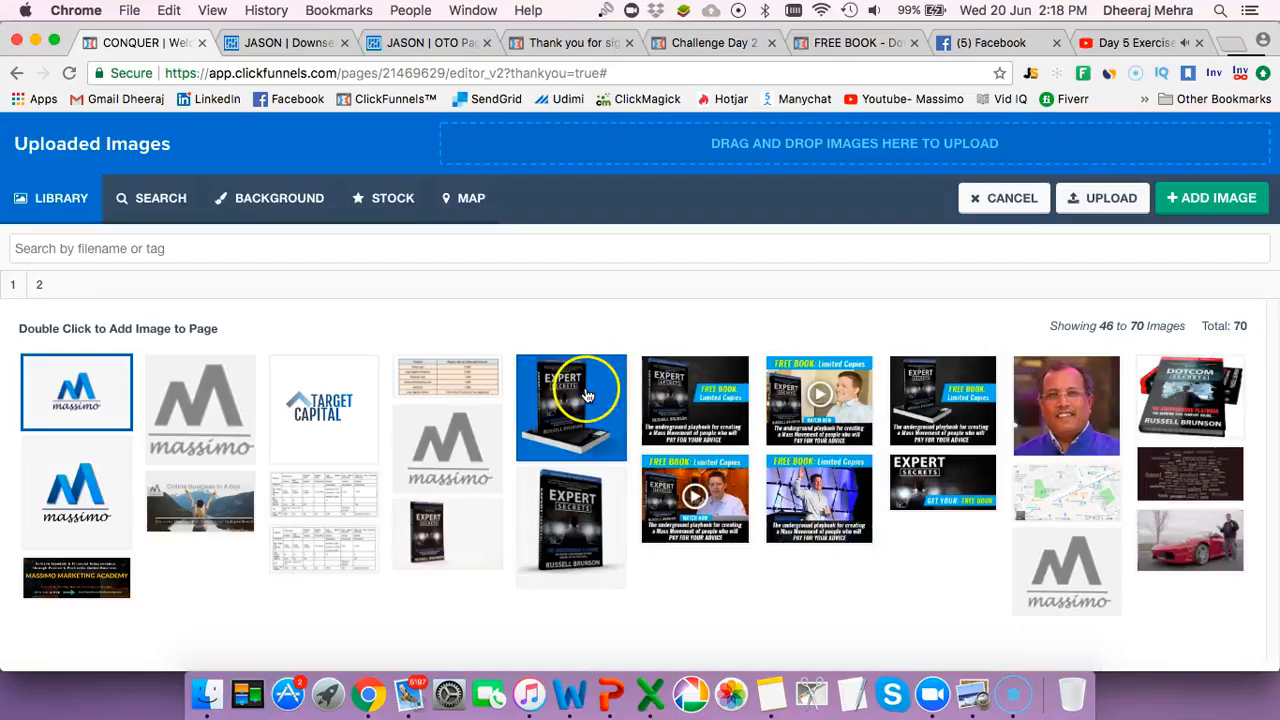
click(1211, 197)
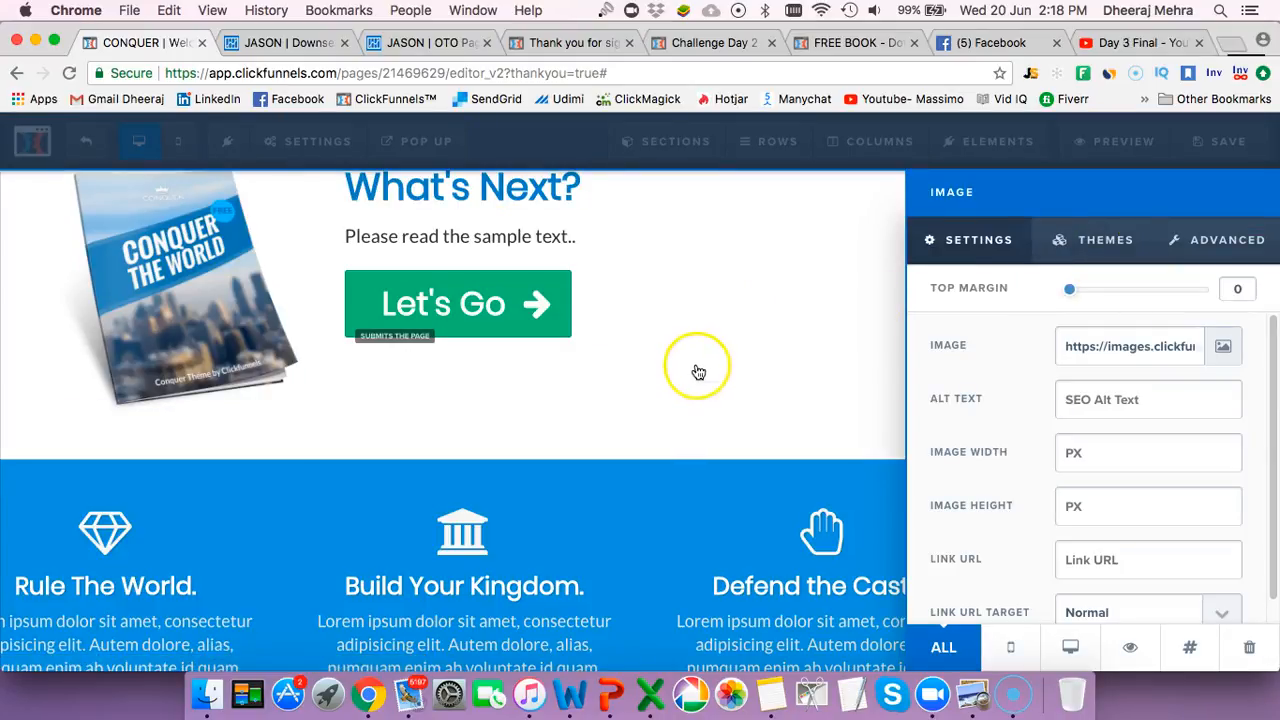
click(840, 332)
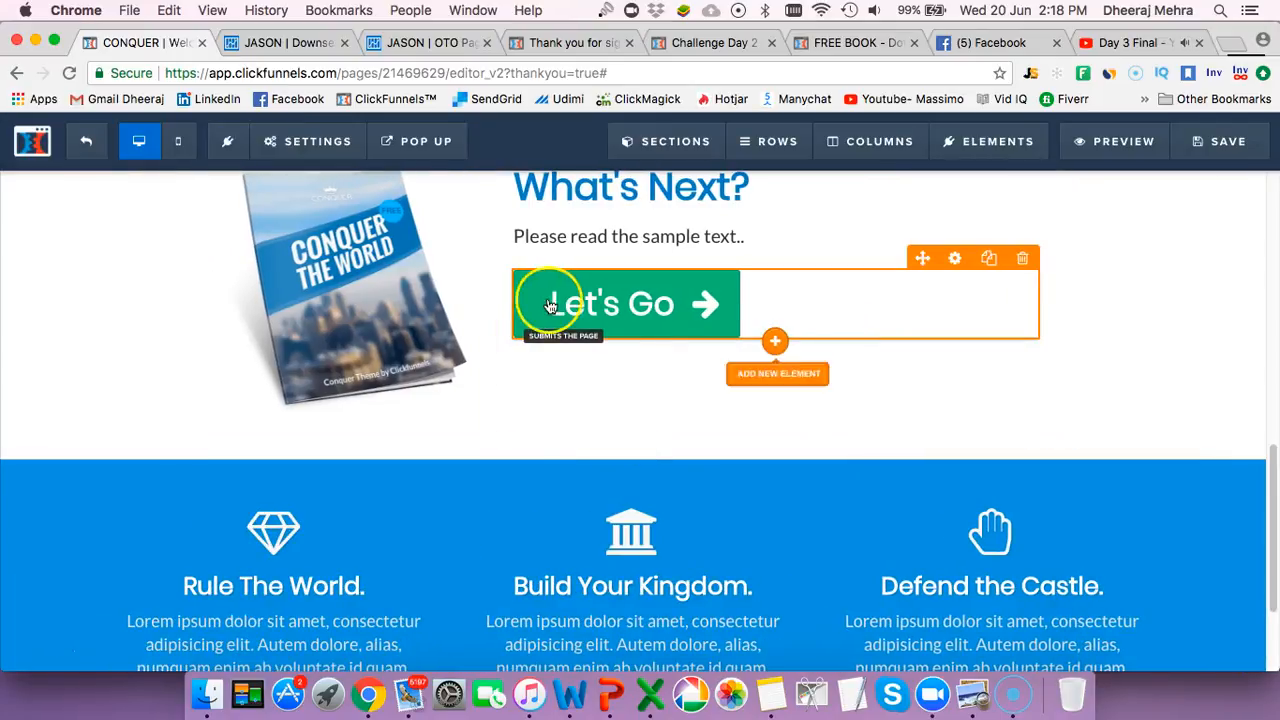
Replace the book image beside "What's Next?" with the standing Expert Secrets cover from the library's second page and close the image settings
click(409, 295)
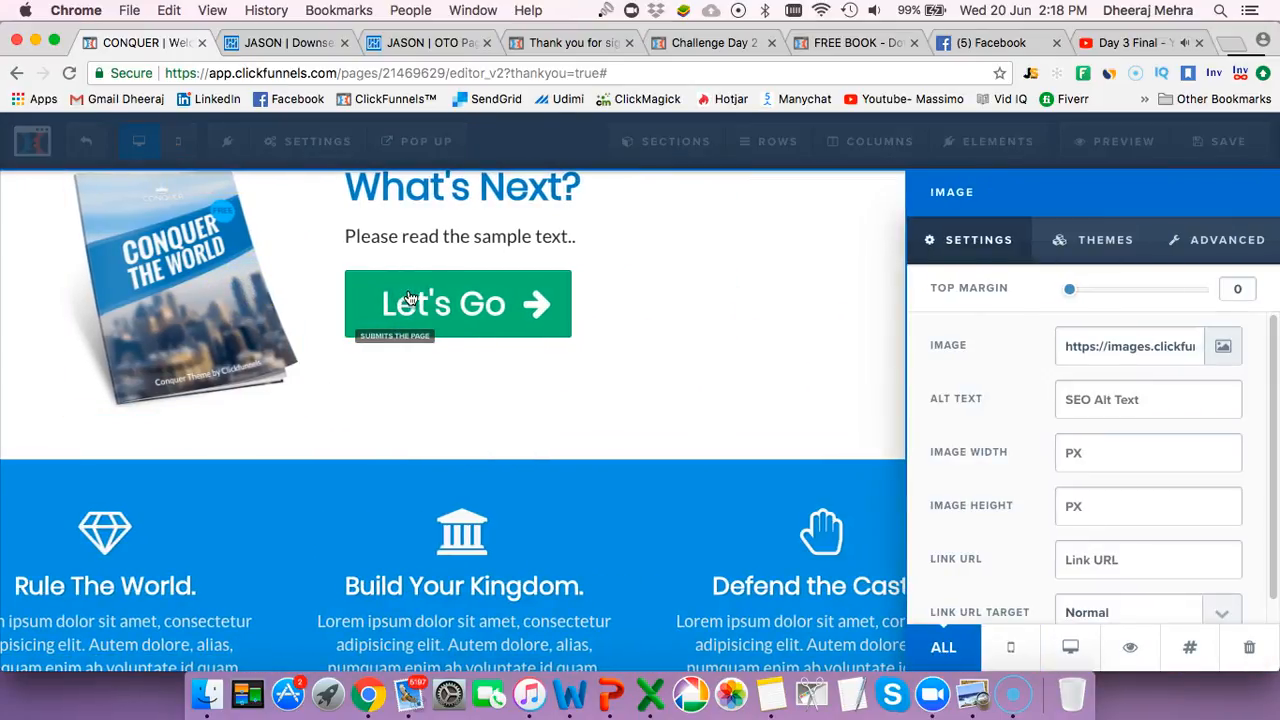
click(1230, 347)
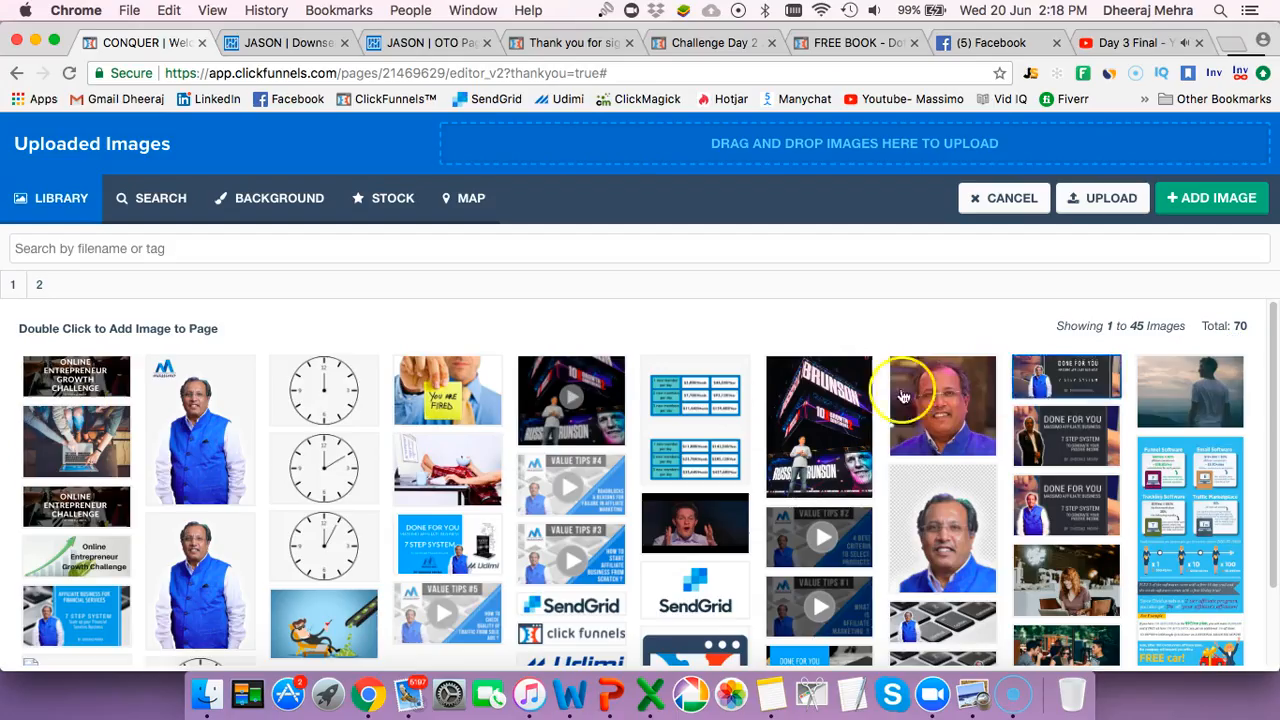
scroll(540, 453, down, 3)
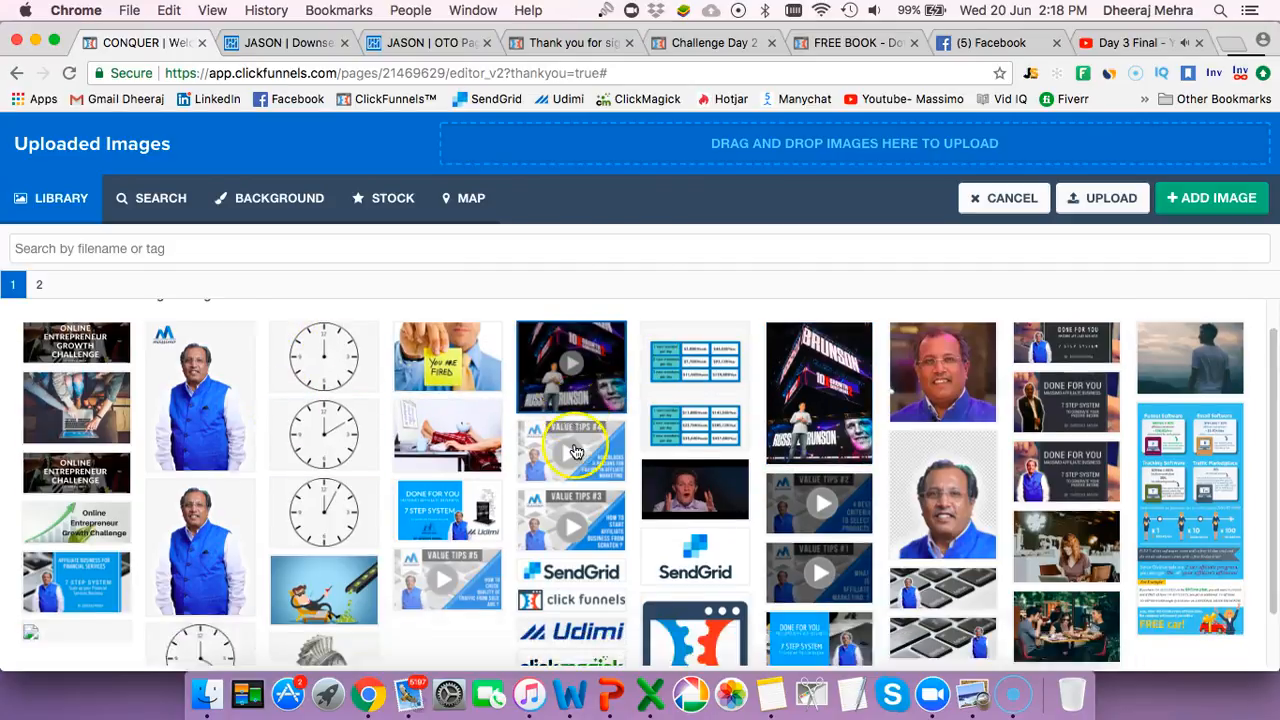
scroll(340, 405, up, 3)
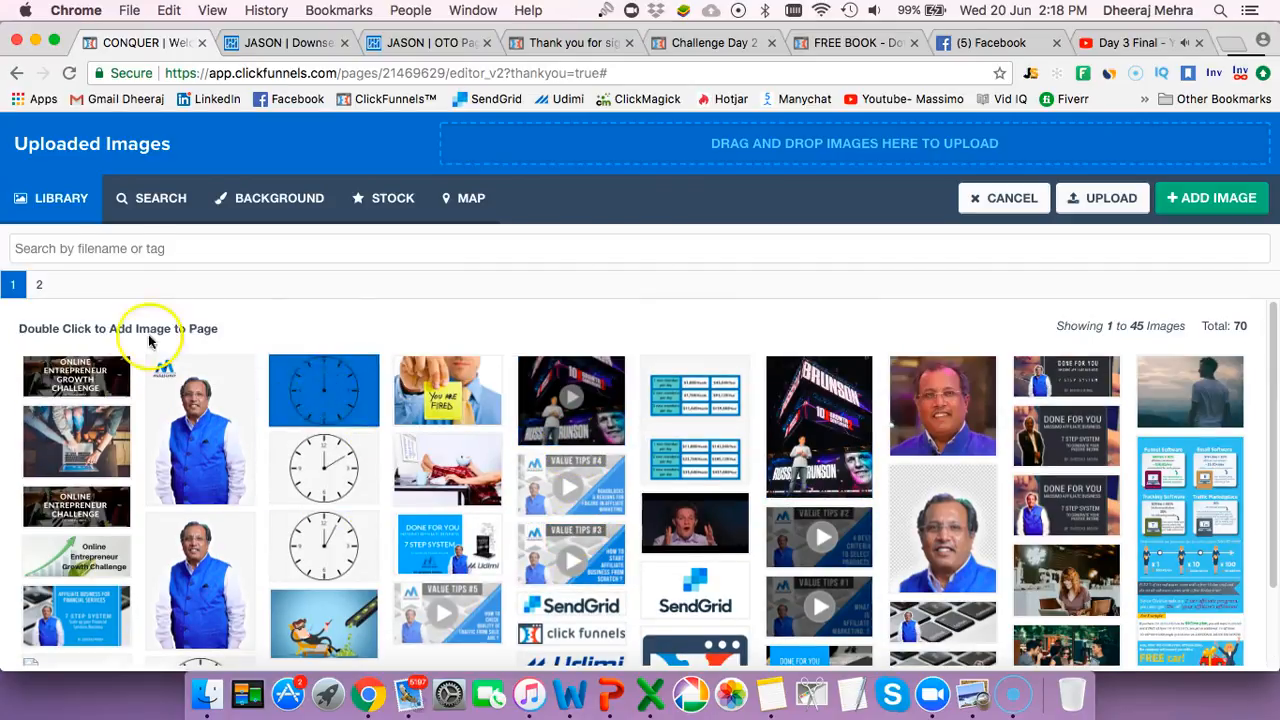
click(39, 284)
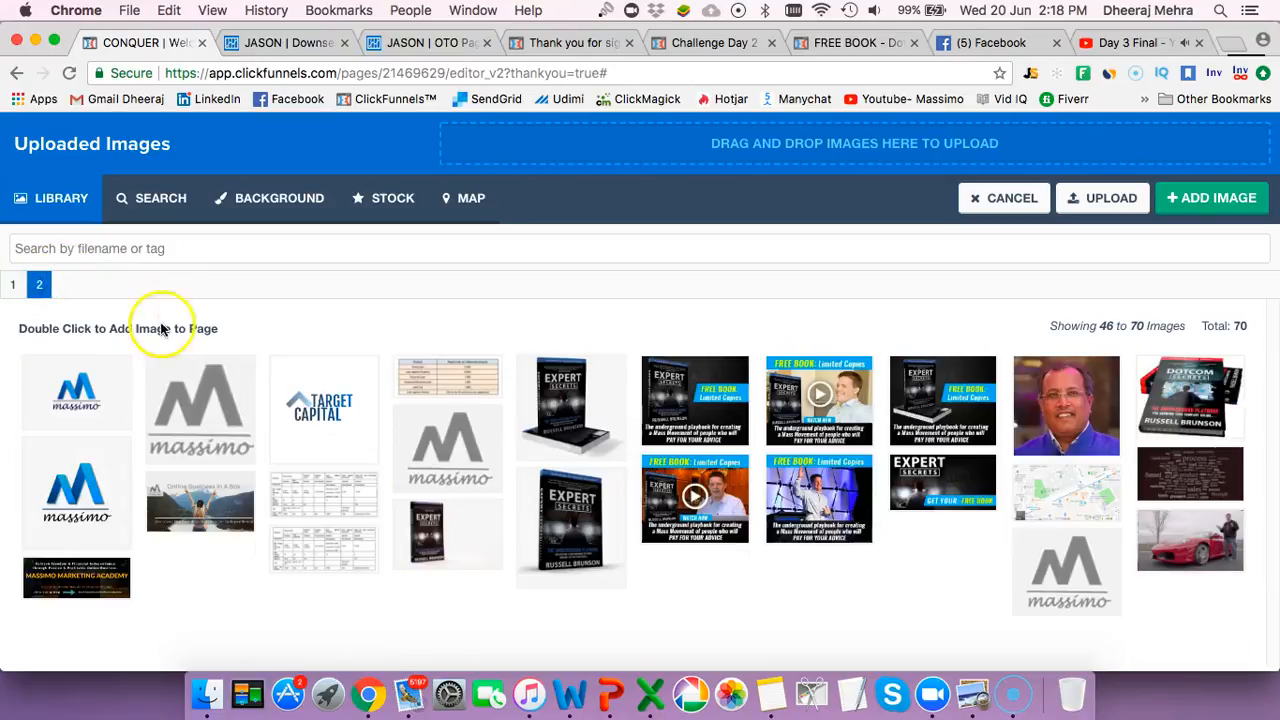
click(573, 516)
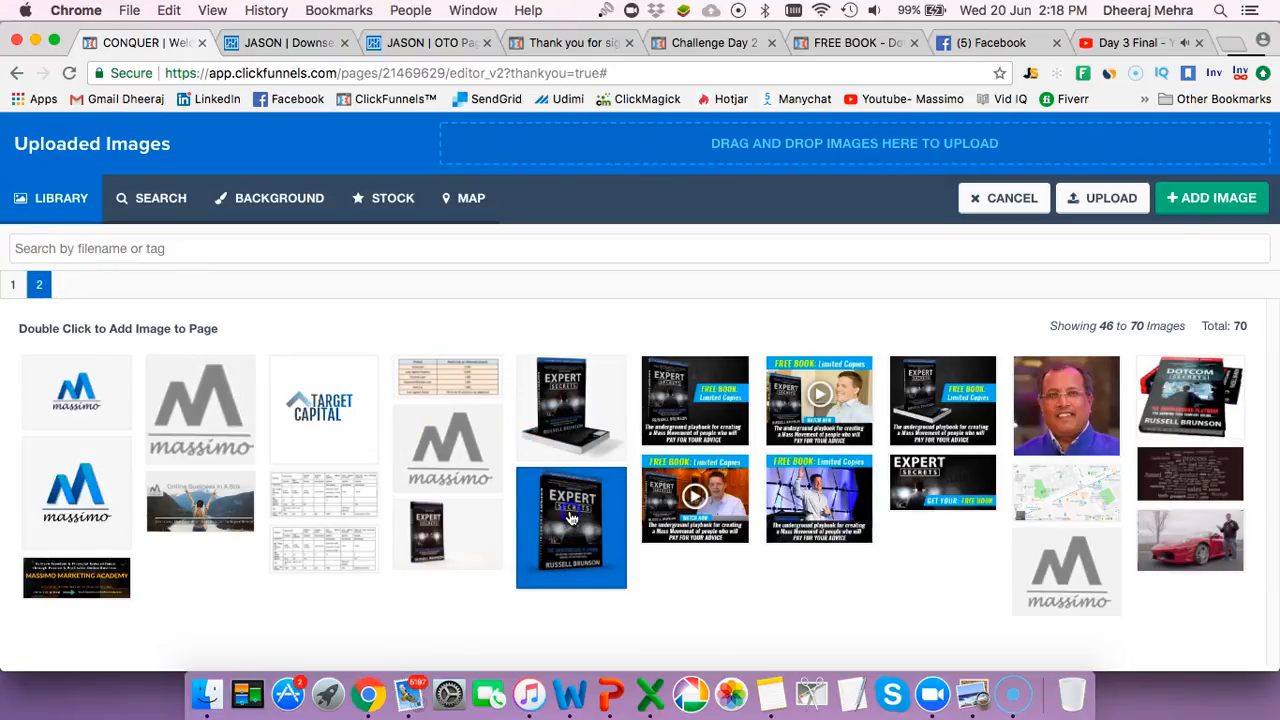
click(1220, 197)
click(646, 393)
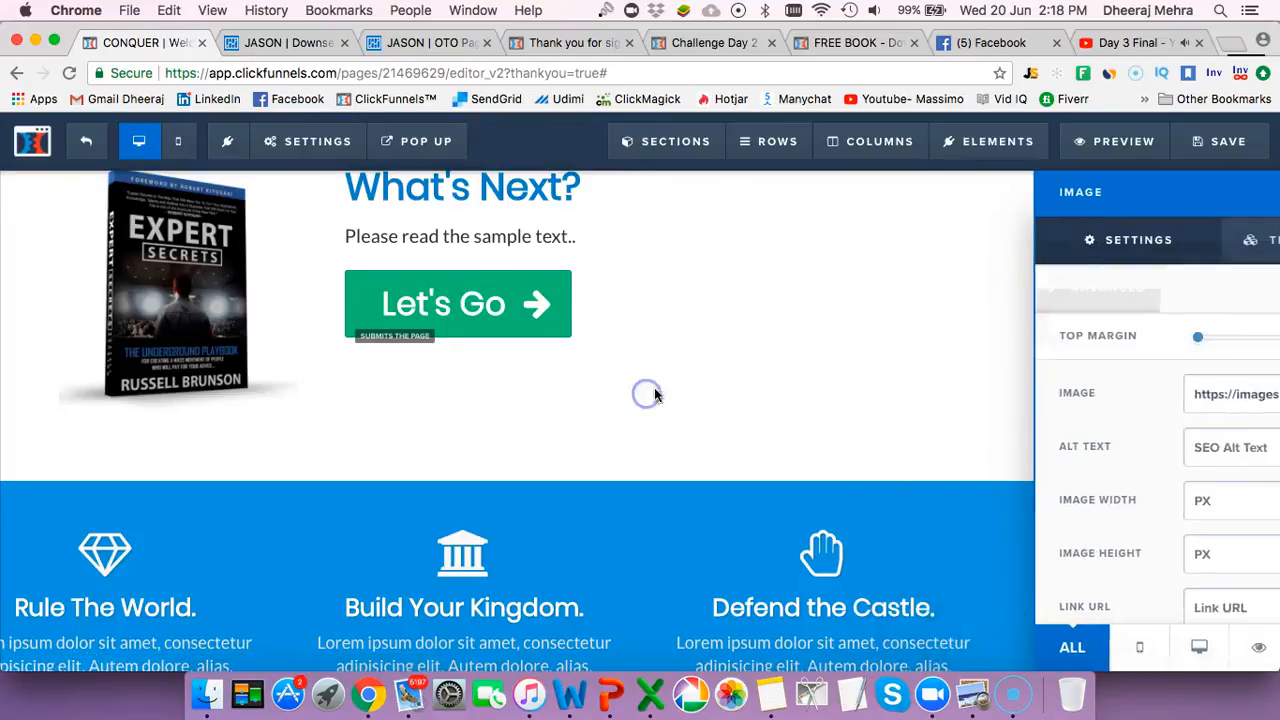
Review the thank you page around the new book image, save it and return to the funnel overview
scroll(668, 378, up, 5)
scroll(672, 383, down, 3)
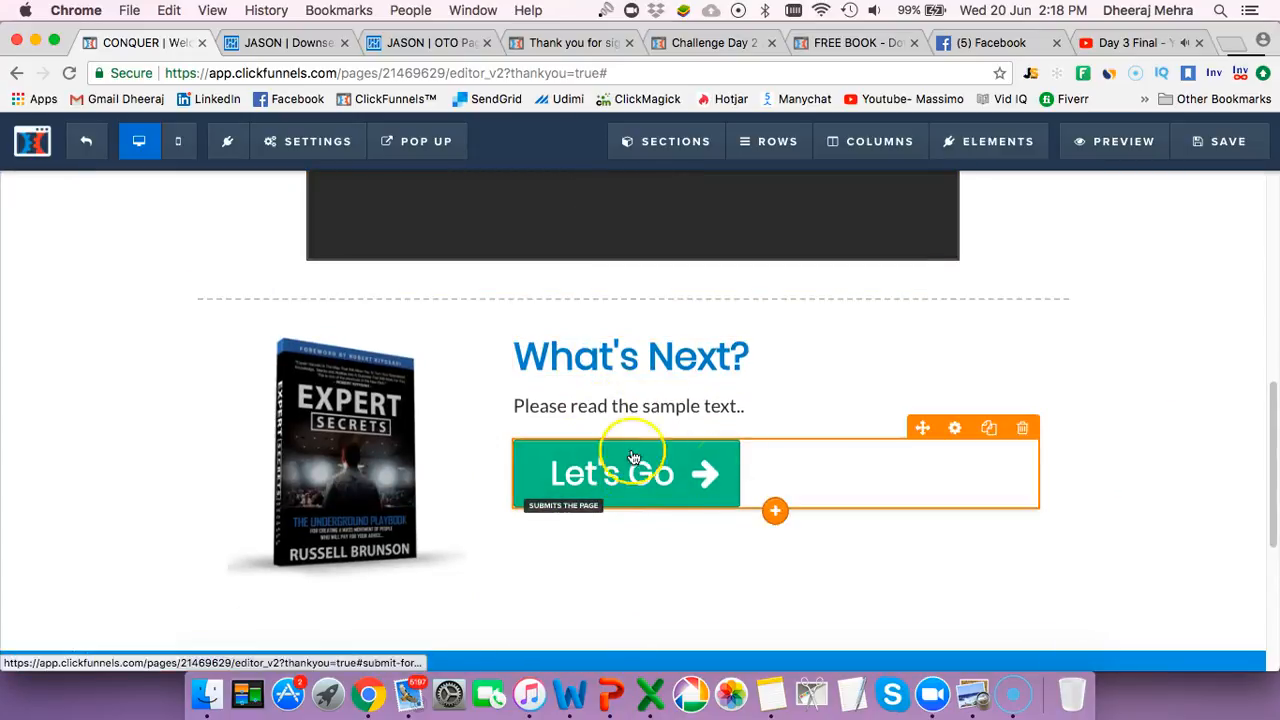
scroll(634, 440, up, 8)
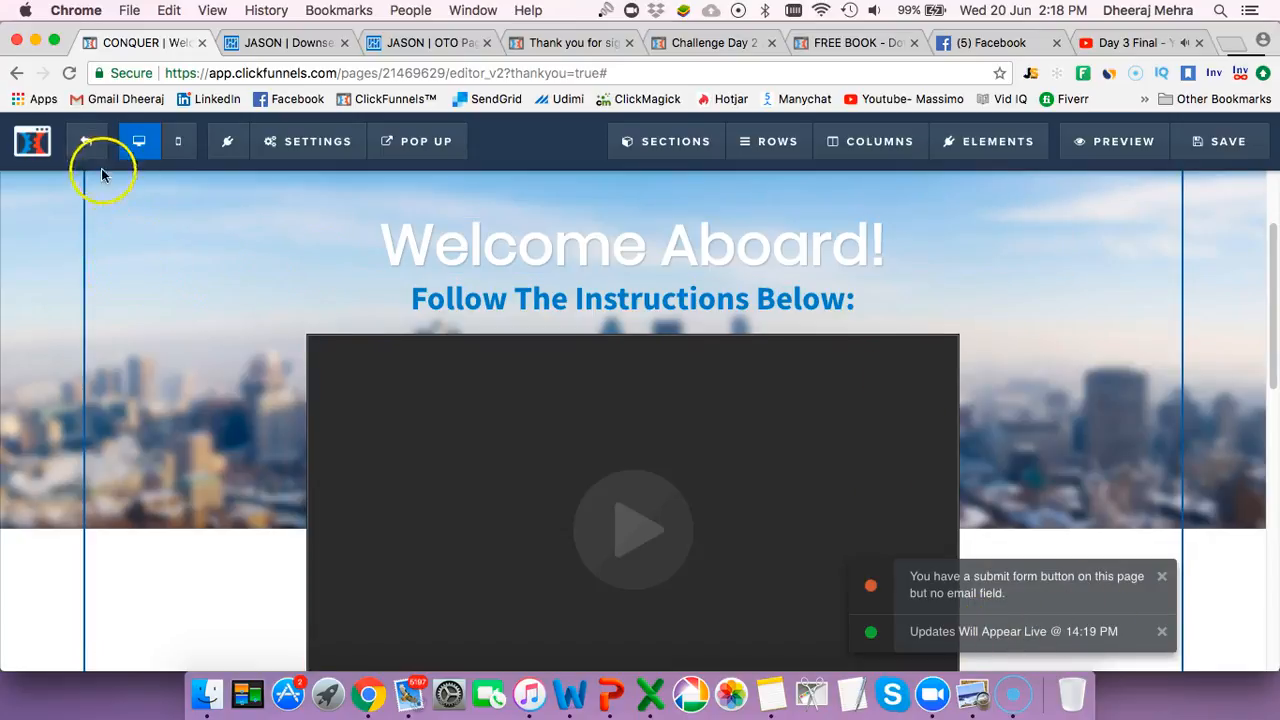
click(88, 144)
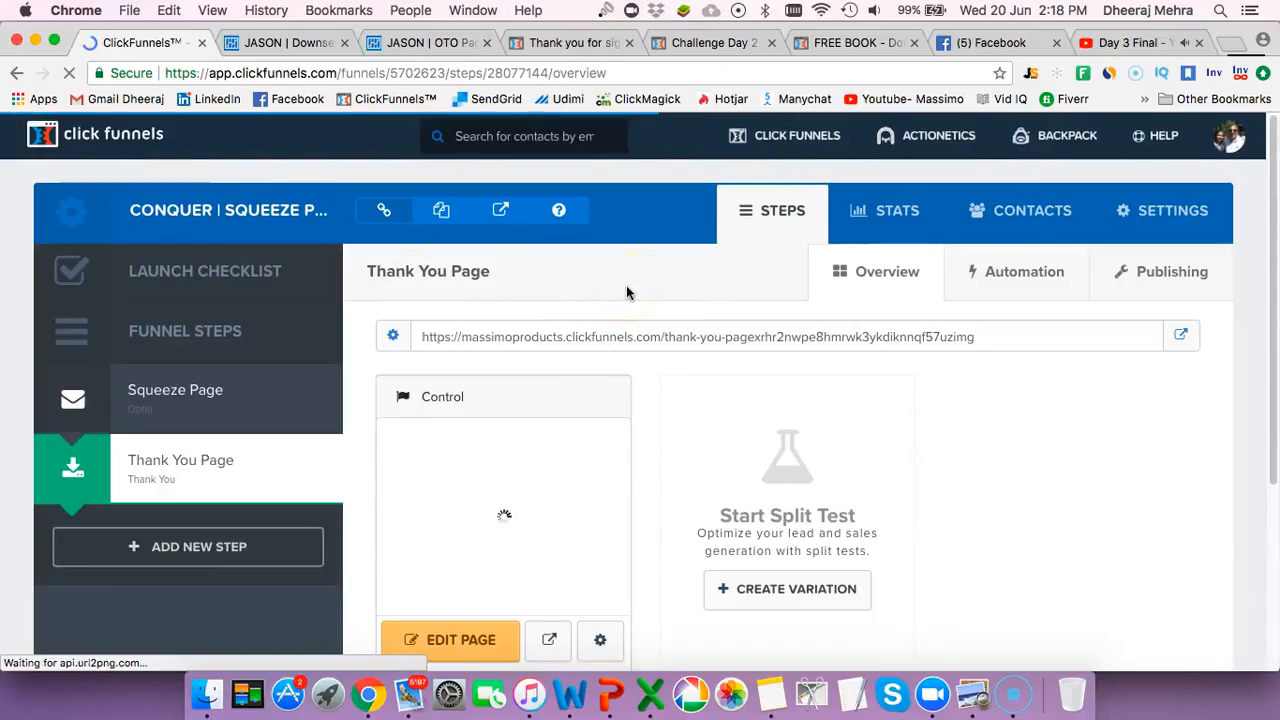
Visit the live funnel URL from the Squeeze Page step and review the squeeze page down to its footer
click(204, 390)
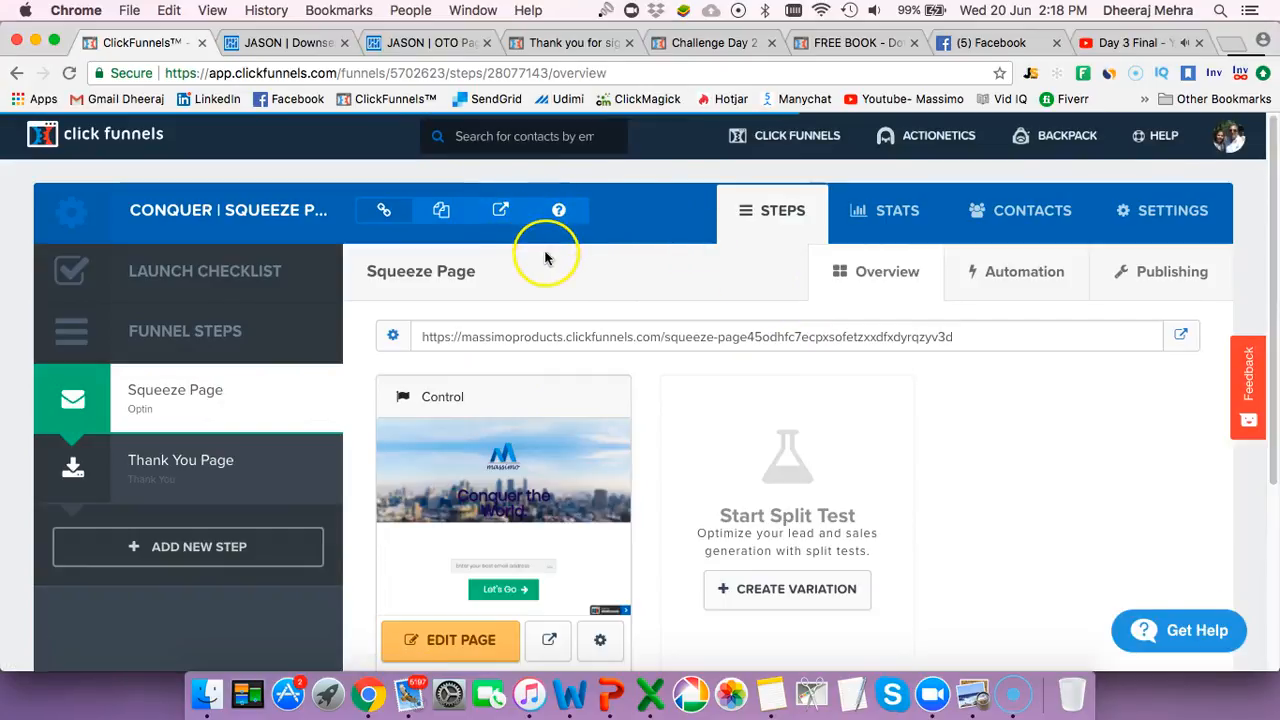
click(508, 216)
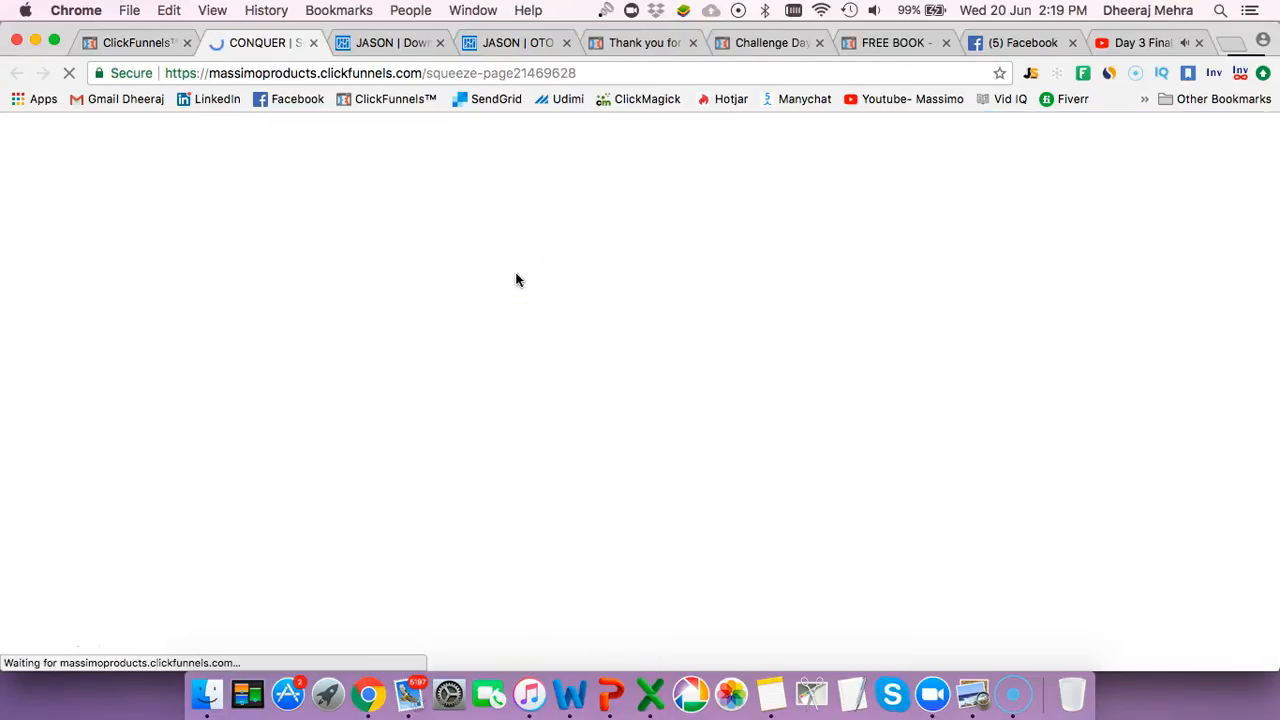
scroll(697, 334, down, 5)
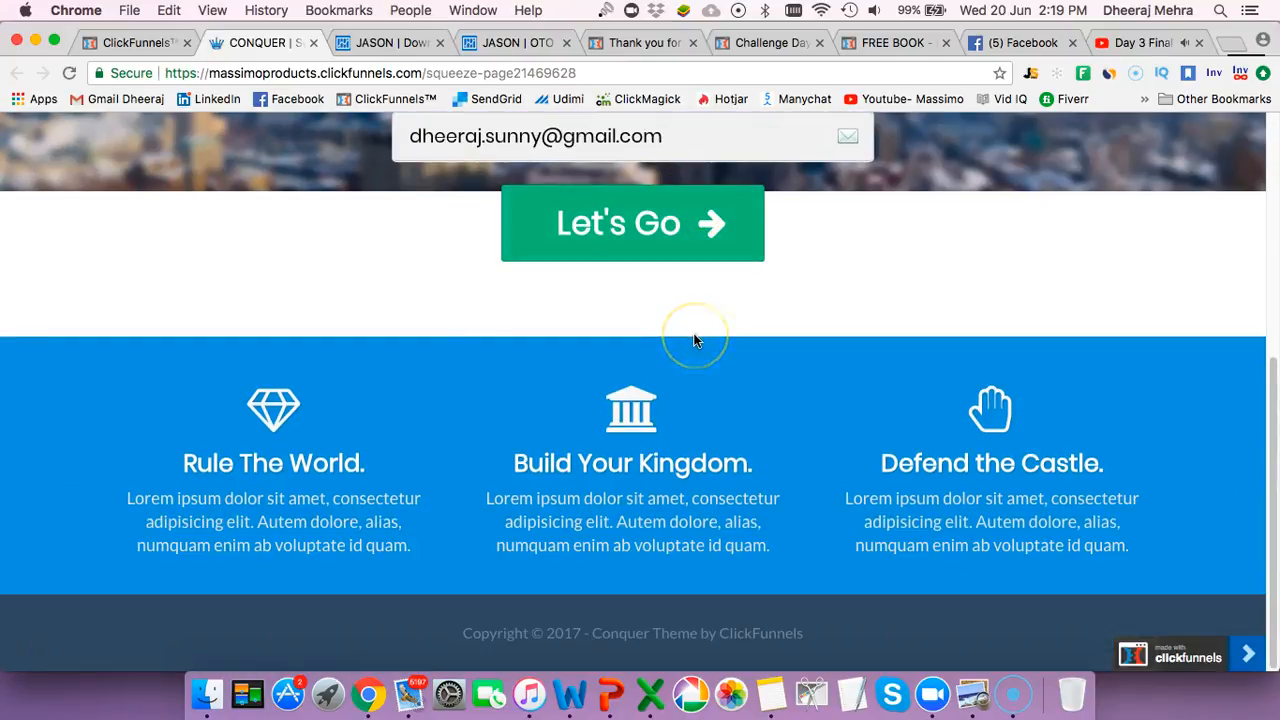
scroll(697, 341, up, 6)
scroll(686, 350, down, 2)
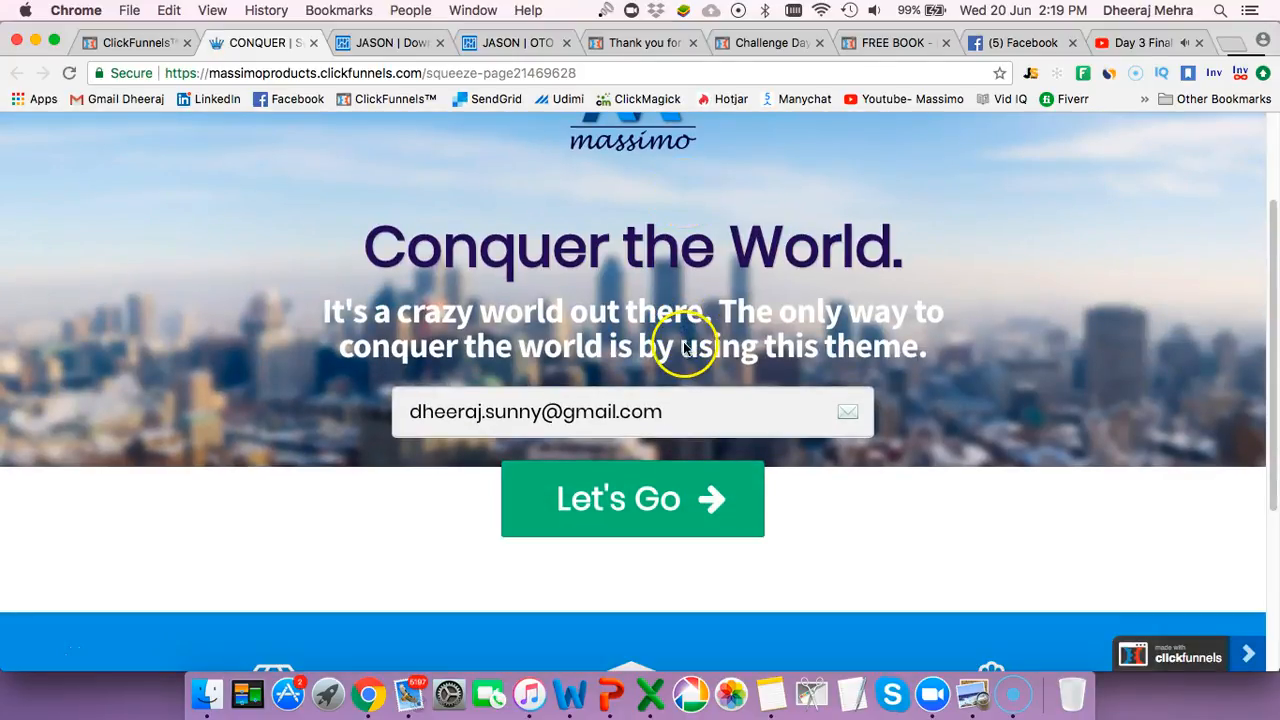
Submit the live squeeze page's opt-in form, review the thank you page down to "What's Next?" and close its tab
click(632, 497)
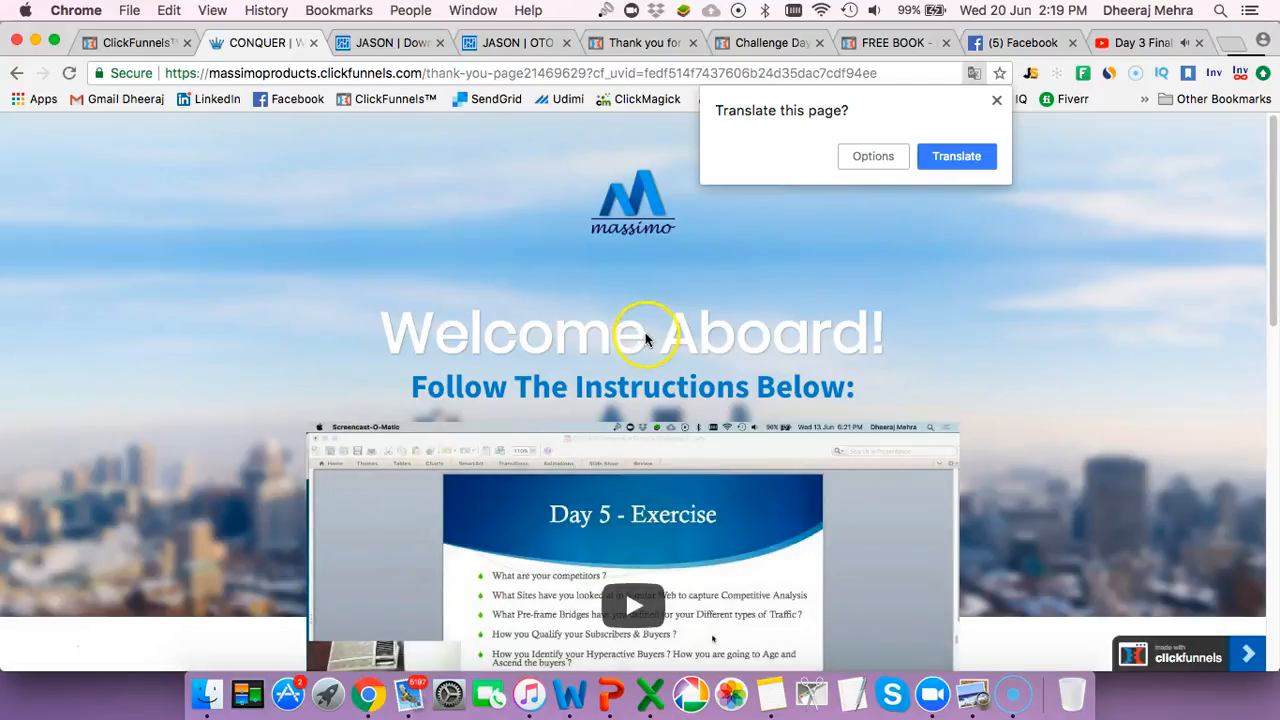
scroll(645, 338, down, 5)
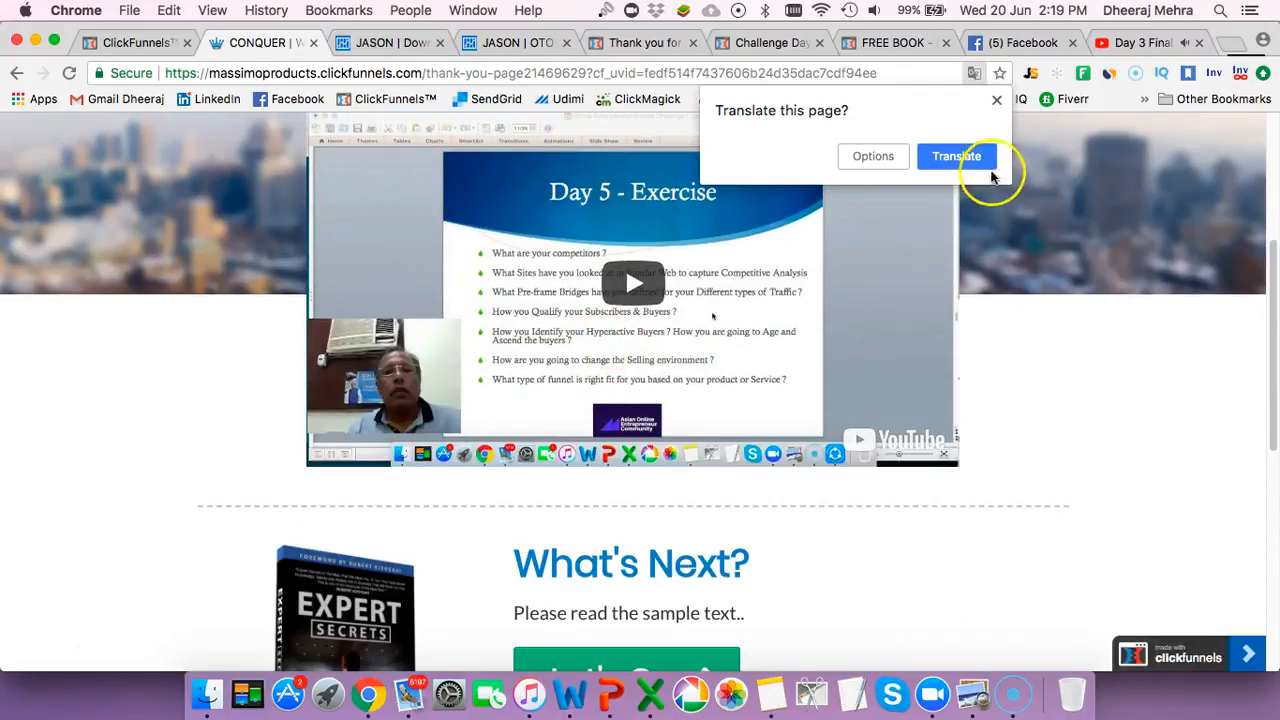
click(996, 99)
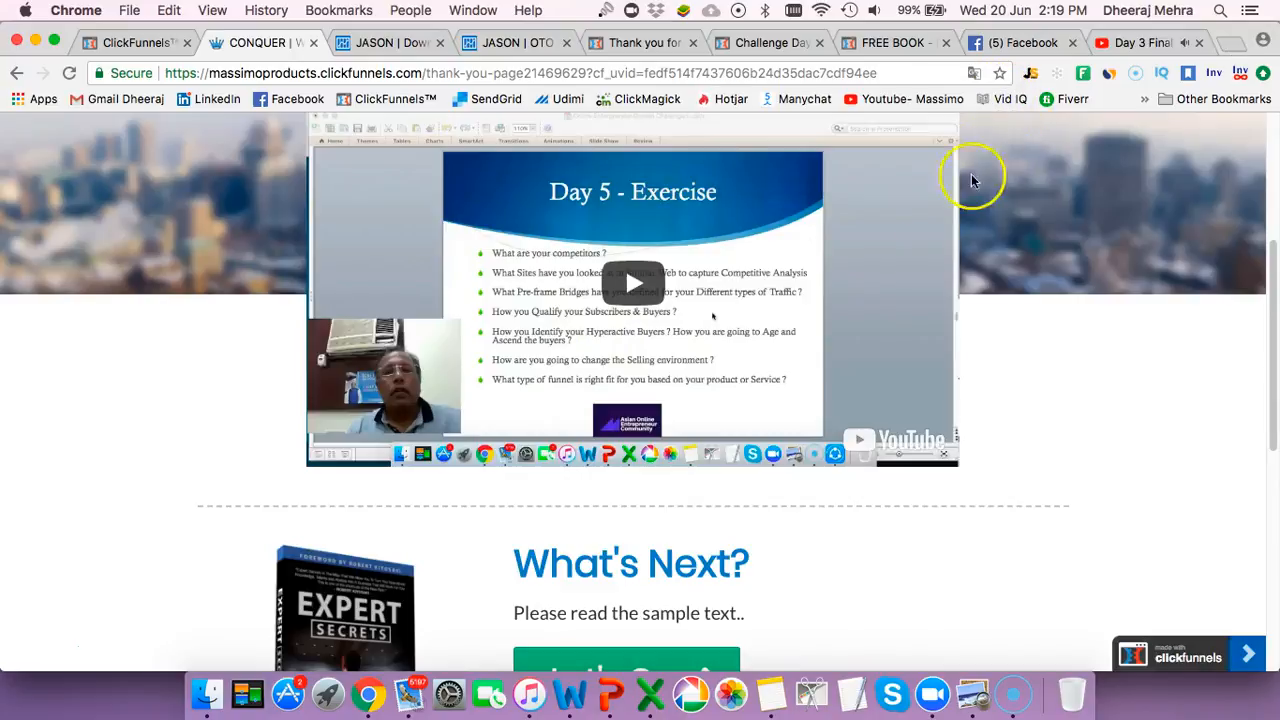
scroll(713, 242, up, 4)
scroll(712, 236, down, 6)
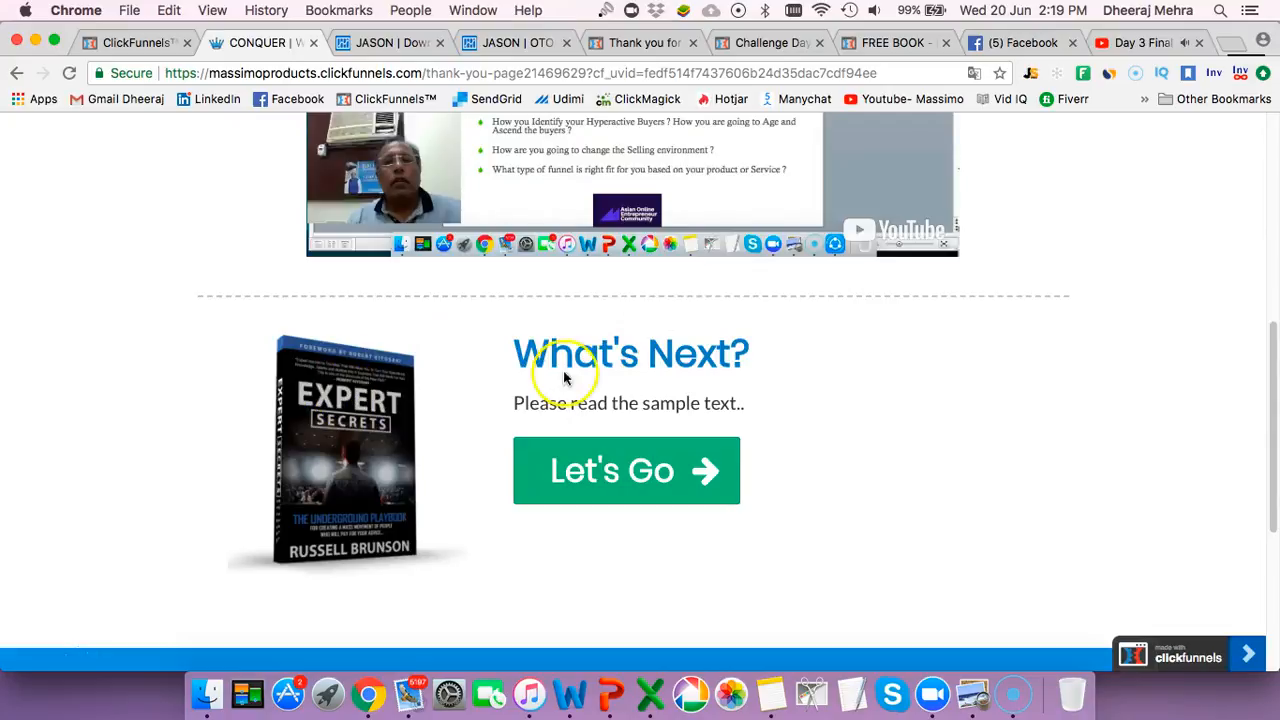
scroll(855, 335, up, 10)
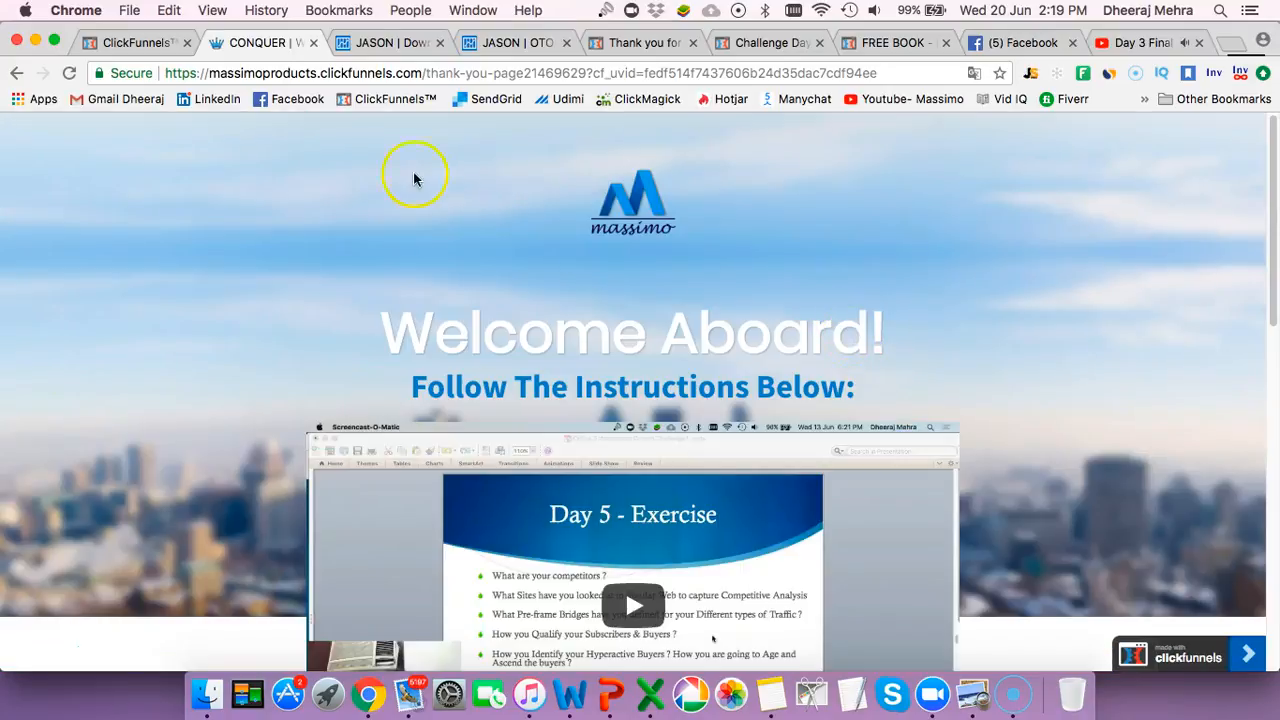
click(314, 43)
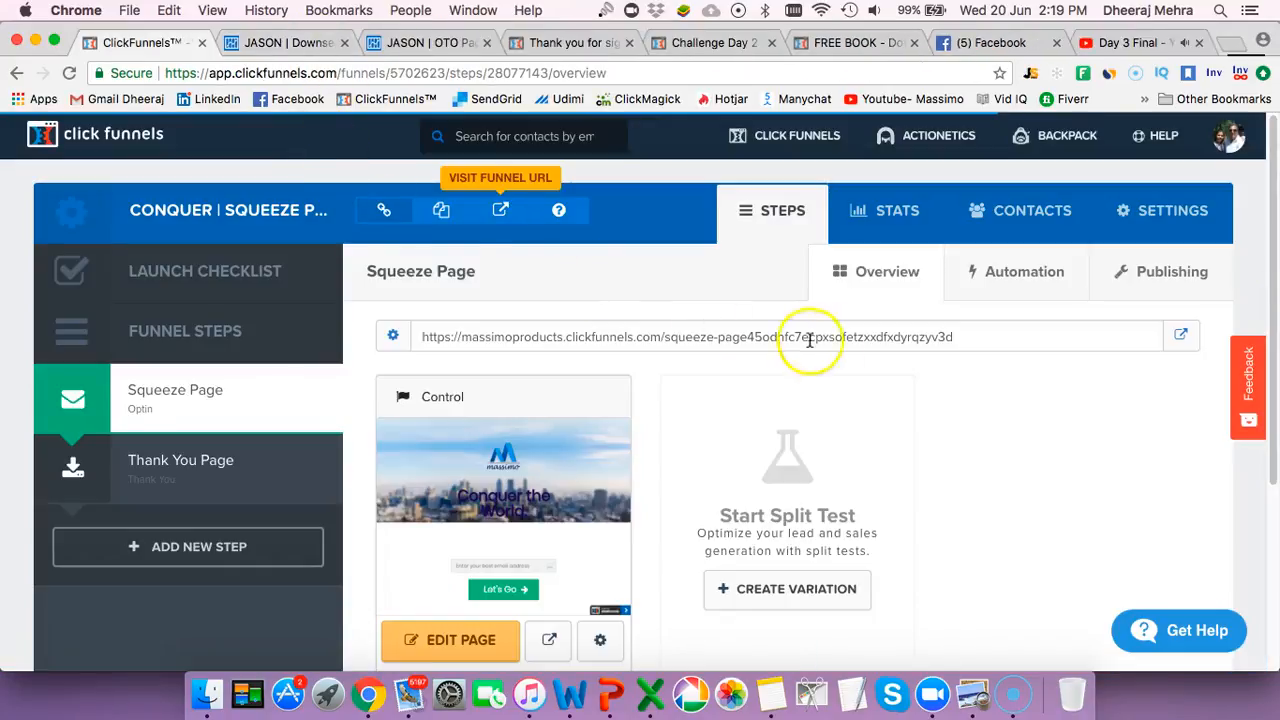
Check the Squeeze Page's automation events and its email integration settings in the page editor, and close the settings
click(995, 268)
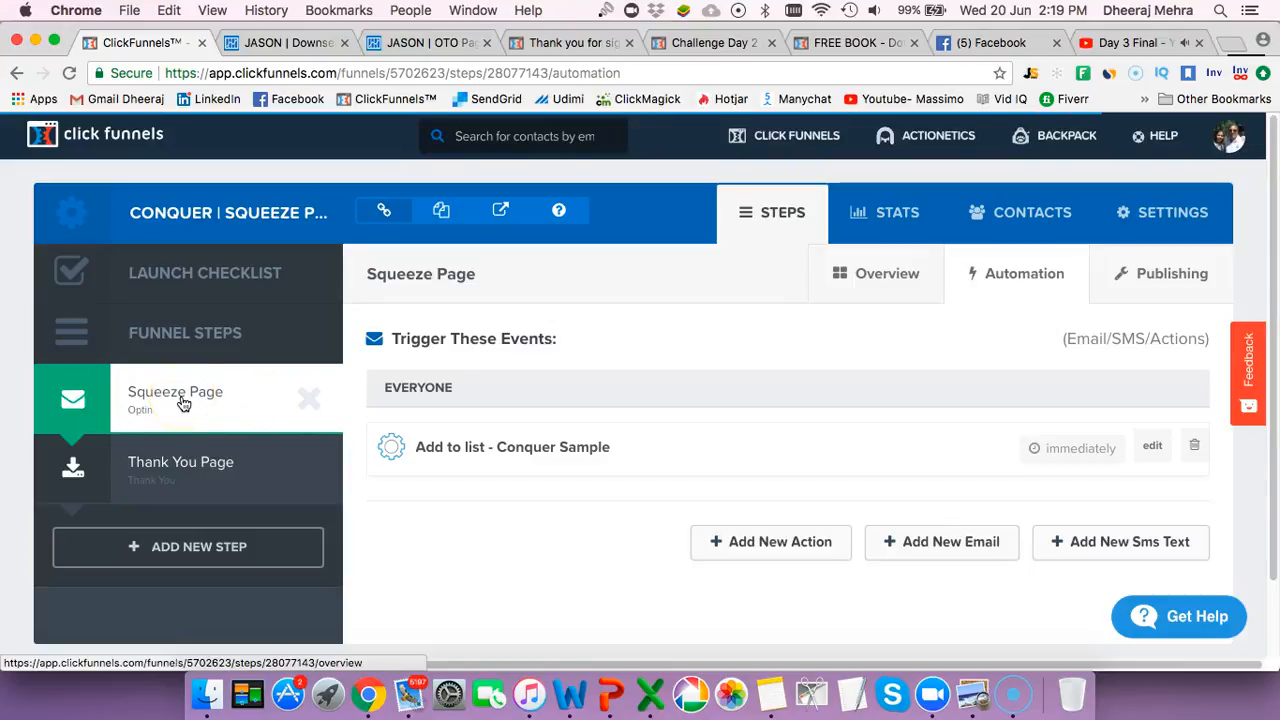
click(866, 270)
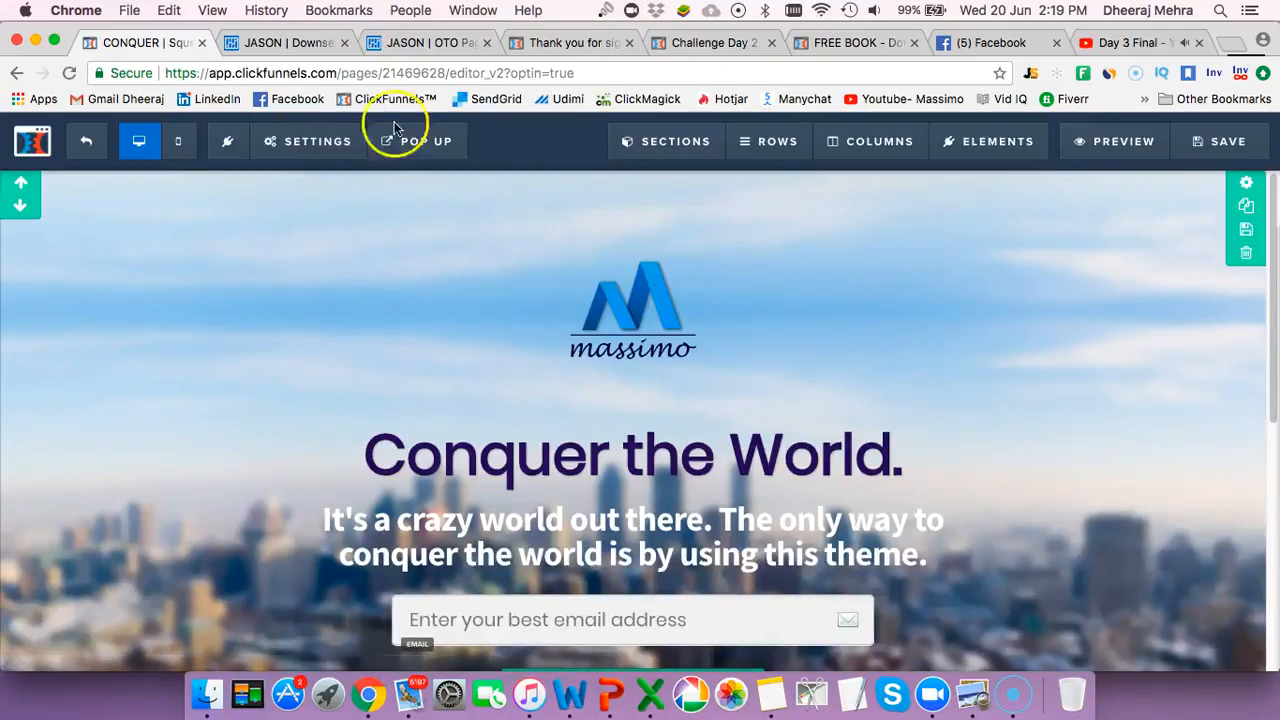
click(318, 141)
click(330, 179)
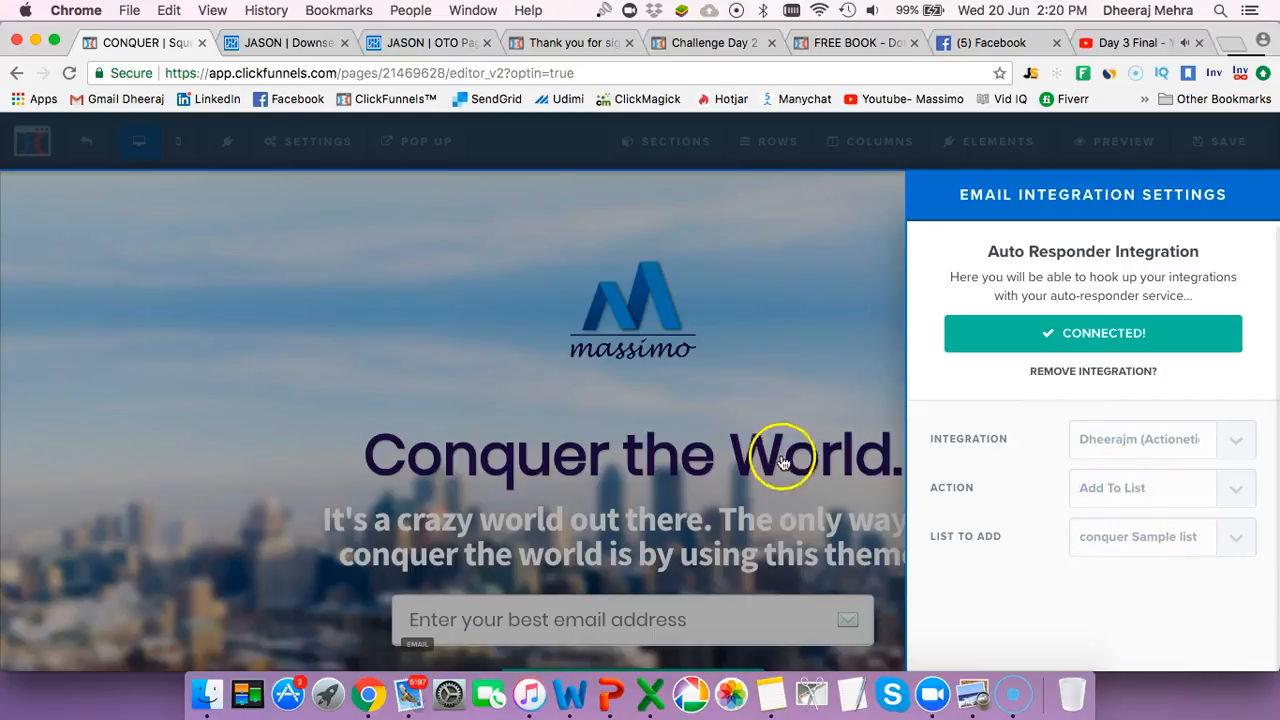
click(786, 380)
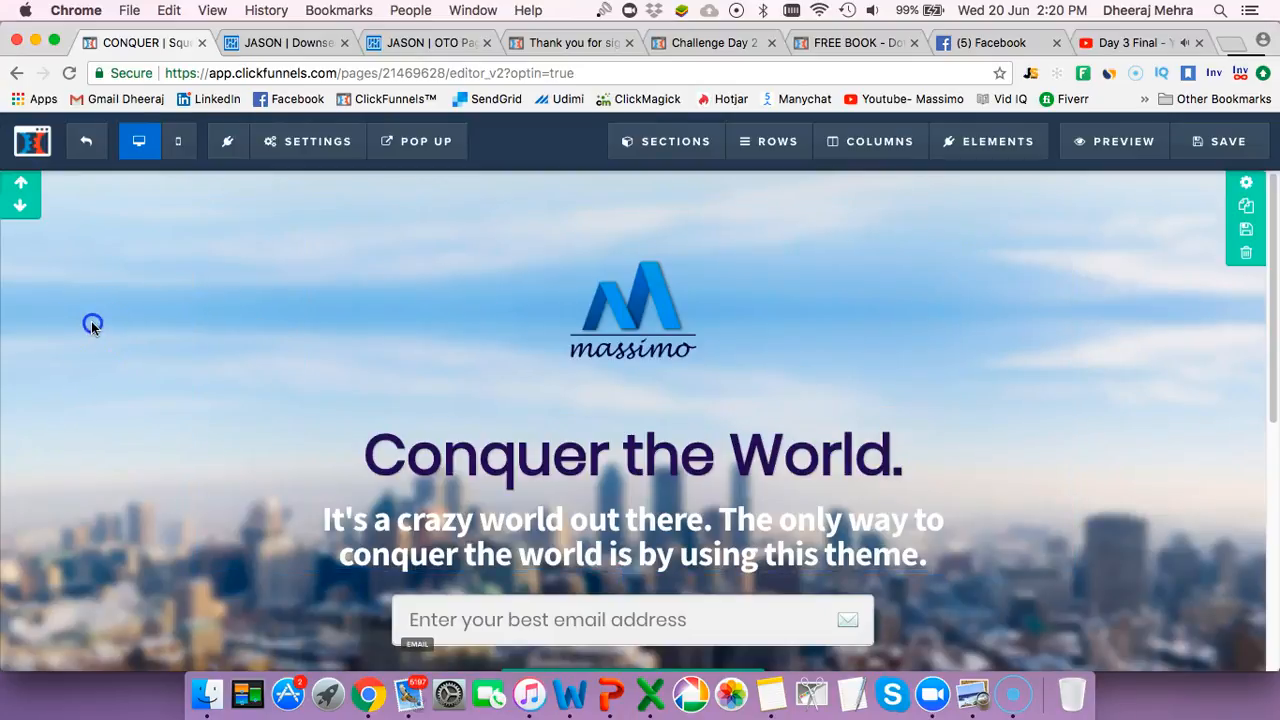